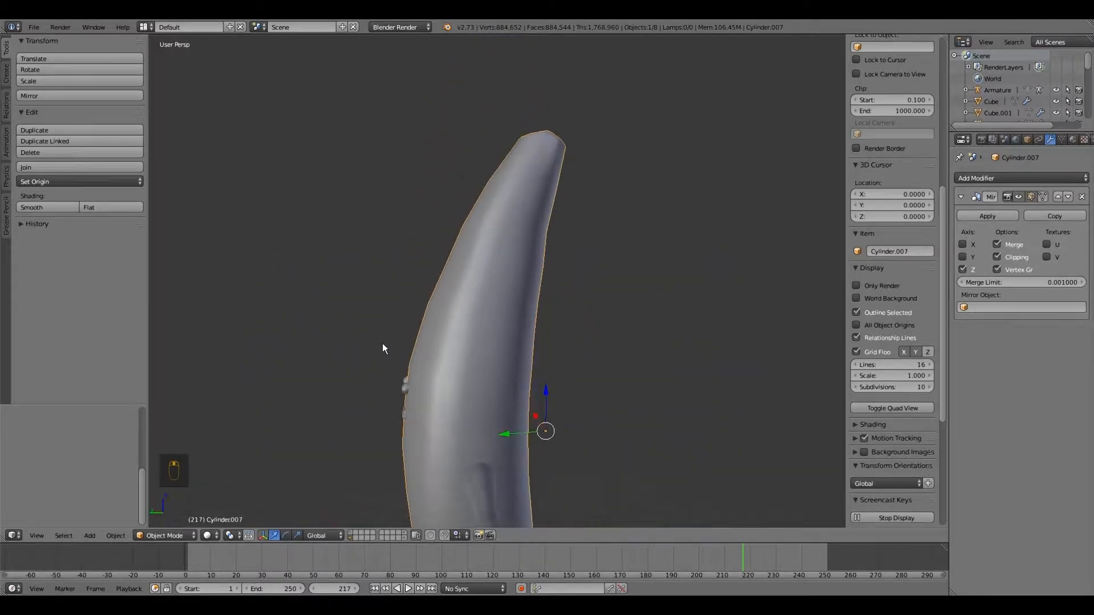
Switch the curved, tapered cylinder to Edit Mode.
middle_click_drag(487, 343, 472, 398, "shift")
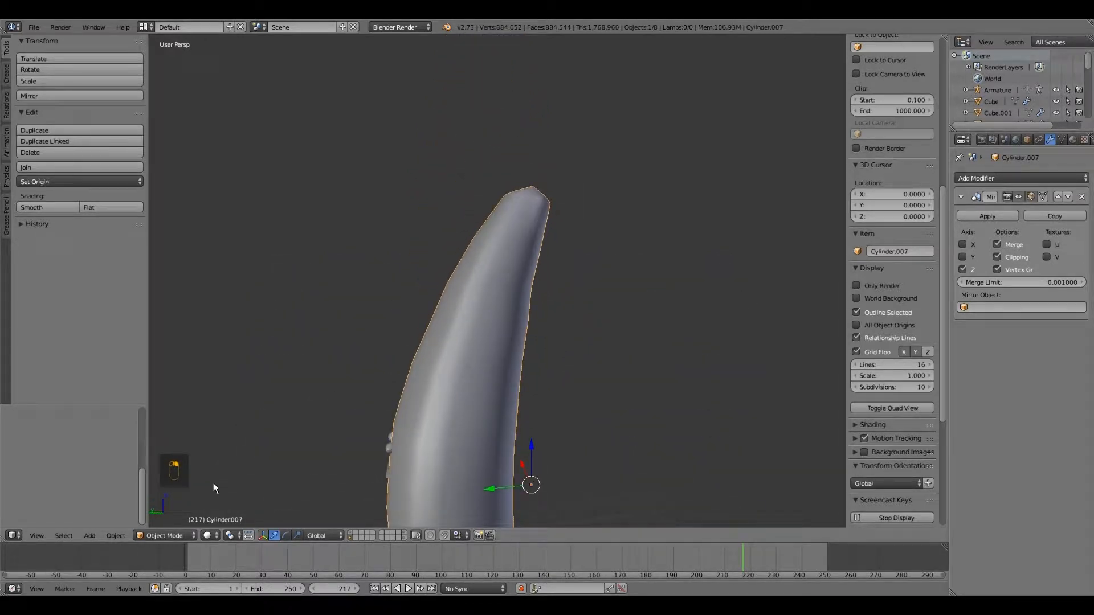
left_click(177, 536)
left_click(172, 511)
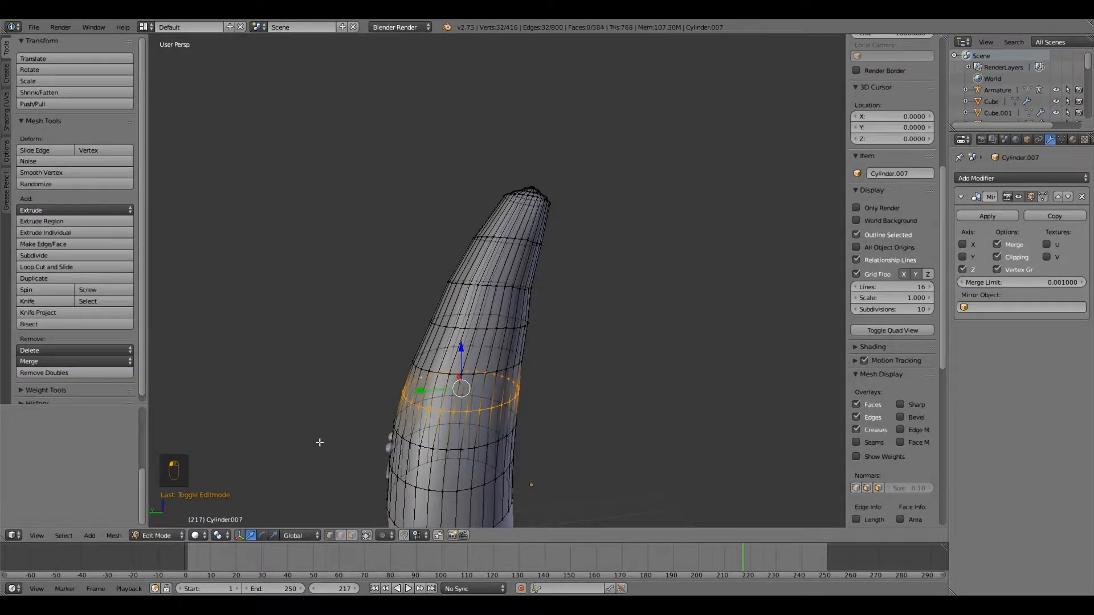
Select the vertices at the very tip of the tapered cylinder with a box selection.
scroll(422, 333, "up", 1)
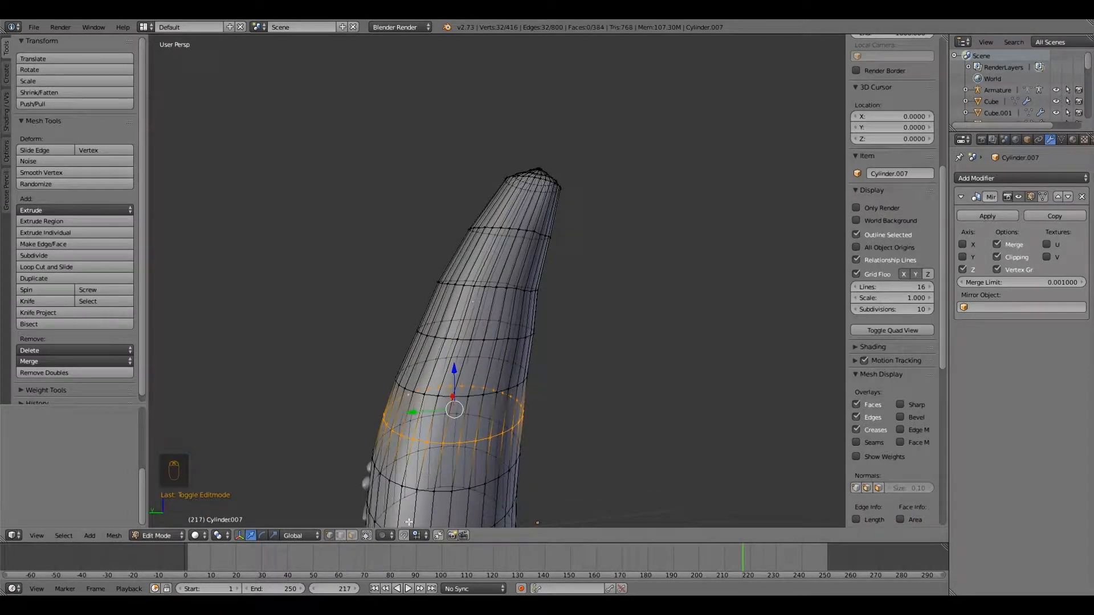
middle_click_drag(406, 518, 411, 460)
middle_click_drag(443, 413, 533, 254)
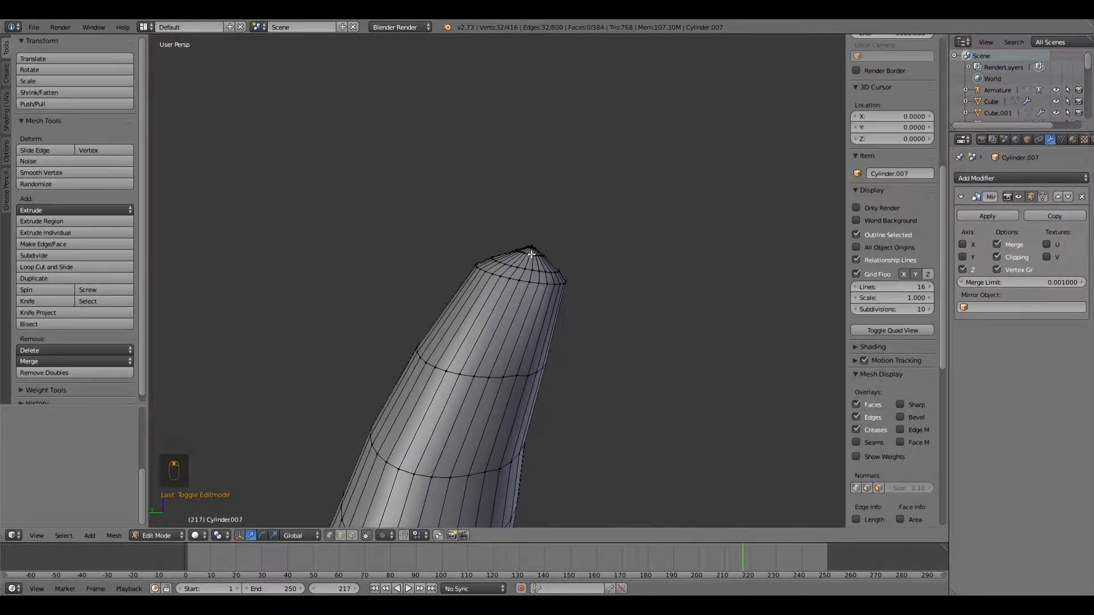
right_click(532, 252)
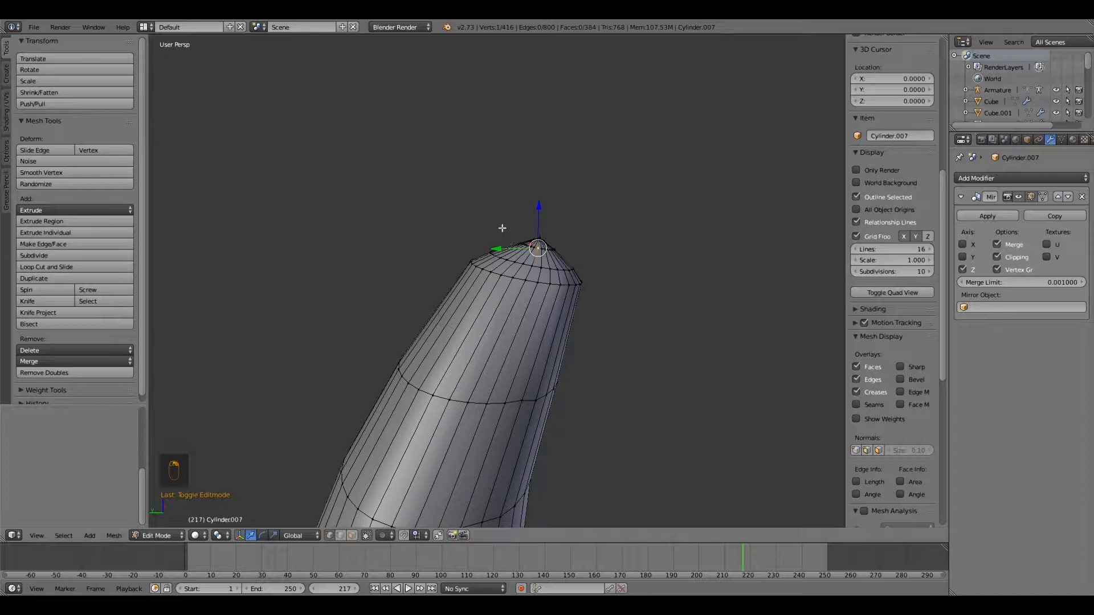
key("b")
left_click_drag(508, 222, 560, 255)
middle_click_drag(454, 407, 477, 438)
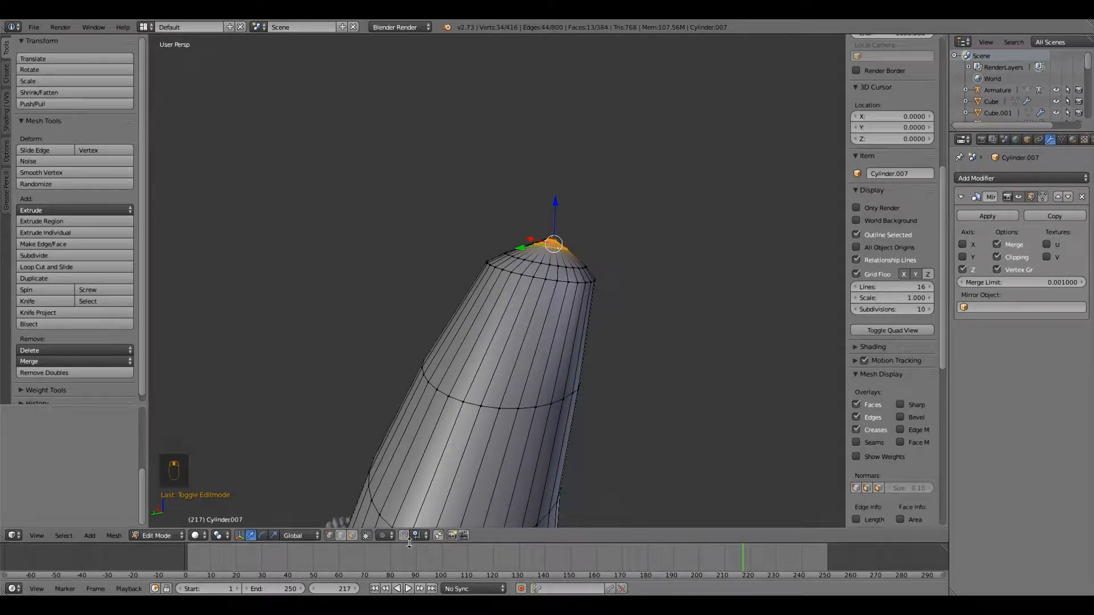
Extend the tip selection to the uppermost rings with another box selection and deselect the two stray vertices below it.
middle_click_drag(475, 356, 571, 232)
key("b")
left_click_drag(539, 208, 613, 247)
middle_click_drag(569, 241, 444, 430)
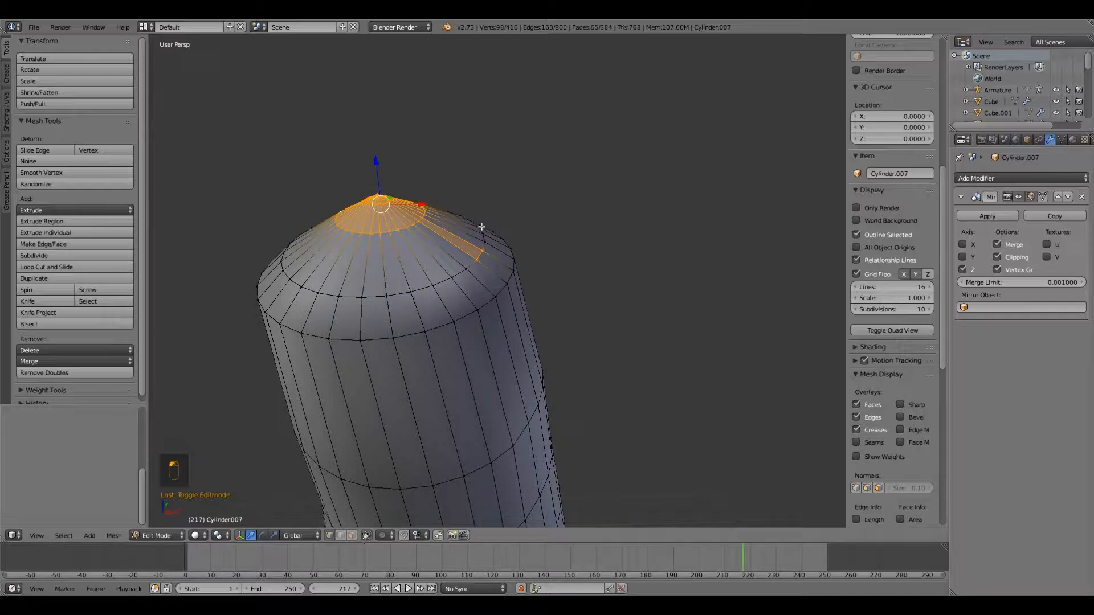
right_click(475, 263, "shift")
right_click(482, 252, "shift")
middle_click_drag(459, 273, 520, 274)
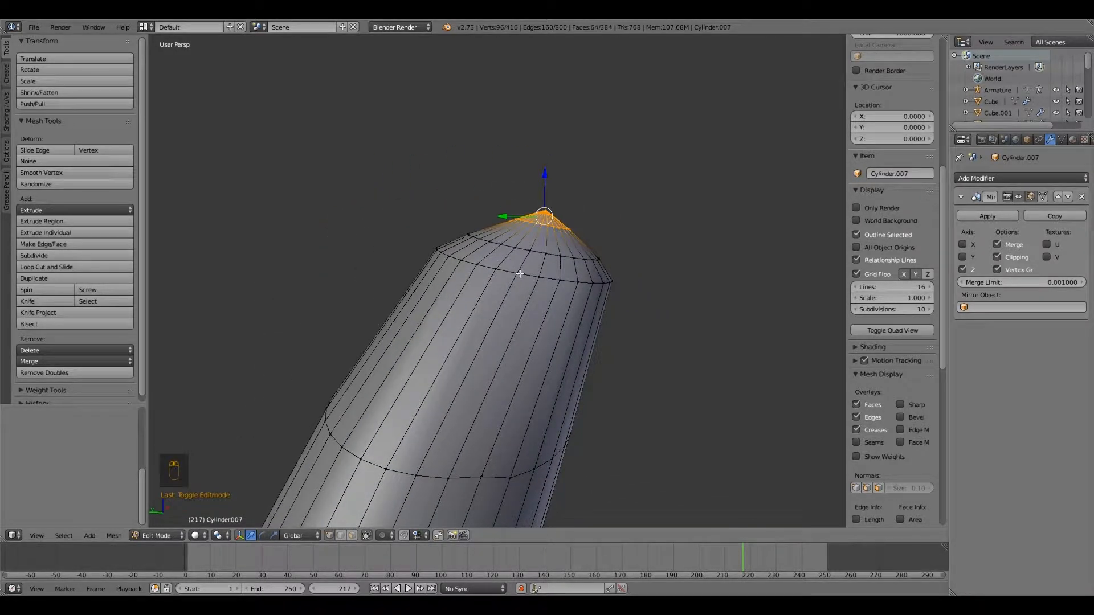
Try deleting the selected tip vertices and undo the deletion.
scroll(520, 274, "up", 1)
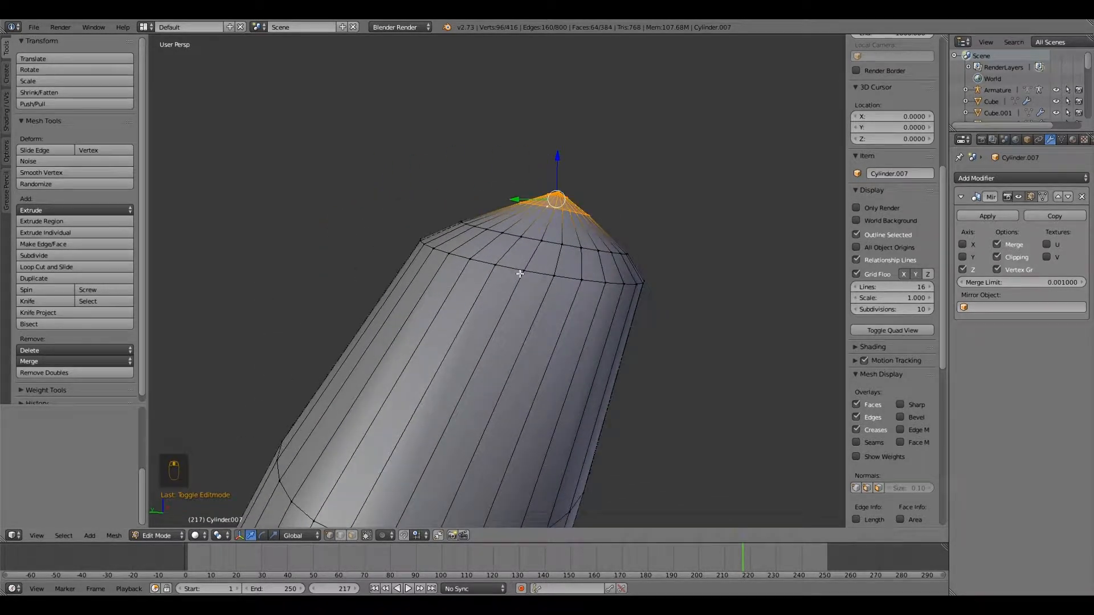
key("x")
left_click(426, 274)
middle_click_drag(423, 276, 422, 278)
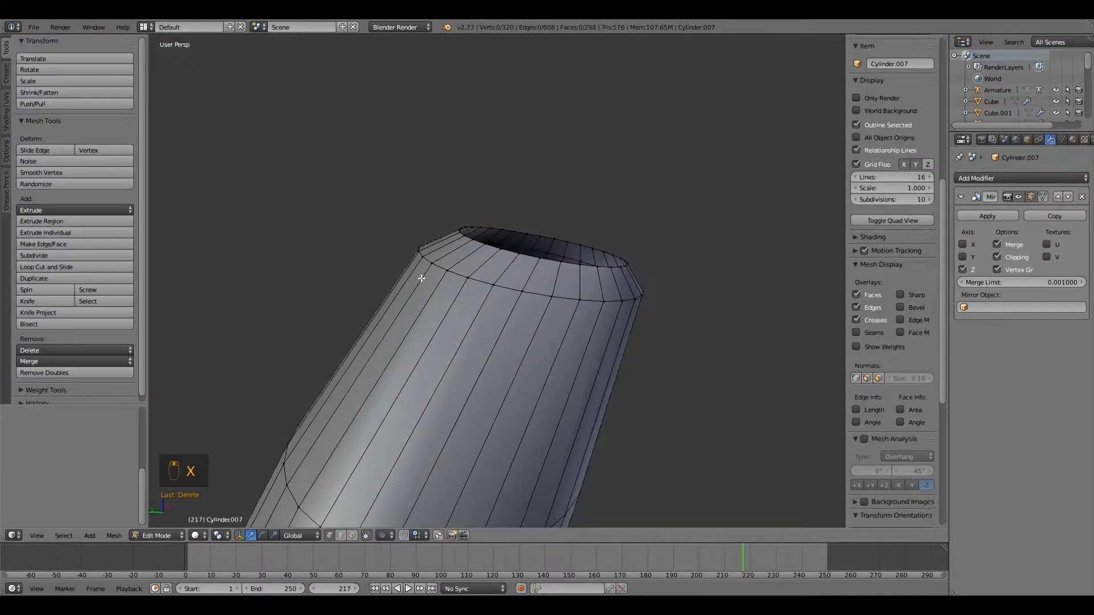
key("ctrl+z")
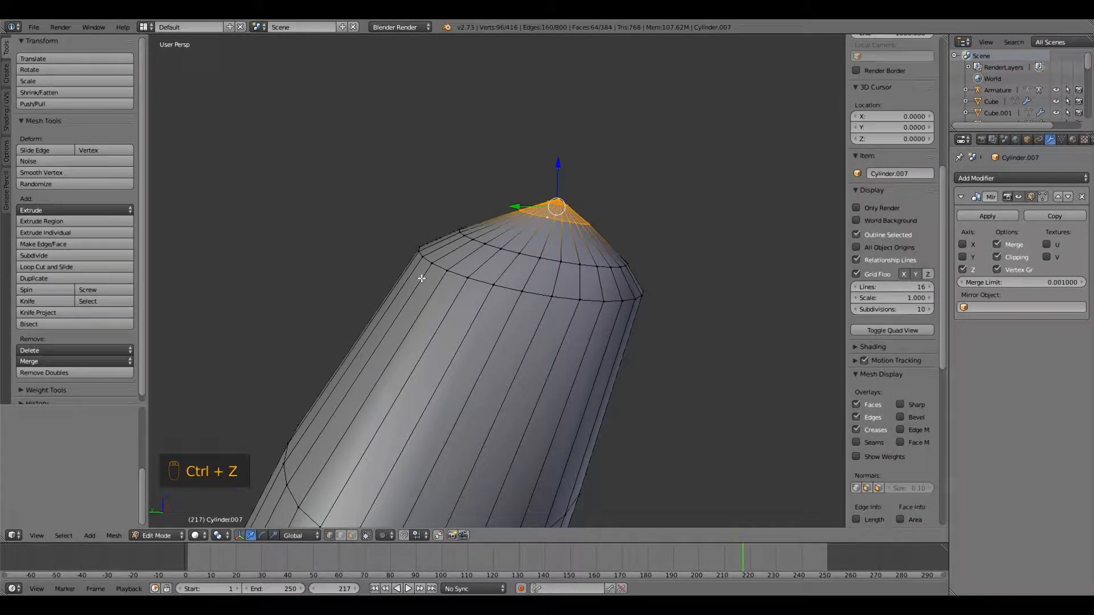
Shrink the tip selection by one ring and delete its vertices to open a small hole.
key("ctrl+KP_Subtract")
key("x")
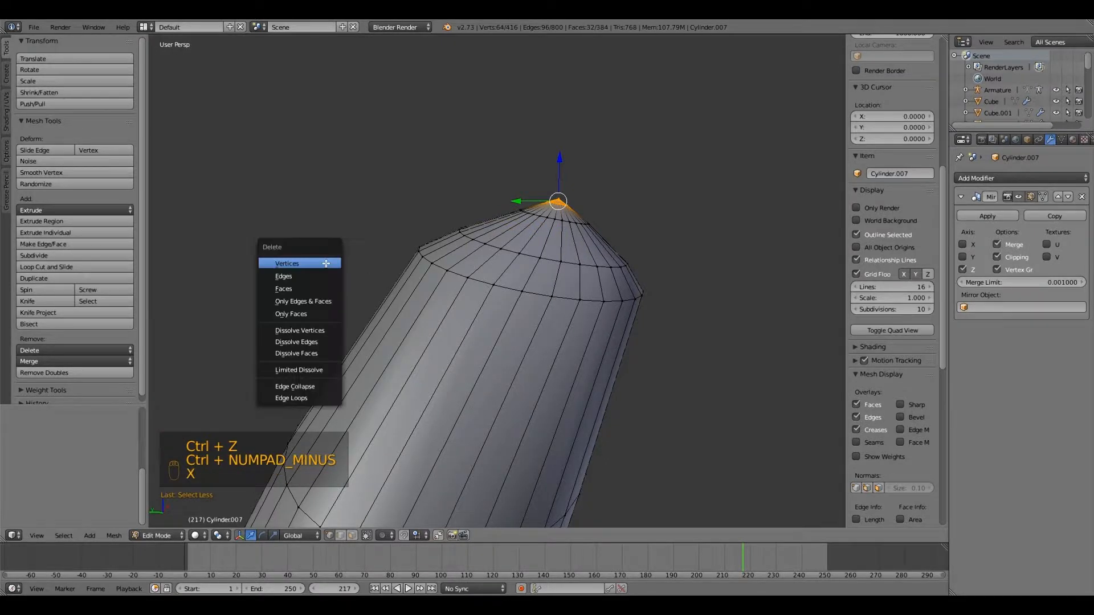
left_click(307, 262)
Select the full edge loop around the rim of the open hole at the tip.
scroll(497, 258, "up", 3)
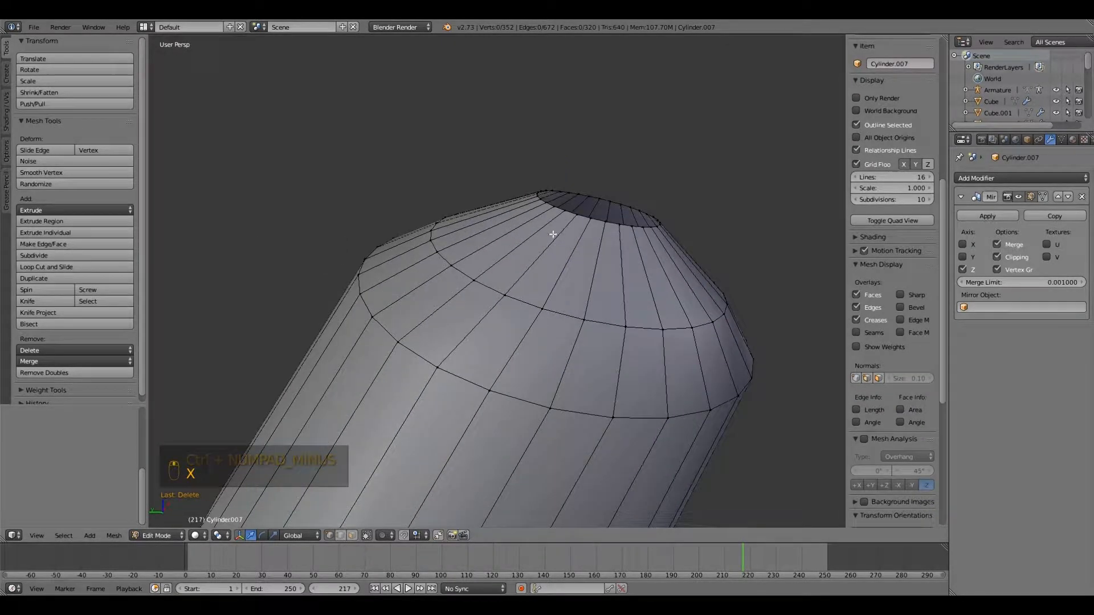
right_click(574, 215)
right_click(574, 215, "shift")
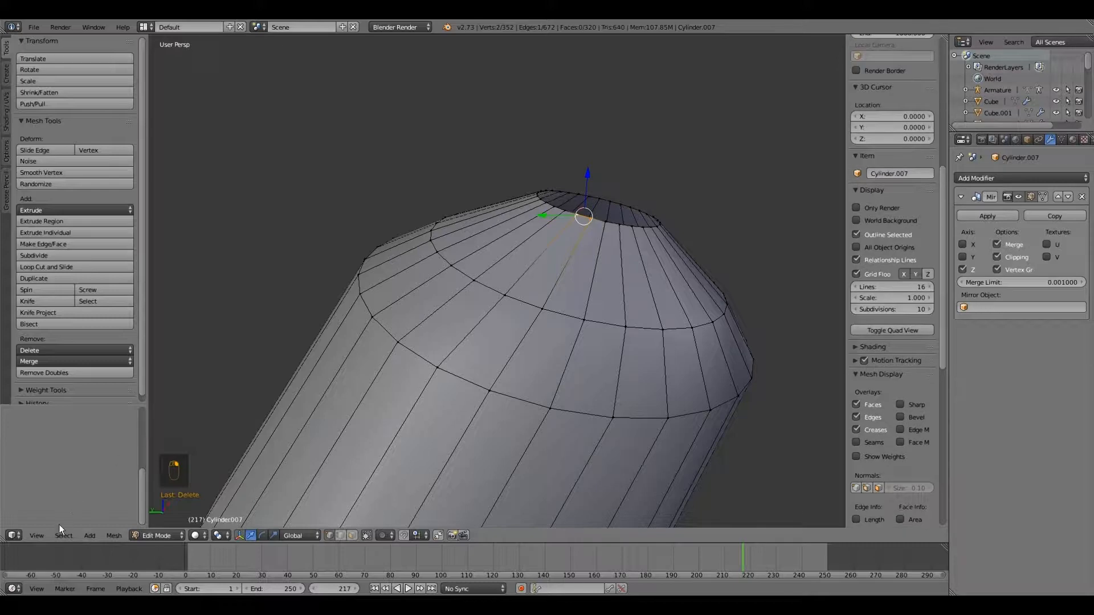
left_click(63, 536)
left_click(93, 258)
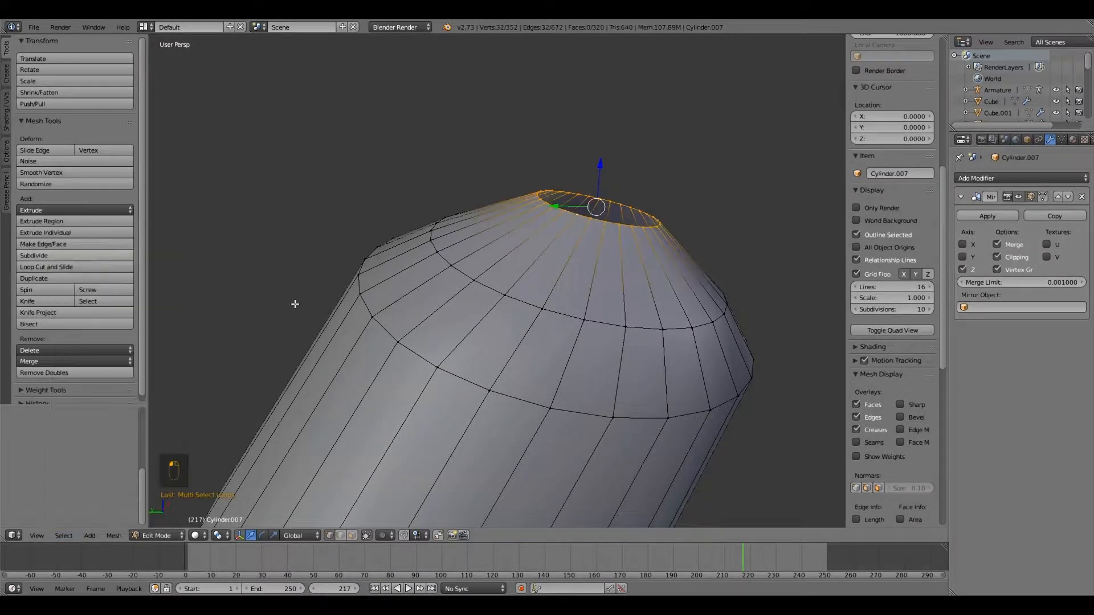
Extrude the rim loop in right view and move it upward, leaning along the horn's curve, to form a narrow neck.
scroll(466, 316, "down", 5)
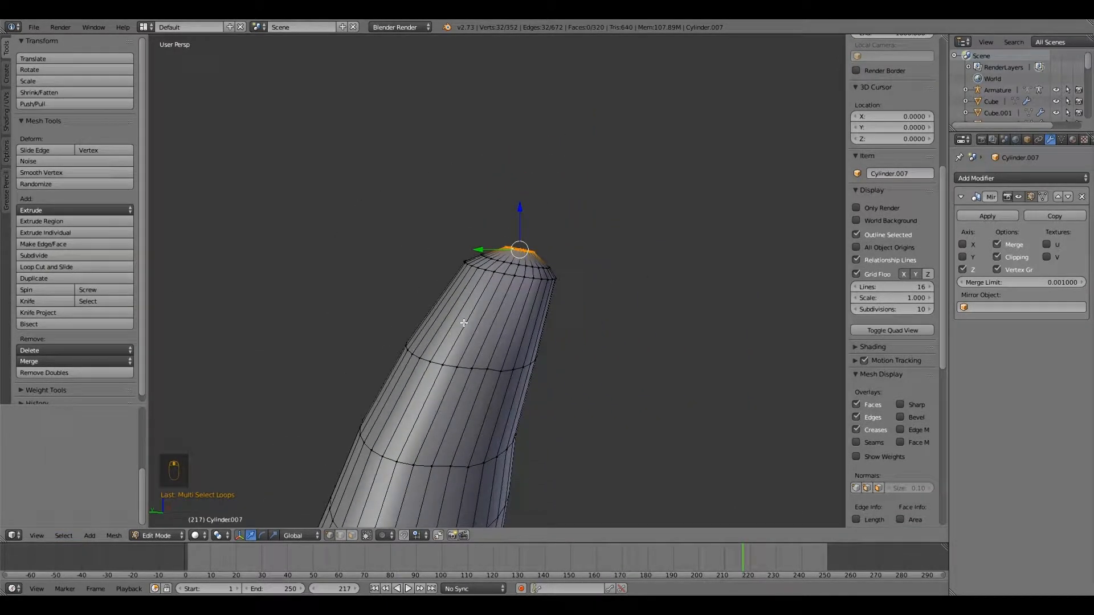
scroll(413, 318, "down", 2)
key("KP_3")
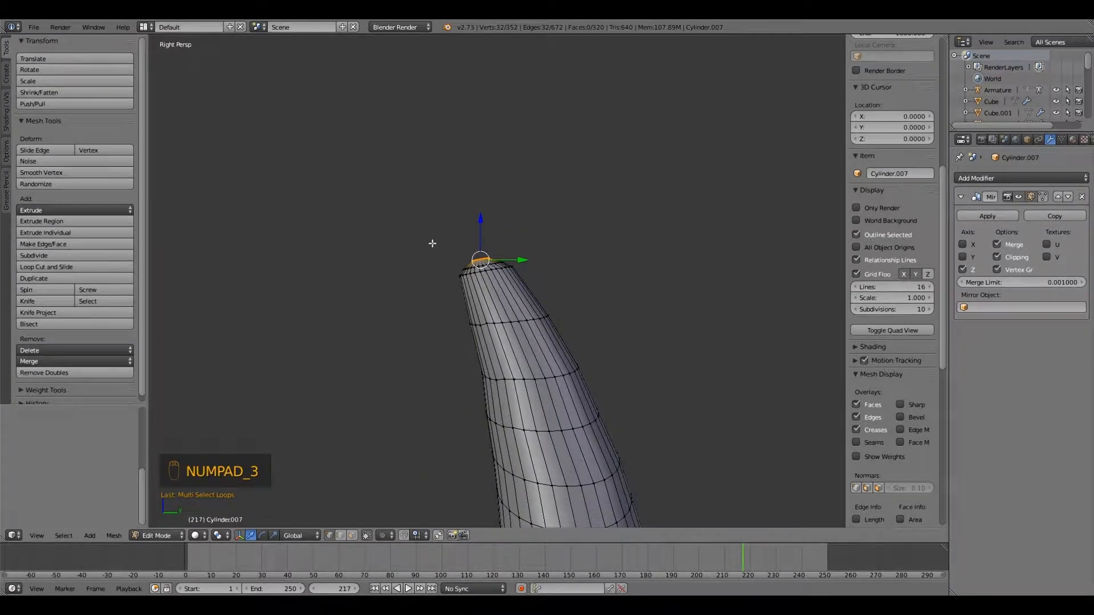
key("e")
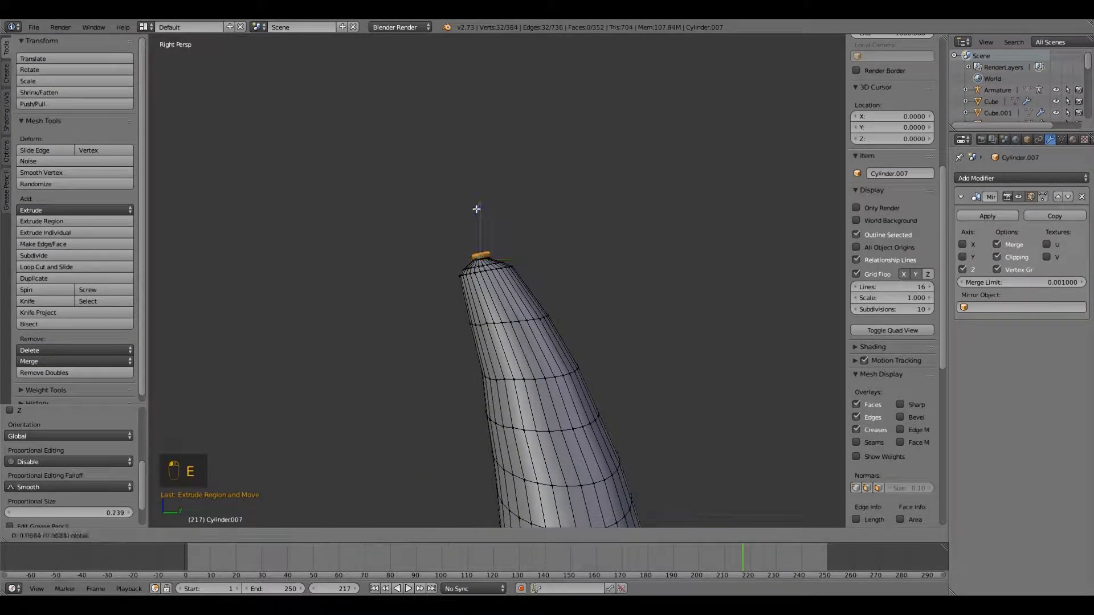
left_click(498, 227)
left_click_drag(515, 243, 505, 244)
left_click_drag(473, 205, 471, 175)
left_click_drag(511, 217, 504, 217)
Try scaling up the neck's end ring and undo the resize.
key("s")
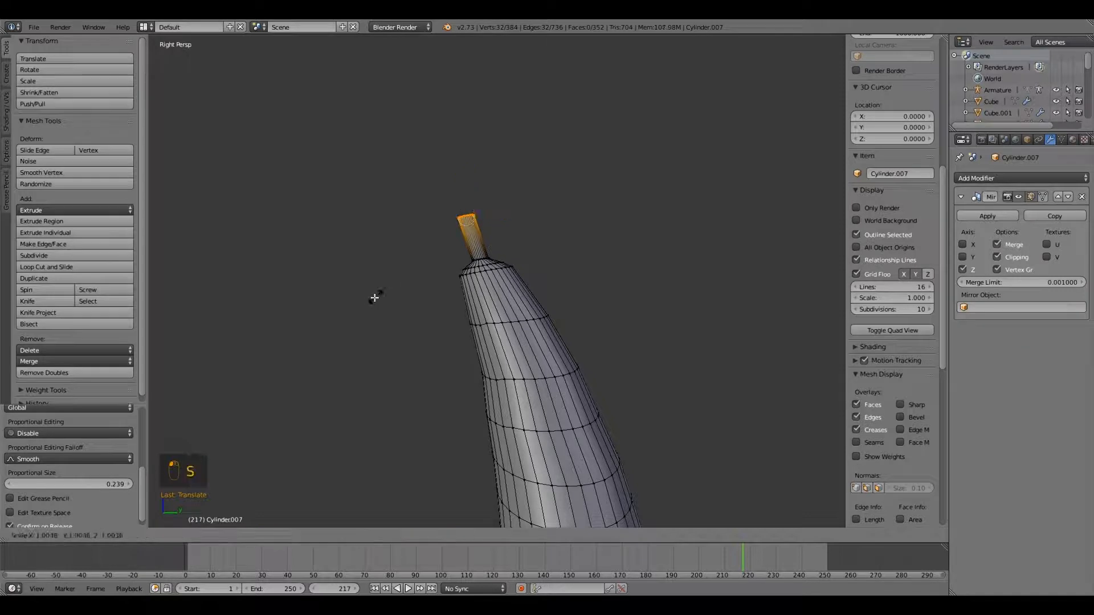
left_click(351, 303)
scroll(384, 302, "up", 1)
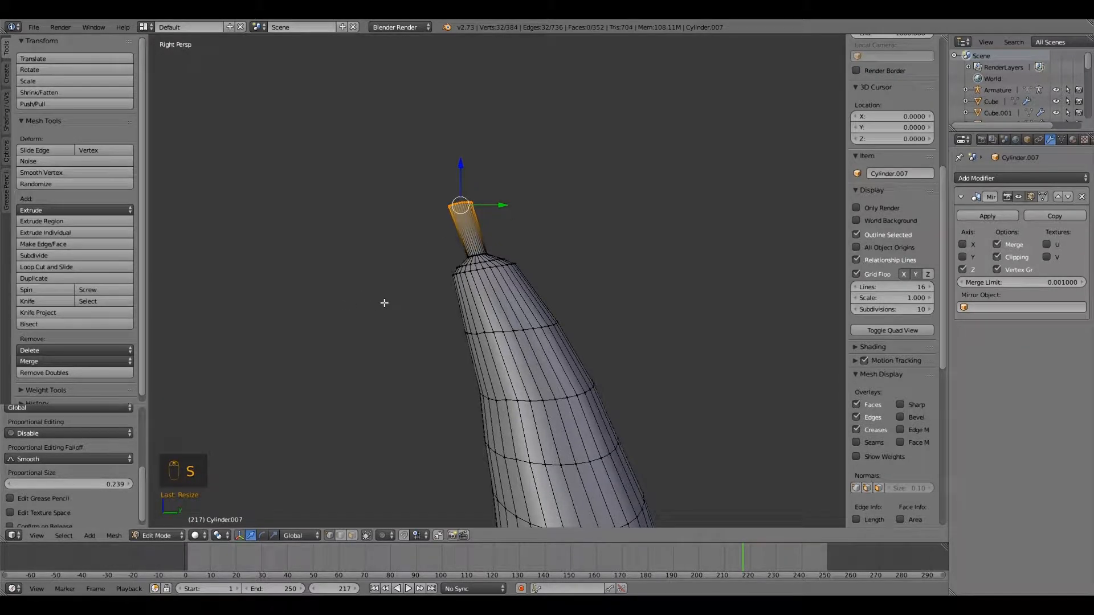
key("ctrl+z")
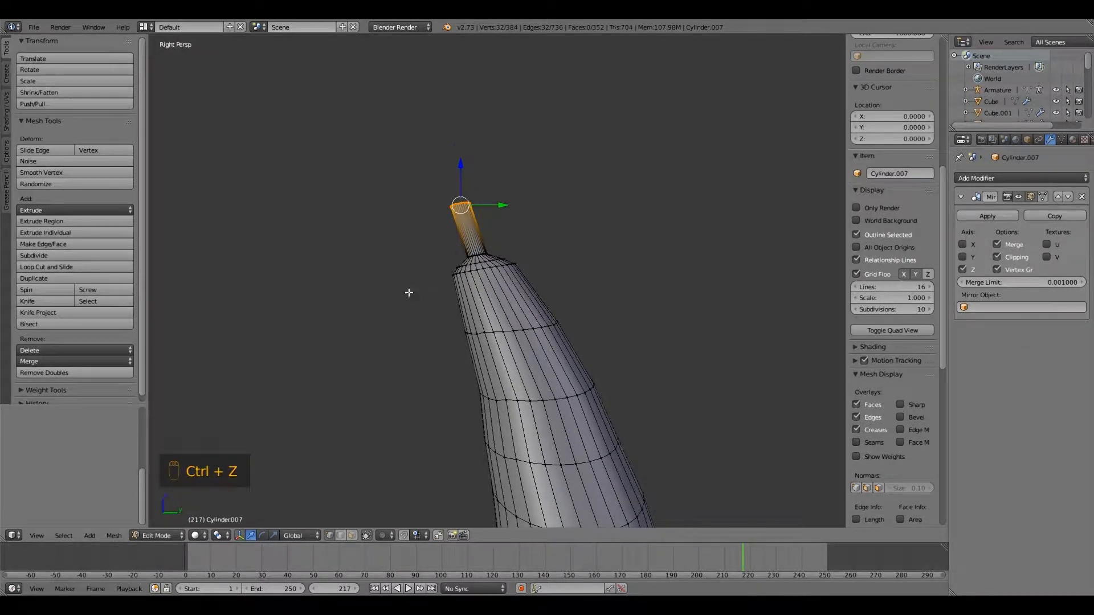
Allow selecting through the mesh, box-select the neck's end ring and grow the selection to the whole neck.
scroll(409, 292, "up", 1)
right_click(469, 251)
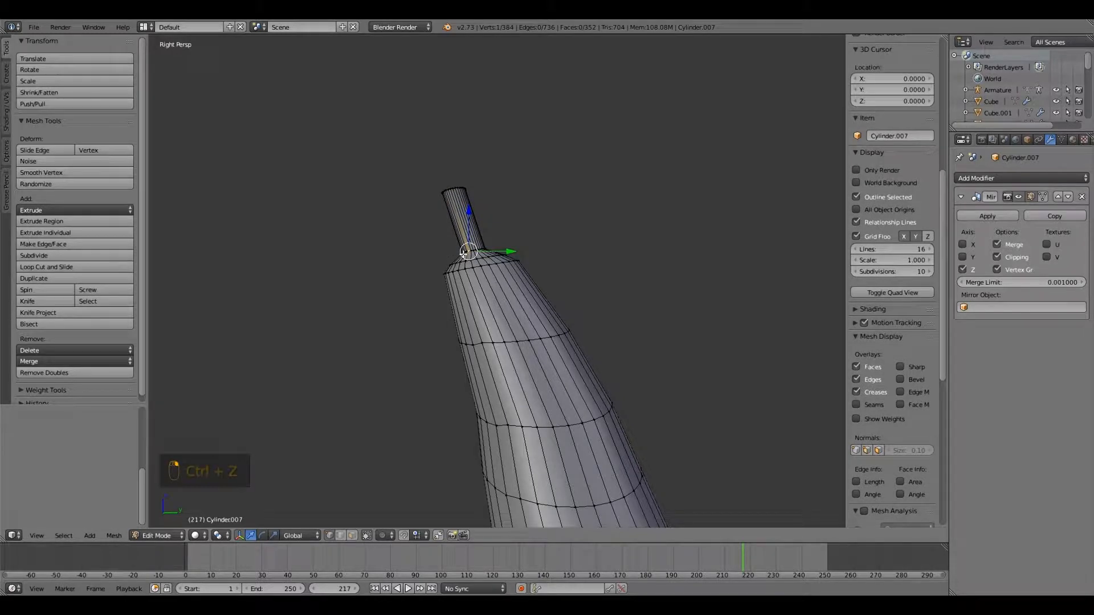
right_click(454, 190)
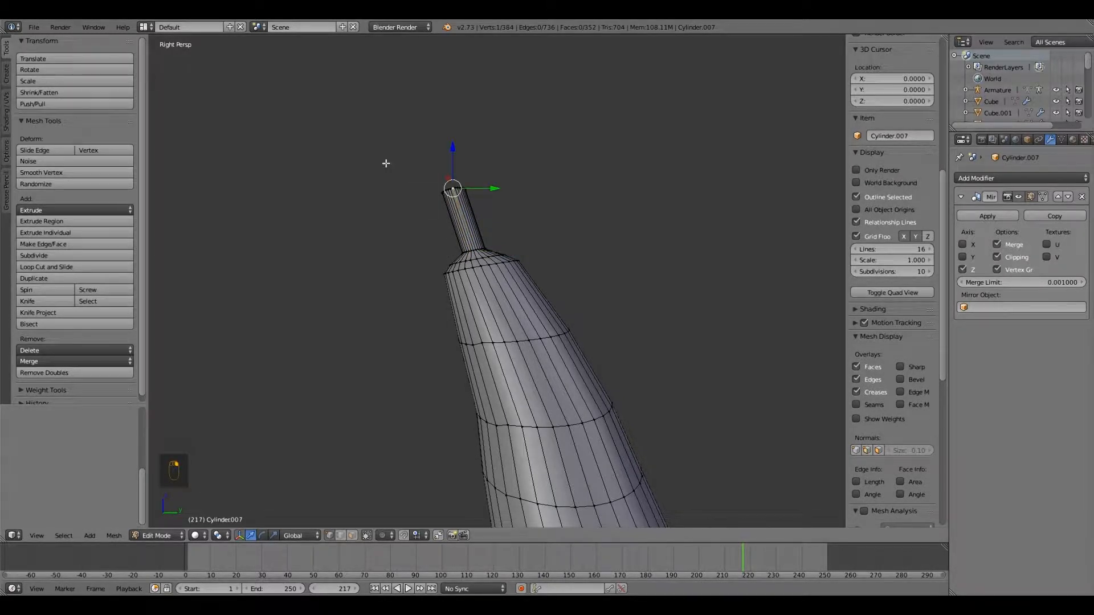
left_click(416, 532)
left_click(416, 180)
key("b")
left_click_drag(370, 158, 486, 204)
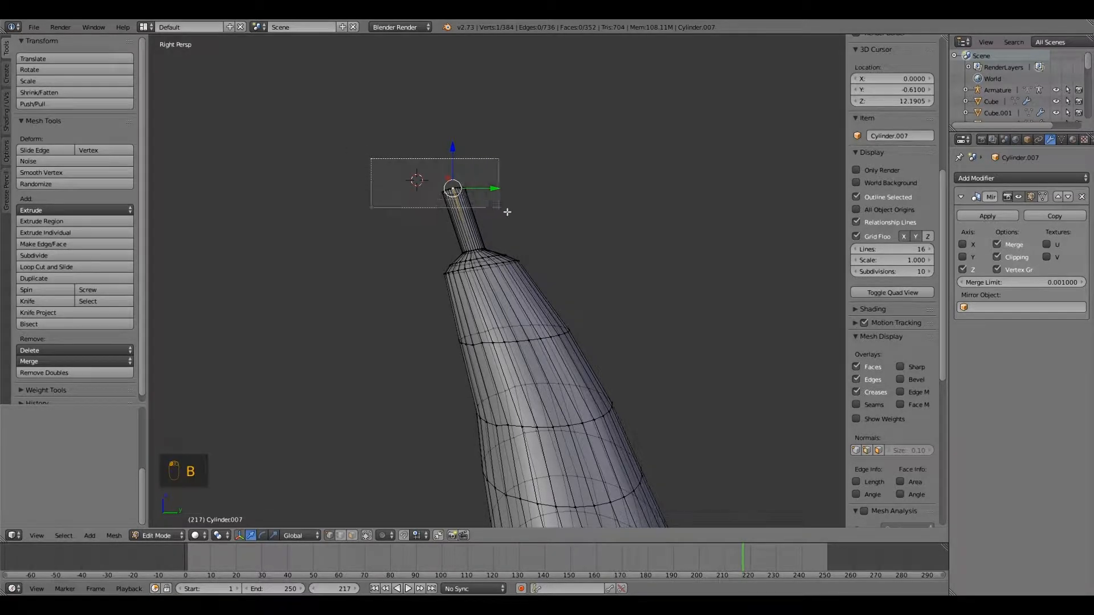
key("ctrl+KP_Add")
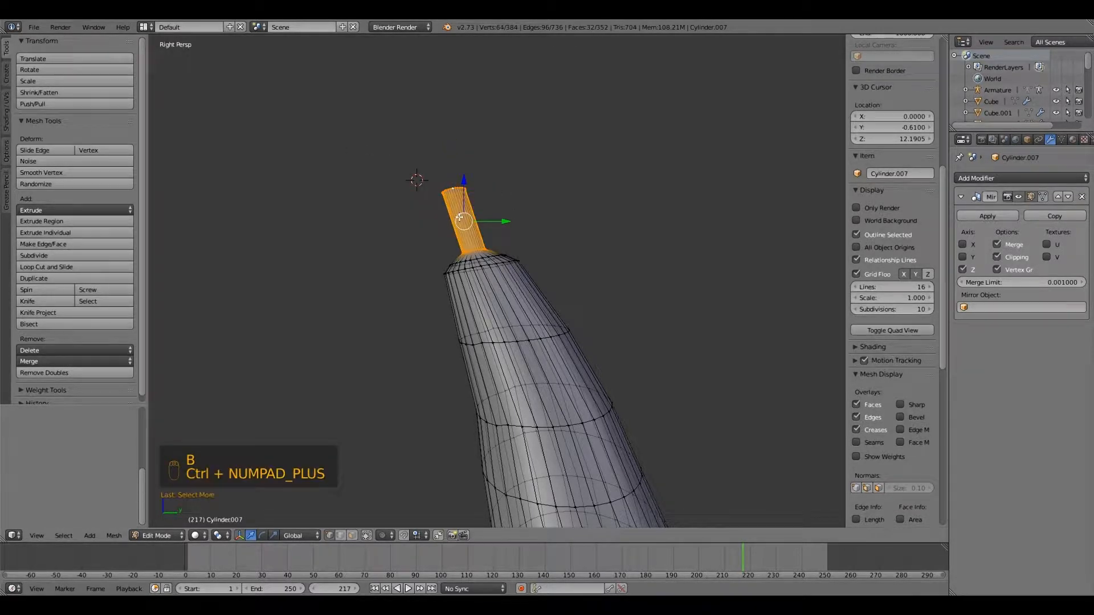
Scale the whole neck up slightly and raise it a little along the Z axis.
key("s")
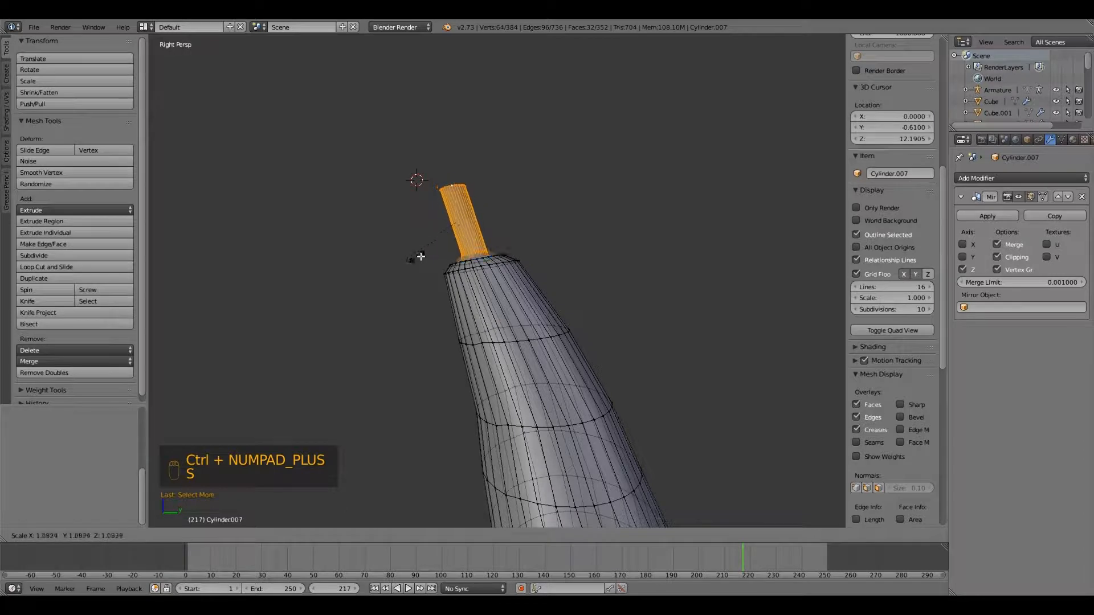
left_click(420, 255)
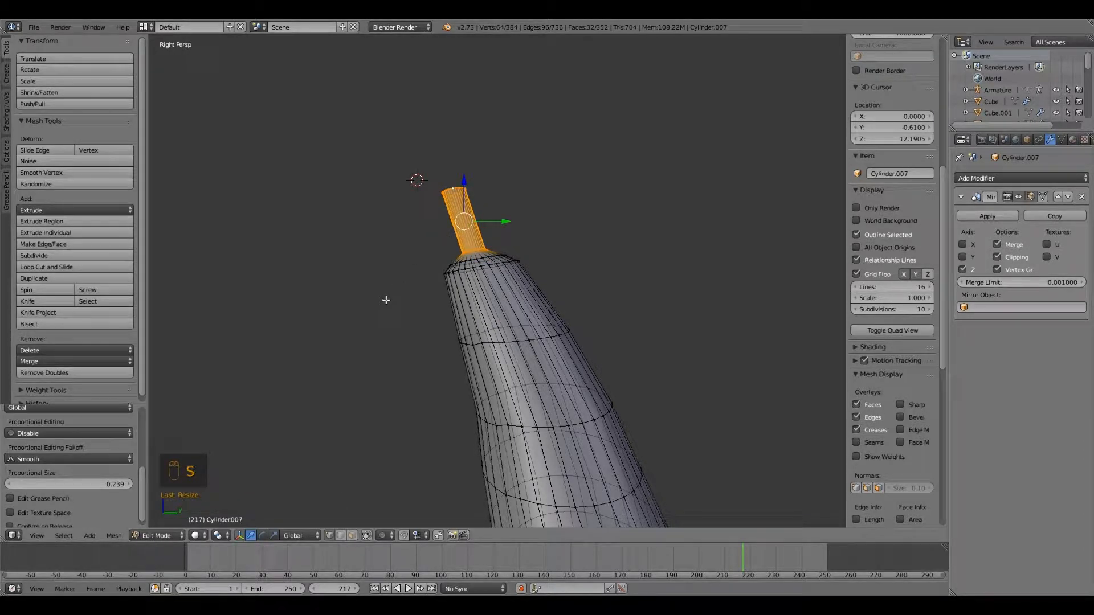
key("s")
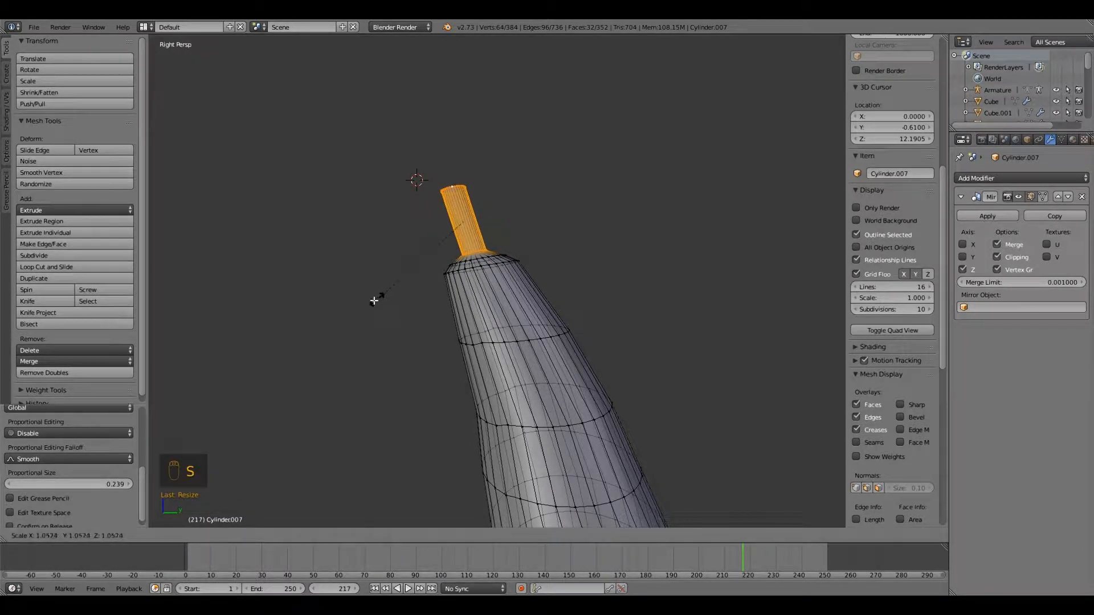
left_click(373, 299)
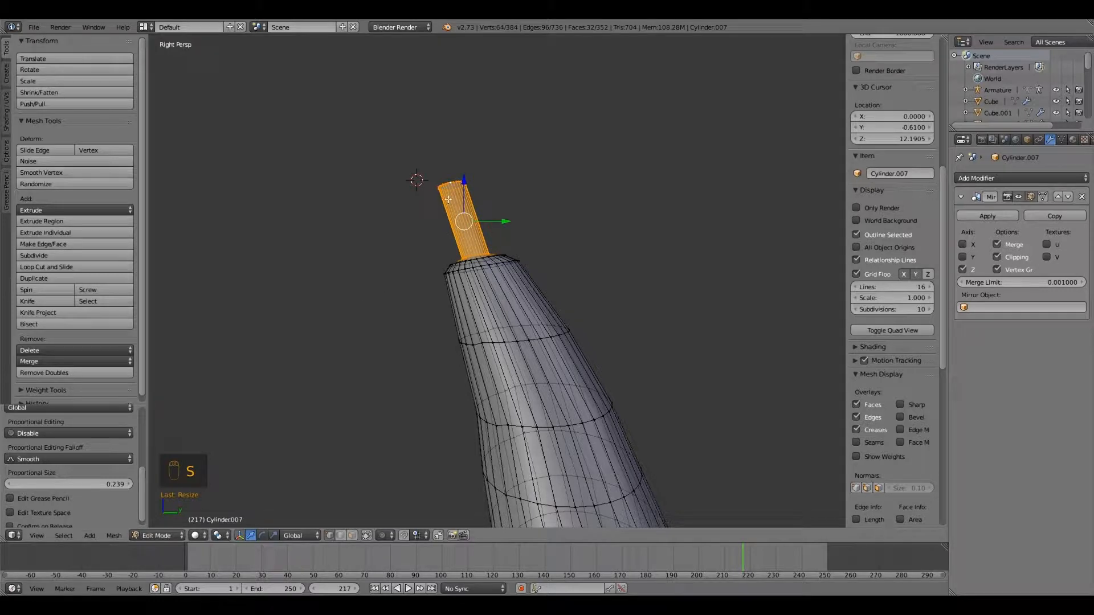
left_click_drag(465, 180, 465, 176)
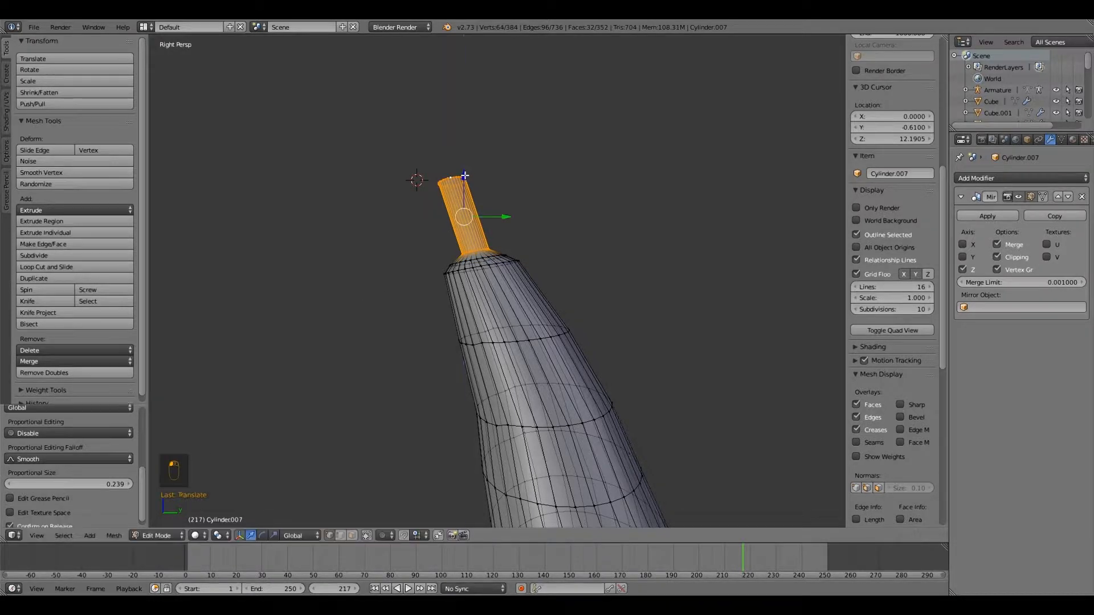
Select only the neck's end ring and move it down and sideways along Y to shorten the neck.
right_click(465, 175)
key("b")
left_click_drag(370, 150, 490, 194)
left_click_drag(461, 146, 471, 174)
left_click_drag(480, 216, 500, 211)
left_click_drag(466, 171, 472, 179)
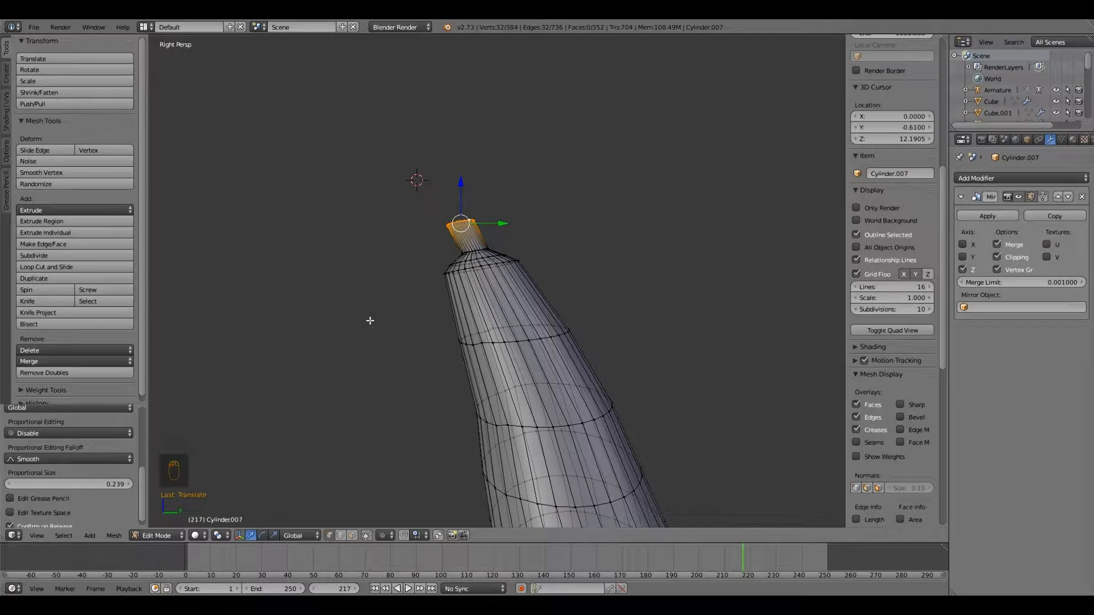
Scale the neck's end ring down and lower it slightly along the Z axis.
key("s")
left_click(460, 213)
left_click_drag(461, 176, 463, 181)
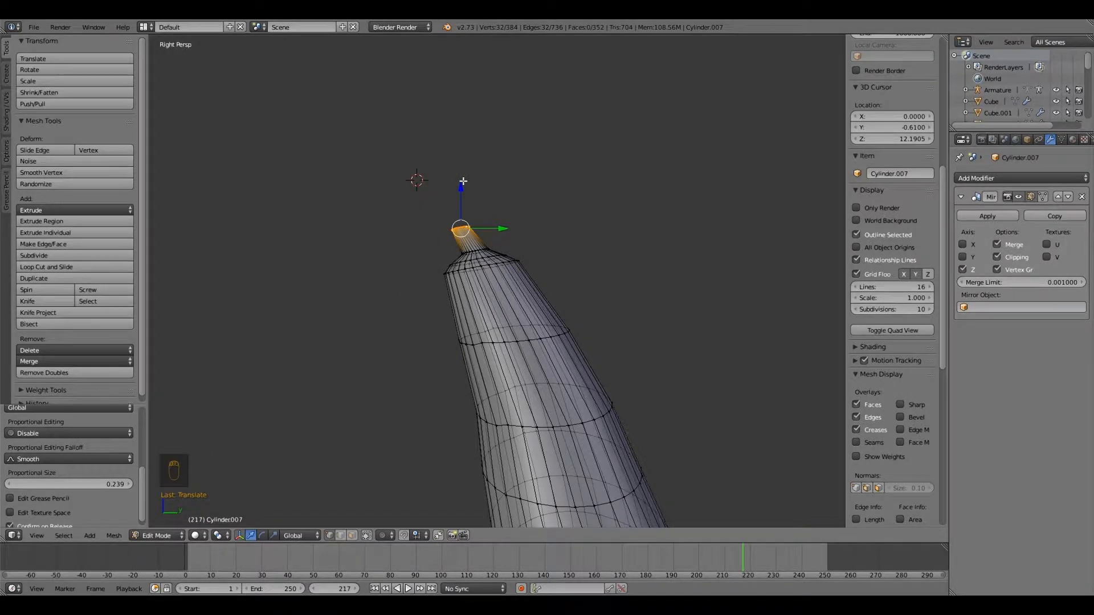
Grow the selection down to the neck's base, enable Connected proportional editing and scale the selection up slightly.
key("ctrl+KP_Add")
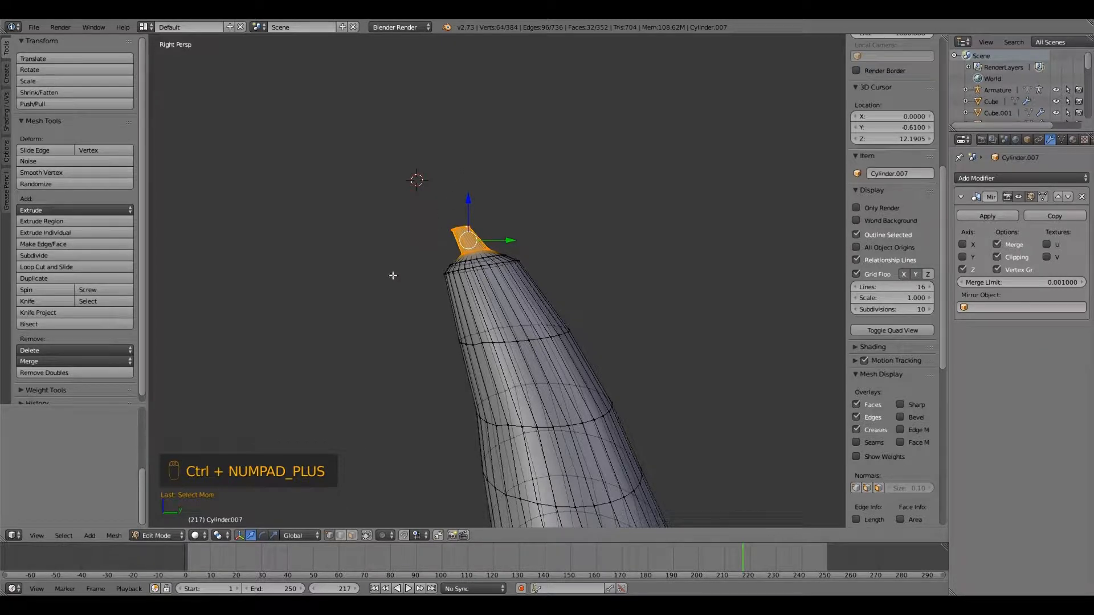
key("ctrl+KP_Add")
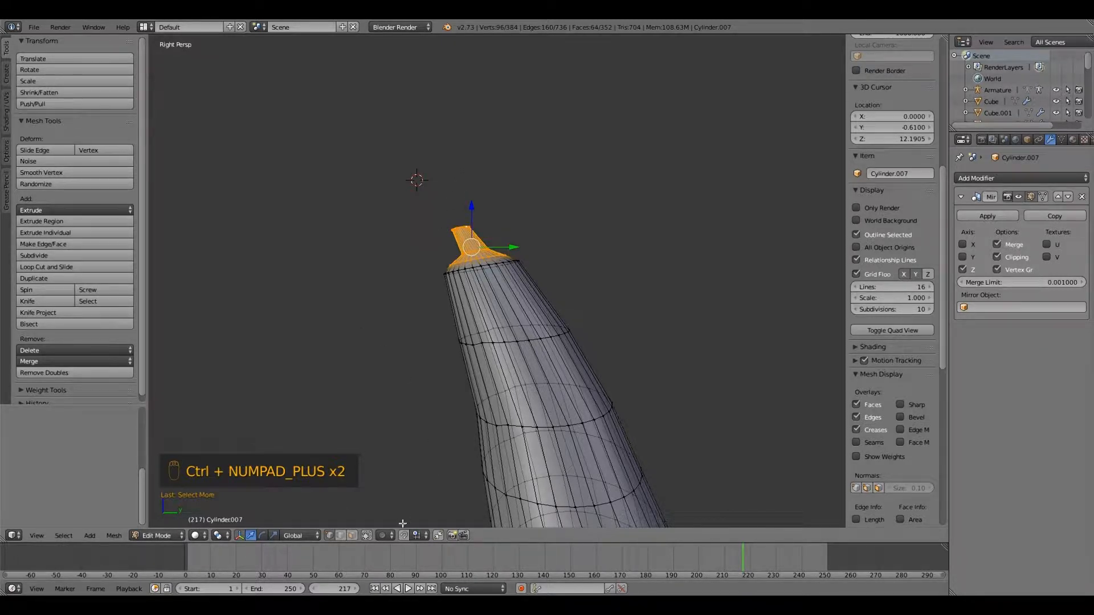
left_click(385, 535)
left_click(404, 491)
key("s")
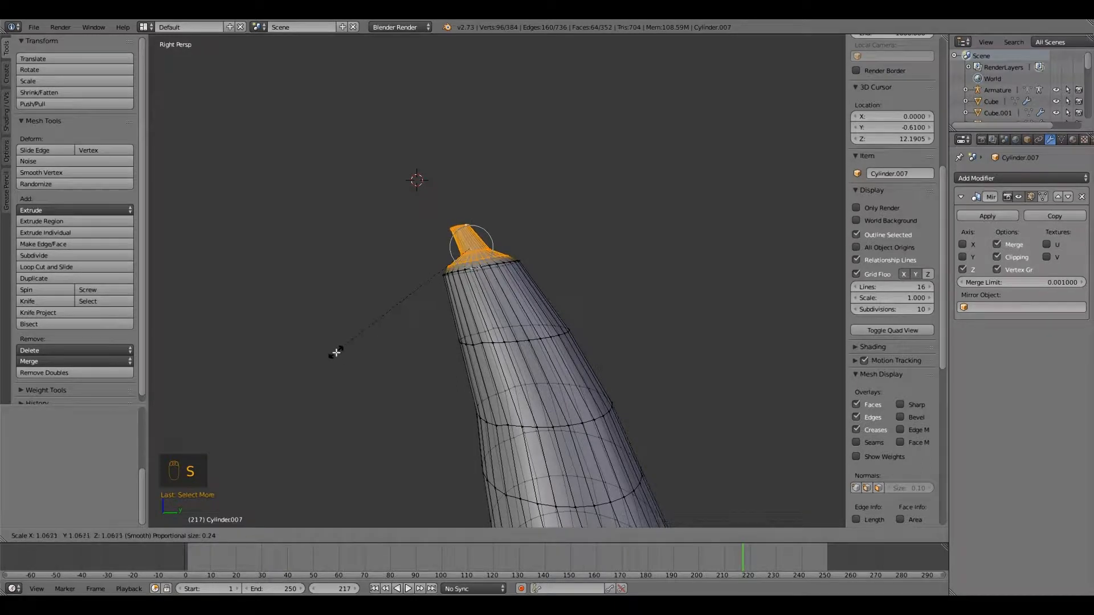
left_click(330, 352)
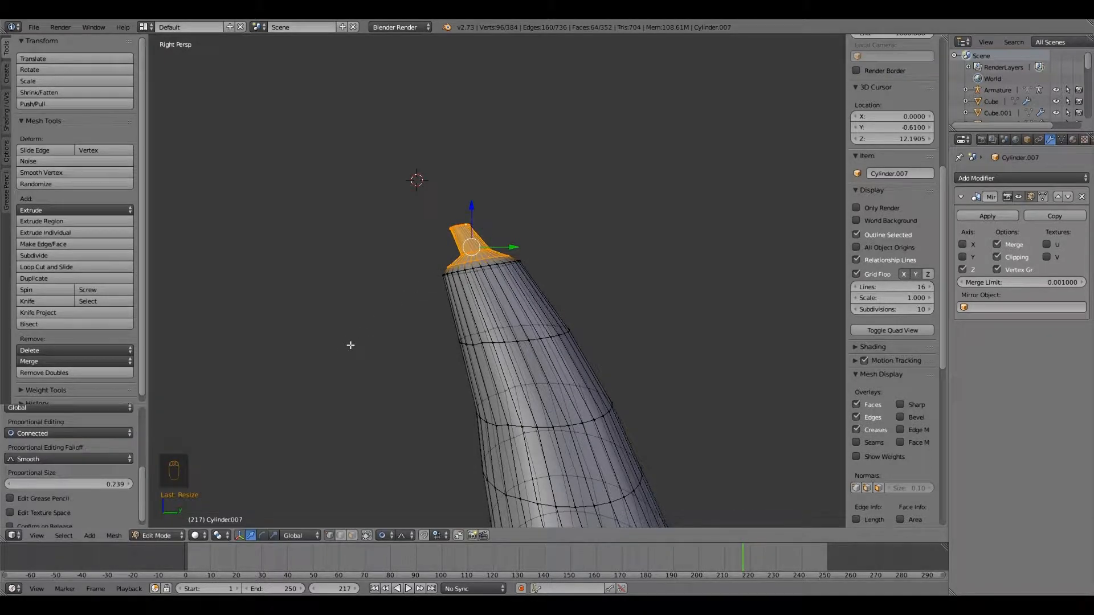
Check the shaded neck and overall body shape in Object Mode, and return to Edit Mode.
left_click(169, 532)
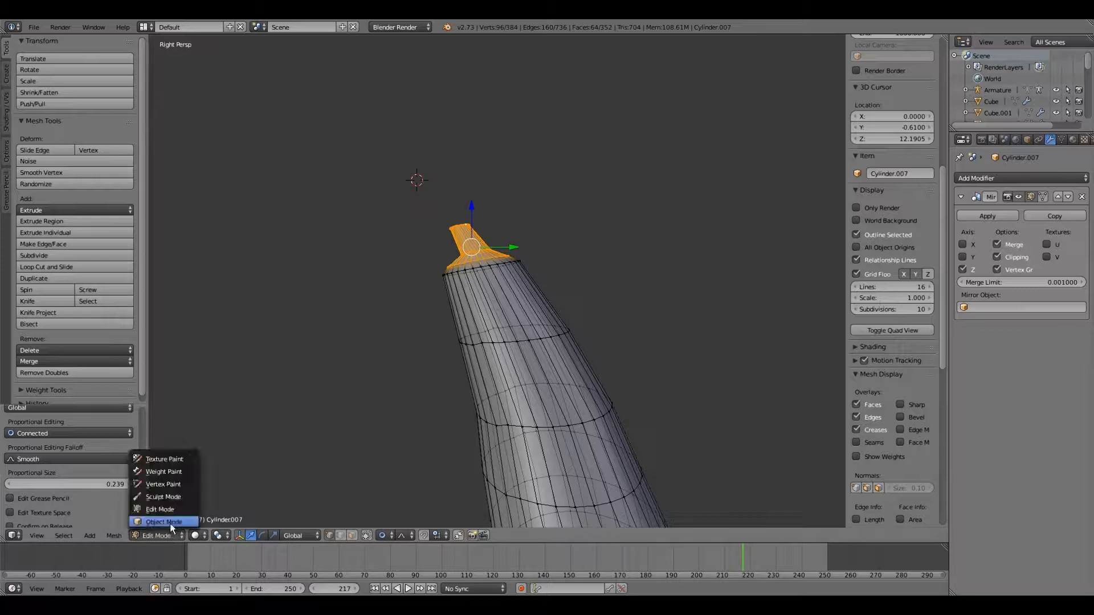
left_click(171, 528)
scroll(342, 436, "down", 5)
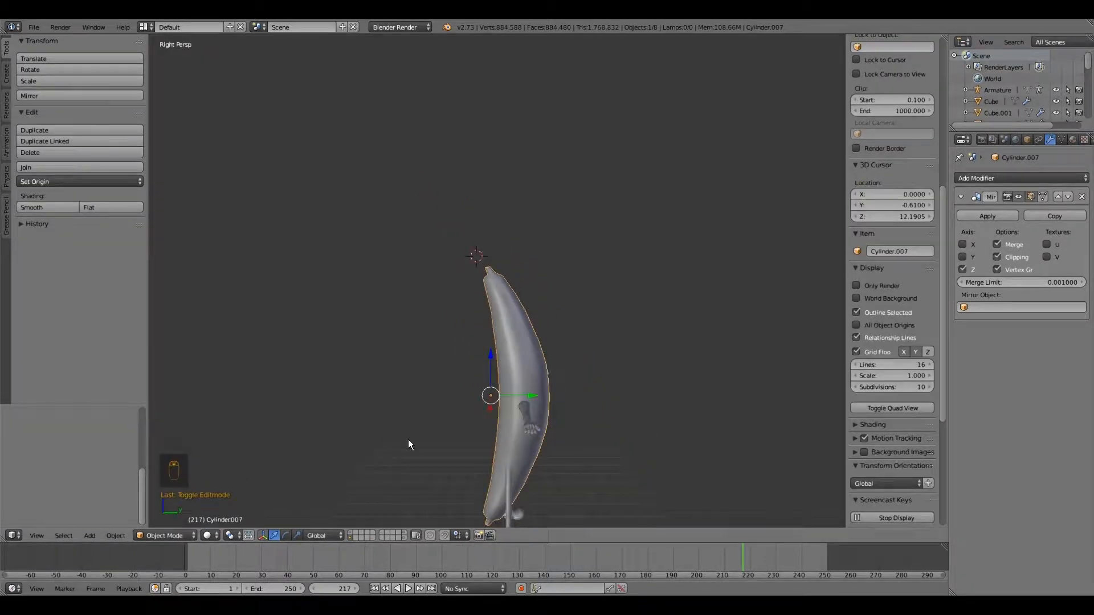
scroll(408, 439, "up", 4)
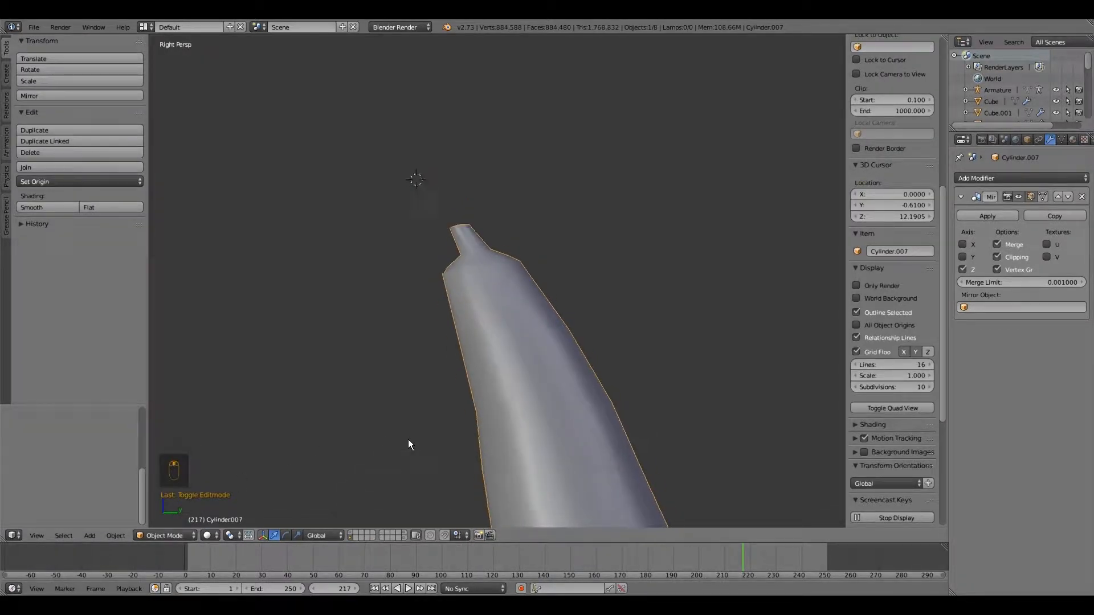
scroll(408, 440, "up", 1)
left_click(166, 535)
left_click(161, 512)
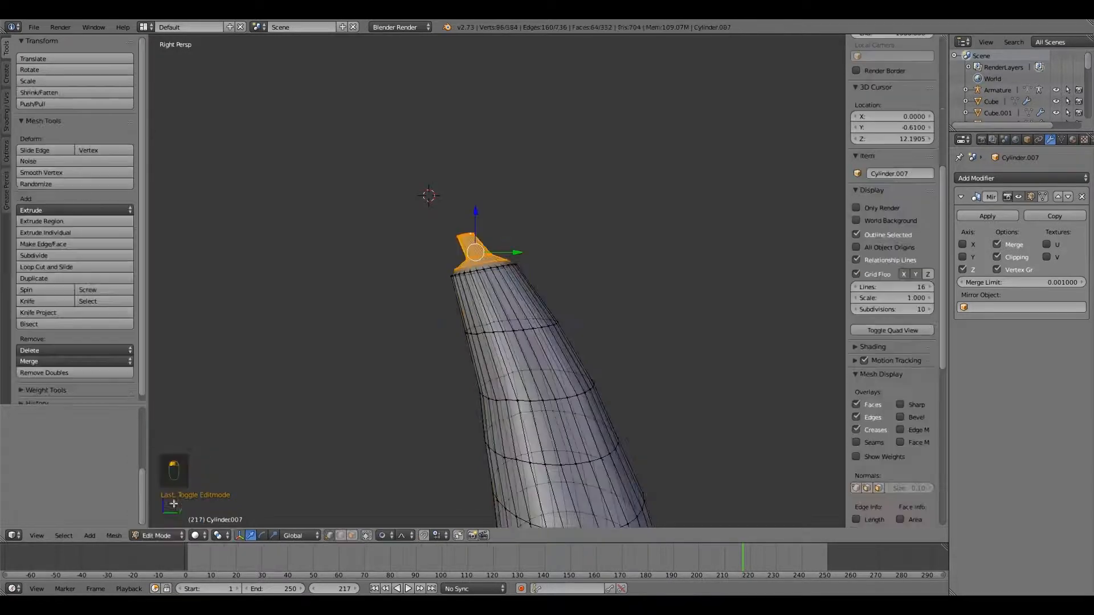
scroll(337, 413, "up", 1)
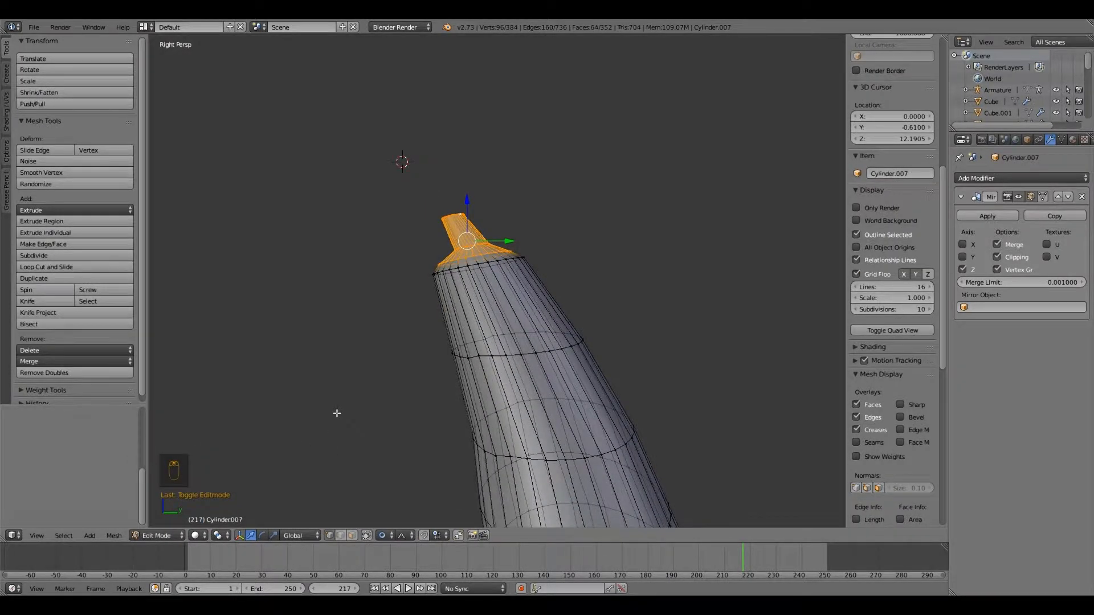
Reduce the selection to the neck's end ring, lower it slightly along Z and shift it slightly along Y.
key("ctrl+KP_Add")
key("ctrl+KP_Subtract")
key("ctrl+KP_Subtract")
key("ctrl+KP_Subtract")
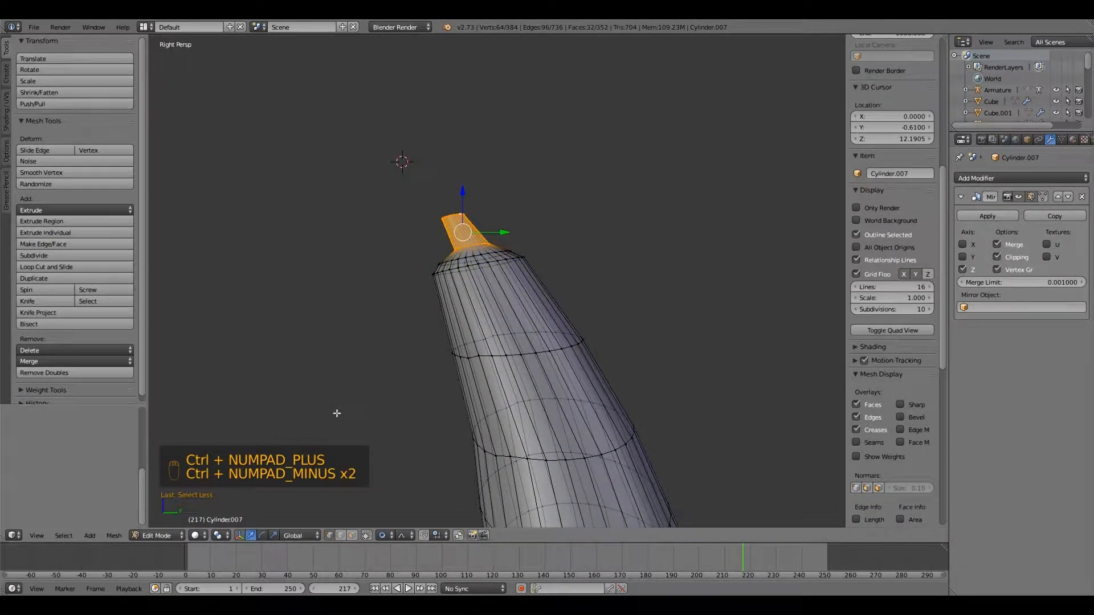
left_click_drag(452, 175, 452, 187)
left_click_drag(496, 228, 501, 230)
scroll(501, 231, "up", 1)
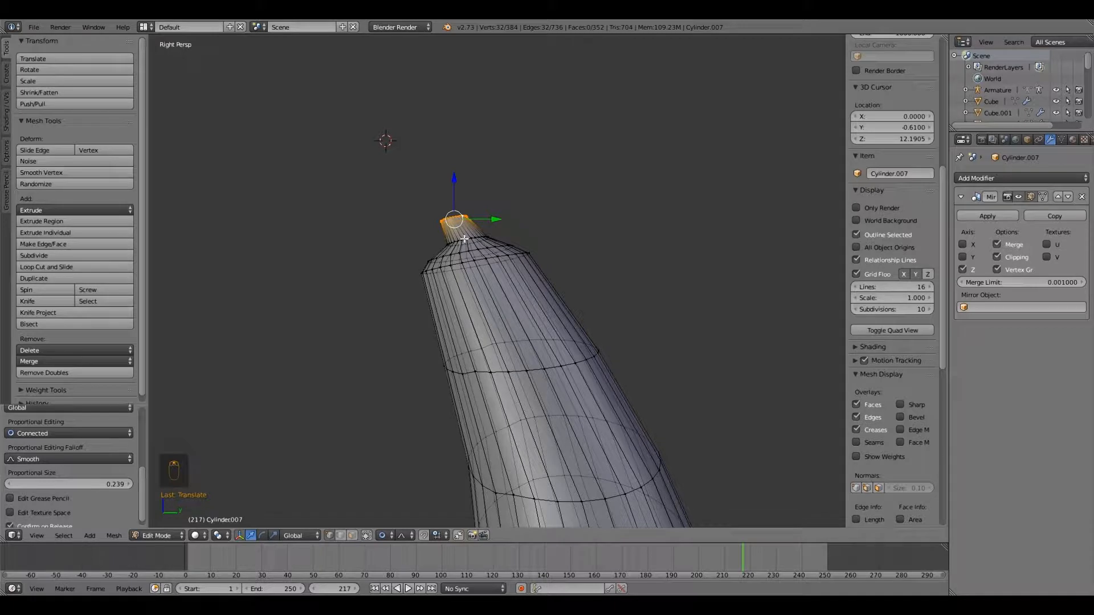
Grow the selection from the end ring to the whole neck and scale it up to thicken it.
key("ctrl+KP_Add")
key("s")
left_click(359, 276)
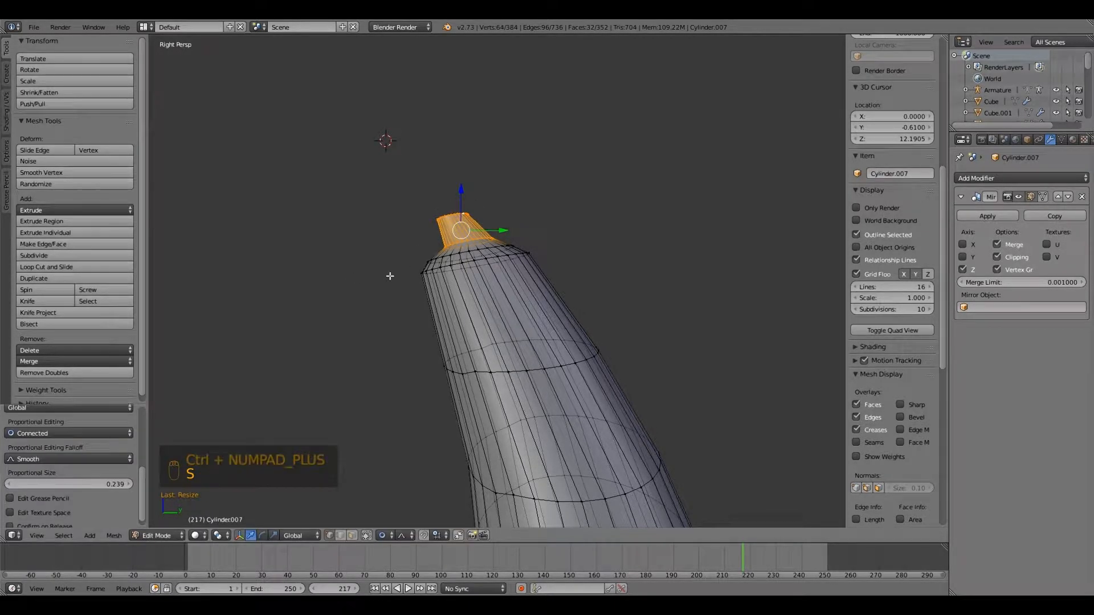
Extend the selection to the ring below the neck and scale it down with proportional editing.
key("ctrl+KP_Add")
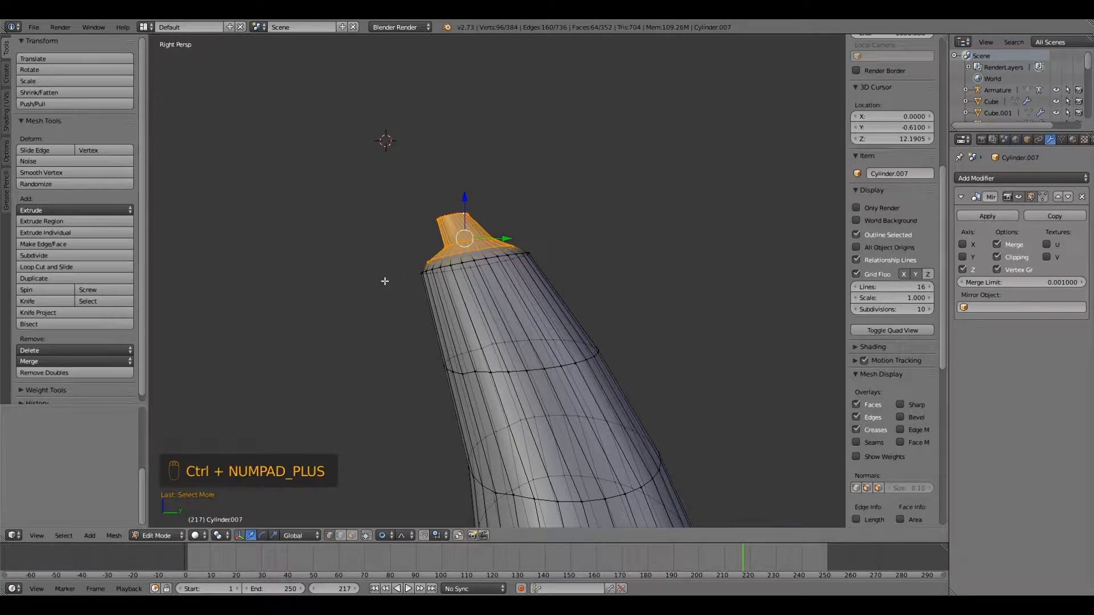
key("s")
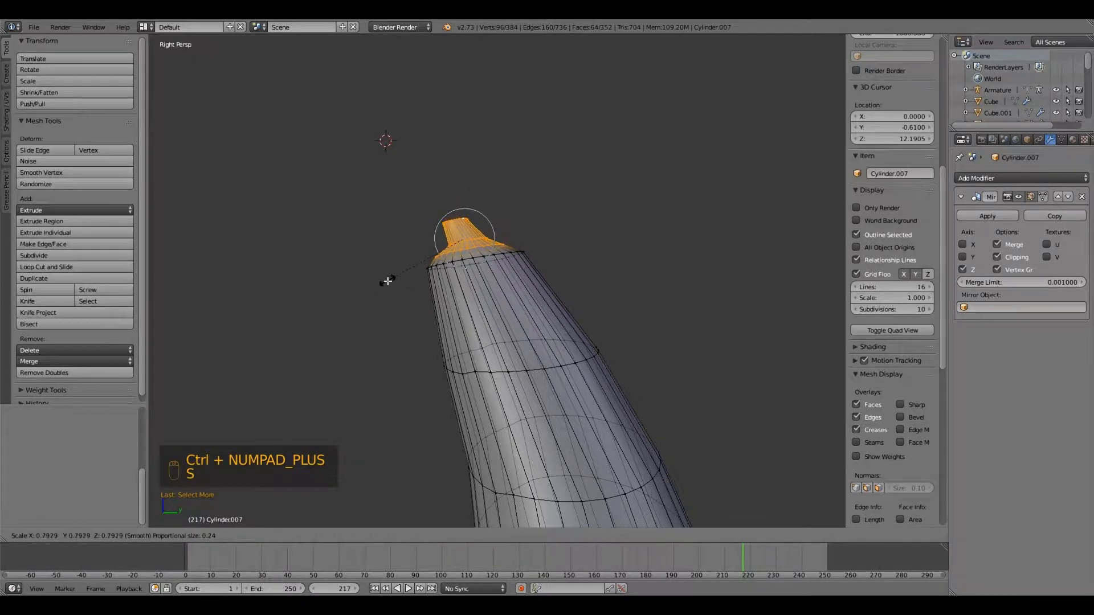
left_click(389, 281)
scroll(389, 280, "up", 1)
scroll(388, 280, "down", 1)
scroll(389, 281, "up", 1)
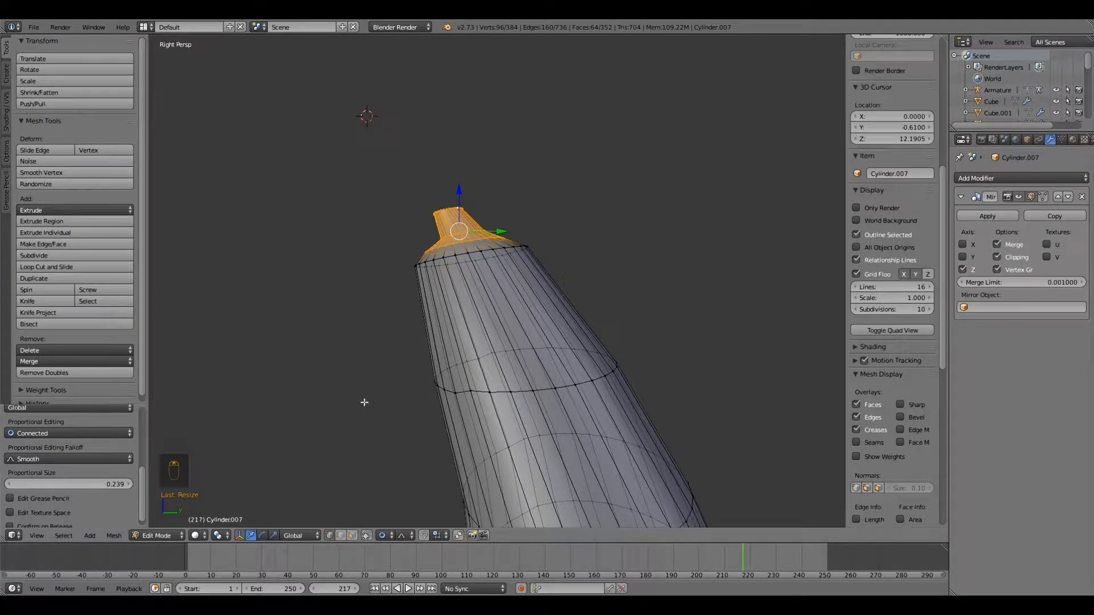
Disable proportional editing, then box-select the neck's end ring, extrude it and scale it to 0 to close the opening.
left_click(383, 534)
left_click(395, 521)
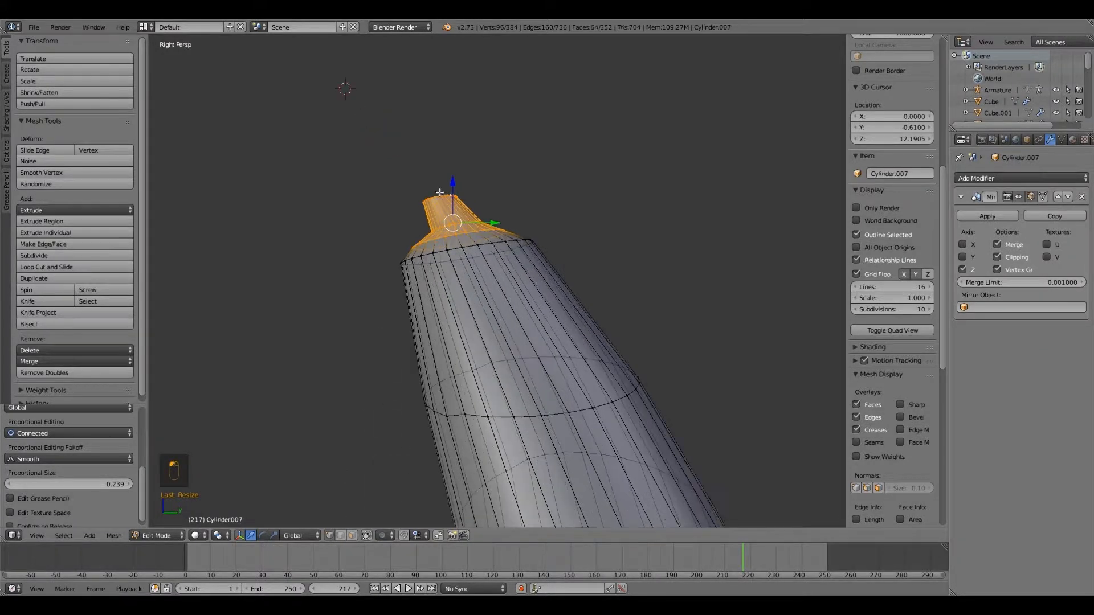
right_click(439, 193)
middle_click_drag(393, 194, 373, 199)
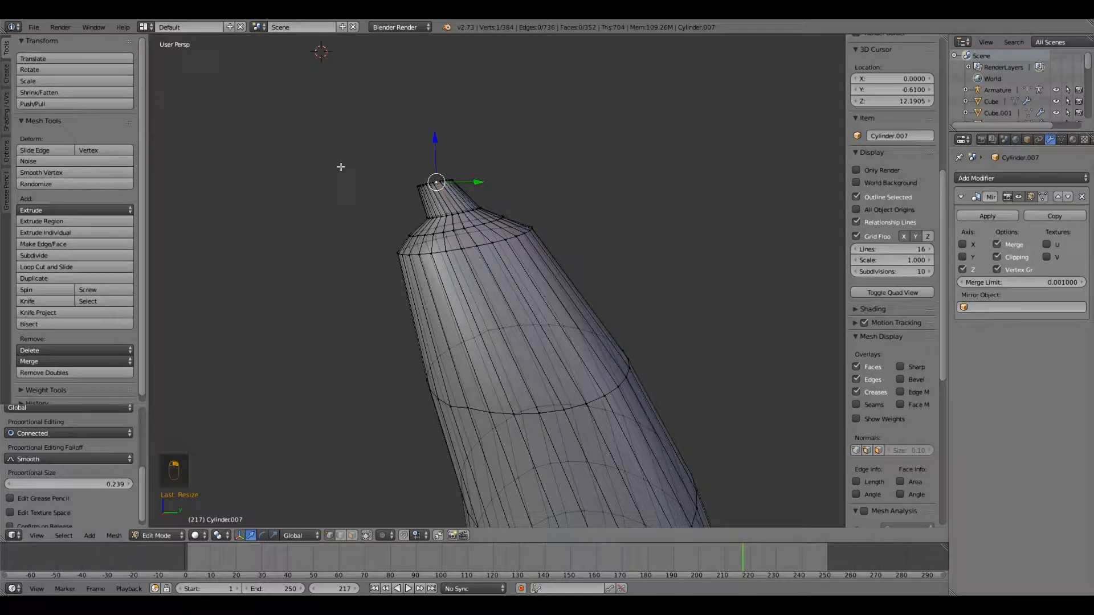
key("b")
left_click_drag(349, 160, 501, 196)
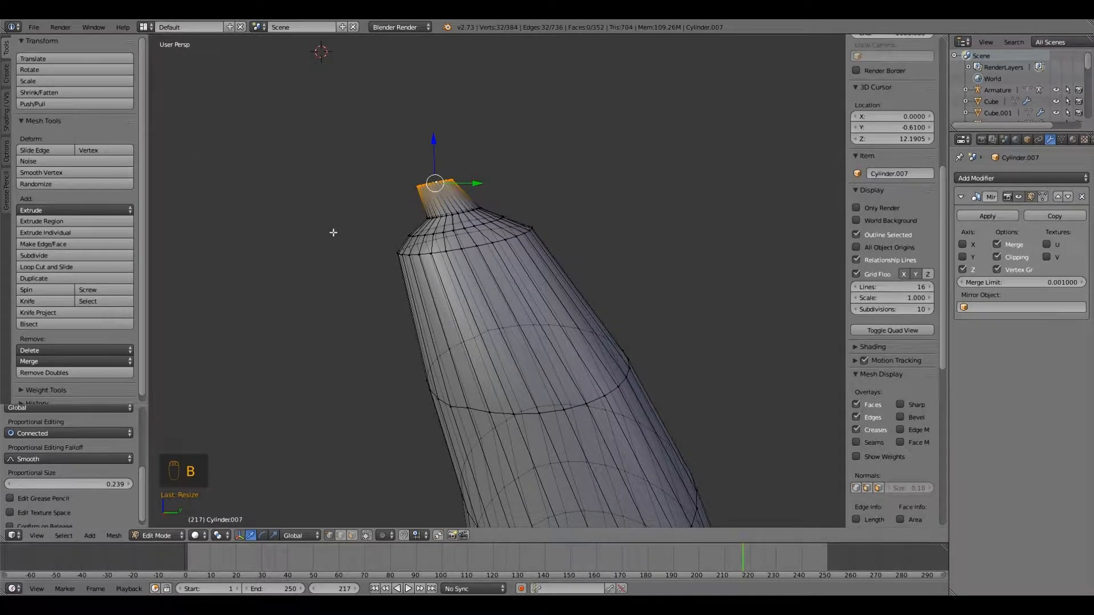
key("e")
key("s")
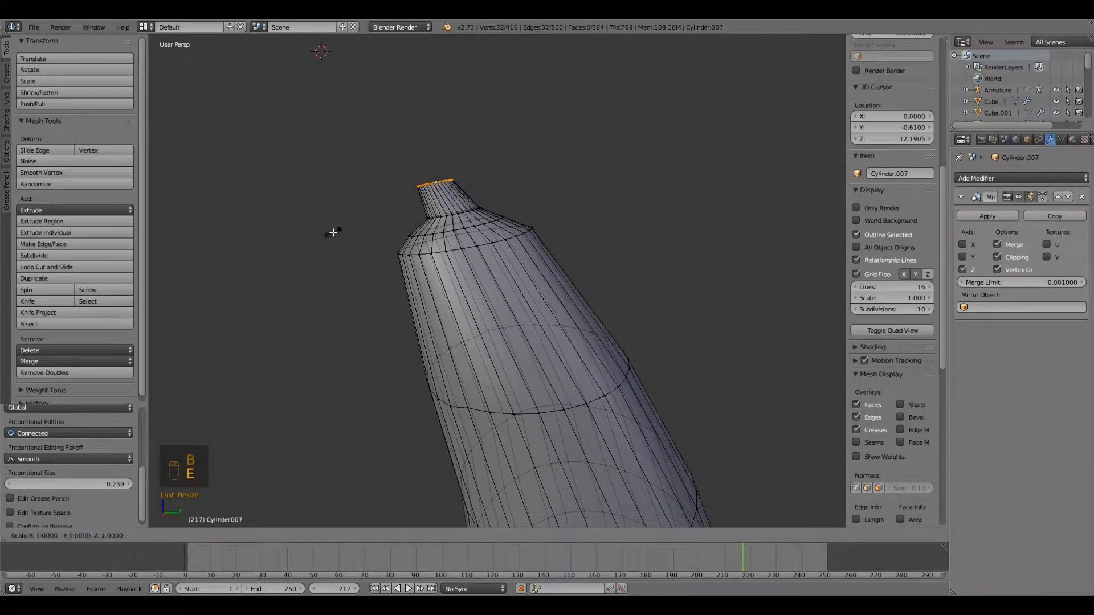
key("0")
key("Escape")
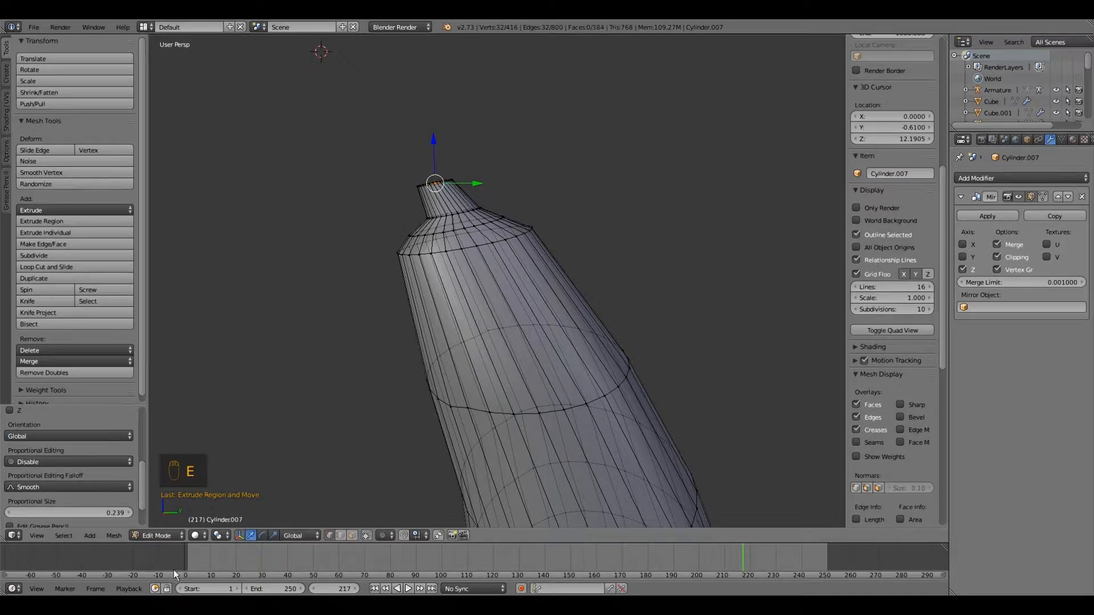
Return to Object Mode and compare flat shading on the body before applying smooth shading.
left_click(156, 536)
left_click(161, 521)
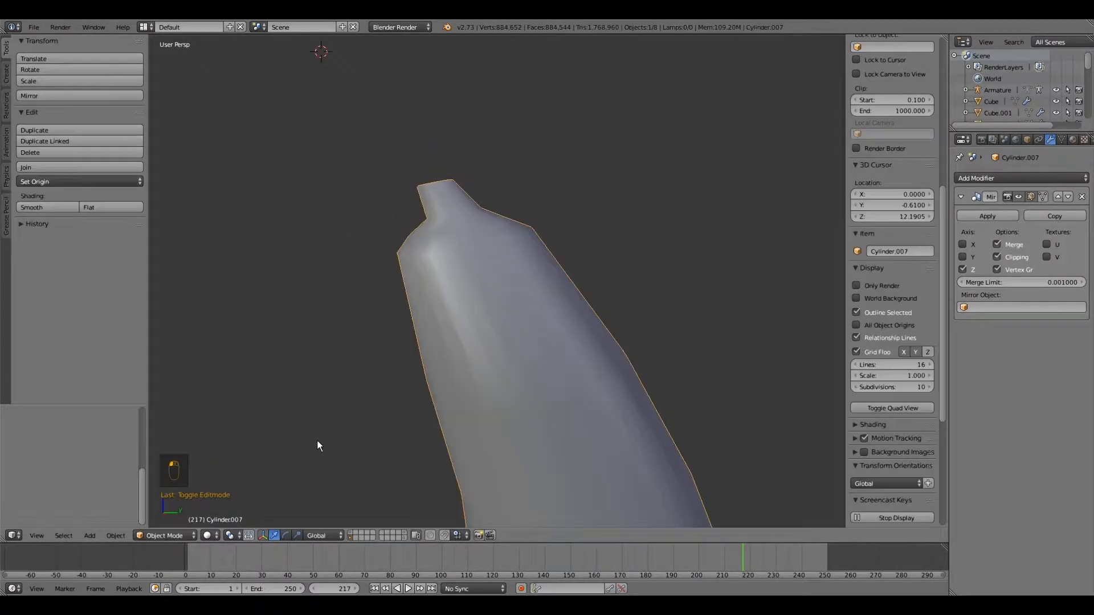
scroll(342, 444, "down", 6)
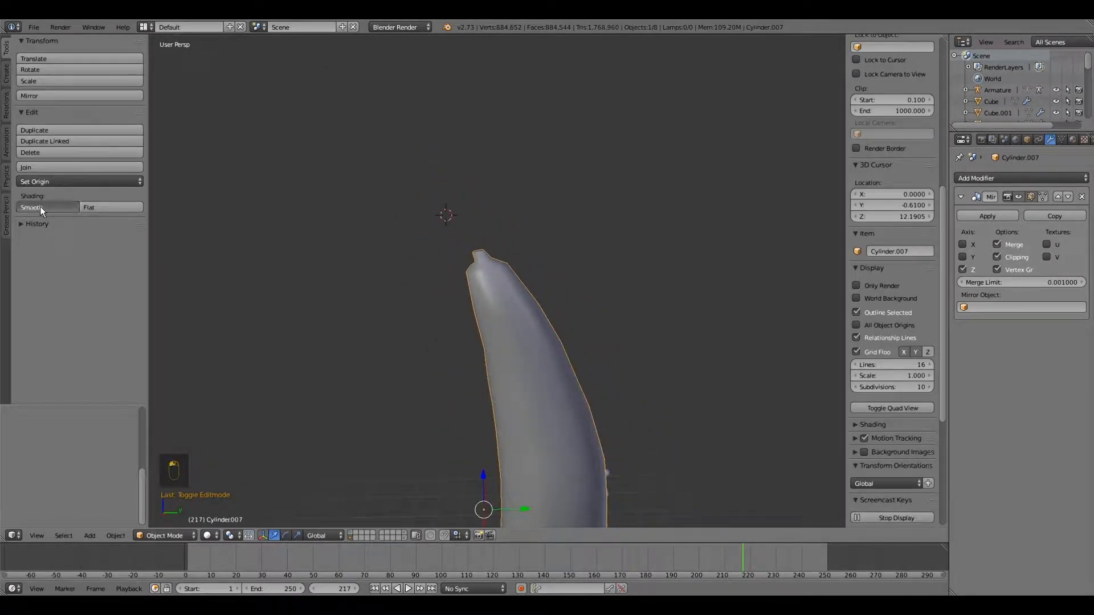
left_click(100, 208)
left_click(57, 207)
Inspect the smooth-shaded body from its tip around to the face.
scroll(430, 276, "down", 4)
scroll(463, 307, "up", 2)
middle_click_drag(441, 311, 423, 393)
scroll(344, 359, "up", 2)
scroll(552, 380, "down", 5)
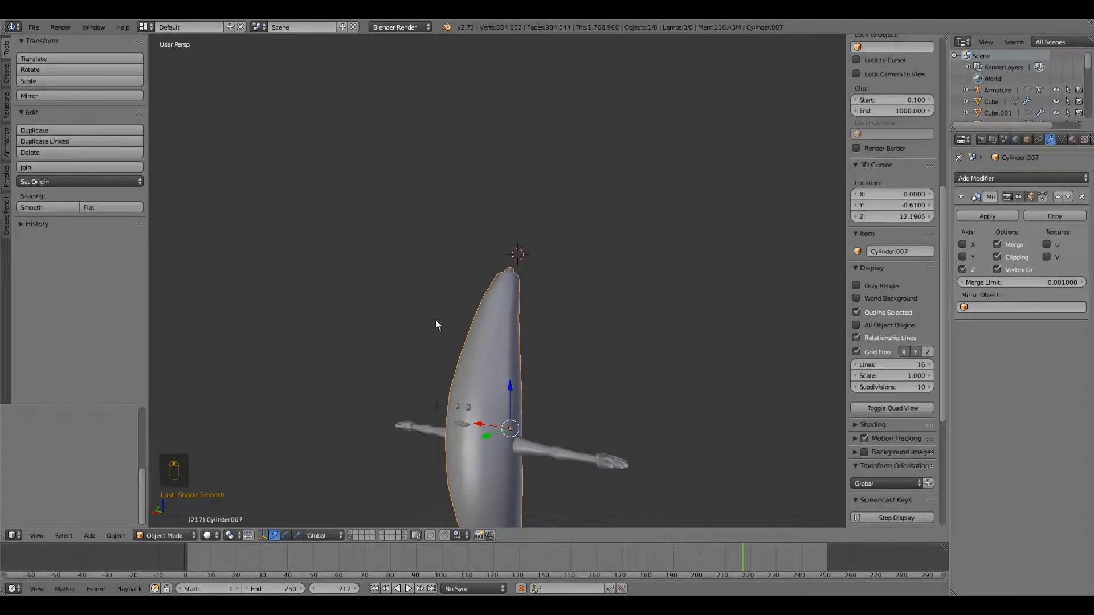
middle_click_drag(436, 325, 477, 296)
scroll(456, 295, "up", 5)
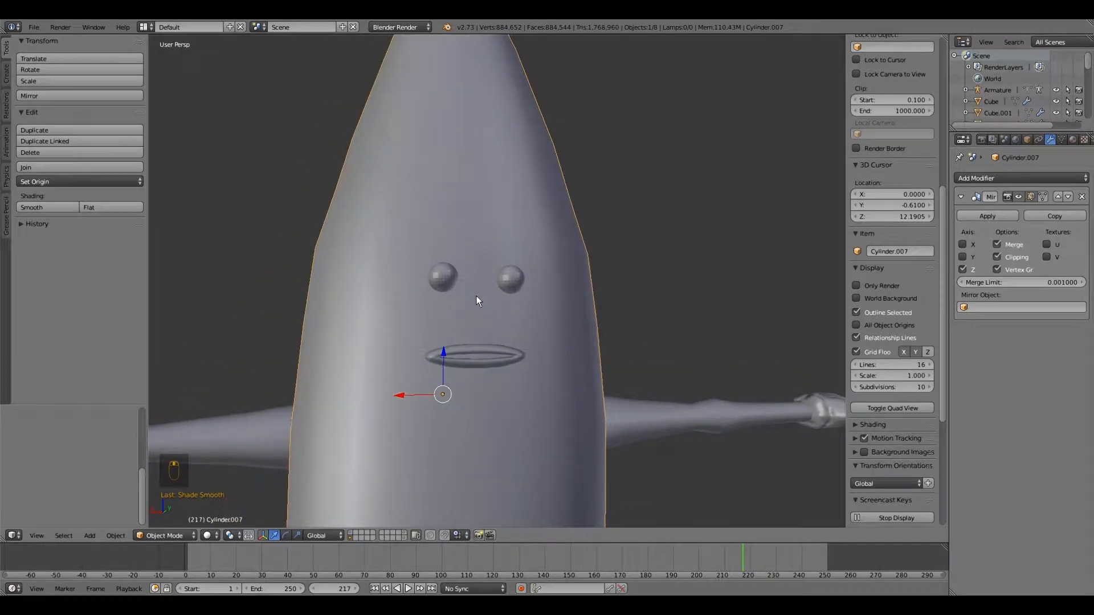
Select both eye spheres together, then select only the mouth.
right_click(453, 282)
right_click(515, 286, "shift")
mouse_move(477, 316)
middle_mouse_down()
mouse_move(470, 332)
mouse_move(465, 313)
middle_mouse_up()
scroll(470, 332, "down", 3)
scroll(465, 313, "up", 1)
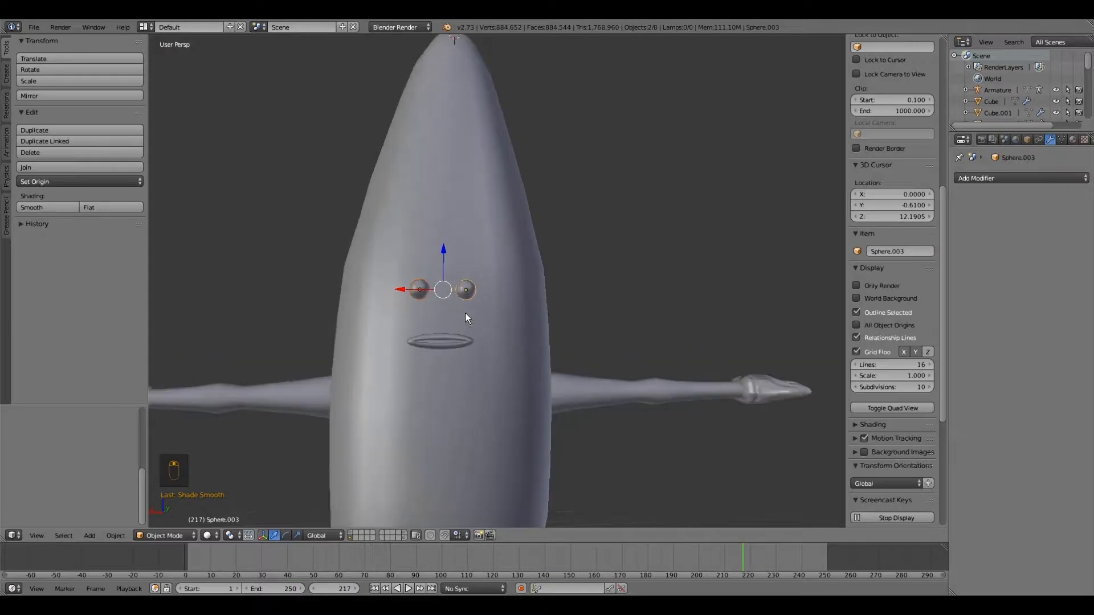
right_click(460, 340)
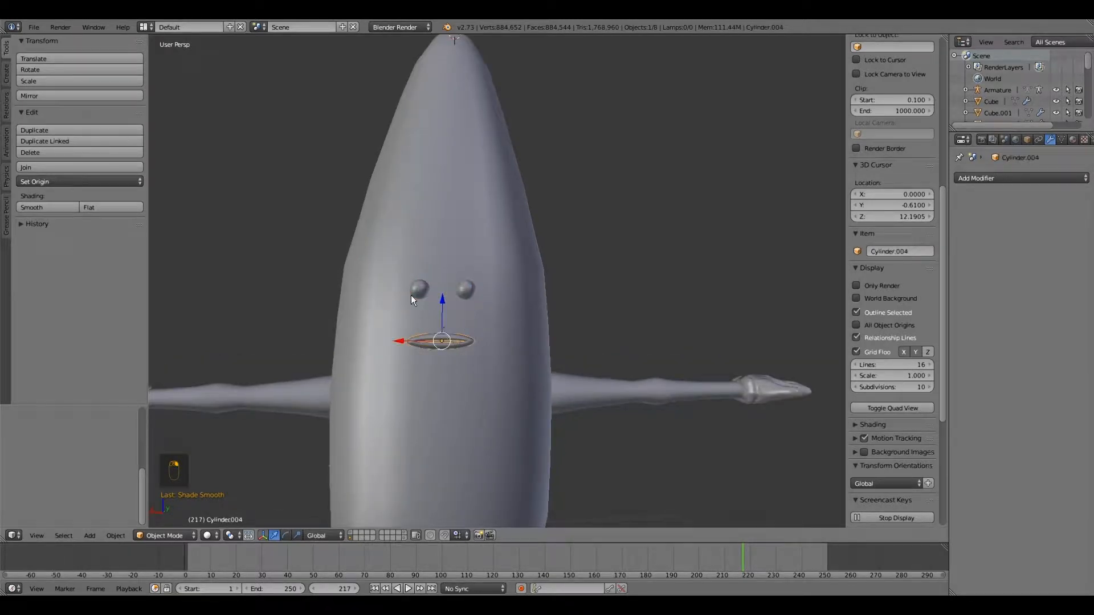
scroll(505, 346, "up", 2)
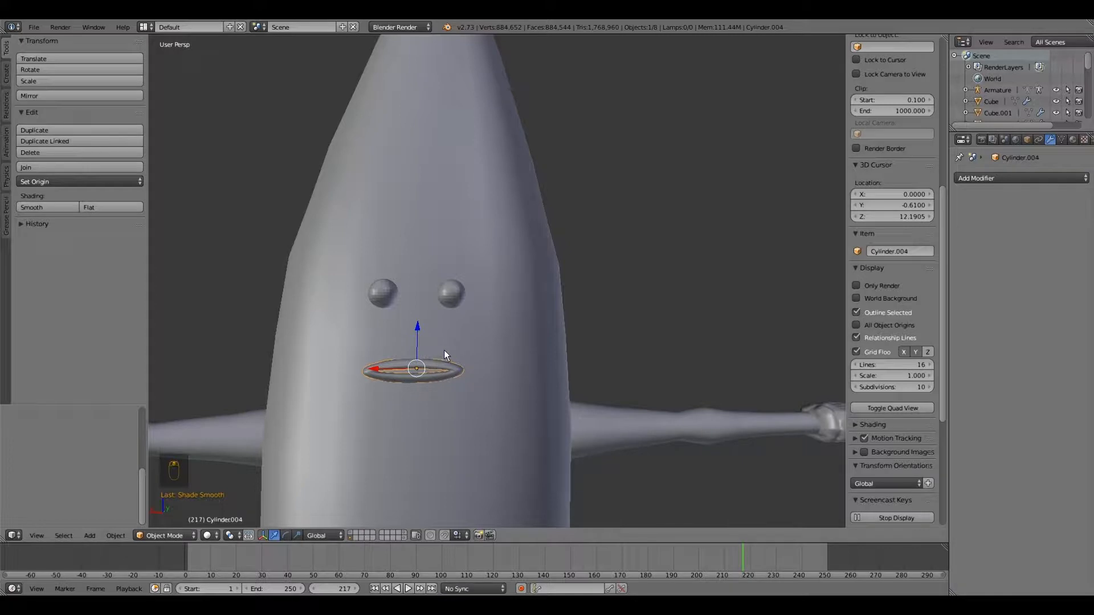
scroll(421, 386, "down", 4)
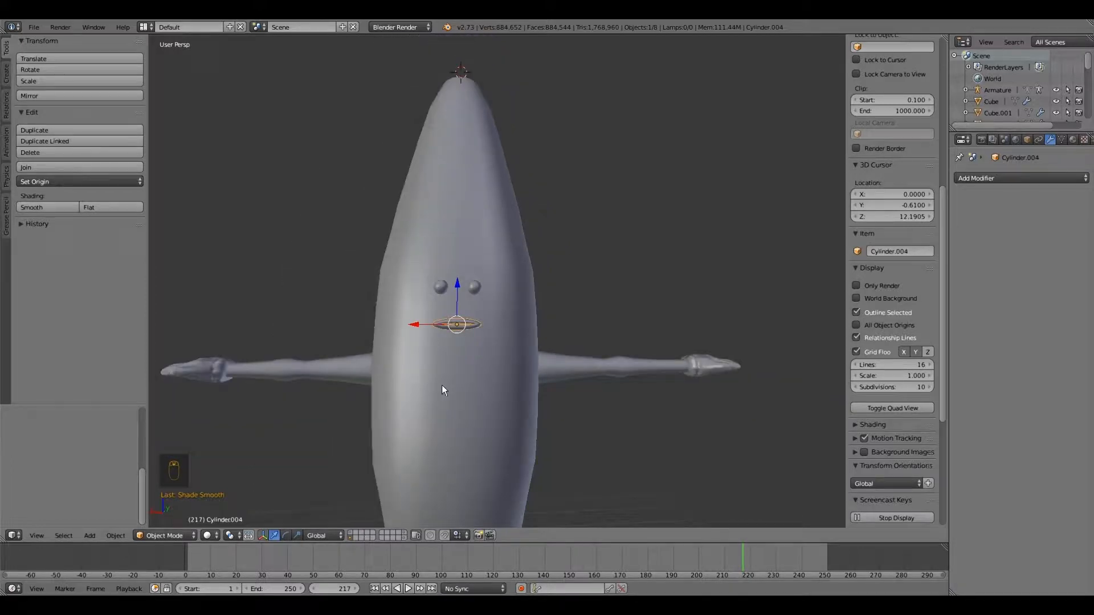
middle_click_drag(442, 378, 460, 364)
scroll(443, 346, "up", 2)
scroll(459, 364, "up", 2)
scroll(460, 364, "up", 2)
scroll(460, 364, "down", 5)
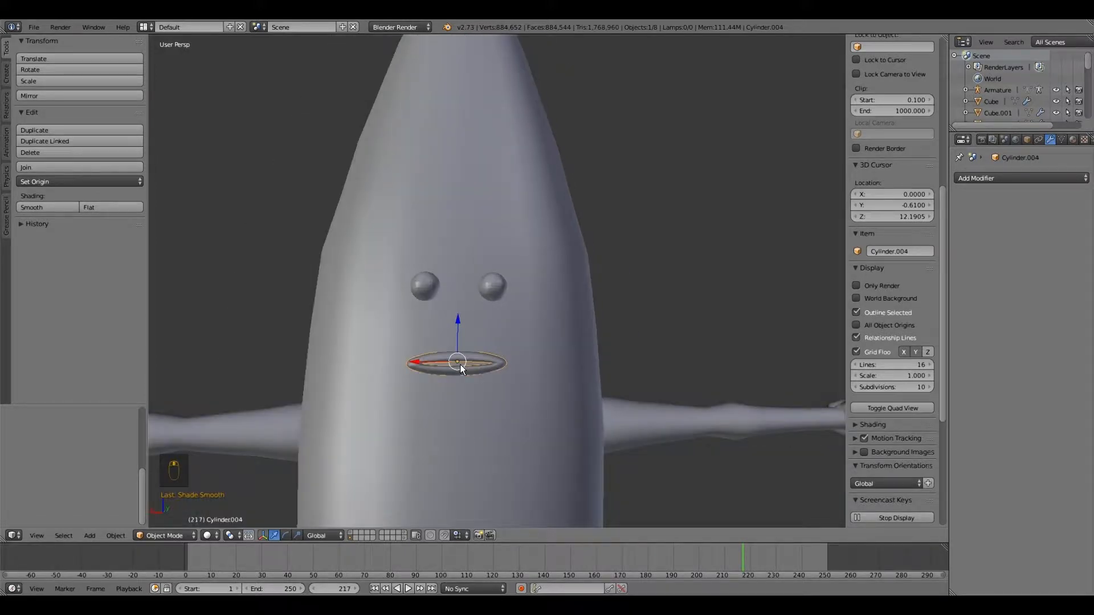
scroll(460, 364, "up", 3)
scroll(440, 391, "down", 4)
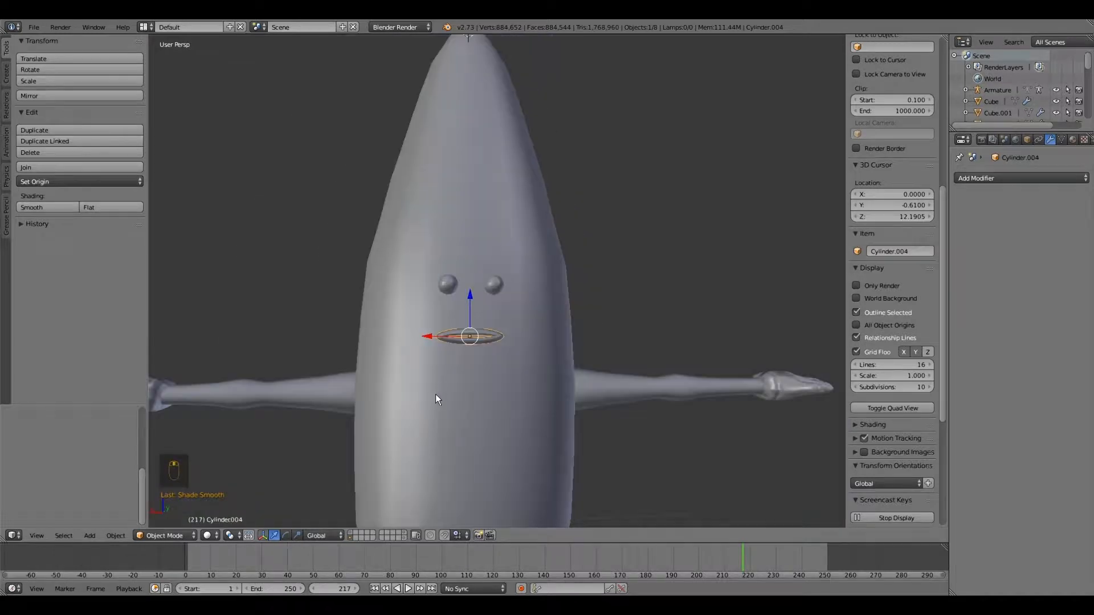
scroll(432, 343, "up", 2)
middle_click_drag(446, 330, 446, 360, "shift")
scroll(445, 360, "down", 2)
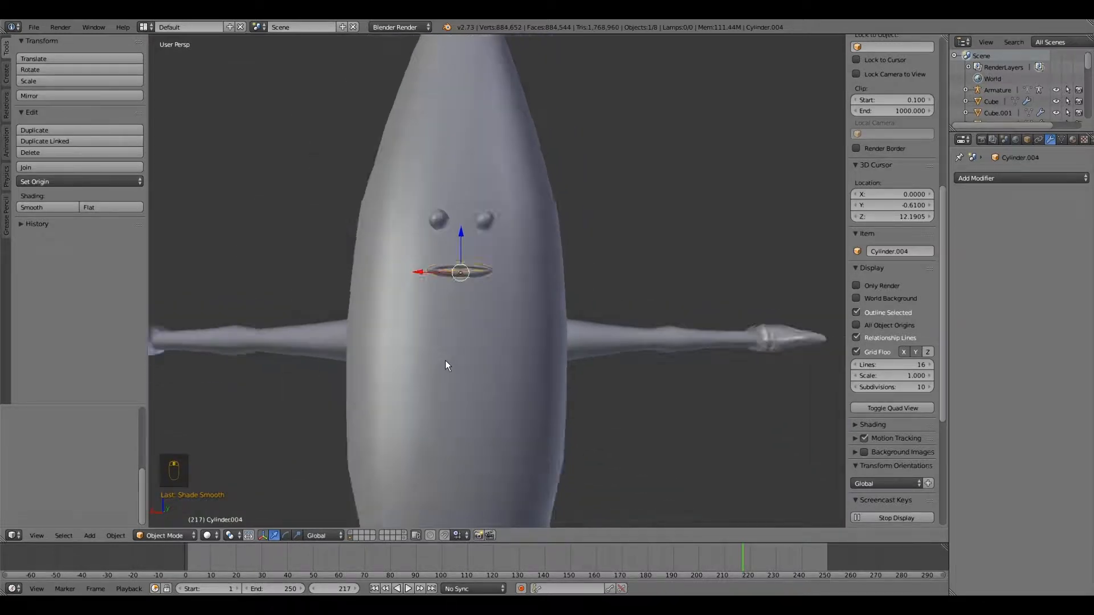
scroll(446, 360, "up", 5)
scroll(445, 361, "down", 5)
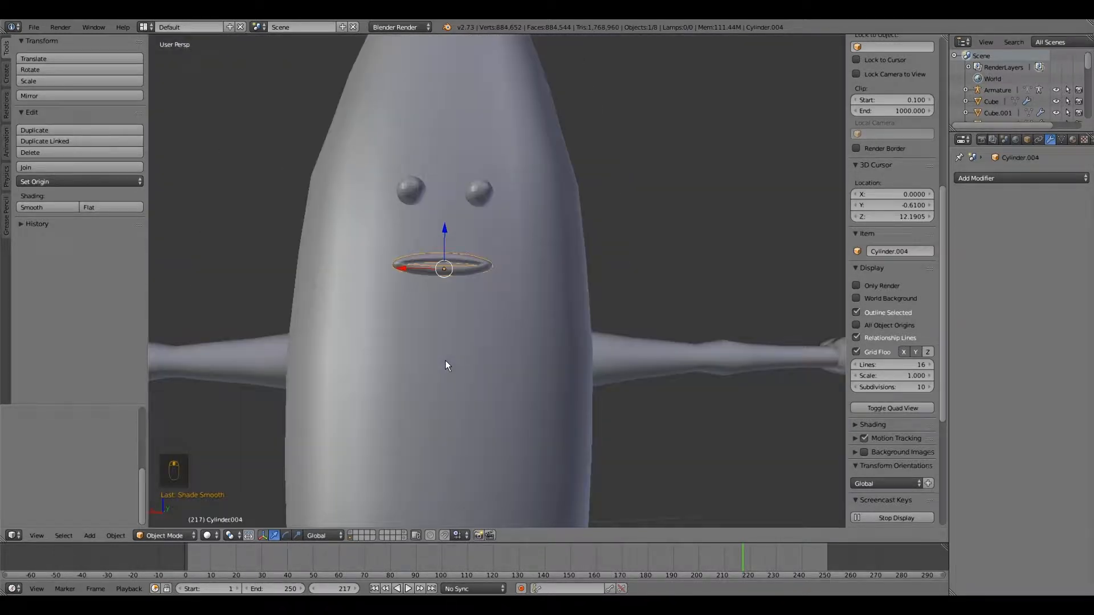
Add a mesh plane at the 3D cursor above the body's tip.
key("shift+a")
mouse_move(446, 361)
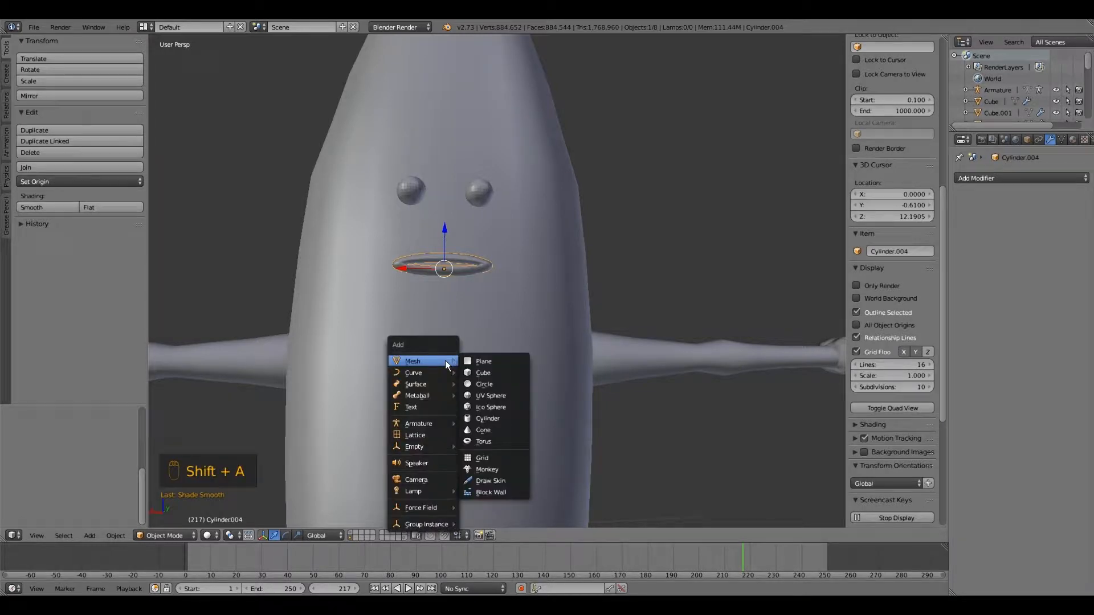
left_click(493, 360)
scroll(492, 360, "down", 6)
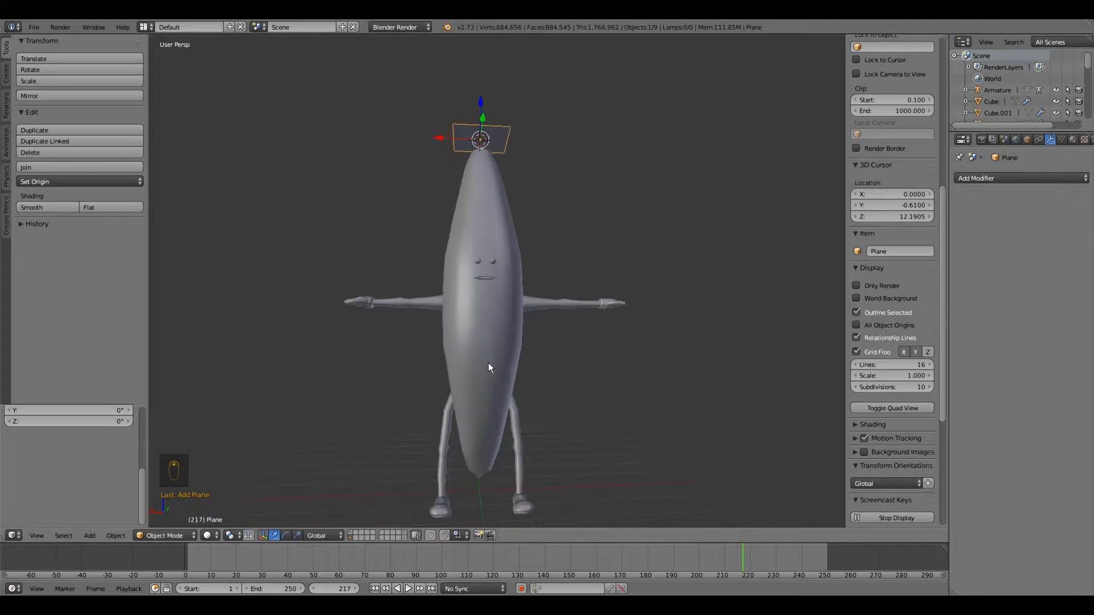
Lower the plane along Z to face height and move it along Y in front of the body.
left_click_drag(481, 103, 490, 250)
middle_click_drag(490, 249, 531, 292)
left_click_drag(515, 290, 590, 299)
middle_click_drag(592, 320, 498, 304)
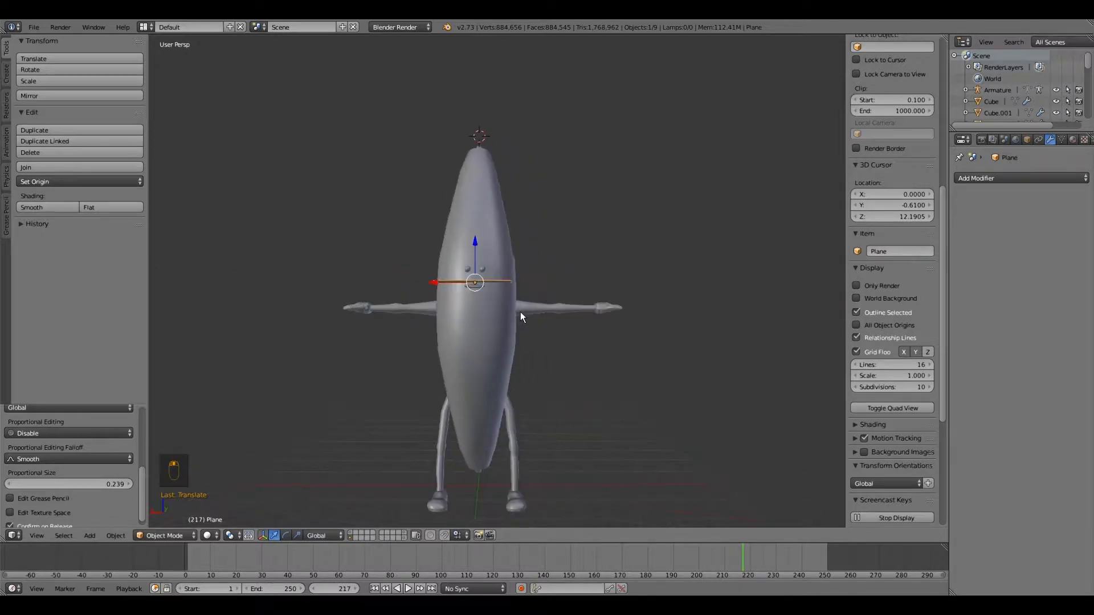
Select the body and snap the 3D cursor to its origin.
scroll(486, 319, "up", 3)
right_click(474, 322)
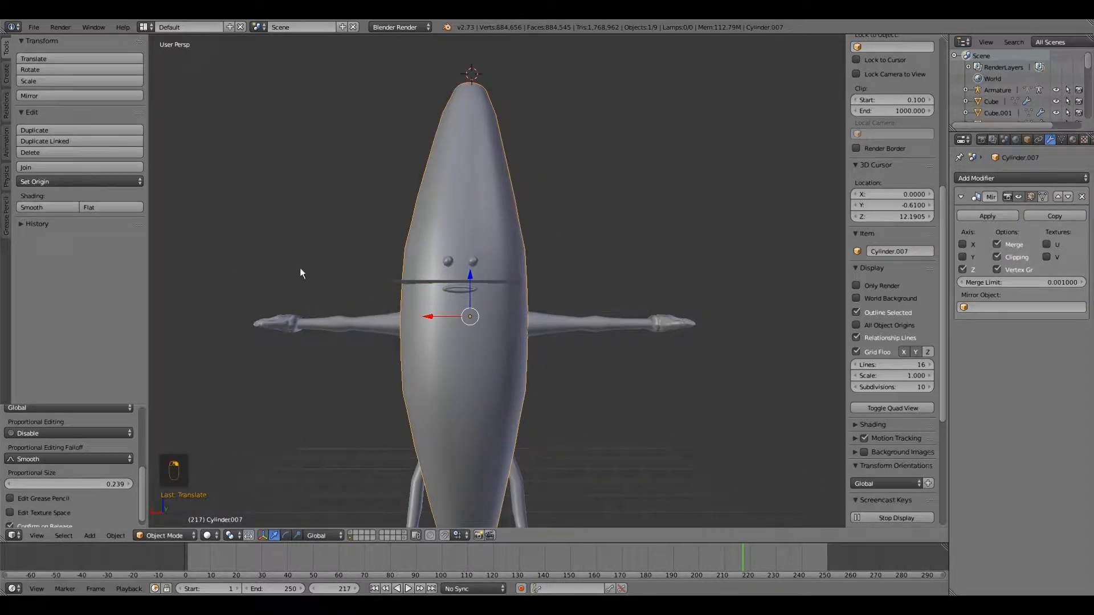
left_click(116, 536)
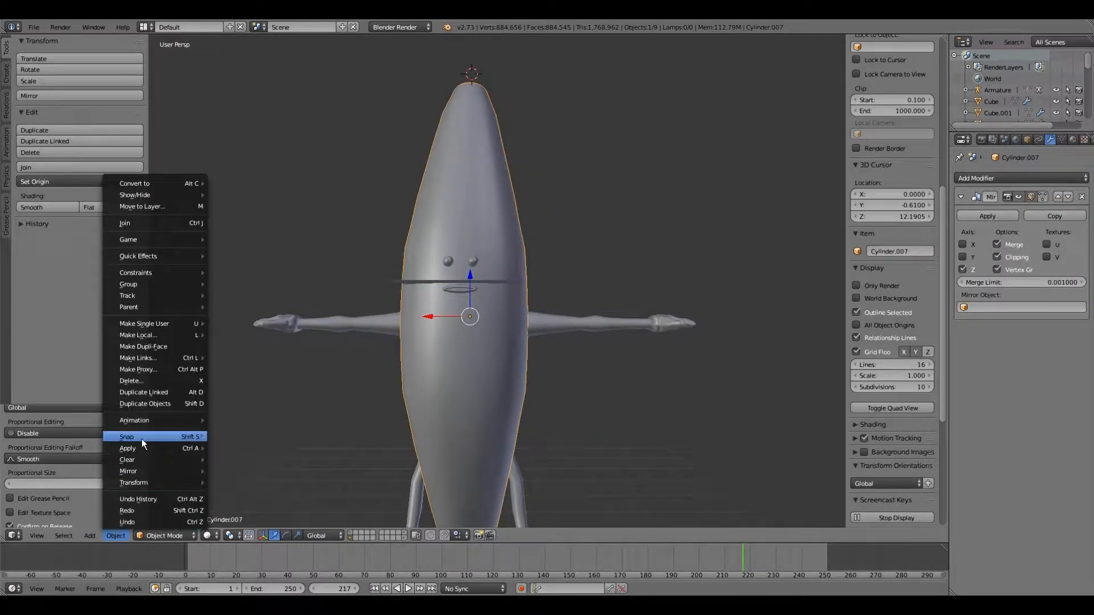
mouse_move(141, 437)
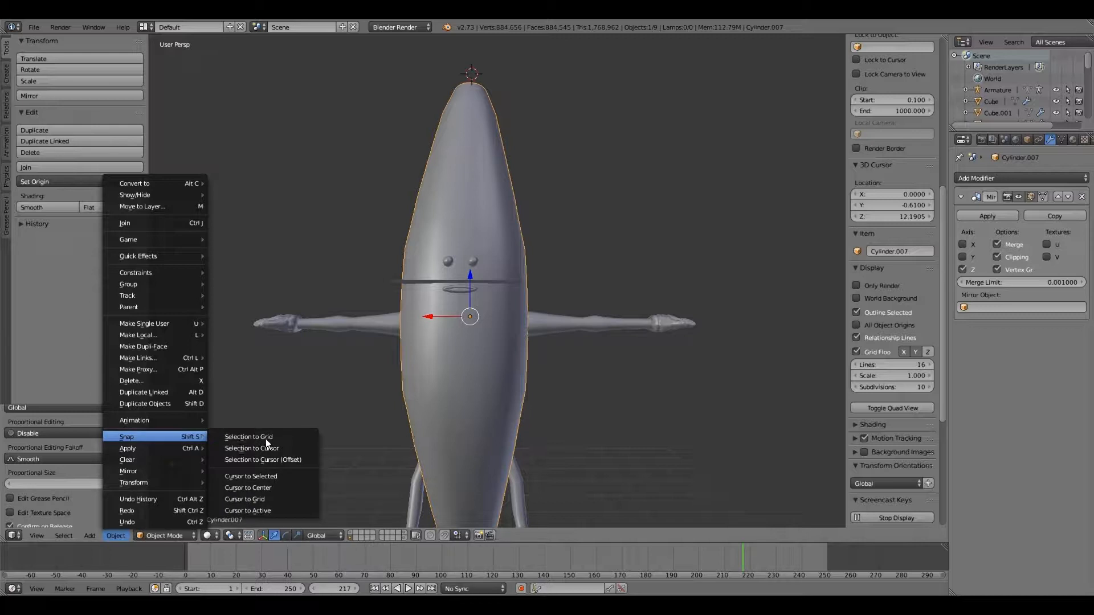
left_click(273, 477)
scroll(404, 389, "up", 3)
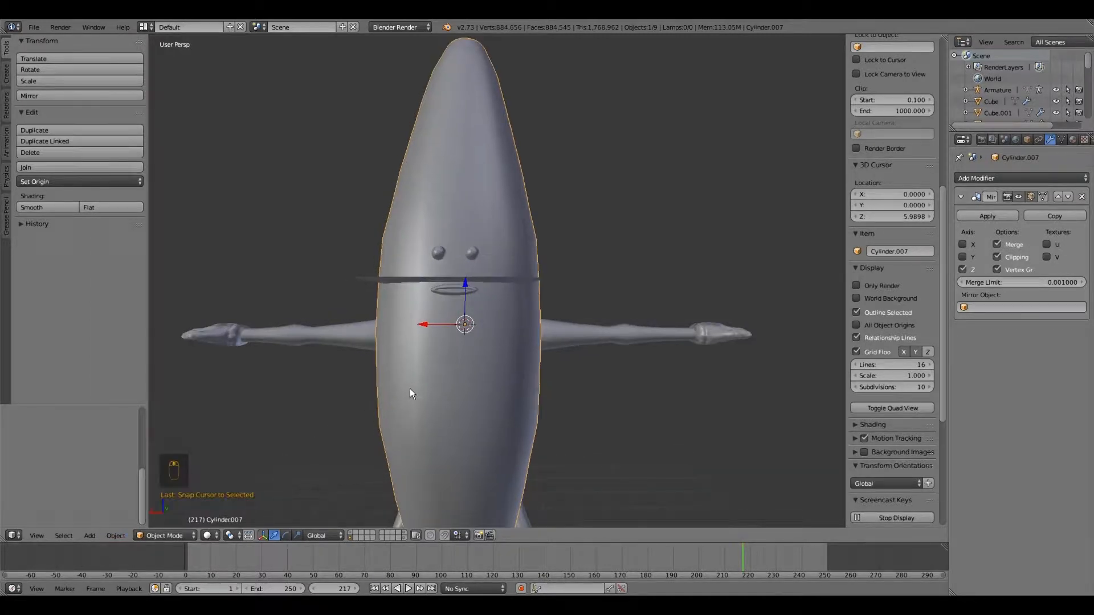
Select the plane and snap it to the 3D cursor inside the body.
right_click(490, 275)
middle_click_drag(490, 273, 467, 268)
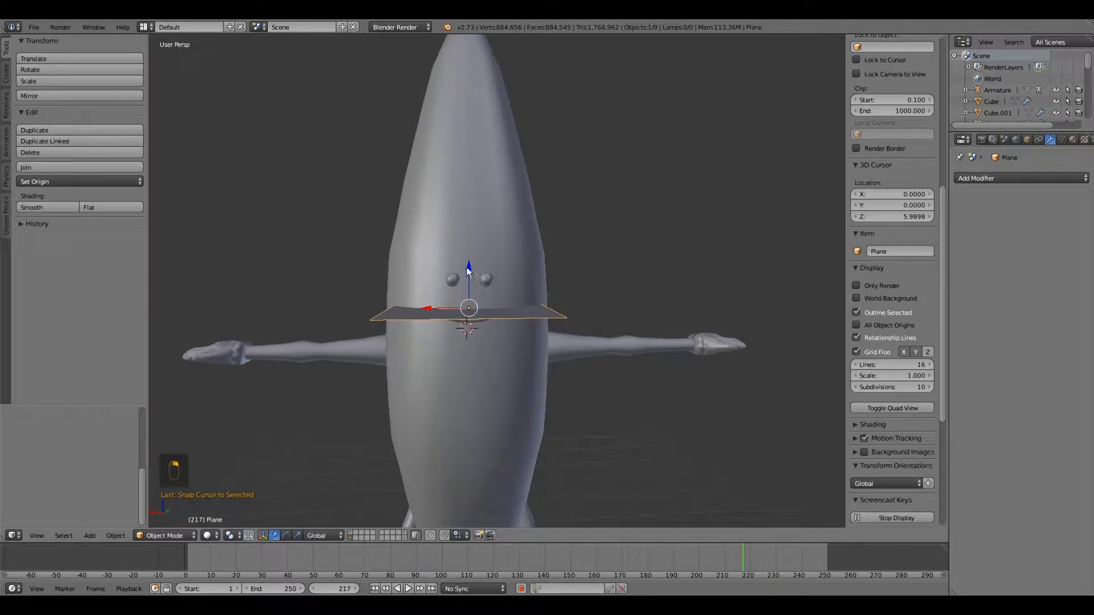
left_click(113, 537)
mouse_move(147, 438)
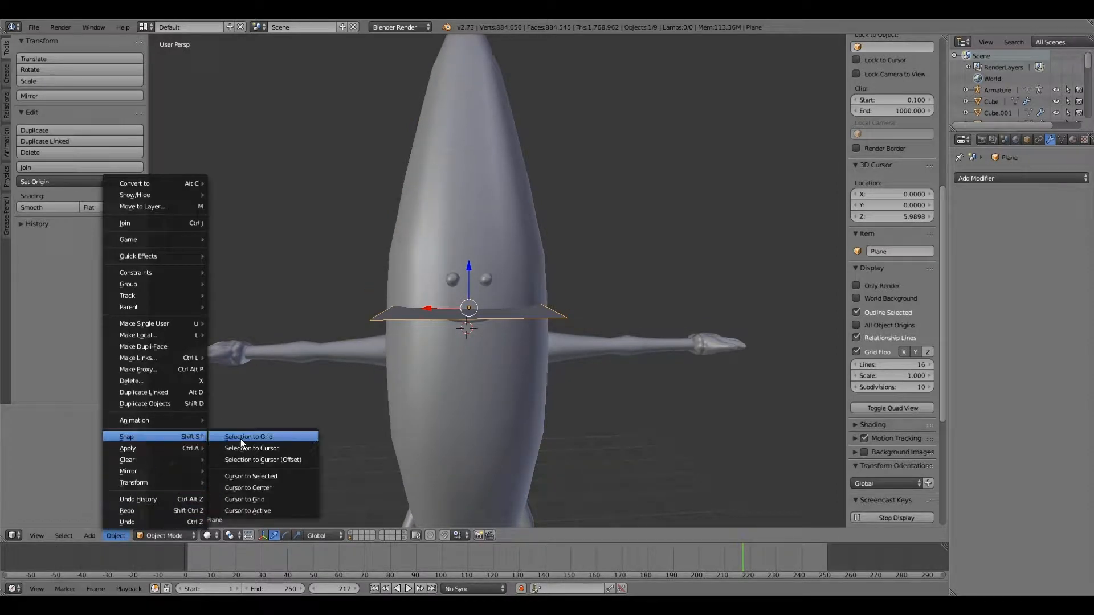
left_click(290, 448)
Move the plane along Y until it sticks out in front of the body below the mouth.
middle_click_drag(376, 425, 521, 377)
left_click_drag(544, 340, 679, 360)
middle_click_drag(679, 360, 574, 357)
scroll(574, 357, "up", 3)
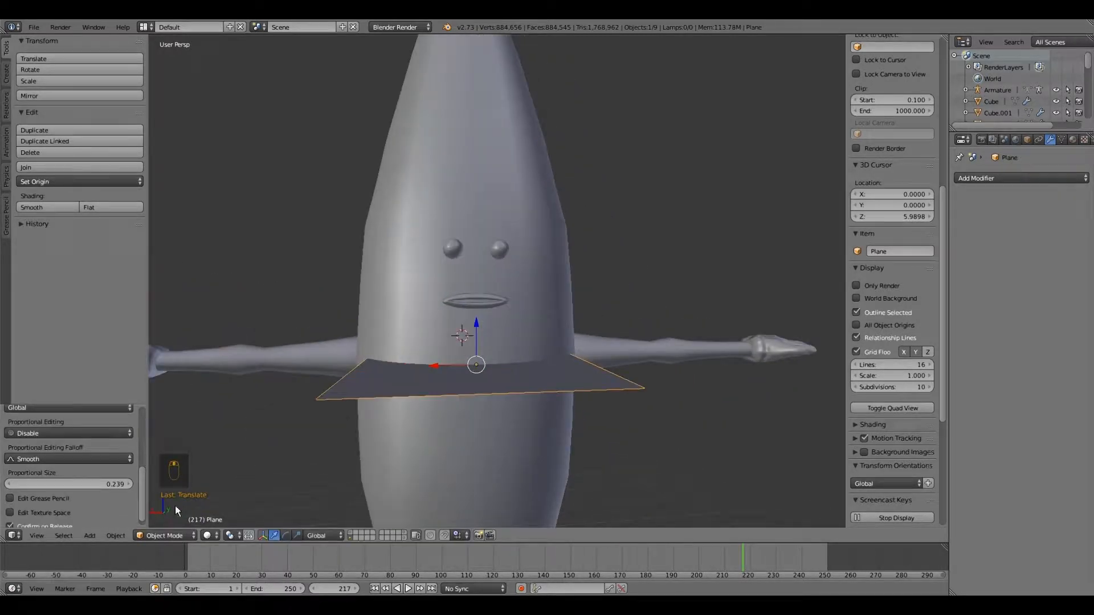
Enter Edit Mode on the plane, box-select the two vertices on its -X-facing side edge in the view, and delete them.
left_click(162, 535)
left_click(165, 511)
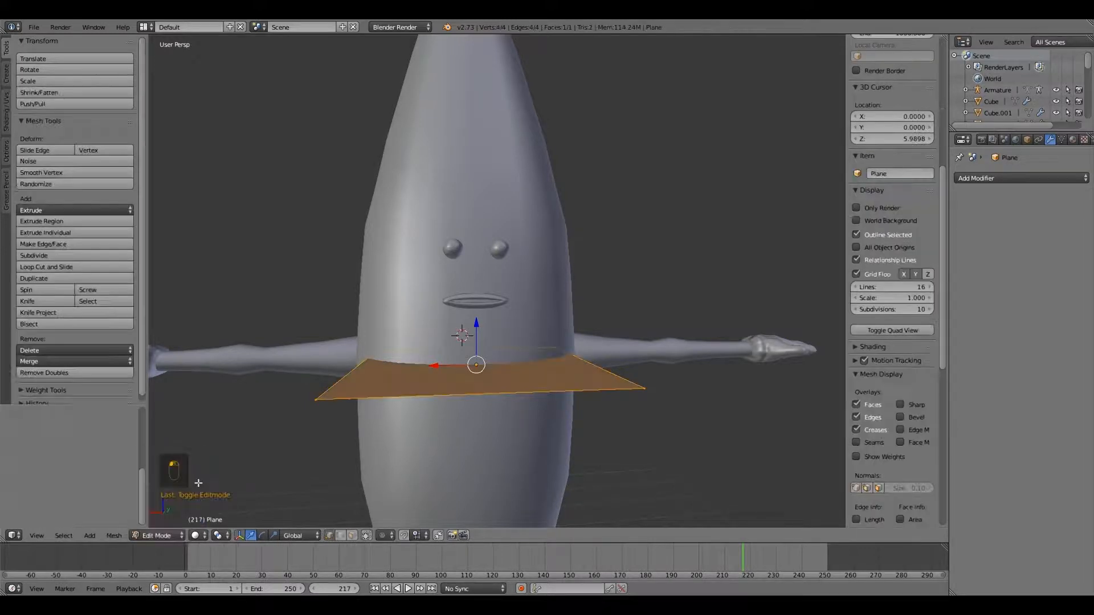
right_click(319, 407)
key("b")
left_click_drag(272, 288, 381, 444)
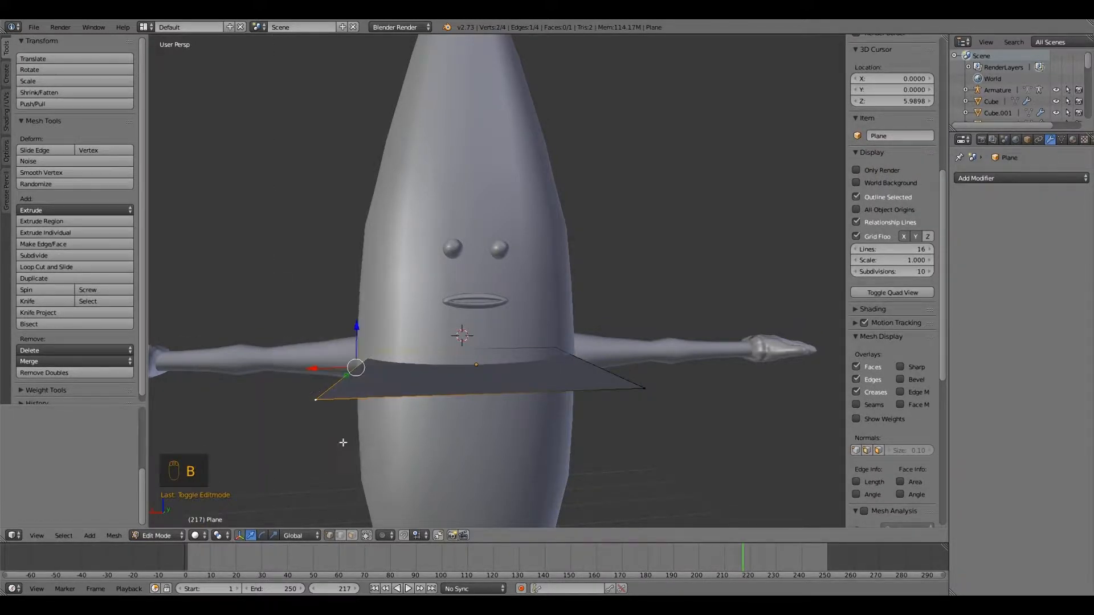
key("x")
left_click(302, 442)
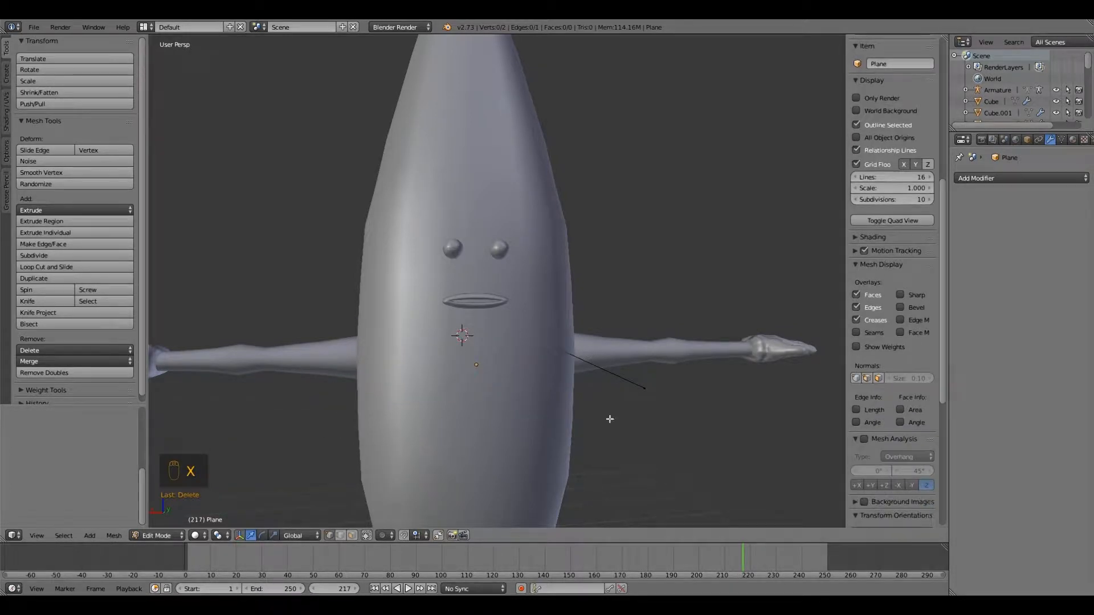
Delete the rear vertex of the remaining edge so only the front vertex is kept.
right_click(643, 386)
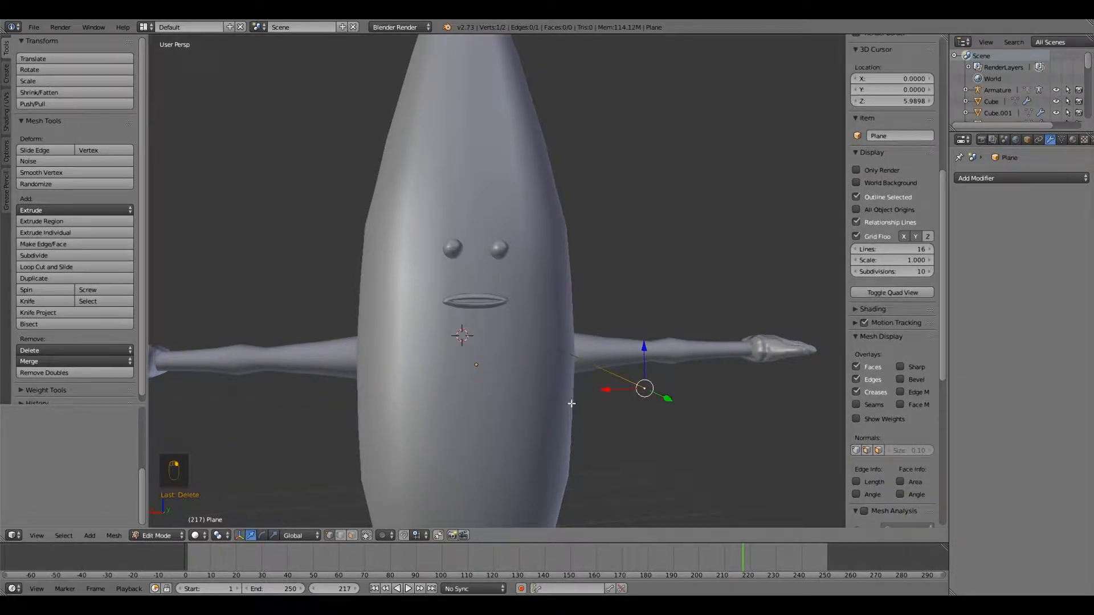
right_click(555, 349)
key("x")
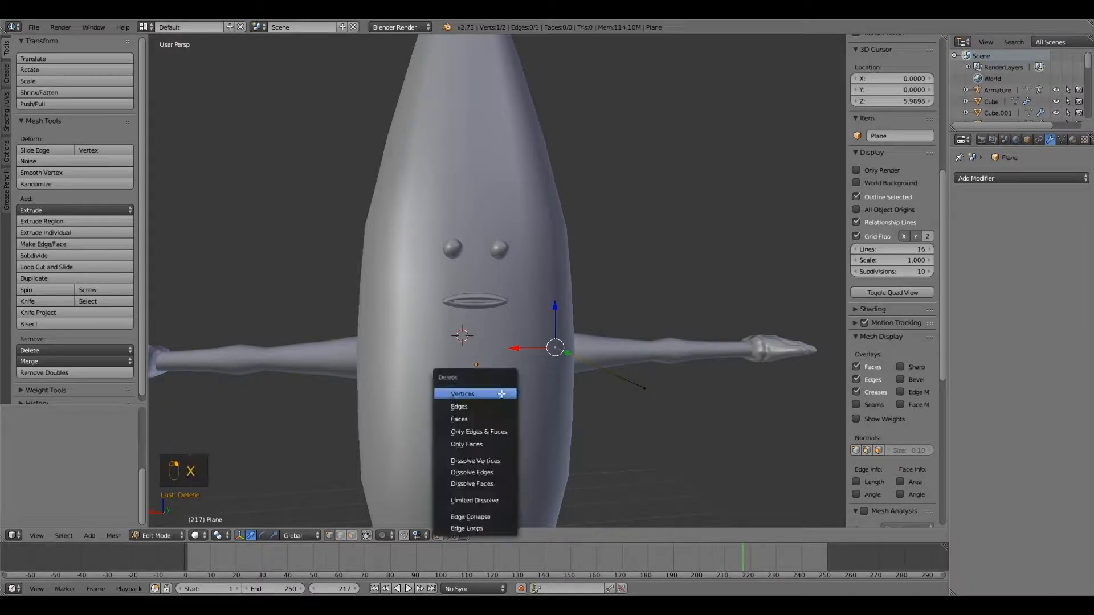
left_click(502, 394)
Move the remaining vertex along X to the face's centreline and up along Z to just below the mouth.
right_click(642, 387)
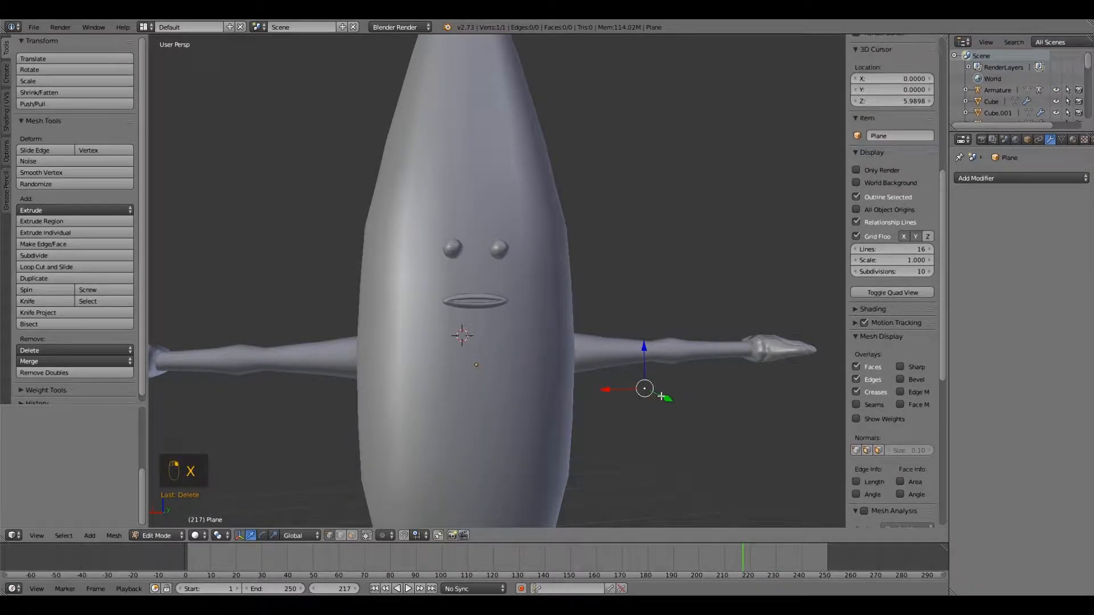
key("g")
key("x")
left_click(464, 392)
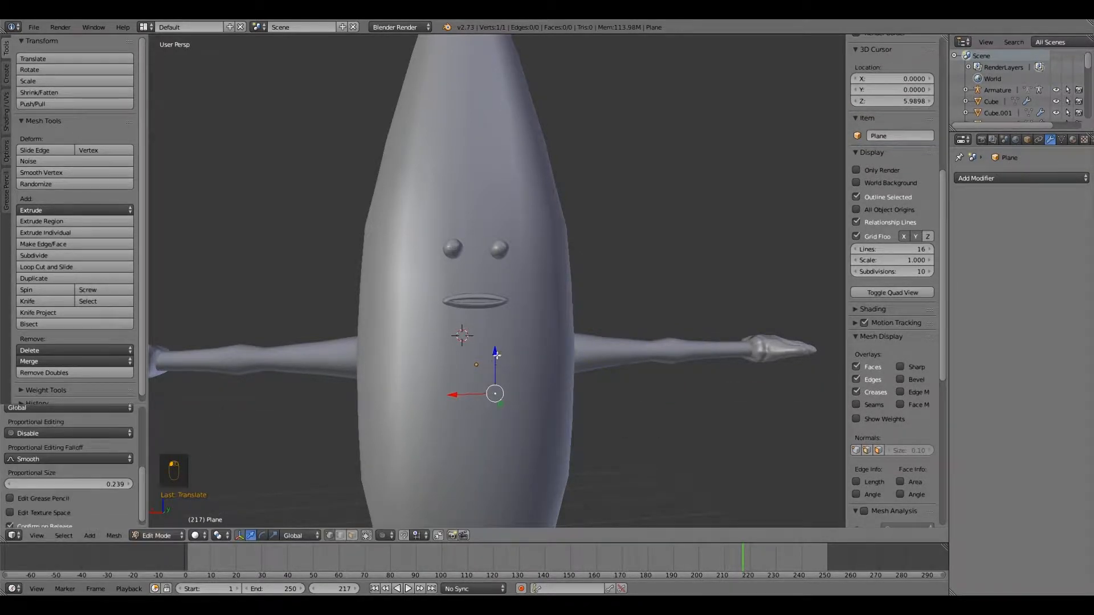
key("g")
key("z")
left_click(487, 300)
scroll(461, 367, "up", 2)
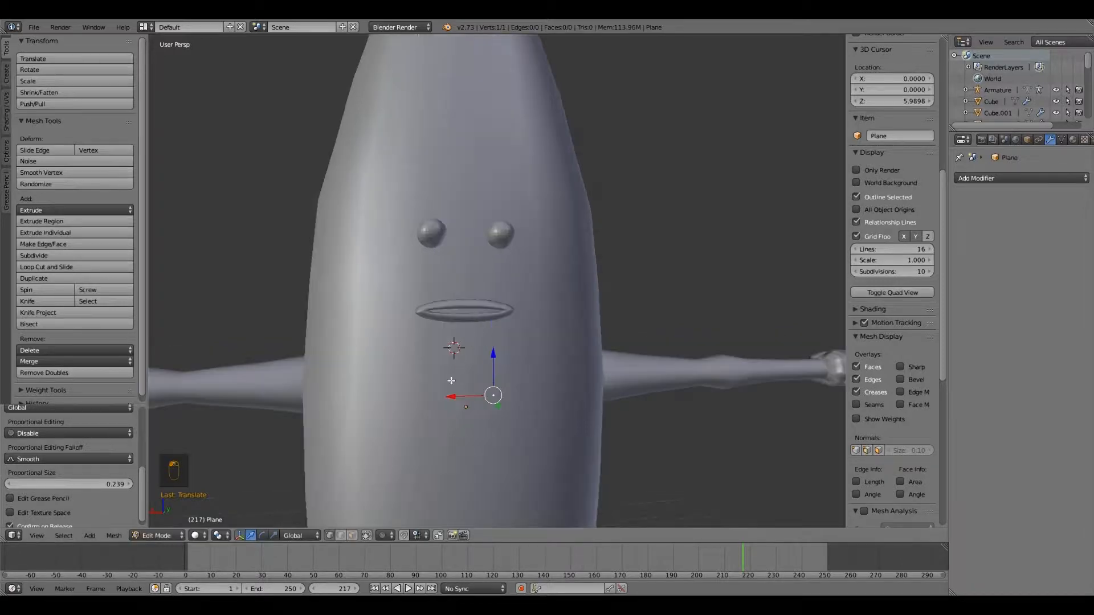
key("g")
key("x")
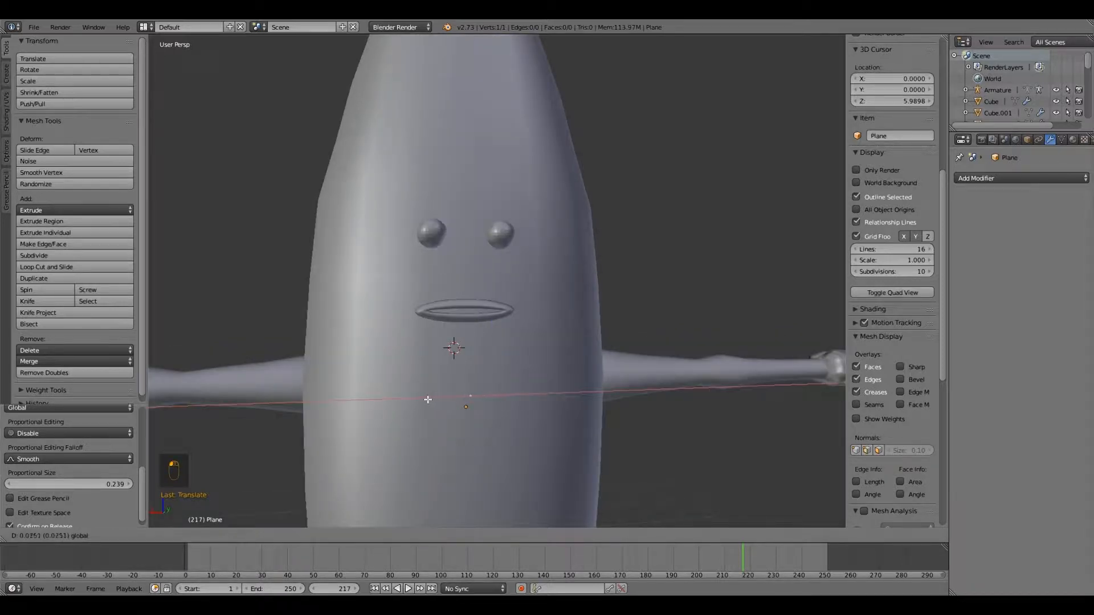
left_click(425, 399)
middle_click_drag(425, 400, 418, 394)
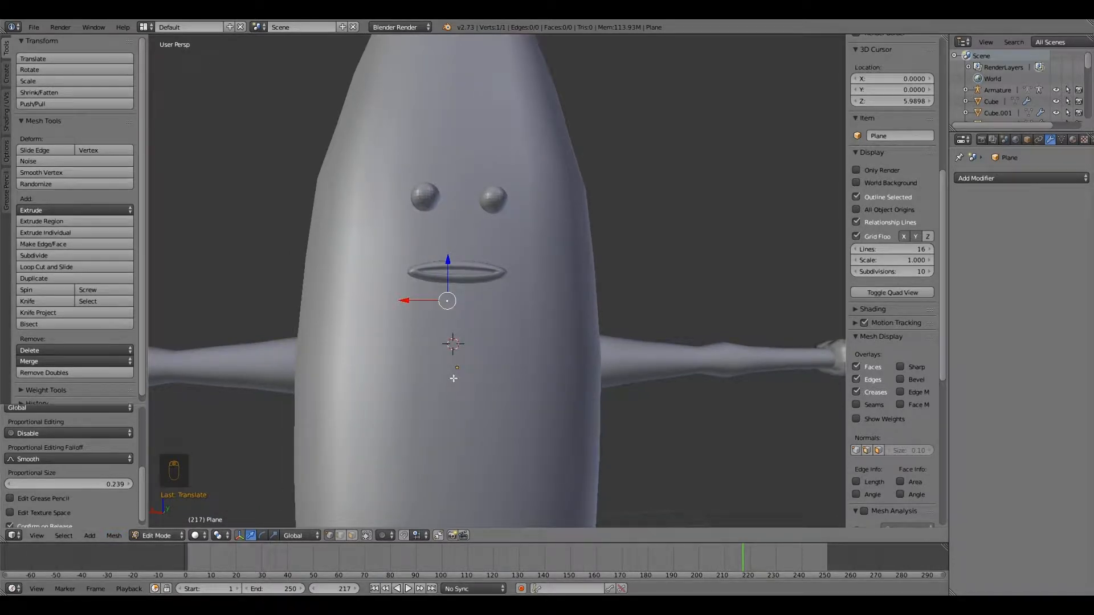
Push the vertex back along Y to the front surface of the body and snap the 3D cursor to it.
middle_click_drag(402, 404, 708, 397)
left_click_drag(729, 393, 656, 379)
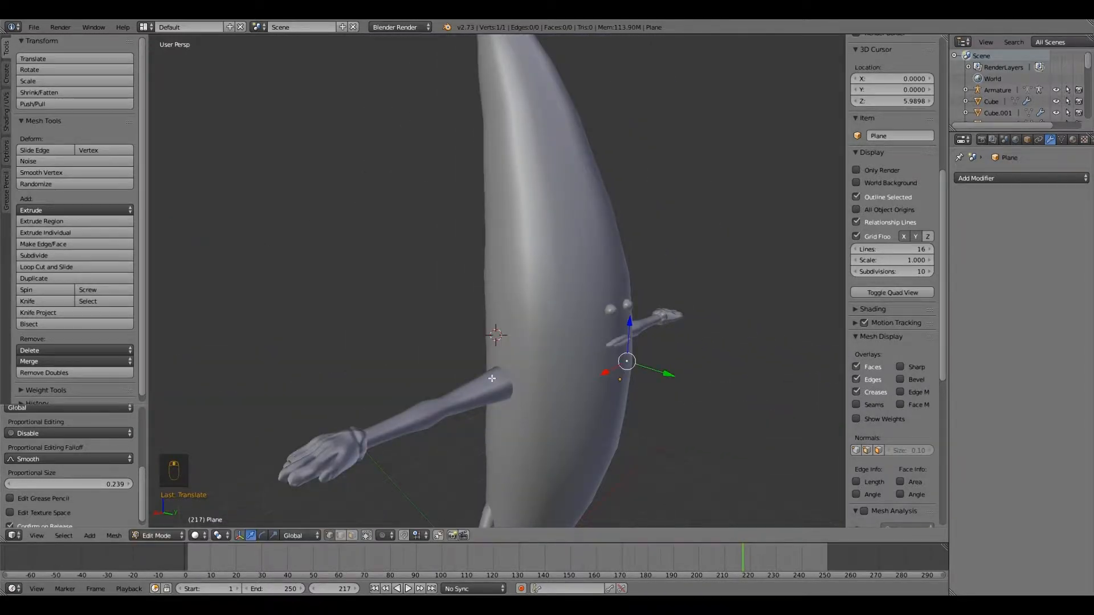
middle_click_drag(655, 379, 377, 425)
left_click(110, 538)
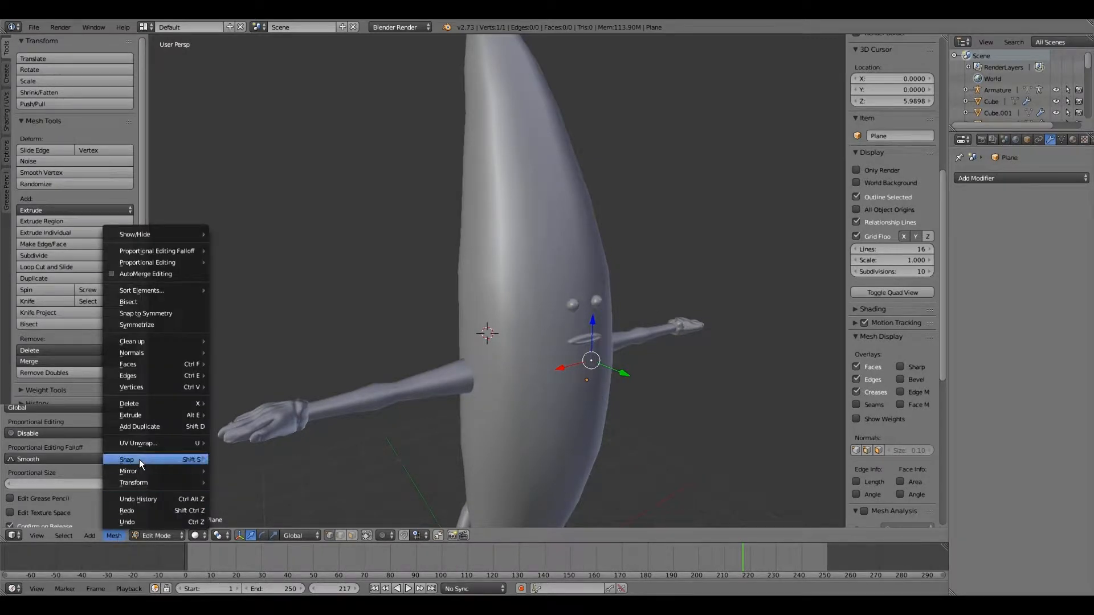
mouse_move(139, 459)
left_click(265, 497)
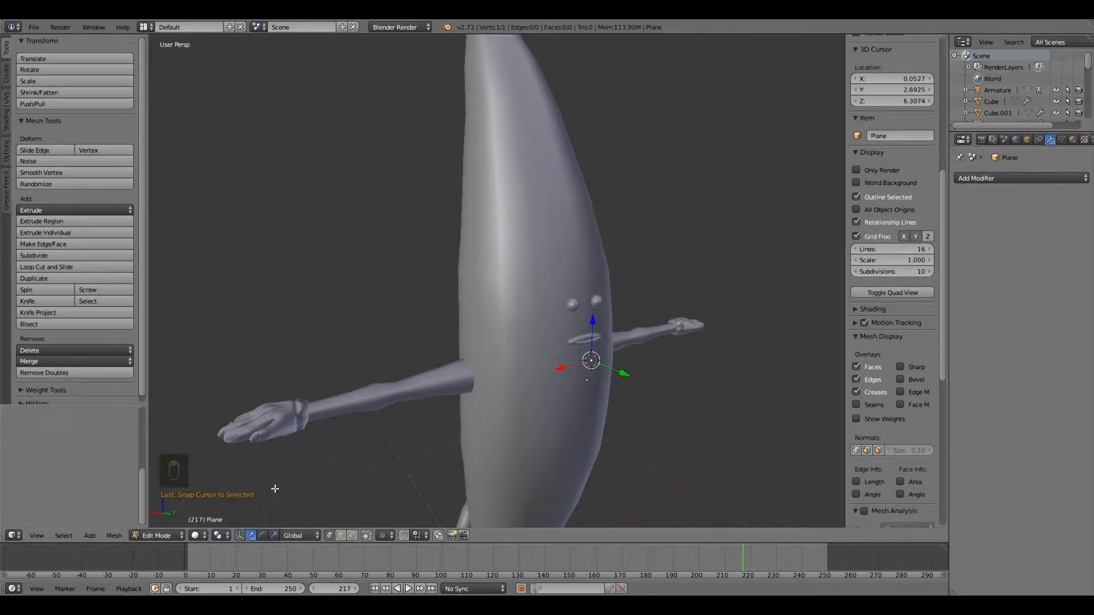
Centre the vertex under the mouth and lower it slightly below the 3D cursor.
scroll(481, 420, "up", 4)
middle_click_drag(468, 418, 449, 404)
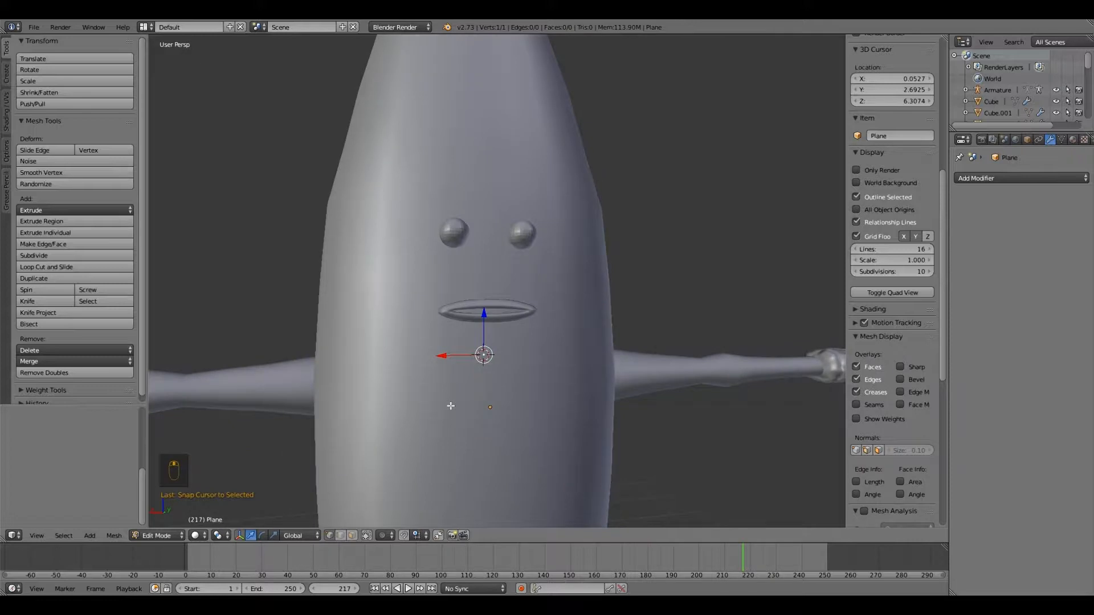
scroll(449, 404, "up", 3)
mouse_move(474, 374)
left_mouse_down()
mouse_move(476, 360)
mouse_move(472, 387)
left_mouse_up()
mouse_move(459, 403)
middle_mouse_down()
mouse_move(453, 396)
mouse_move(471, 418)
mouse_move(453, 408)
middle_mouse_up()
scroll(455, 398, "down", 5)
scroll(456, 409, "up", 2)
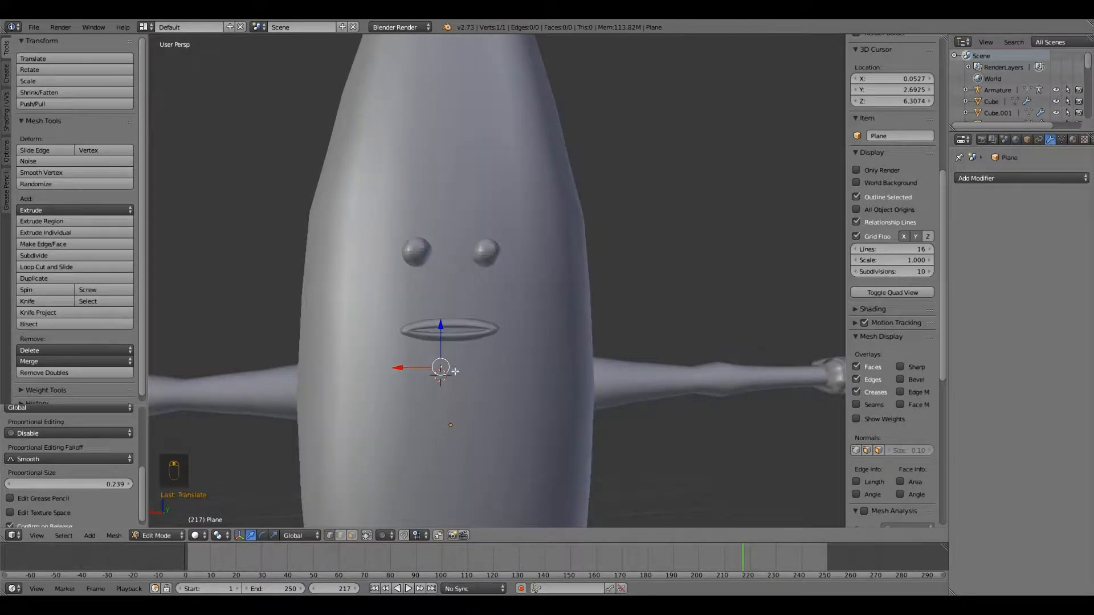
left_click_drag(413, 368, 455, 381)
Enable snapping with Face as the snap element and extrude the vertex upward to just below the mouth.
left_click(1007, 177)
left_click(414, 537)
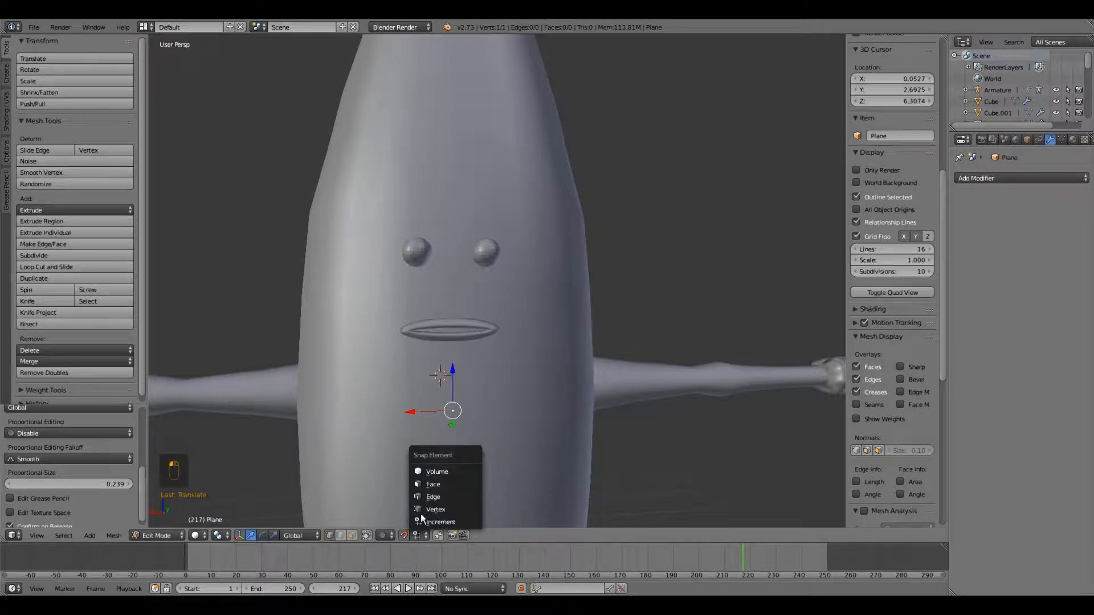
left_click(446, 484)
scroll(435, 472, "up", 3)
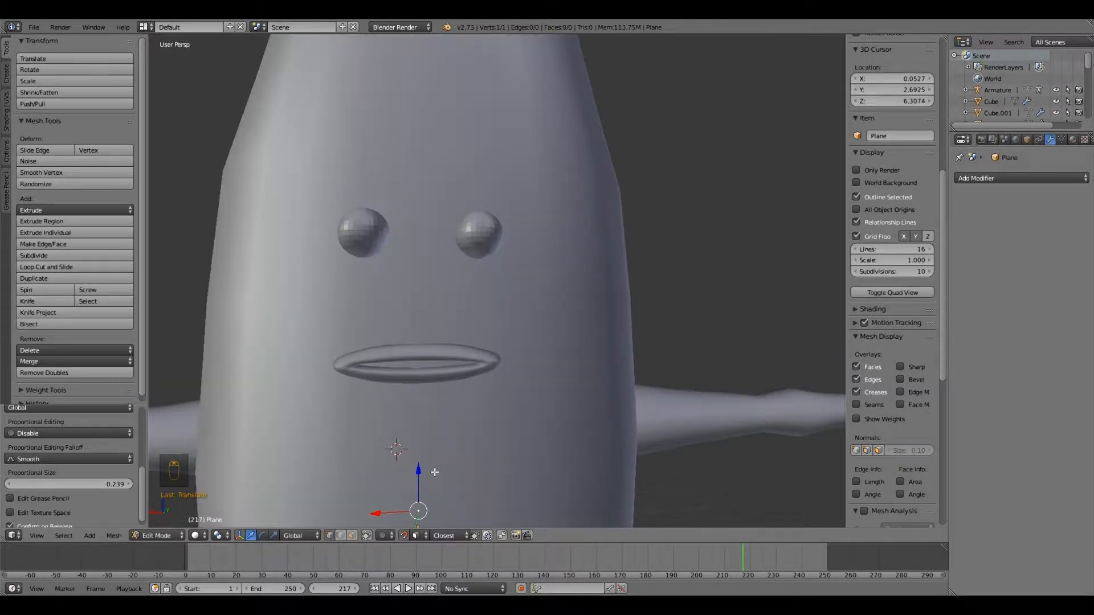
scroll(434, 472, "down", 5)
middle_click_drag(445, 471, 406, 434, "shift")
scroll(402, 433, "up", 1)
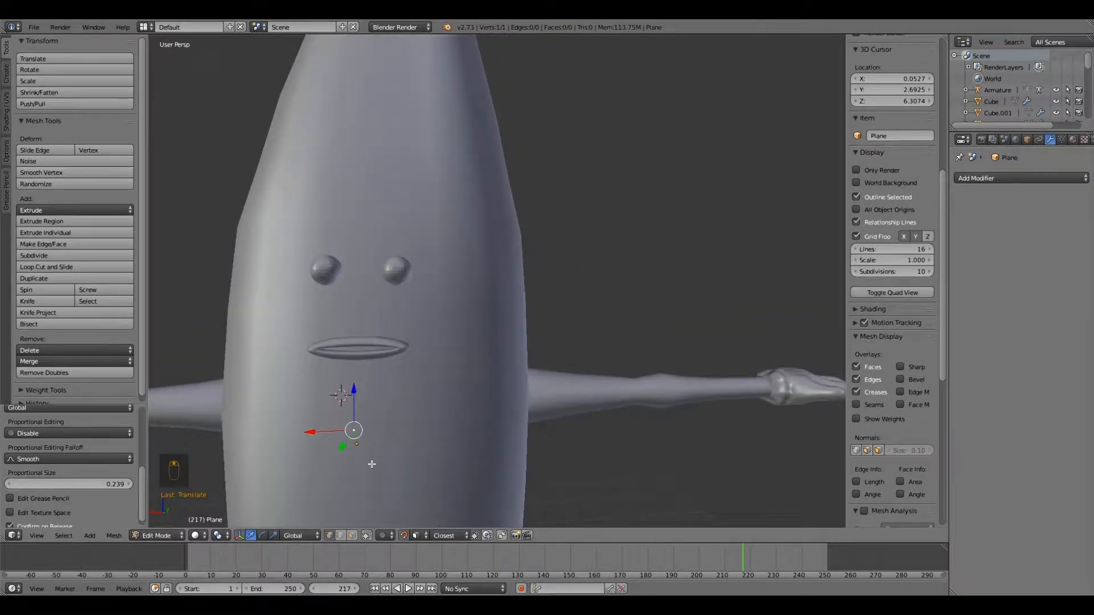
key("e")
mouse_move(367, 388)
left_mouse_down()
mouse_move(361, 376)
mouse_move(322, 375)
mouse_move(353, 375)
left_mouse_up()
middle_click_drag(347, 431, 347, 420)
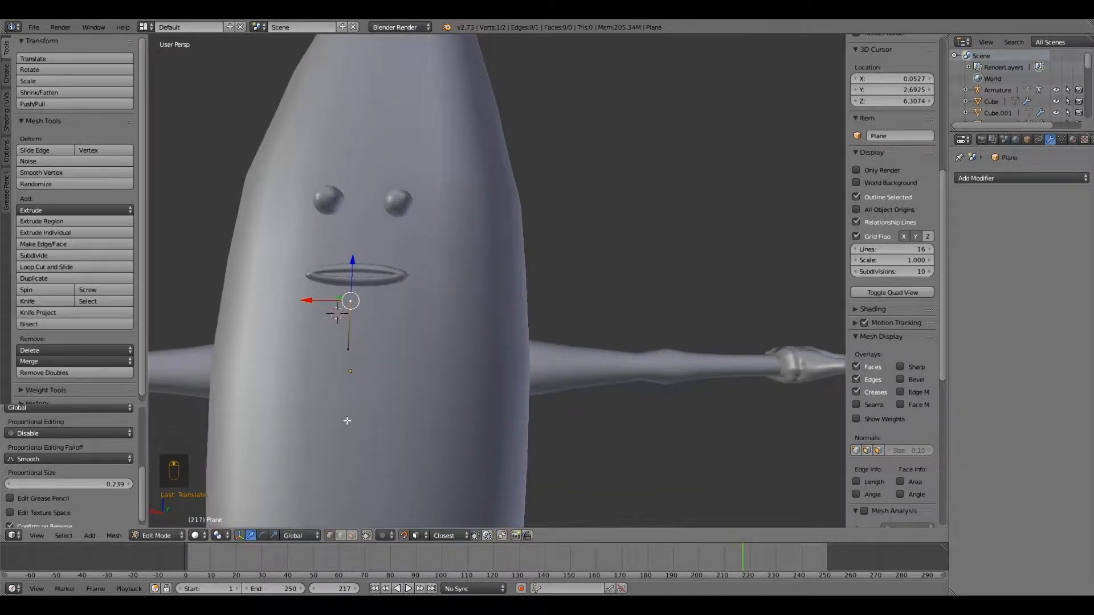
Switch the snap element to Increment and try to move the extruded vertex up.
left_click(416, 536)
left_click(433, 521)
key("g")
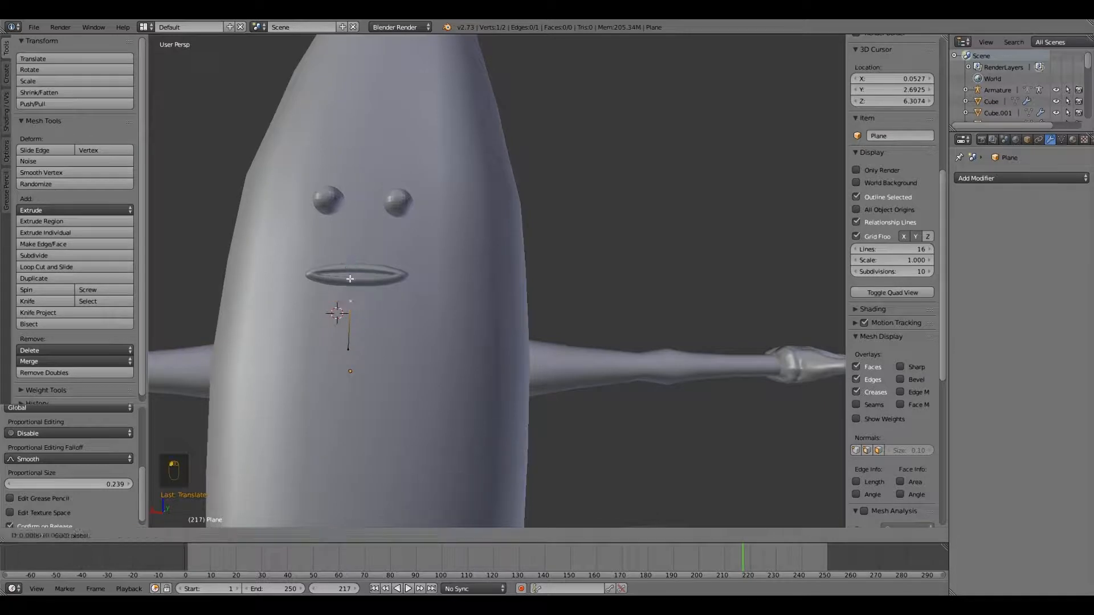
left_click(350, 301)
Switch the snap element to Volume and try moving the extruded vertex up to the mouth.
left_click(420, 537)
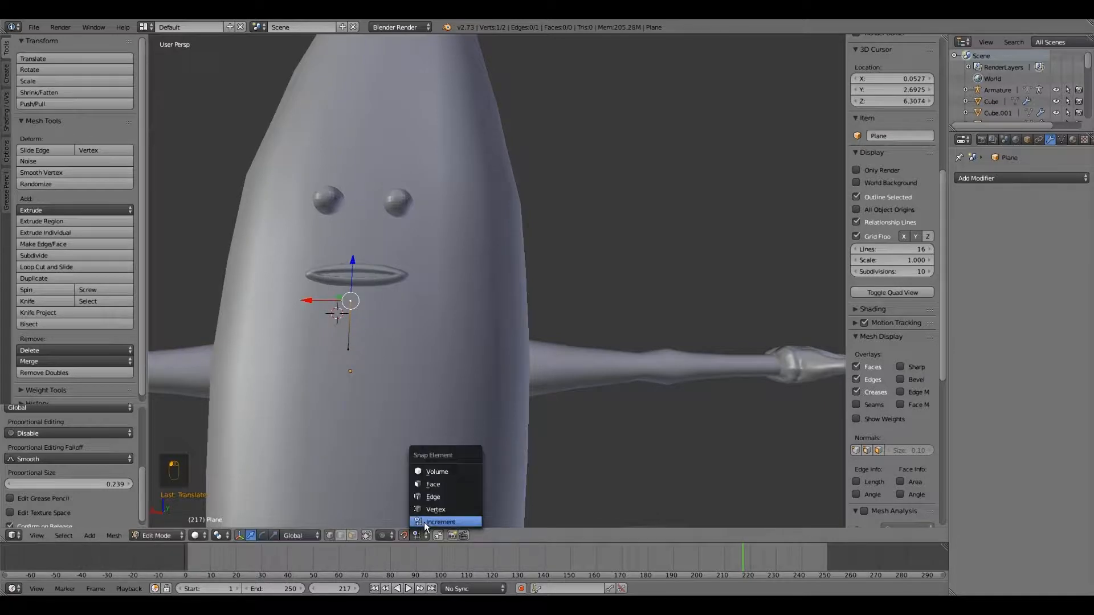
left_click(437, 472)
key("g")
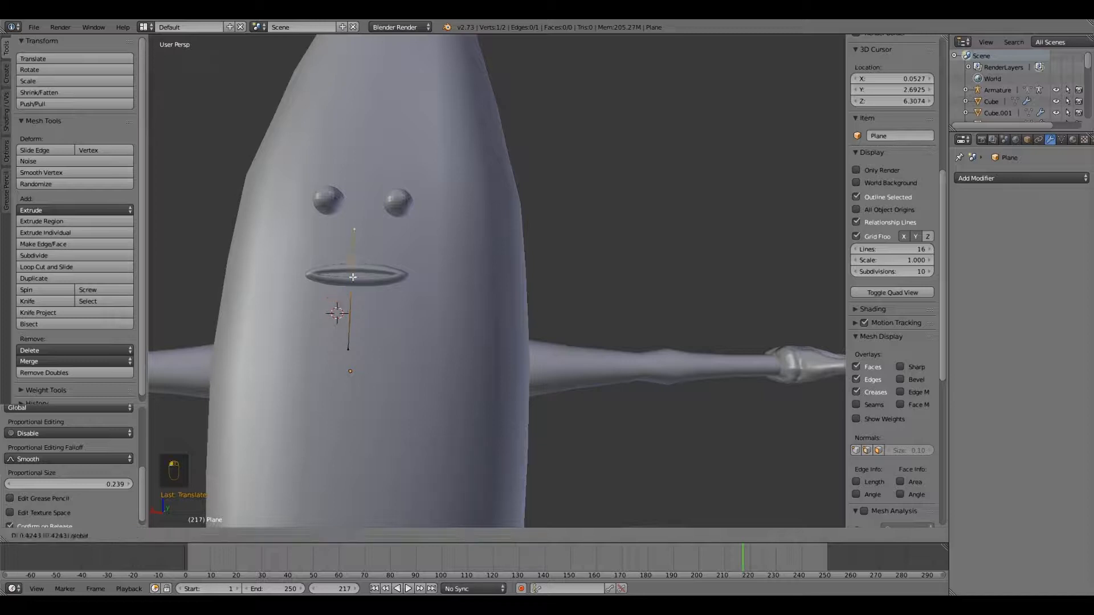
left_click(353, 285)
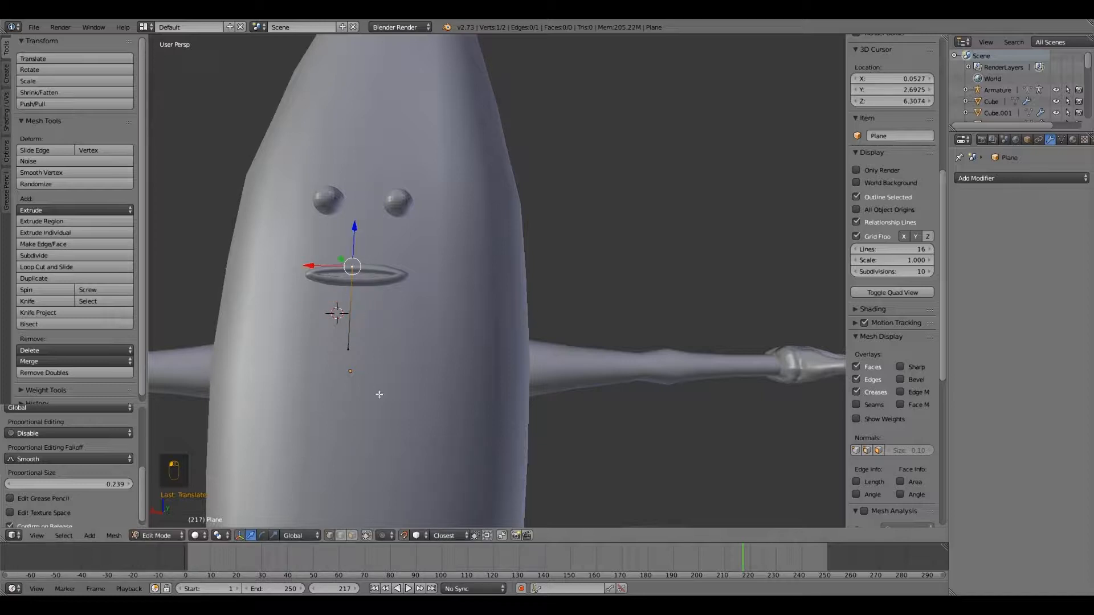
Set the snap element back to Face and move the extruded vertex down toward the first vertex.
left_click(420, 536)
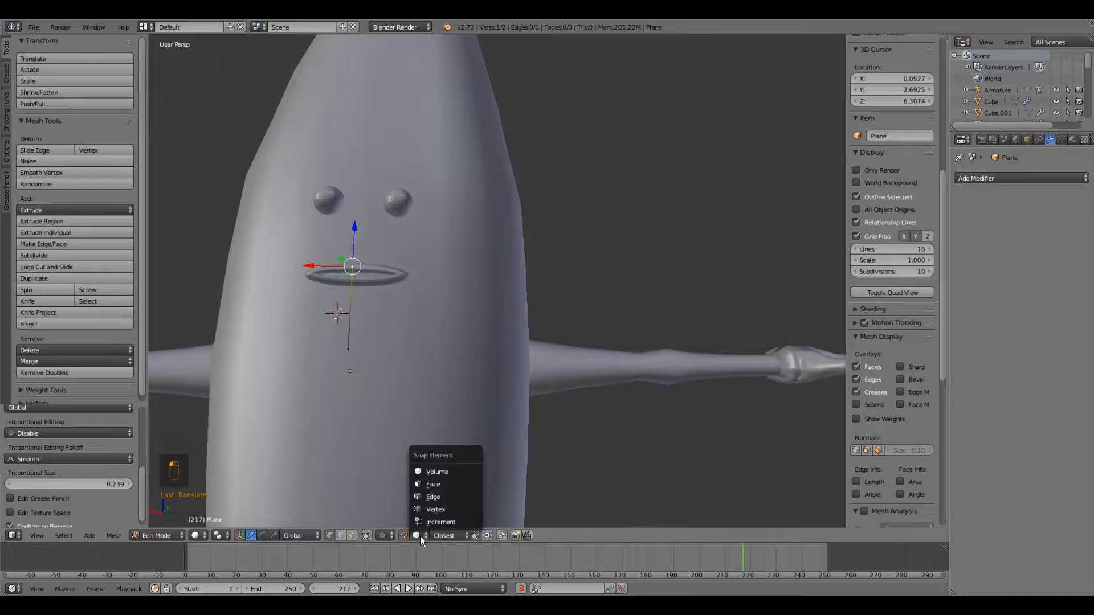
left_click(431, 484)
key("g")
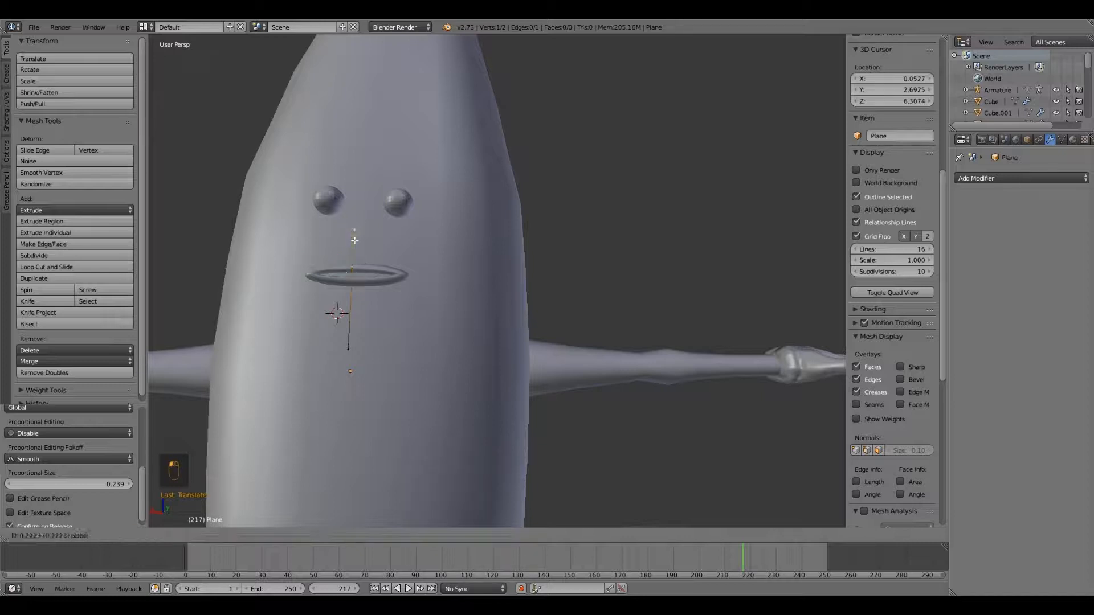
left_click(347, 347)
Reposition the extruded vertex along its axes in front of the body, below the mouth.
scroll(348, 348, "up", 2)
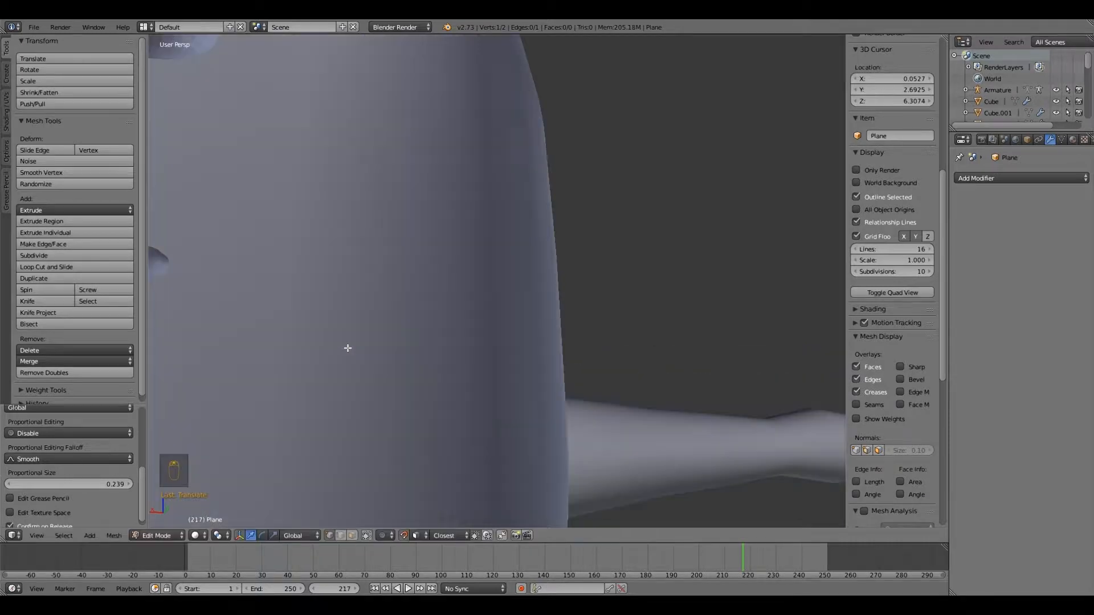
scroll(347, 349, "down", 3)
middle_click_drag(353, 341, 291, 473)
left_click_drag(290, 471, 302, 457)
scroll(303, 457, "up", 2)
middle_click_drag(305, 456, 371, 435)
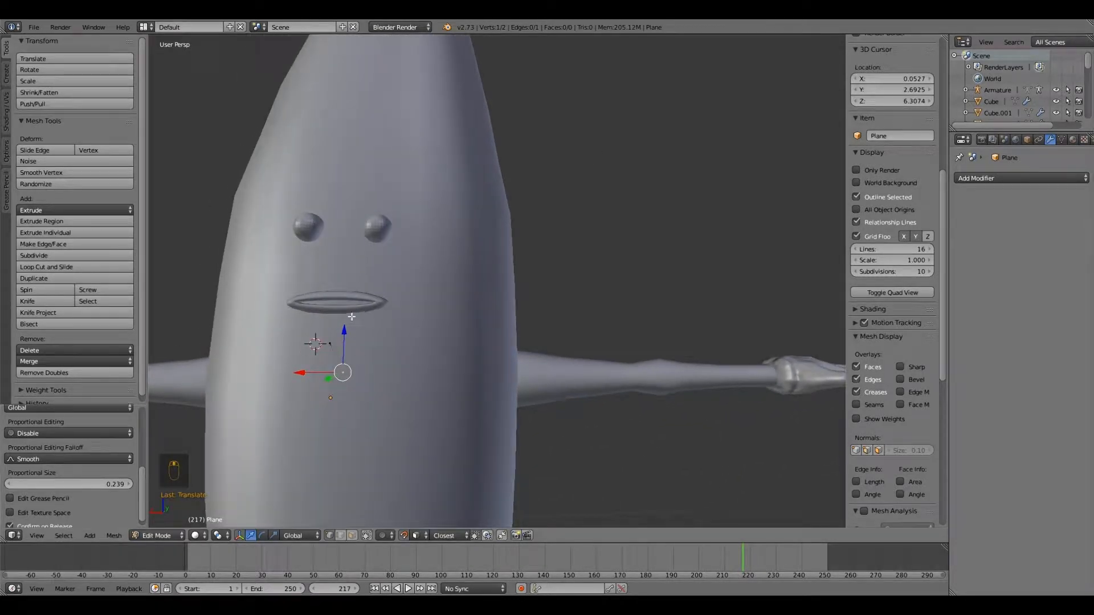
left_click_drag(343, 296, 329, 375)
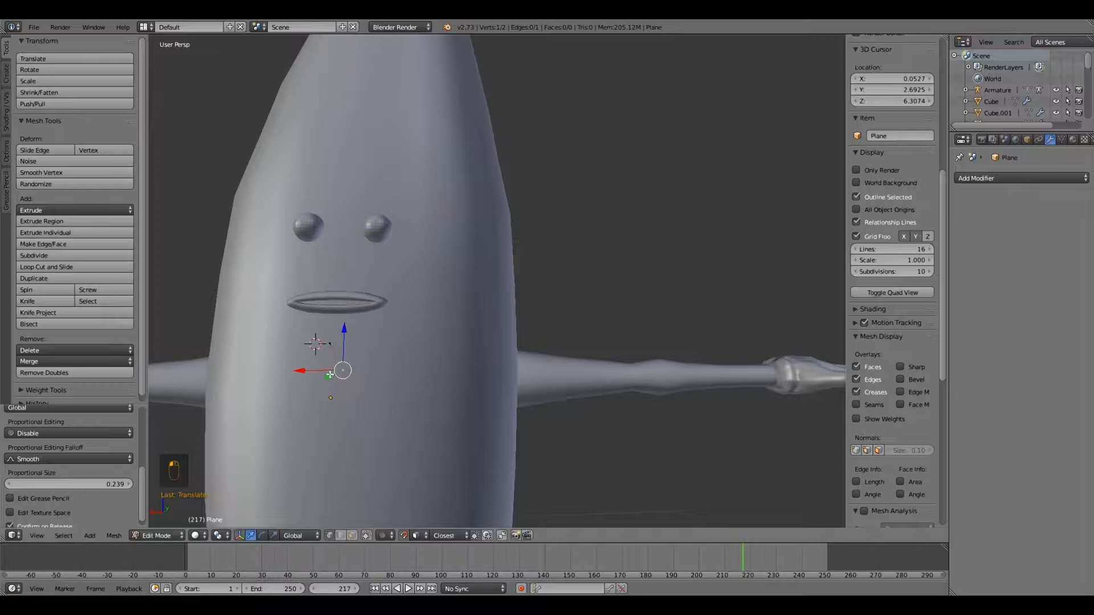
Delete the extruded vertex so one vertex remains, and enable X-Ray display for the plane object.
key("x")
left_click(272, 378)
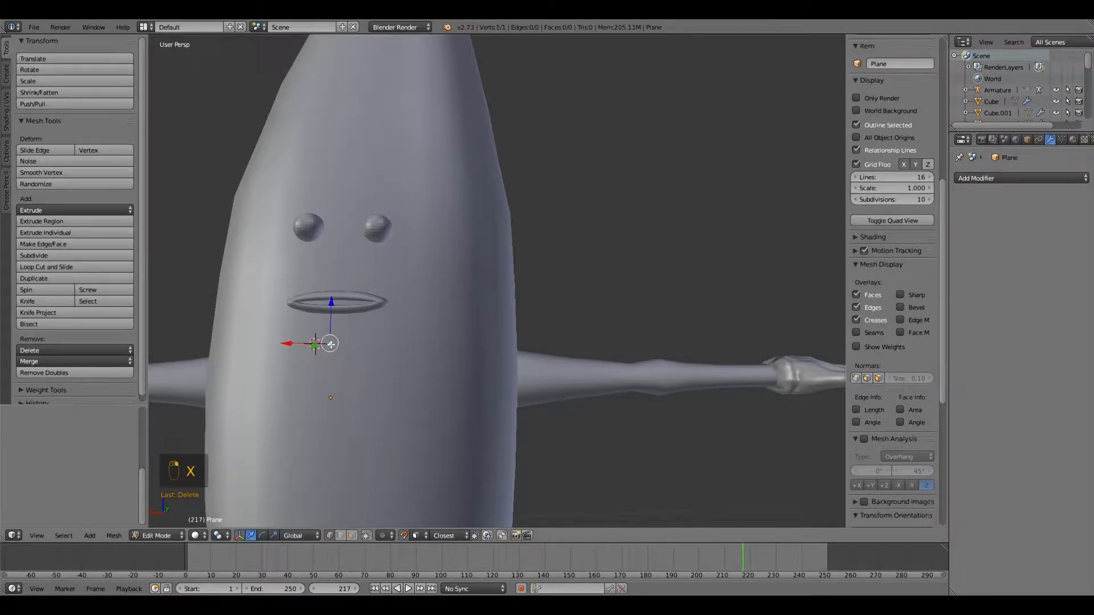
scroll(322, 376, "up", 3)
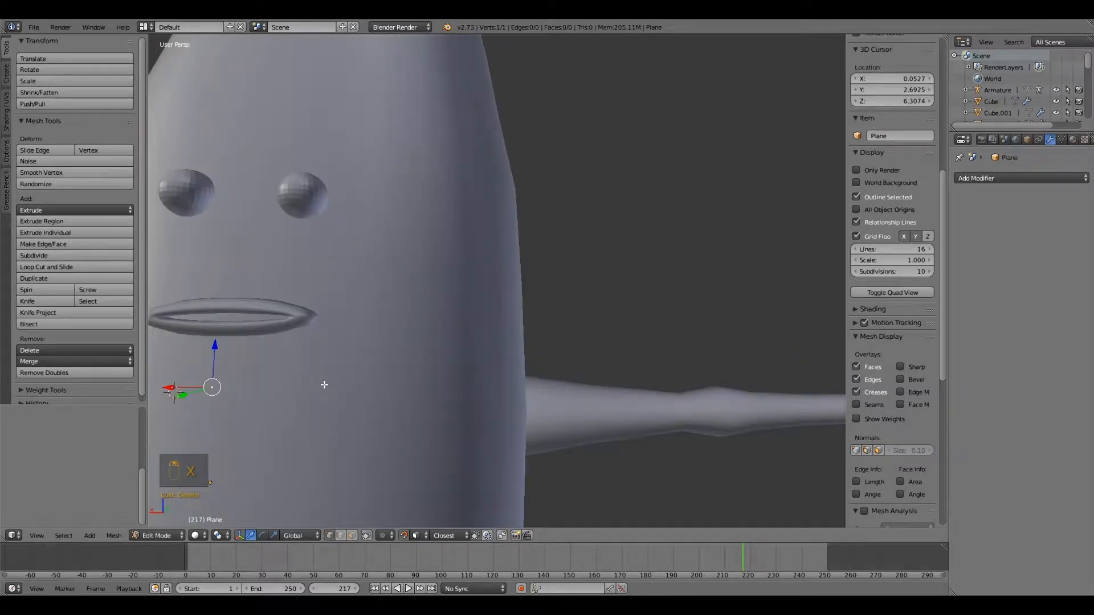
middle_click_drag(330, 384, 346, 372)
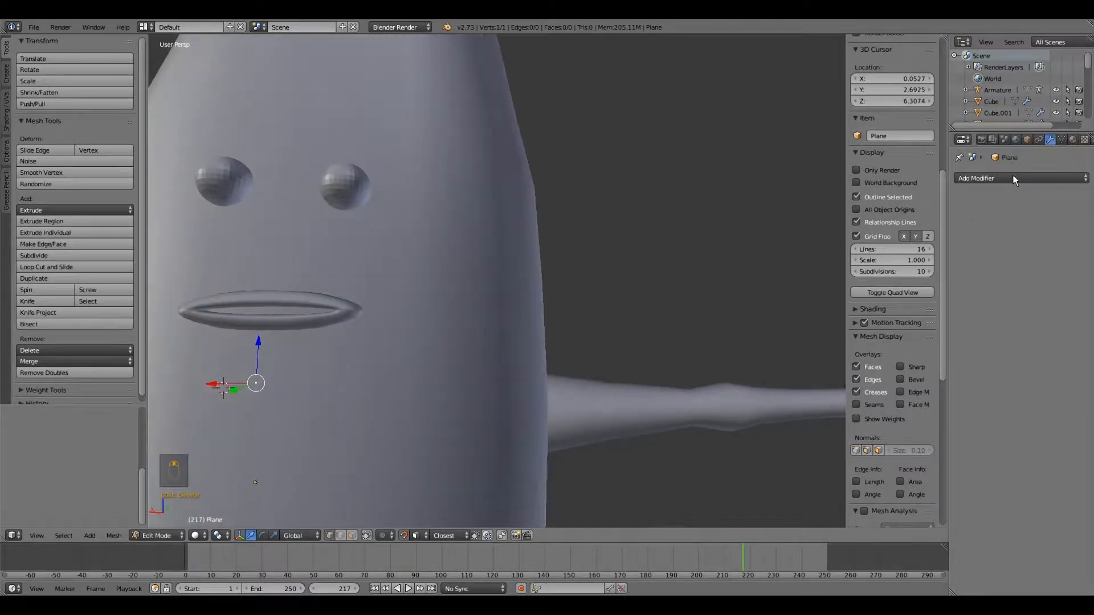
left_click(1027, 140)
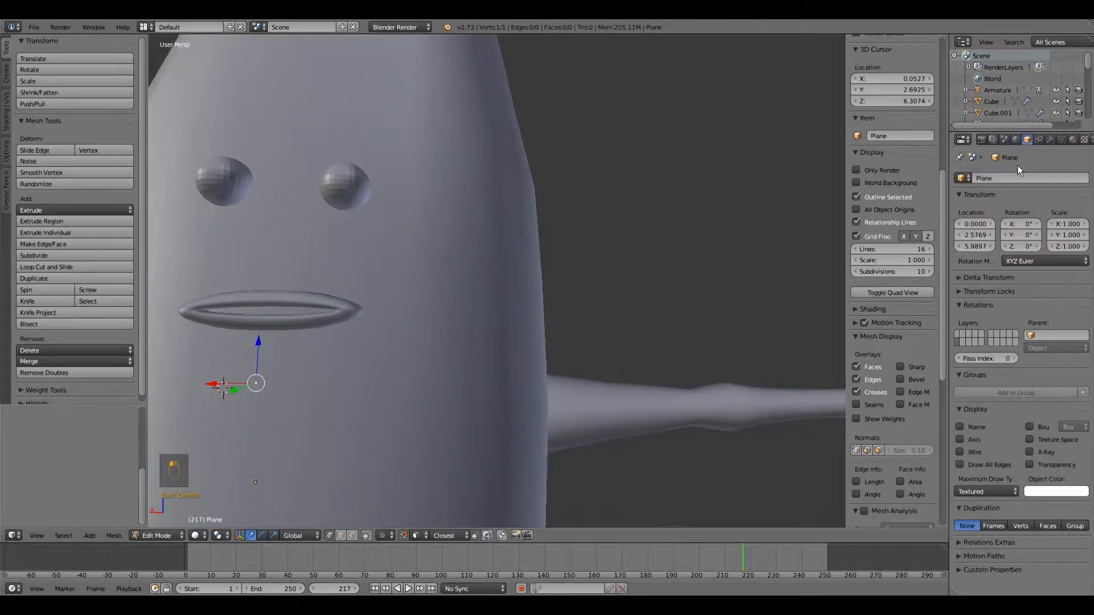
left_click(1030, 453)
Extrude the remaining vertex up to just below the lower lip and adjust it along the X axis.
key("e")
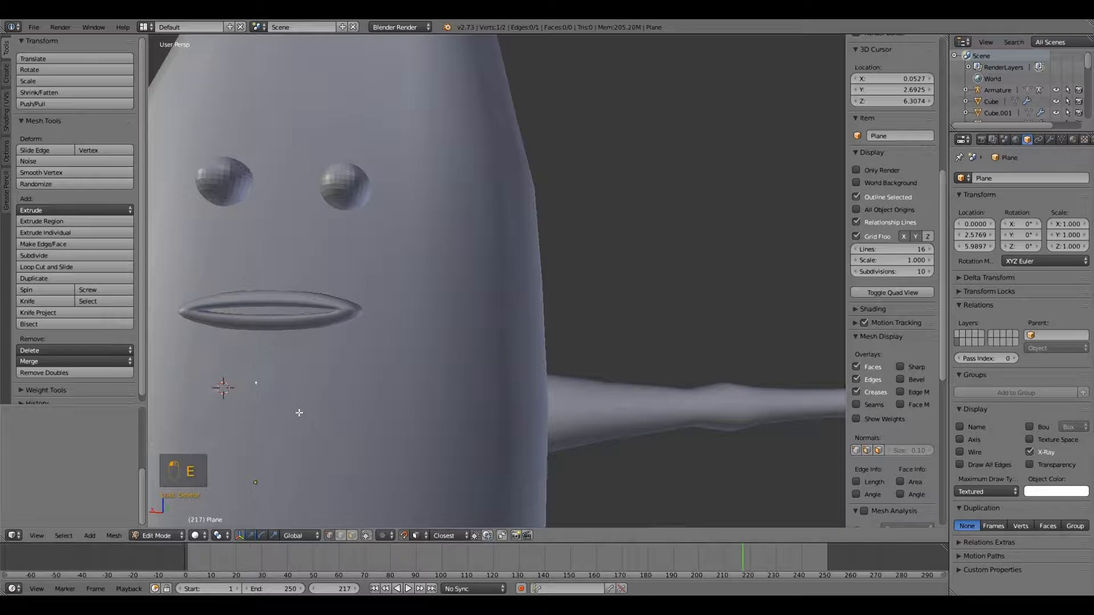
left_click(258, 336)
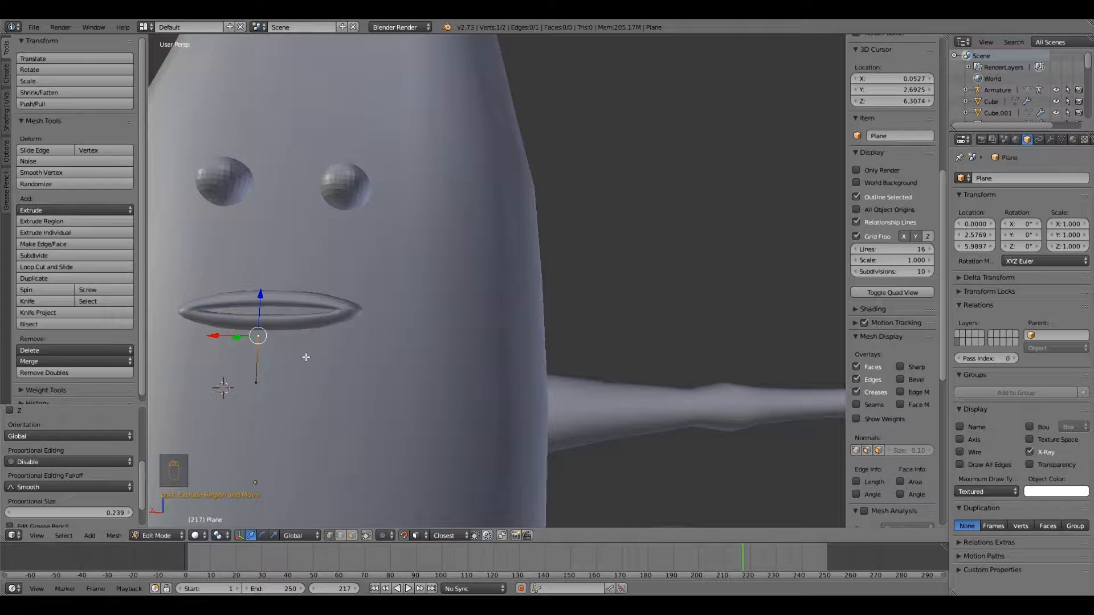
left_click_drag(216, 337, 258, 336)
Extrude a chain of vertices from below the mouth's centre along the lower lip and around one mouth corner.
scroll(273, 350, "down", 3)
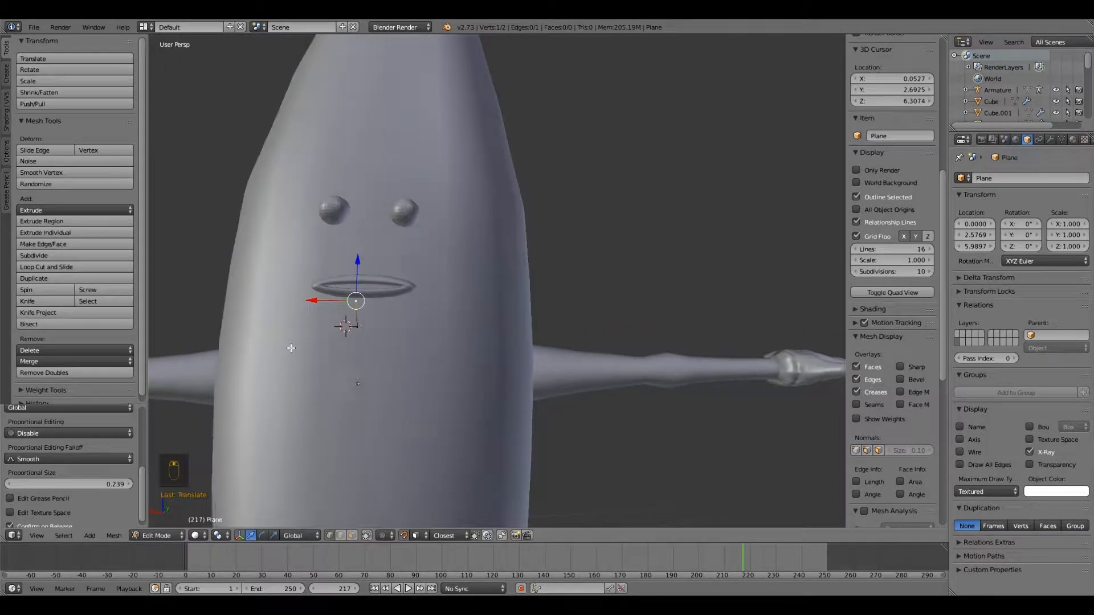
scroll(292, 346, "up", 3)
scroll(290, 347, "up", 1)
scroll(291, 346, "down", 1)
middle_click_drag(290, 348, 294, 354)
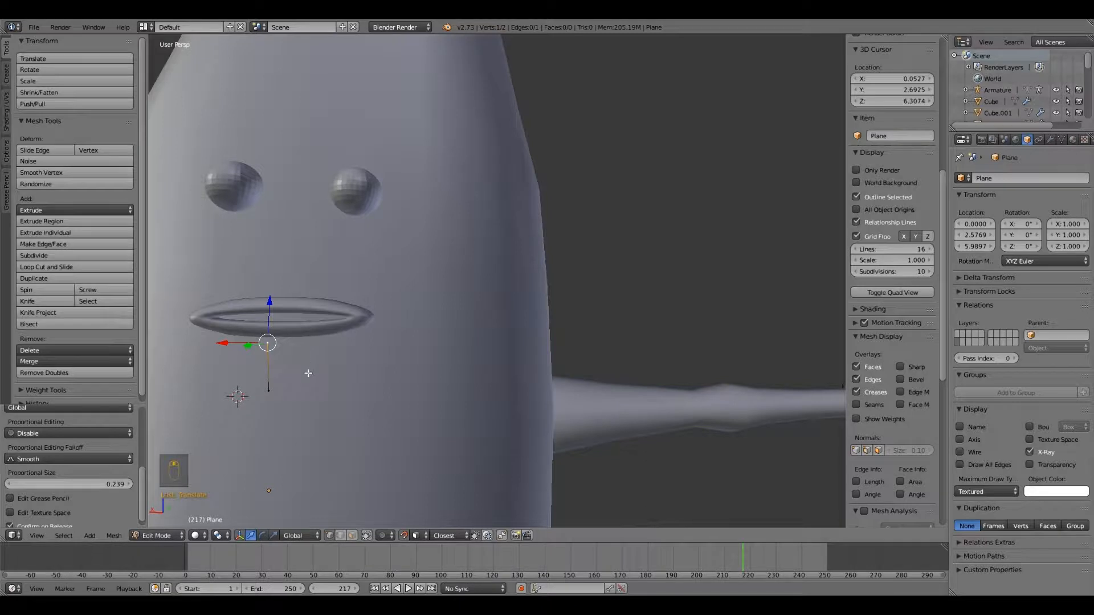
key("e")
left_click(289, 344)
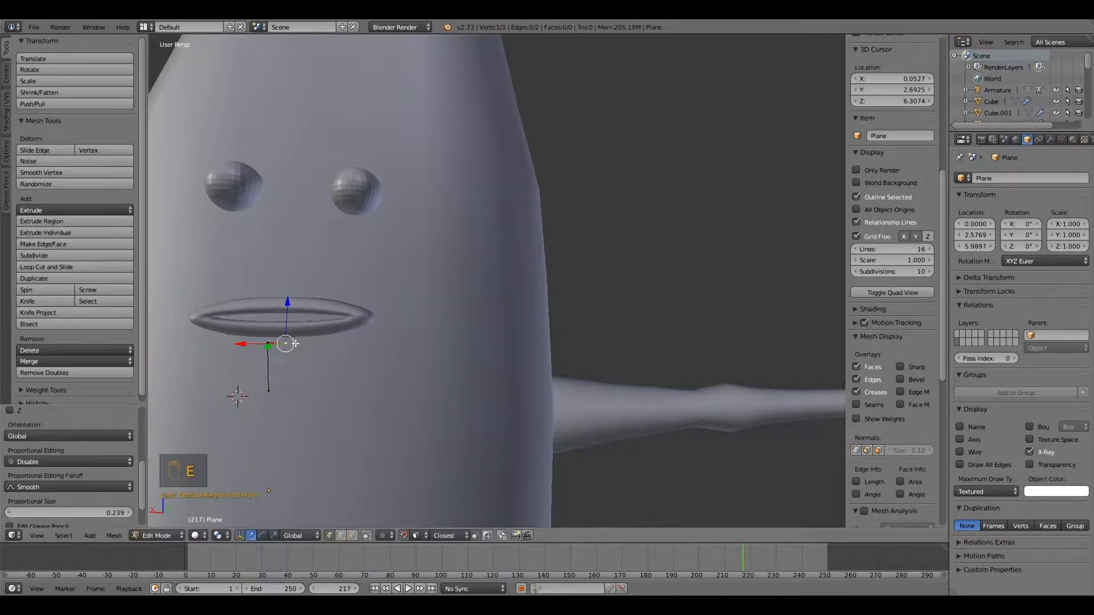
key("e")
left_click(310, 343)
key("e")
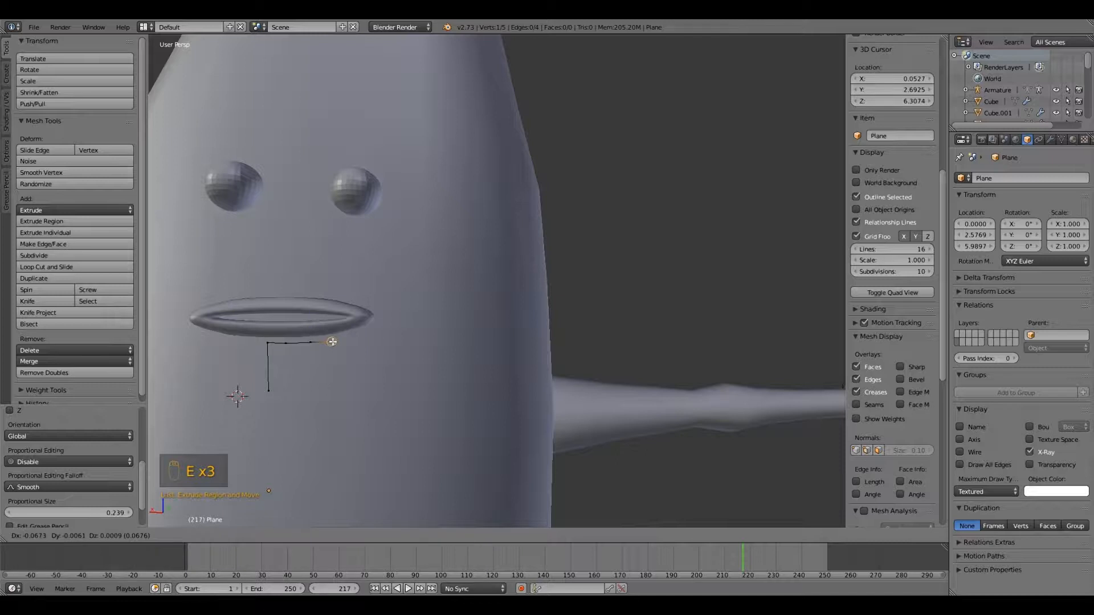
left_click(333, 341)
key("e")
left_click(355, 333)
key("e")
left_click(378, 323)
key("e")
left_click(379, 316)
Continue extruding the vertex chain from the mouth corner along the upper lip back to the mouth's centre.
key("e")
left_click(374, 306)
key("e")
left_click(361, 302)
key("e")
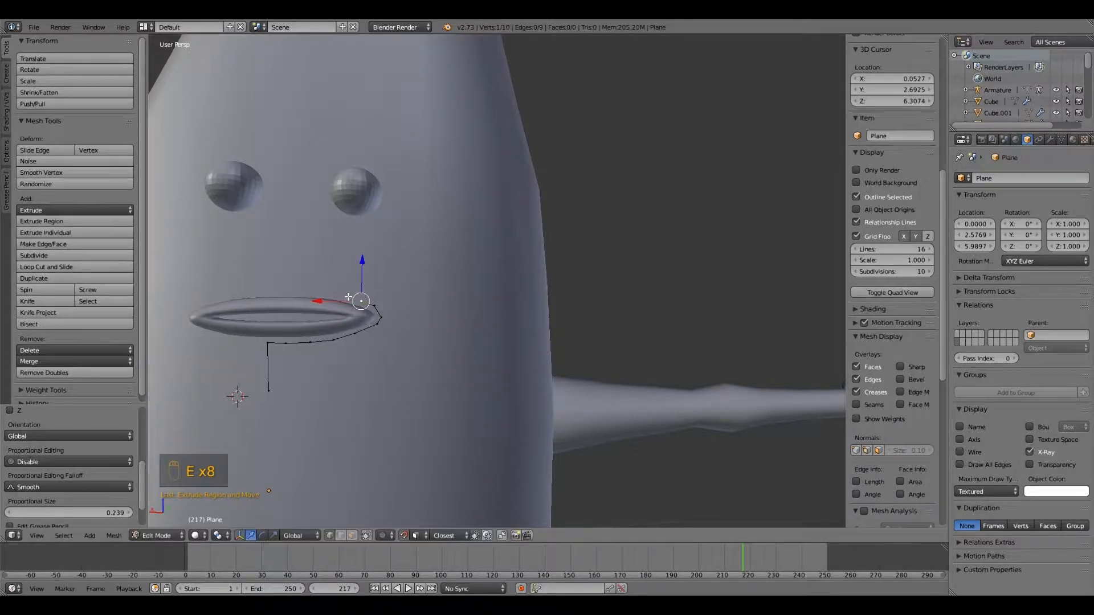
left_click(338, 295)
key("e")
left_click(321, 294)
key("e")
left_click(300, 291)
key("e")
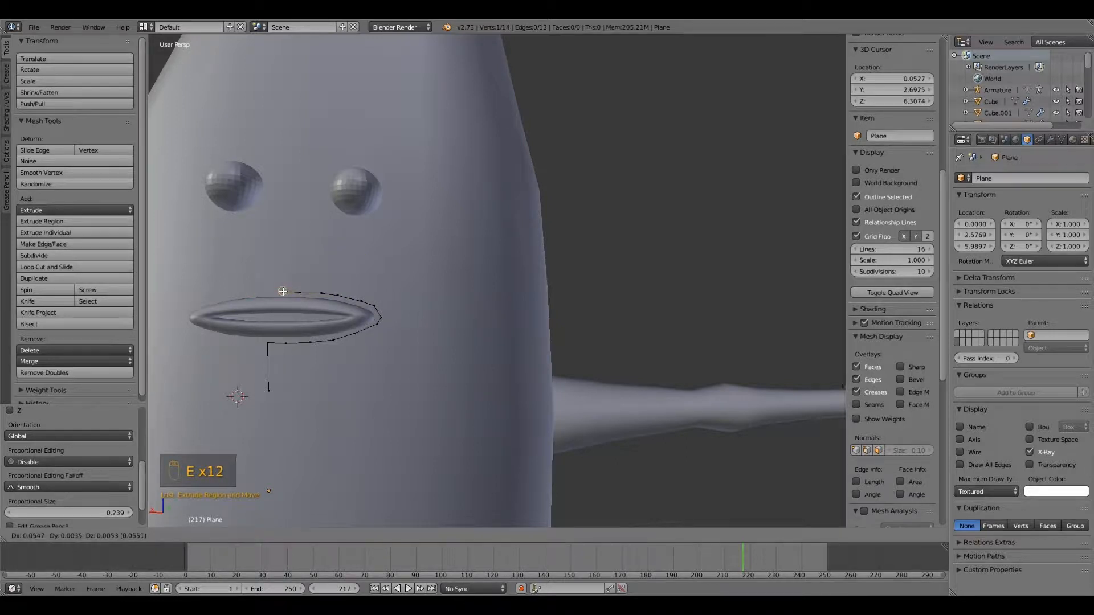
left_click(283, 293)
key("e")
left_click(267, 292)
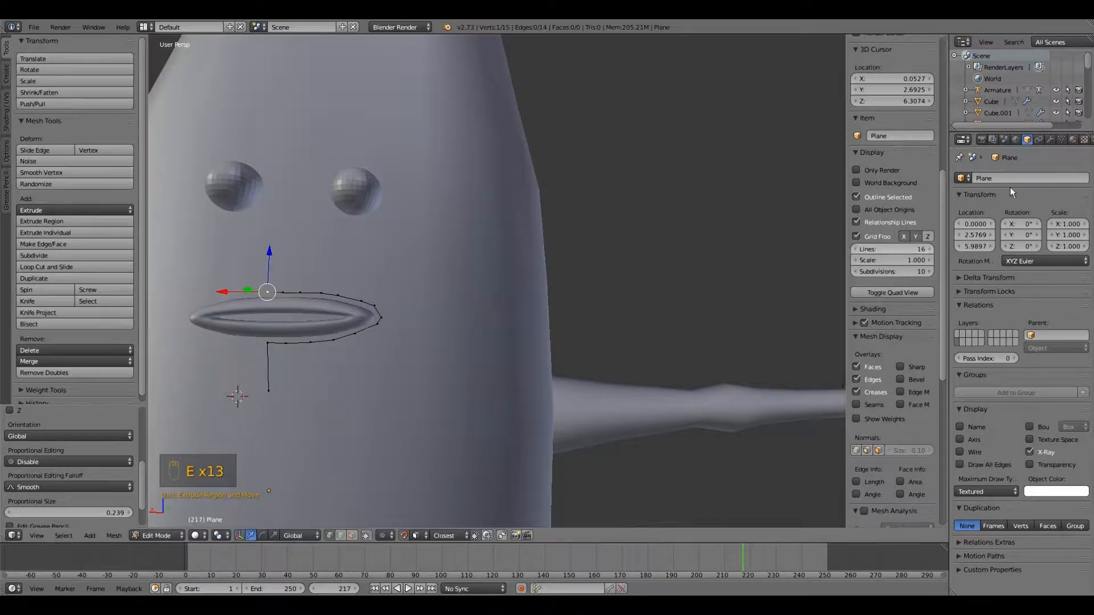
Add a Mirror modifier on the X axis to the plane and enable Clipping.
left_click(1049, 140)
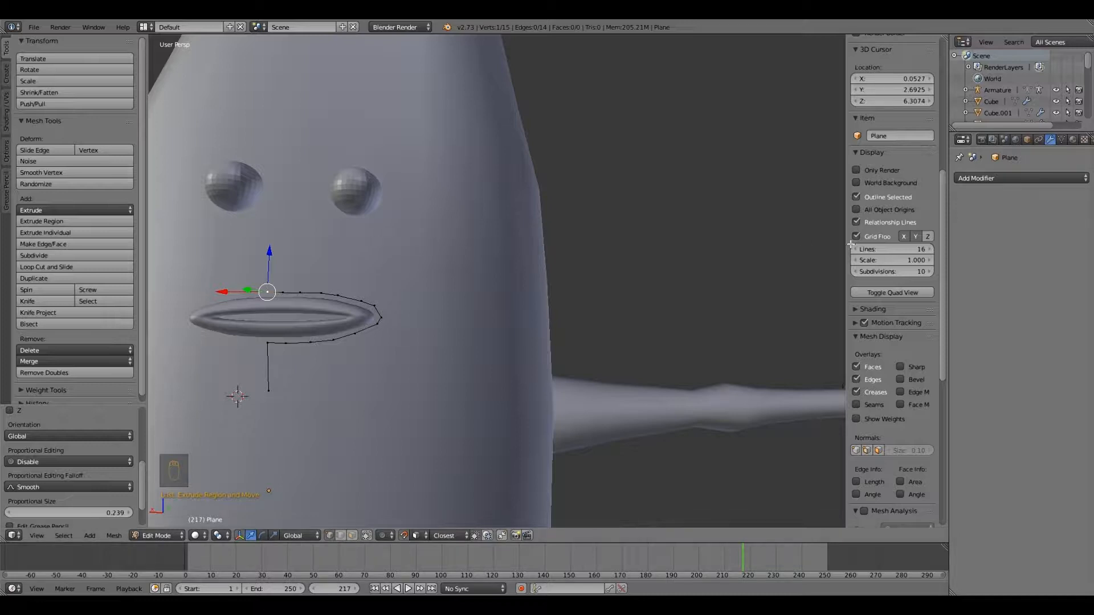
left_click(983, 179)
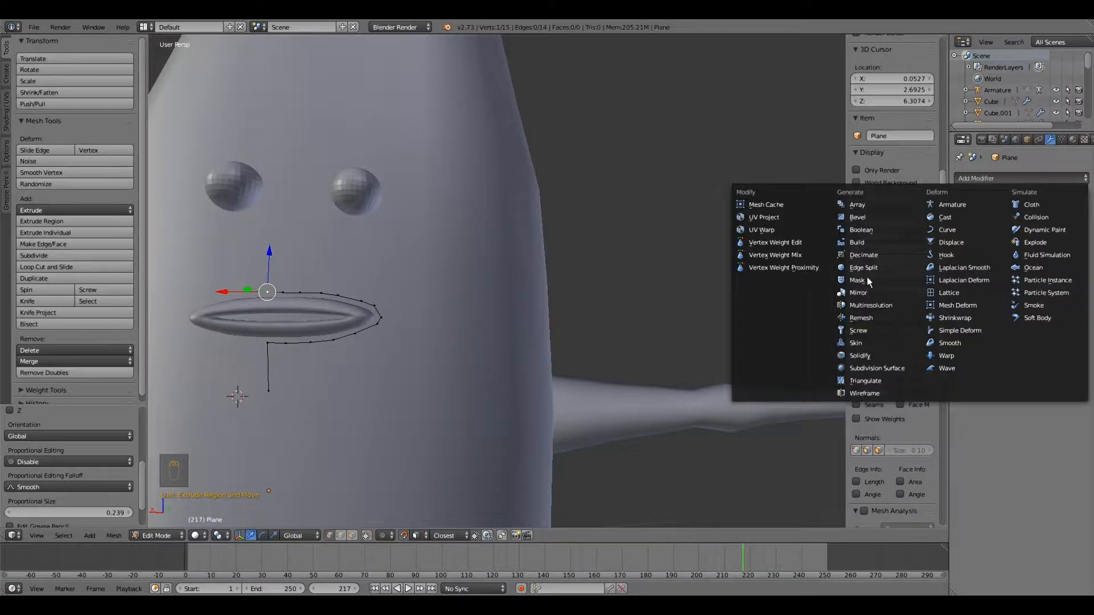
left_click(858, 292)
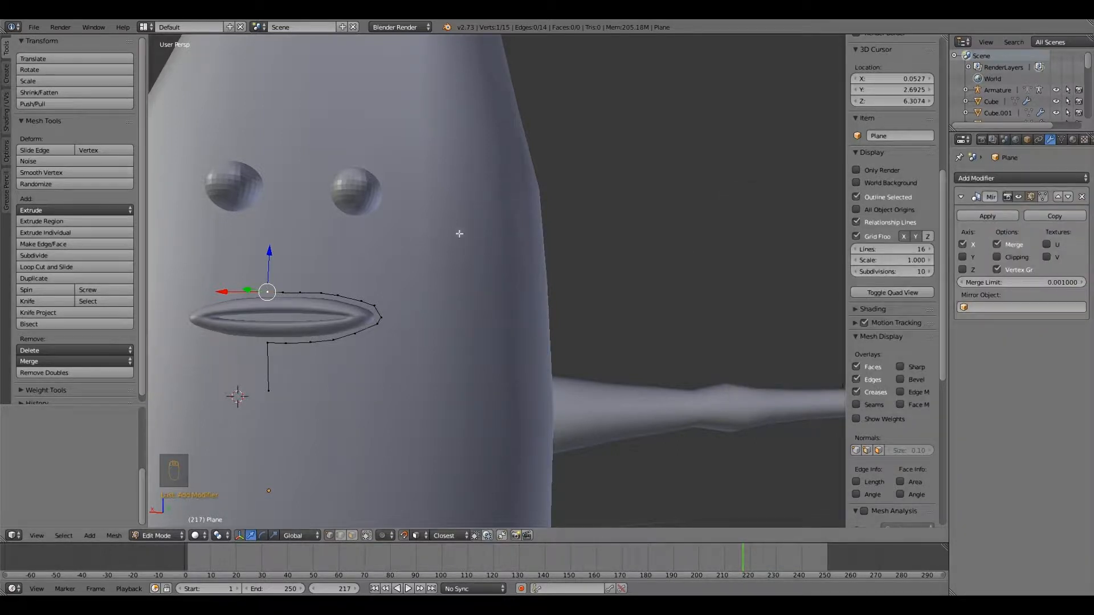
scroll(445, 245, "down", 4)
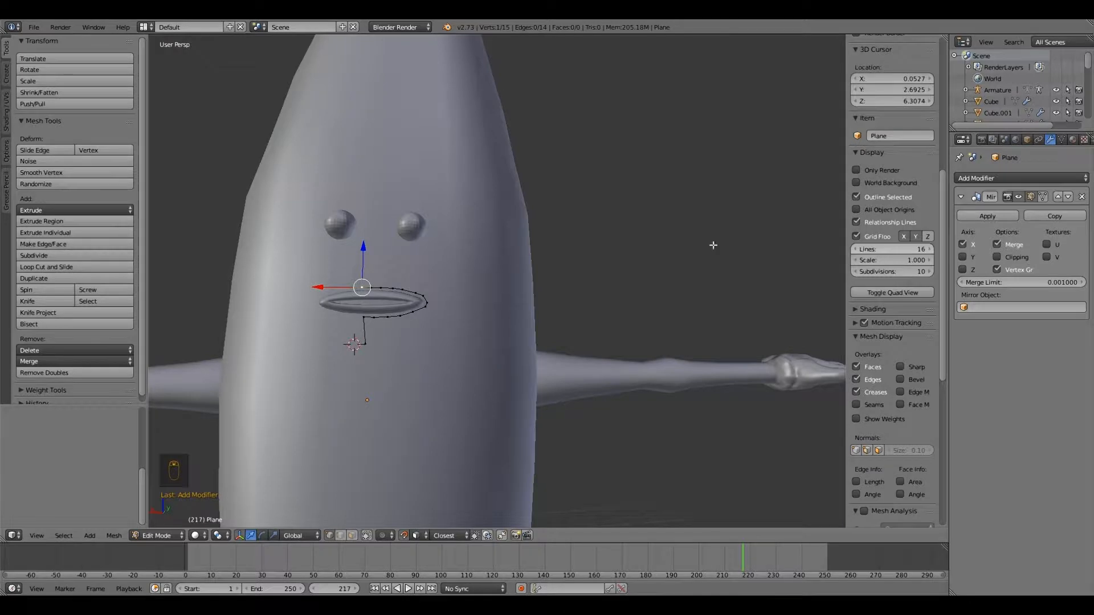
scroll(633, 242, "down", 2)
middle_click_drag(660, 243, 637, 238)
scroll(616, 228, "up", 2)
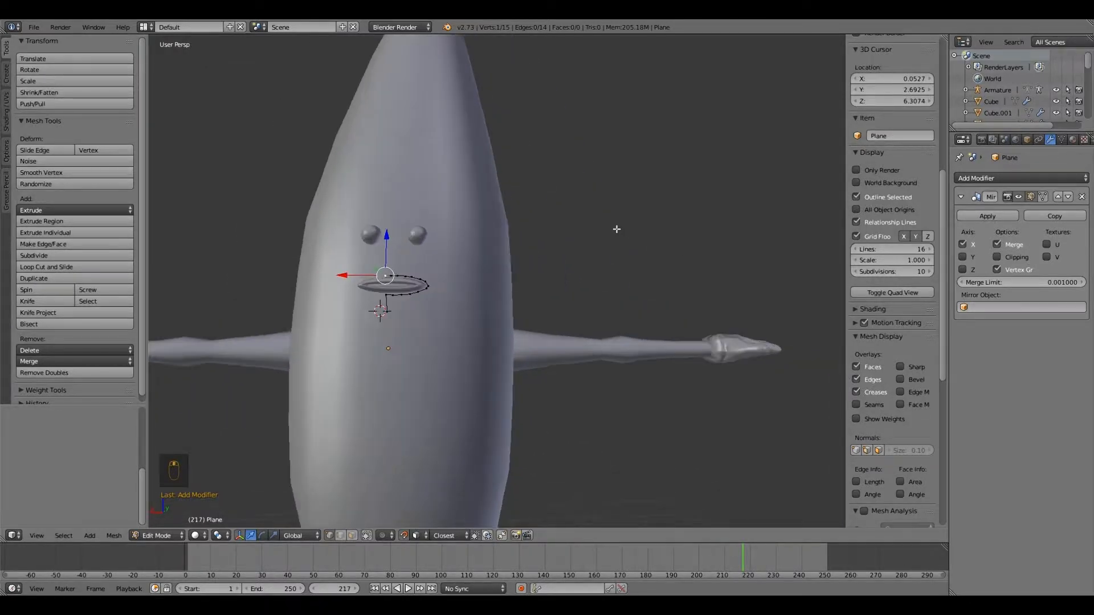
left_click(998, 257)
mouse_move(410, 281)
middle_mouse_down()
mouse_move(452, 281)
mouse_move(419, 284)
middle_mouse_up()
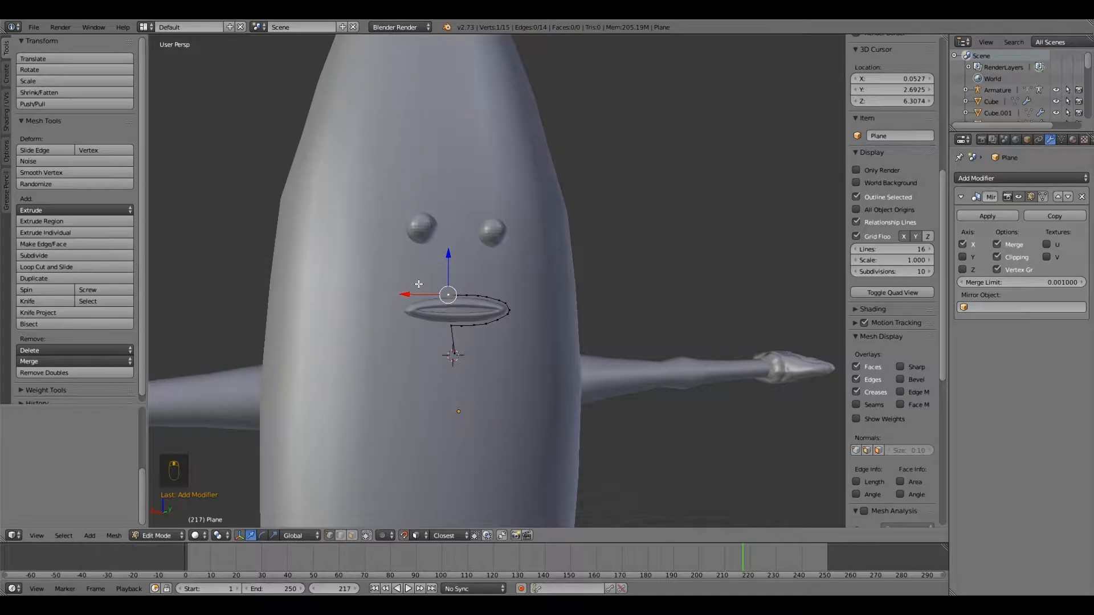
Isolate the plane in local view, move the chain's lowest vertex along X toward the centre line, and return to global view.
left_click(35, 536)
left_click(80, 296)
scroll(331, 312, "down", 2)
right_click(490, 341)
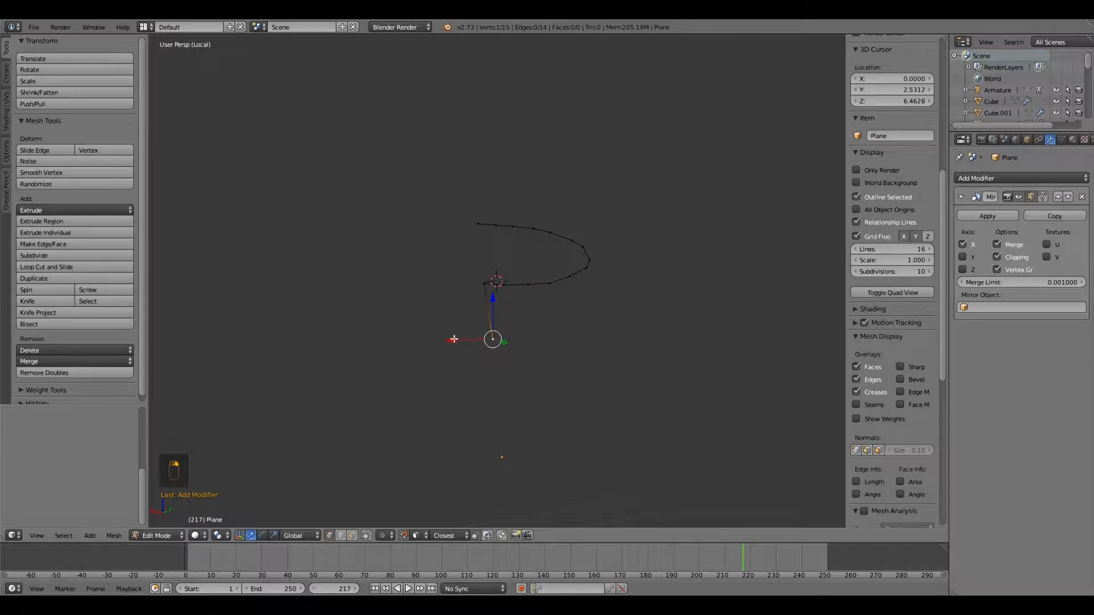
key("g")
key("x")
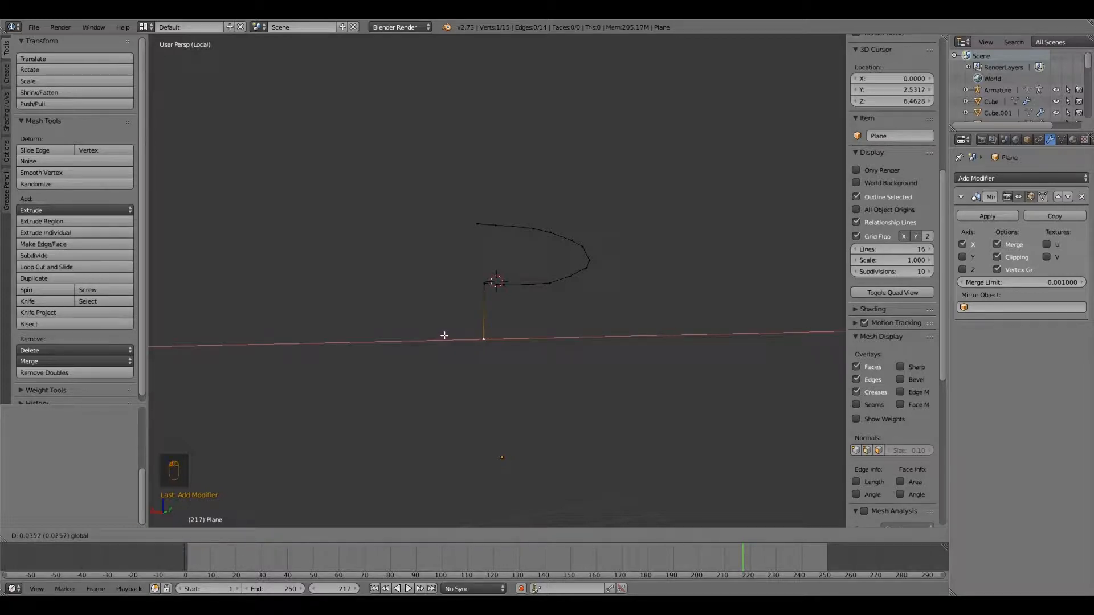
left_click(442, 336)
left_click(36, 536)
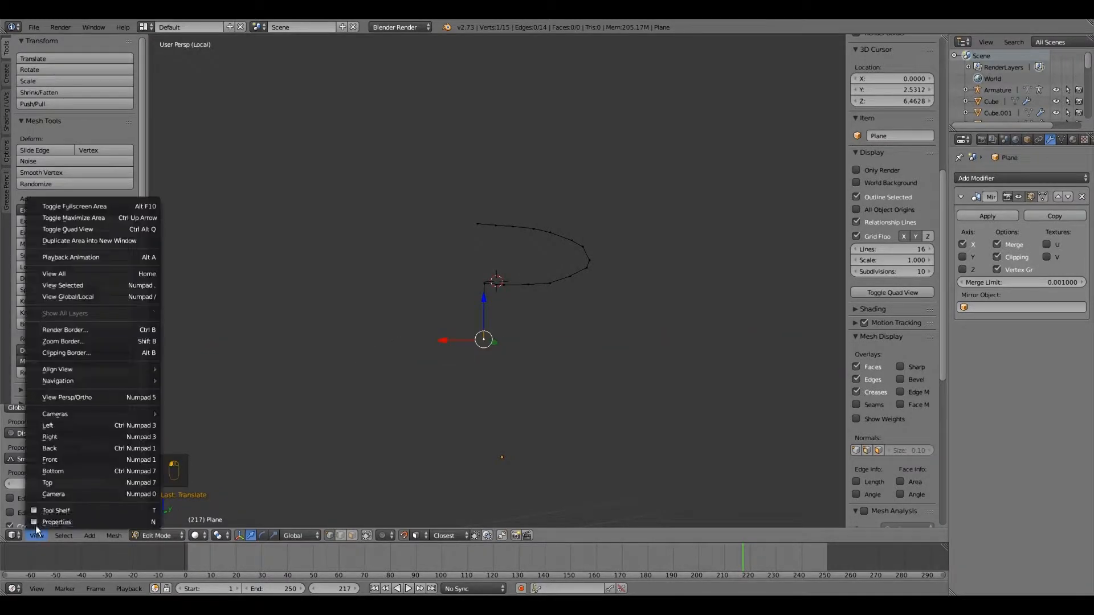
left_click(98, 298)
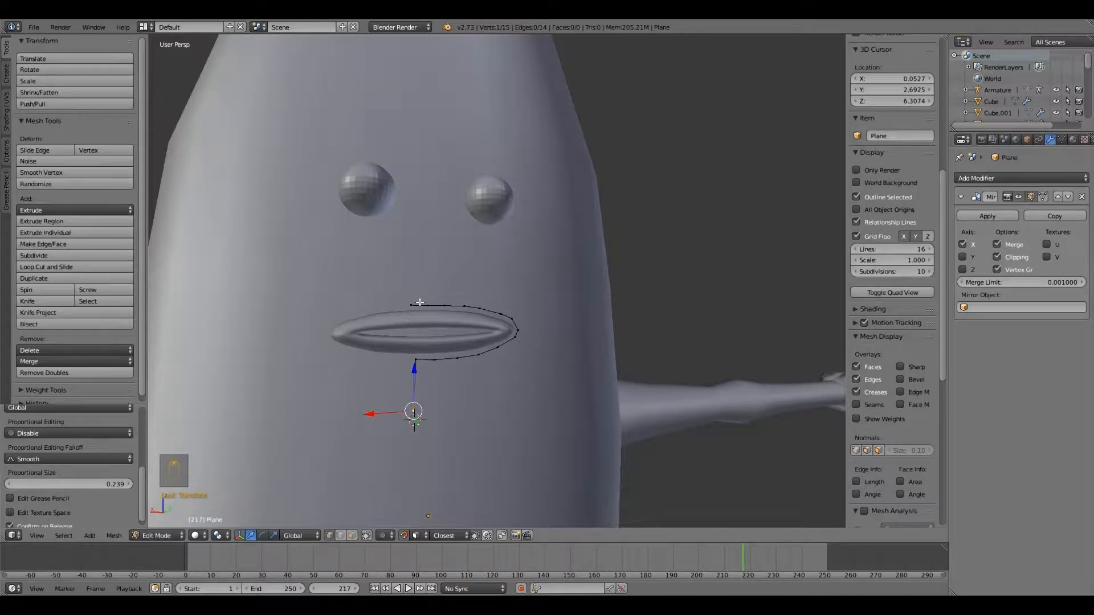
right_click(416, 303)
right_click(428, 305, "shift")
right_click(443, 305, "shift")
right_click(459, 306, "shift")
right_click(482, 308, "shift")
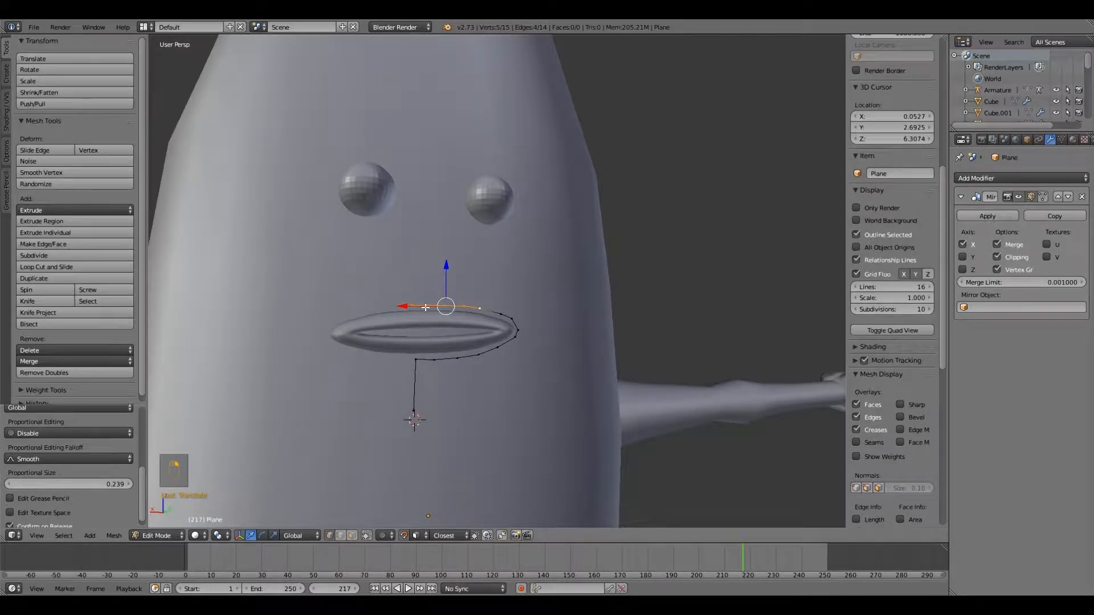
Try moving the chain's end vertex above the mouth's centre along X, cancel the move and delete that vertex.
right_click(413, 306)
key("g")
key("x")
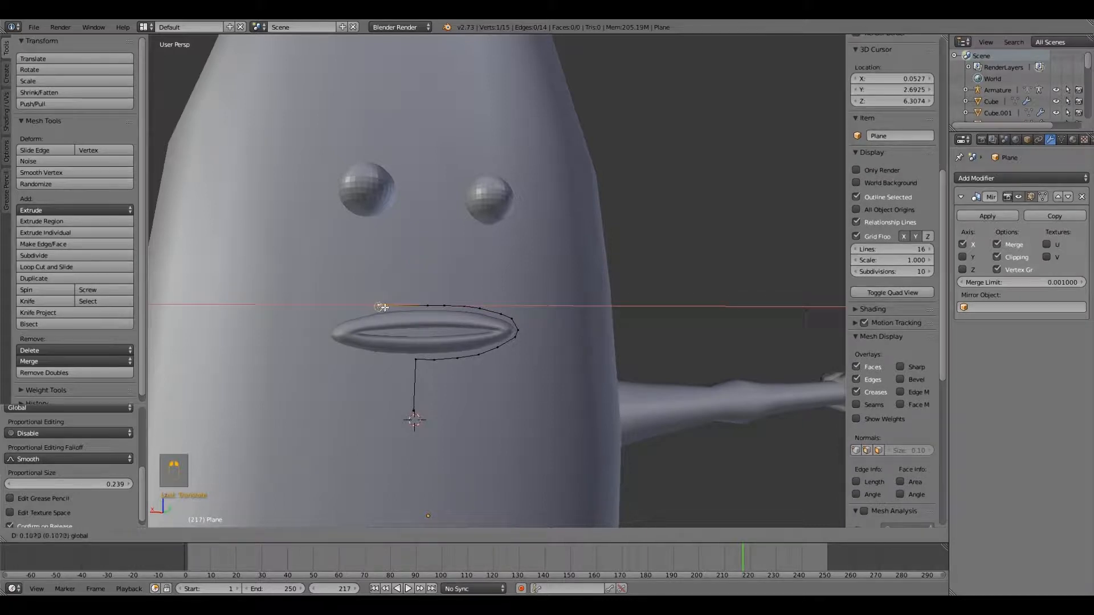
right_click(365, 305)
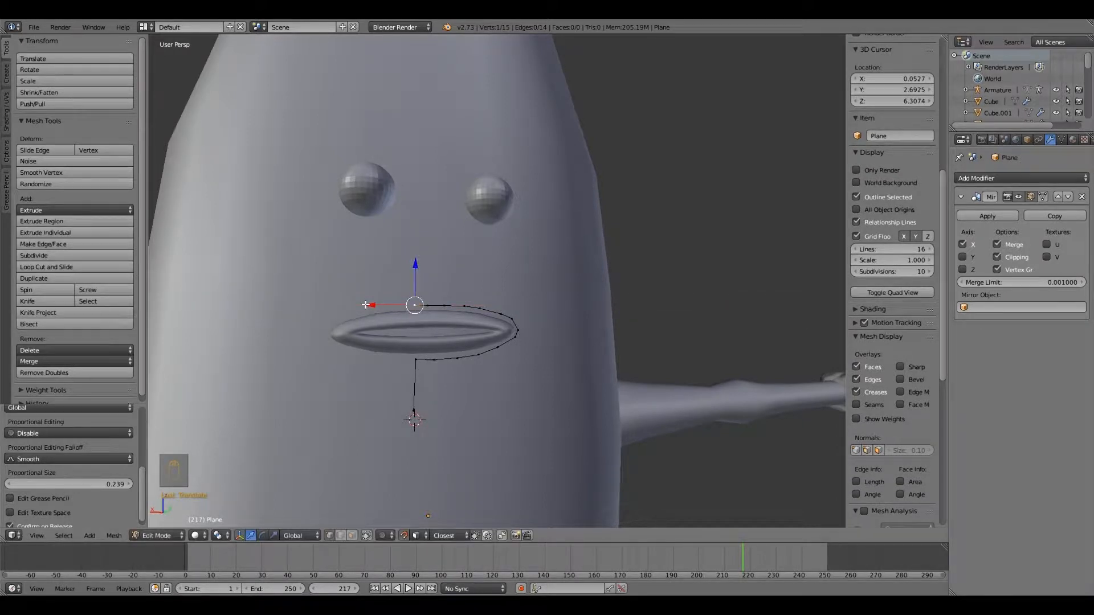
key("x")
left_click(365, 301)
Select the four vertices above the upper lip nearest the centre and extrude them up into a strip of faces.
right_click(428, 306)
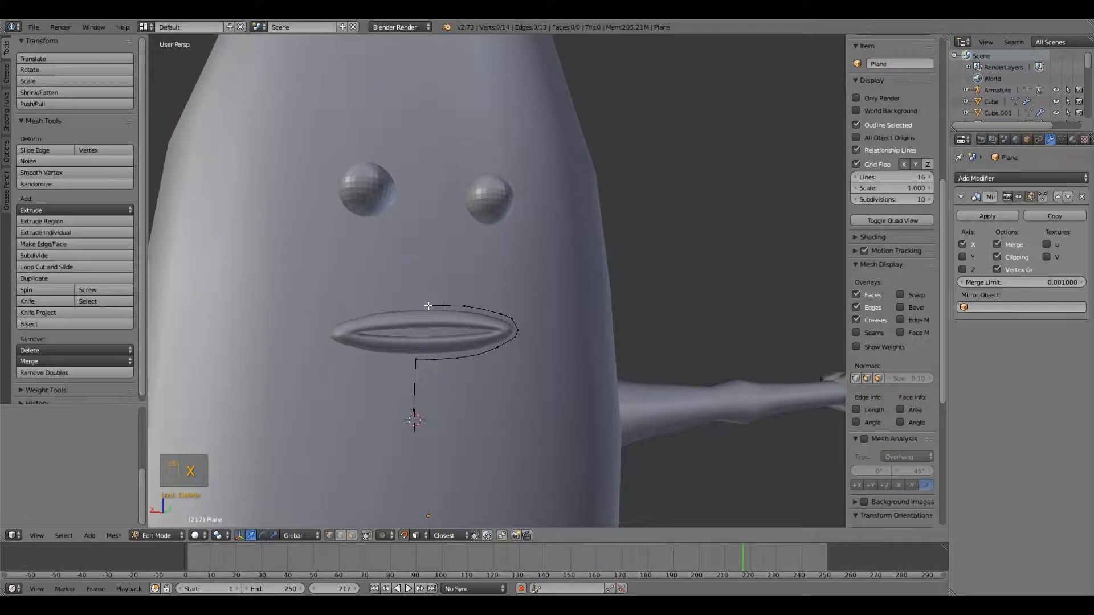
right_click(444, 306, "shift")
right_click(459, 307, "shift")
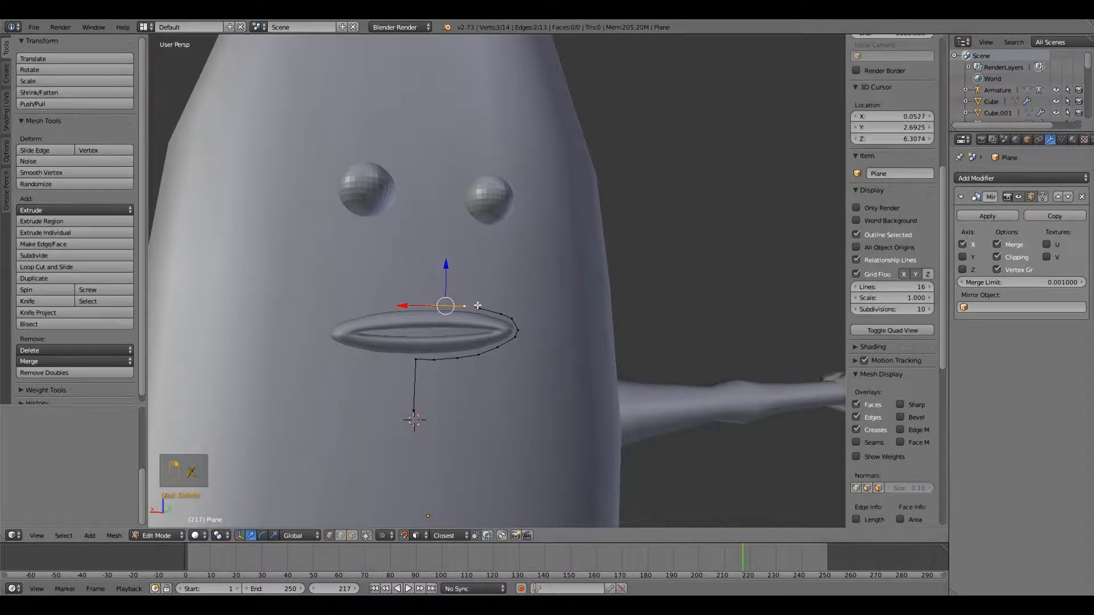
right_click(477, 306, "shift")
key("e")
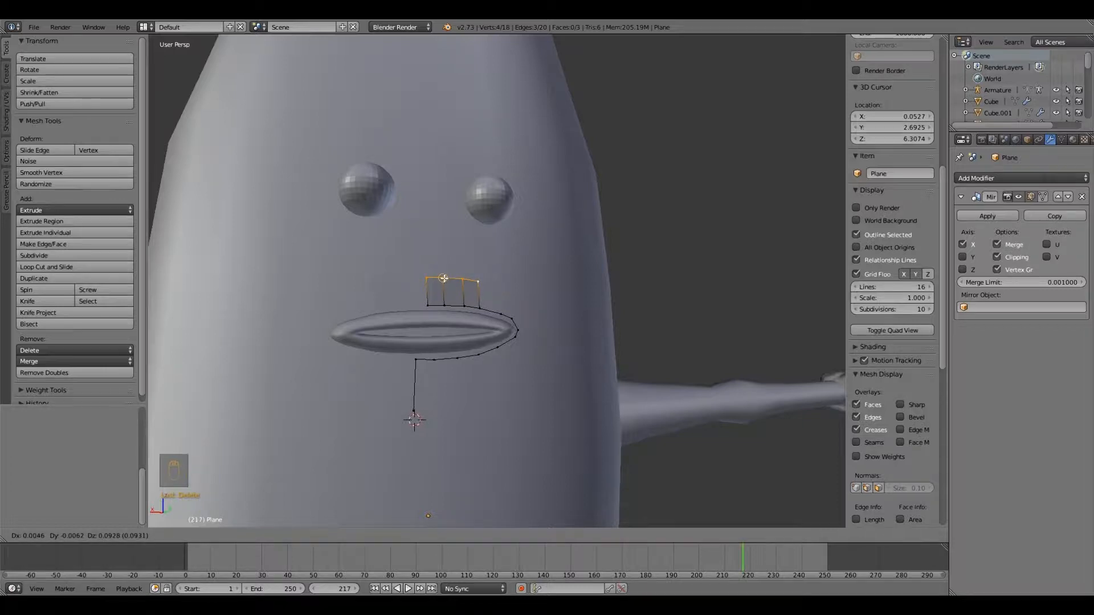
left_click(443, 278)
Select the strip's inner edge above the mouth and move it slightly along the X axis.
right_click(428, 278)
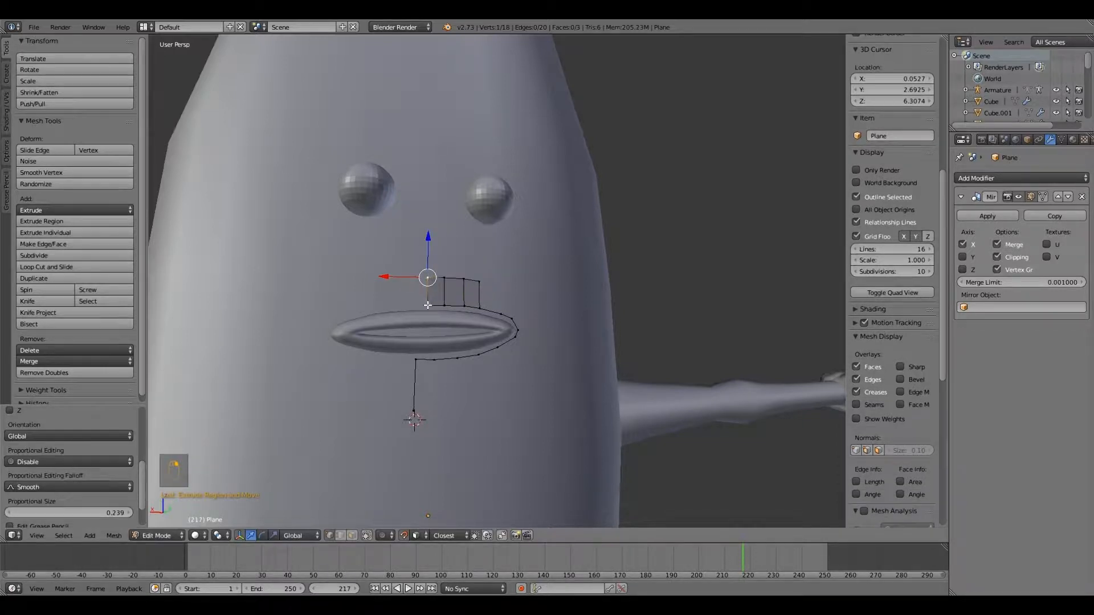
scroll(891, 228, "up", 2)
key("e")
key("x")
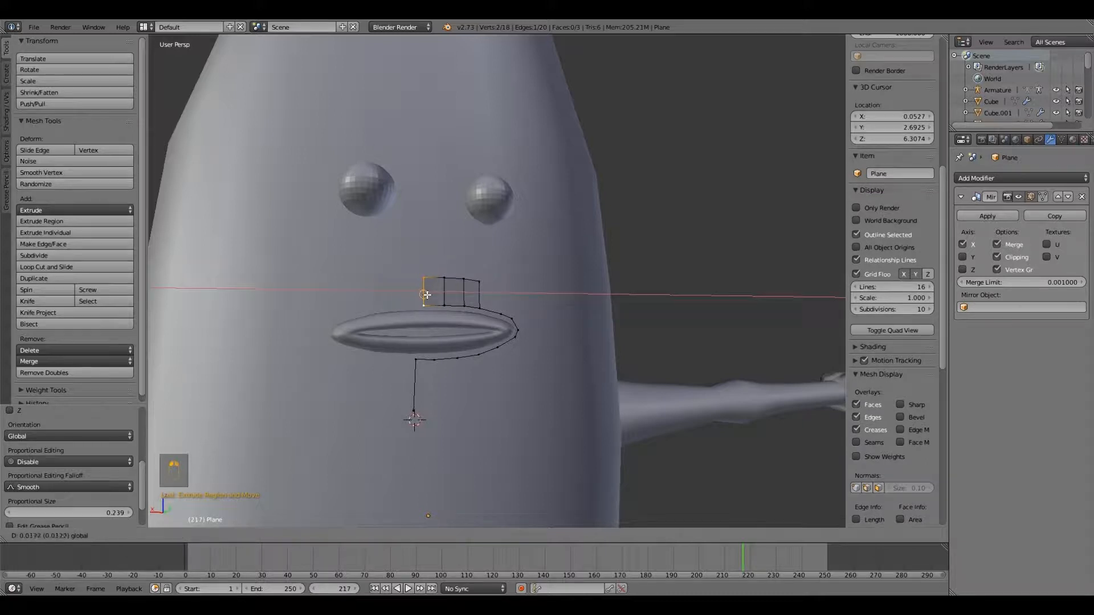
left_click(430, 294)
Examine the mirrored strip of faces in local view and return to the global view of the whole character.
left_click(36, 536)
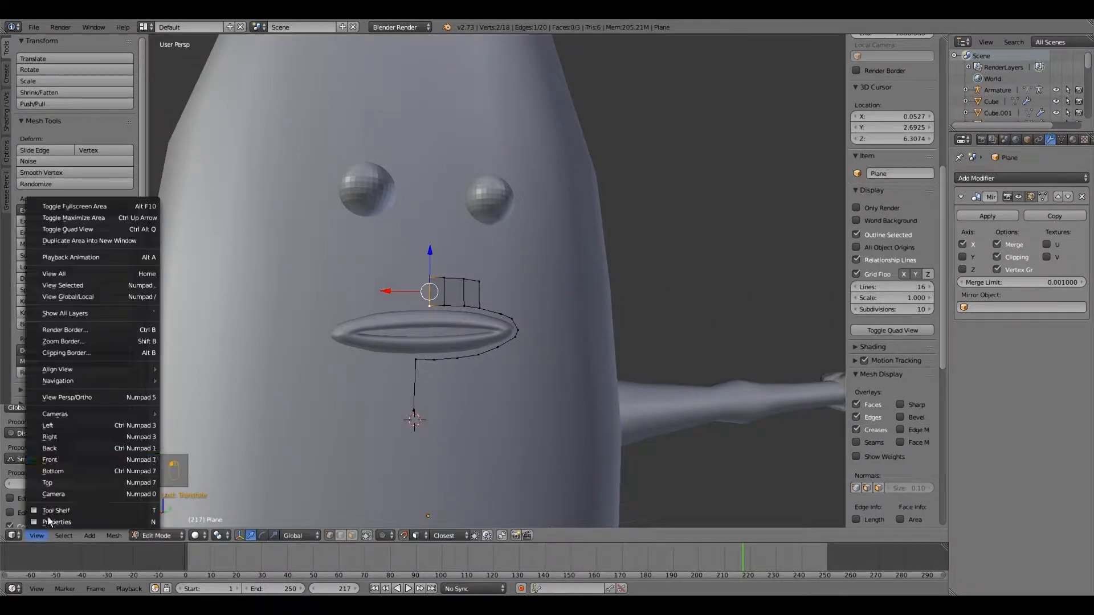
left_click(89, 298)
mouse_move(383, 300)
middle_mouse_down()
mouse_move(359, 403)
mouse_move(368, 313)
middle_mouse_up()
left_click(456, 198)
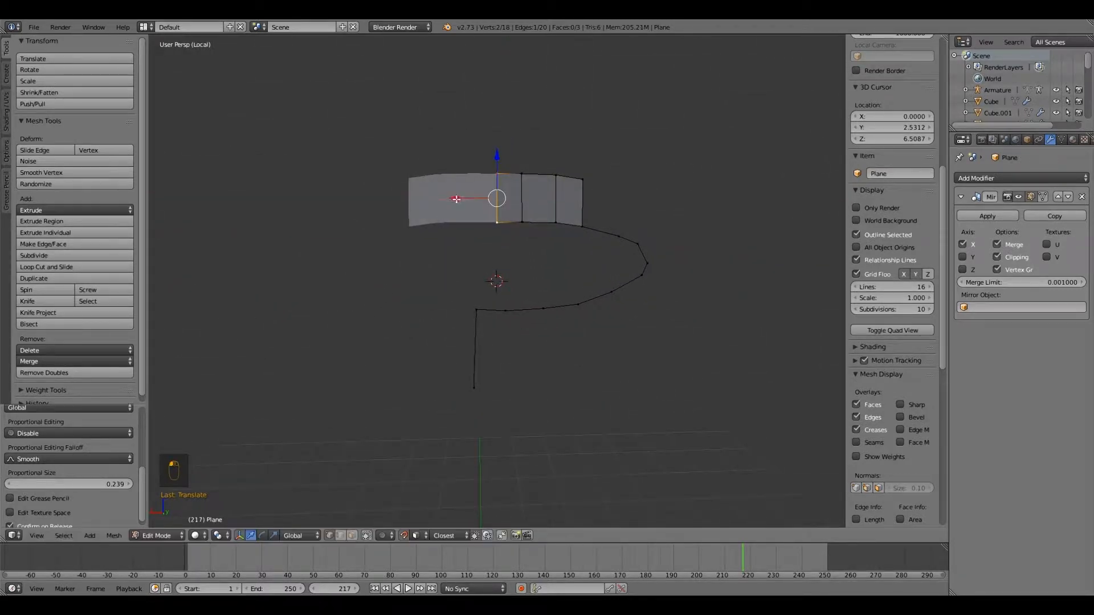
left_click(37, 536)
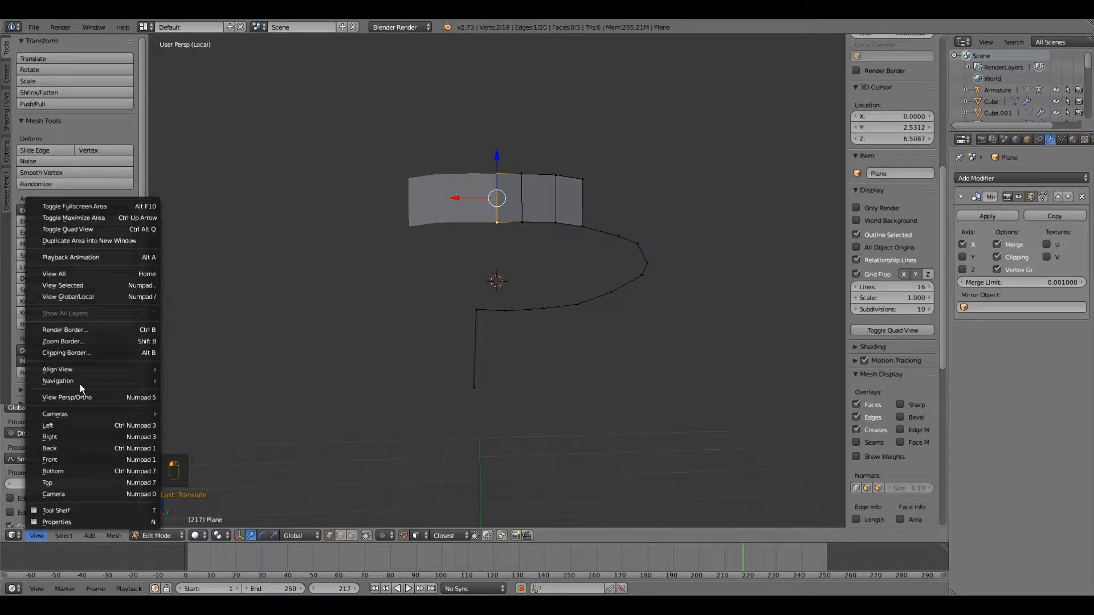
left_click(89, 295)
middle_click_drag(296, 332, 293, 322)
scroll(274, 399, "down", 8)
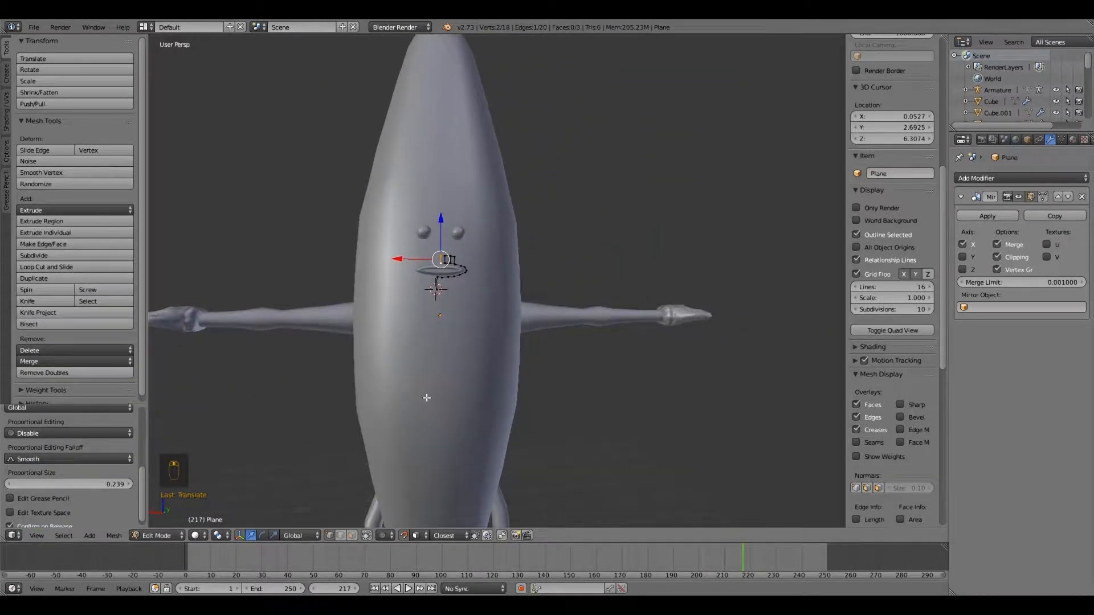
Select the two vertices of the vertical edge below the lower lip's centre and delete them.
scroll(437, 374, "up", 4)
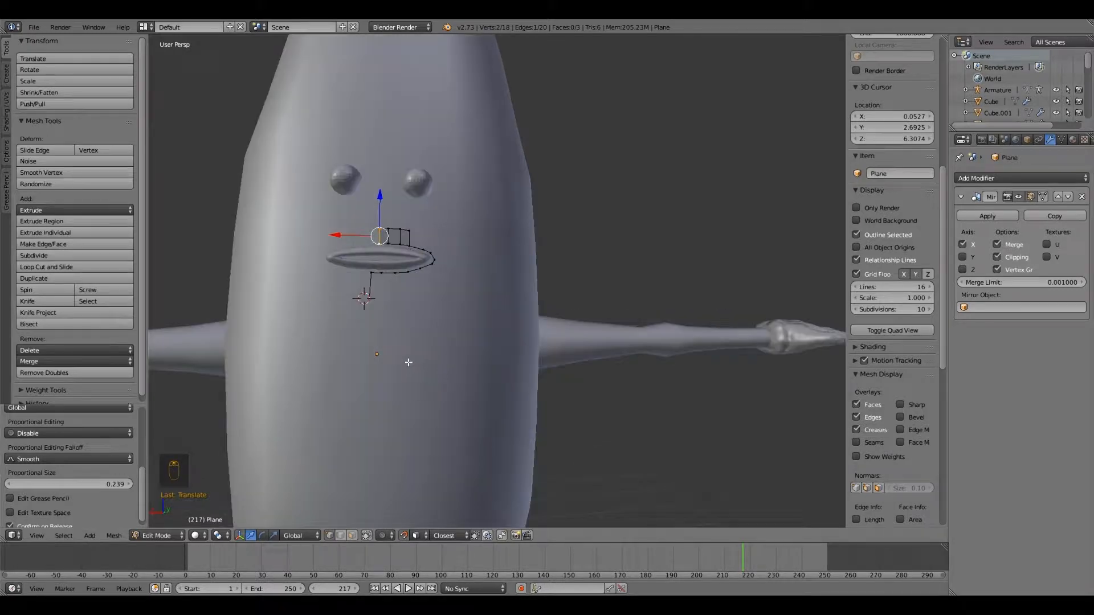
scroll(402, 368, "up", 3)
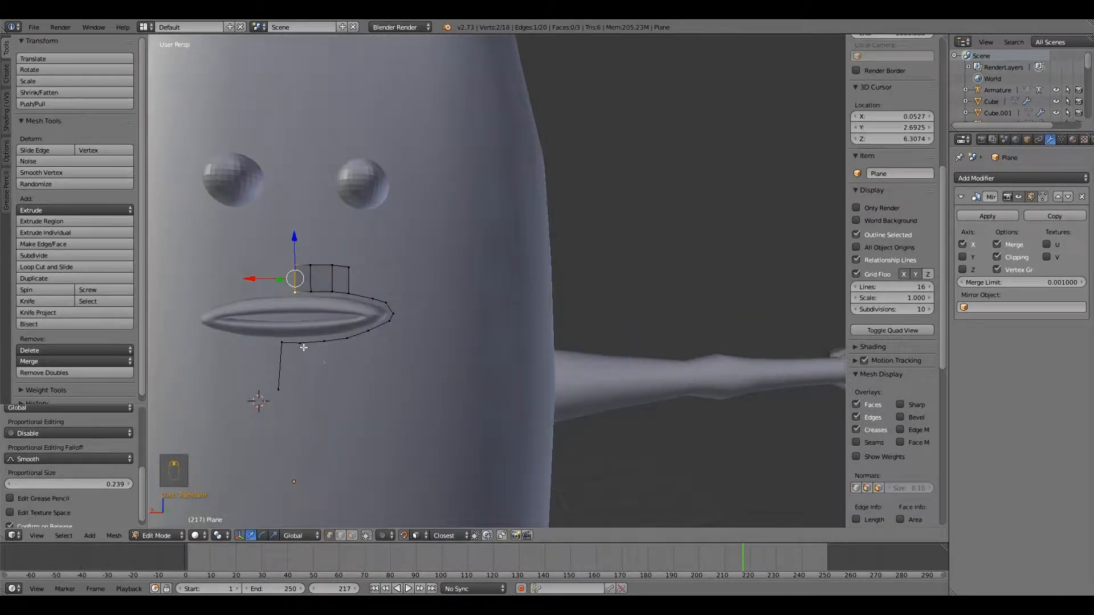
middle_click_drag(376, 357, 403, 356, "shift")
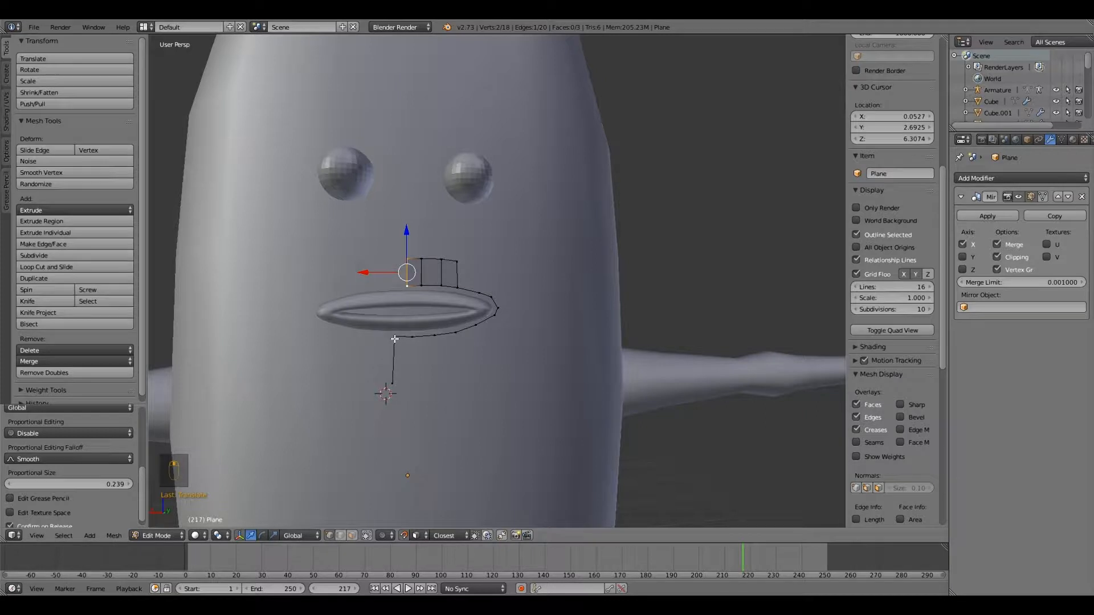
right_click(395, 340)
right_click(392, 383, "shift")
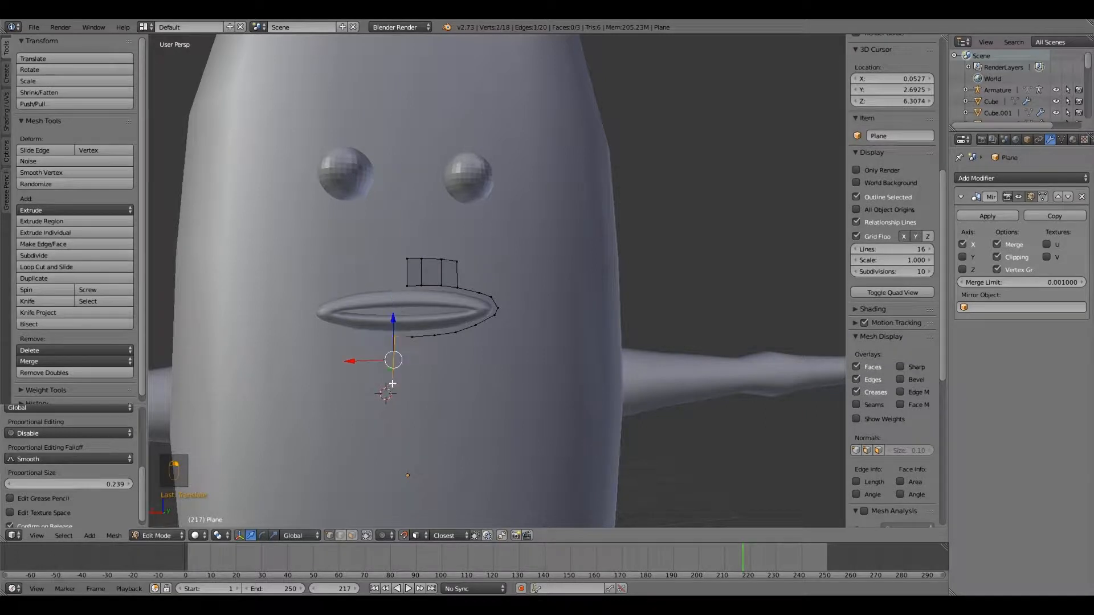
key("x")
left_click(332, 401)
Select the four vertices below the lower lip nearest the centre and extrude them down into a strip of faces.
right_click(412, 337)
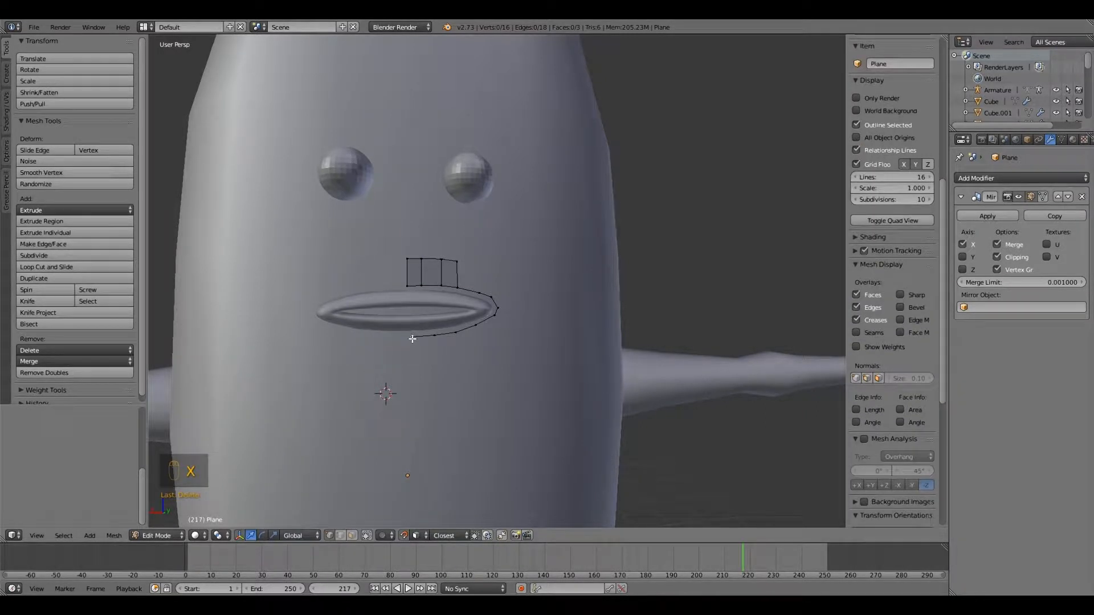
right_click(435, 339, "shift")
right_click(455, 337, "shift")
right_click(478, 327, "shift")
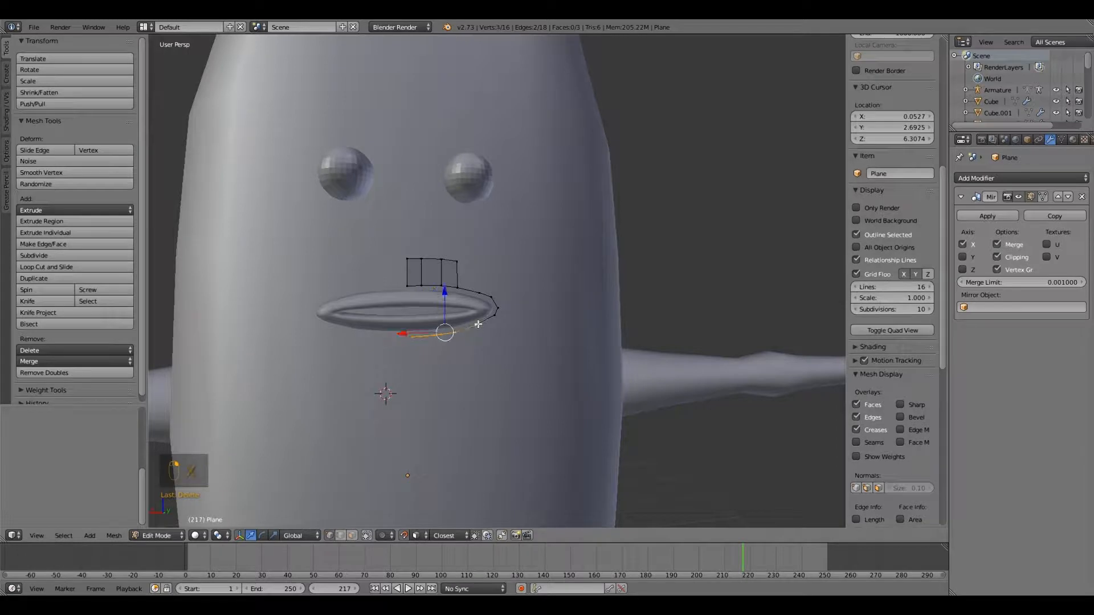
key("e")
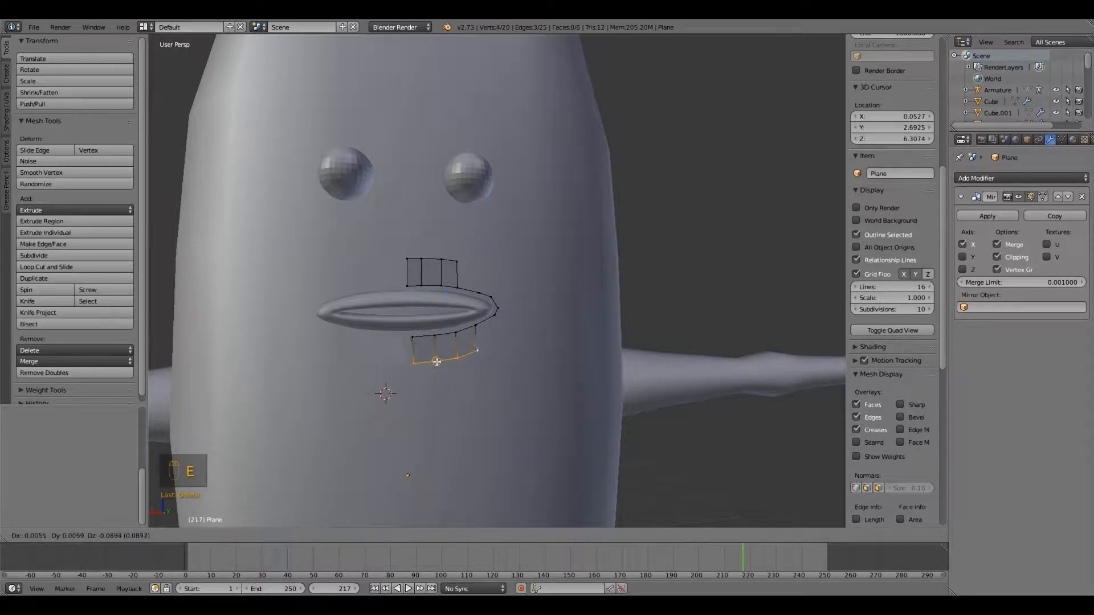
left_click(437, 361)
Move the lower strip's inner edge and the edge beside it slightly towards the mouth's centre along the X axis.
right_click(411, 338)
right_click(413, 362, "shift")
left_click_drag(367, 354, 365, 353)
right_click(436, 336)
right_click(437, 362, "shift")
key("g")
key("x")
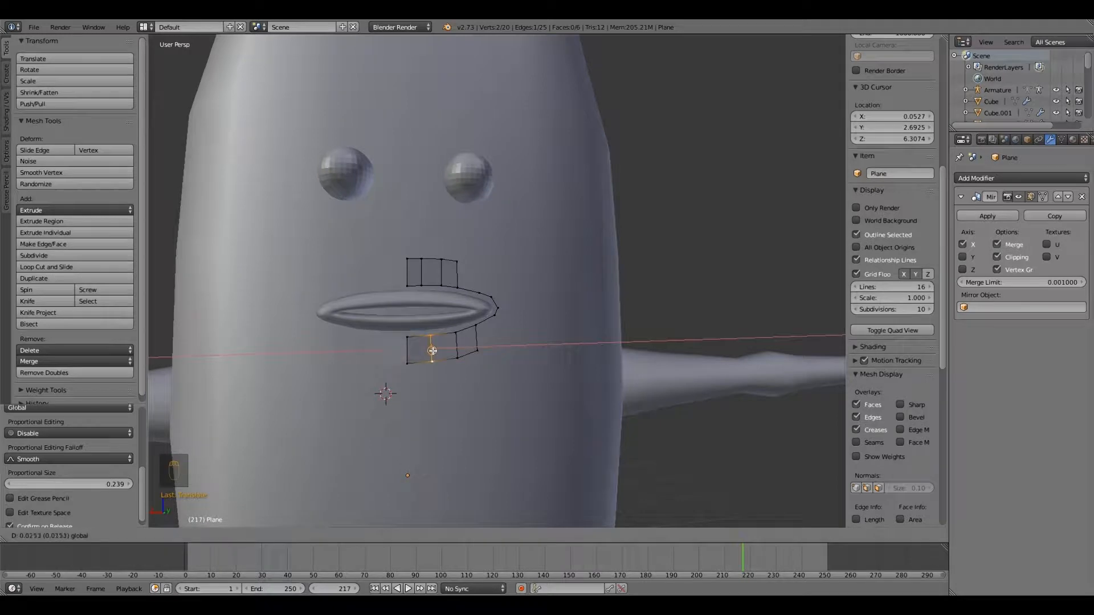
left_click(431, 350)
Move the outline vertex between the upper strip and the mouth corner slightly towards the strip.
middle_click_drag(431, 351, 413, 365)
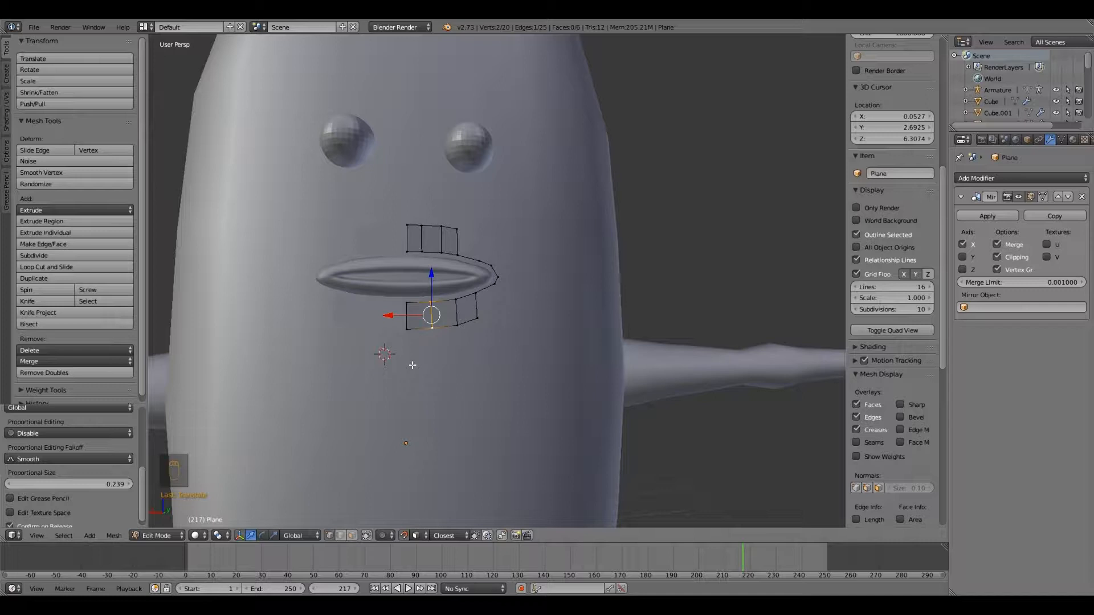
right_click(479, 260)
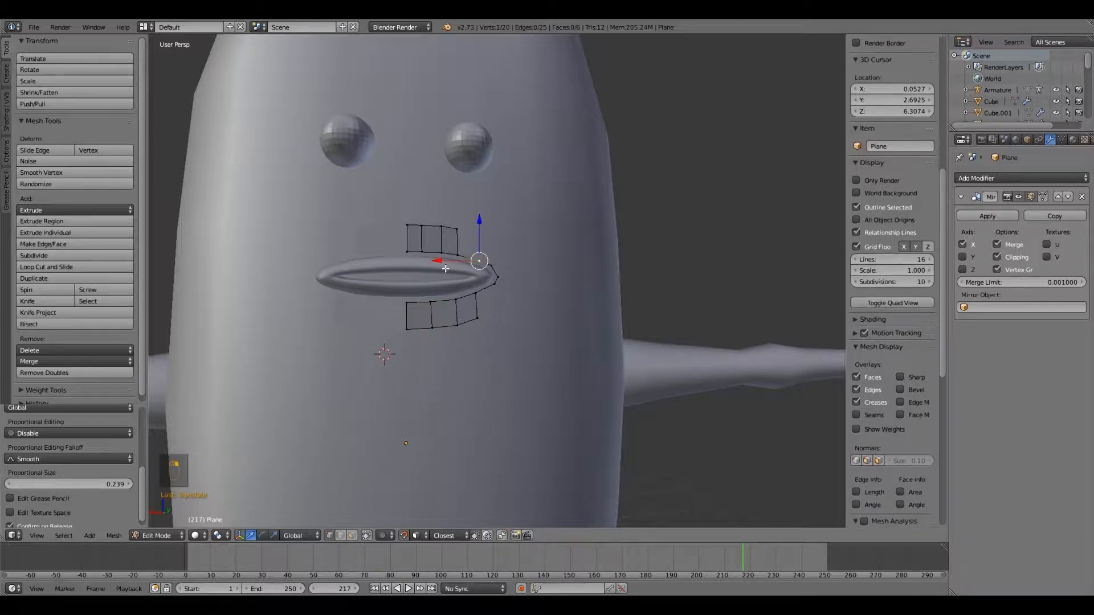
key("g")
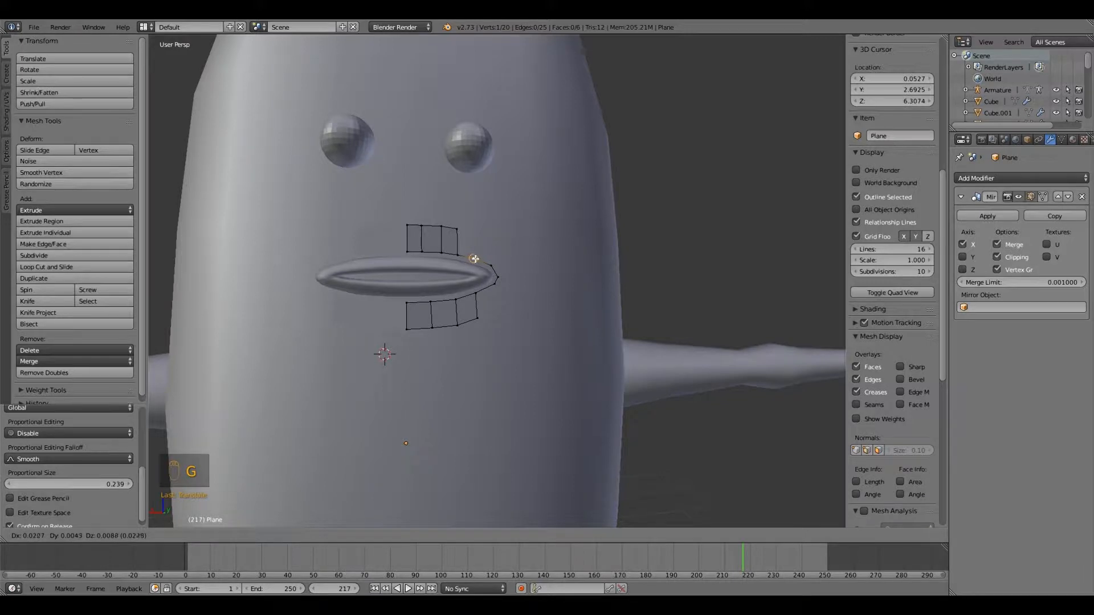
left_click(474, 258)
Extrude the outline edge just outside the upper strip three times down over the upper lip to form a column of three faces.
scroll(466, 269, "up", 5)
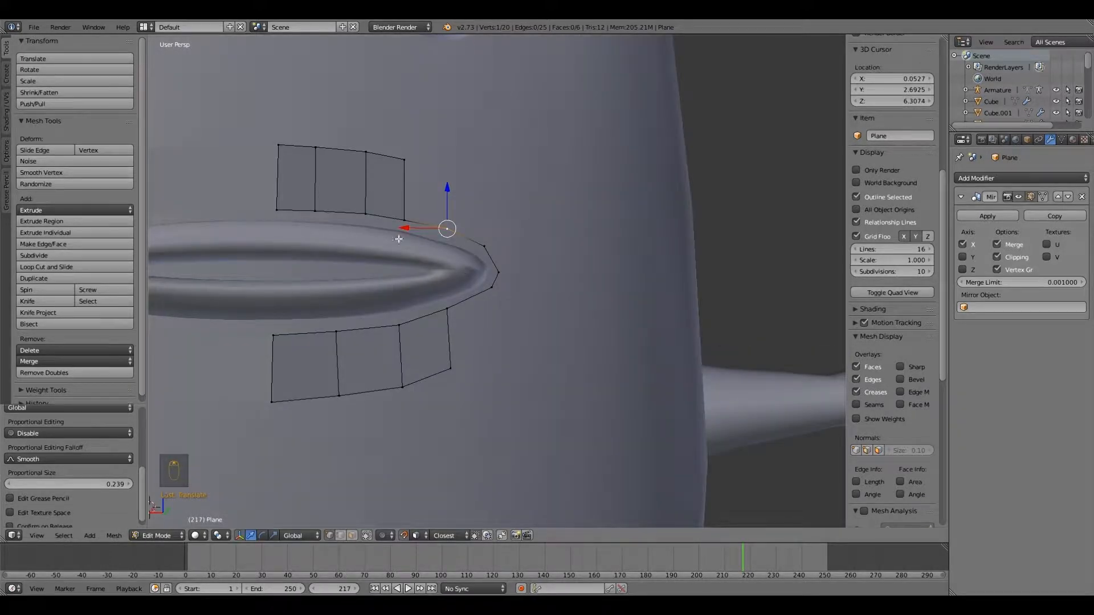
right_click(405, 220, "shift")
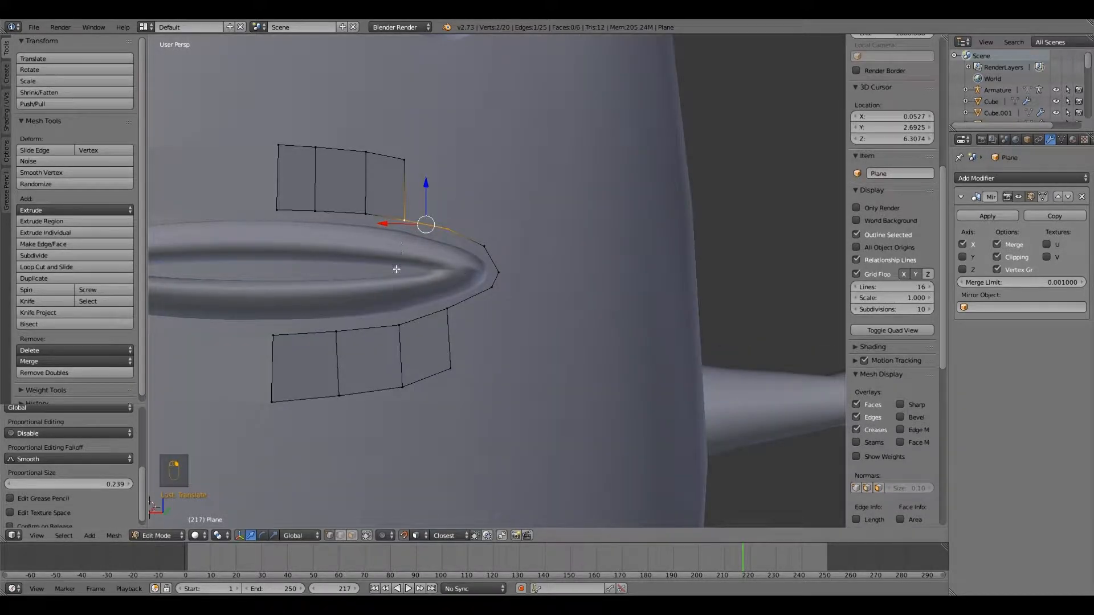
key("e")
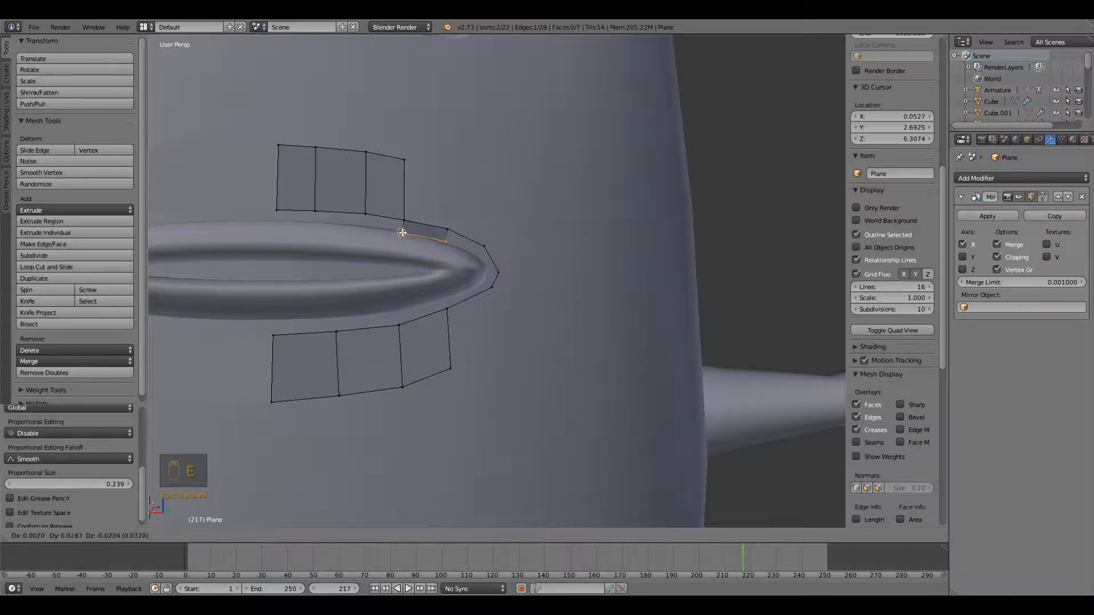
left_click(403, 235)
middle_click_drag(449, 247, 445, 250)
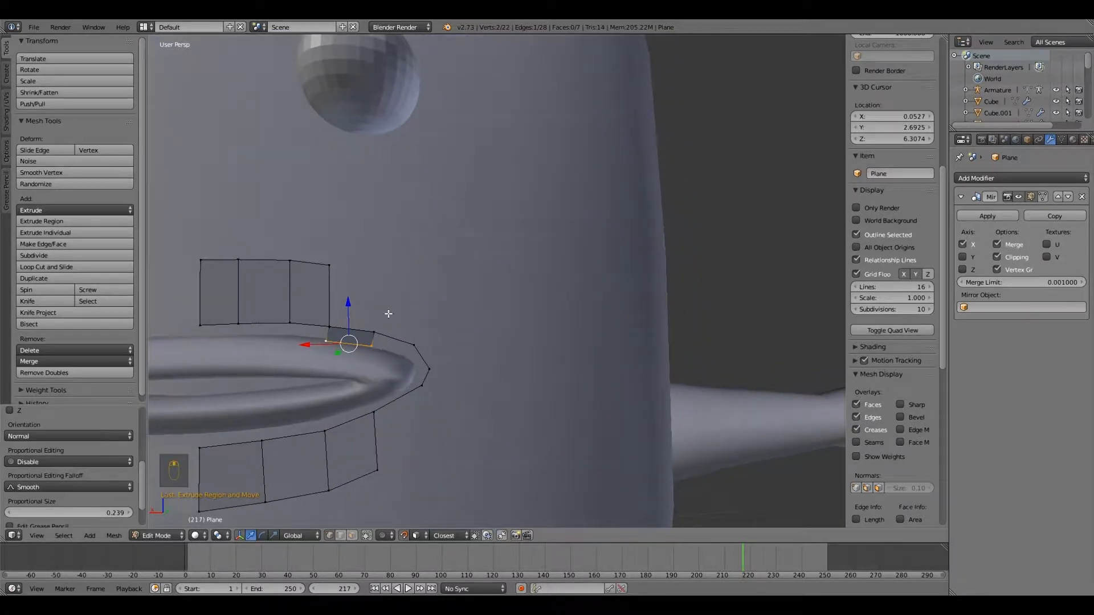
key("e")
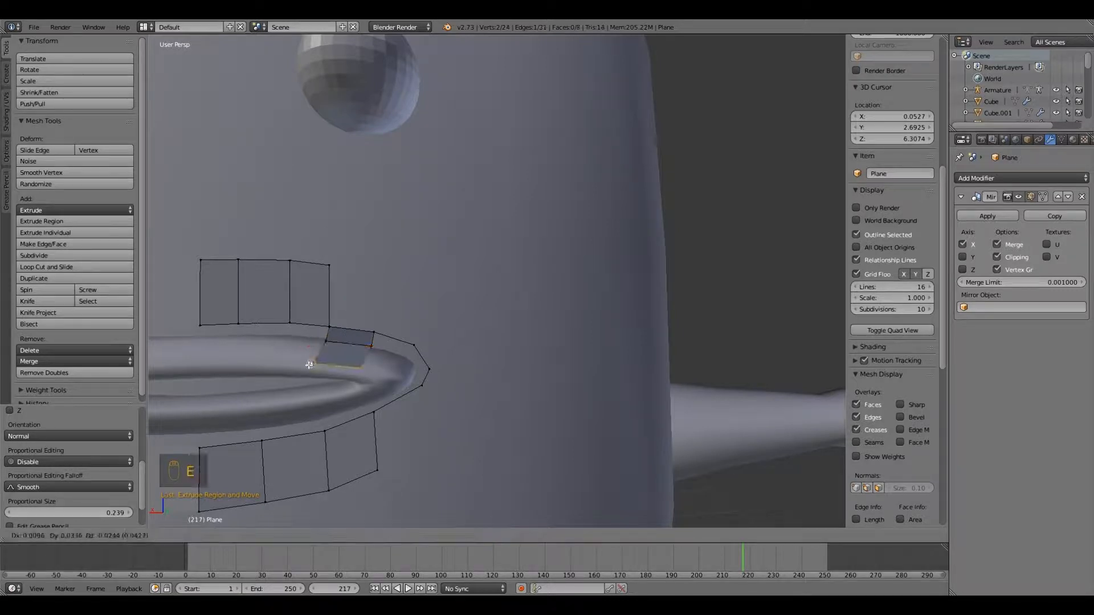
left_click(320, 357)
middle_click_drag(314, 388, 331, 360)
key("e")
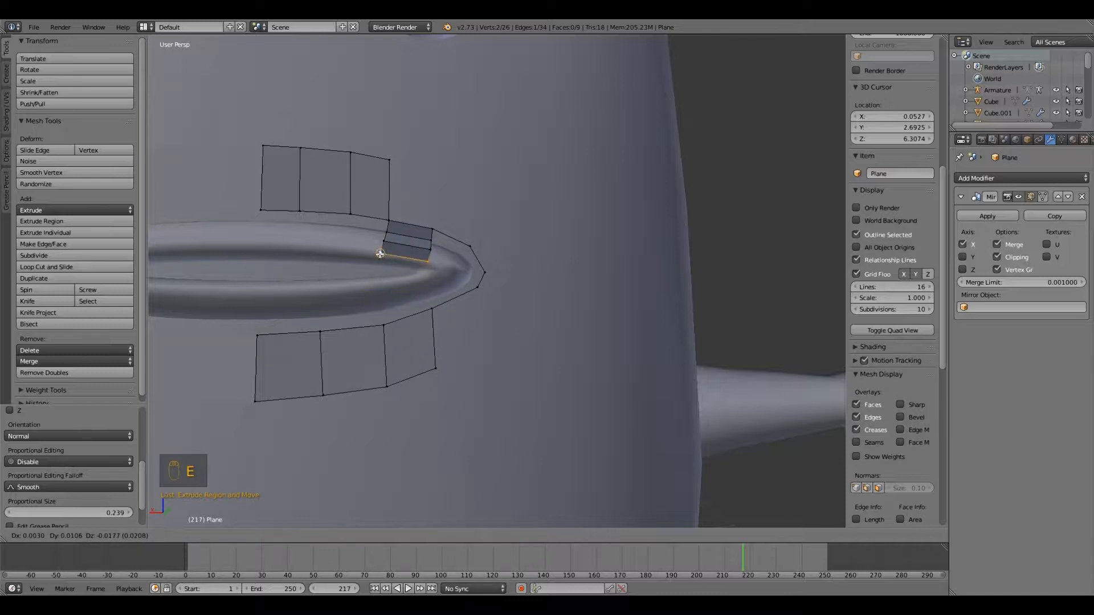
left_click(380, 251)
Extrude the upper strip's middle bottom edge three times down over the upper lip to form a second column of three faces.
right_click(387, 239)
right_click(386, 240, "shift")
right_click(352, 215)
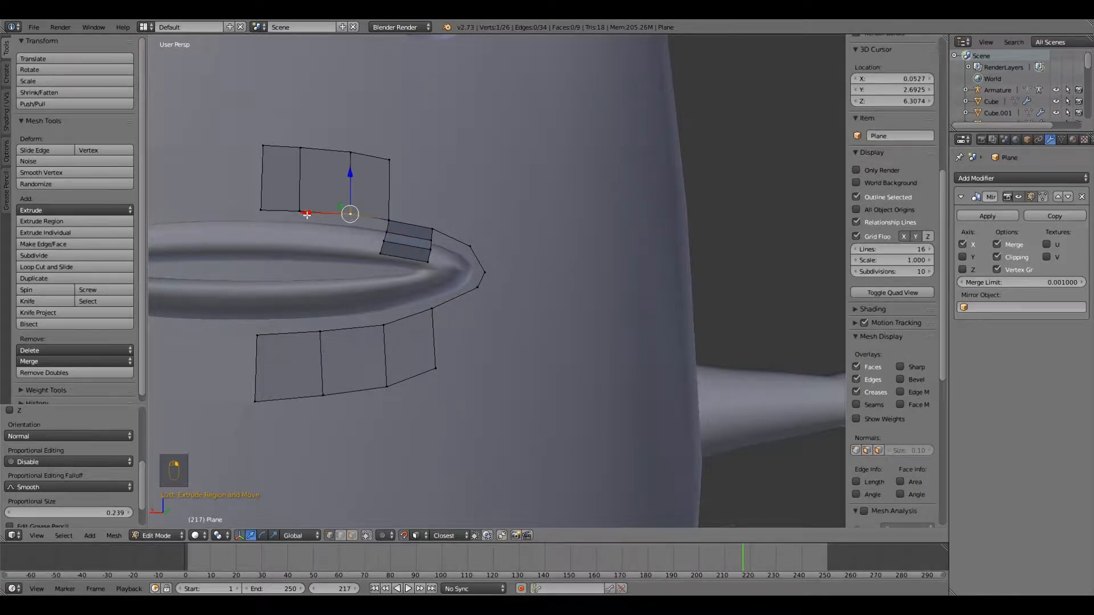
right_click(302, 211, "shift")
key("e")
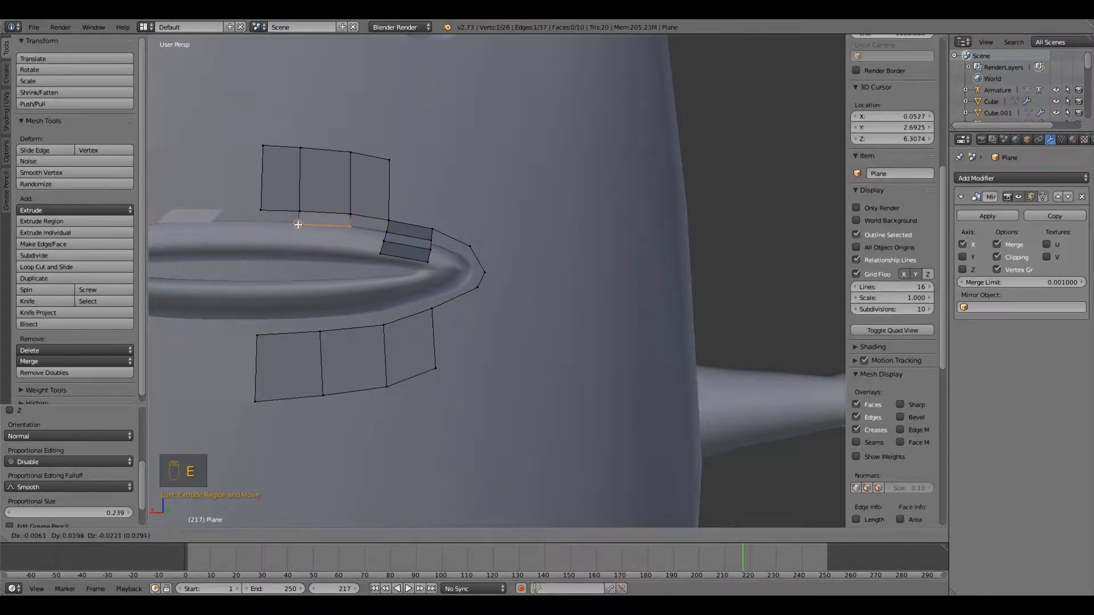
left_click(298, 225)
key("e")
left_click(296, 234)
key("e")
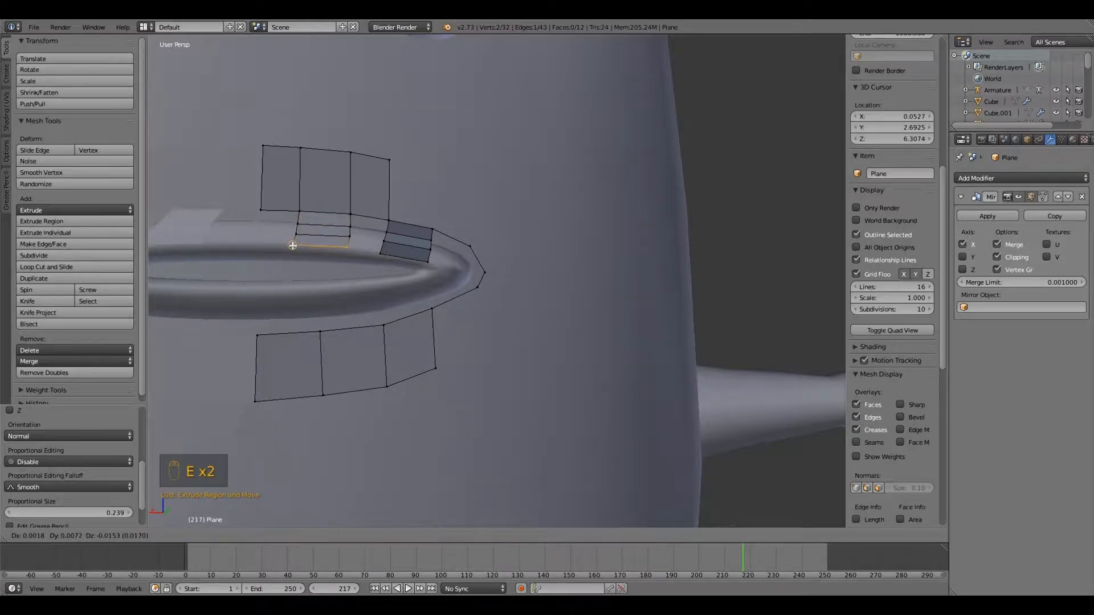
left_click(293, 246)
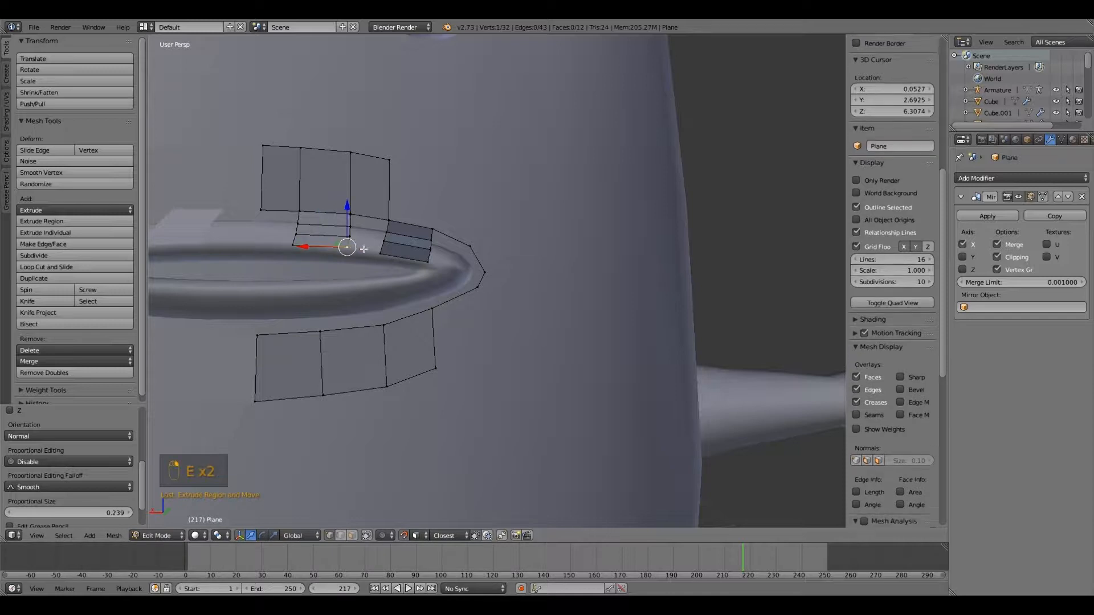
Fill the gap between the two face columns on the upper lip with three connecting faces.
right_click(387, 242, "shift")
right_click(353, 242, "shift")
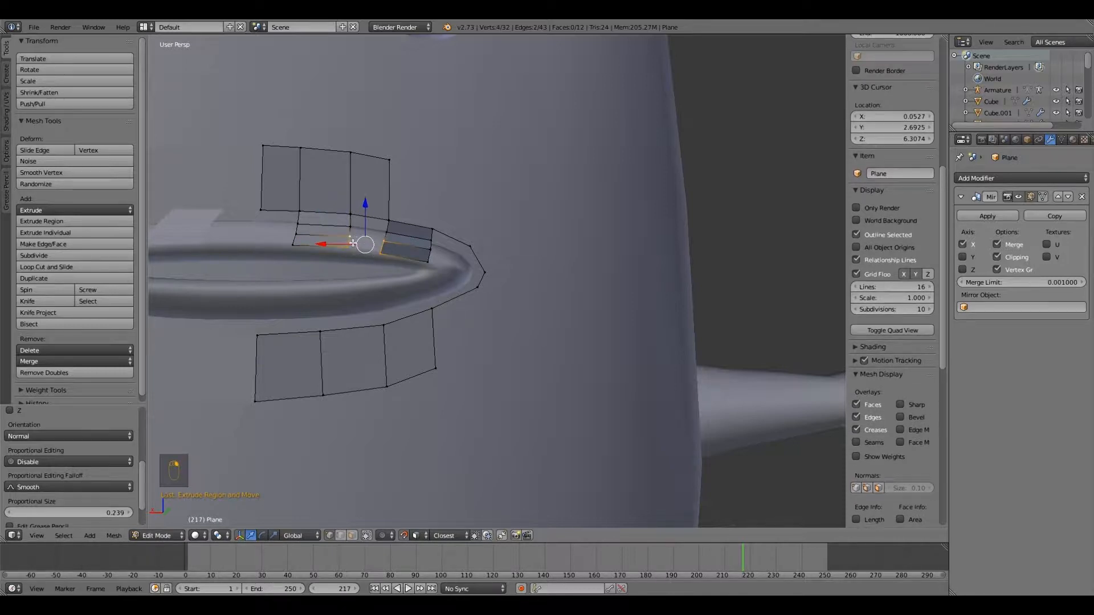
key("f")
right_click(382, 229)
right_click(349, 235, "alt")
key("f")
right_click(351, 216)
right_click(350, 226, "shift")
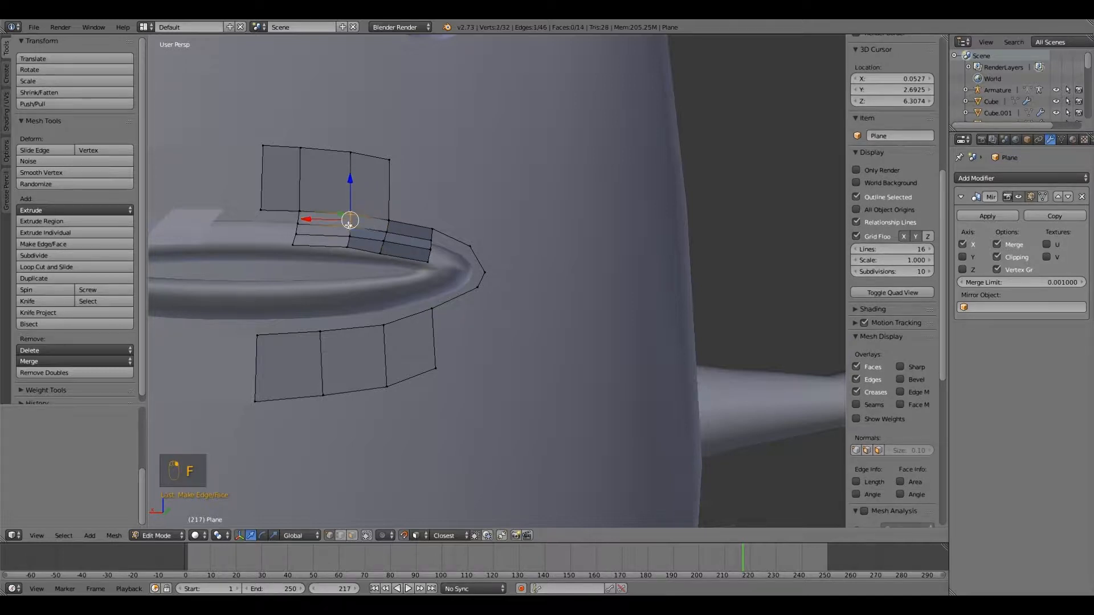
right_click(384, 230, "shift")
right_click(385, 222, "shift")
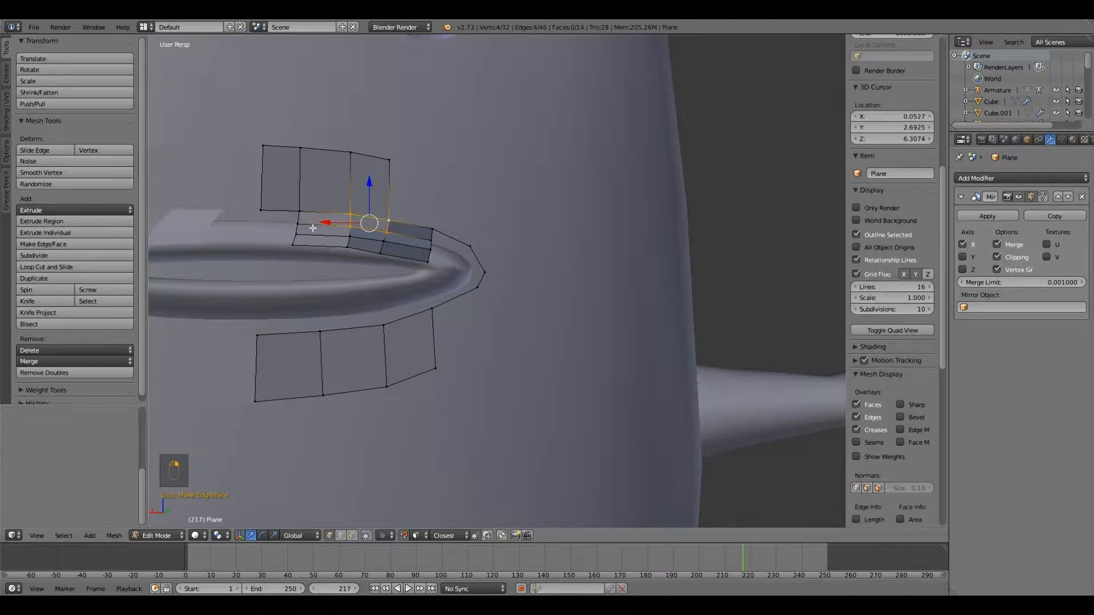
key("f")
Select the four bottom vertices of the upper-lip faces and shift them slightly down along Z and along X.
right_click(293, 244)
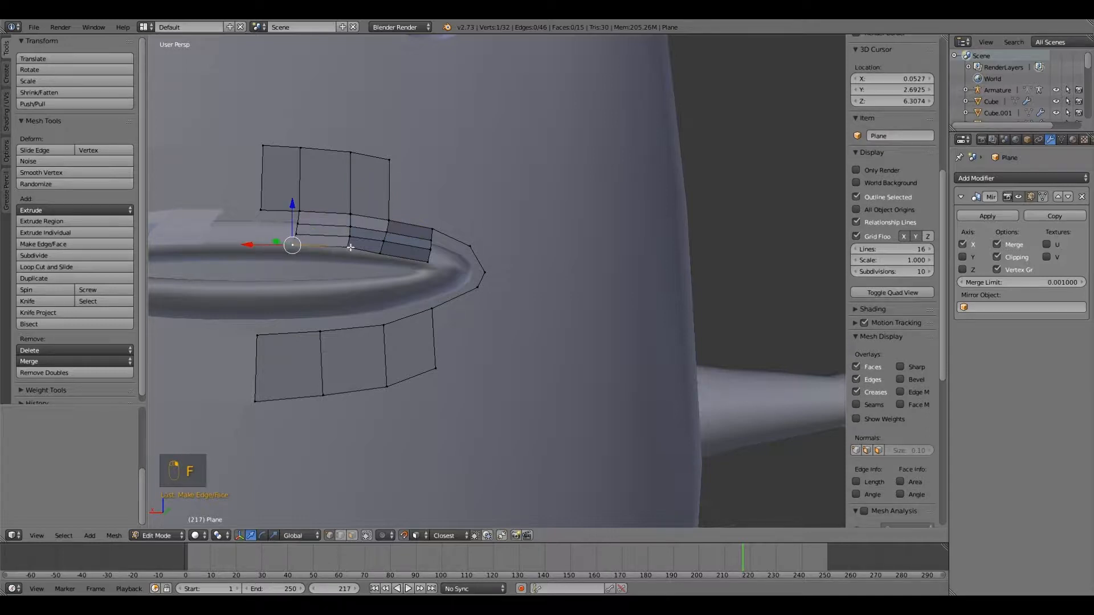
right_click(350, 247, "shift")
right_click(380, 253, "shift")
right_click(425, 261, "shift")
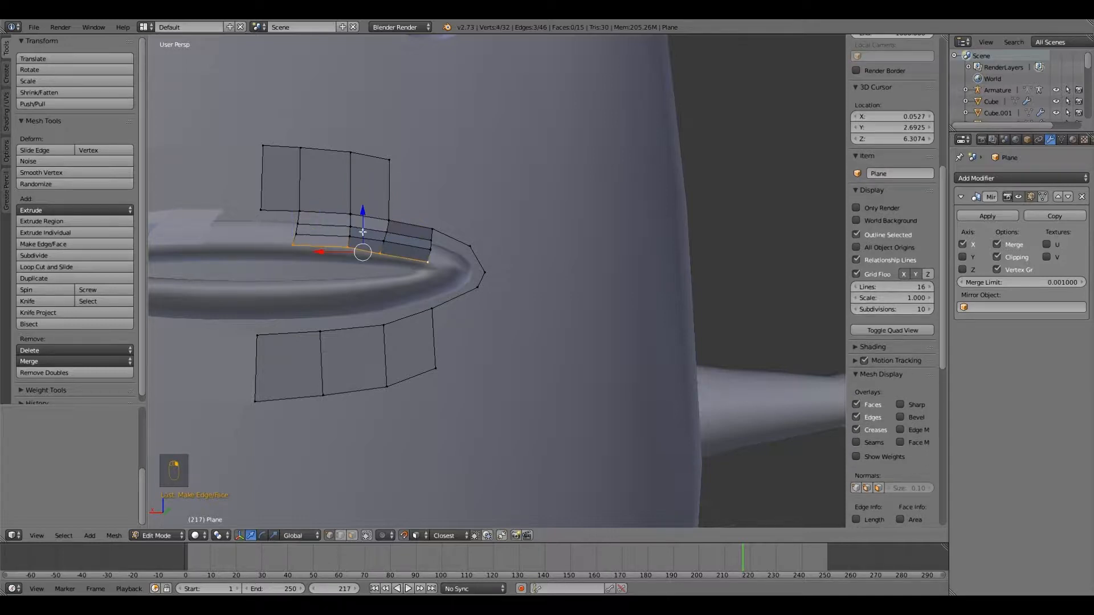
left_click_drag(363, 215, 351, 250)
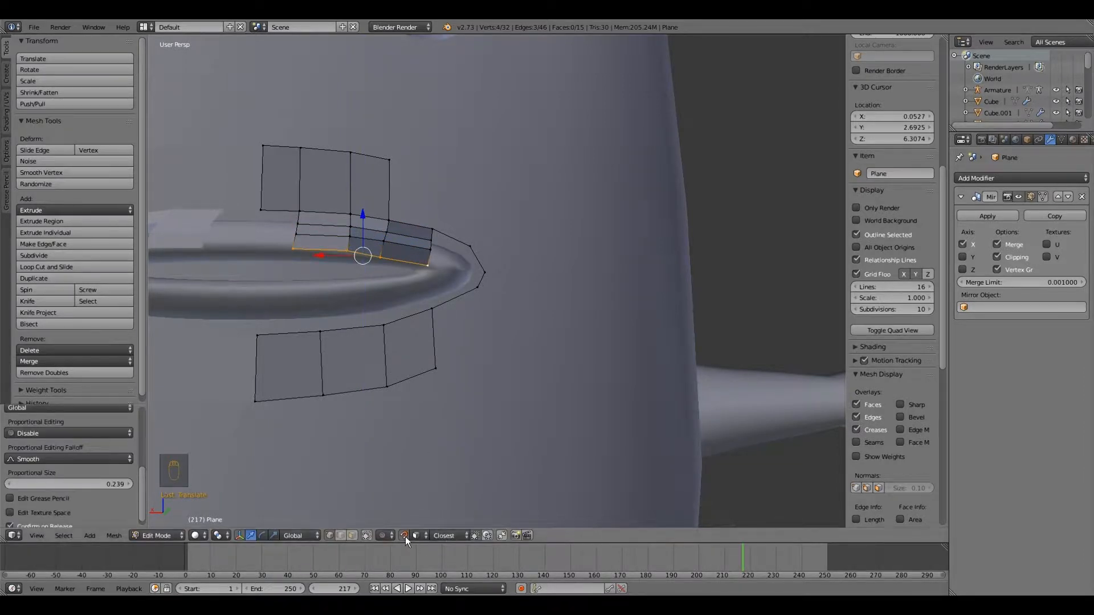
left_click_drag(324, 257, 327, 259)
Lower the selected bottom row of the upper-lip faces a little further along the Z axis.
scroll(339, 284, "down", 5)
middle_click_drag(351, 284, 351, 265)
middle_click_drag(353, 340, 377, 347)
middle_click_drag(394, 336, 394, 373)
scroll(393, 374, "up", 8)
scroll(393, 373, "down", 8)
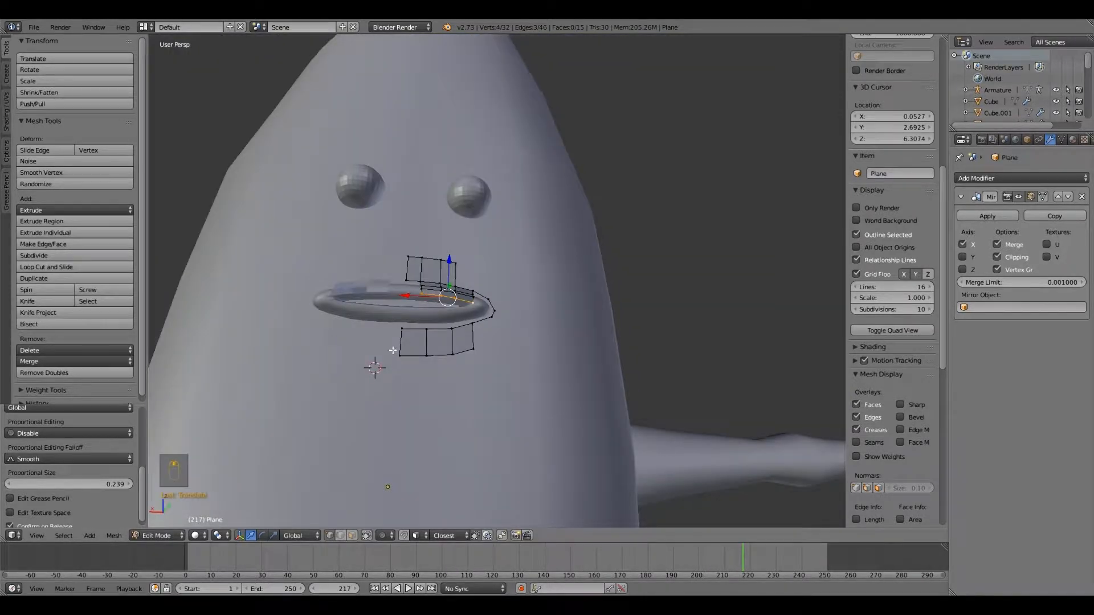
middle_click_drag(397, 333, 399, 399)
scroll(387, 392, "up", 6)
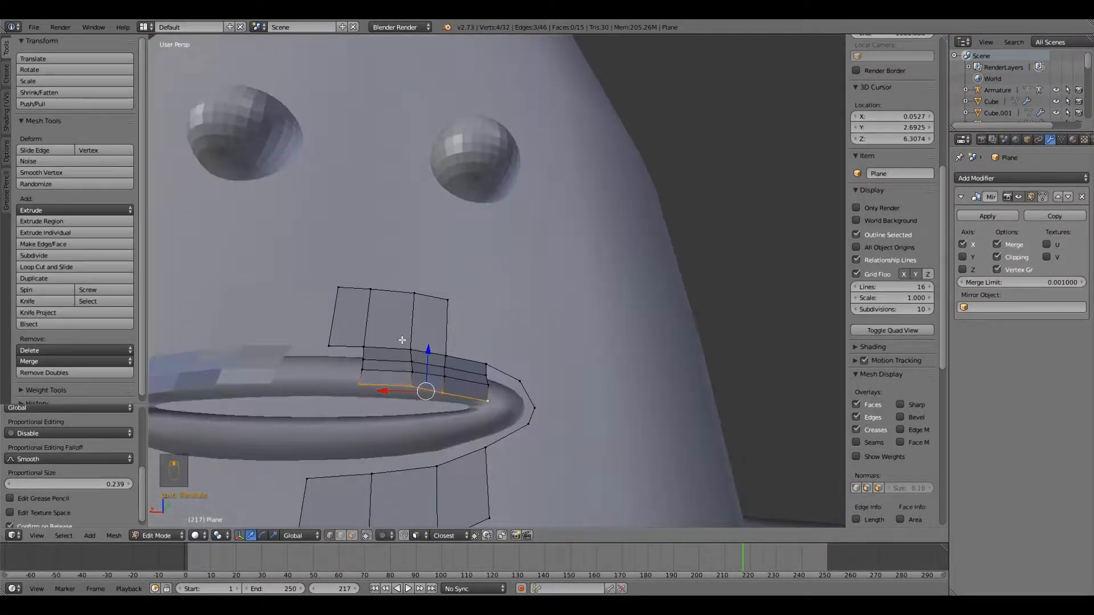
left_click_drag(426, 354, 424, 363)
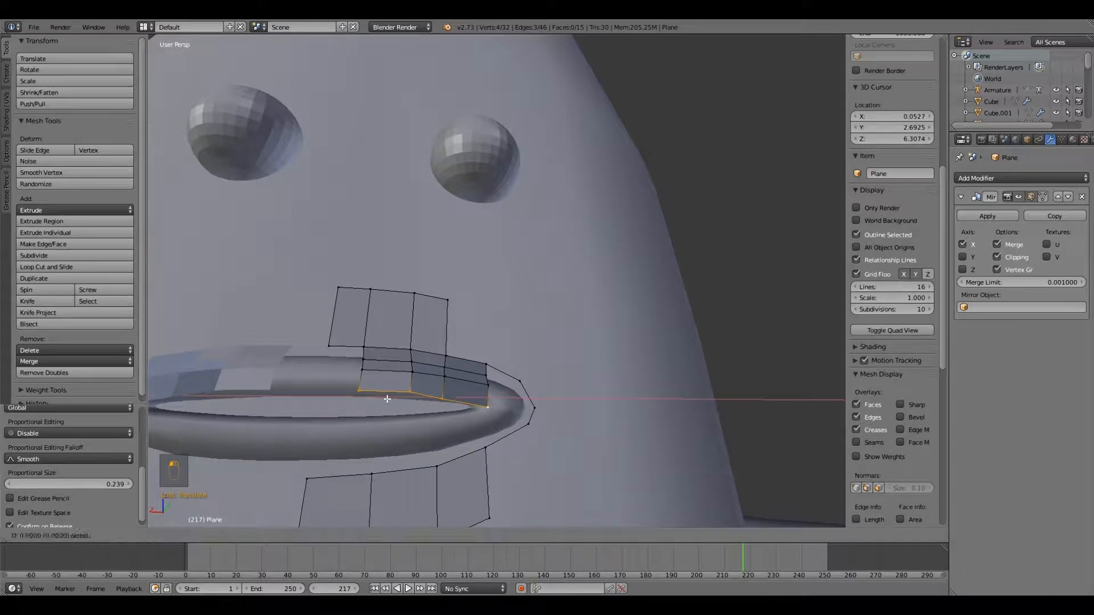
Reposition the four bottom vertices of the upper-lip faces one by one to follow the lip's inner edge.
right_click(467, 410)
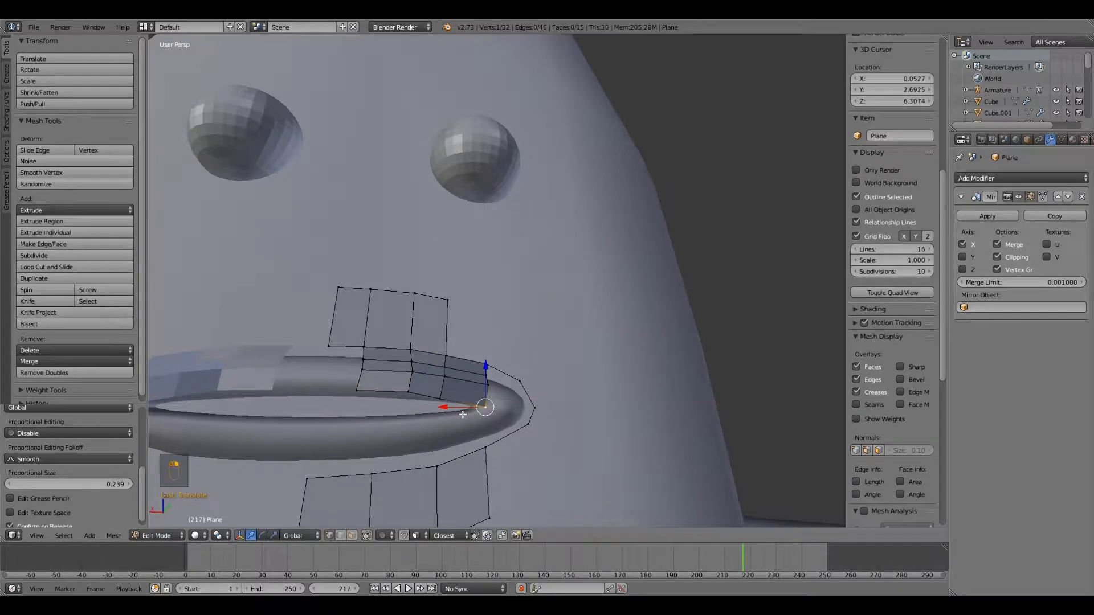
key("g")
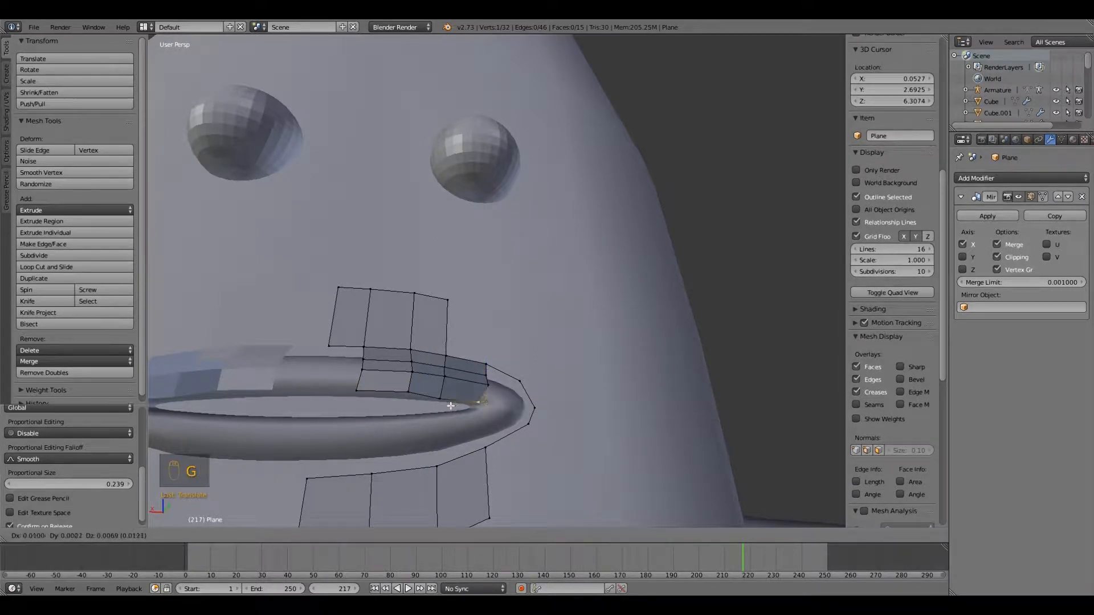
left_click(438, 396)
right_click(438, 396)
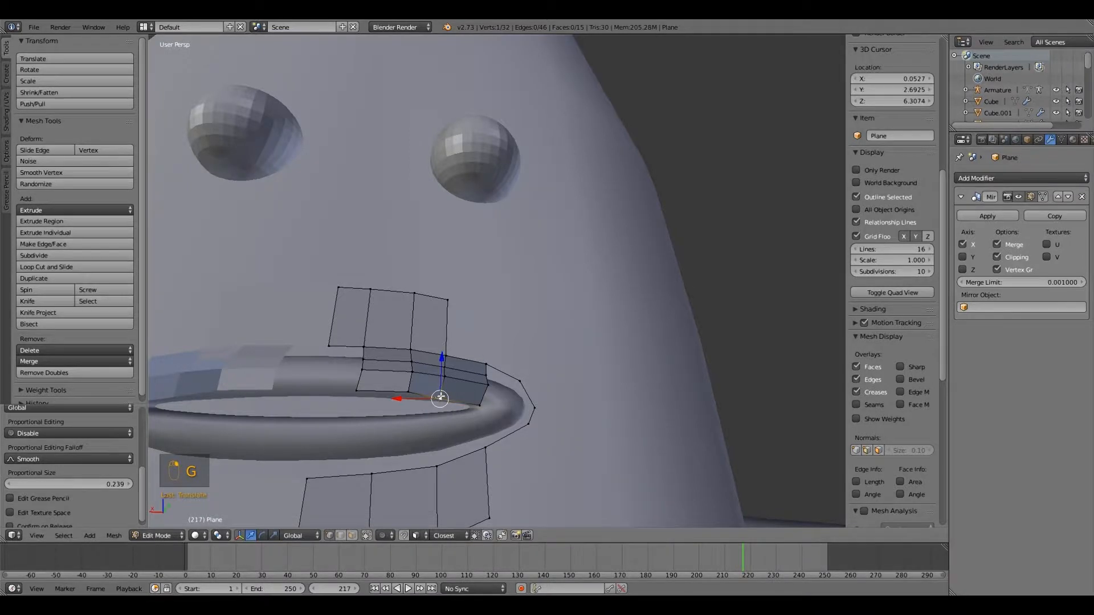
key("g")
left_click(443, 394)
right_click(409, 395)
key("g")
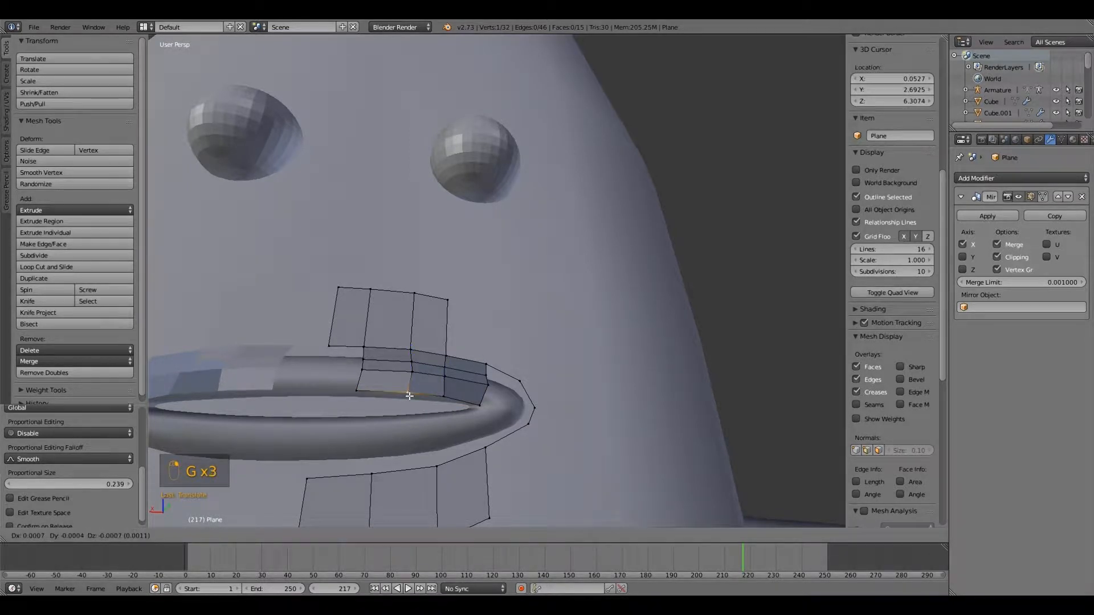
left_click(409, 397)
right_click(356, 392)
key("g")
left_click(356, 392)
Adjust the two middle bottom vertices and the innermost bottom vertex of the upper-lip faces along the lip's inner edge.
left_click(403, 535)
right_click(406, 393)
right_click(445, 396, "shift")
key("g")
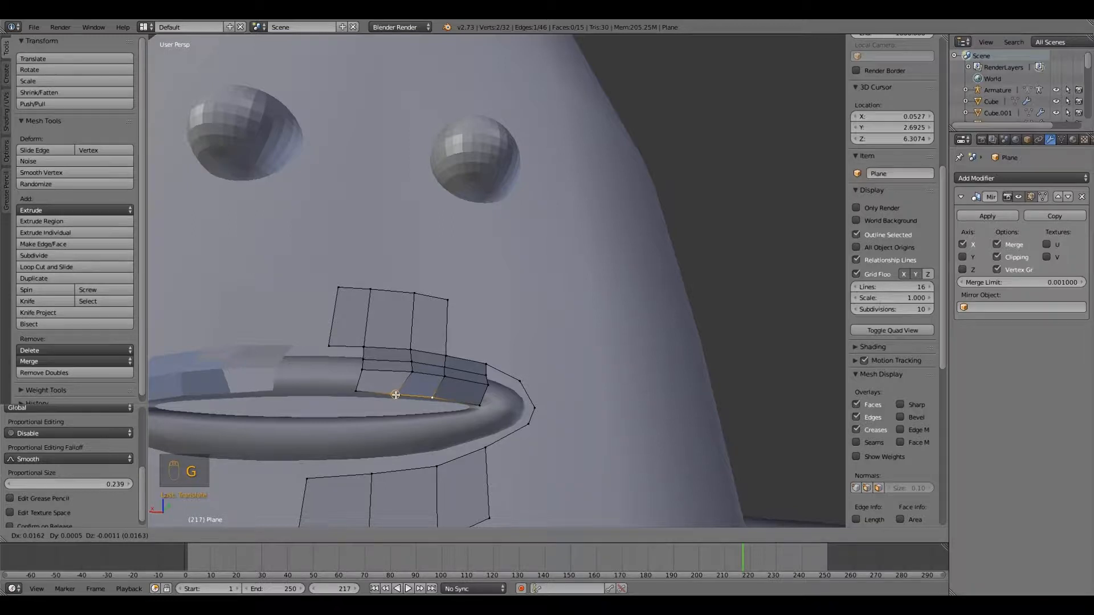
left_click(356, 392)
key("g")
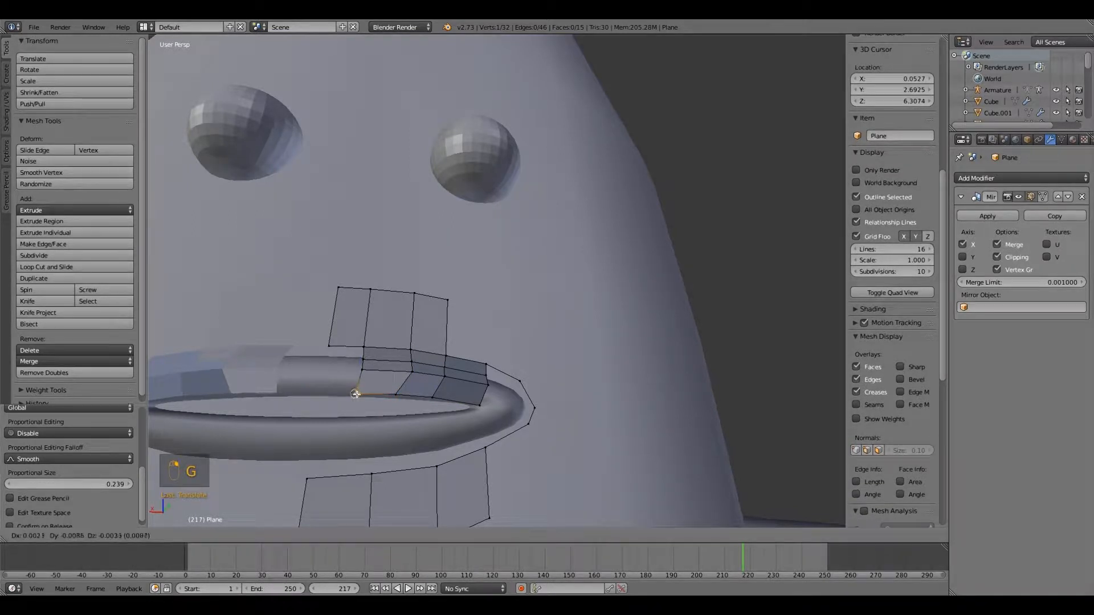
left_click(396, 394)
key("g")
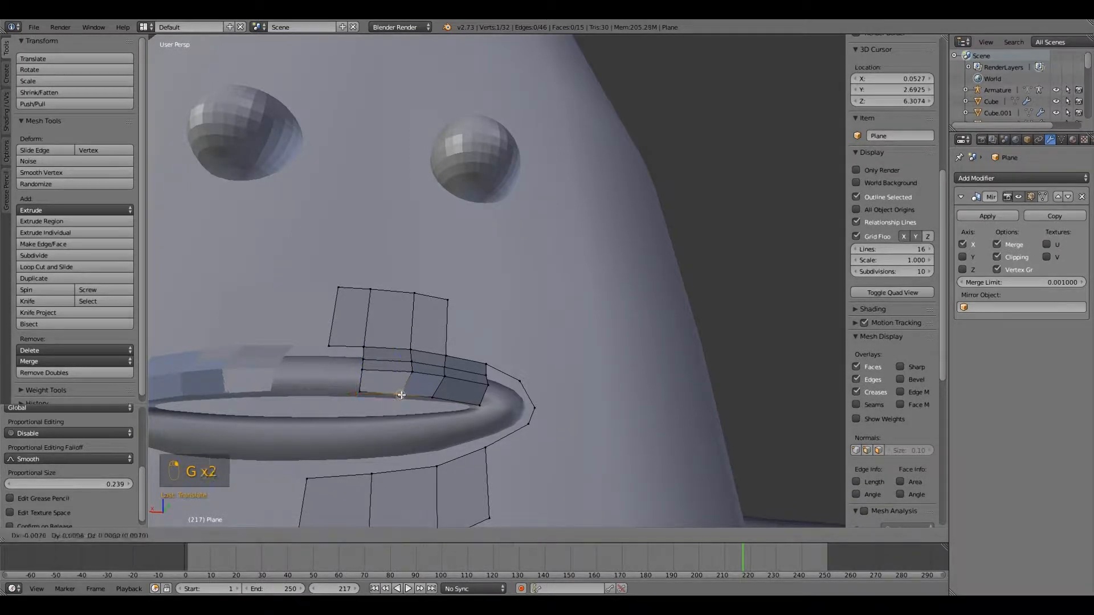
left_click(406, 394)
Shift the two outermost bottom vertices of the upper-lip faces to even out their spacing along the lip.
right_click(432, 397)
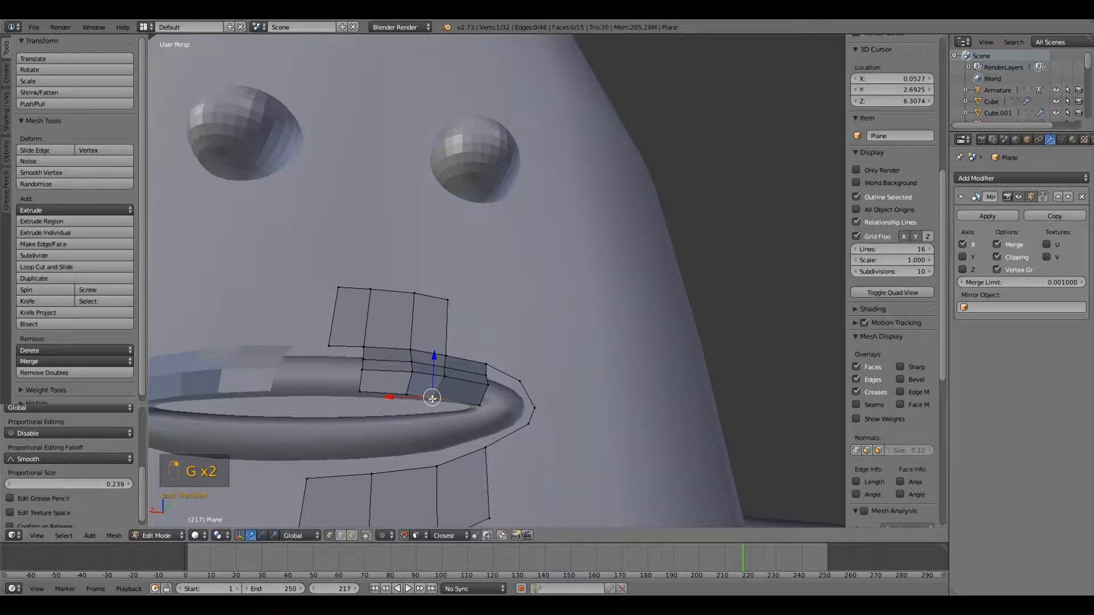
key("g")
left_click(439, 399)
right_click(478, 404)
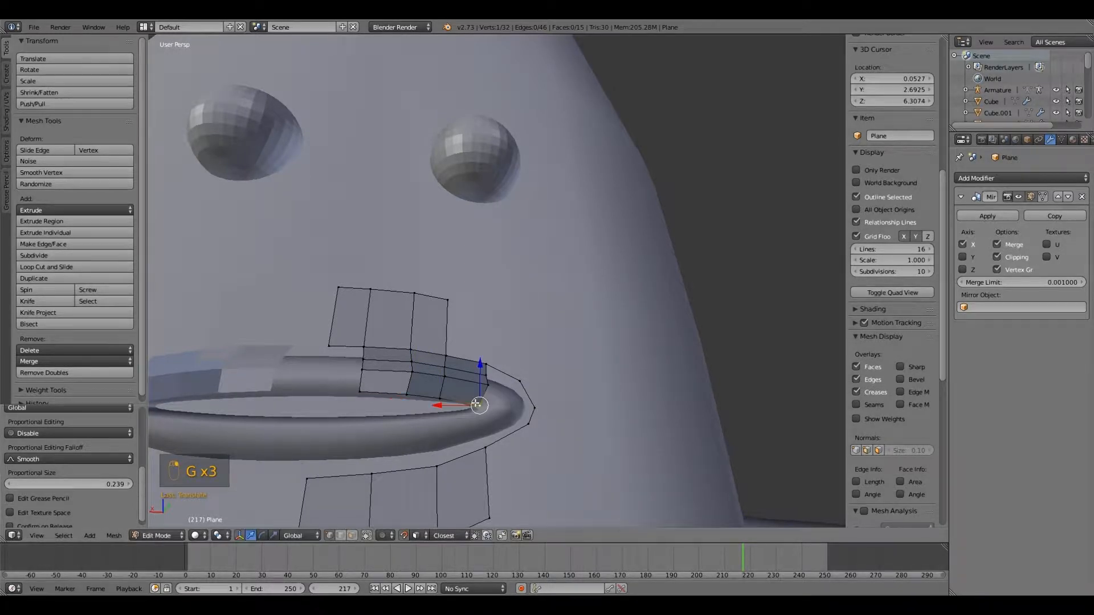
key("g")
left_click(474, 403)
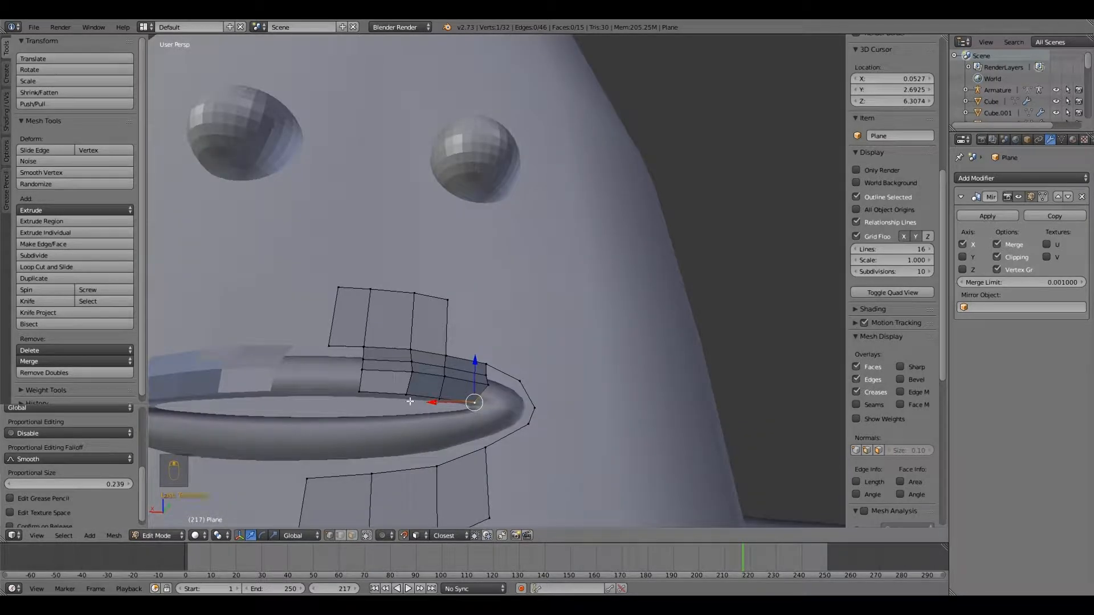
Select the three vertices on the inner side of the upper-lip faces and extrude them to the mirror centre line.
key("KP_3")
middle_click_drag(546, 414, 422, 385, "shift")
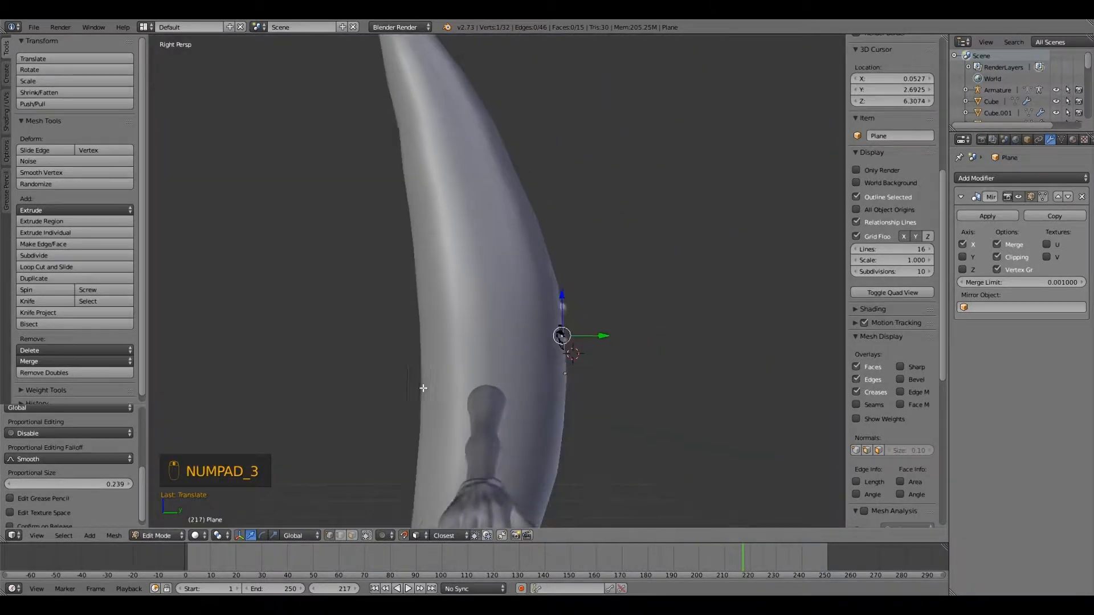
scroll(422, 385, "up", 5)
middle_click_drag(489, 392, 372, 314)
scroll(349, 324, "up", 2)
scroll(336, 307, "up", 1)
right_click(398, 386)
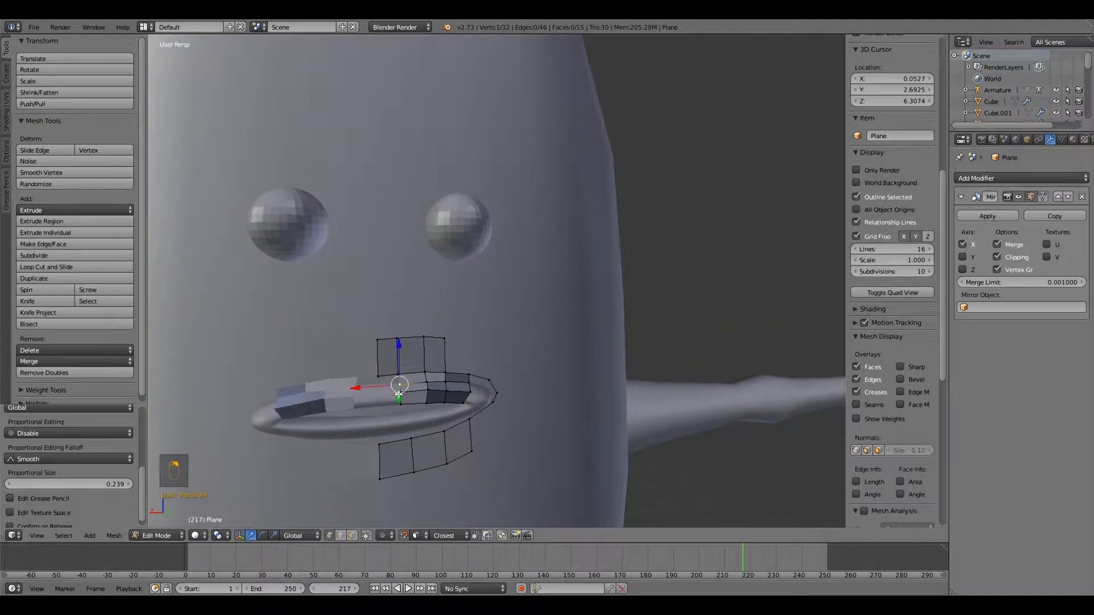
right_click(402, 403, "shift")
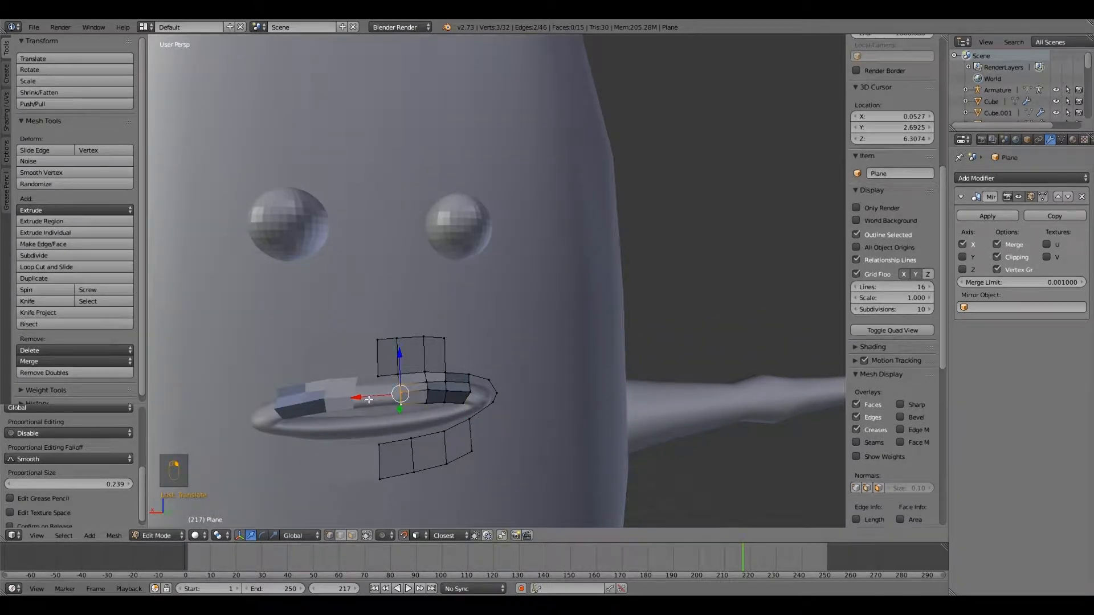
key("e")
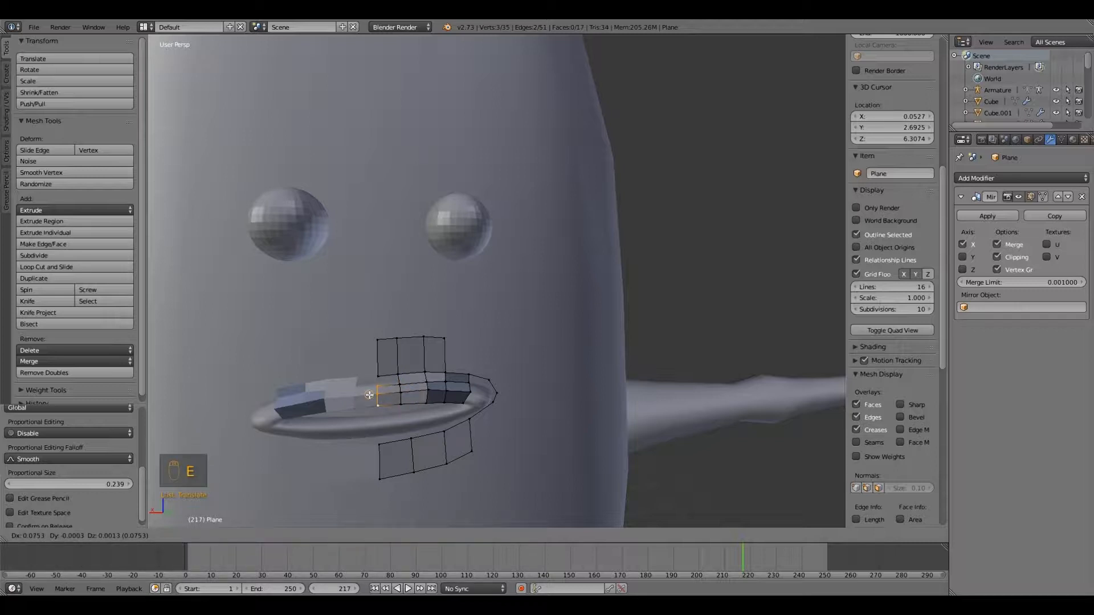
left_click(370, 396)
Fill the gap between the new centre faces on the upper lip and the faces above them.
right_click(378, 382)
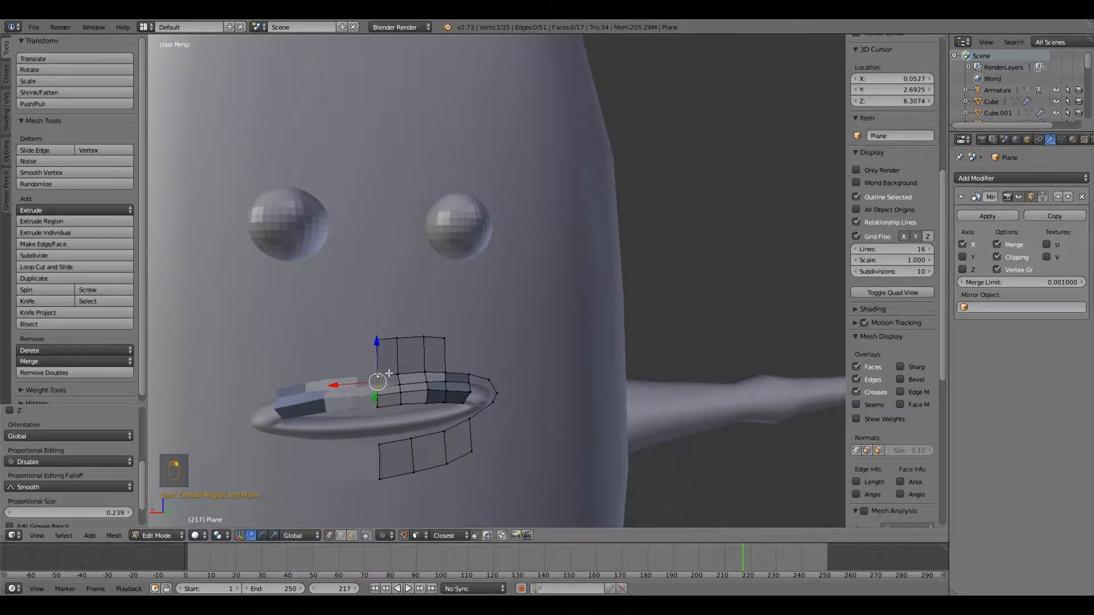
right_click(397, 375, "shift")
right_click(398, 384, "shift")
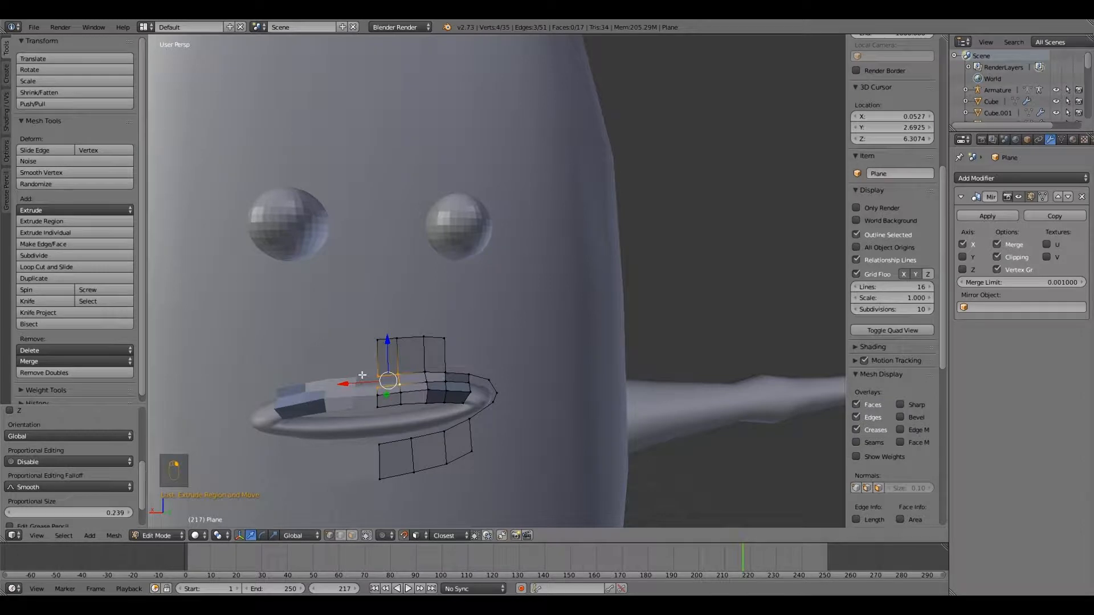
key("f")
Select the four top vertices of the faces below the mouth and extrude them up onto the lower lip.
scroll(361, 375, "down", 3)
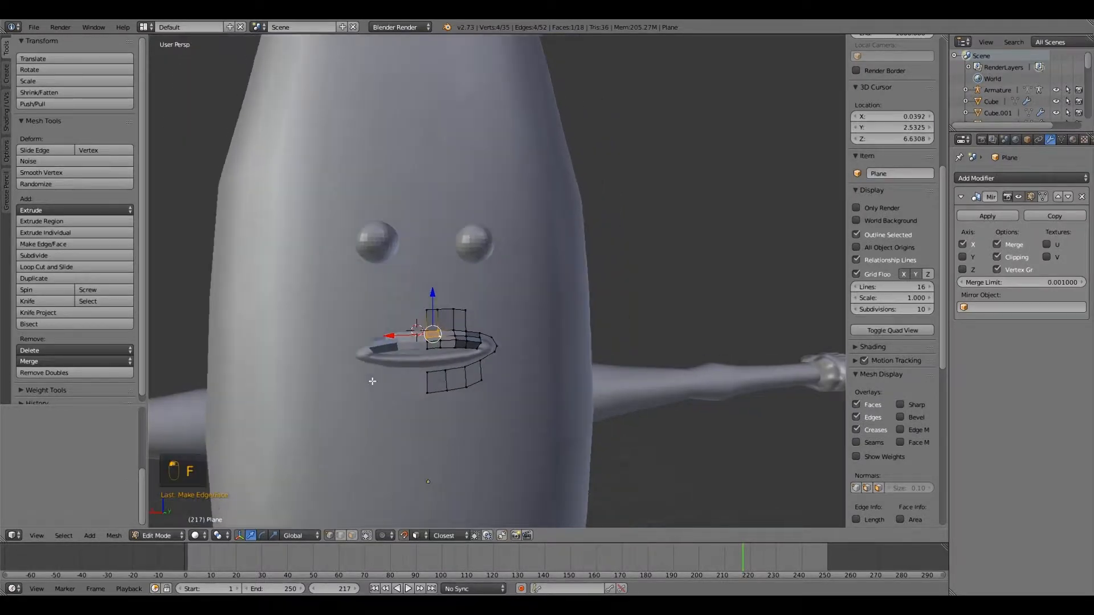
scroll(365, 371, "up", 2)
scroll(367, 344, "up", 2)
right_click(434, 345)
right_click(462, 336, "shift")
right_click(401, 349, "shift")
right_click(366, 351, "shift")
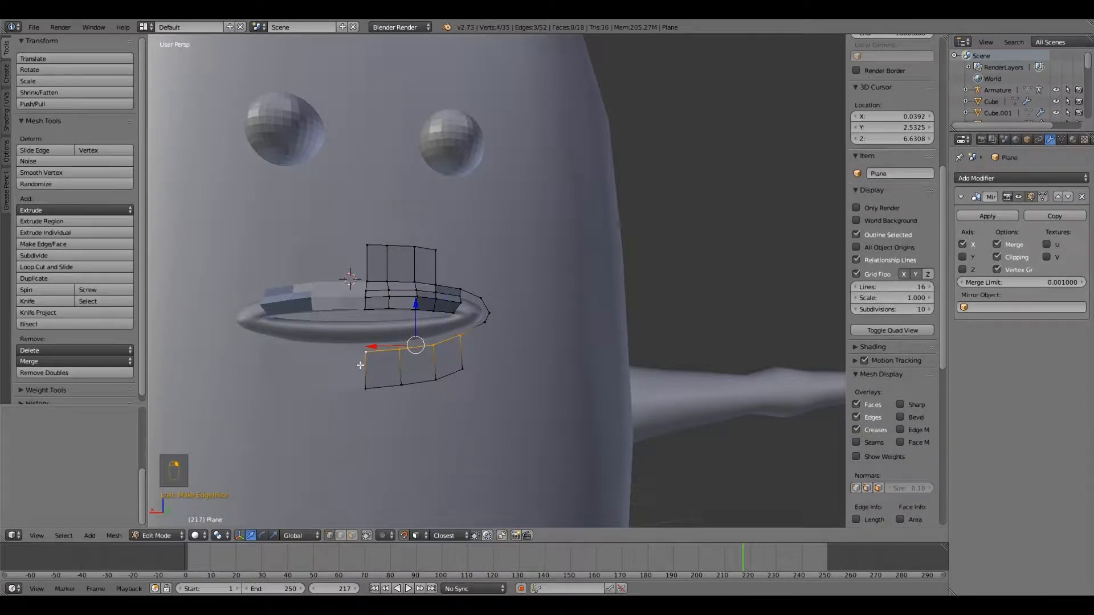
key("e")
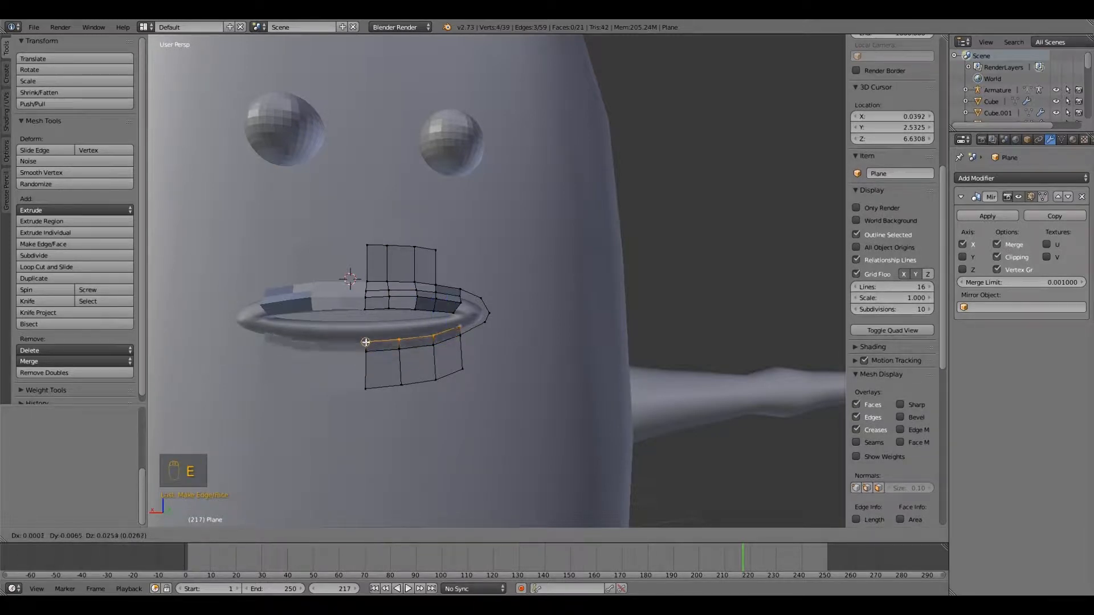
left_click(365, 345)
Extrude a second strip up over the lower lip and shift its outermost vertex in towards the mouth.
scroll(361, 353, "up", 2)
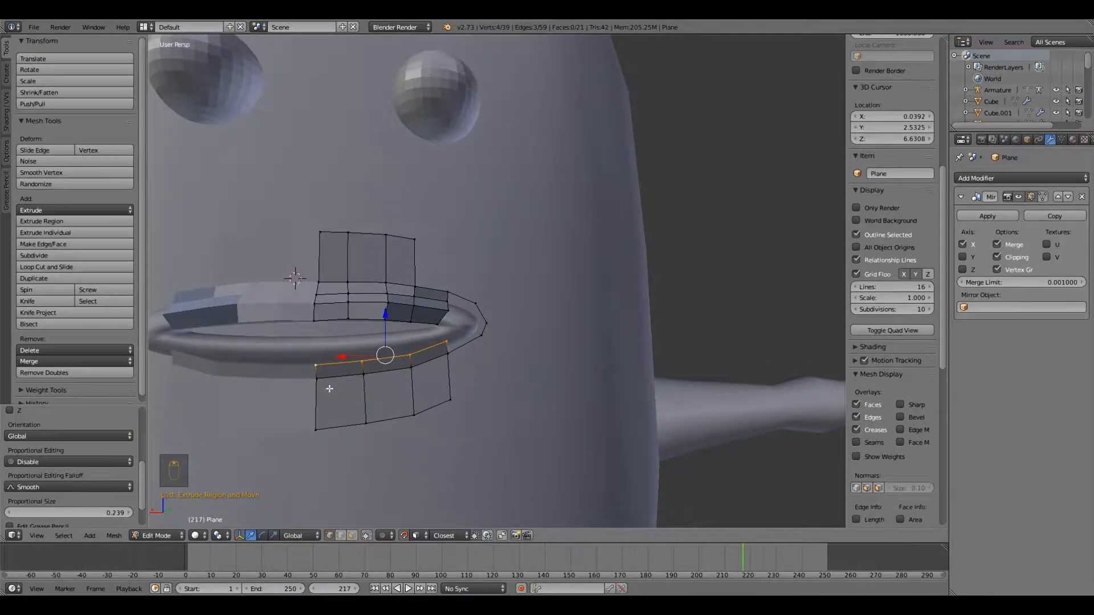
scroll(328, 393, "down", 2)
key("e")
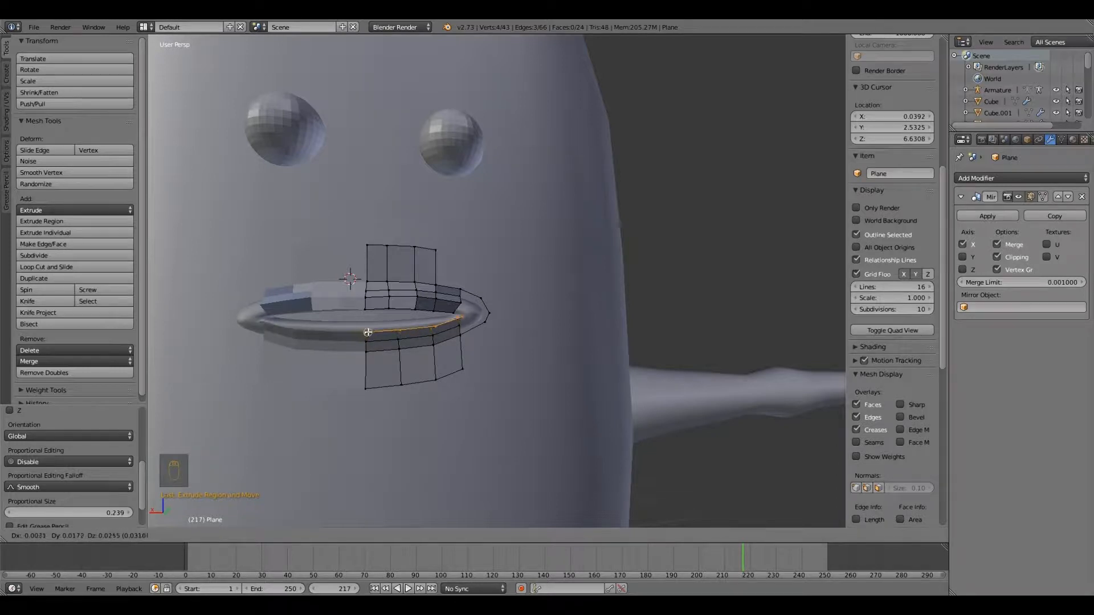
left_click(368, 331)
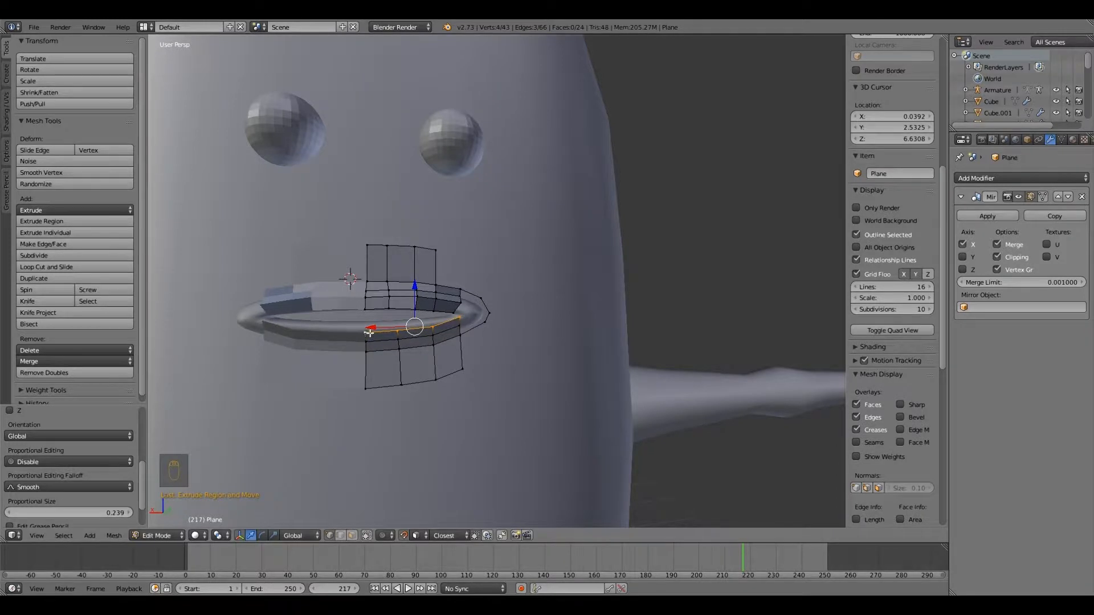
scroll(447, 331, "up", 2)
right_click(447, 330)
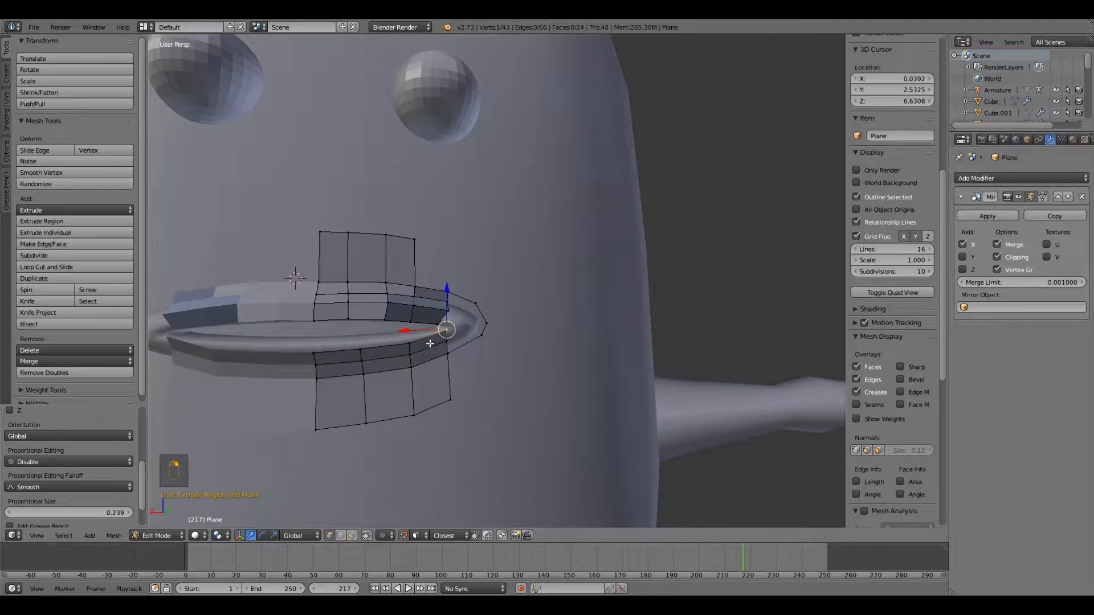
key("g")
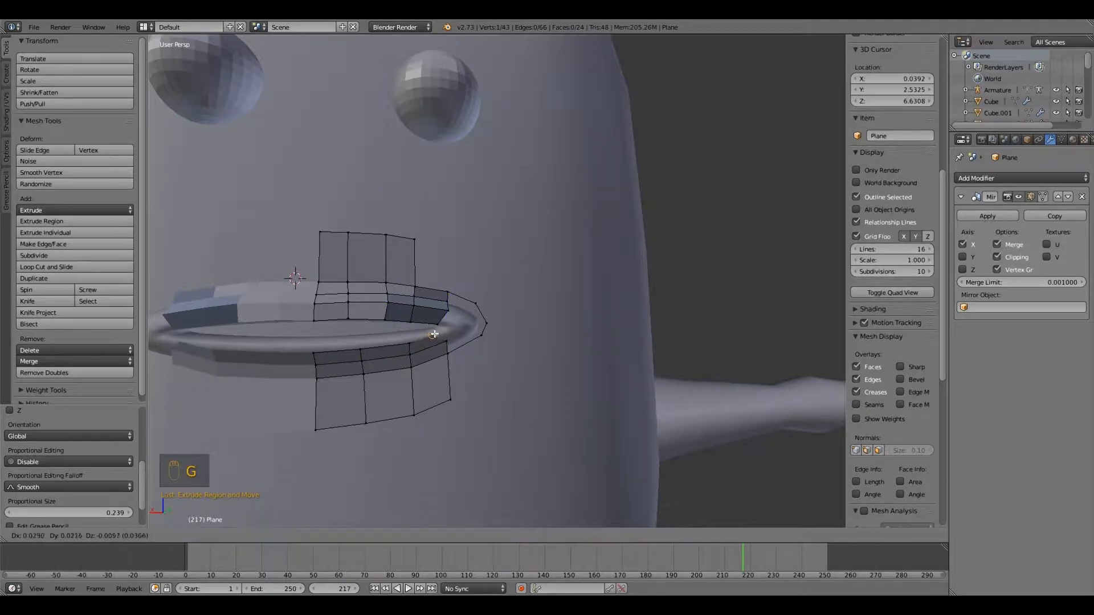
left_click(439, 333)
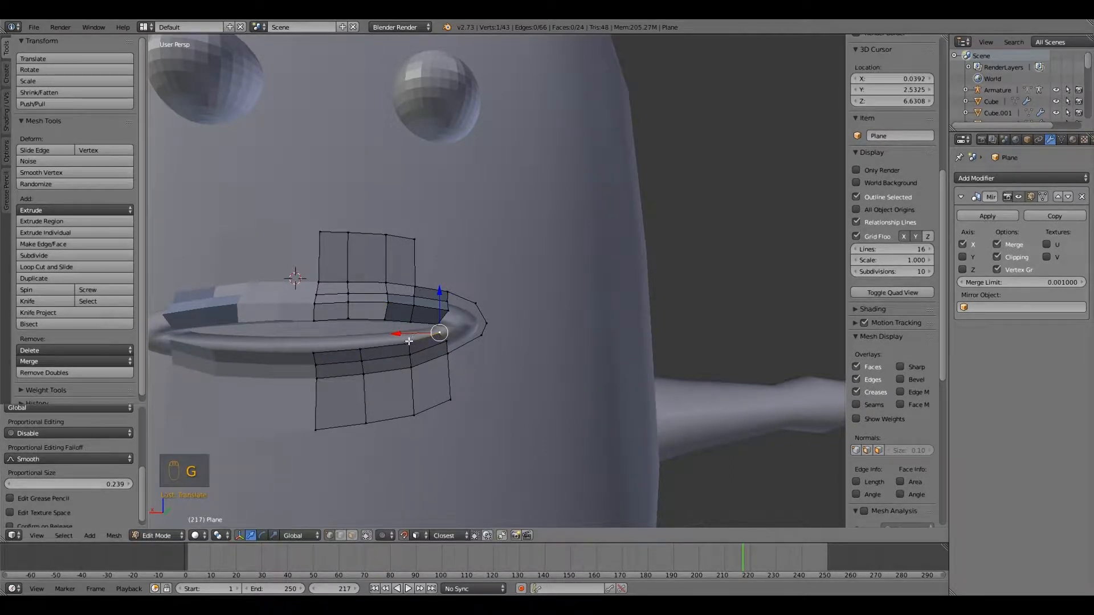
Extrude the three inner vertices of the lower-lip edge up to the inner lip and adjust the new row's outer vertex.
right_click(318, 350, "ctrl")
key("e")
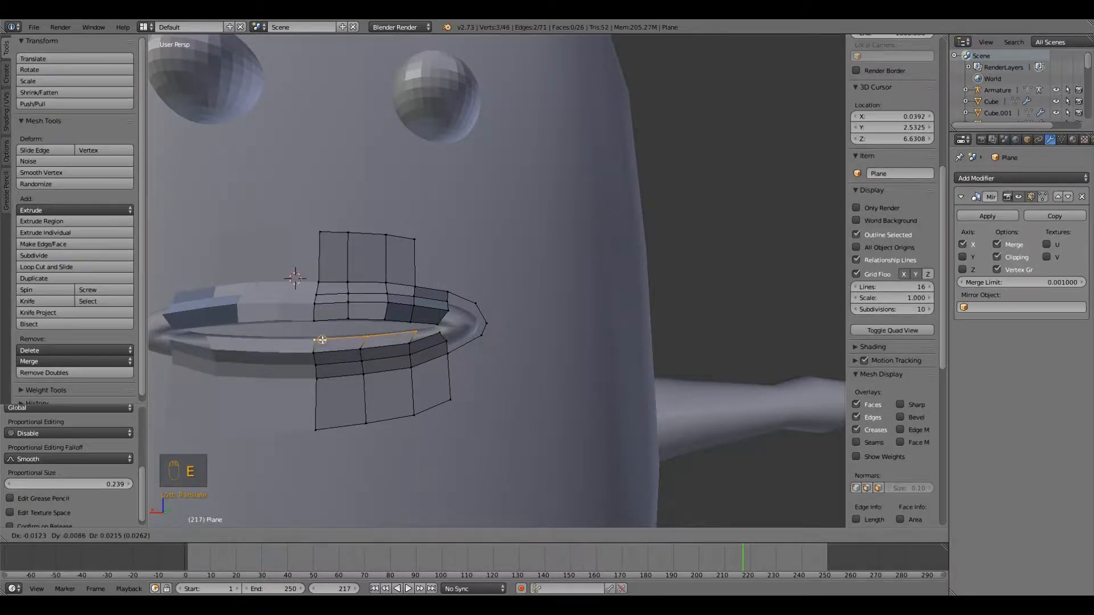
left_click(322, 339)
right_click(413, 332)
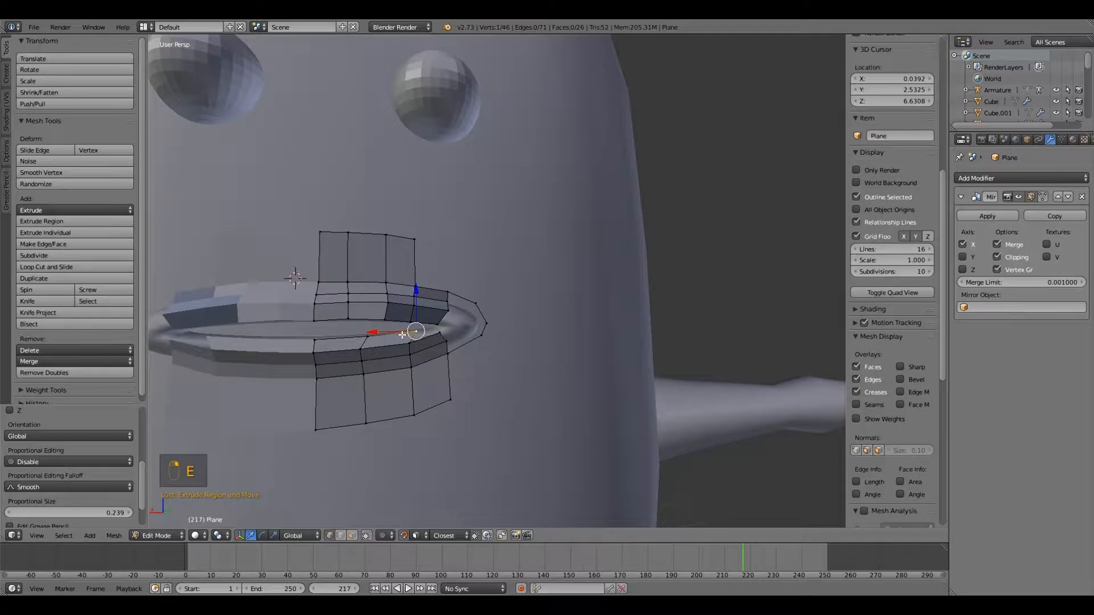
key("g")
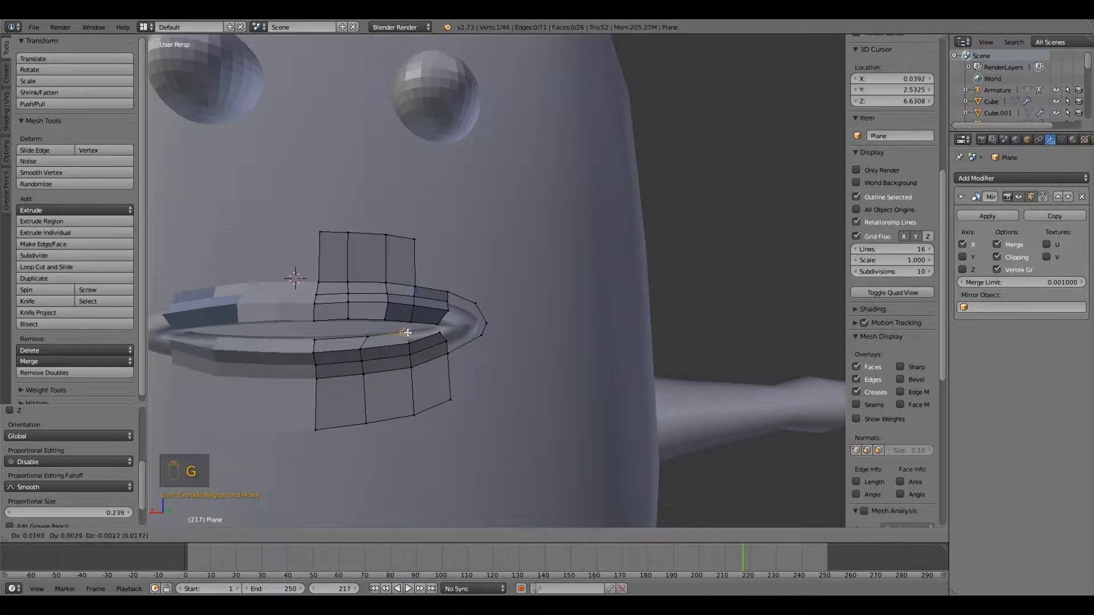
left_click(410, 332)
Extrude the outermost lower-lip vertex slightly upward and fill a face joining it to the inner row.
right_click(438, 332)
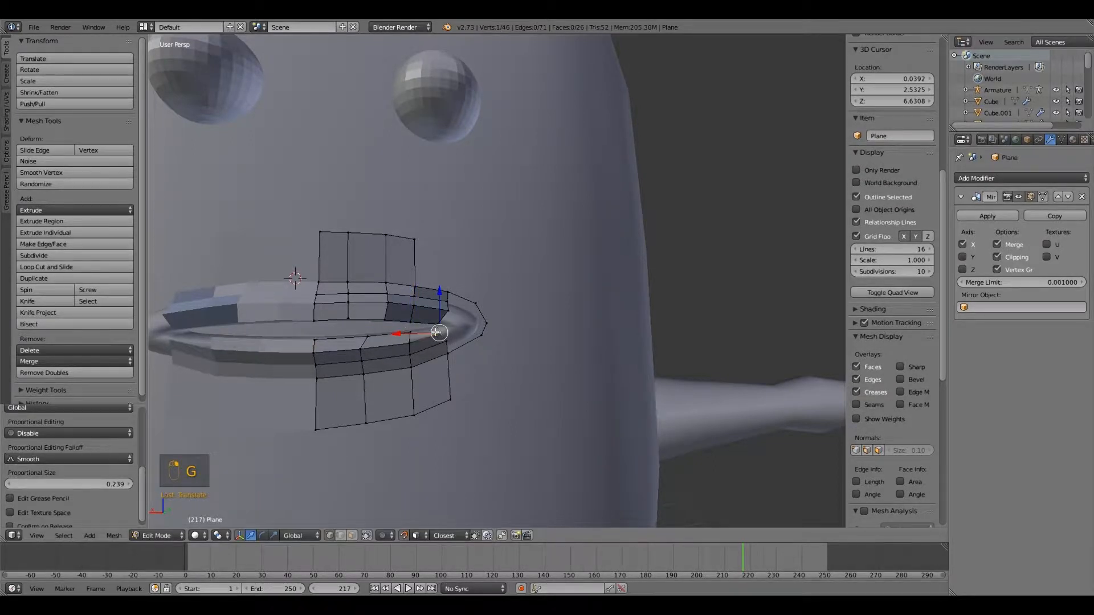
key("e")
left_click(436, 329)
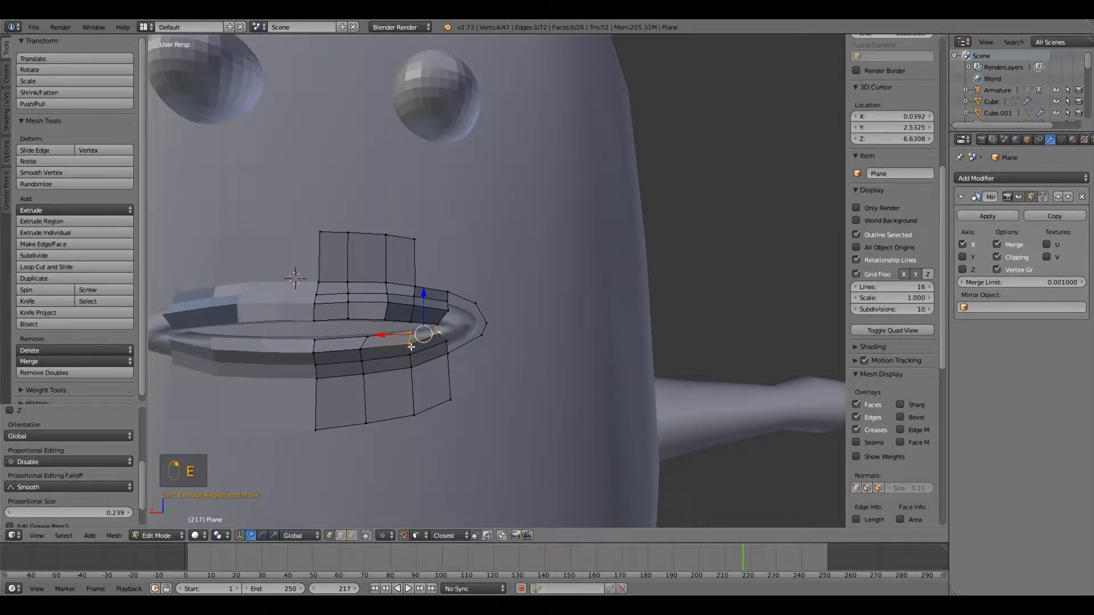
key("f")
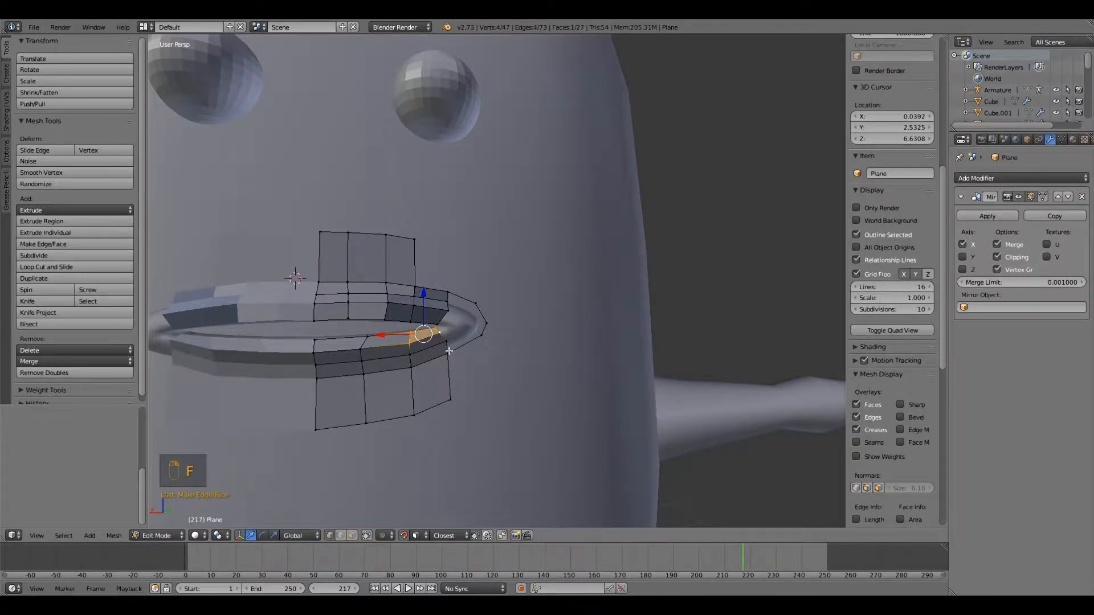
Extrude the three mouth-corner vertices inward over the lip and lower the top vertex of the new strip.
right_click(480, 336)
right_click(485, 324, "shift")
right_click(475, 304, "shift")
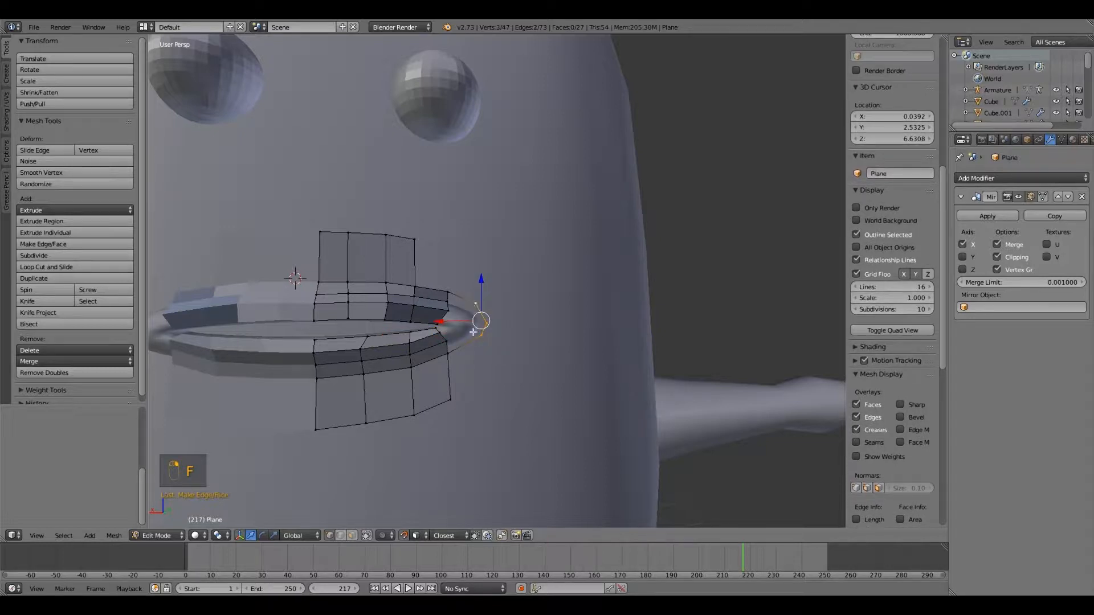
key("e")
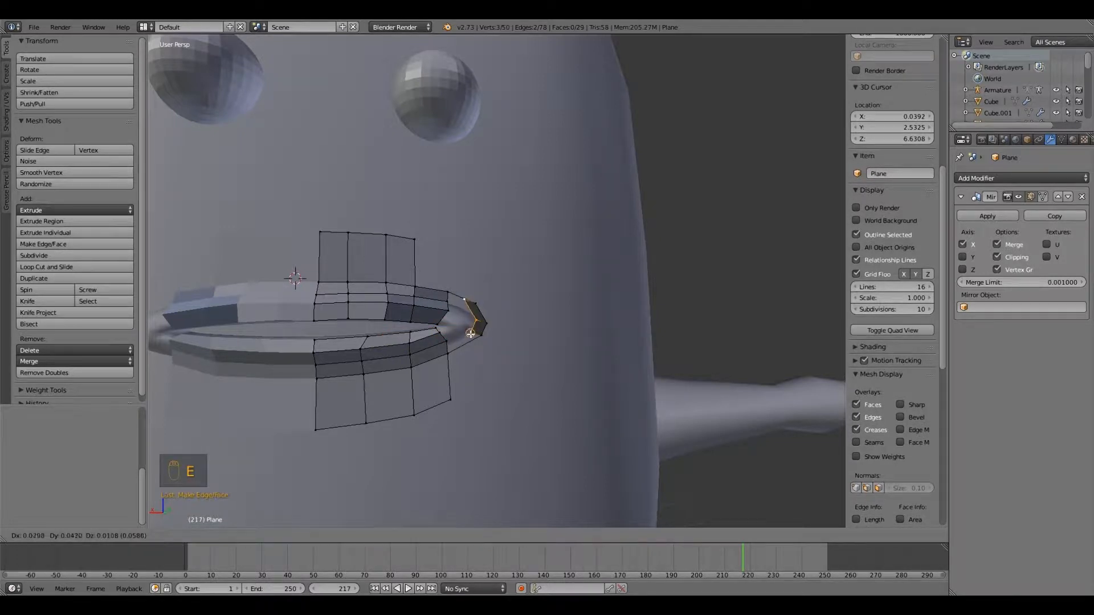
left_click(469, 337)
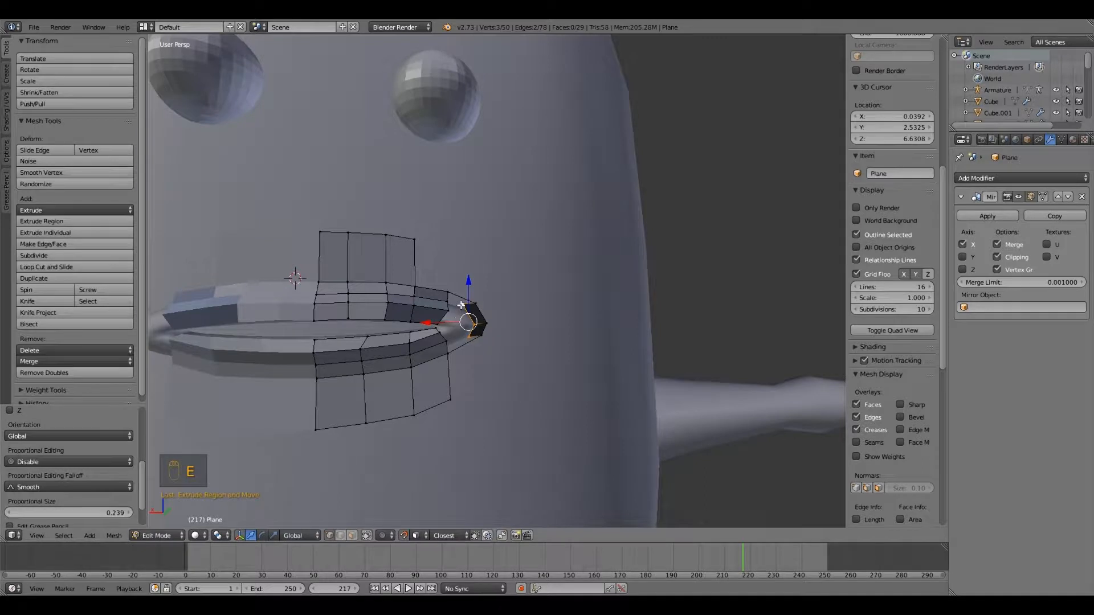
right_click(461, 305)
key("g")
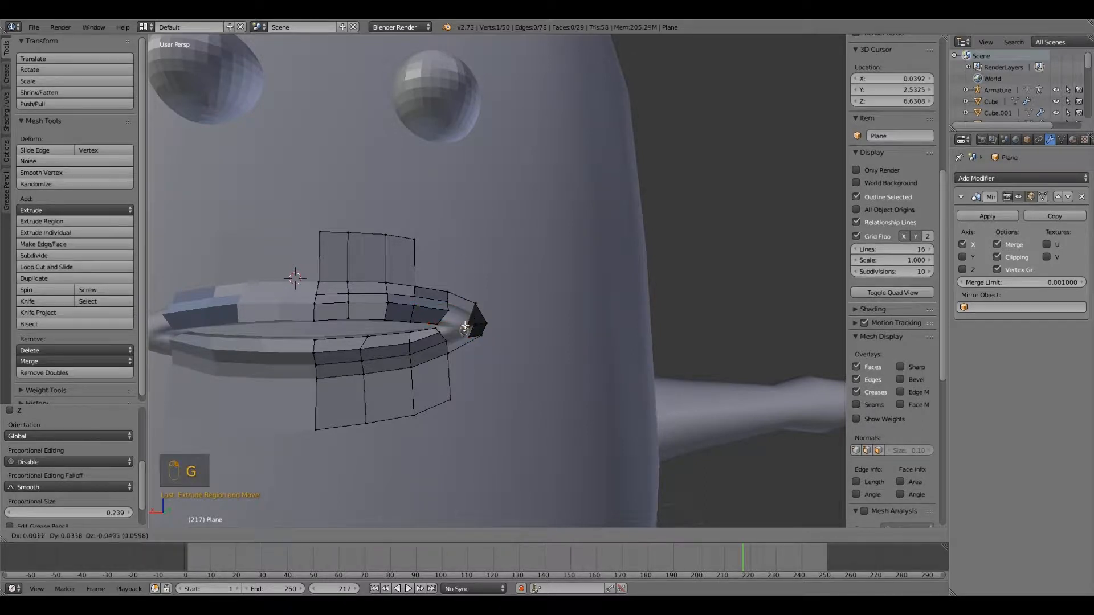
left_click(467, 314)
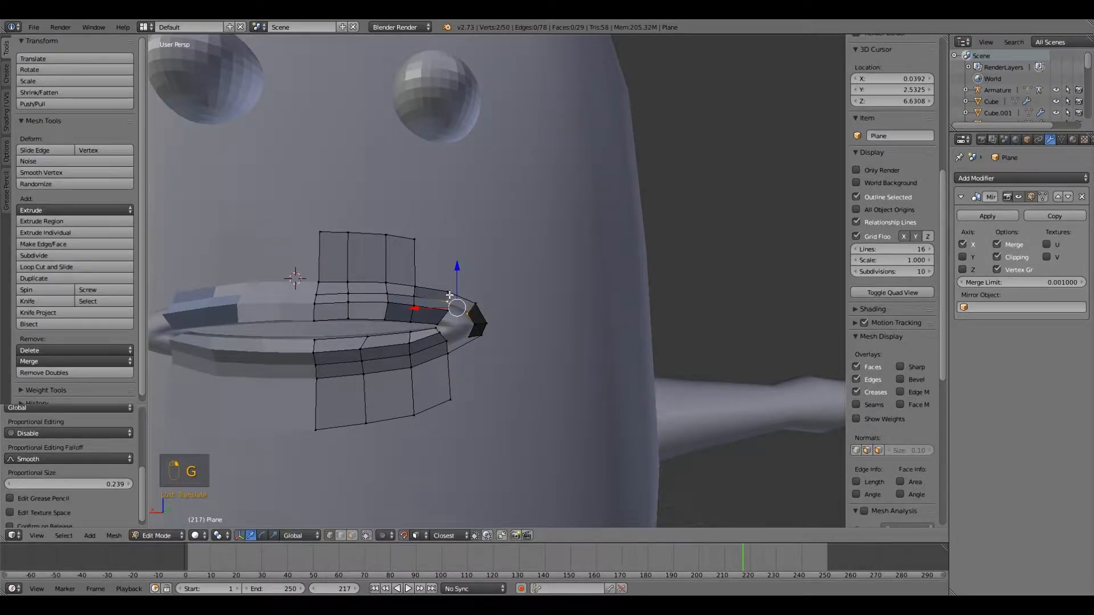
Fill the face joining the upper-lip strip to the mouth-corner strip and nudge it slightly inward.
right_click(448, 294, "shift")
right_click(477, 305, "shift")
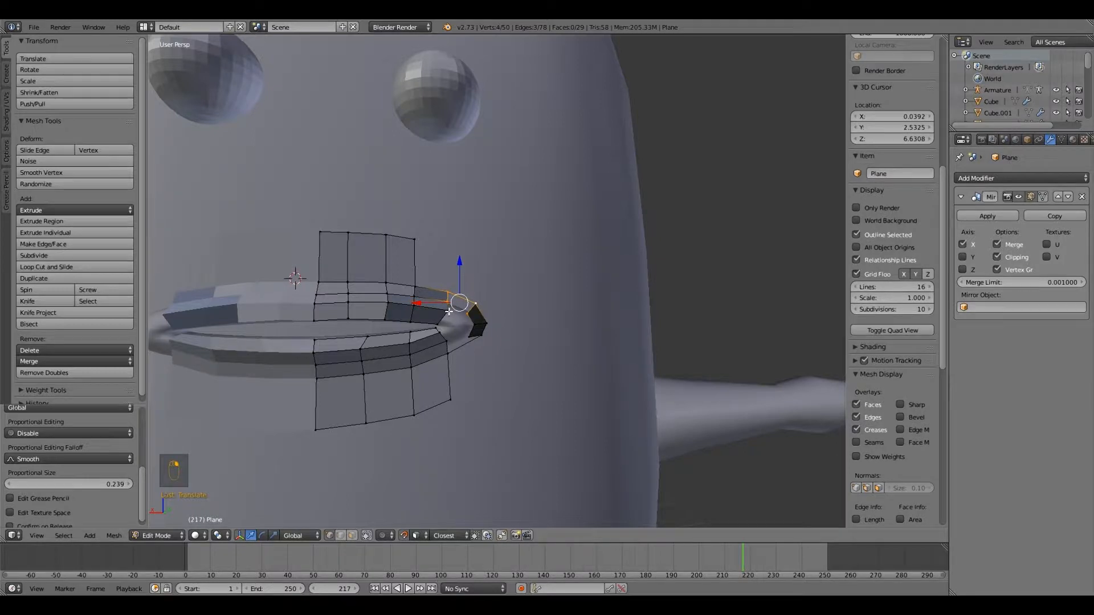
key("f")
left_click_drag(449, 303, 447, 304)
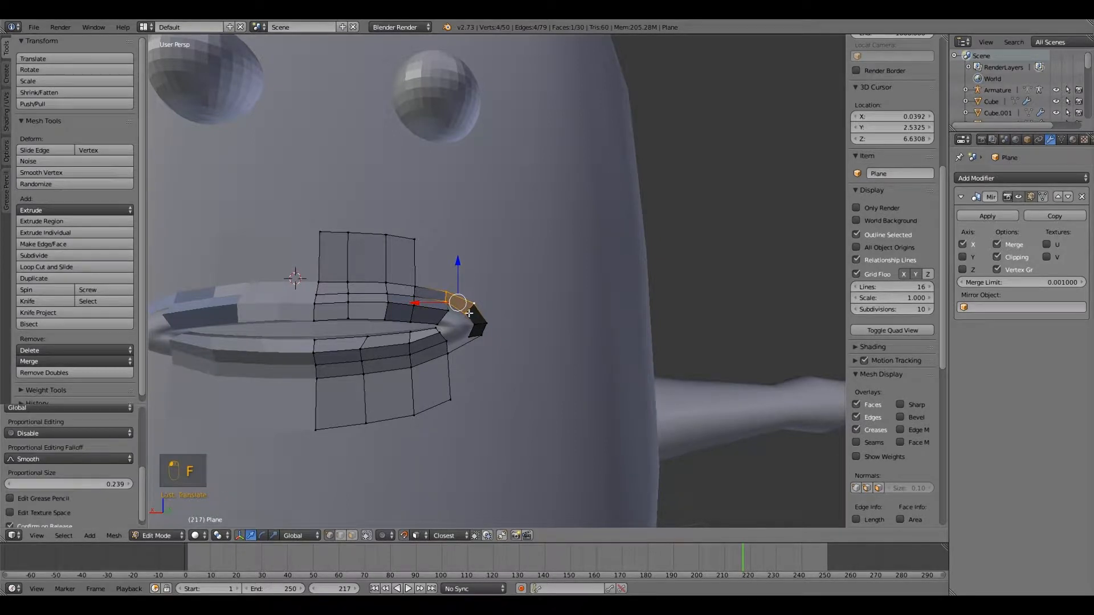
Extrude the end vertex of the inner upper-lip strip toward the mouth corner and fill a face joining it to the strip.
right_click(466, 313)
key("g")
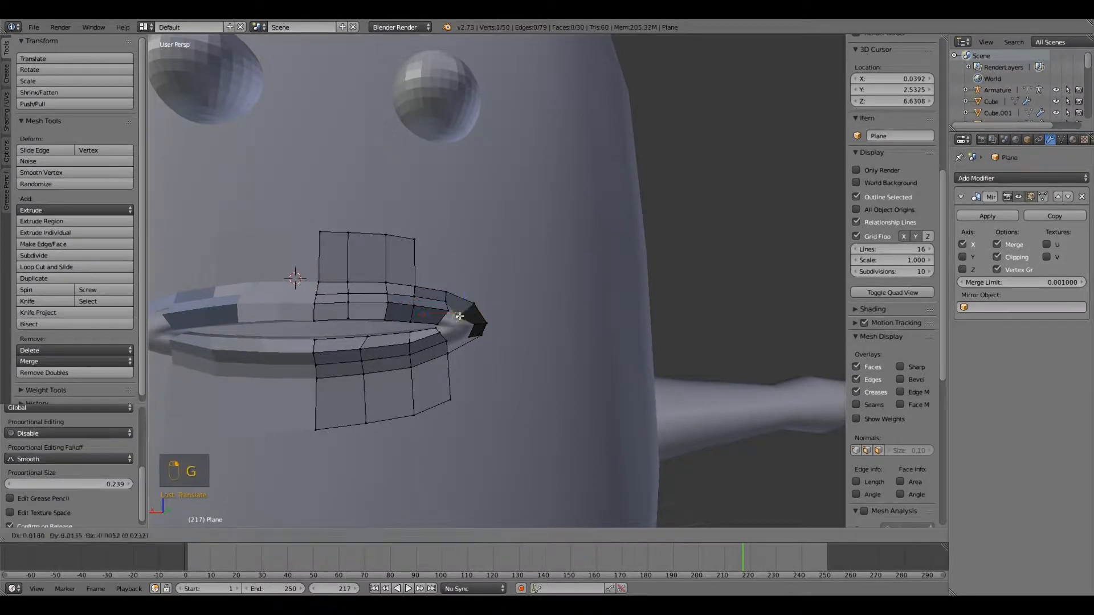
left_click(466, 312)
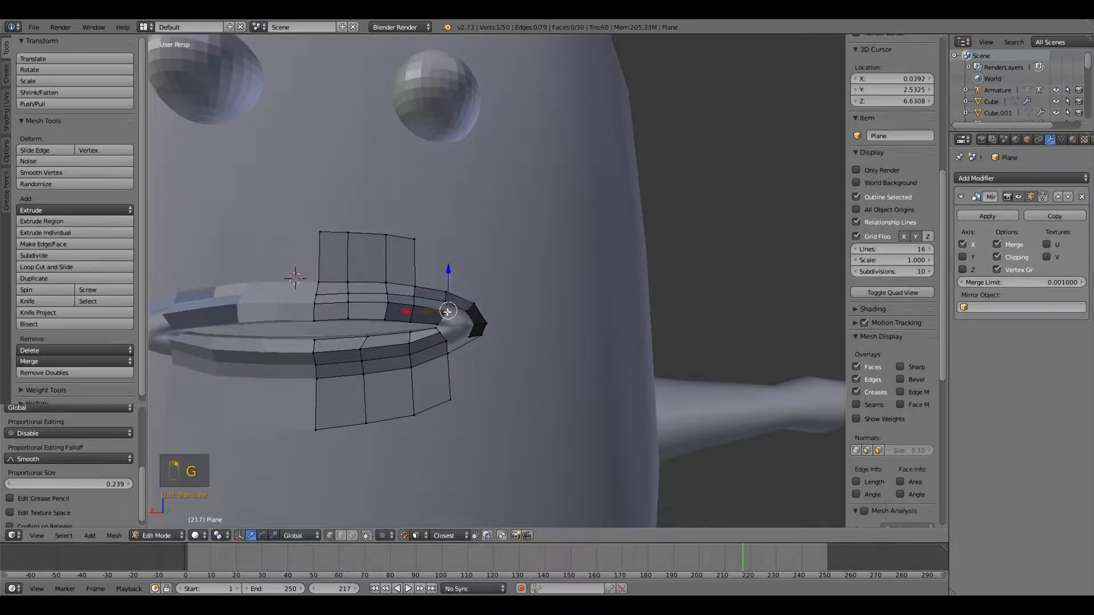
key("e")
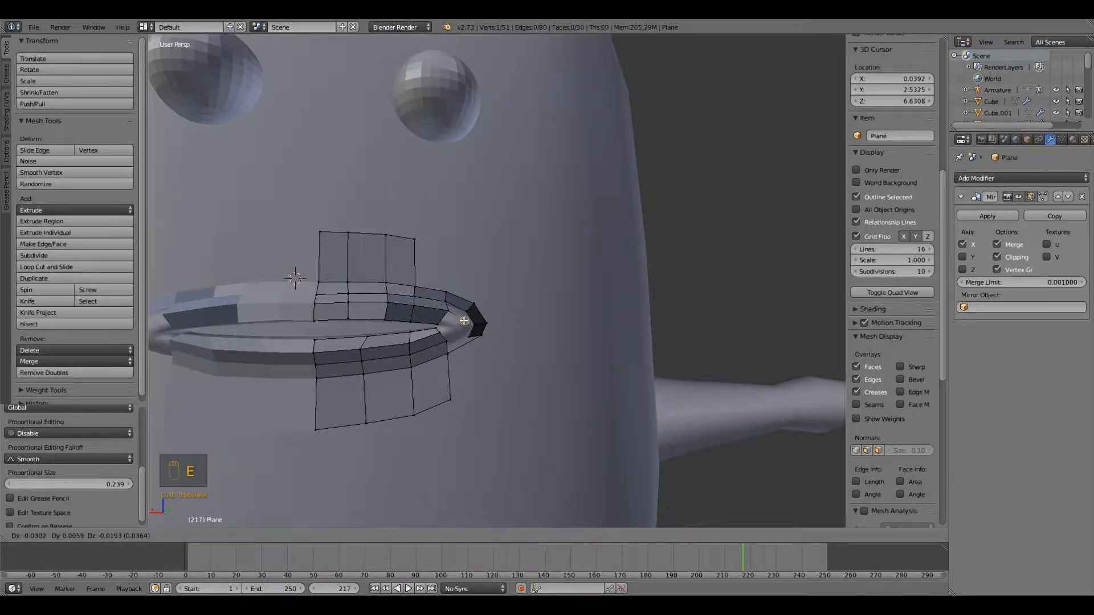
left_click(462, 320)
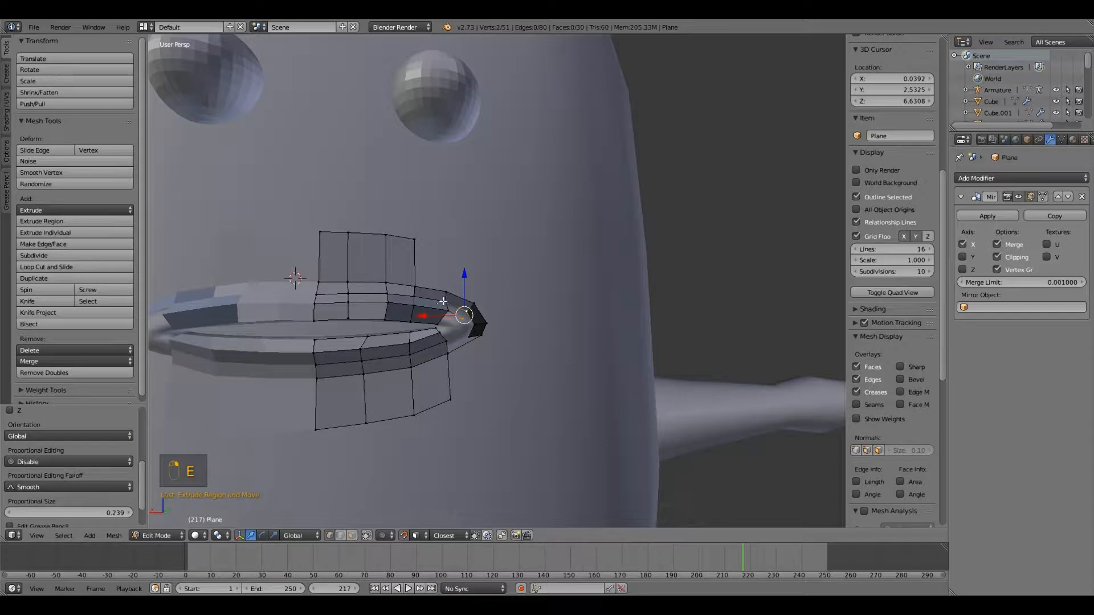
right_click(444, 301, "shift")
right_click(445, 312, "shift")
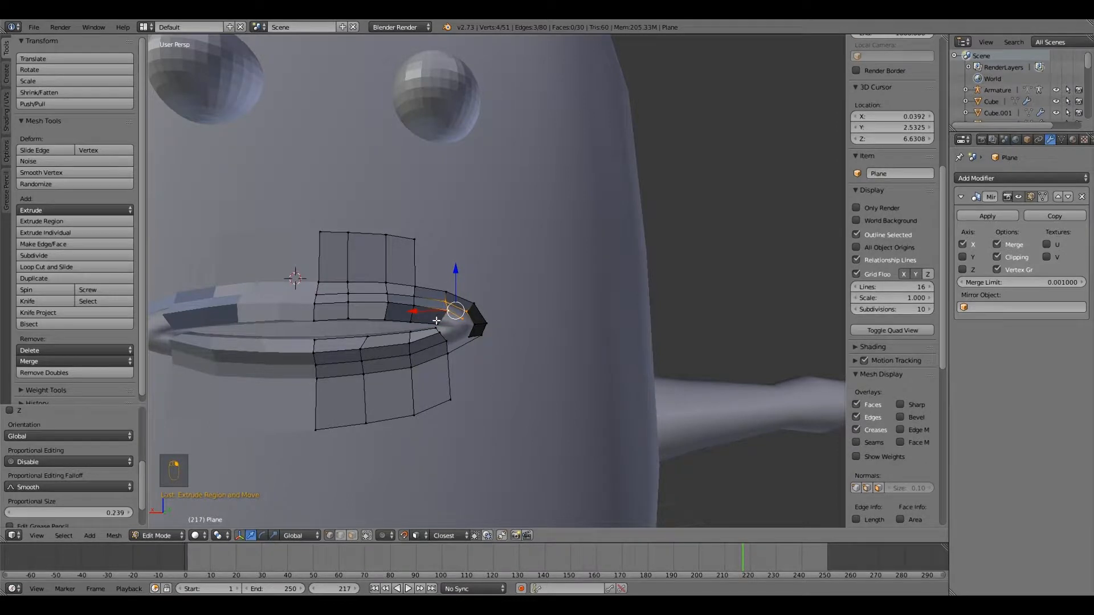
key("f")
Extrude the new mouth-corner vertex inward, fill the face to the upper-lip strip, and shift the face's free vertex toward the corner.
right_click(448, 327)
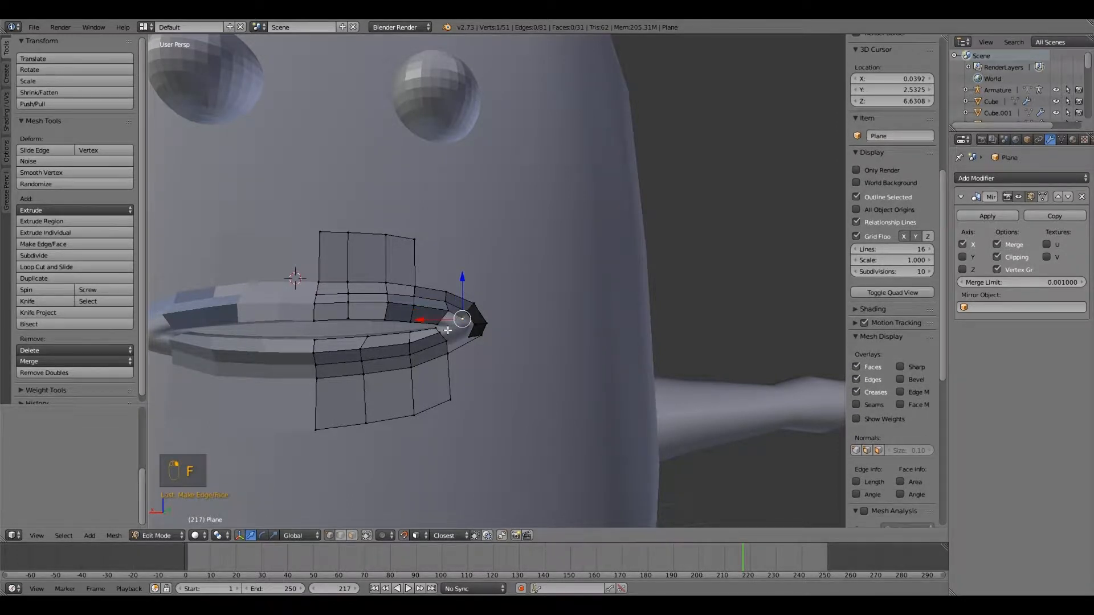
key("e")
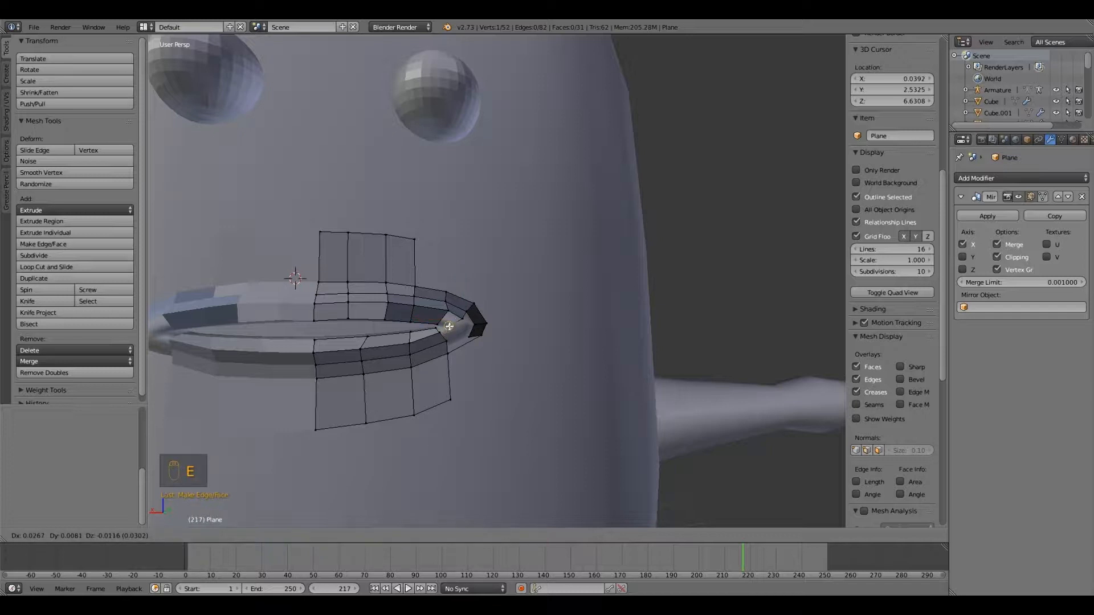
left_click(454, 326)
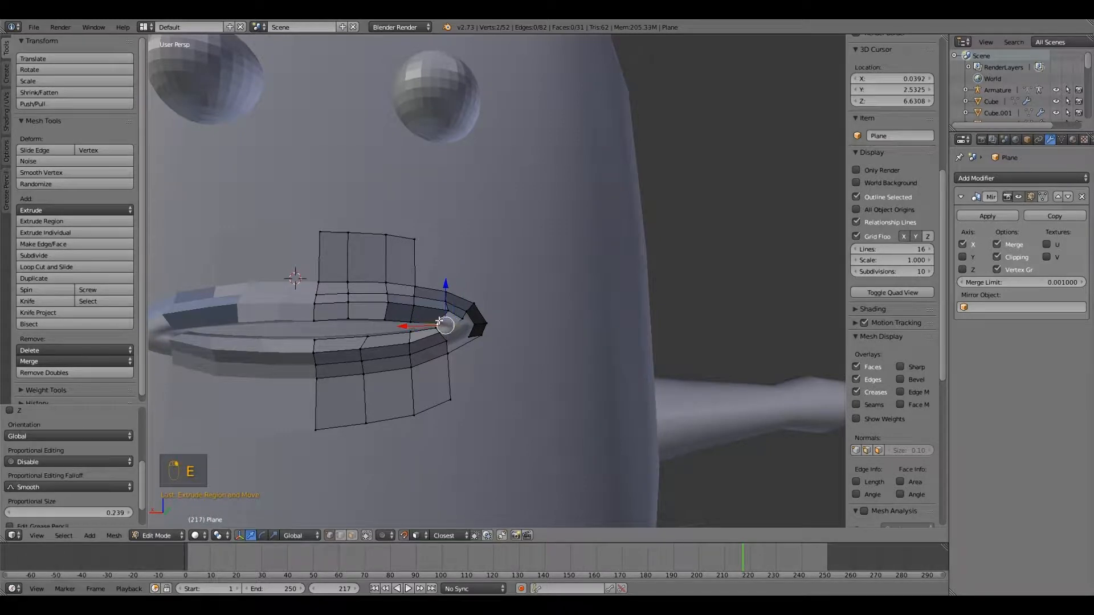
right_click(458, 315, "shift")
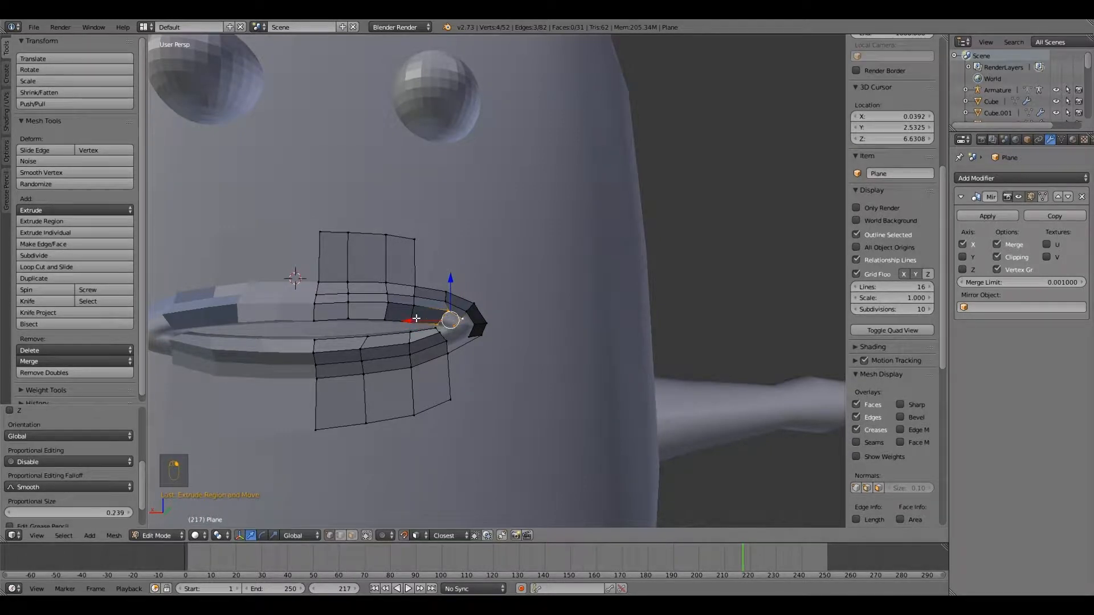
key("f")
right_click(452, 327)
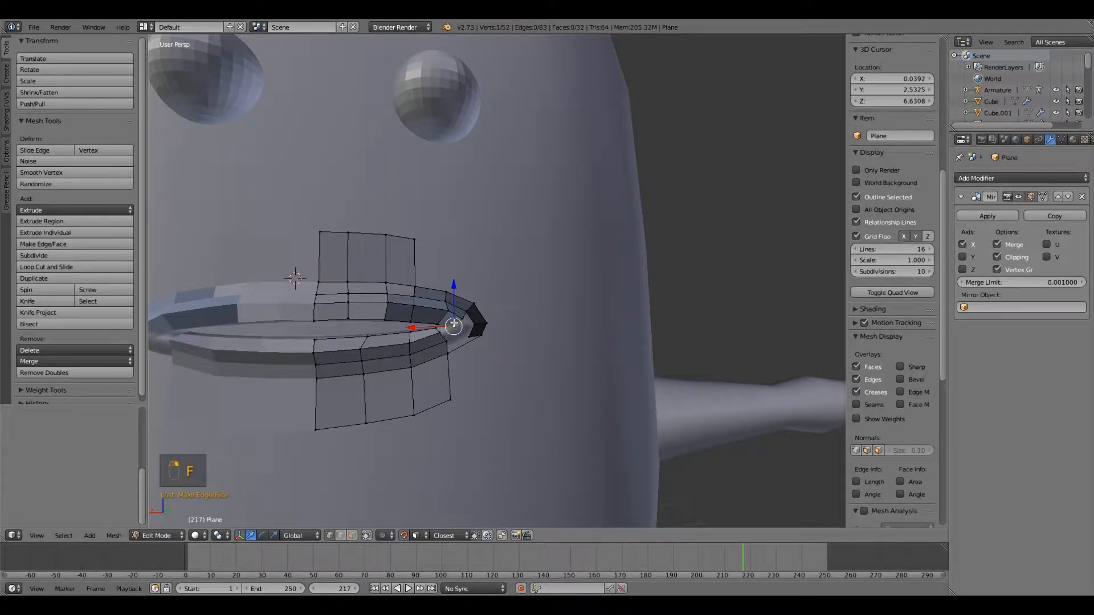
key("g")
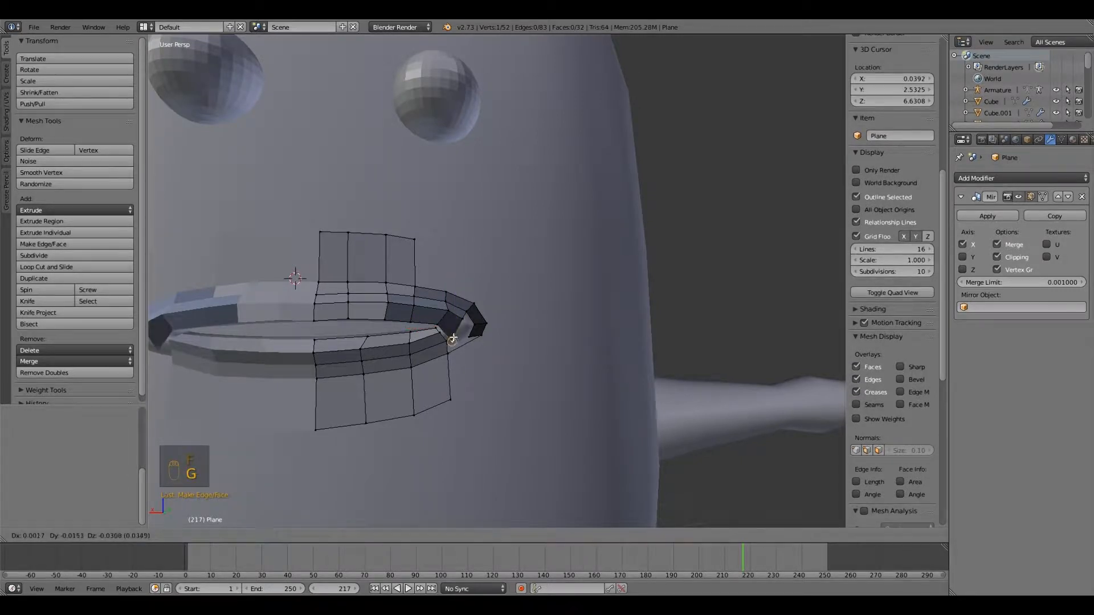
left_click(460, 328)
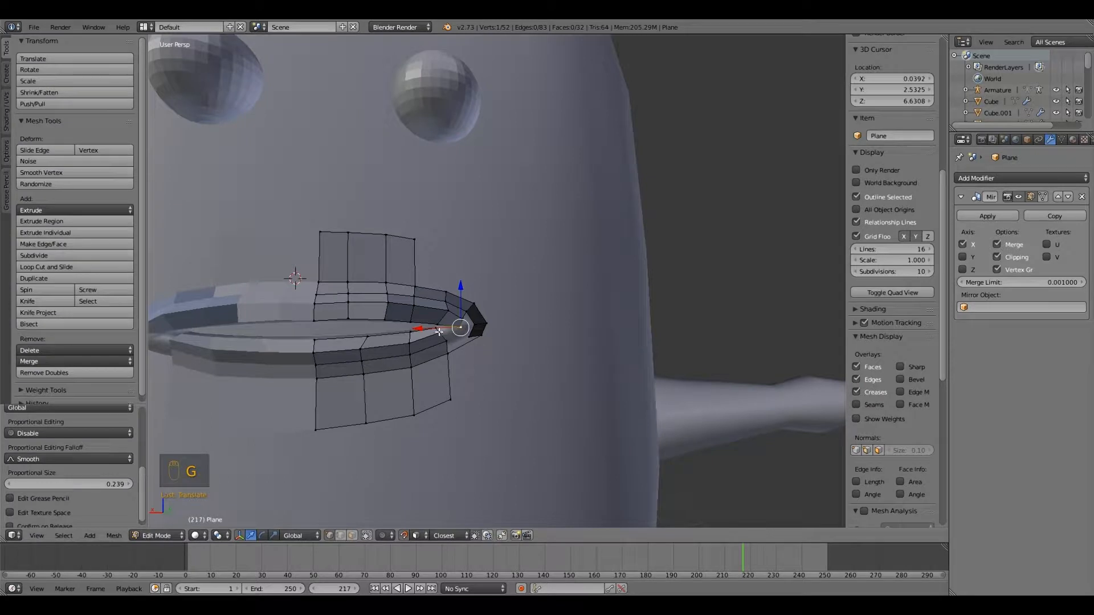
Fill the face joining the end of the lower-lip strip to the lower vertices of the mouth corner.
right_click(439, 331, "shift")
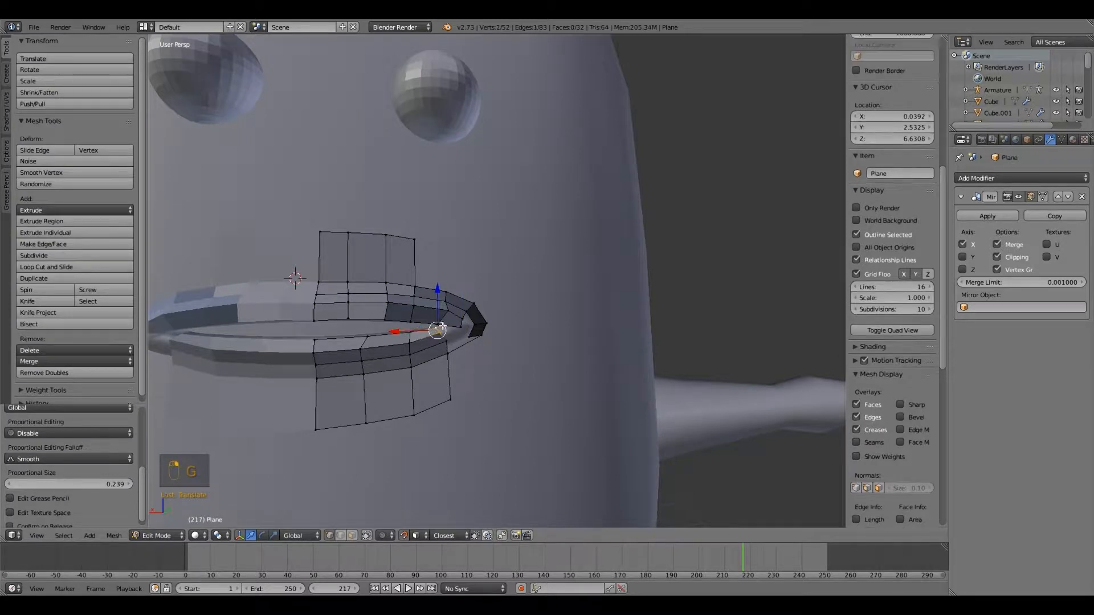
right_click(467, 337)
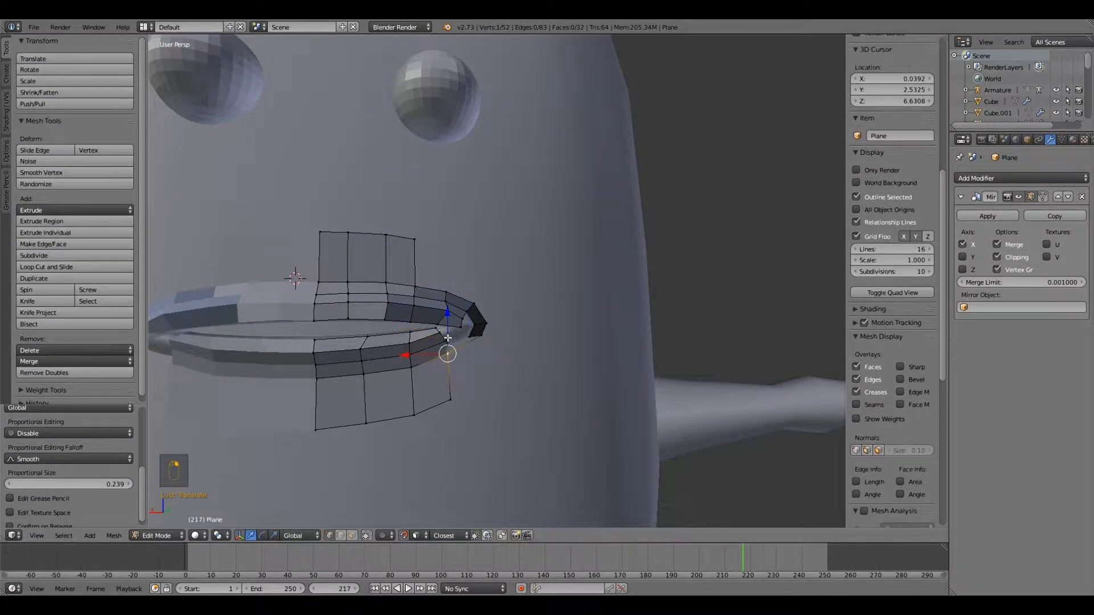
right_click(472, 337, "shift")
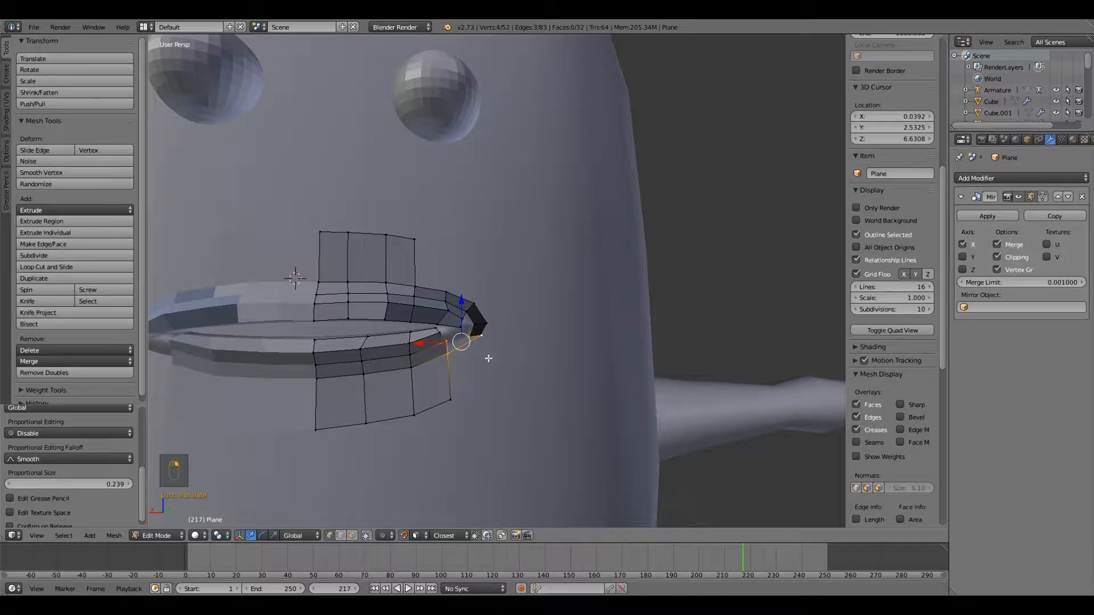
right_click(470, 337)
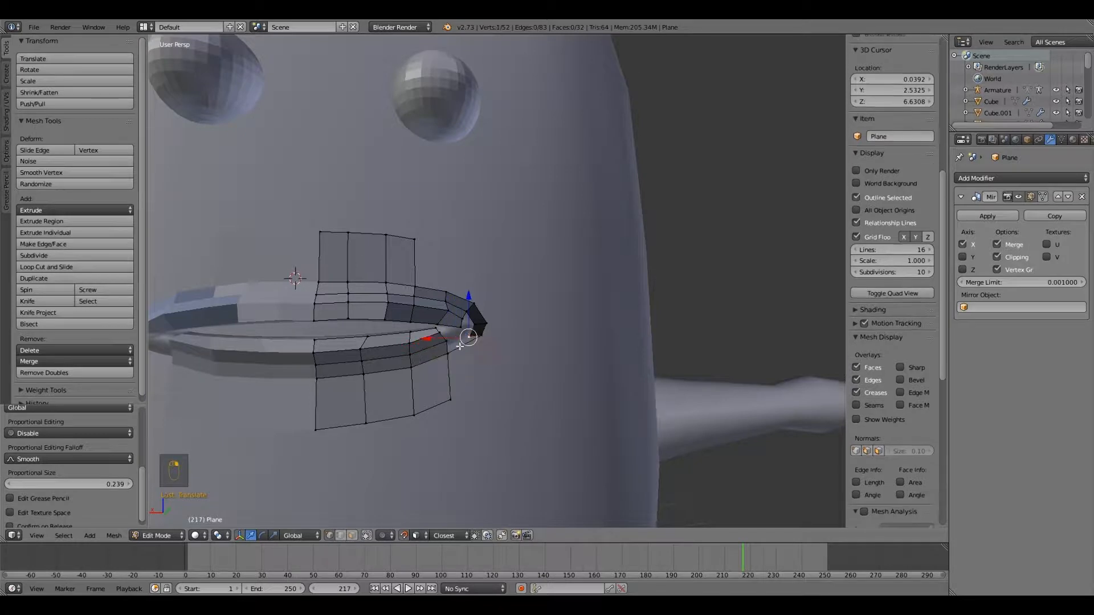
key("g")
left_click(469, 336)
key("f")
Extrude a vertex inside the lower mouth corner and fill the gap between it and the inner lower-lip edge.
key("e")
left_click(459, 327)
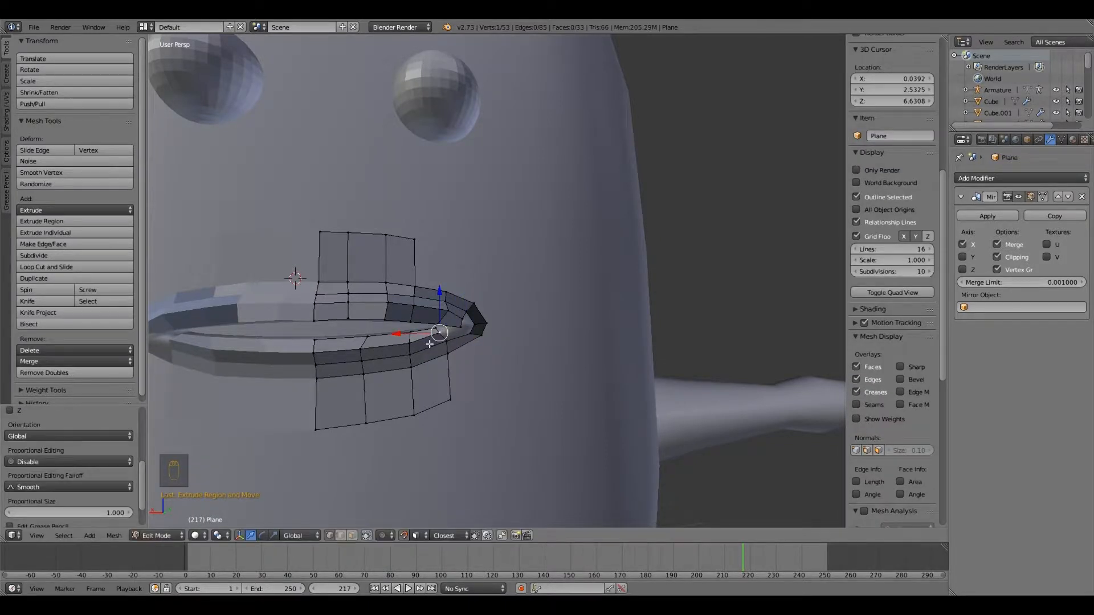
scroll(420, 349, "up", 2)
scroll(420, 349, "up", 1)
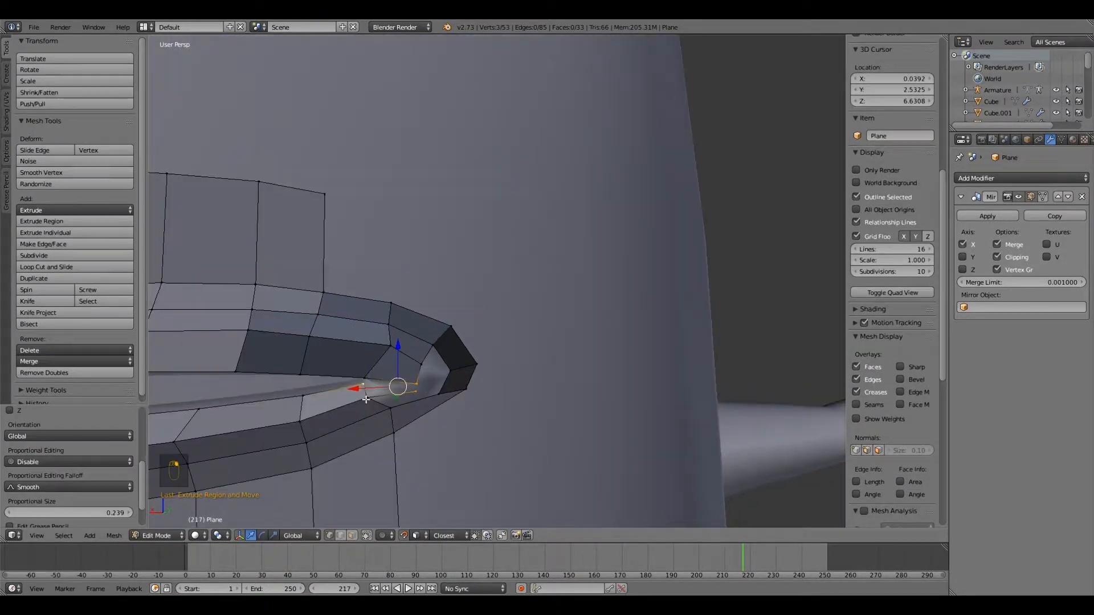
key("f")
key("f")
Fill the remaining gap at the inner mouth corner and reposition the surrounding vertices along the lip.
right_click(421, 365)
right_click(450, 371, "shift")
key("g")
left_click(428, 365)
right_click(438, 397, "shift")
key("f")
key("g")
left_click(440, 394)
key("g")
right_click(416, 391)
key("g")
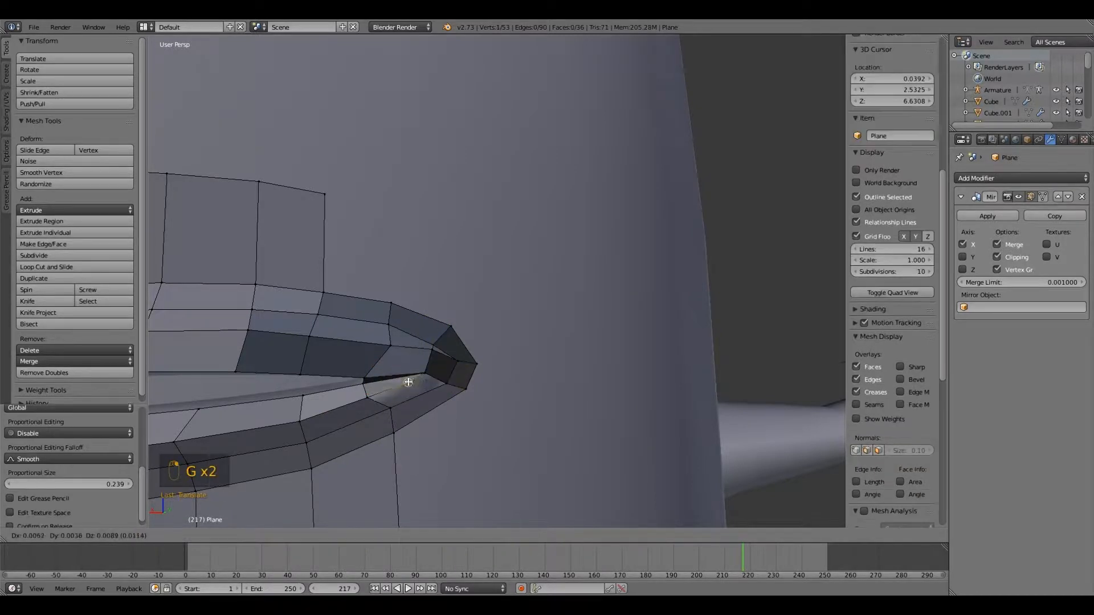
Delete the badly shaped faces at the inner mouth corner and raise the neighbouring inner upper-lip vertex.
key("x")
left_click(393, 390)
left_click(352, 536)
right_click(383, 383)
key("x")
left_click(363, 437)
right_click(377, 397)
left_click(330, 535)
right_click(366, 378)
key("g")
left_click(367, 372)
key("g")
Add a loop cut across the corner end of the lower-lip strips and extend the inner lip edge from it.
right_click(377, 400)
key("e")
right_click(378, 399)
key("ctrl+r")
left_click(418, 397)
key("e")
left_click(399, 385)
key("f")
right_click(358, 386)
Reposition the upper-lip vertices near the mouth corner to even out the face strips.
right_click(389, 347)
key("g")
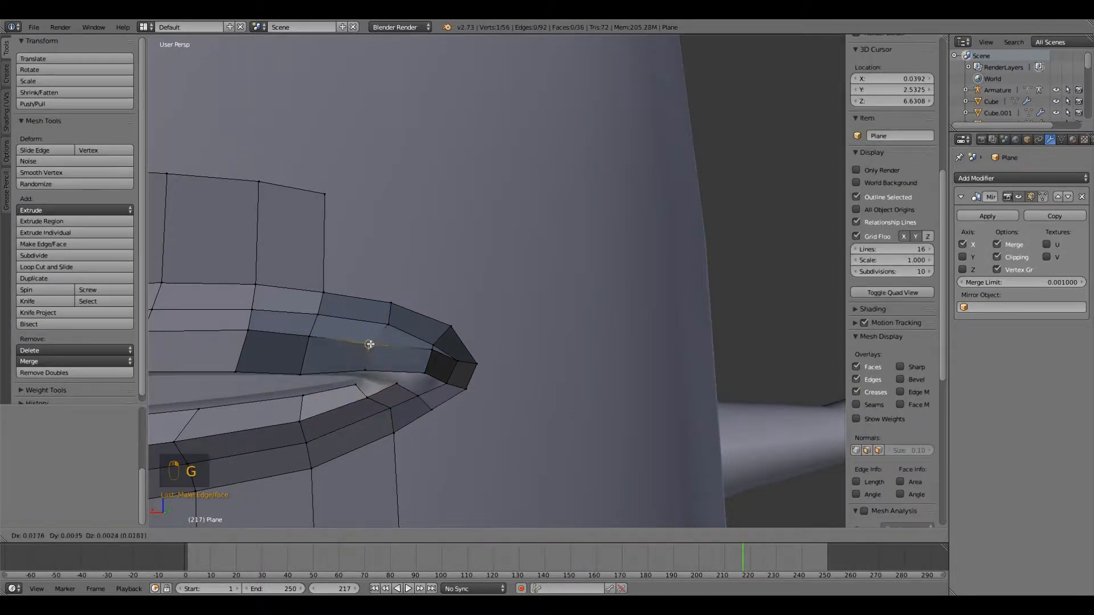
left_click(374, 345)
right_click(432, 350)
key("g")
left_click(432, 356)
left_click(352, 535)
right_click(439, 359)
left_click(330, 537)
right_click(388, 325)
key("g")
left_click(380, 325)
Fill the face between the inner upper and lower lips near the corner and fine-tune its inner vertices.
right_click(366, 372)
key("f")
right_click(396, 385)
key("g")
left_click(395, 384)
right_click(424, 374)
key("g")
left_click(424, 375)
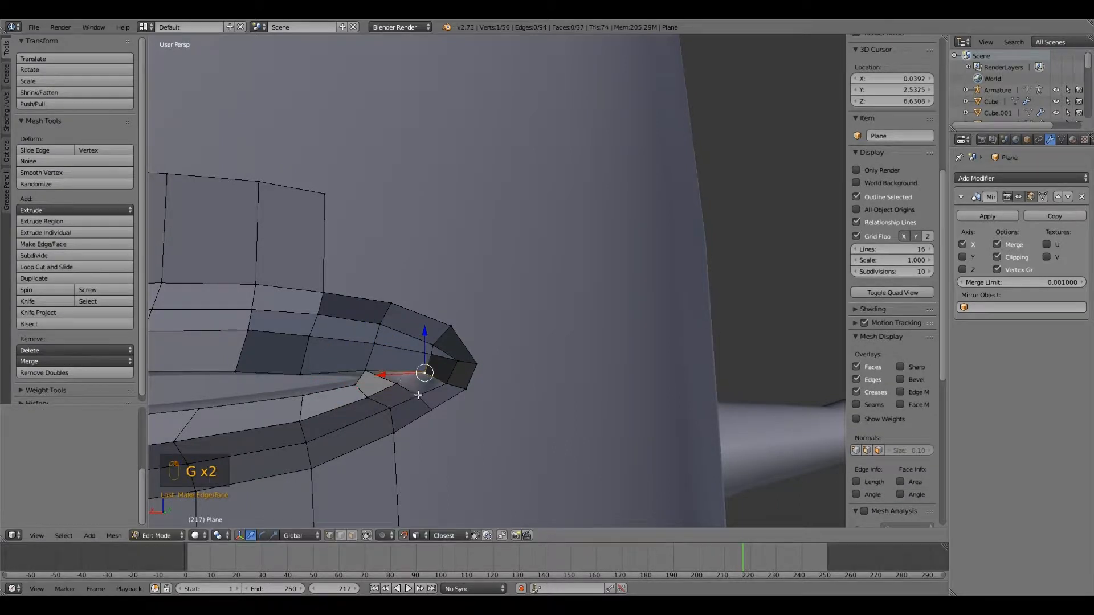
Fill the remaining faces that close the lower lip against the mouth corner.
right_click(418, 395, "shift")
right_click(397, 385, "shift")
right_click(445, 384, "shift")
key("f")
right_click(454, 361, "shift")
key("f")
Try to merge the selected mouth-corner vertices and undo the merge.
scroll(420, 364, "down", 2)
scroll(421, 362, "up", 2)
key("alt+m")
left_click(428, 354)
key("ctrl+z")
Adjust the two inner upper-lip vertices nearest the mouth corner to smooth the lip opening.
scroll(426, 353, "down", 2)
right_click(415, 341)
key("g")
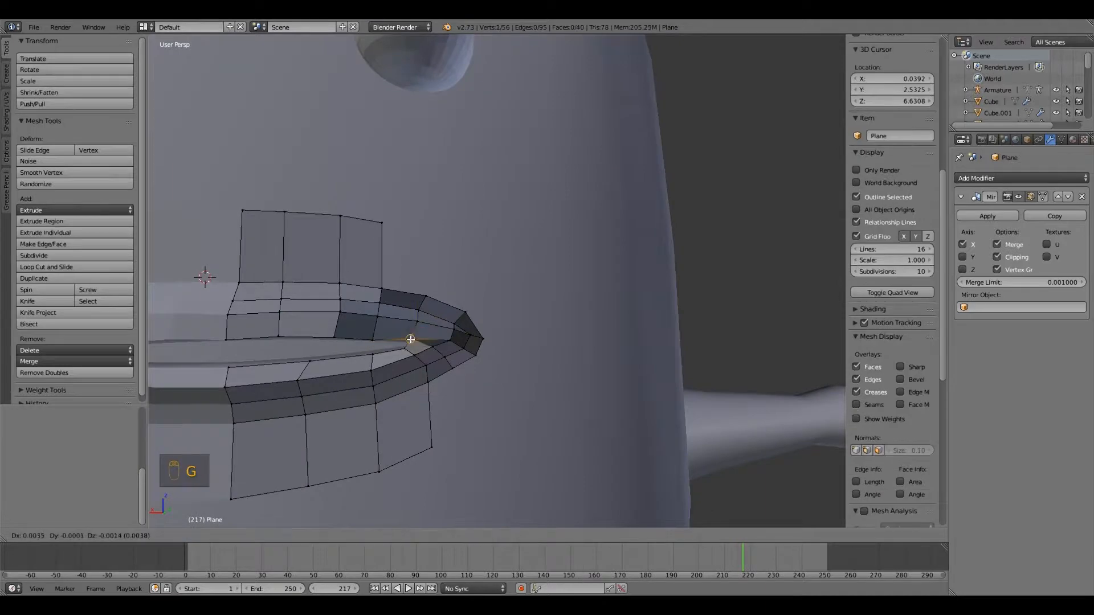
left_click(411, 342)
right_click(373, 341)
key("g")
left_click(376, 337)
Extrude the upper outer edge of the mouth corner twice, diagonally up and outward onto the cheek.
scroll(387, 353, "down", 7)
right_click(409, 275)
scroll(459, 285, "down", 1)
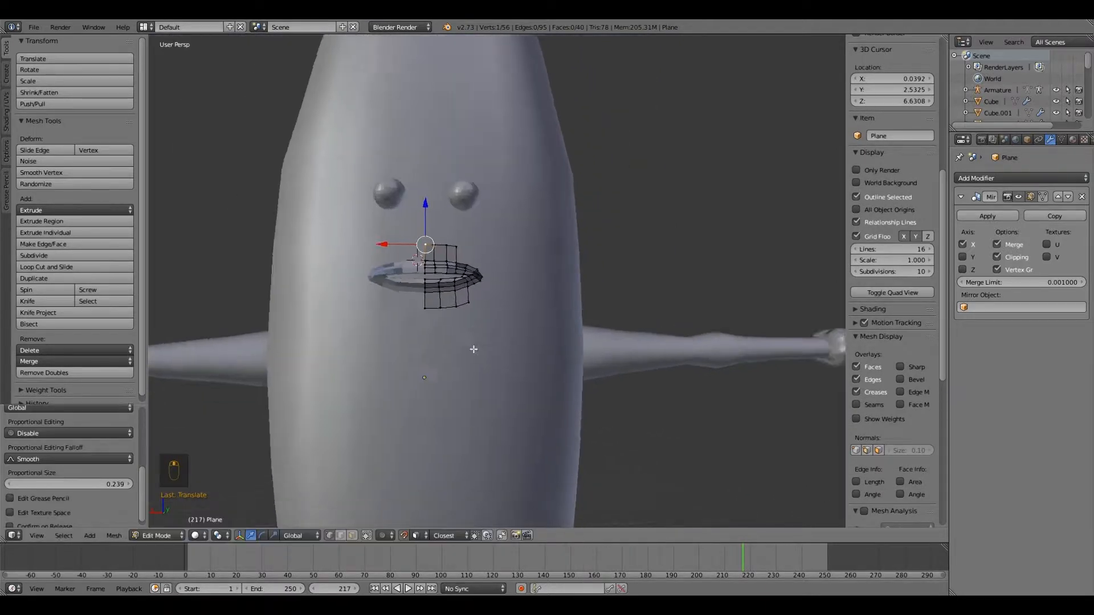
scroll(473, 348, "up", 4)
right_click(465, 281)
right_click(456, 268, "shift")
key("e")
left_click(475, 260)
key("e")
left_click(490, 251)
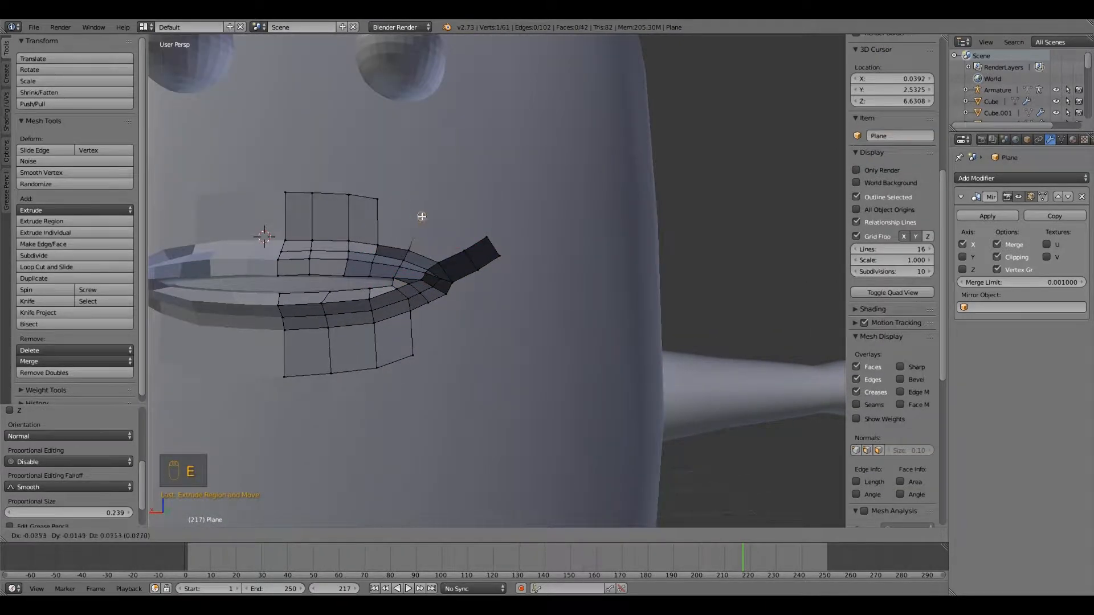
Fill the faces joining the upper-lip panel to the cheek strip and reposition their shared upper vertex.
right_click(412, 223)
key("f")
right_click(464, 251, "shift")
key("f")
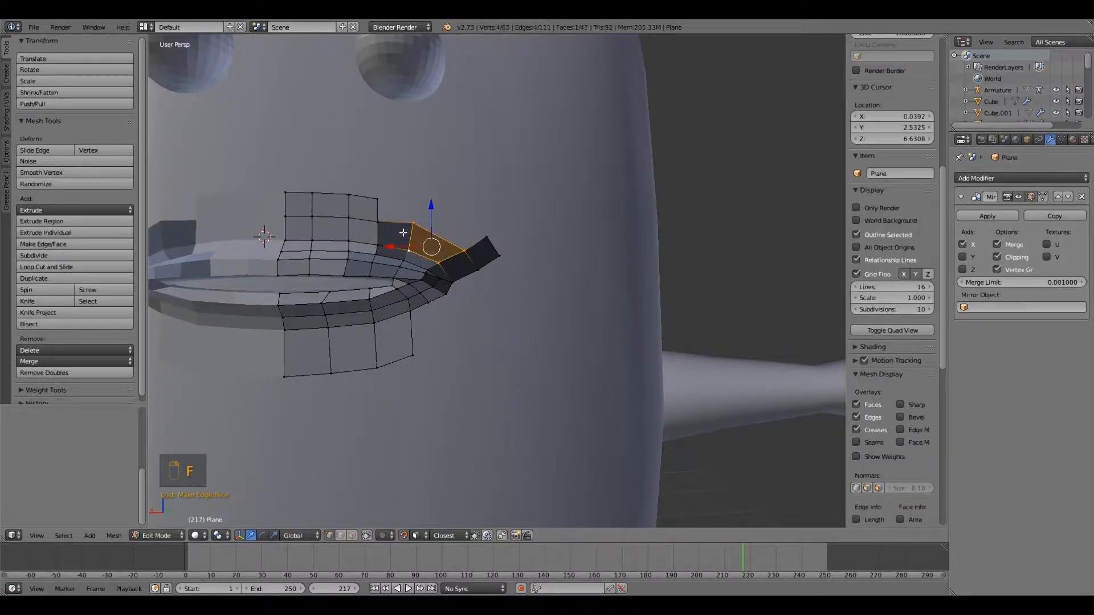
right_click(412, 223)
key("g")
left_click(421, 230)
Extrude the lower mouth-corner edge down and outward, and add loop cuts across the lower-lip panel and the new strip.
middle_click_drag(423, 303, 457, 297, "shift")
right_click(462, 296)
key("e")
left_click(509, 327)
key("ctrl+r")
double_click(365, 343)
key("ctrl+r")
double_click(491, 311)
Fill the faces joining the lower-lip panel to the downward strip at the mouth corner.
key("f")
right_click(444, 339)
right_click(483, 330, "shift")
key("f")
Lower the two vertices along the seam between the lower-lip panel and the new corner faces.
right_click(447, 348)
key("g")
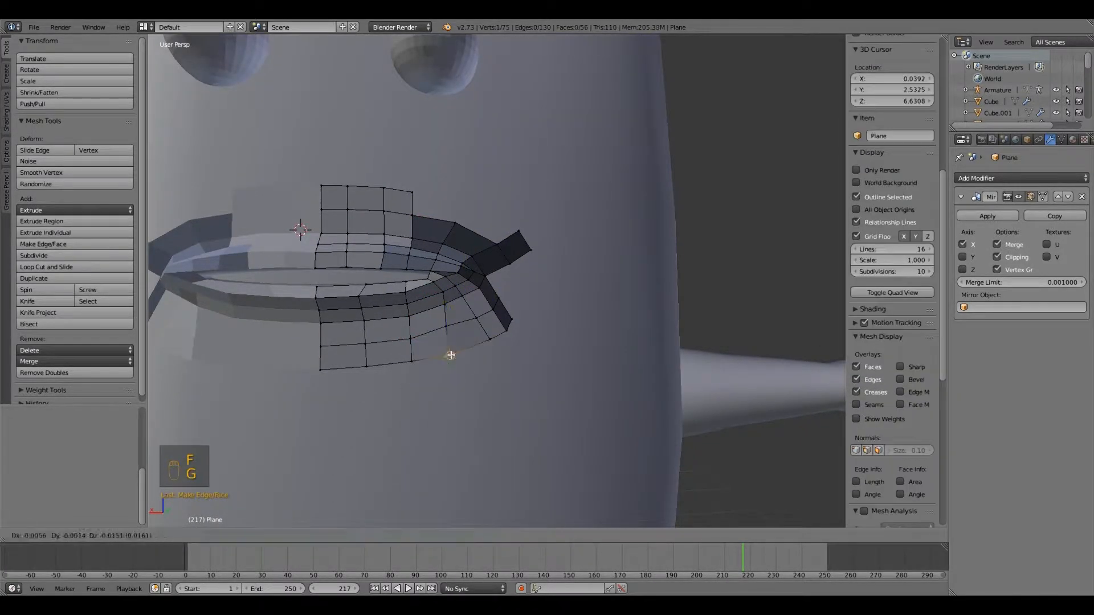
left_click(449, 355)
right_click(446, 328)
key("g")
left_click(445, 337)
Slide the middle vertex of the inner lower-lip edge toward the mouth's centre to even its spacing.
middle_click_drag(446, 338, 437, 343)
right_click(333, 329)
key("g")
left_click(316, 328)
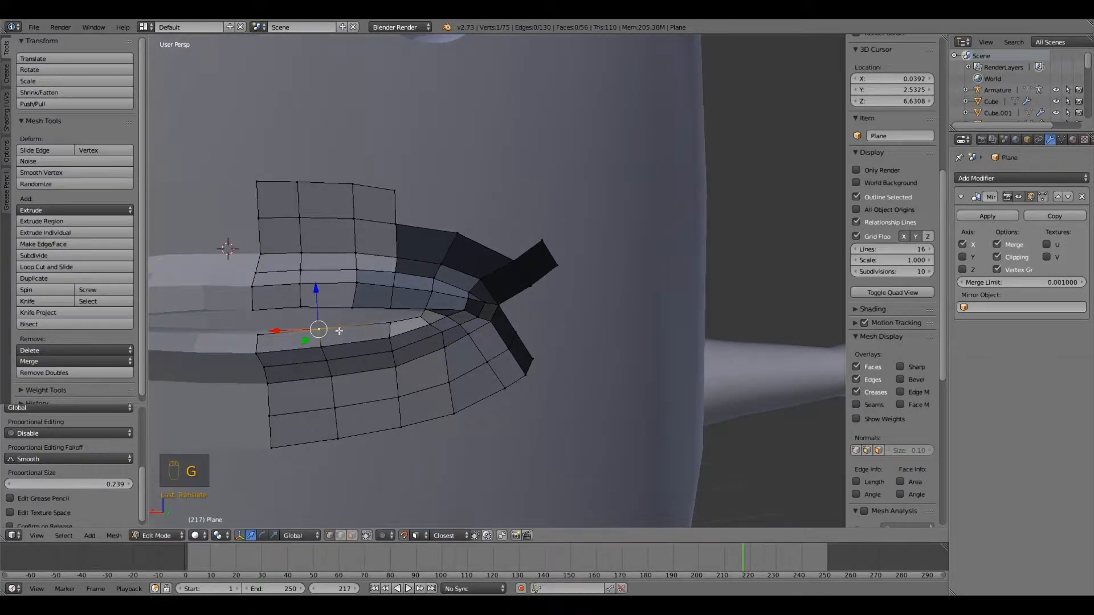
Add a vertical loop cut through the lower-lip panel near the mouth's centre and reposition vertices on it.
left_click(86, 268)
double_click(347, 344)
right_click(316, 329)
right_click(338, 437, "shift")
key("g")
left_click(321, 413)
Nudge the two lower-lip vertices nearest the mouth's centre slightly upward.
right_click(304, 350)
key("g")
left_click(305, 347)
right_click(258, 353)
key("g")
left_click(259, 347)
Extrude a vertex above the mouth corner and fill the faces joining the upper-lip panel to the upper corner strip.
scroll(378, 395, "down", 4)
scroll(445, 349, "up", 1)
scroll(453, 297, "down", 1)
right_click(474, 252)
key("e")
left_click(484, 234)
right_click(442, 230, "shift")
key("f")
key("f")
right_click(508, 264)
right_click(521, 255, "shift")
key("f")
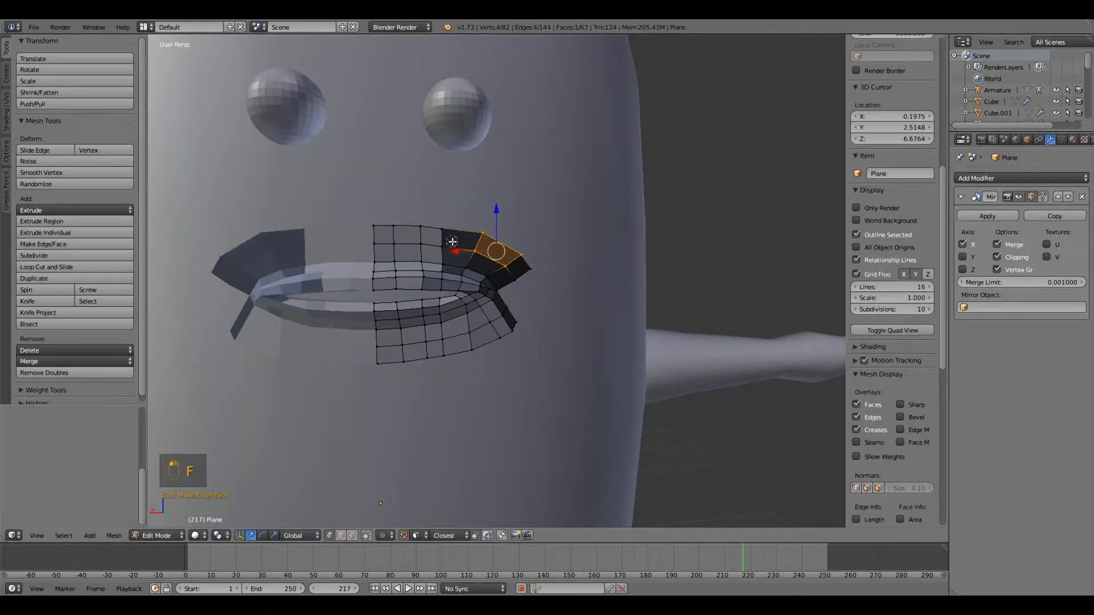
Join the upper corner strip to the vertex below it and delete the unwanted face beside the mouth corner.
middle_click_drag(475, 249, 455, 239)
scroll(455, 239, "up", 1)
right_click(487, 249)
right_click(477, 278, "shift")
key("f")
right_click(489, 249)
right_click(509, 235, "shift")
left_click(352, 536)
right_click(474, 263)
key("x")
left_click(425, 391)
left_click(330, 535)
Extrude the vertex beside the mouth corner outward and fill a face up to the end of the upper strip.
right_click(461, 260)
key("e")
right_click(486, 248, "shift")
right_click(509, 236, "shift")
right_click(490, 272)
key("e")
left_click(519, 275)
right_click(509, 235, "shift")
right_click(488, 248, "shift")
right_click(488, 272, "shift")
key("f")
Fill the face joining the new outer corner face to the end of the lower corner strip.
right_click(488, 271)
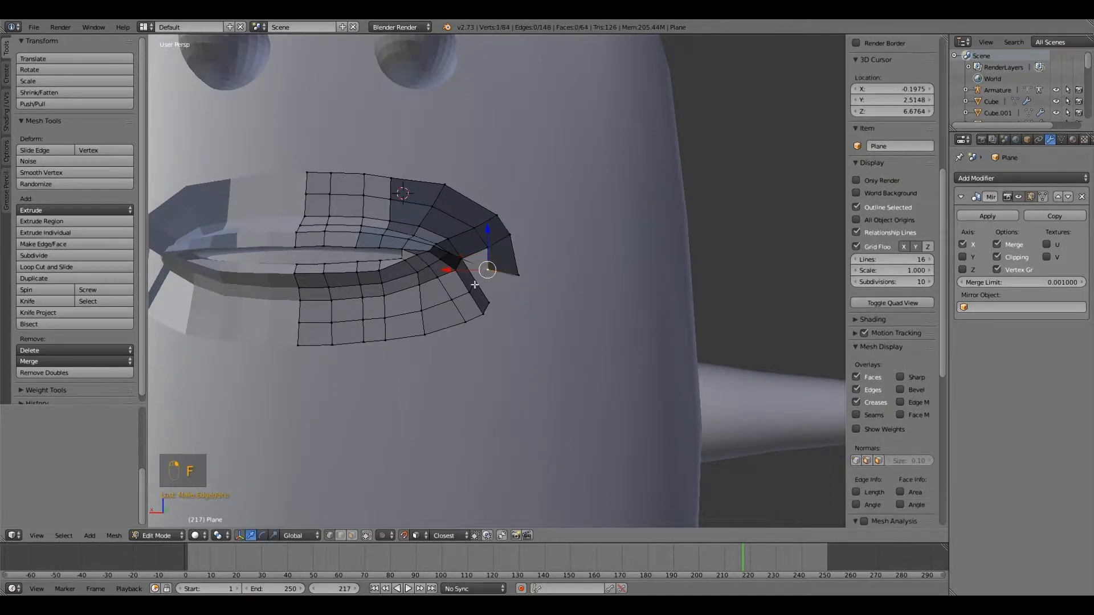
right_click(476, 281, "shift")
right_click(489, 303, "shift")
right_click(519, 276, "shift")
key("f")
Delete the stray edge in the gap beside the mouth corner and fill the resulting hole with a face.
right_click(476, 281)
left_click(340, 536)
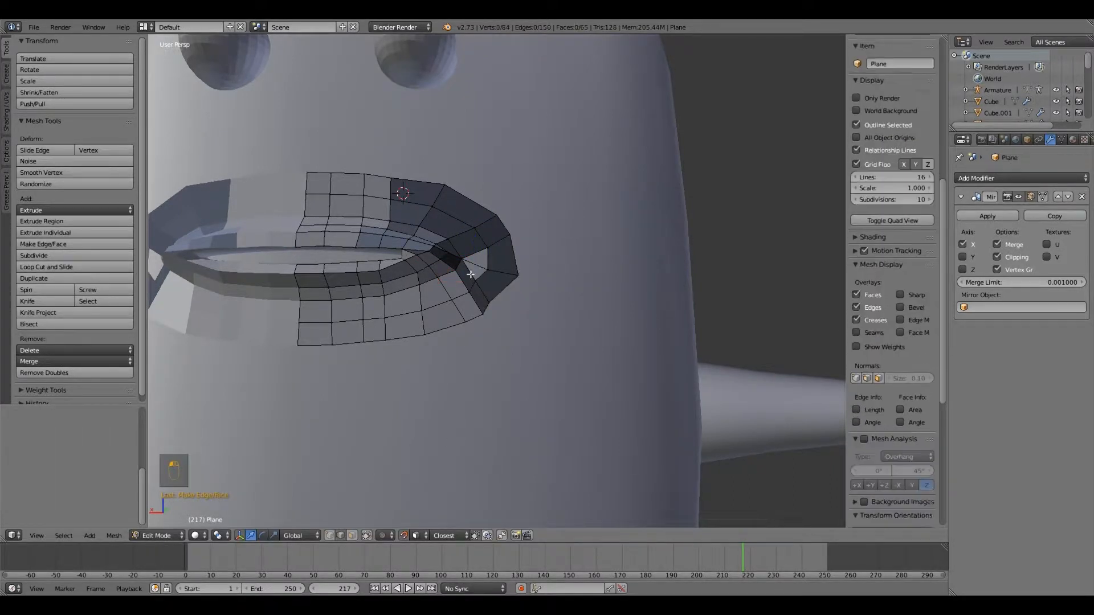
right_click(474, 265)
key("x")
left_click(388, 416)
scroll(415, 430, "up", 1)
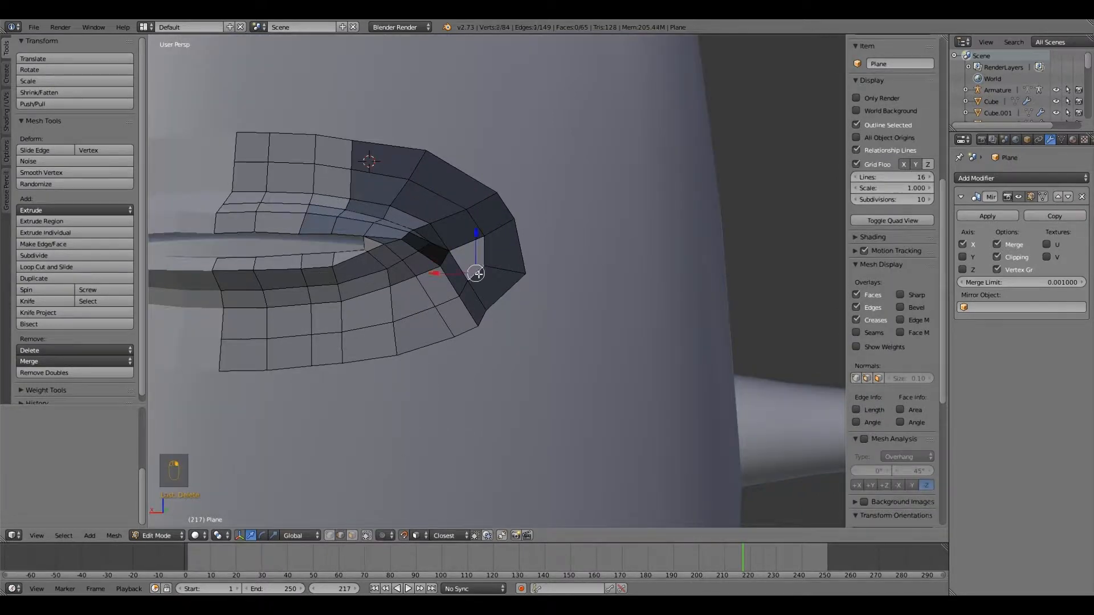
right_click(478, 273, "alt")
key("f")
Reposition the inner vertex where the new corner faces meet the lower strip.
left_click(330, 535)
right_click(485, 237)
right_click(468, 281)
scroll(499, 300, "down", 3)
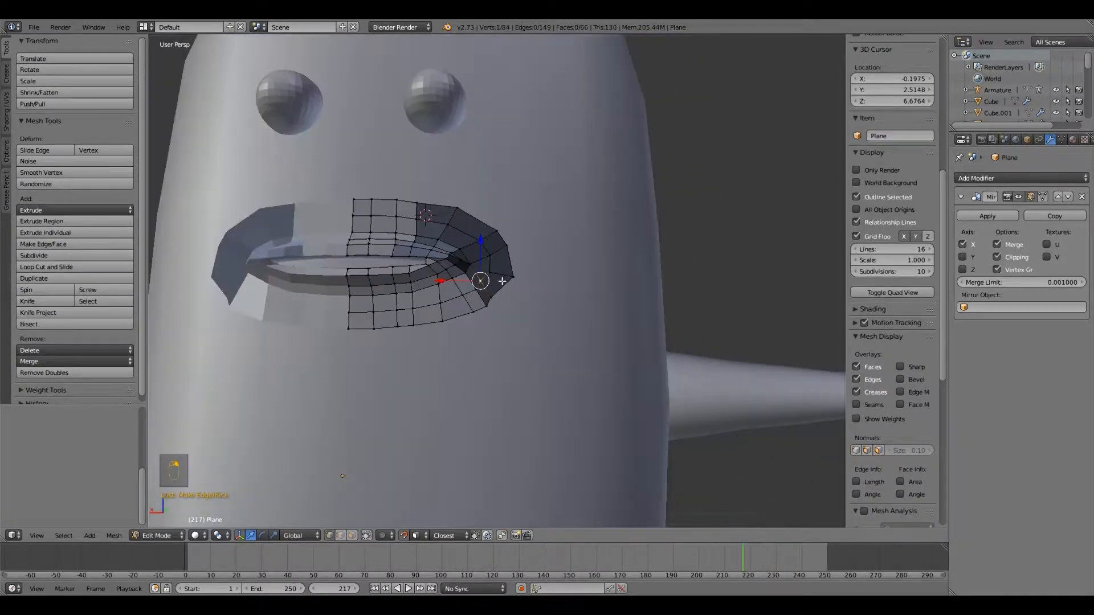
key("g")
left_click(513, 332)
Extrude the bottom edge of the lower-lip panel down toward the chin and move the new outermost vertex outward.
scroll(478, 342, "down", 4)
middle_click_drag(474, 344, 471, 315, "shift")
scroll(469, 308, "up", 1)
right_click(443, 231)
right_click(455, 230, "shift")
scroll(498, 227, "down", 2)
key("e")
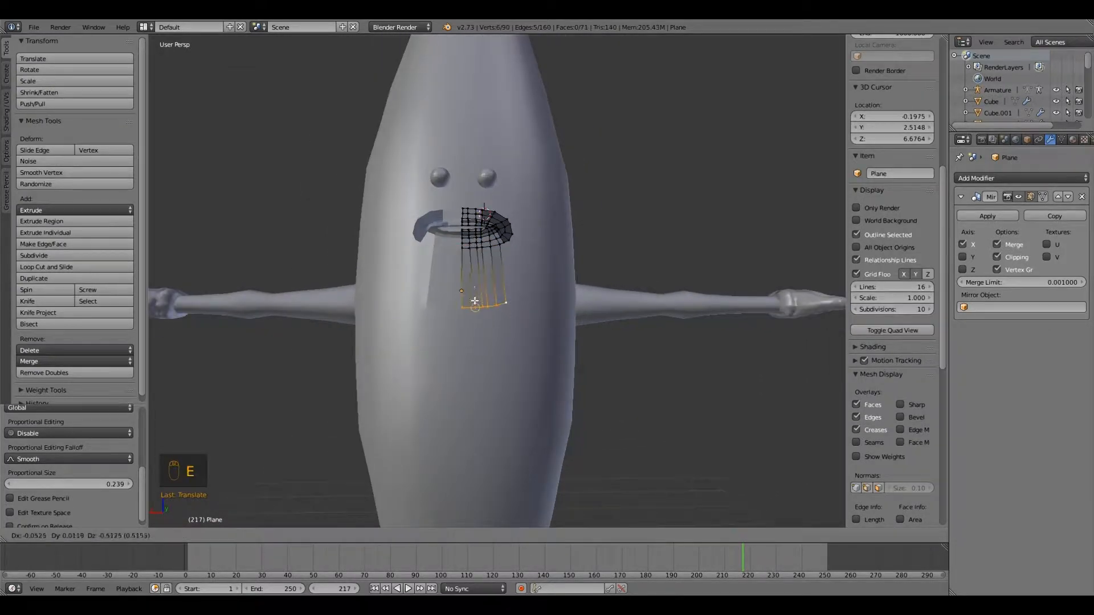
left_click(468, 270)
scroll(466, 275, "up", 3)
right_click(501, 256)
key("g")
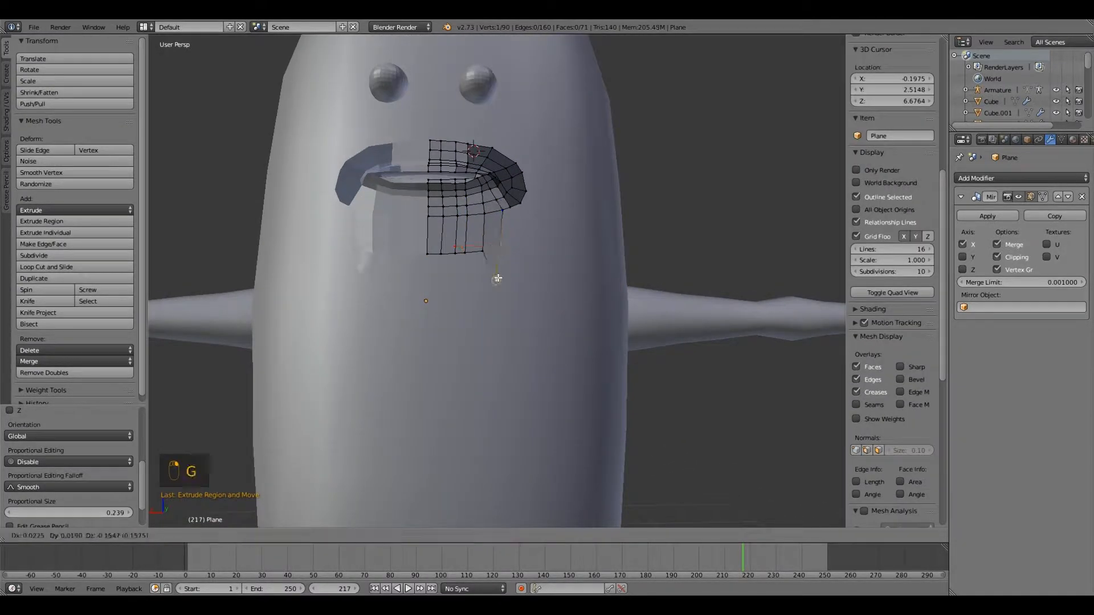
left_click(501, 275)
Extrude the six vertices of the chin strip's bottom row further down.
right_click(455, 252)
right_click(466, 252, "shift")
right_click(441, 254, "shift")
right_click(428, 253, "shift")
right_click(483, 251, "shift")
right_click(506, 250, "shift")
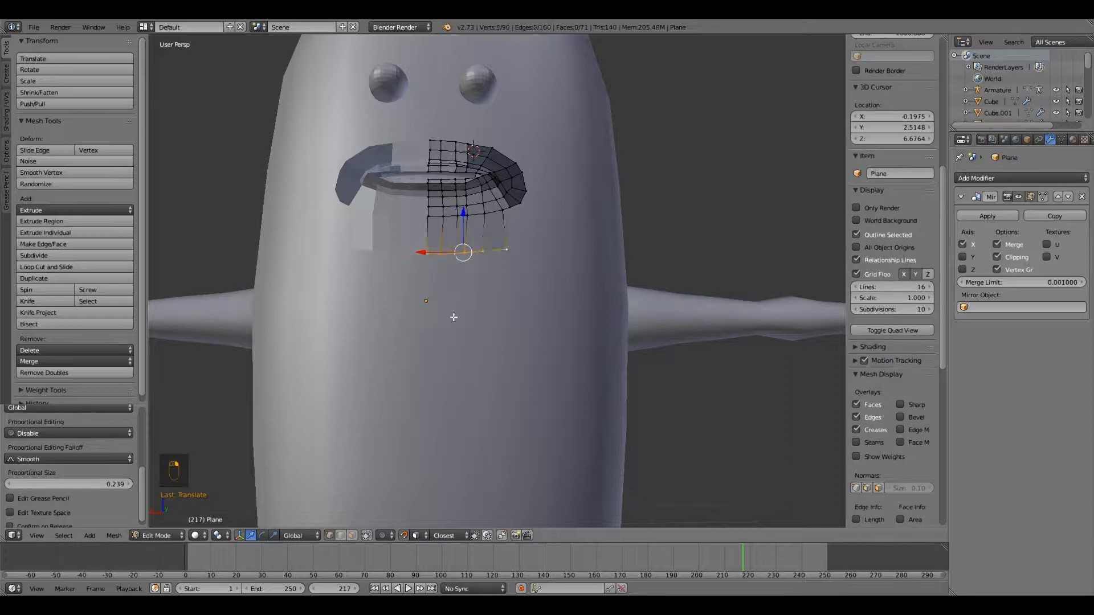
key("e")
left_click(441, 300)
Shift the row between the two chin strips along Y and raise it along Z.
scroll(421, 279, "up", 1)
right_click(407, 246)
right_click(425, 246, "shift")
right_click(456, 245, "shift")
right_click(480, 243, "shift")
right_click(508, 241, "shift")
key("g")
key("y")
left_click(412, 267)
key("g")
middle_click(411, 263)
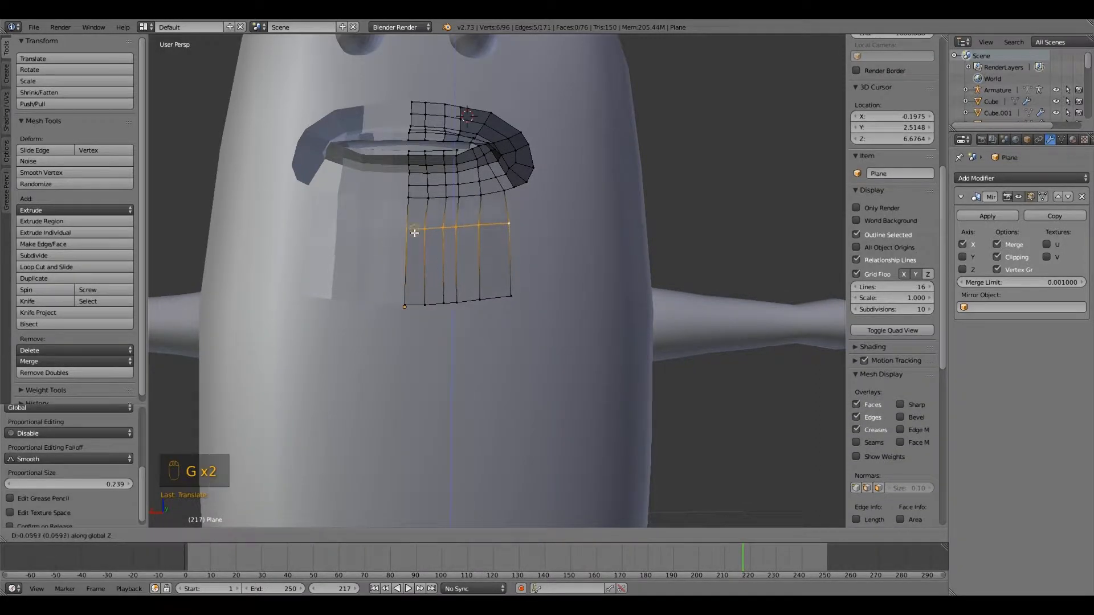
left_click(415, 233)
Add a centred horizontal loop cut across the lower chin strip.
left_click(97, 268)
double_click(415, 296)
scroll(417, 306, "down", 1)
scroll(417, 306, "down", 5)
scroll(418, 306, "up", 6)
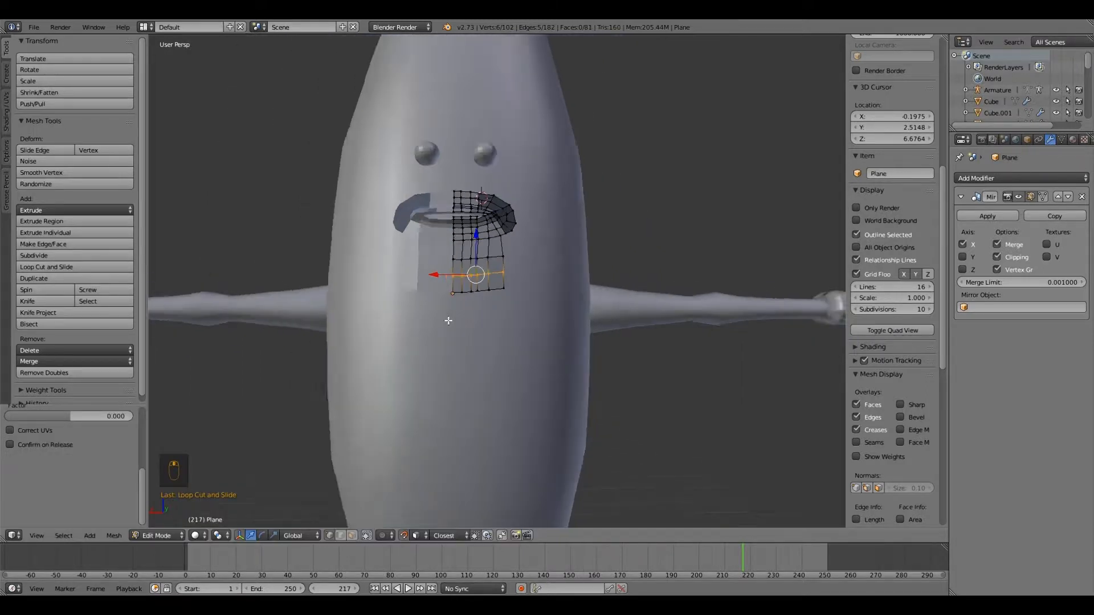
scroll(556, 349, "down", 7)
scroll(556, 348, "up", 1)
scroll(555, 349, "up", 4)
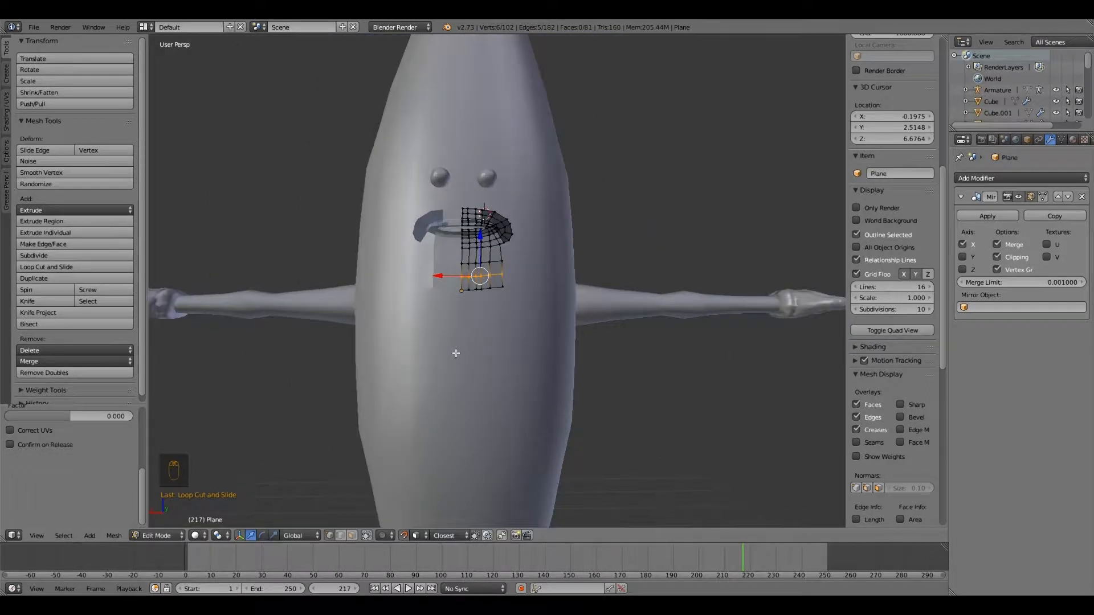
scroll(456, 353, "up", 2)
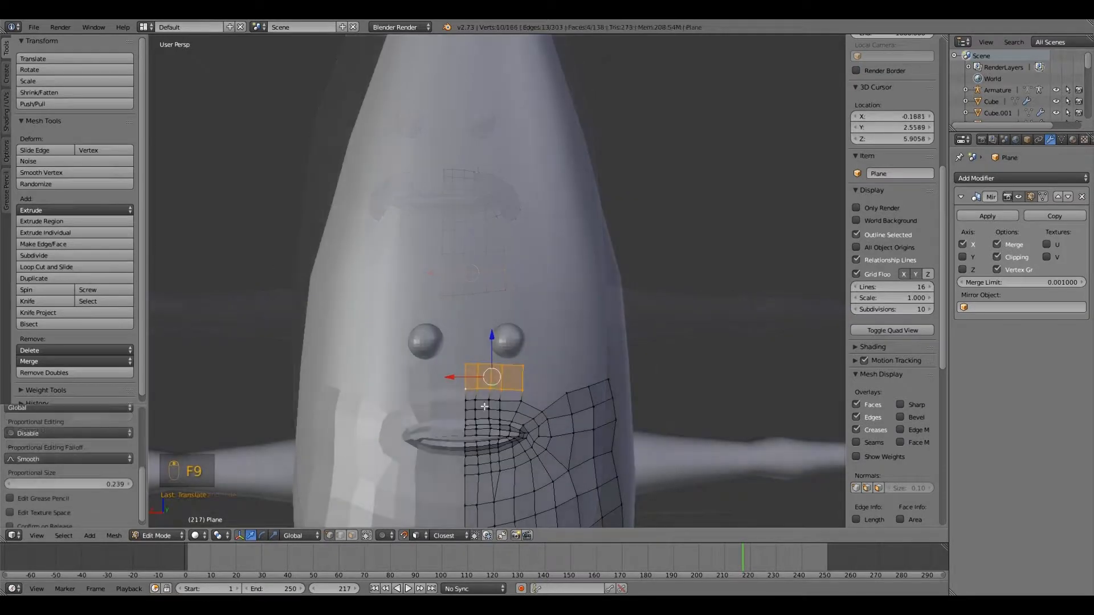
Examine the extended mesh over the mouth, cheeks and body, and the area around the eyes.
key("F9")
scroll(474, 352, "up", 2)
scroll(473, 352, "up", 2)
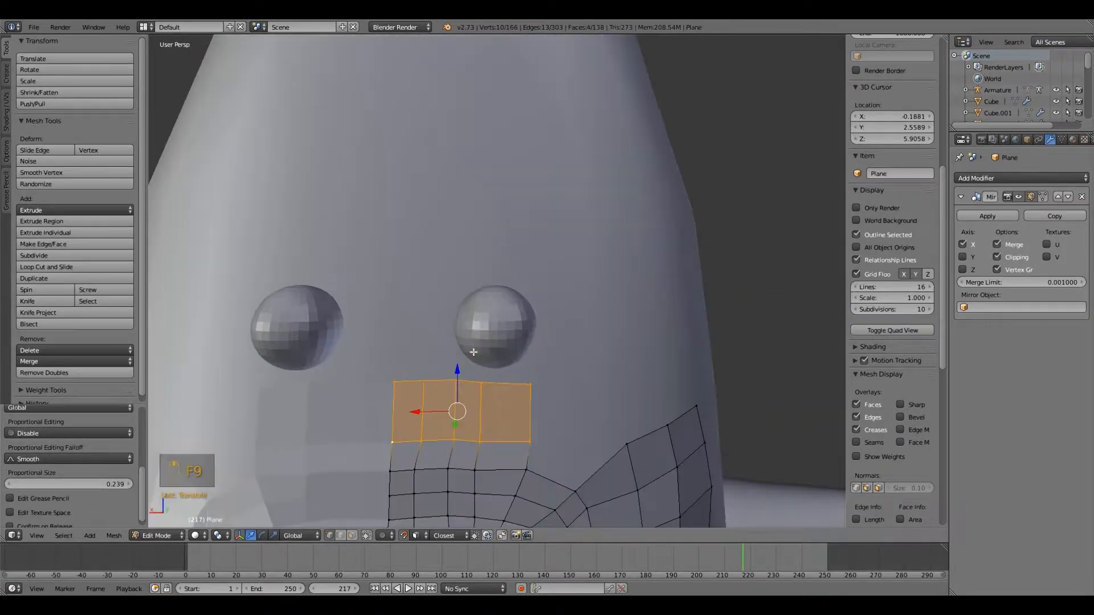
scroll(470, 402, "down", 4)
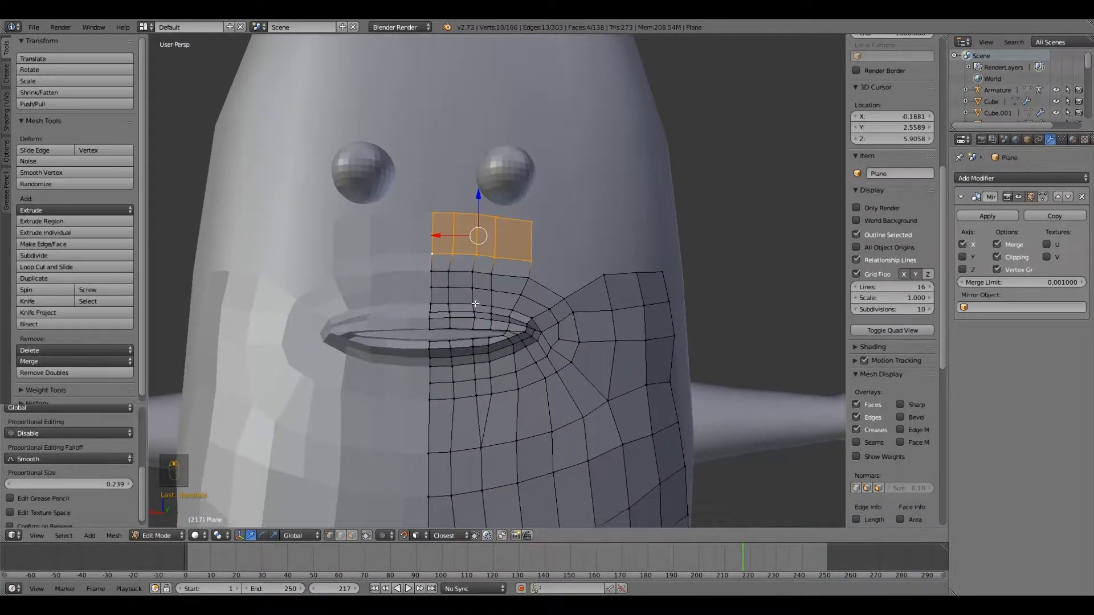
scroll(473, 391, "up", 2)
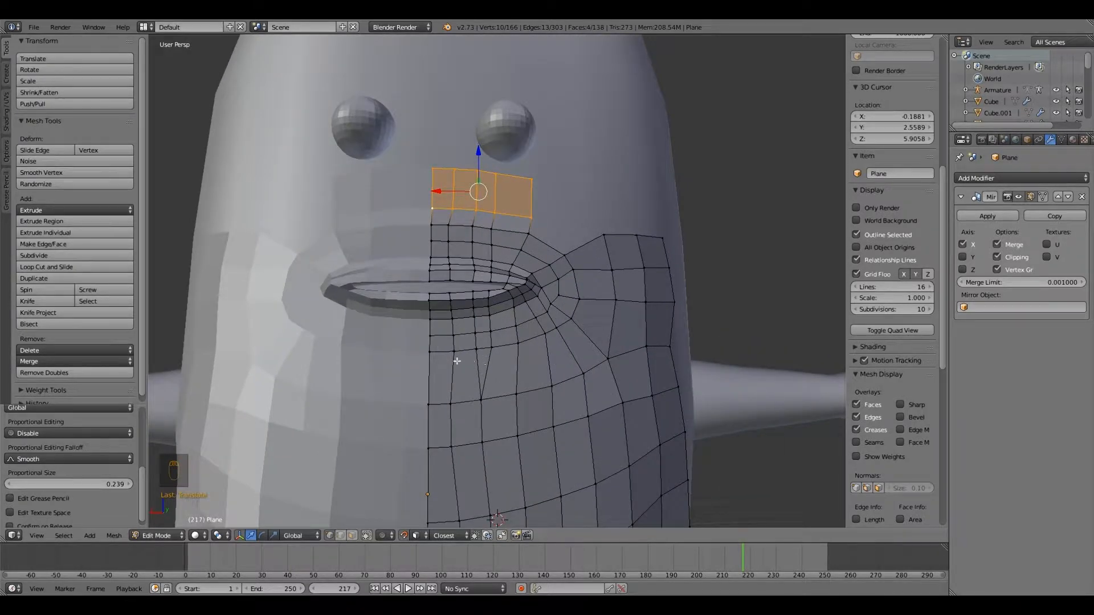
scroll(458, 352, "down", 3)
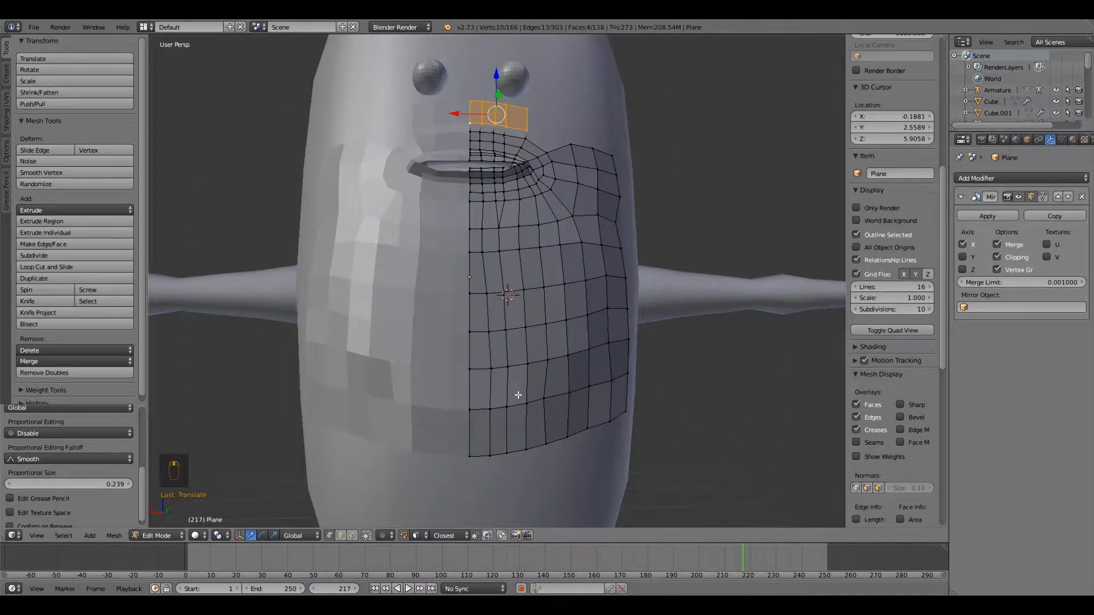
middle_click_drag(518, 393, 514, 416, "shift")
middle_click_drag(530, 359, 533, 379, "shift")
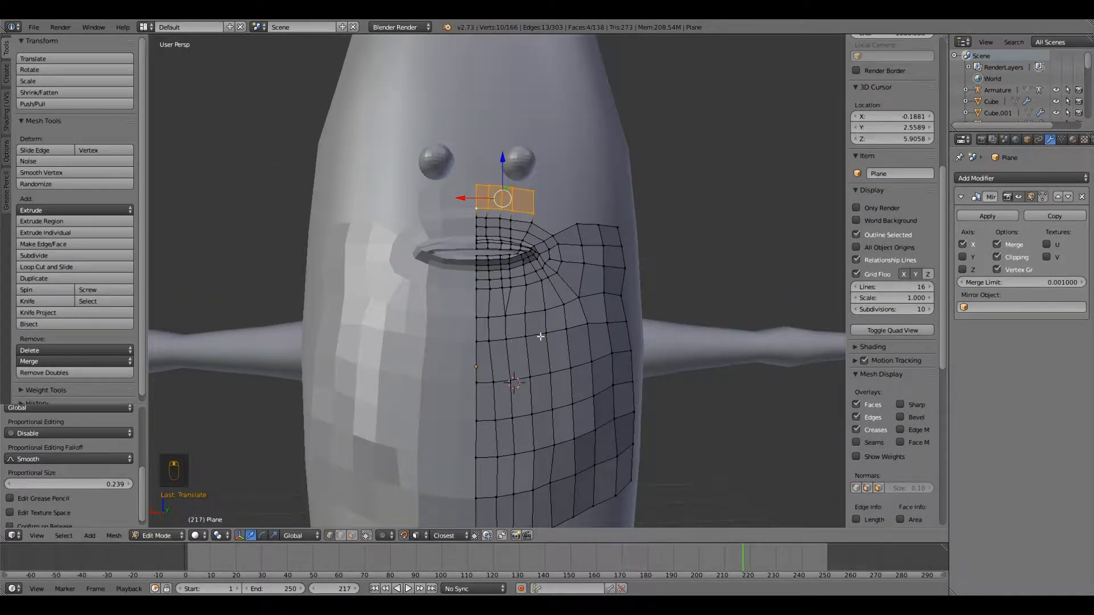
middle_click_drag(572, 270, 567, 381)
scroll(567, 382, "up", 1)
scroll(567, 382, "up", 1)
scroll(567, 379, "down", 2)
scroll(567, 379, "up", 1)
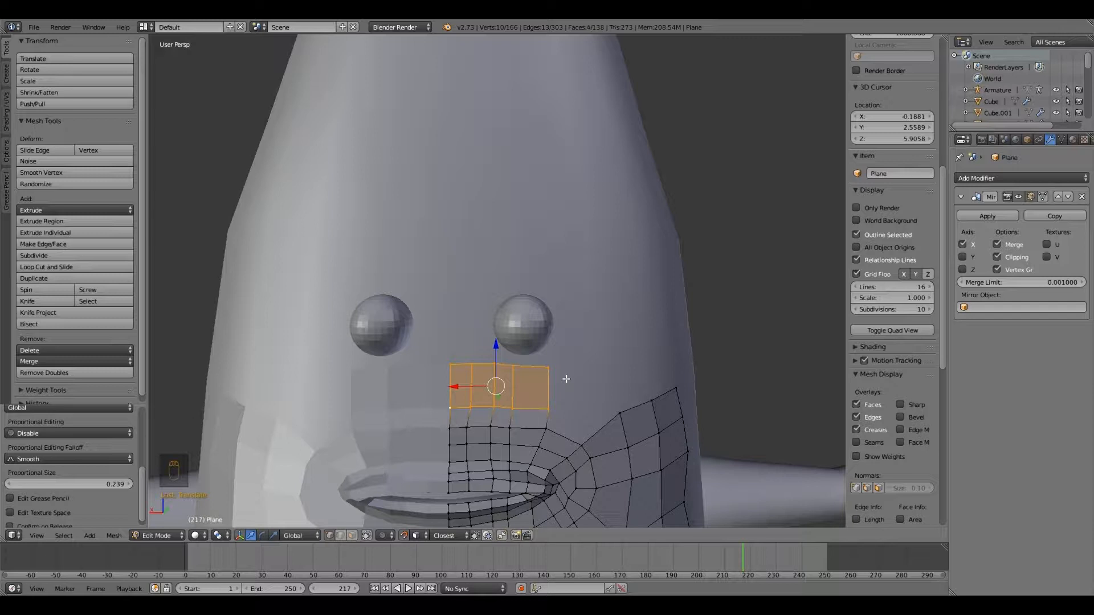
scroll(572, 376, "up", 2)
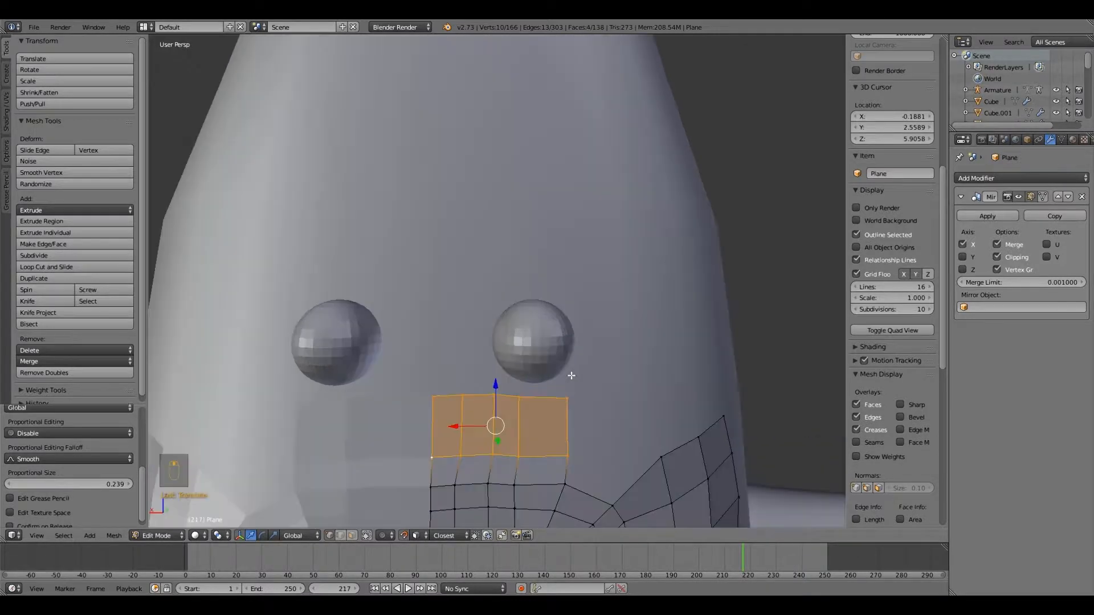
Turn off snapping and extrude the panel's top-row vertex below the eye slightly upward.
left_click(406, 535)
scroll(515, 439, "down", 2)
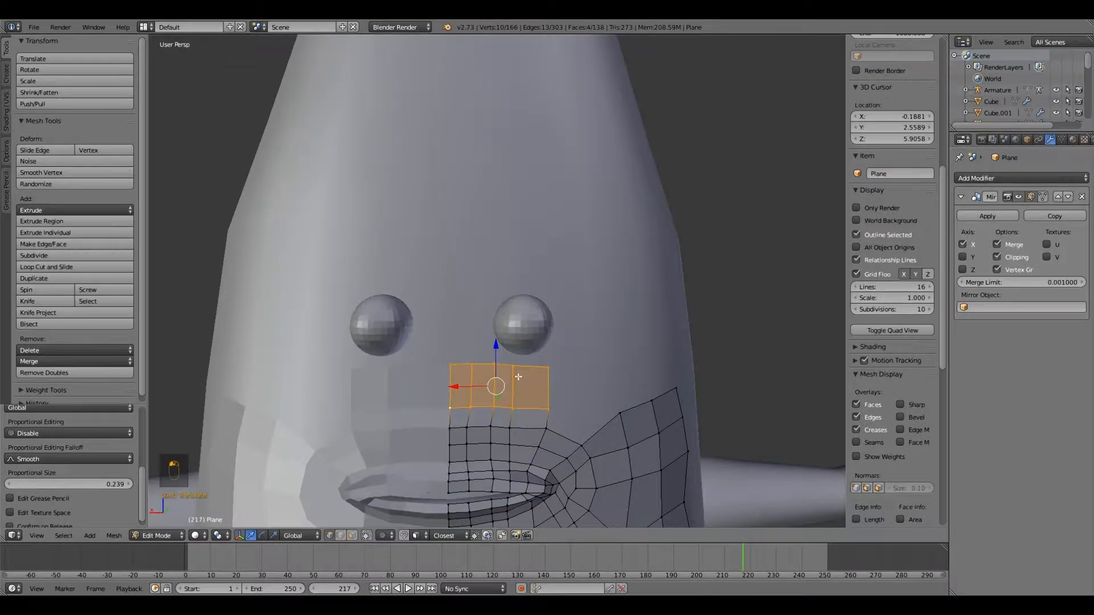
right_click(514, 367)
scroll(514, 368, "up", 2)
right_click(571, 396, "shift")
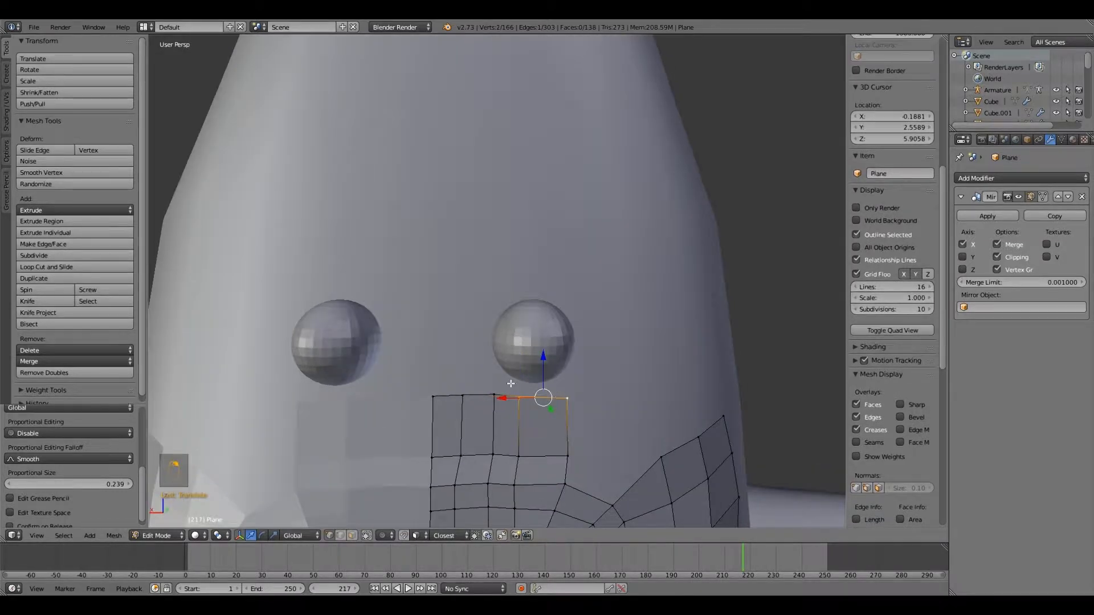
scroll(511, 383, "down", 2)
scroll(512, 391, "up", 2)
right_click(518, 395)
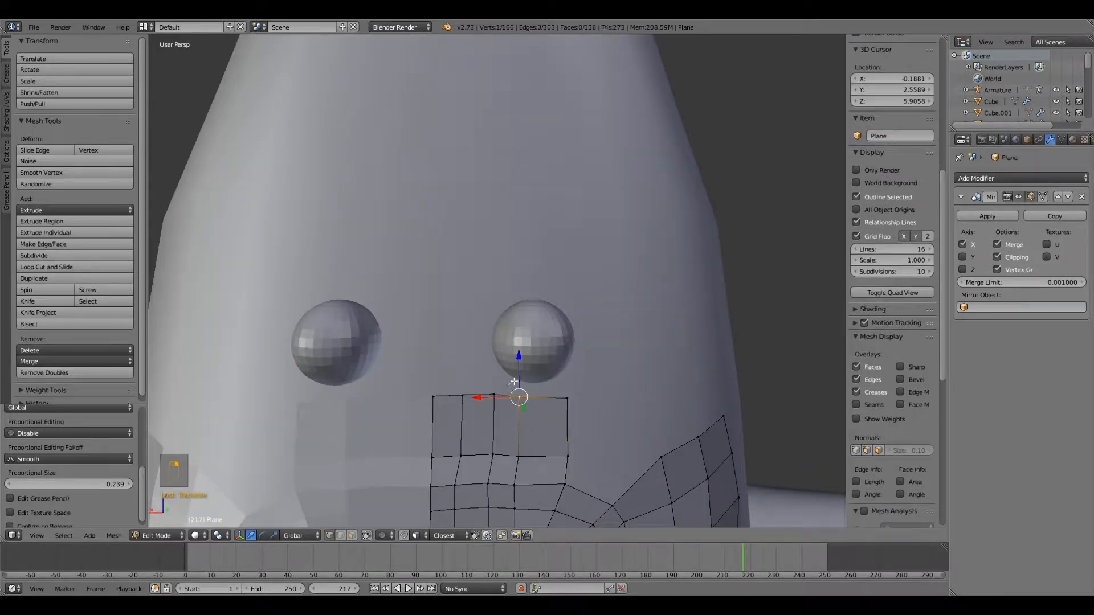
key("e")
left_click(515, 369)
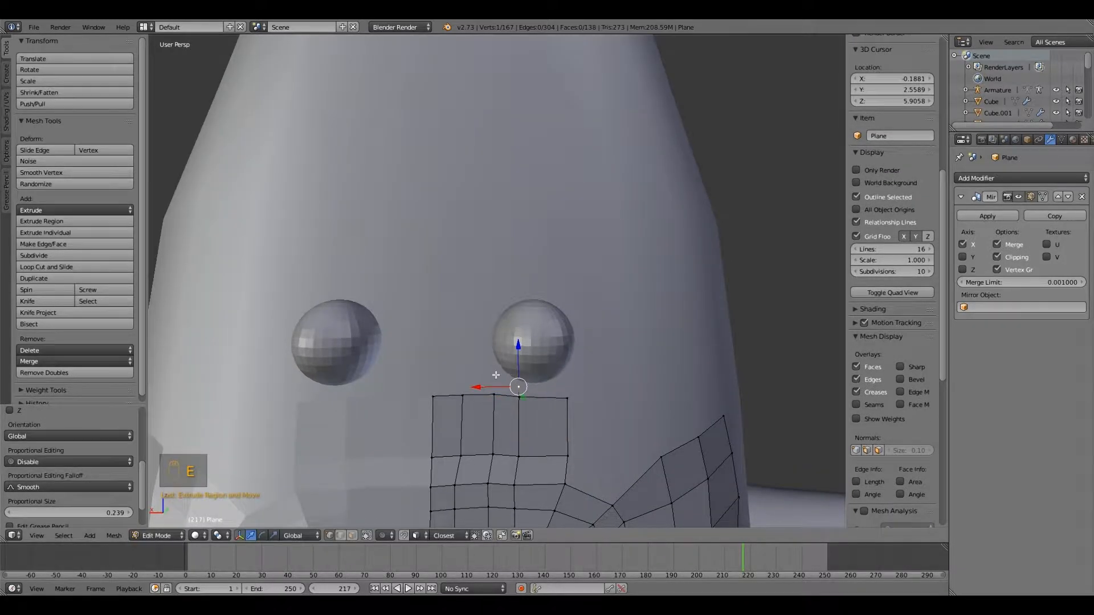
Extrude the vertex repeatedly to trace a ring of edges around the eye, ending just short of the starting vertex.
key("e")
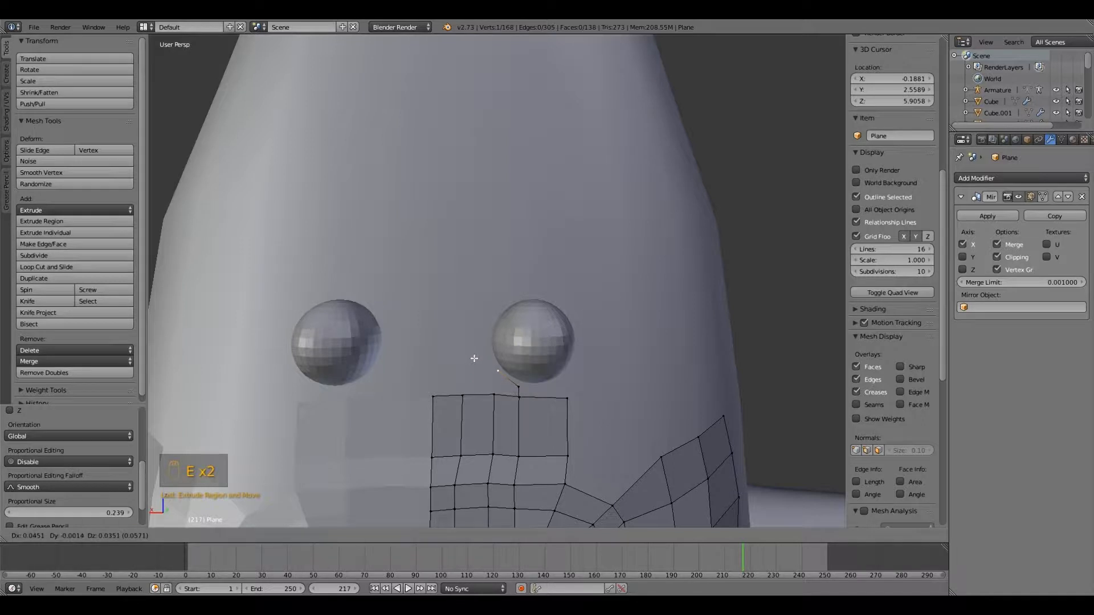
left_click(464, 340)
key("e")
left_click(452, 308)
key("e")
left_click(452, 286)
key("e")
left_click(471, 259)
key("e")
left_click(490, 244)
key("e")
left_click(526, 232)
key("e")
left_click(574, 244)
key("e")
left_click(612, 272)
key("e")
left_click(625, 313)
key("e")
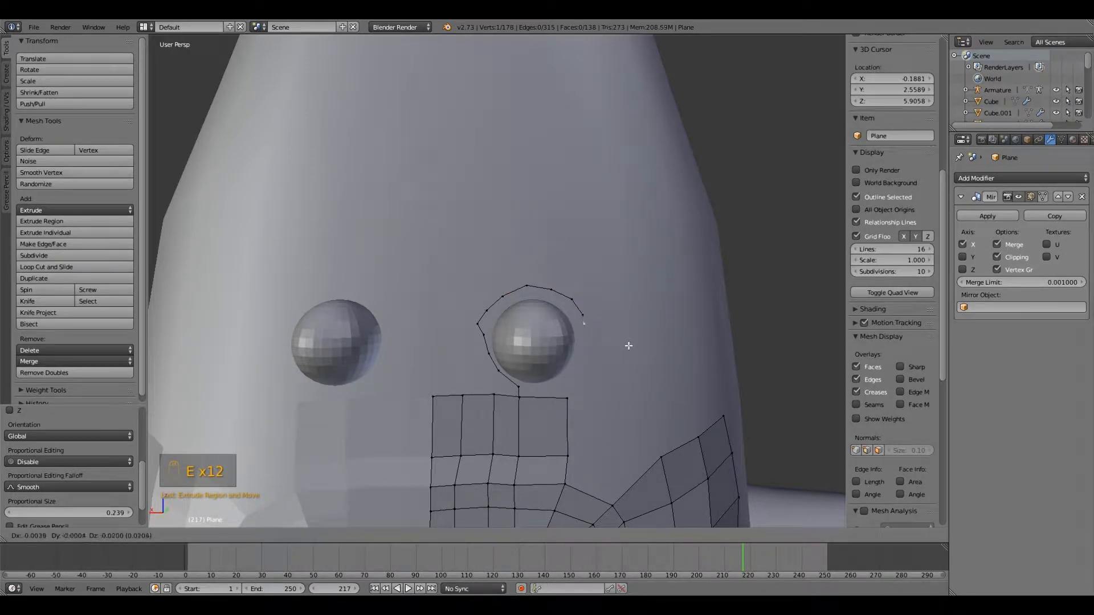
left_click(631, 352)
key("e")
left_click(617, 381)
key("e")
left_click(580, 404)
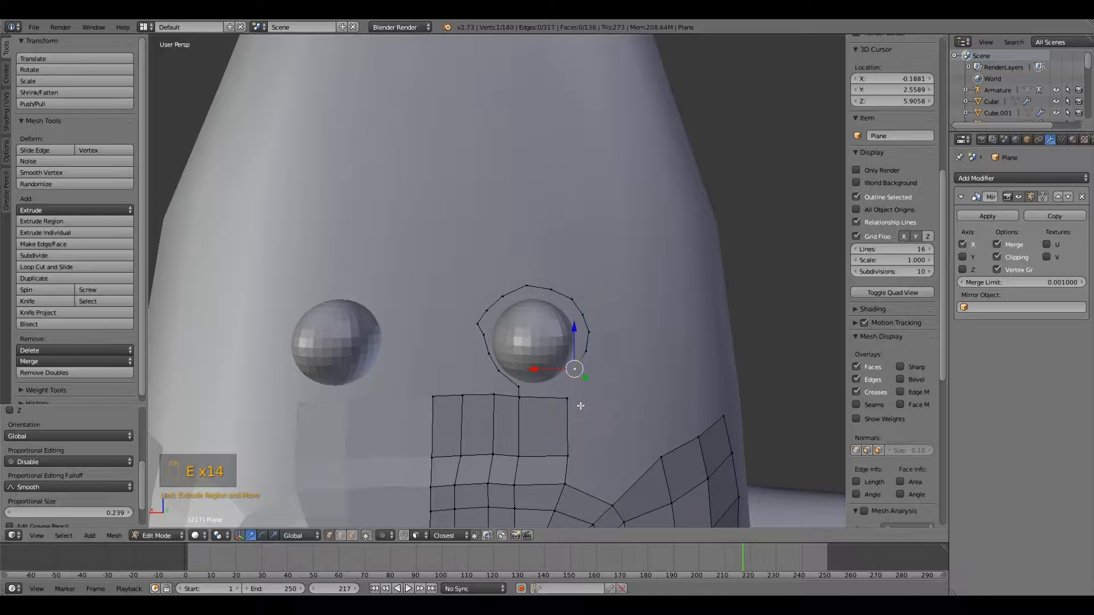
key("e")
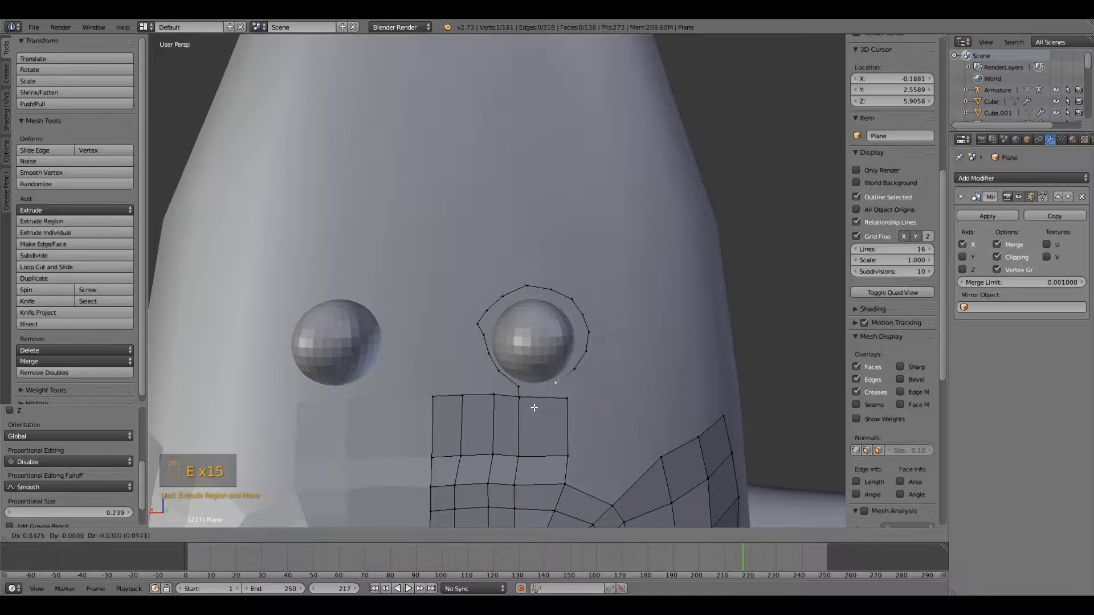
left_click(534, 407)
Fill a face between the eye ring's two lowest vertices and the panel's top edge directly below them.
right_click(519, 388, "shift")
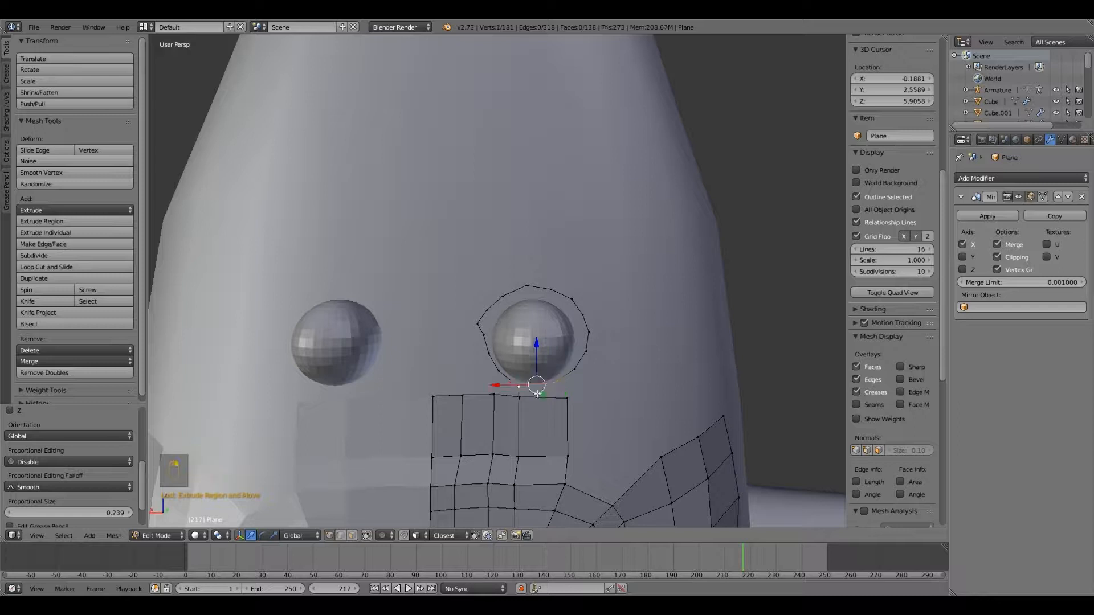
right_click(567, 398, "shift")
right_click(519, 397, "shift")
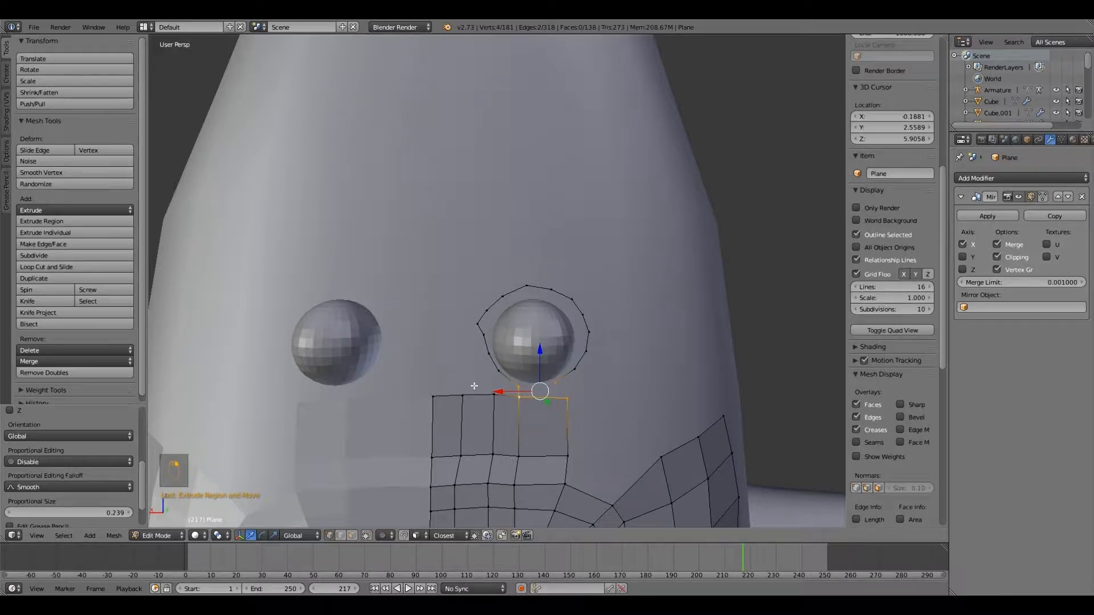
key("f")
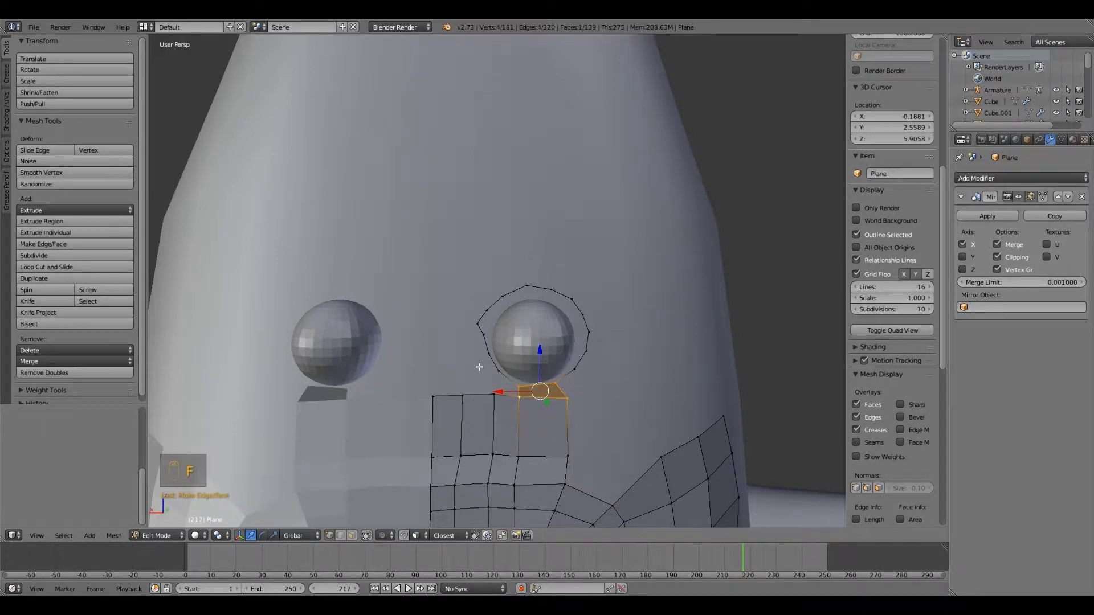
Leave mesh editing for Object Mode and remove both eye spheres from view.
left_click(155, 536)
left_click(156, 535)
left_click(165, 520)
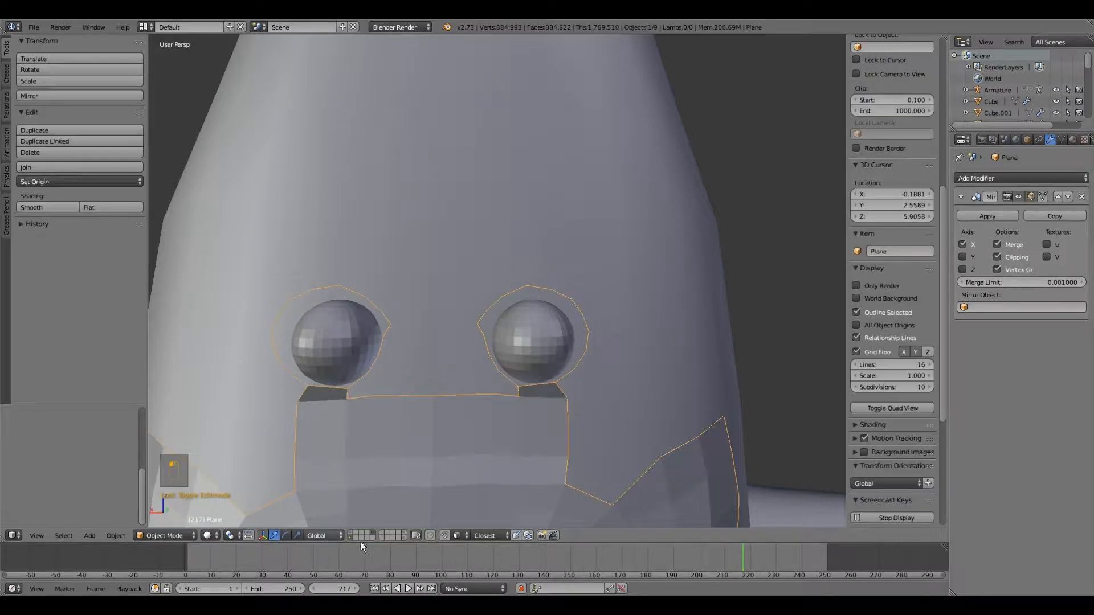
right_click(531, 349)
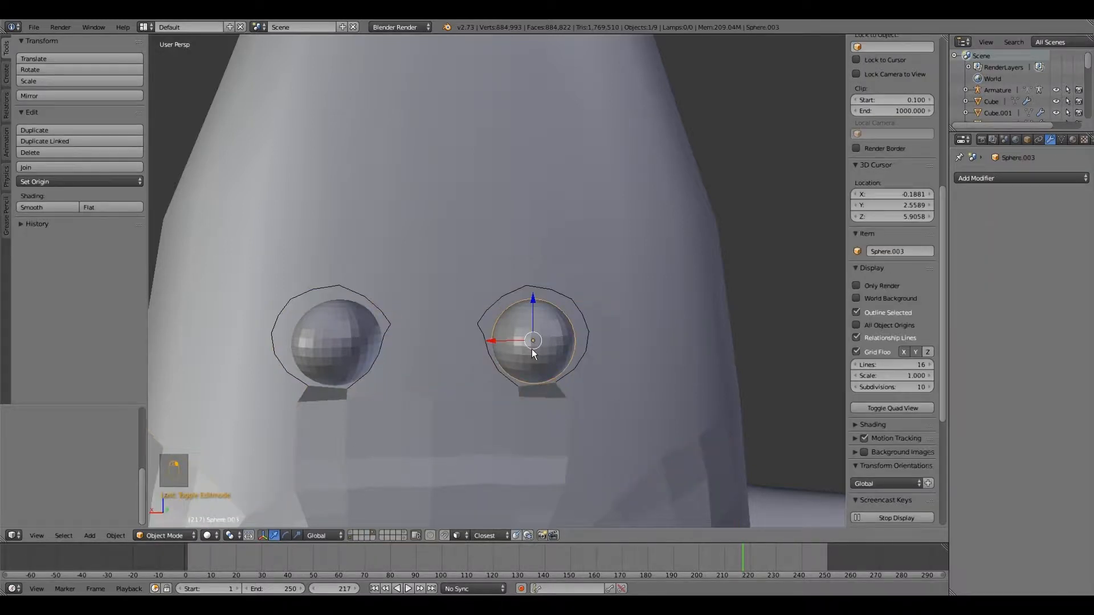
key("Delete")
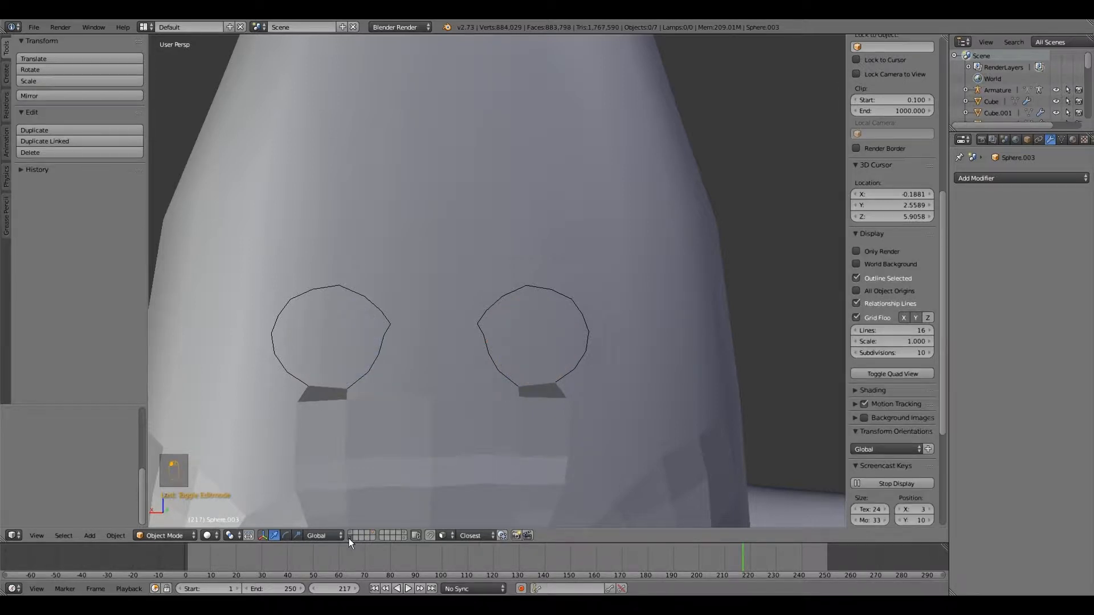
Select the face mesh and return it to Edit Mode.
right_click(498, 436)
right_click(381, 447)
scroll(382, 442, "down", 2)
left_click(165, 536)
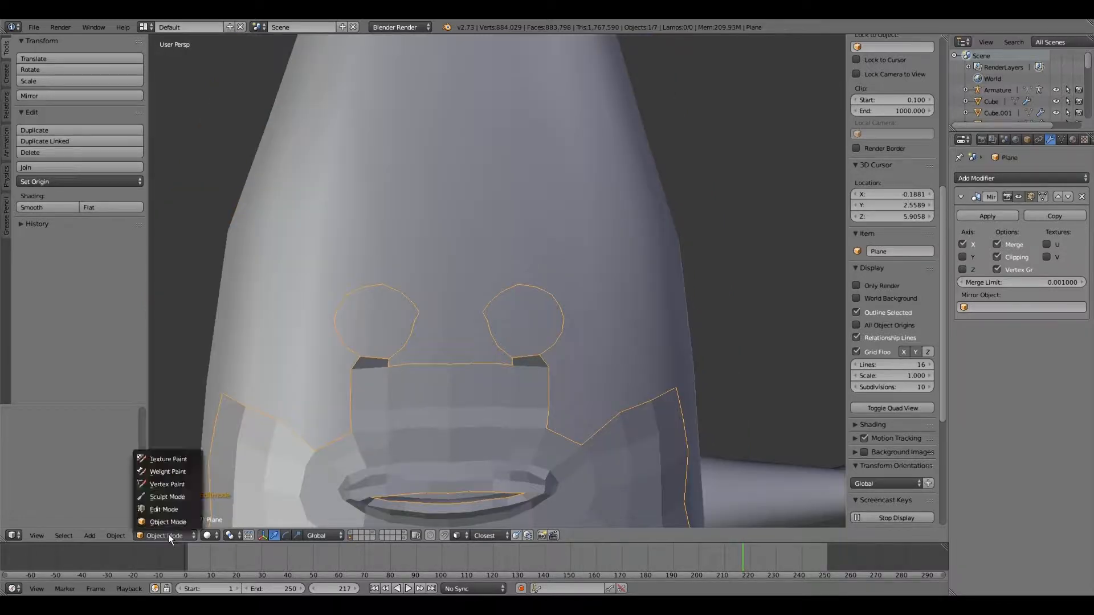
left_click(174, 510)
scroll(417, 439, "up", 2)
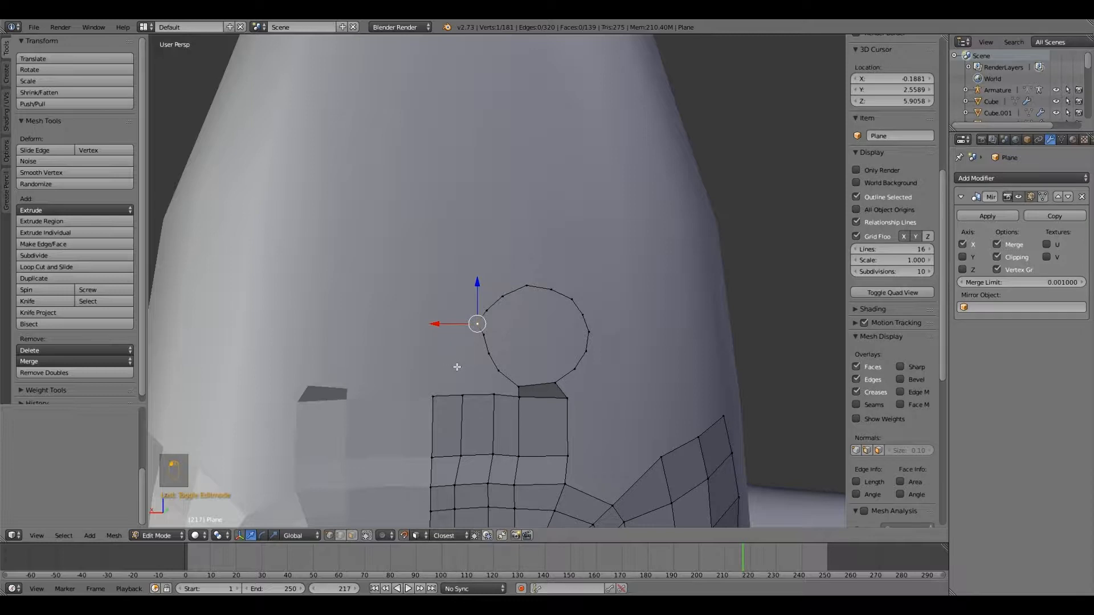
Move the eye ring's protruding vertex on the side nearest the face's centre slightly inward.
key("g")
left_click(483, 322)
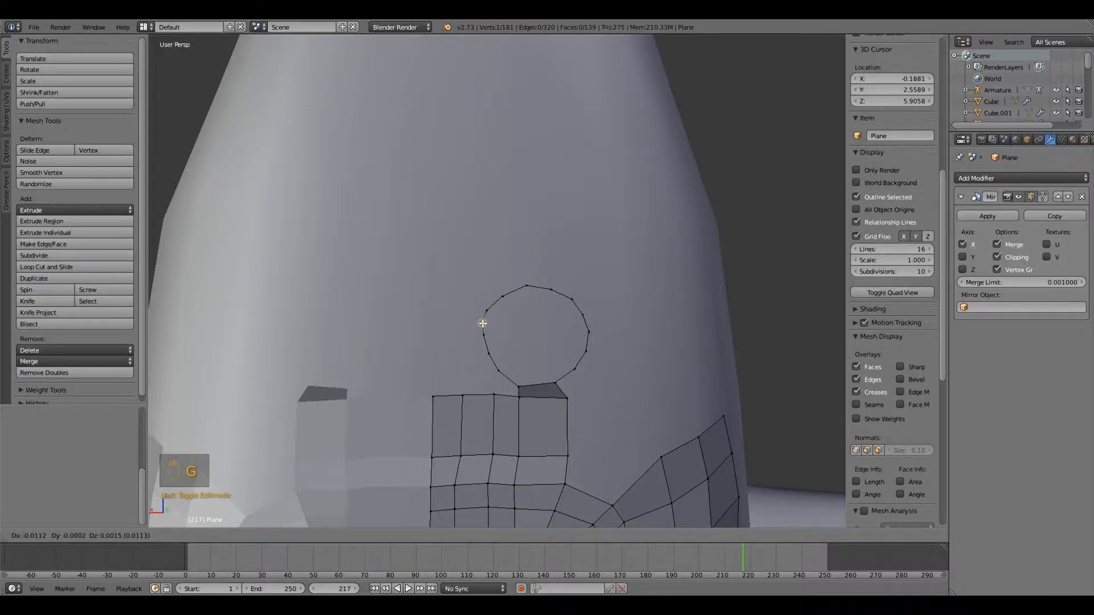
left_click(485, 310, "shift")
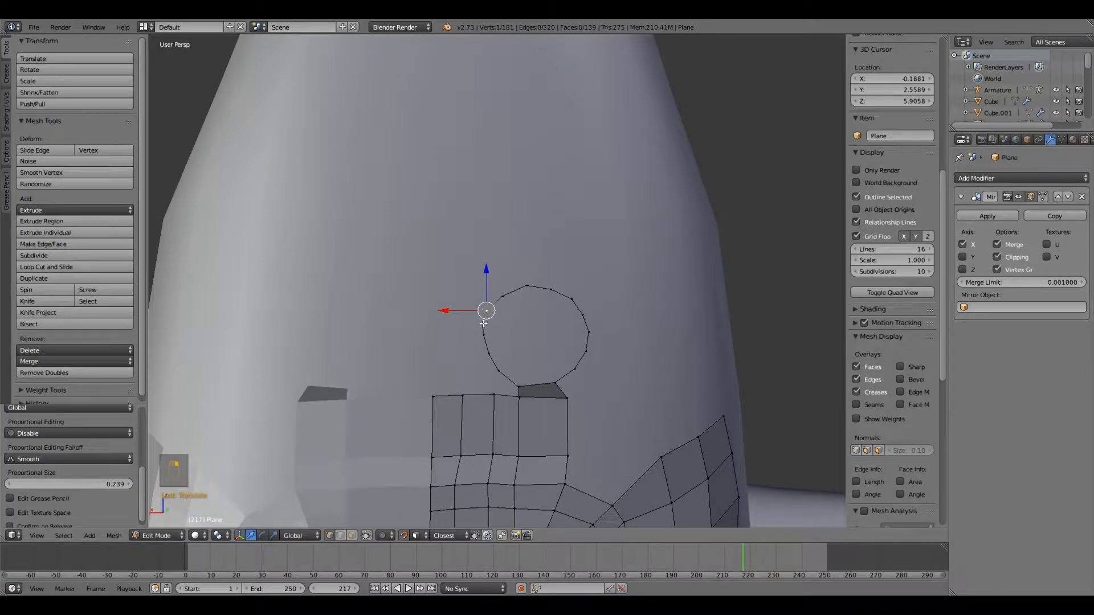
key("ctrl+z")
Delete the protruding vertex on the eye ring's inner side and join its two neighbours with an edge.
key("x")
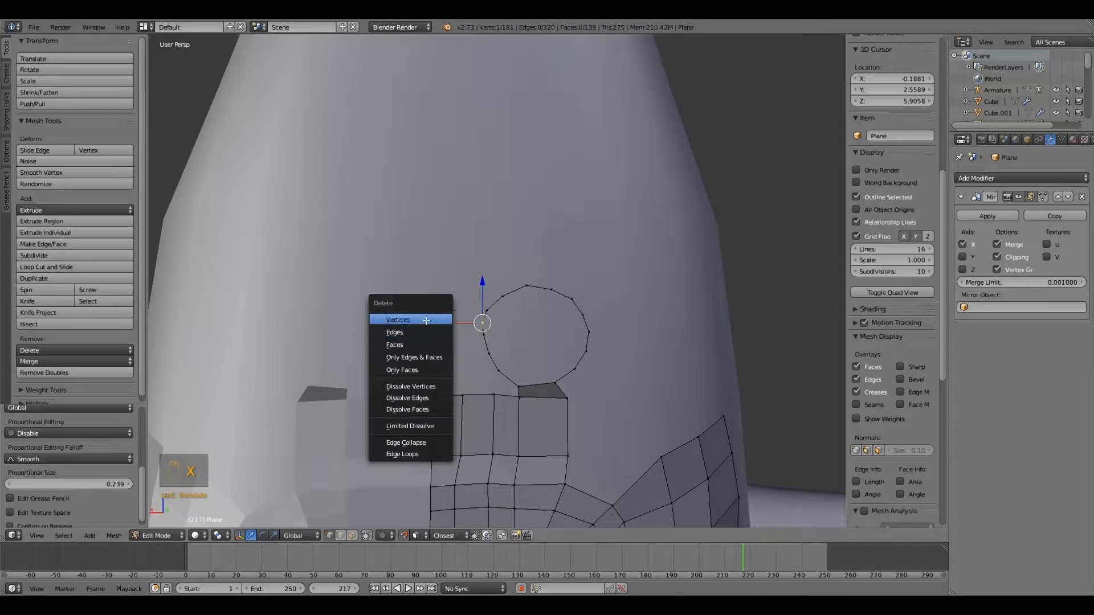
left_click(447, 318)
right_click(483, 333)
right_click(485, 312, "shift")
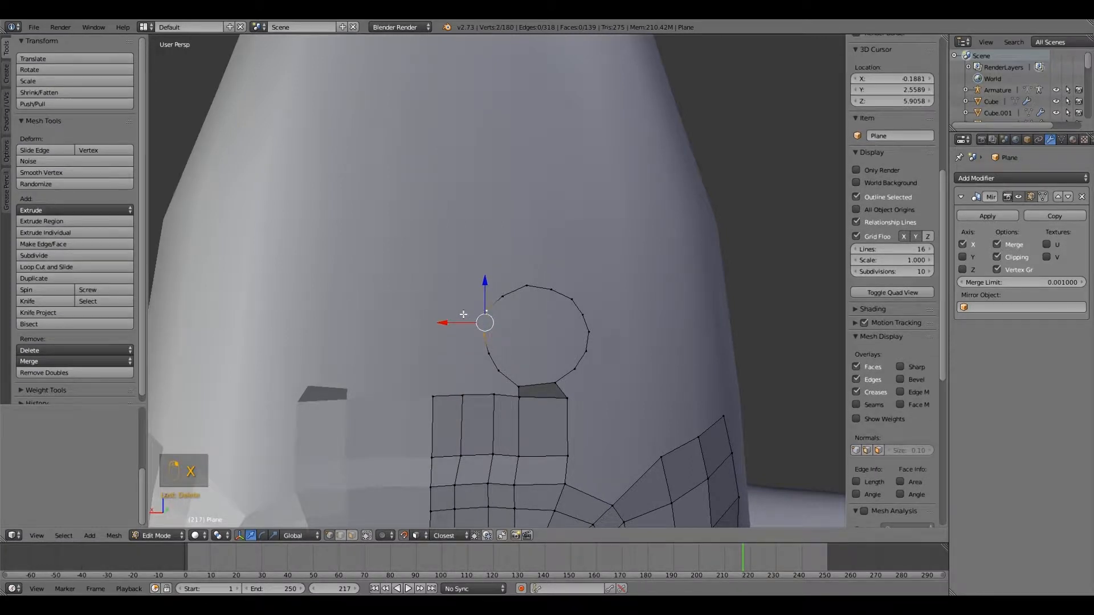
key("f")
right_click(489, 354)
right_click(498, 371)
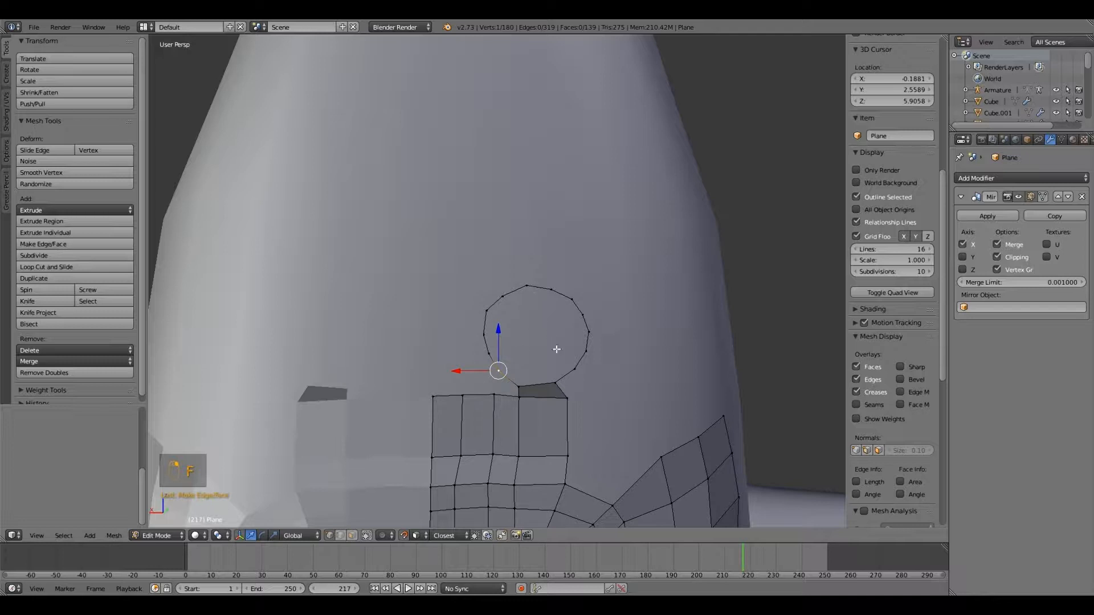
Select every vertex of the eye ring and extrude it inward, scaled down to a smaller concentric ring of faces.
right_click(587, 351)
right_click(583, 316, "shift")
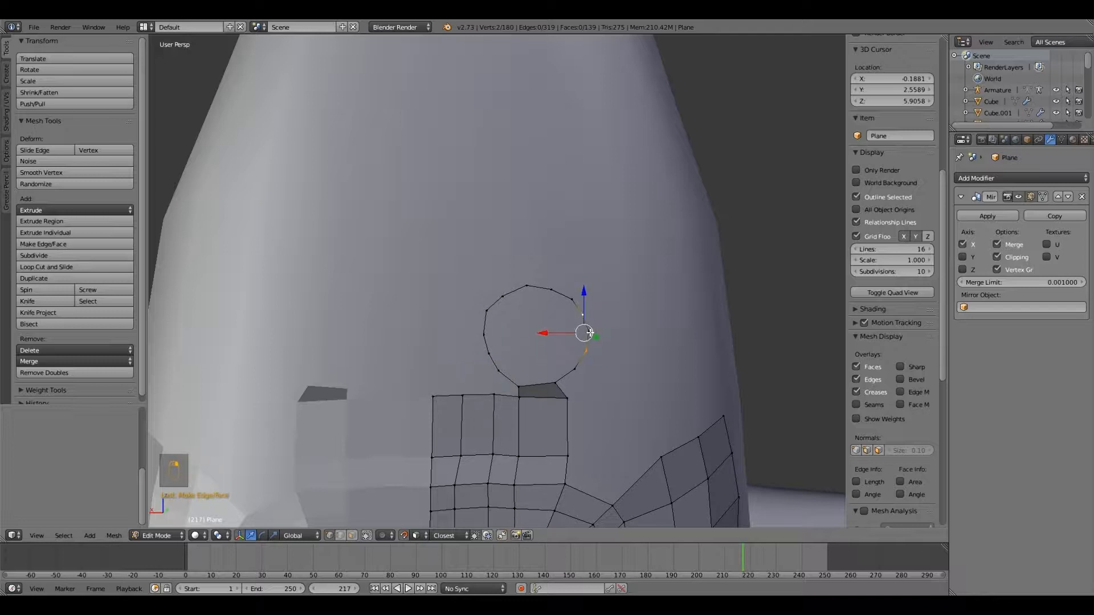
right_click(576, 367, "shift")
right_click(577, 307, "shift")
right_click(572, 300, "shift")
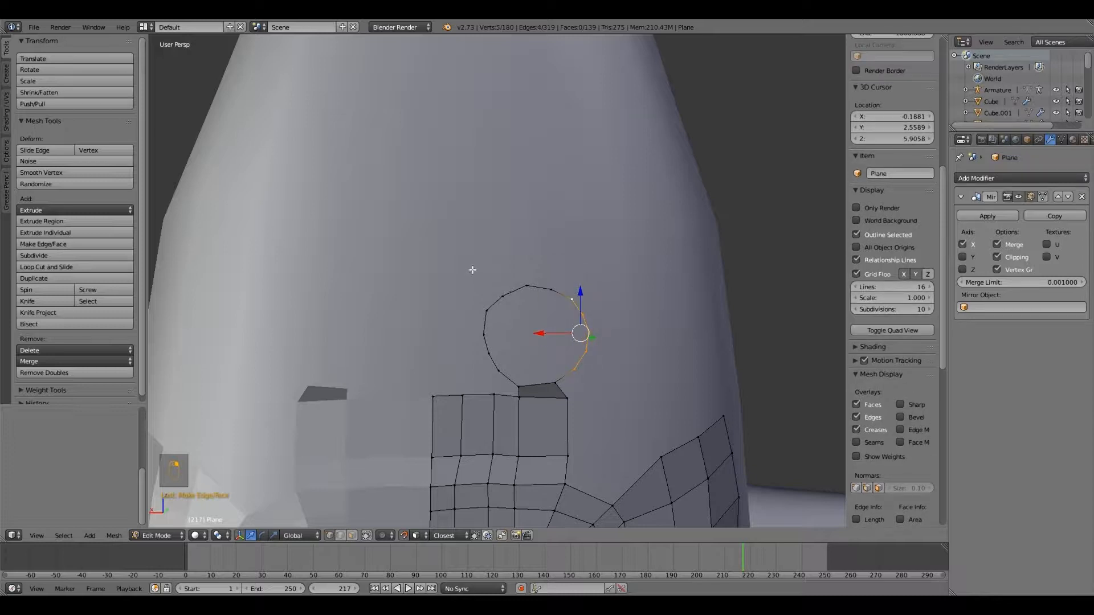
key("b")
left_click_drag(477, 267, 562, 307)
key("b")
left_click_drag(459, 297, 519, 376)
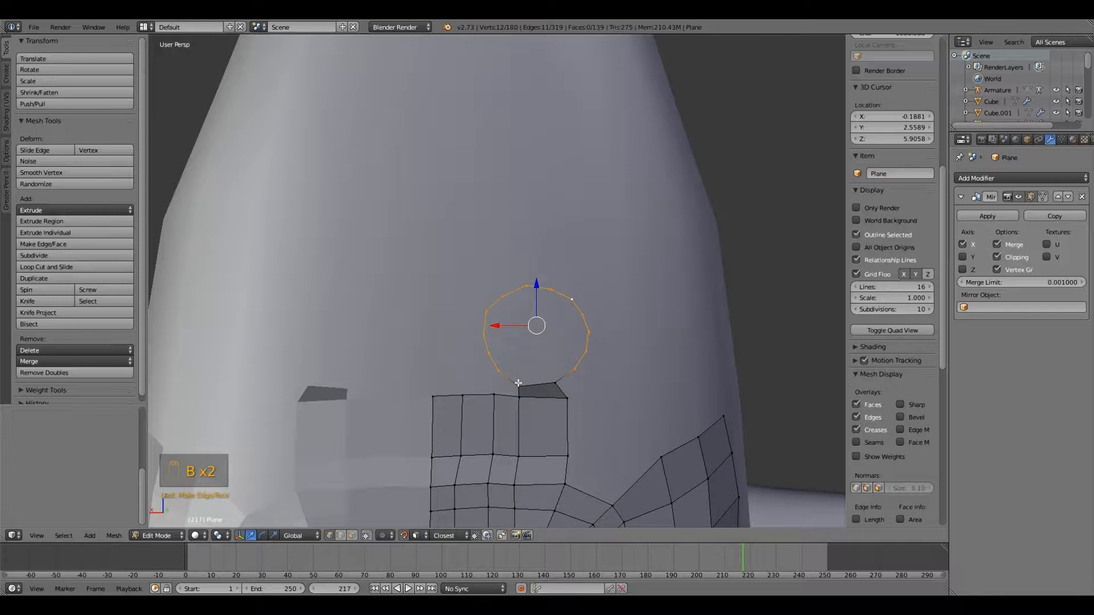
right_click(518, 384, "shift")
right_click(549, 379, "shift")
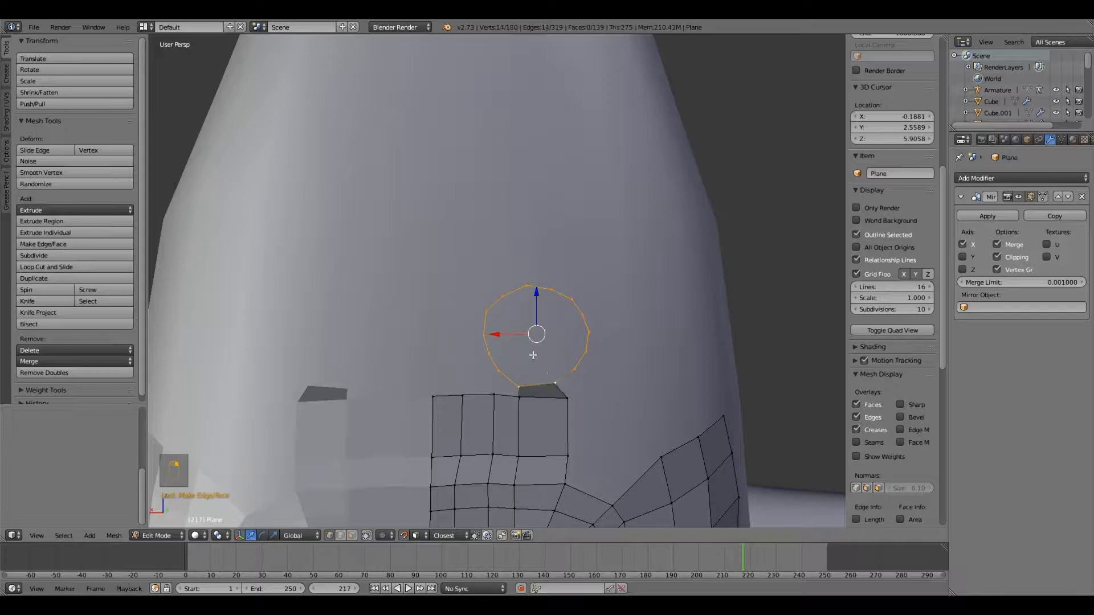
key("e")
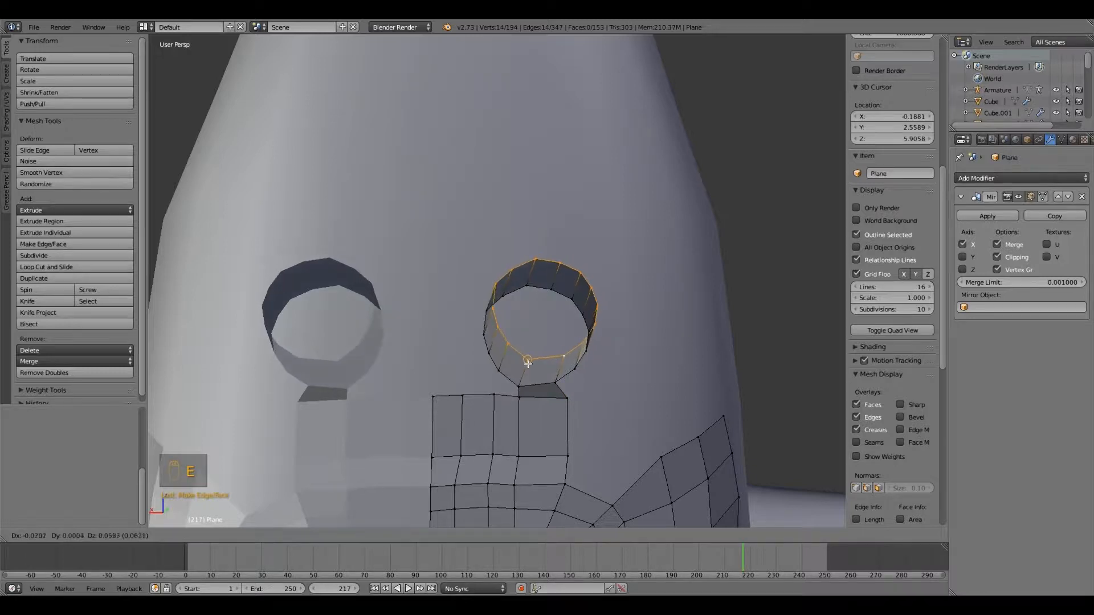
key("s")
left_click(514, 345)
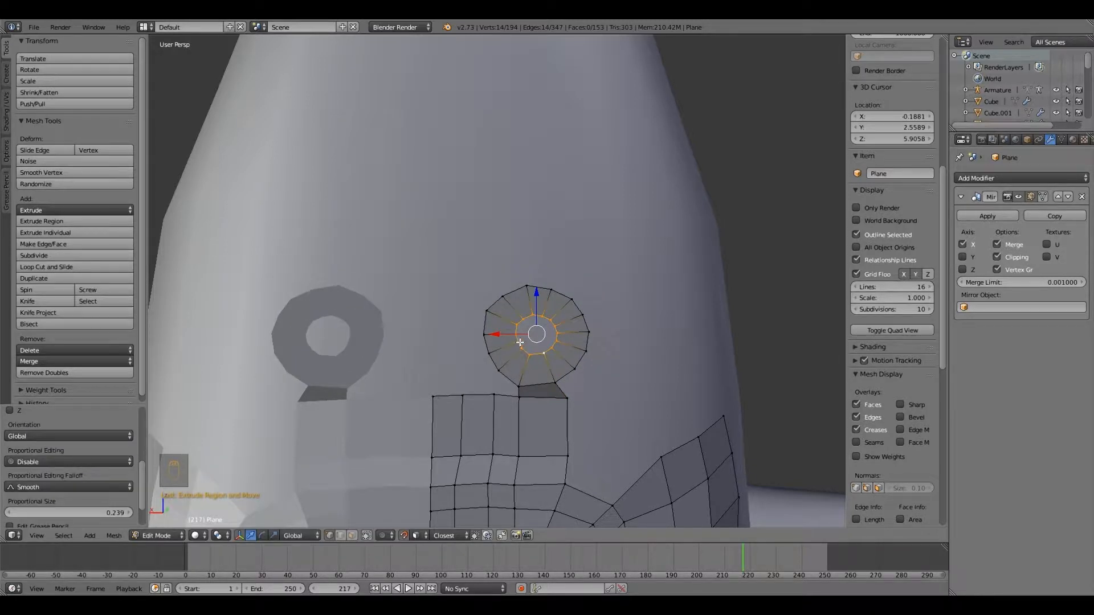
Select the adjacent vertices along the upper part of the new inner ring, on the side nearest the face's centre.
middle_click_drag(522, 335, 493, 344)
scroll(523, 344, "up", 4)
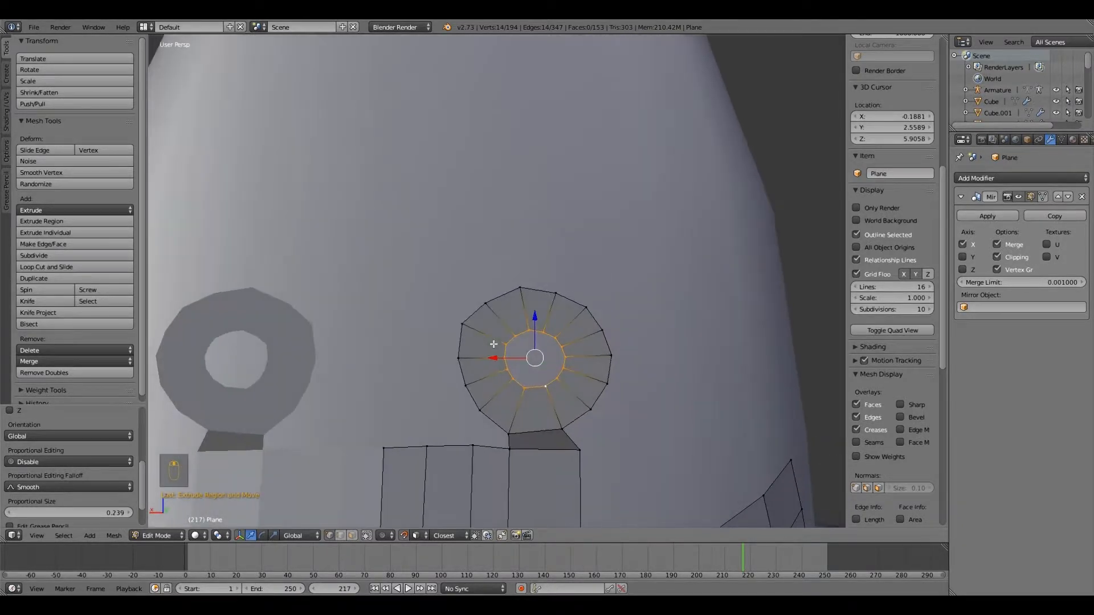
scroll(493, 344, "down", 4)
scroll(495, 342, "up", 2)
right_click(503, 331)
scroll(502, 333, "up", 3)
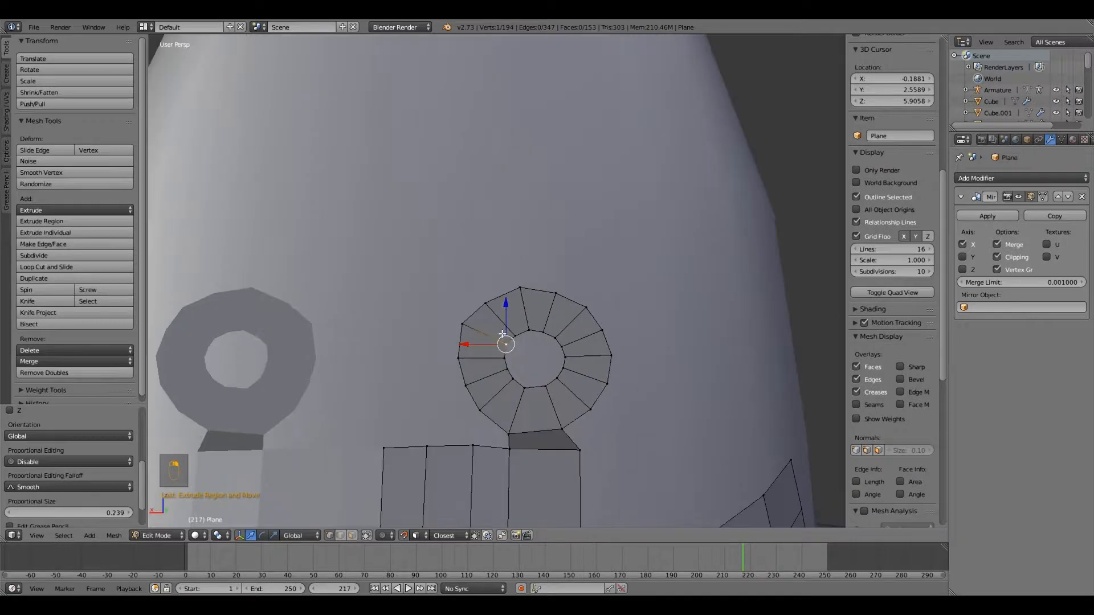
right_click(512, 335, "shift")
right_click(524, 329, "shift")
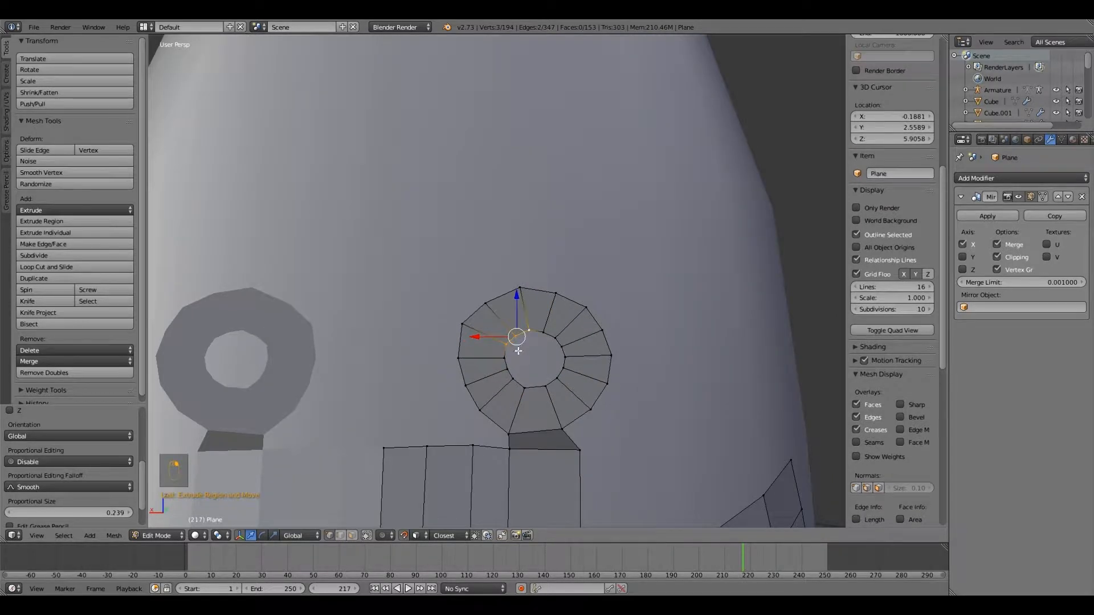
Bridge the hole in the circular patch diagonally with a face between the upper-left and lower-right vertex pairs of the inner ring.
right_click(515, 336)
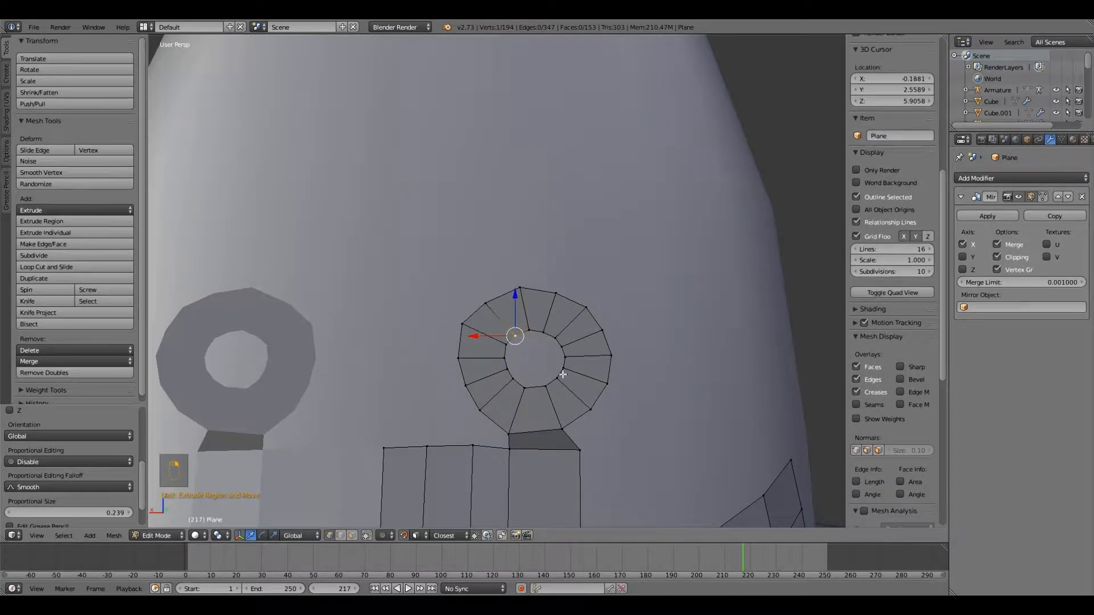
right_click(506, 343, "shift")
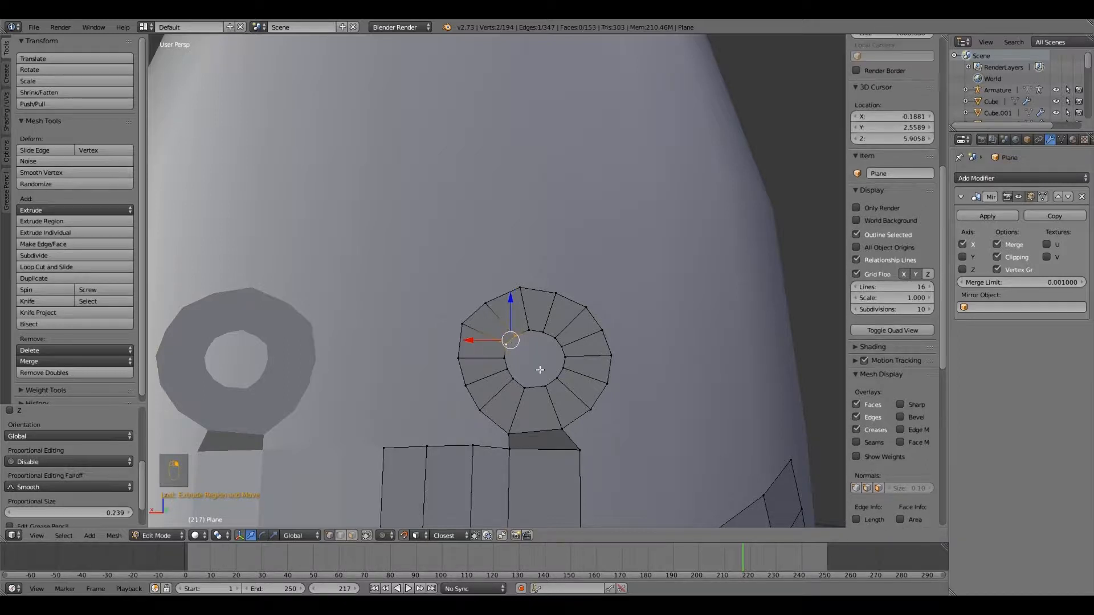
right_click(555, 379, "shift")
right_click(560, 368, "shift")
key("f")
Add a centred loop cut across the middle of the diagonal strip that spans the circular hole.
right_click(562, 367)
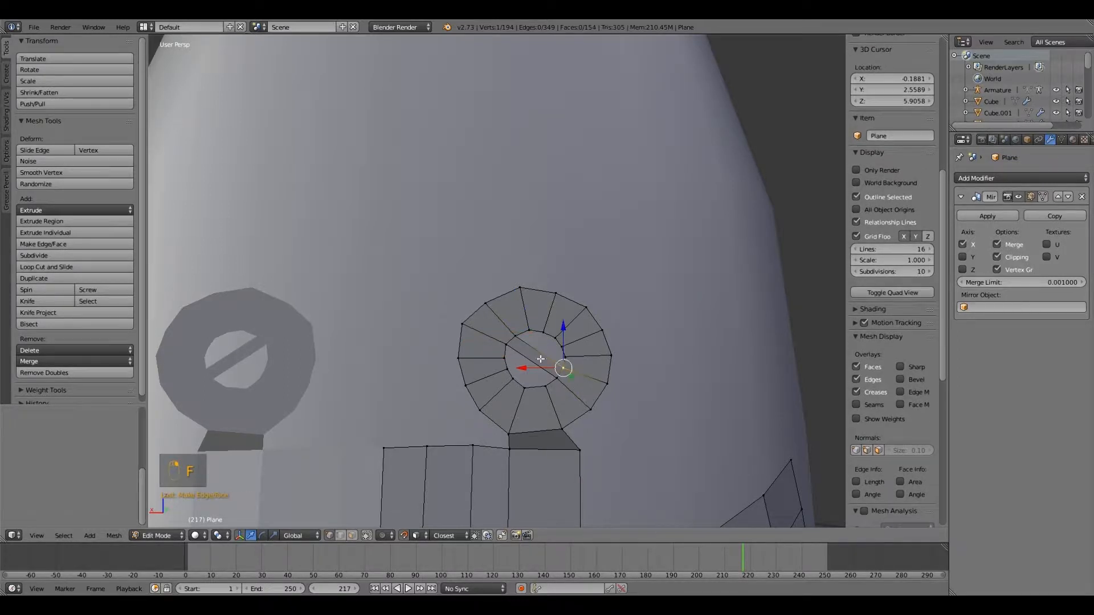
right_click(507, 342, "shift")
right_click(507, 344, "shift")
right_click(557, 378, "shift")
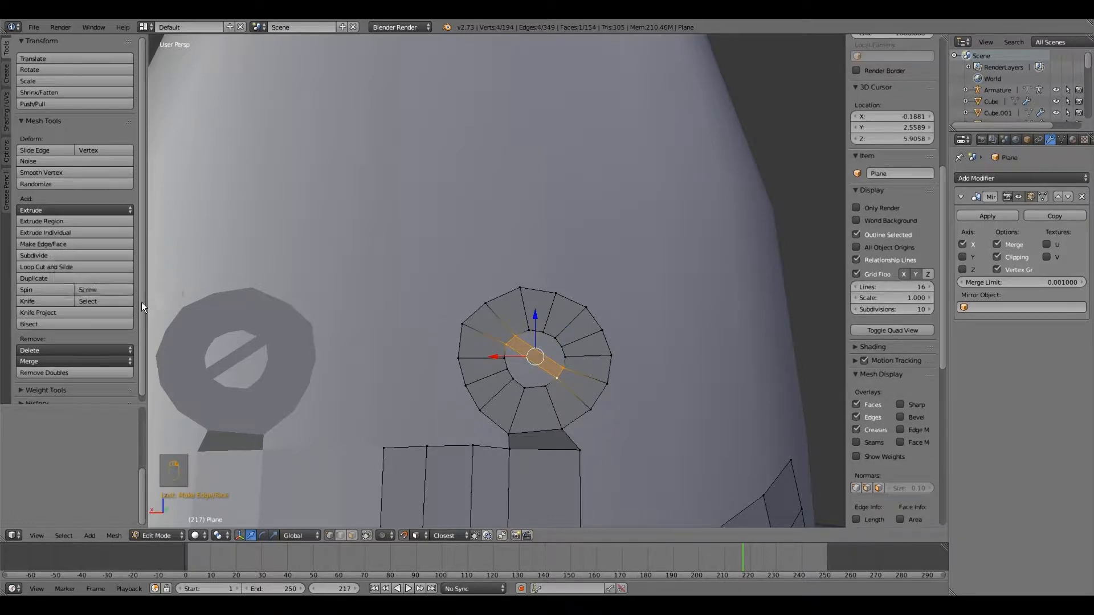
left_click(67, 267)
left_click(534, 362)
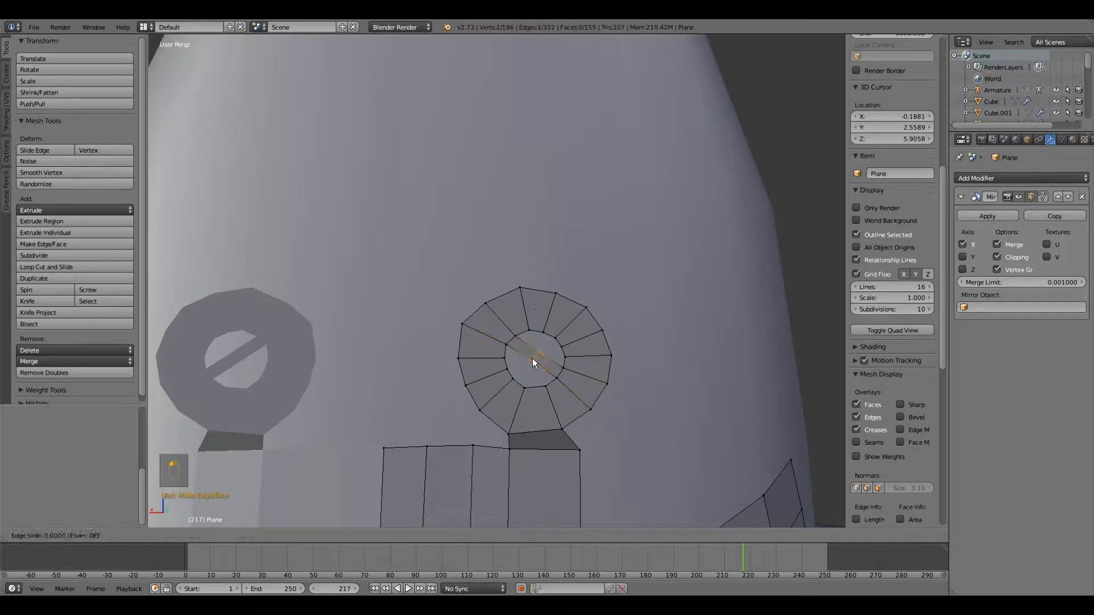
right_click(535, 362)
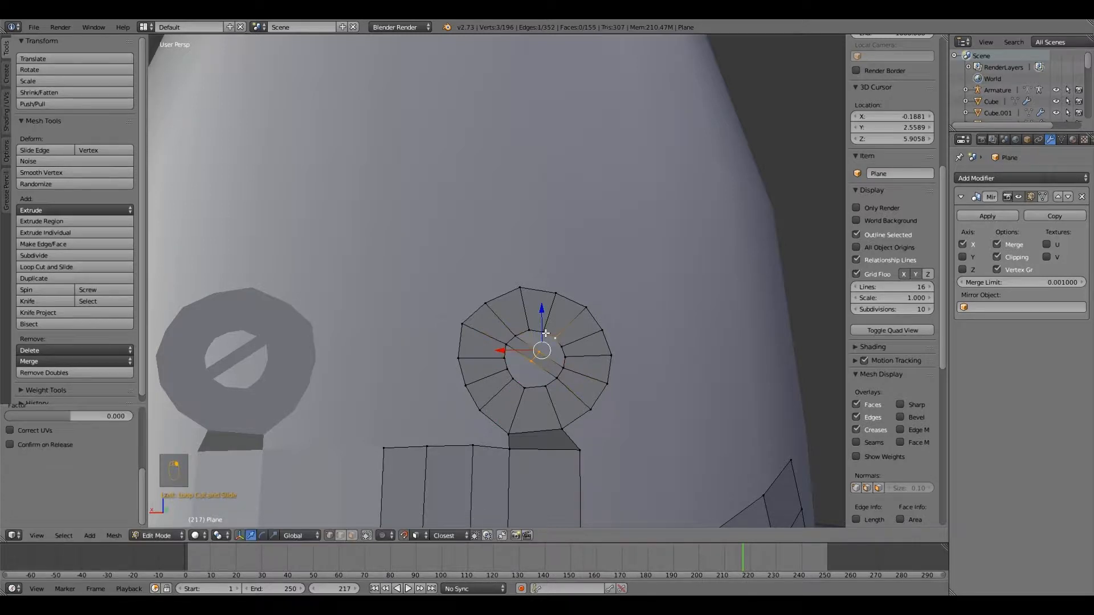
Fill a four-sided face above the strip, joining its upper midpoint to the inner ring's three top-left vertices.
right_click(545, 333)
right_click(539, 354, "shift")
right_click(531, 332, "shift")
right_click(519, 339)
right_click(530, 336, "shift")
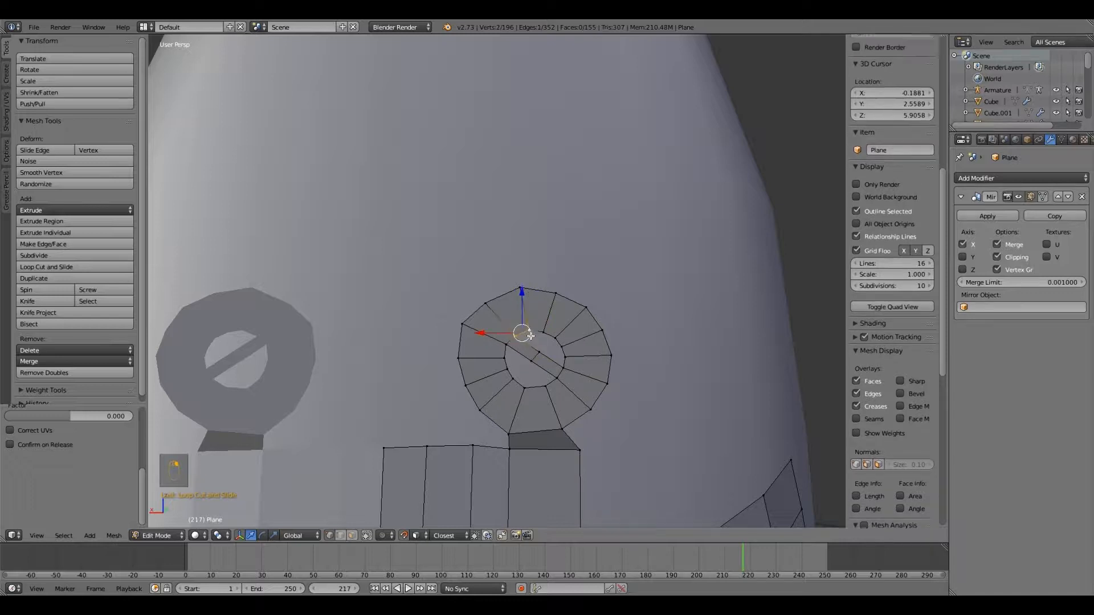
right_click(539, 353, "shift")
right_click(544, 335, "shift")
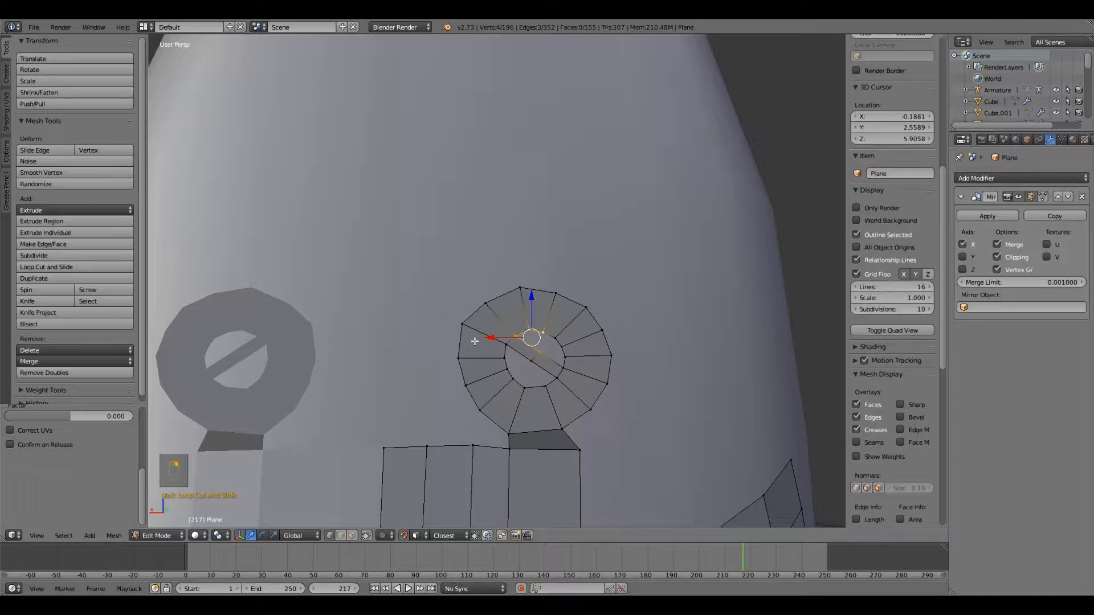
key("f")
Select the strip's upper midpoint, its upper right end vertex and the adjacent inner-ring vertex above that end.
right_click(561, 349)
right_click(552, 337, "shift")
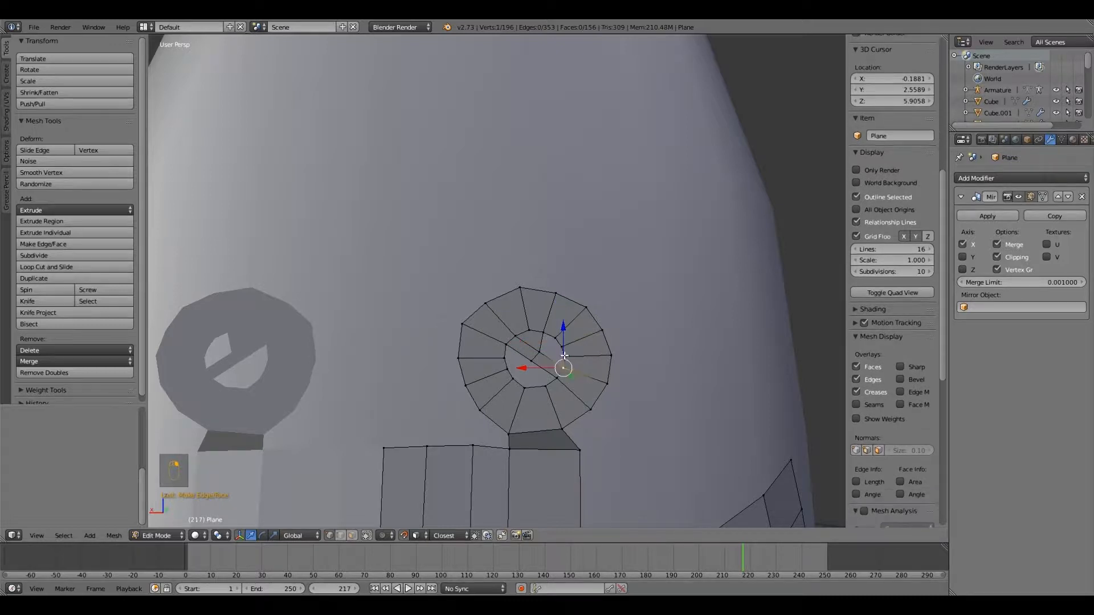
right_click(527, 350, "shift")
key("f")
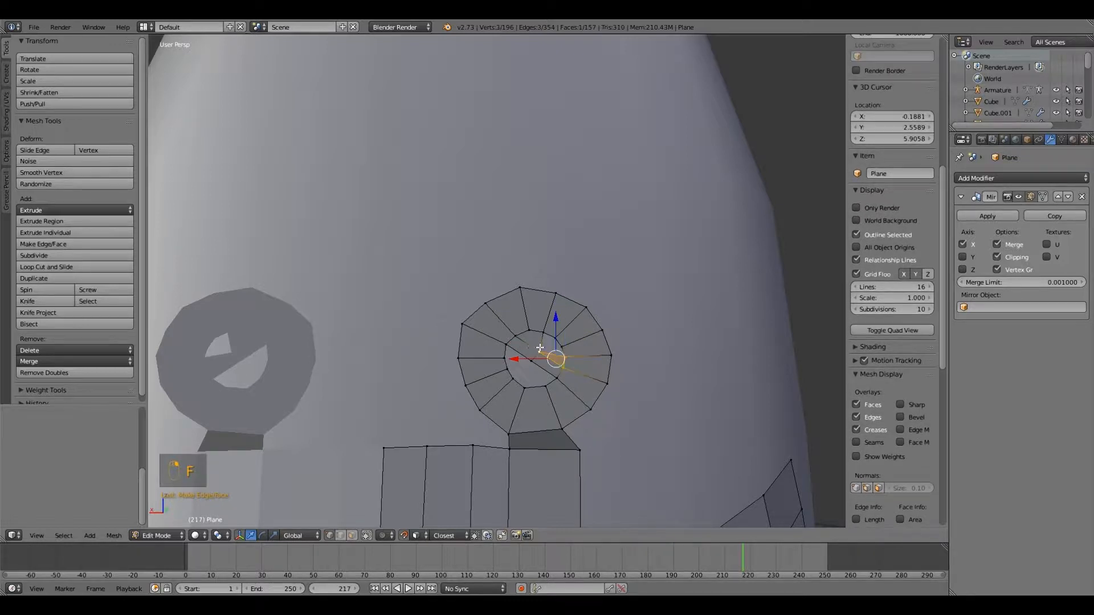
right_click(537, 352)
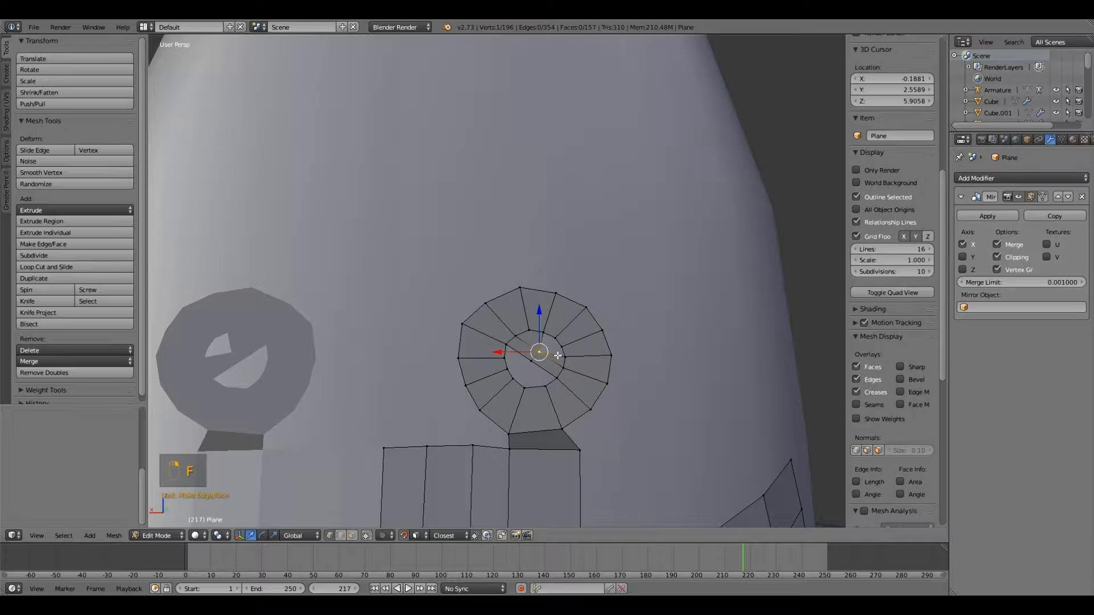
key("ctrl+z")
key("ctrl+z")
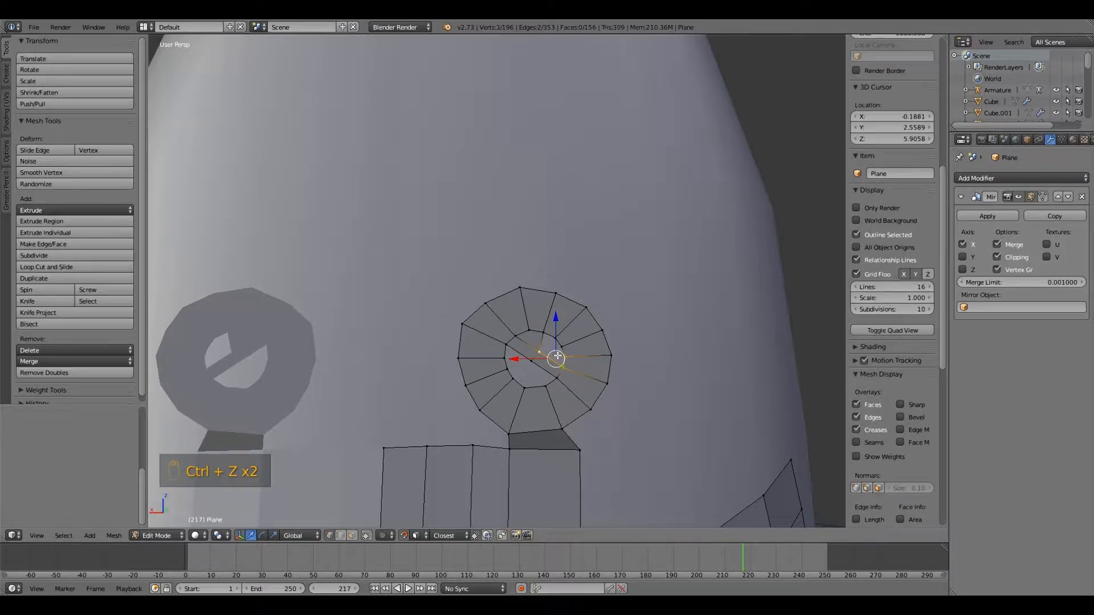
Close the upper-right part of the hole with two four-sided faces meeting at the strip's upper midpoint.
right_click(562, 346, "shift")
key("f")
right_click(561, 345)
right_click(555, 338, "shift")
right_click(543, 331, "shift")
right_click(539, 352, "shift")
key("f")
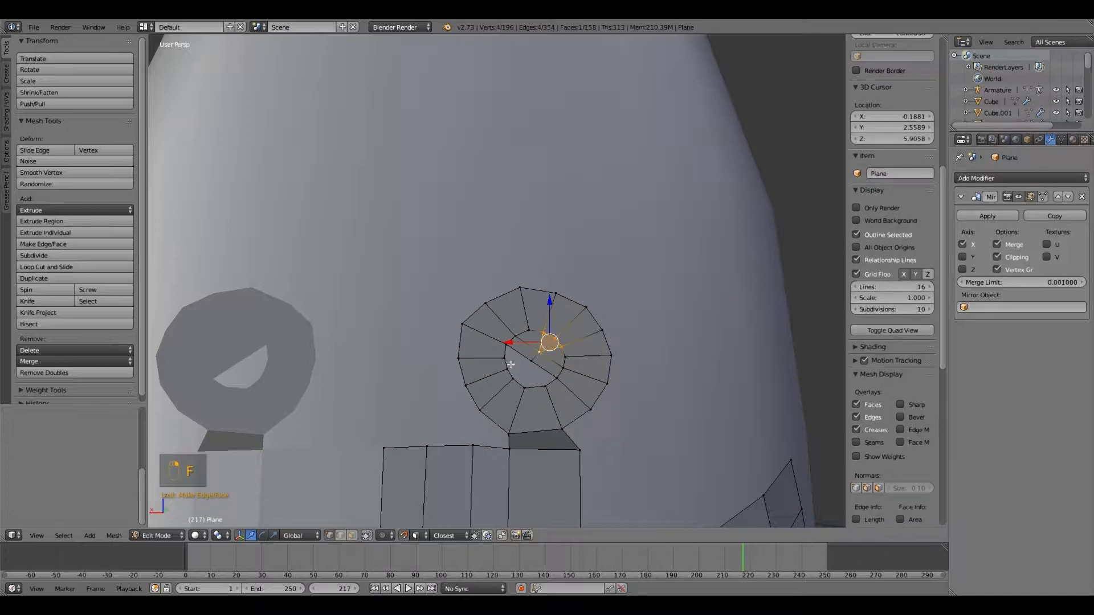
Fill a four-sided face below the strip, joining its lower midpoint and lower right end to the two bottom inner-ring vertices.
right_click(532, 361)
right_click(555, 379, "shift")
right_click(523, 388, "shift")
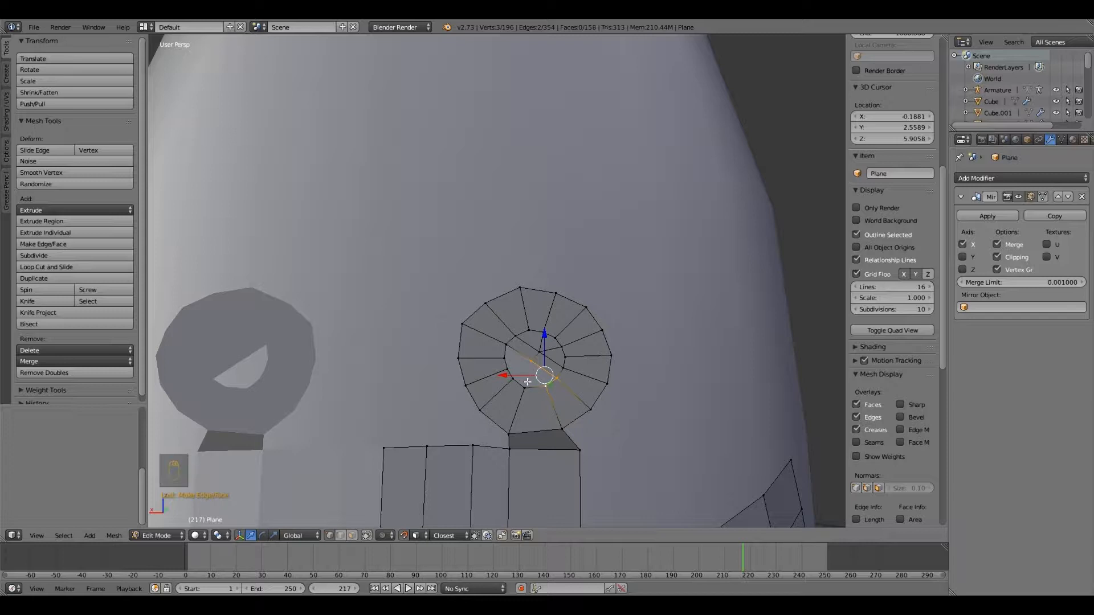
right_click(524, 389, "shift")
key("f")
Fill the next four-sided face in the lower-left part of the hole, between the inner ring and the strip's lower midpoint.
right_click(514, 379)
right_click(508, 371, "shift")
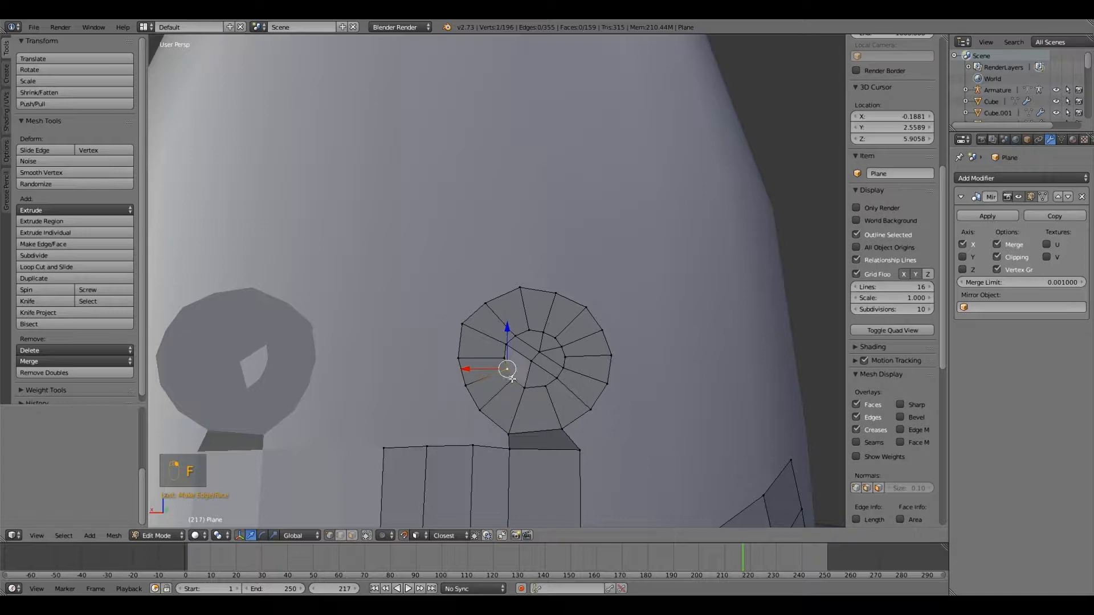
right_click(521, 379, "shift")
right_click(515, 379, "shift")
right_click(506, 370, "shift")
right_click(507, 369, "shift")
key("f")
Close the last gap at the hole's left side with a four-sided face reaching the strip's lower midpoint.
right_click(502, 359)
right_click(507, 346, "shift")
right_click(522, 361, "shift")
right_click(508, 368, "shift")
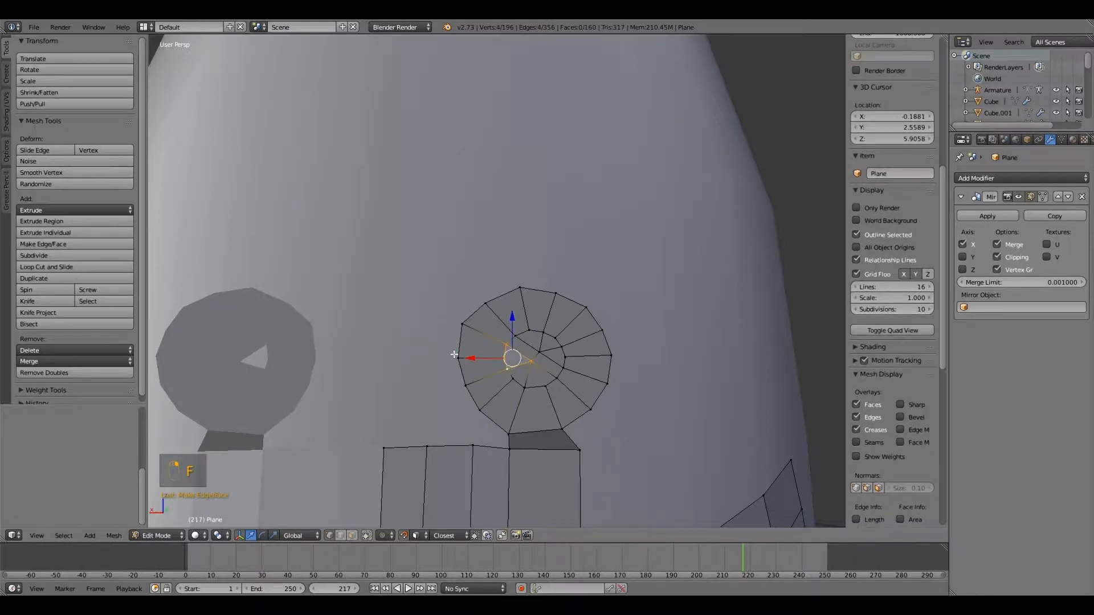
key("f")
Move the two bottom vertices of the circular patch slightly upward, away from the mesh block below.
scroll(484, 362, "down", 4)
scroll(453, 356, "up", 3)
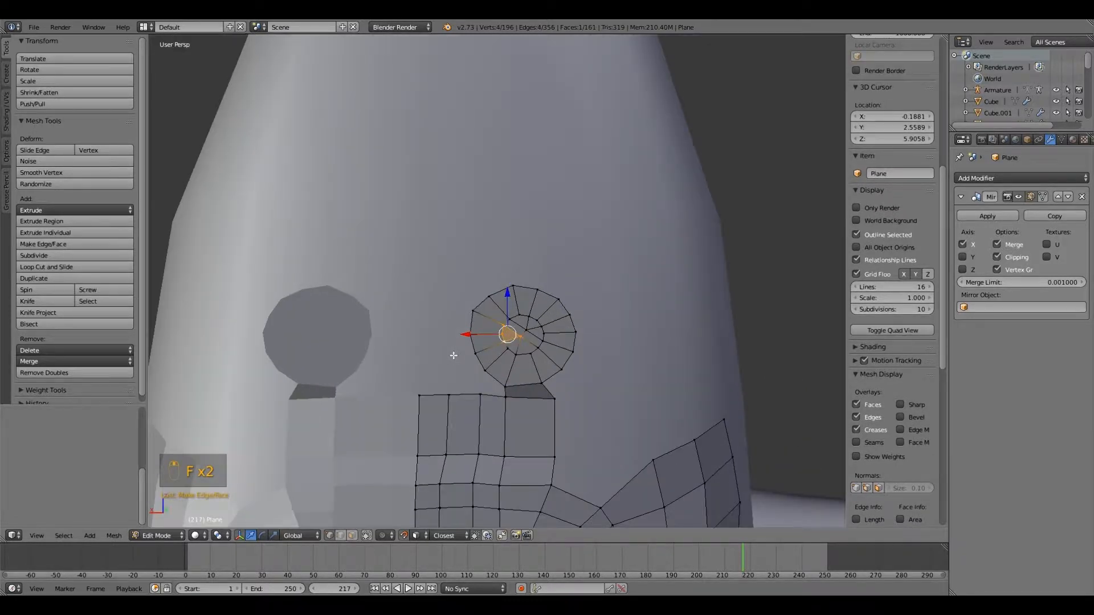
scroll(453, 355, "down", 6)
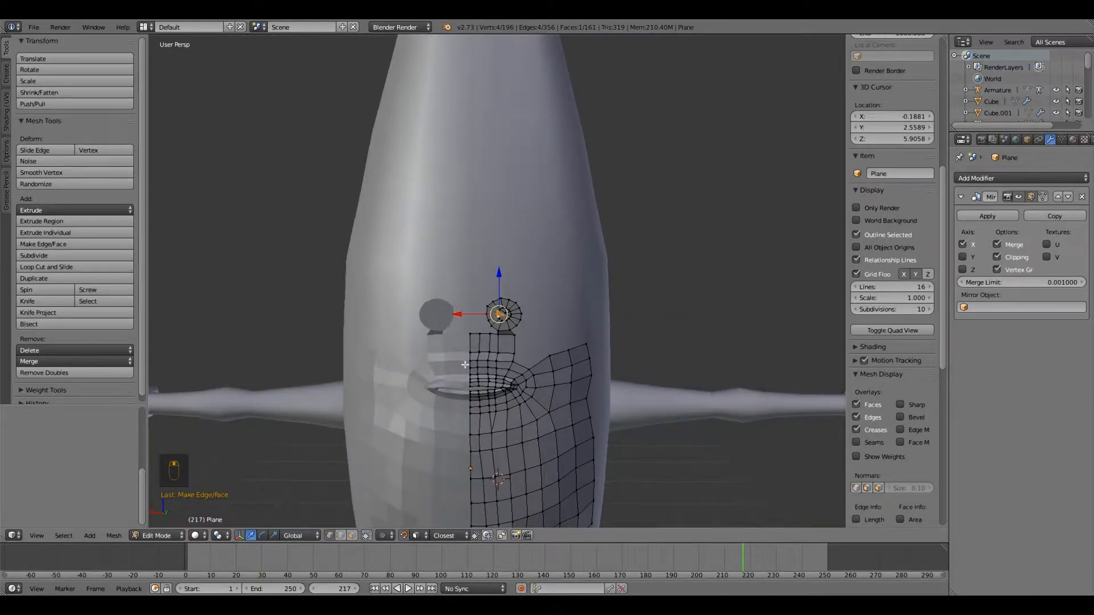
scroll(465, 365, "up", 7)
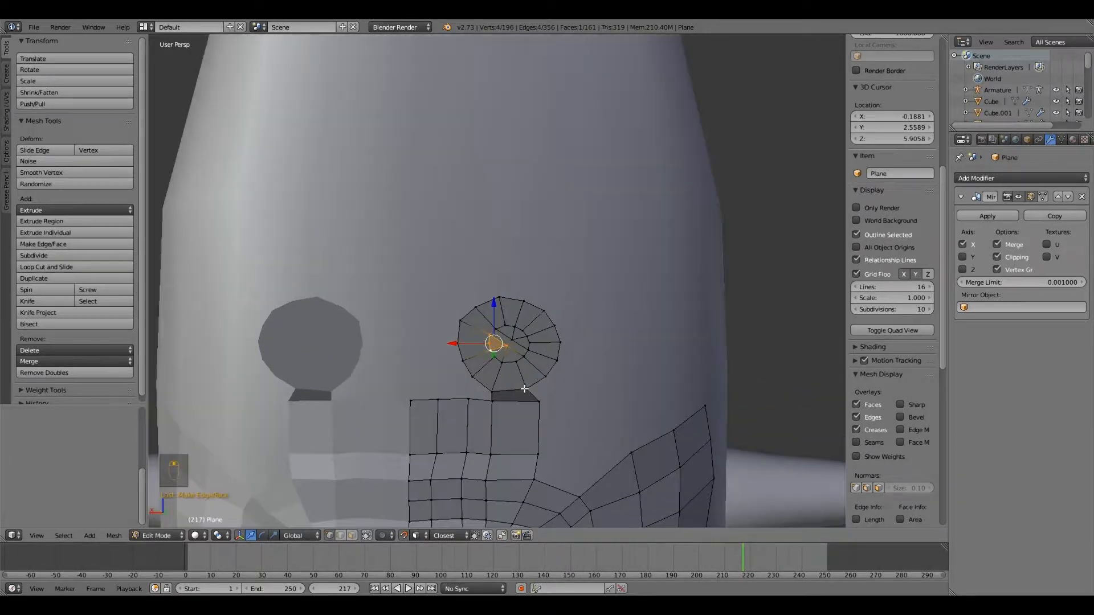
right_click(525, 388)
right_click(490, 389, "shift")
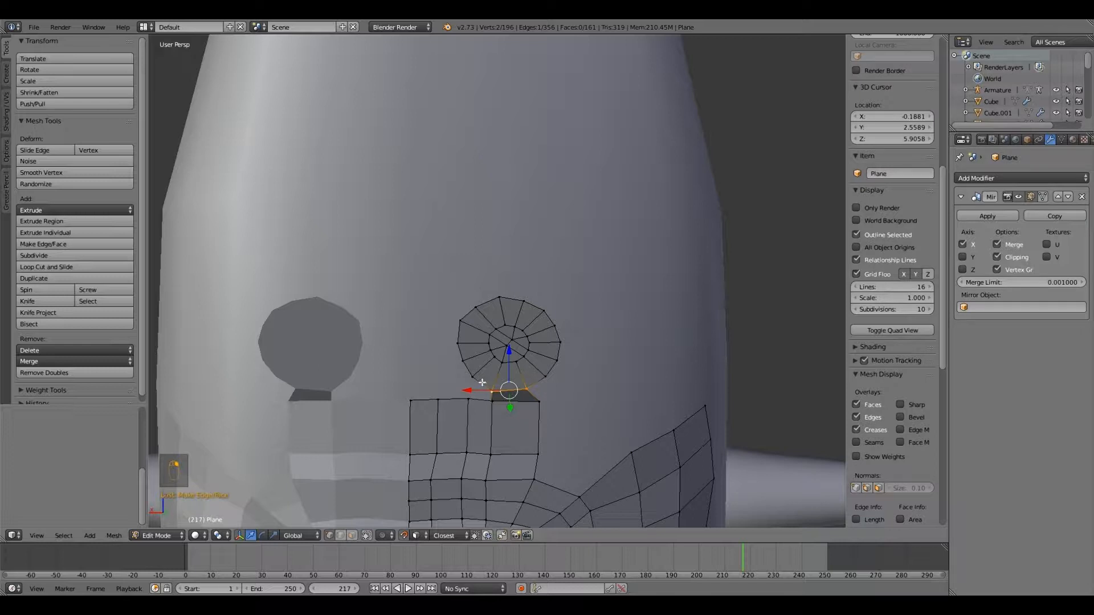
key("f")
key("g")
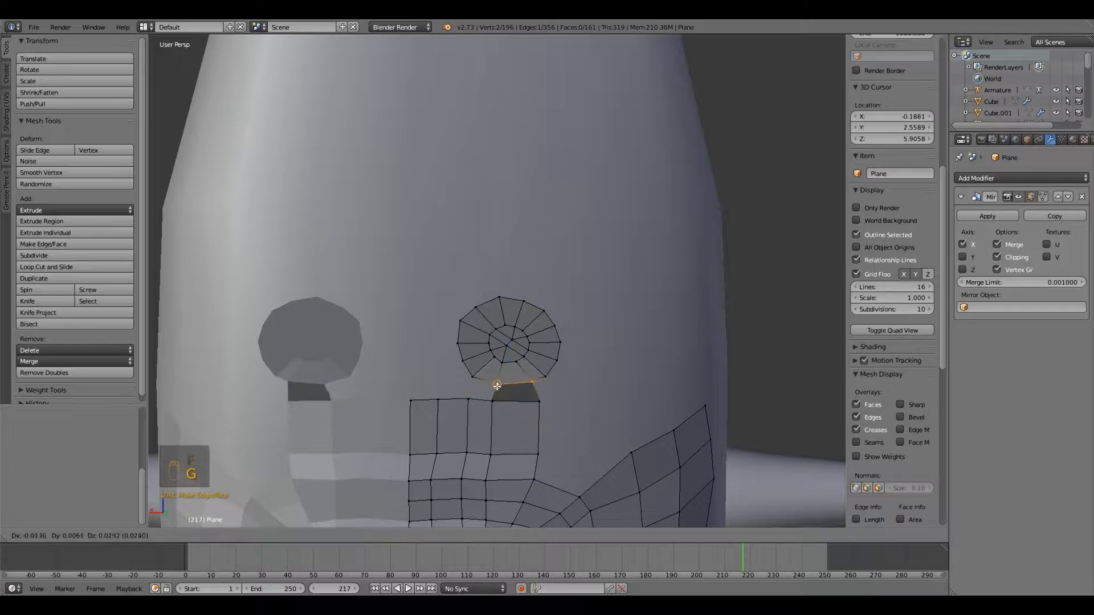
left_click(494, 388)
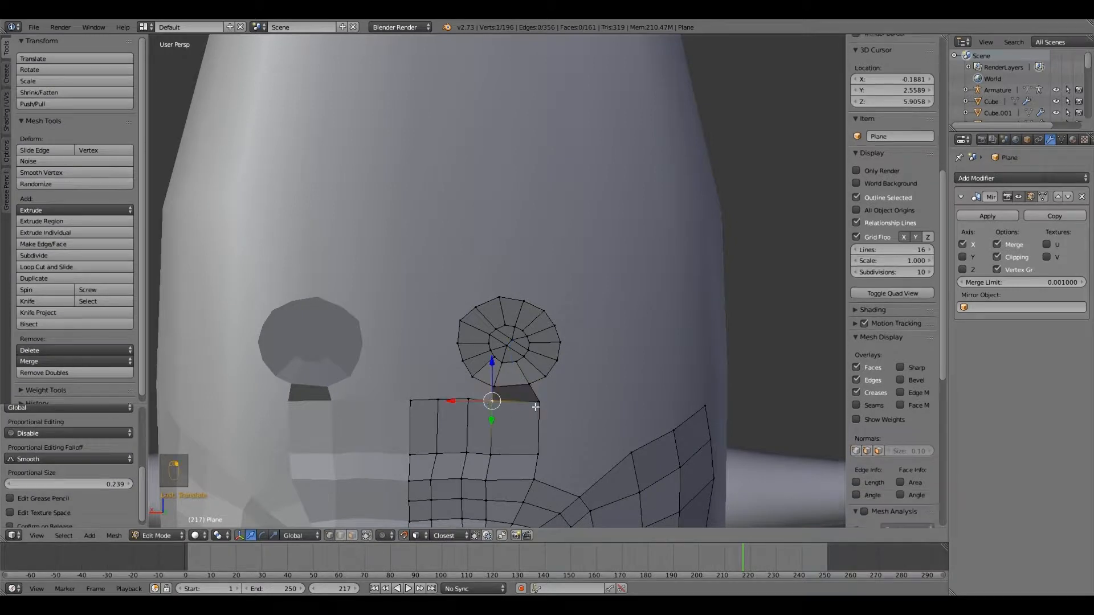
Raise the five-vertex row just below the top edge of the block above the mouth, moving it only along Z.
right_click(477, 401, "shift")
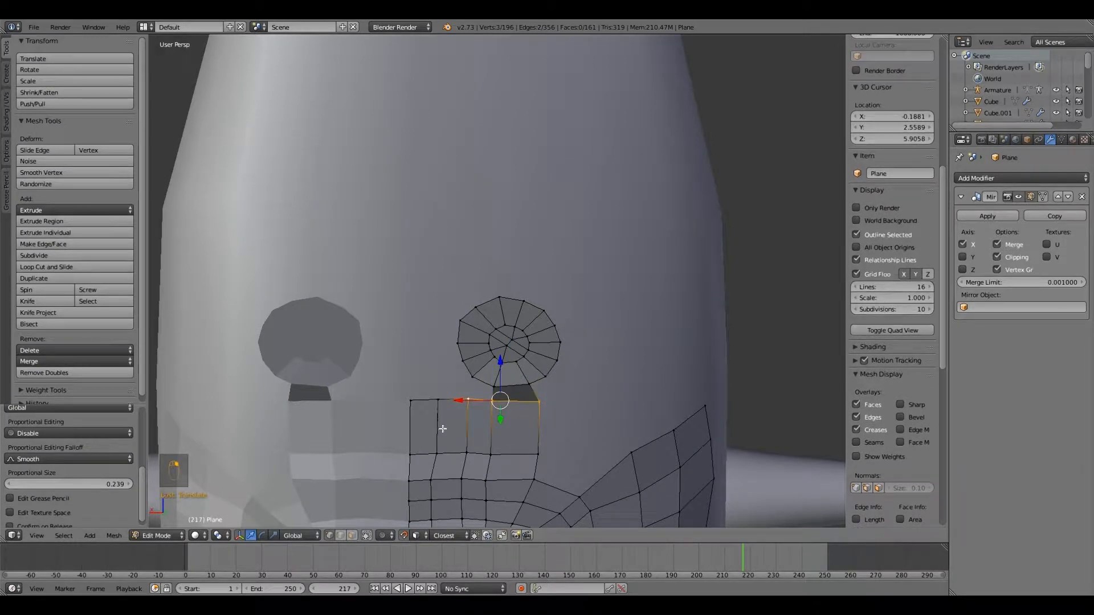
right_click(436, 452)
right_click(412, 454, "shift")
right_click(469, 452, "shift")
right_click(497, 456, "shift")
right_click(543, 456, "shift")
key("g")
key("z")
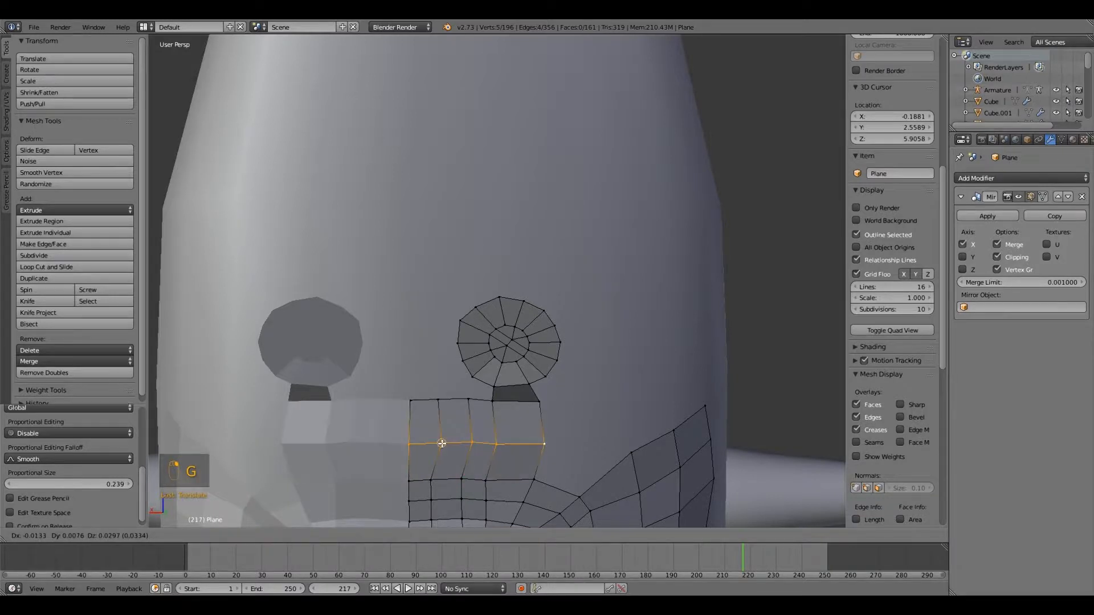
left_click(441, 439)
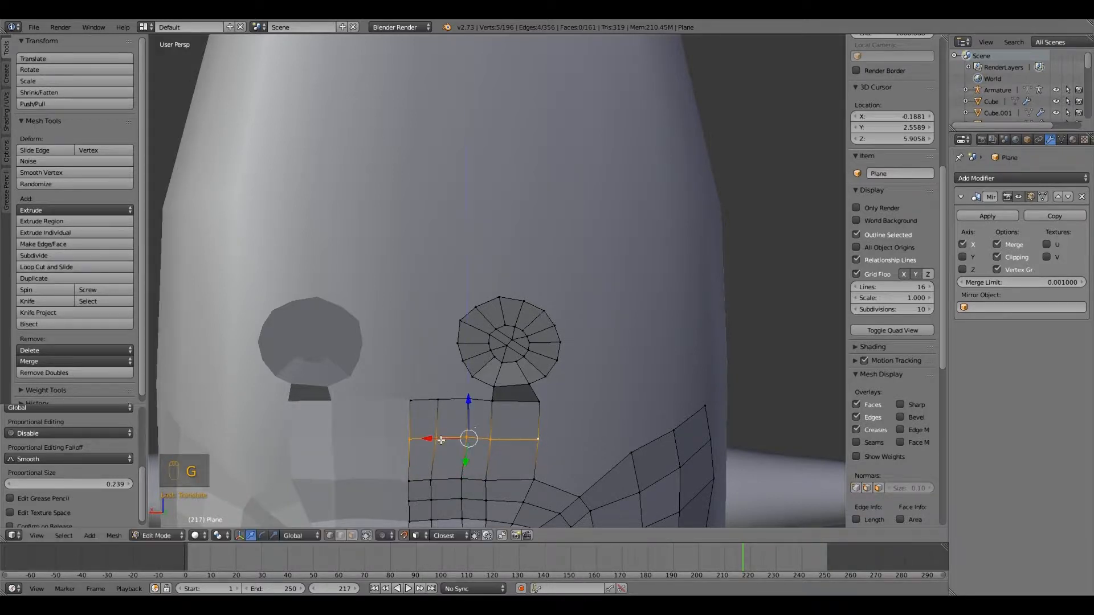
Fill a four-sided face between the side edge of the block above the mouth and the upper cheek vertices.
right_click(492, 401)
right_click(545, 380)
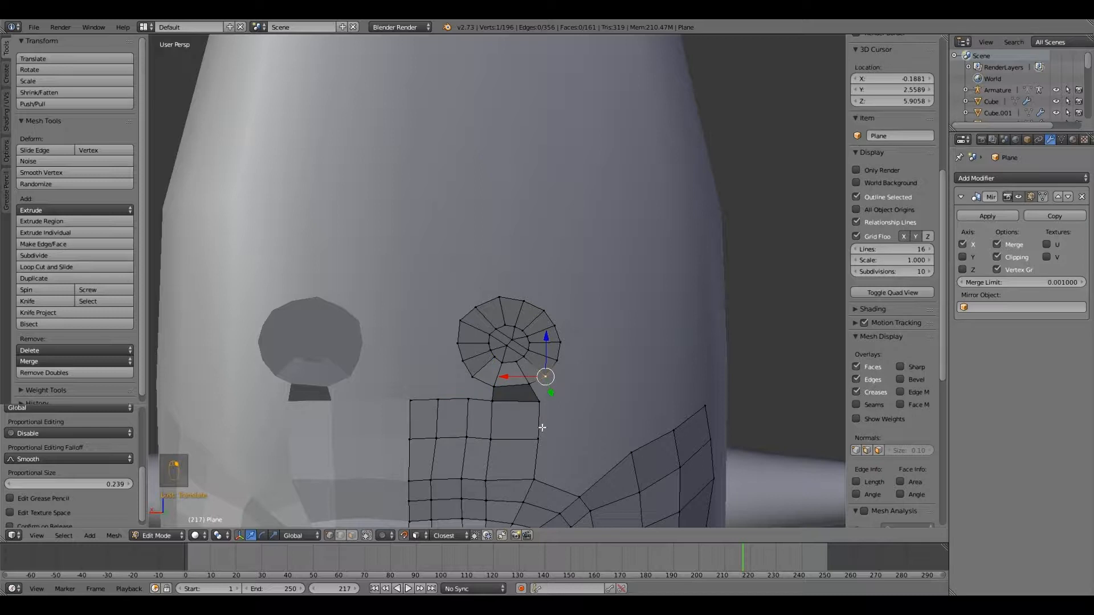
right_click(538, 440)
right_click(533, 481, "shift")
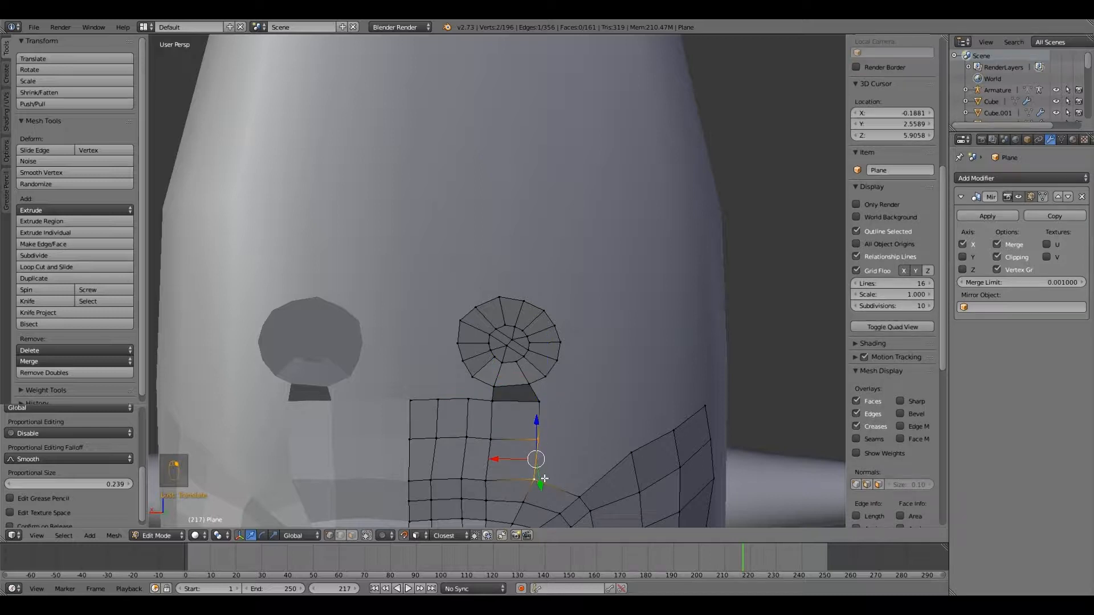
right_click(579, 497, "shift")
right_click(625, 454, "shift")
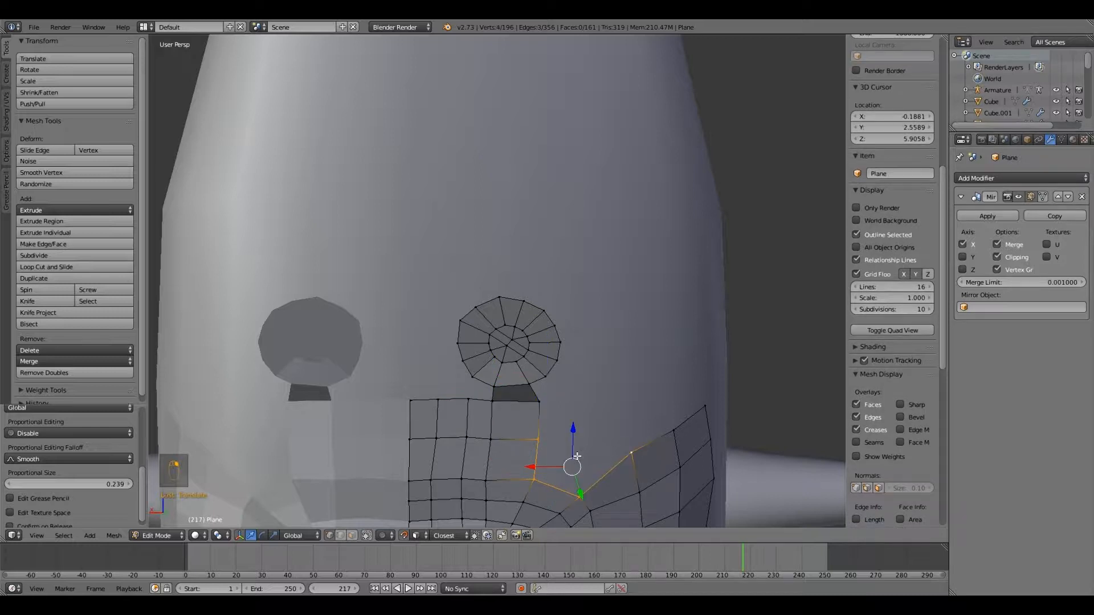
key("f")
right_click(626, 450)
Fill a second four-sided face above the new cheek face, connecting the block's top corner to the next outer cheek vertex.
middle_click_drag(578, 442, 571, 422)
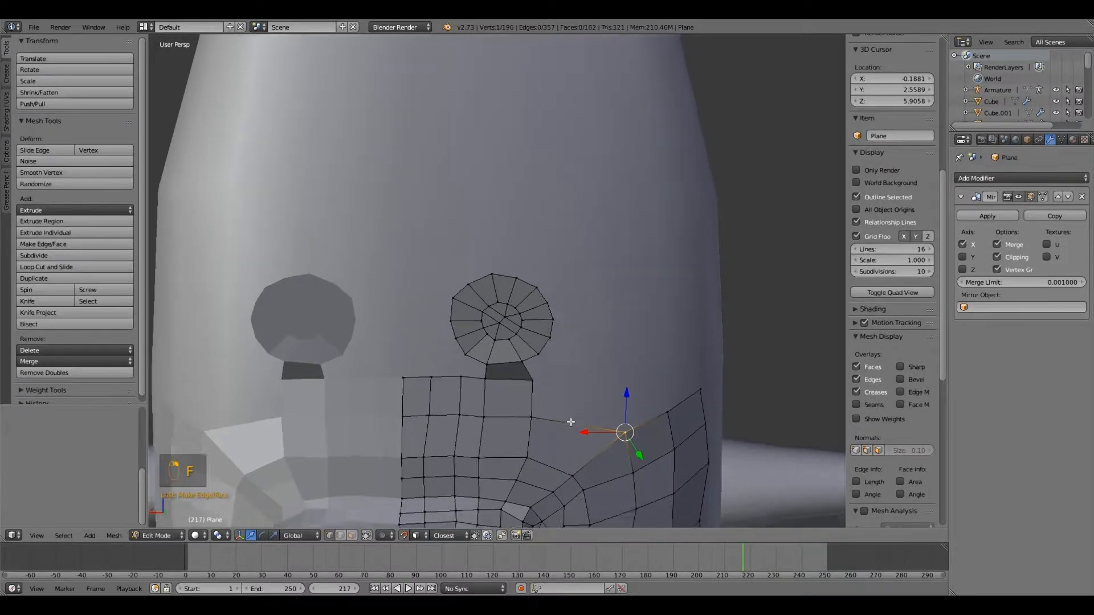
scroll(571, 422, "up", 2)
scroll(571, 421, "down", 4)
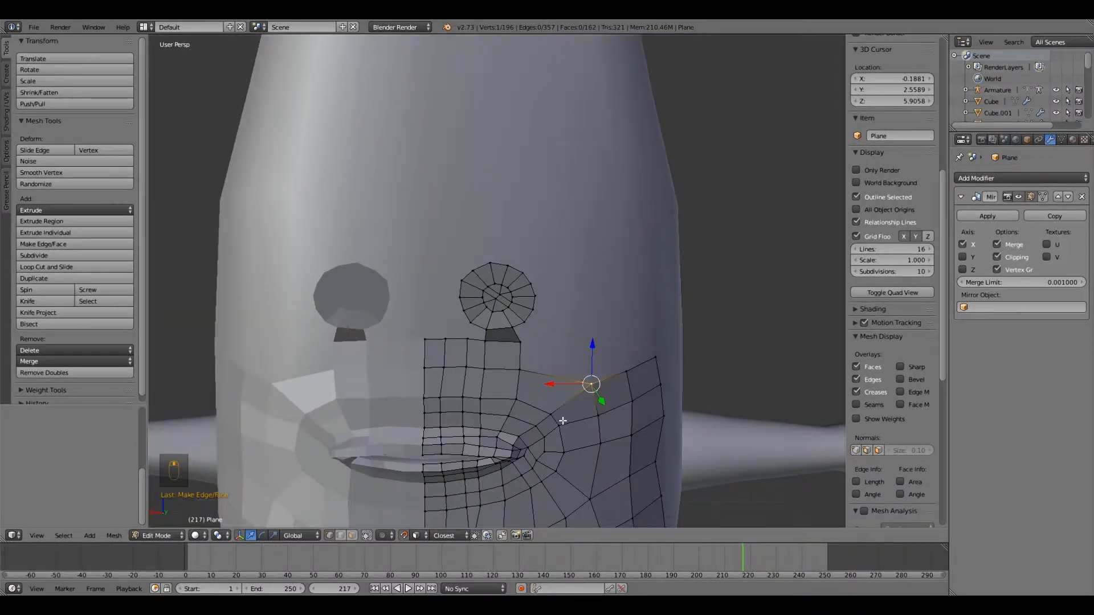
right_click(519, 369)
right_click(626, 371)
right_click(593, 384, "shift")
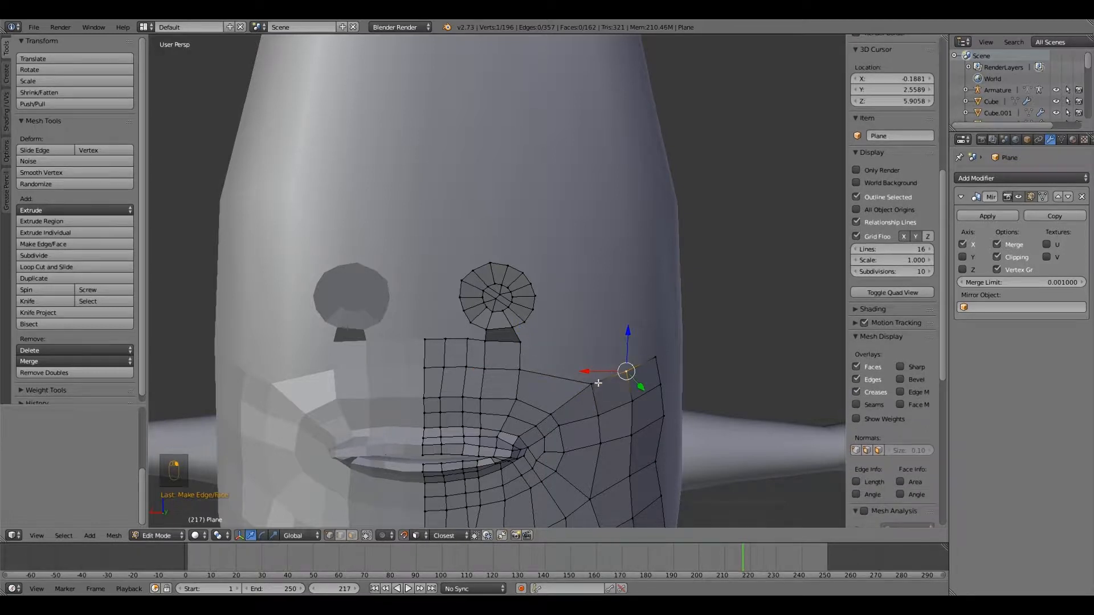
right_click(590, 386)
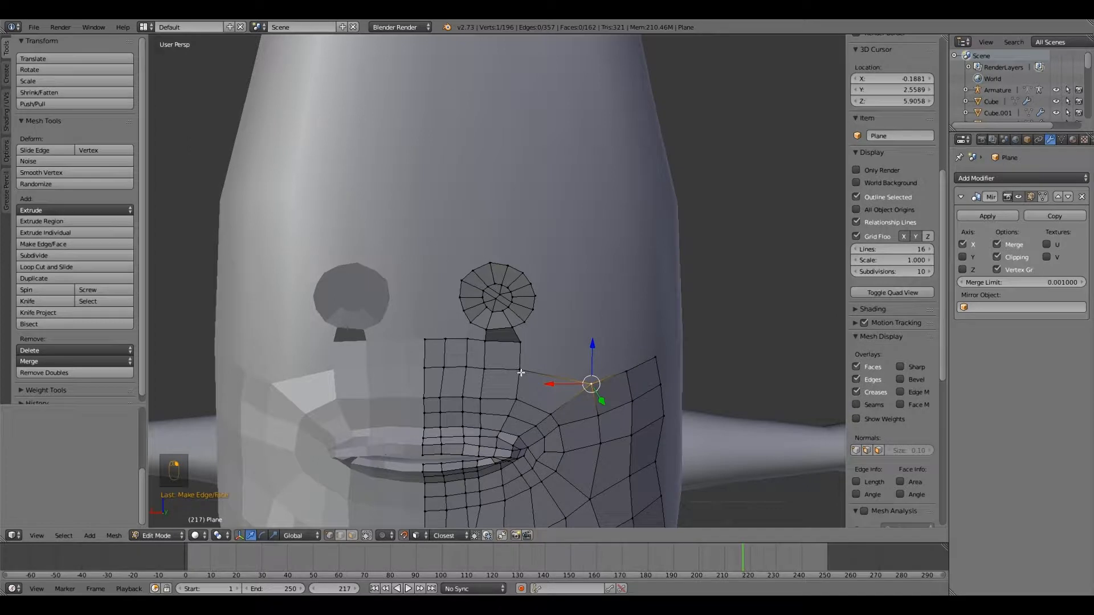
right_click(518, 369, "shift")
right_click(626, 371, "shift")
key("f")
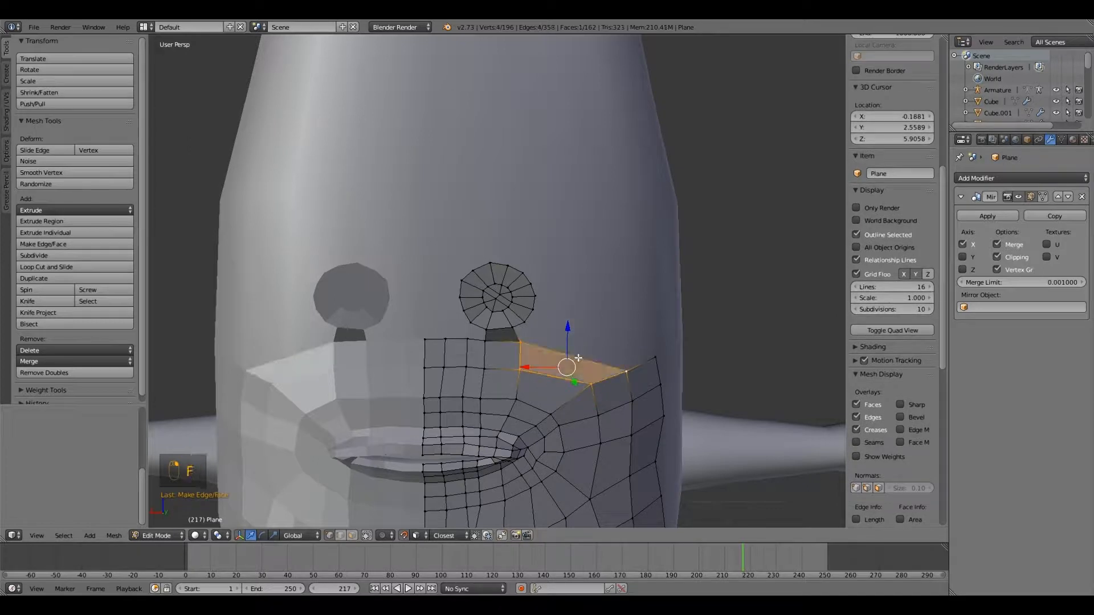
Move the shared inner vertex between the two new cheek faces slightly outward and down.
right_click(516, 375)
key("g")
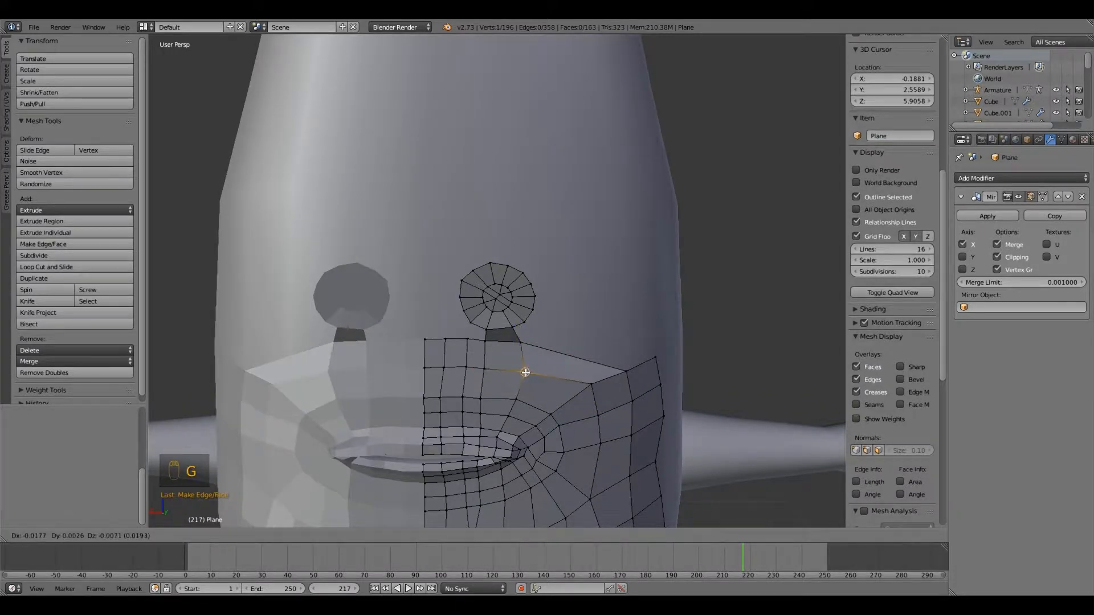
left_click(543, 367)
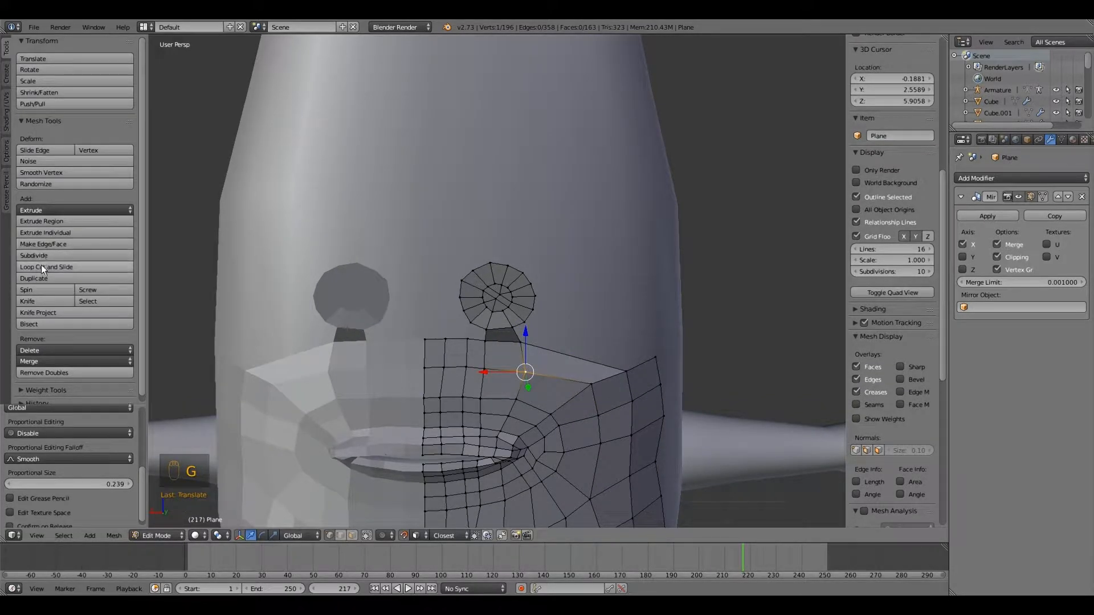
Delete the upper edge joining the mouth block's top corner to the cheek, and subdivide the connecting edge below it.
left_click(75, 267)
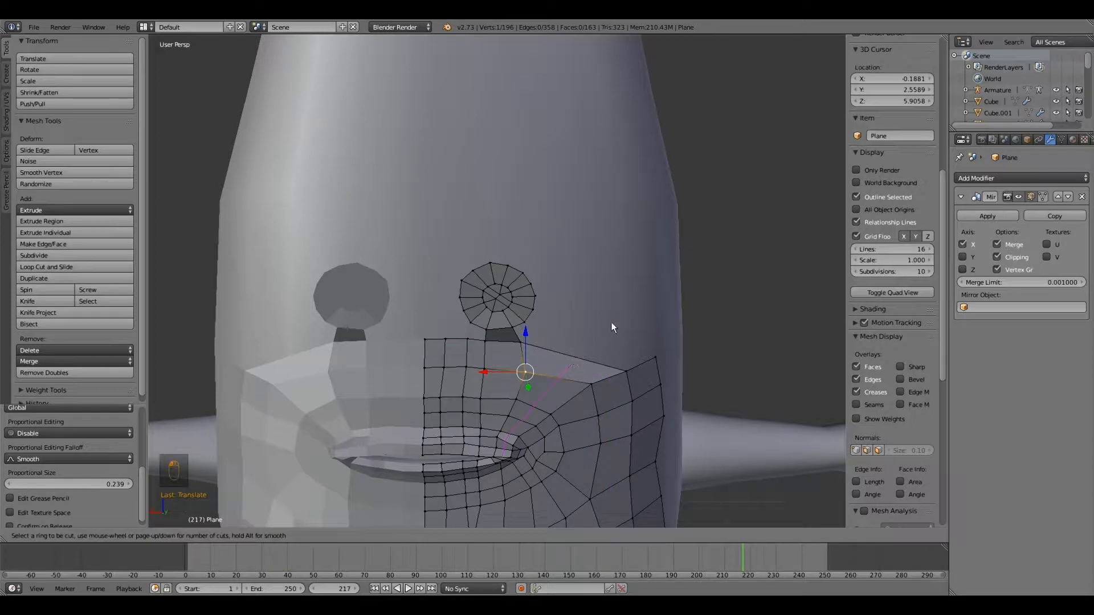
right_click(578, 355)
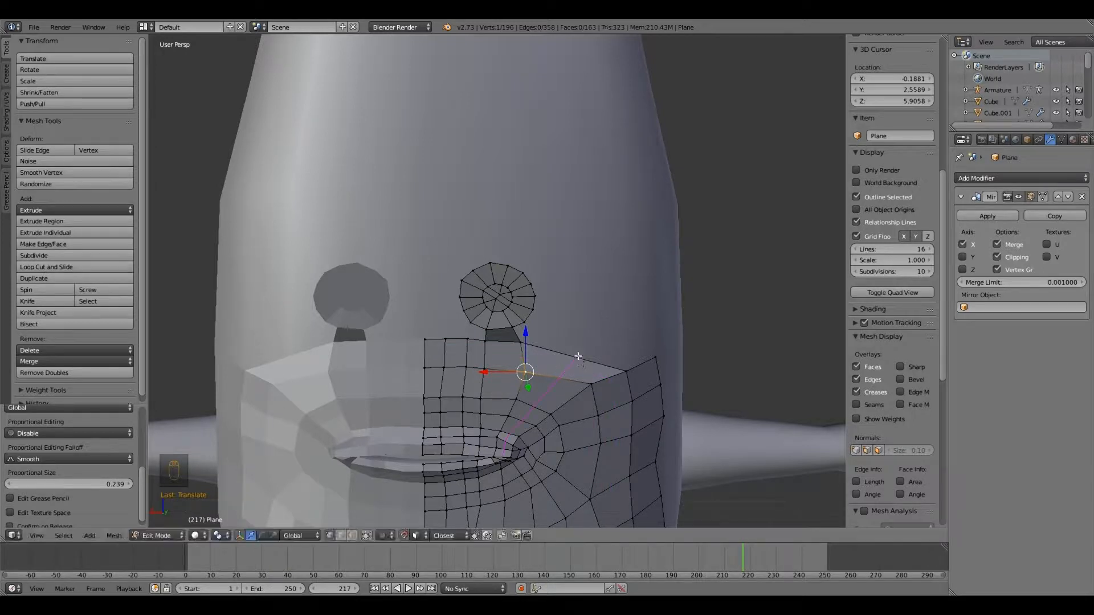
left_click(343, 535)
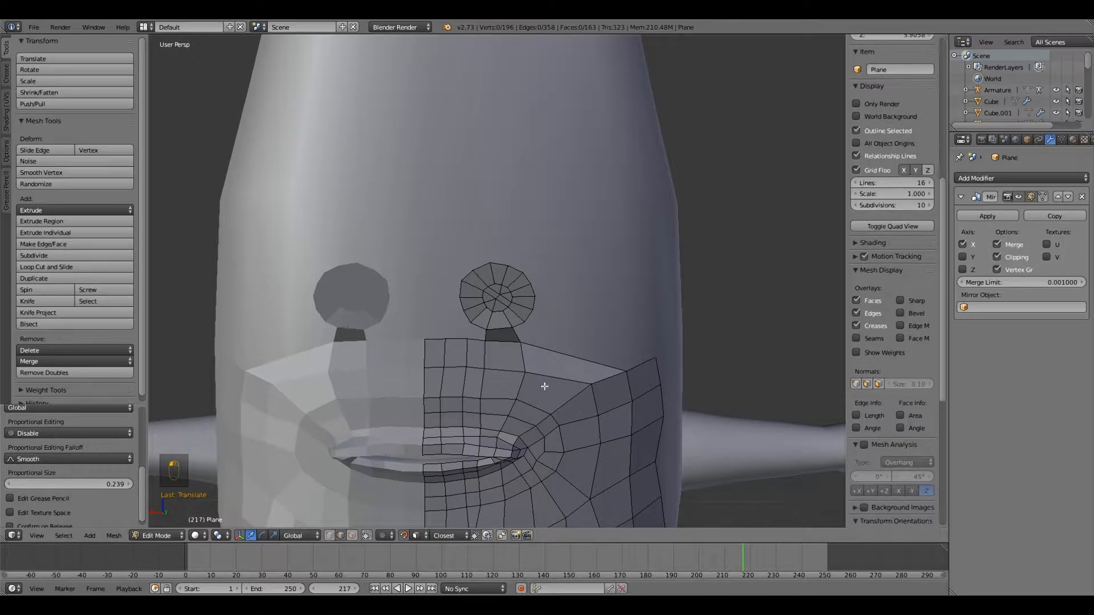
right_click(582, 348)
key("x")
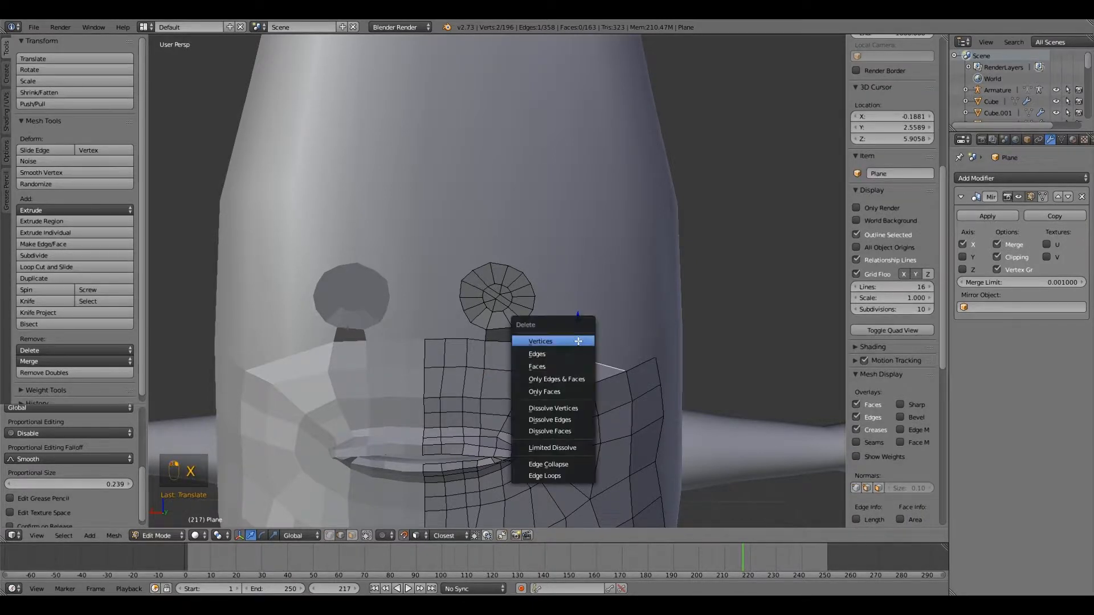
left_click(575, 352)
right_click(550, 377)
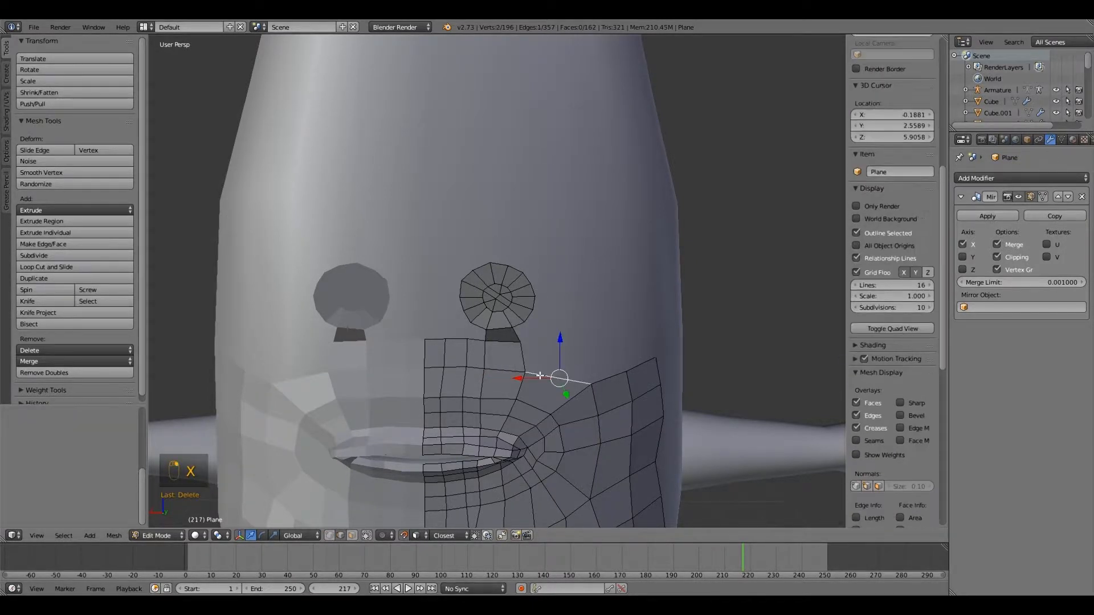
left_click(46, 256)
Try extruding the subdivided edge's midpoint vertex upward on its own, and undo back to the selected subdivided edge.
left_click(330, 535)
right_click(560, 384)
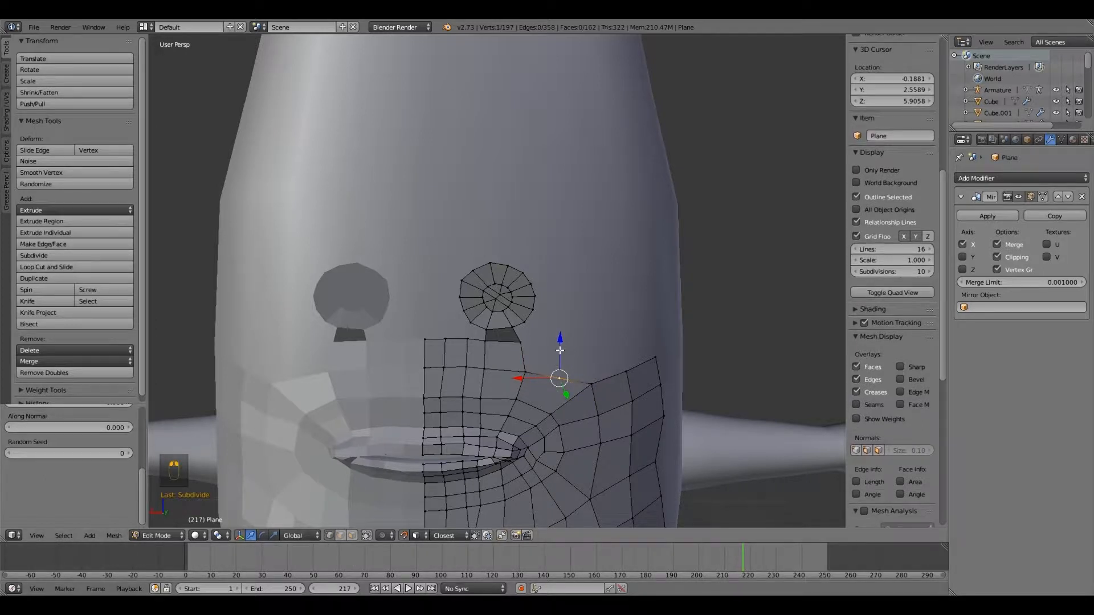
key("e")
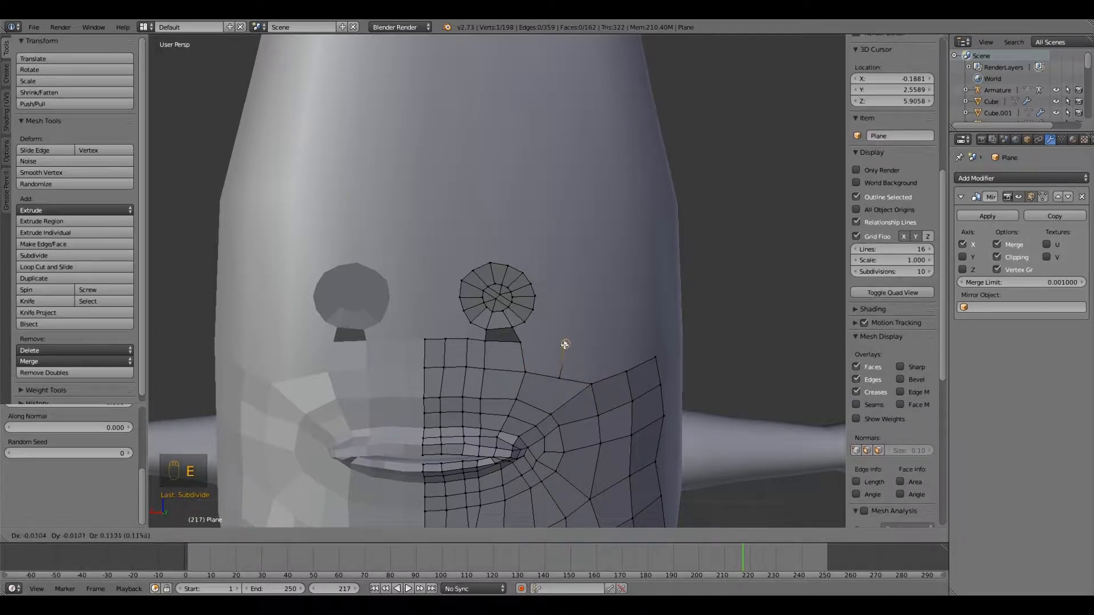
right_click(565, 344)
right_click(521, 344, "shift")
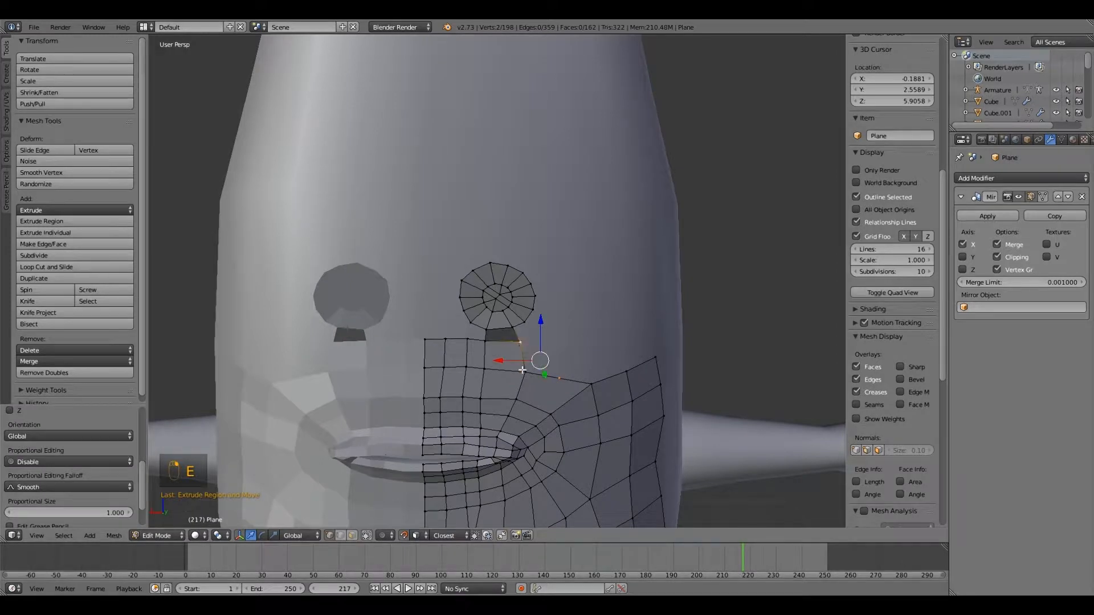
right_click(557, 347)
key("ctrl+z")
key("ctrl+z")
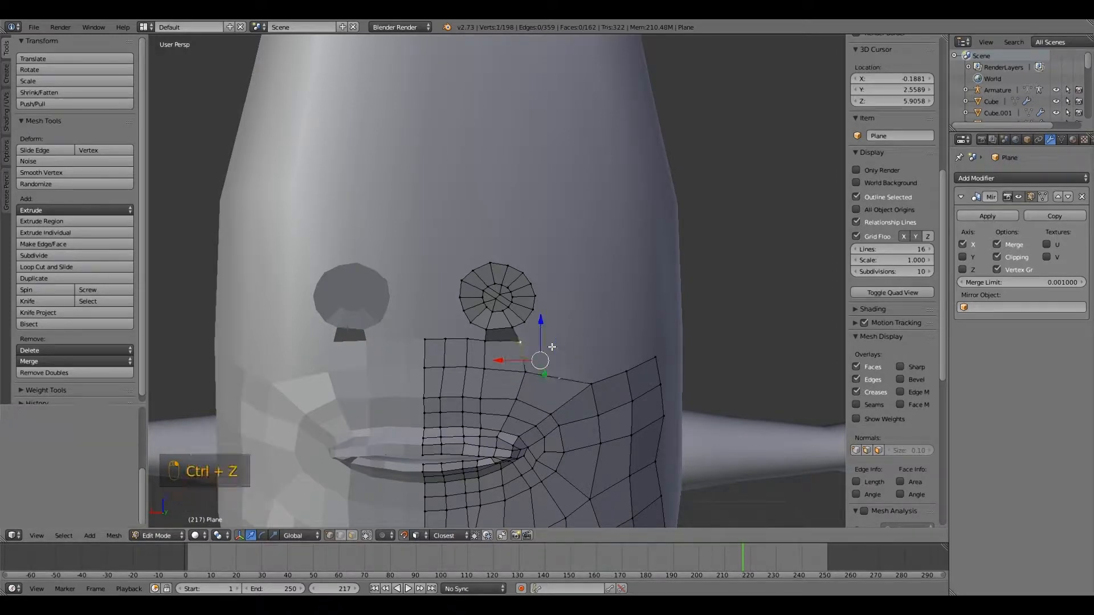
key("ctrl+z")
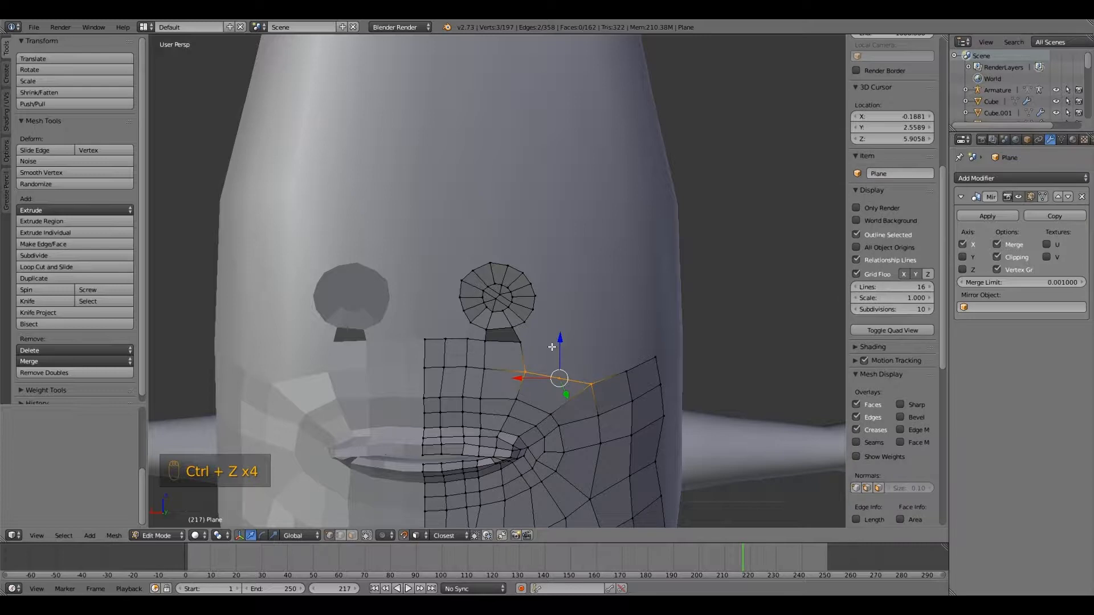
Extrude the subdivided edge upward into two faces and merge its inner end vertex with the block's top corner.
key("e")
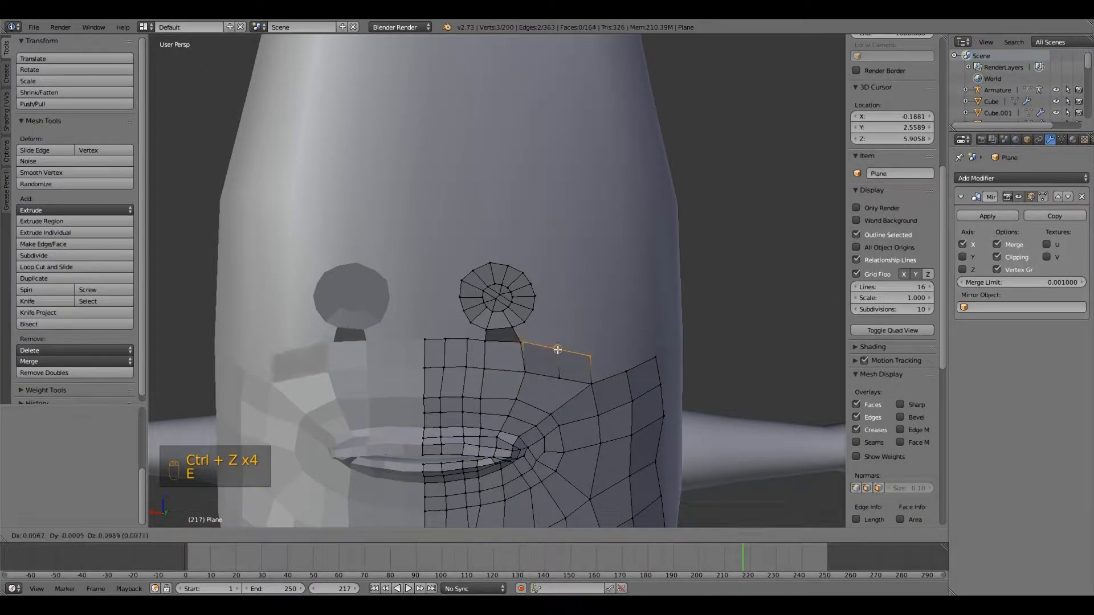
left_click(566, 352)
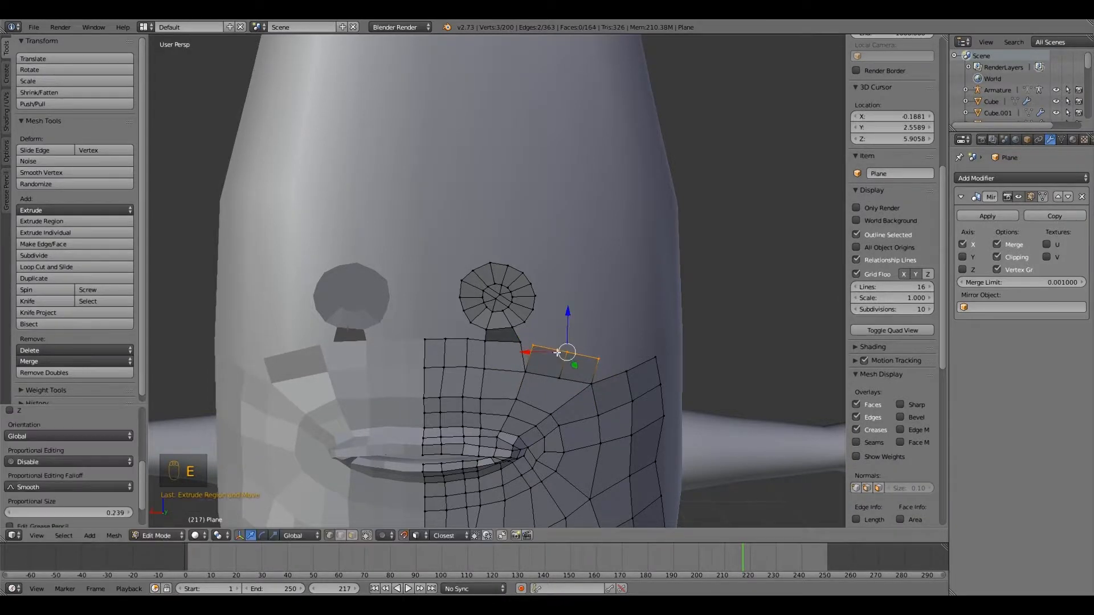
scroll(549, 374, "up", 4)
scroll(552, 386, "down", 4)
right_click(524, 347)
right_click(522, 346, "shift")
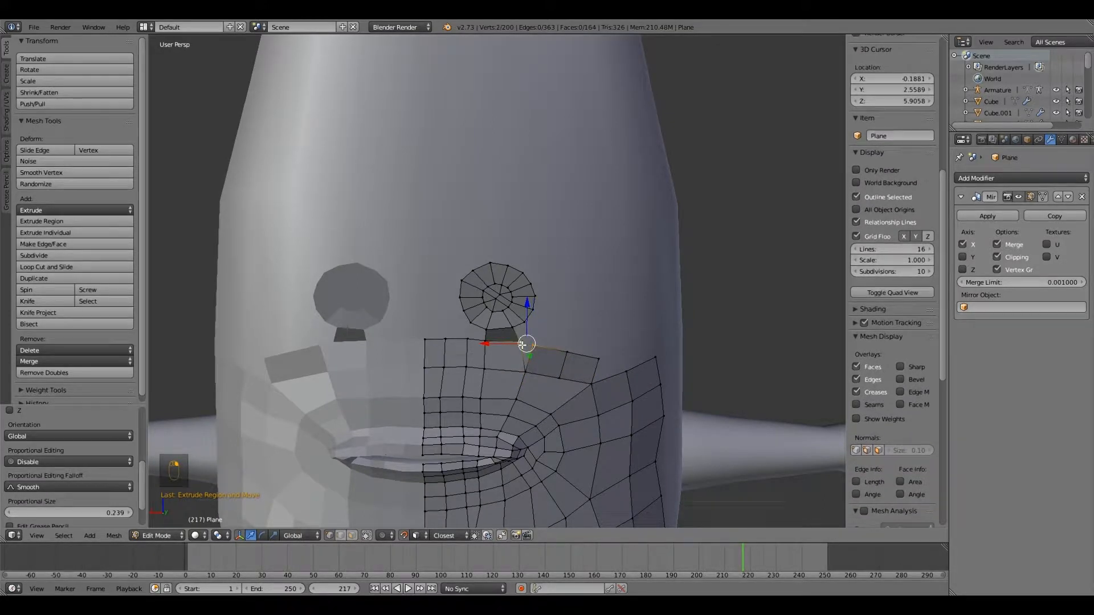
key("alt+m")
left_click(524, 372)
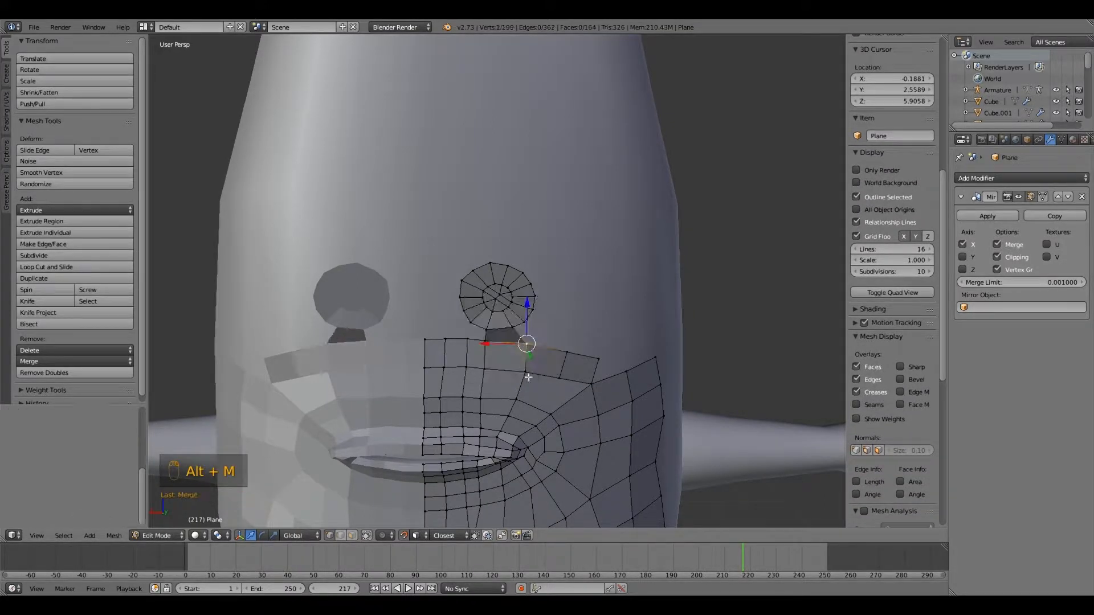
Fill a four-sided face between the inner half of the subdivided edge and the two mouth-ring vertices below it.
right_click(554, 384)
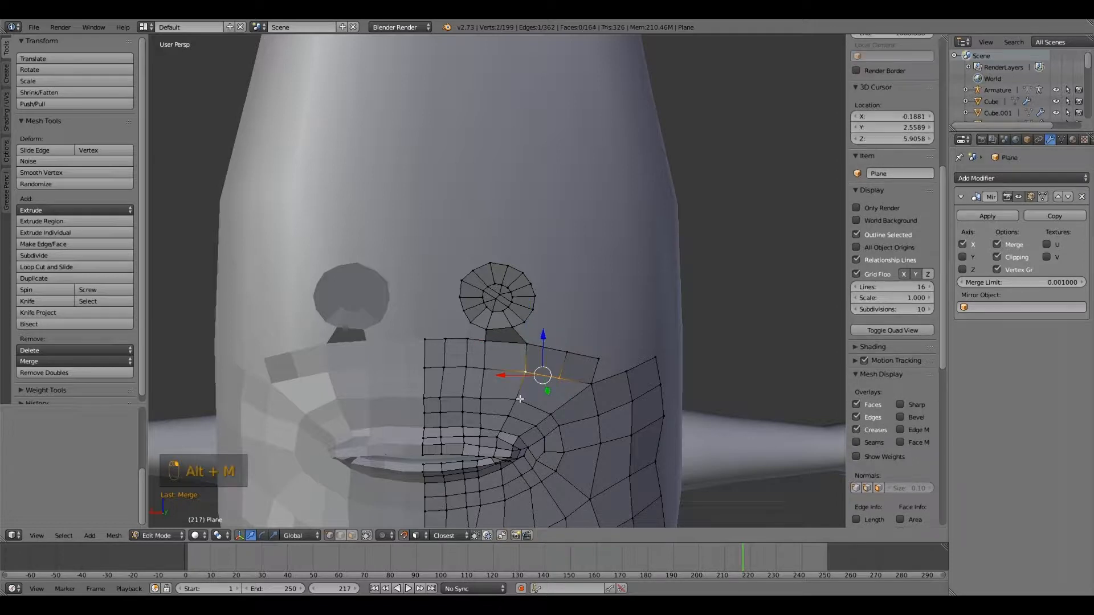
right_click(519, 399, "ctrl")
right_click(548, 411, "ctrl")
key("f")
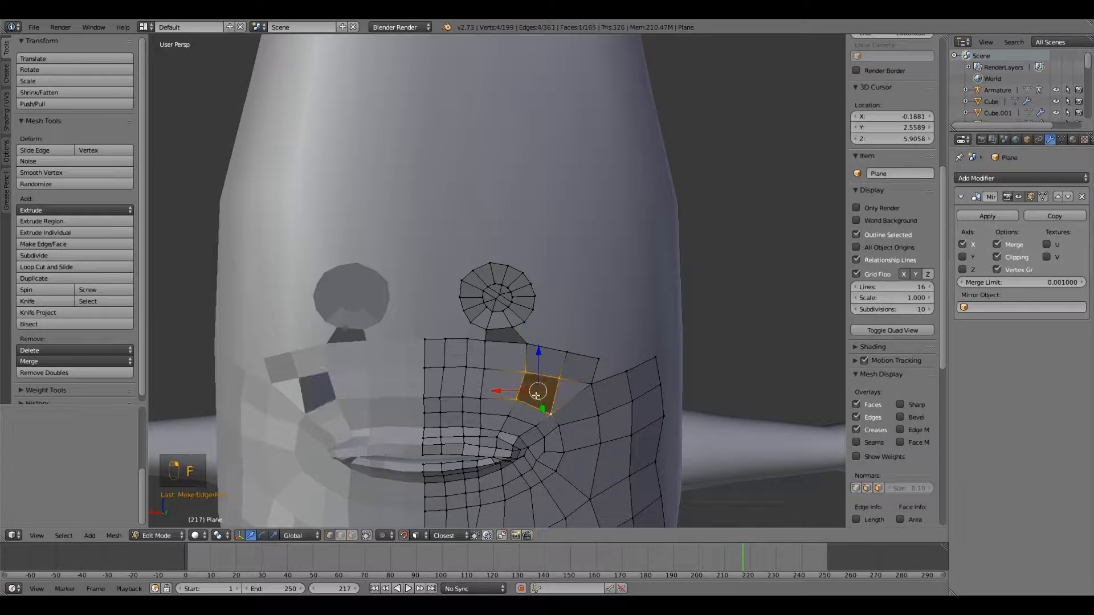
Delete the old five-sided cheek face that overlaps the new four-sided face.
left_click(353, 535)
right_click(571, 390)
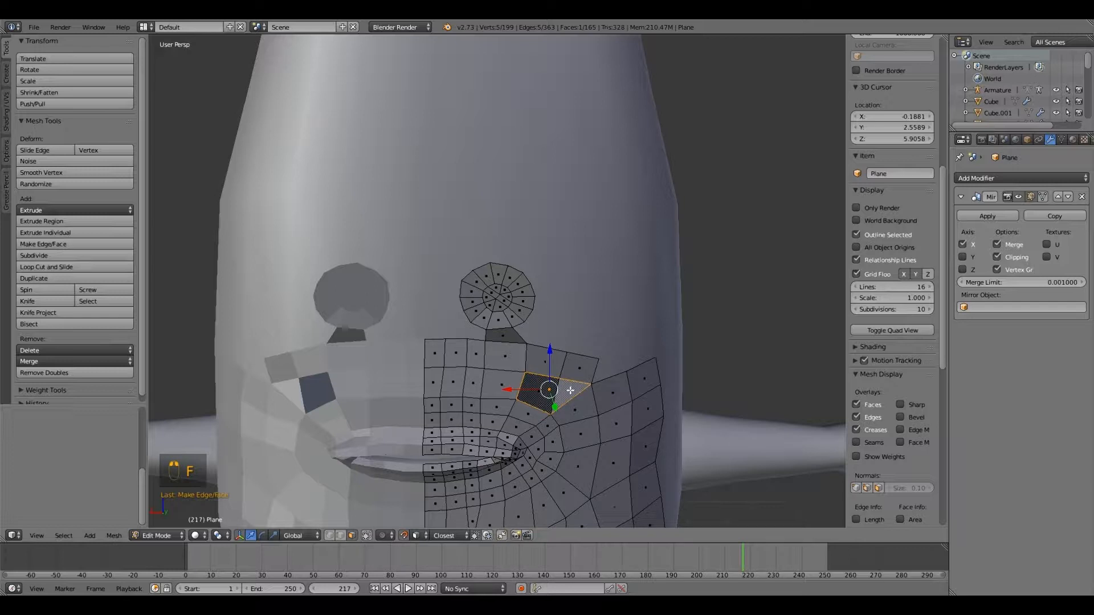
key("x")
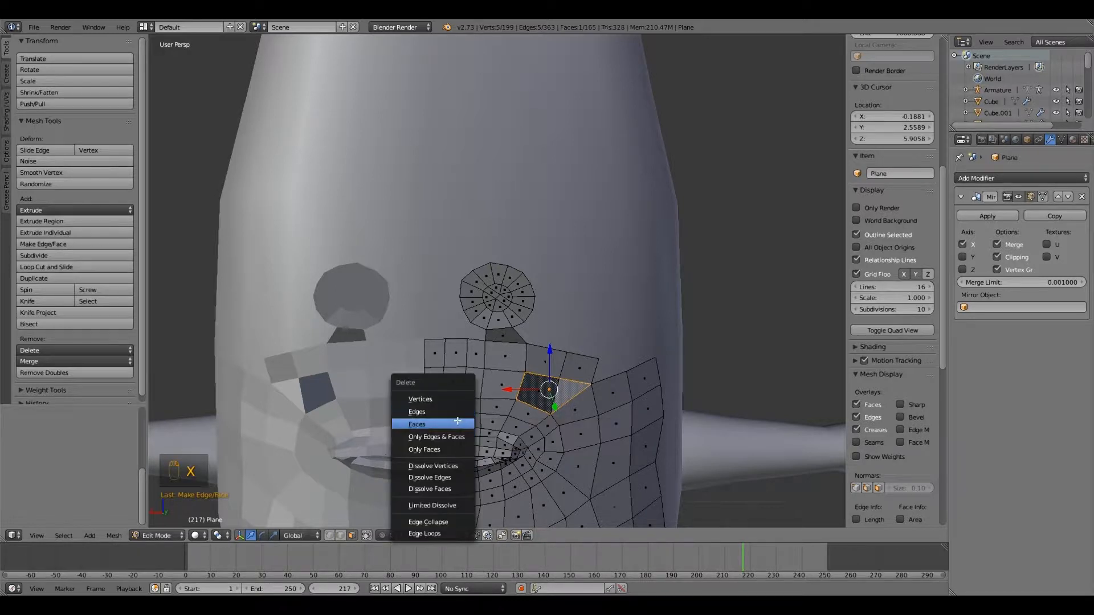
left_click(483, 424)
Fill the triangular gap between the new four-sided face and the upper cheek vertex.
left_click(341, 535)
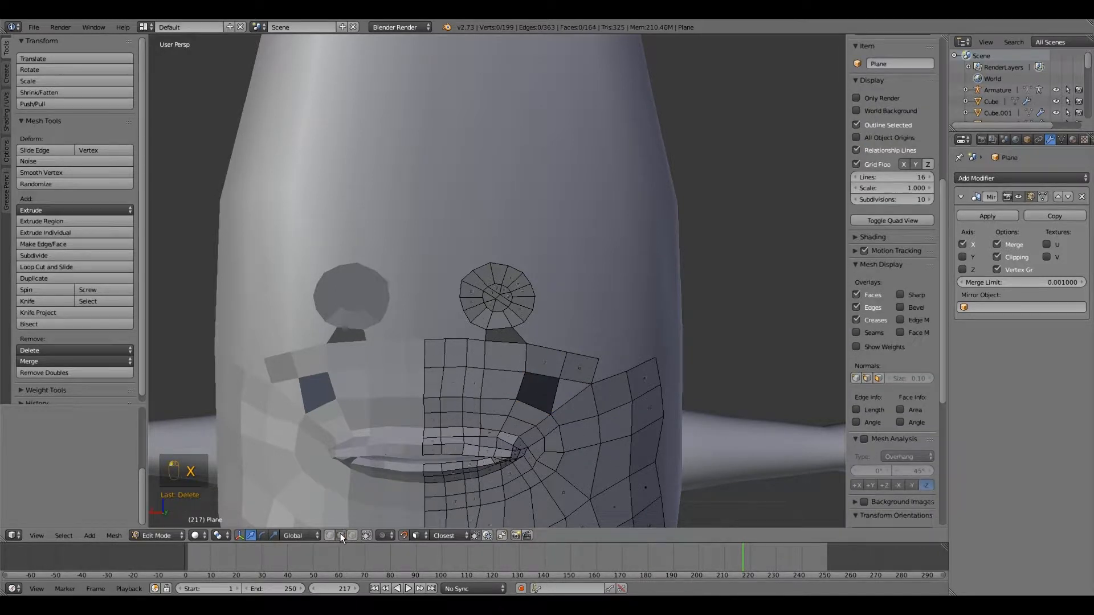
right_click(555, 385)
right_click(574, 382, "shift")
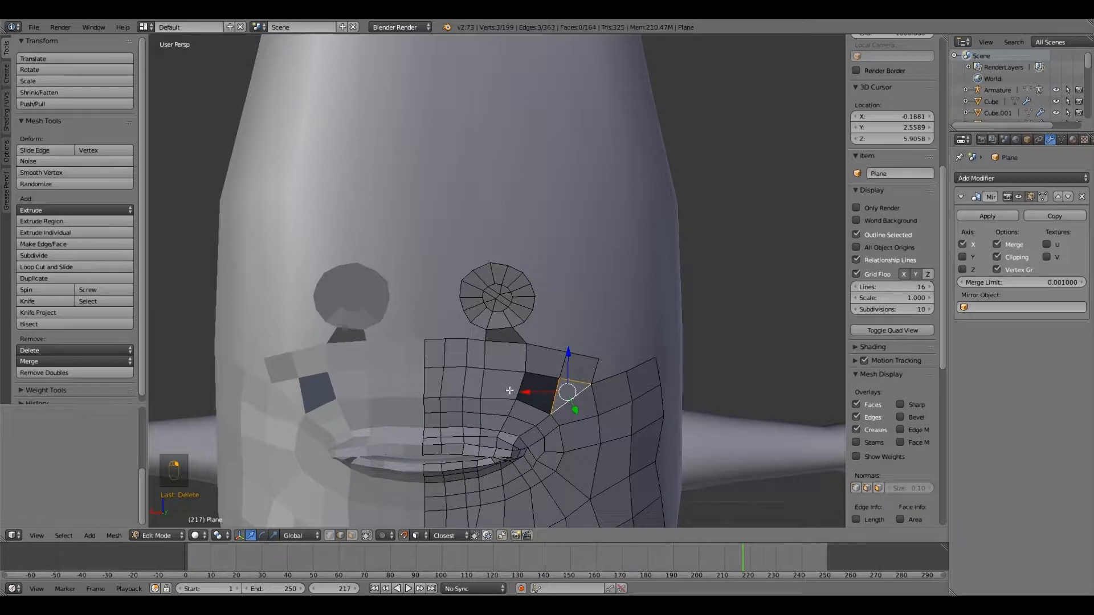
key("f")
Examine the face layout around the new cheek faces and the corner of the mouth.
right_click(530, 396)
middle_click_drag(523, 399, 471, 420)
left_click(353, 537)
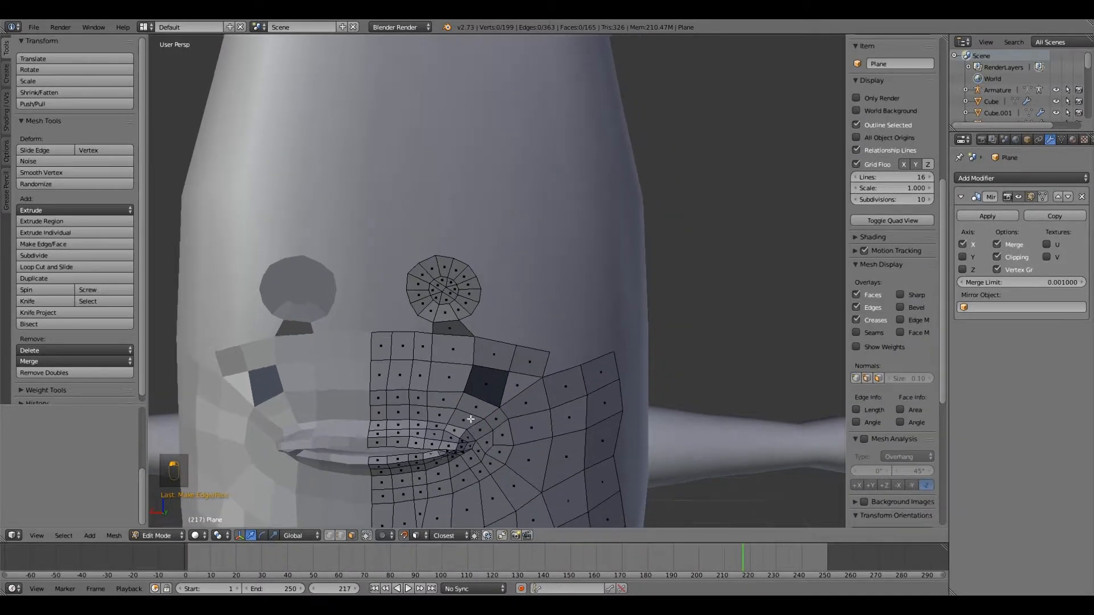
scroll(470, 419, "down", 2)
scroll(468, 413, "down", 2)
middle_click_drag(469, 410, 469, 402)
scroll(470, 402, "up", 1)
scroll(470, 402, "down", 2)
scroll(469, 402, "up", 4)
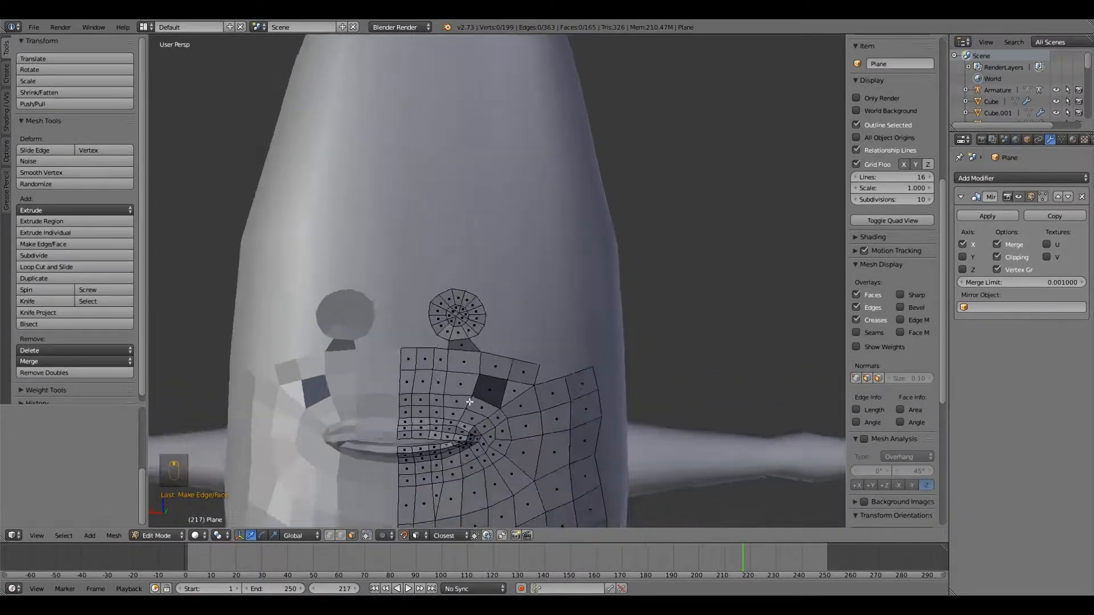
Extrude the six upper rim vertices of the circular patch upward into a strip of faces.
left_click(330, 535)
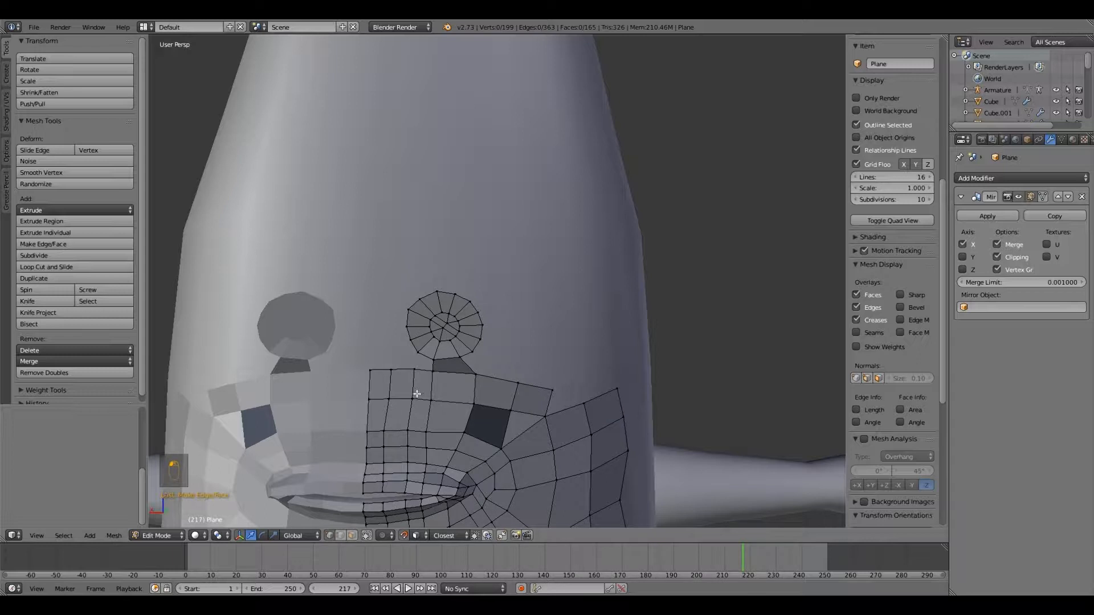
right_click(436, 294)
right_click(457, 296, "shift")
right_click(468, 299, "shift")
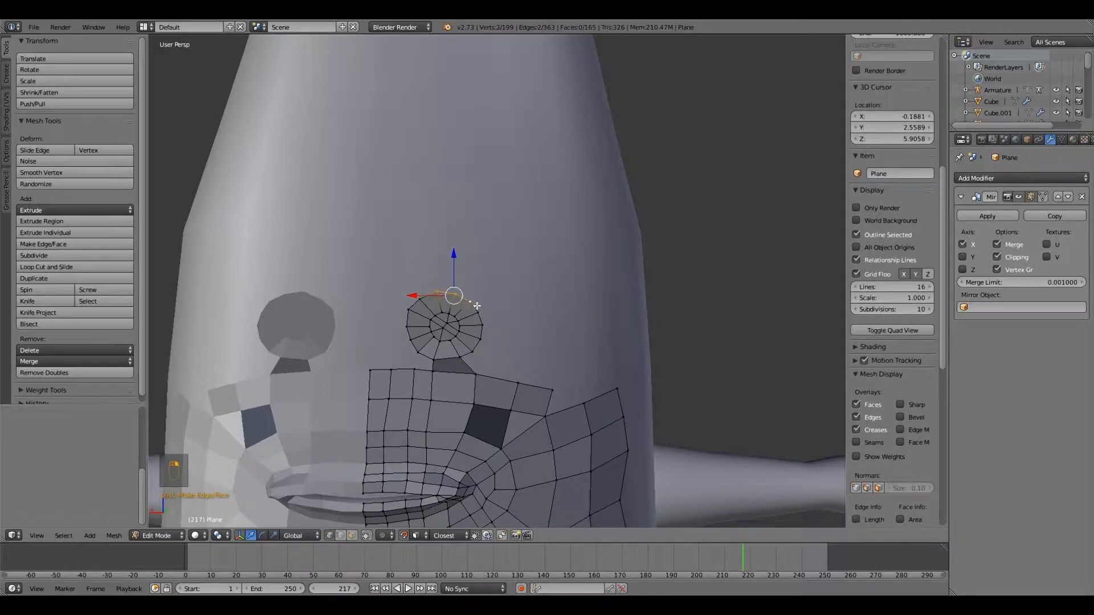
right_click(421, 295, "shift")
right_click(407, 302, "shift")
key("e")
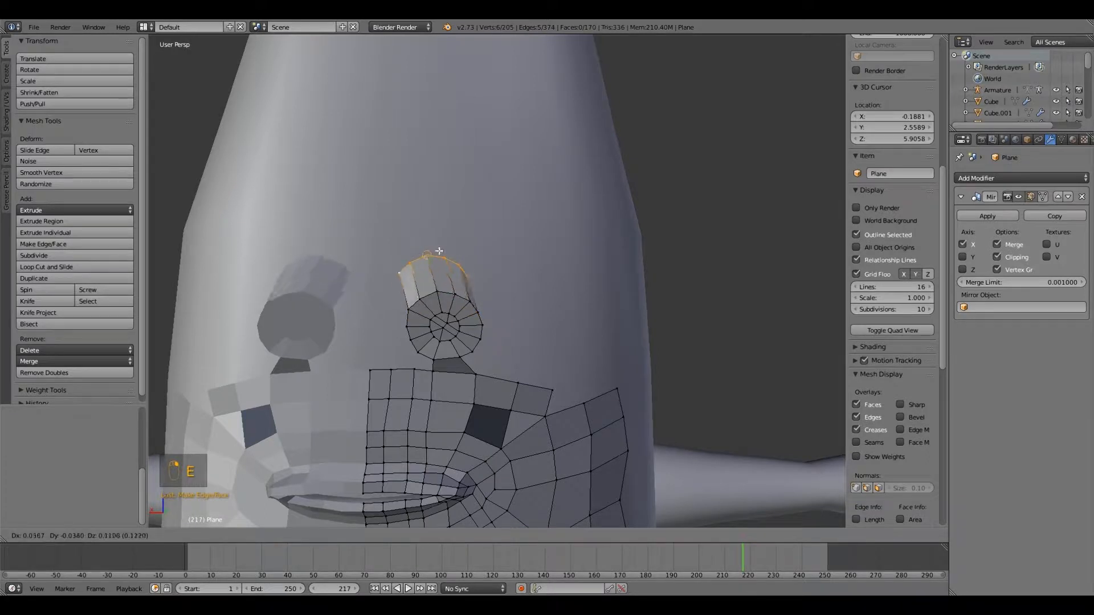
left_click(442, 238)
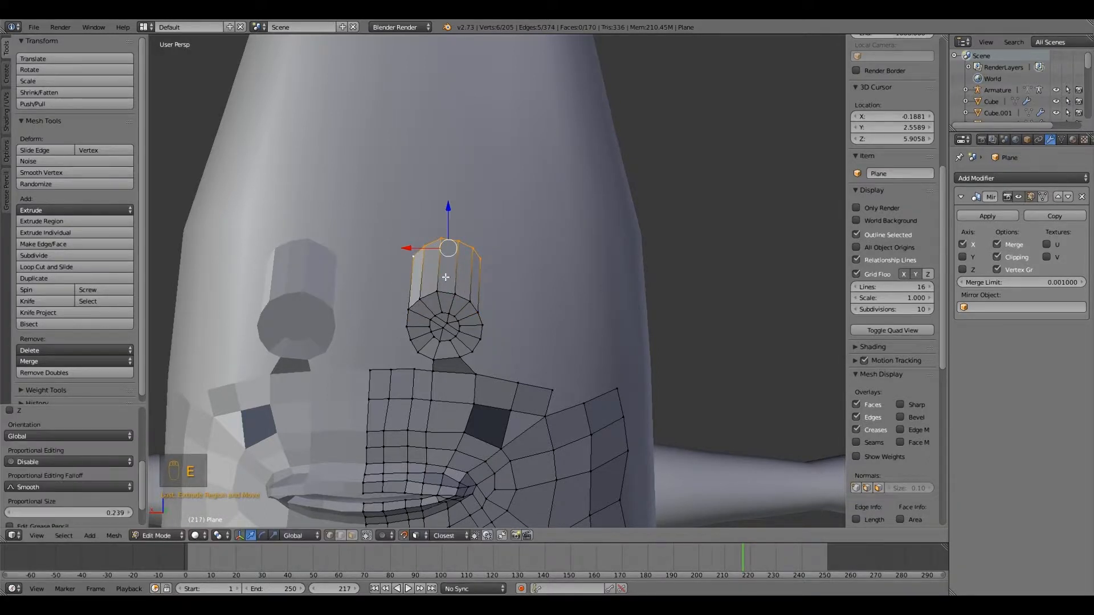
Add one loop cut across the strip extruded above the circular patch, leaving it centred.
scroll(441, 245, "up", 2)
left_click(103, 268)
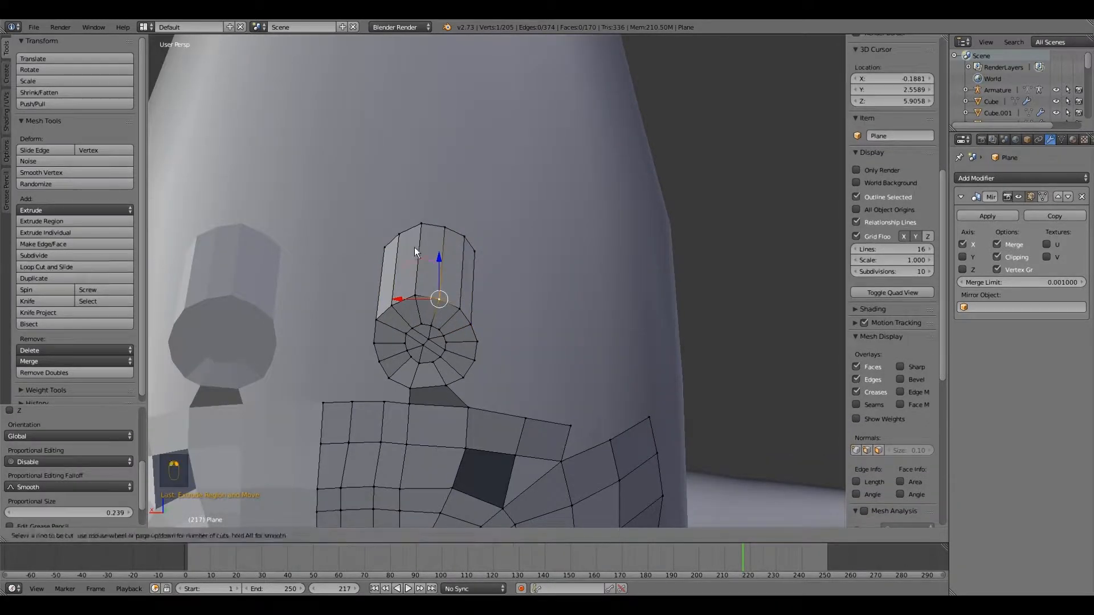
left_click(419, 257)
right_click(419, 258)
scroll(463, 272, "down", 5)
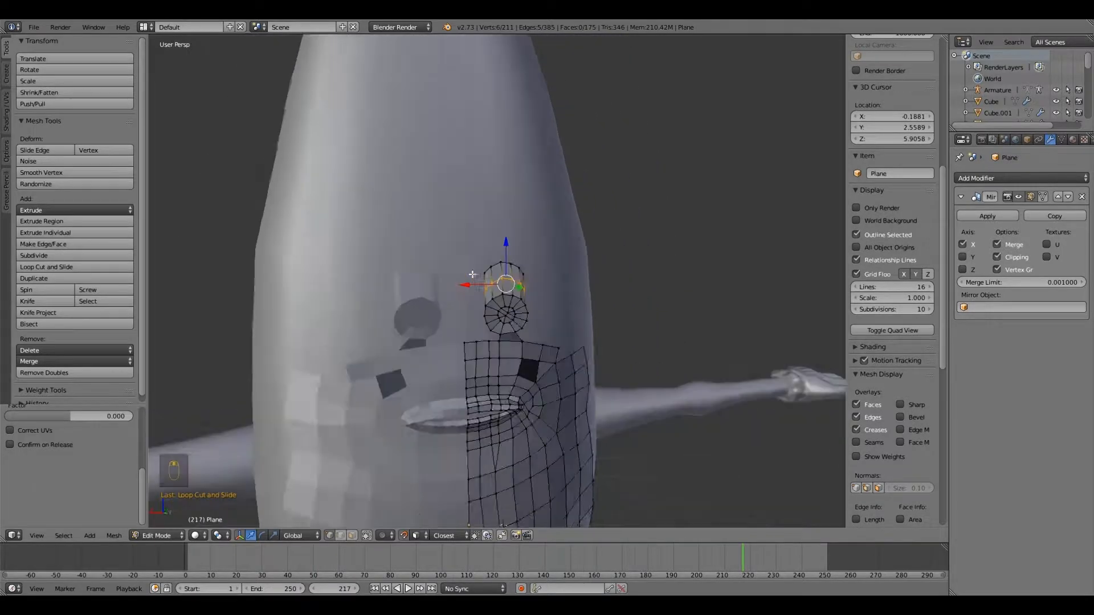
scroll(463, 272, "up", 3)
Undo the loop cut and the six-vertex extrusion above the circular patch.
key("ctrl+z")
key("ctrl+z")
key("ctrl+z")
key("ctrl+z")
key("ctrl+z")
key("ctrl+z")
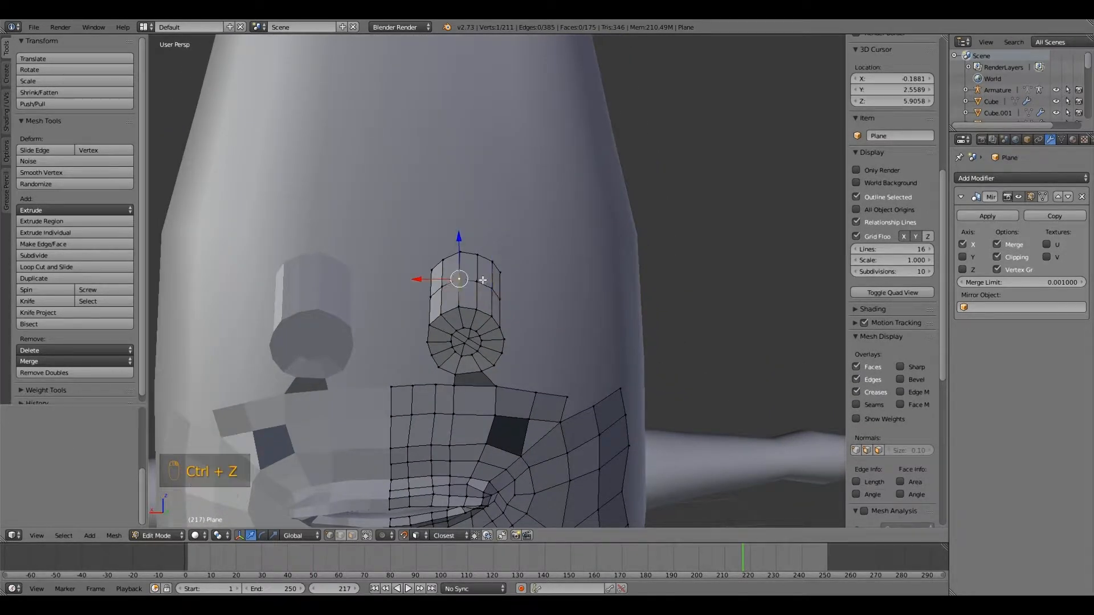
key("ctrl+z")
Extrude three adjacent vertices at the top of the circular patch's rim upward to make two faces.
right_click(459, 306)
right_click(476, 310, "shift")
right_click(492, 315, "shift")
key("e")
left_click(492, 274)
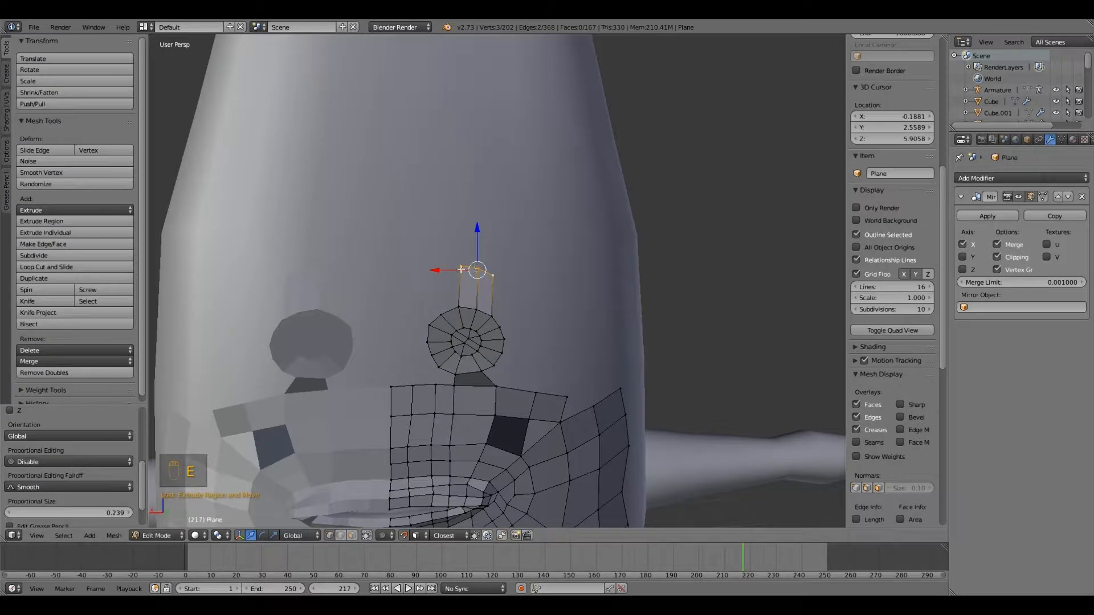
Extrude the block's top-edge vertex nearest the centre line upward and fill a face linking it to the circle's lower rim.
right_click(461, 267)
right_click(437, 315)
right_click(428, 342)
right_click(413, 385)
key("e")
left_click(412, 358)
right_click(439, 367, "shift")
right_click(435, 384, "shift")
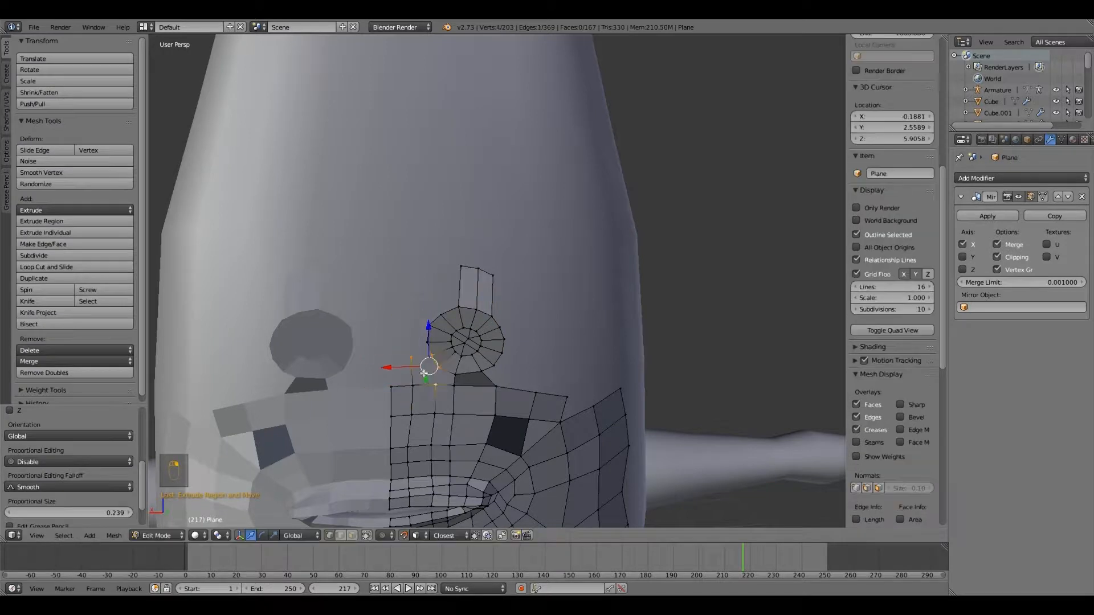
right_click(413, 386, "shift")
key("f")
key("ctrl+z")
key("ctrl+z")
key("ctrl+z")
Extrude that raised vertex sideways to the mirror centre line and fill the face down to the block's top edge.
right_click(412, 358)
key("e")
left_click(387, 357)
right_click(411, 358, "shift")
right_click(413, 385, "shift")
key("f")
Move the new centre-line vertex slightly so it sits level with its neighbour.
right_click(391, 360)
key("g")
left_click(390, 356)
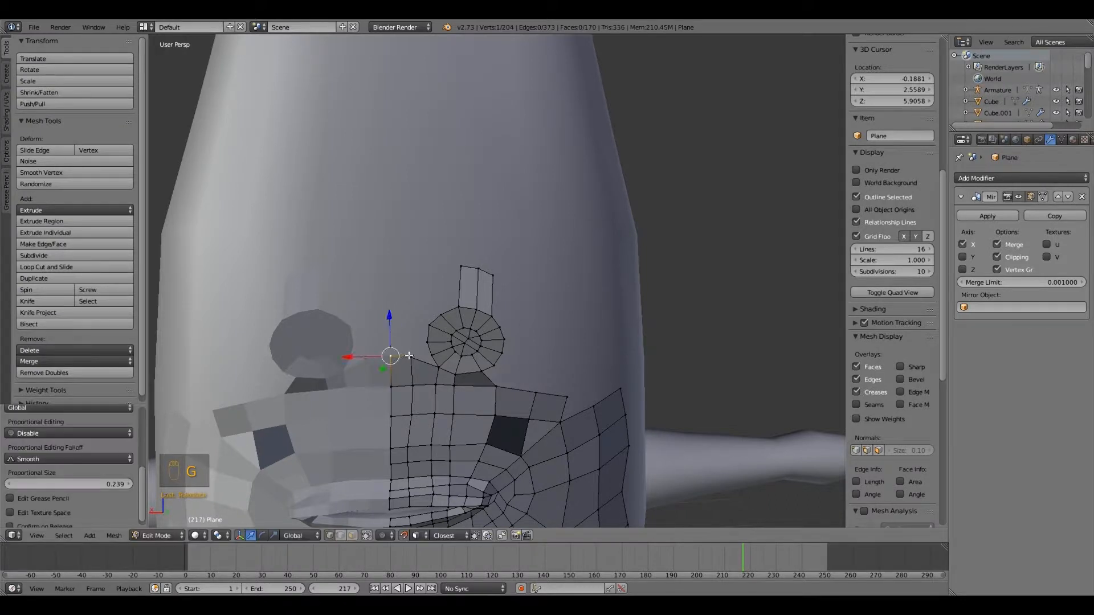
Extrude the vertex beside the centre line upward and fill the face between it and the circle's inner rim.
right_click(411, 358)
key("ctrl+z")
key("ctrl+z")
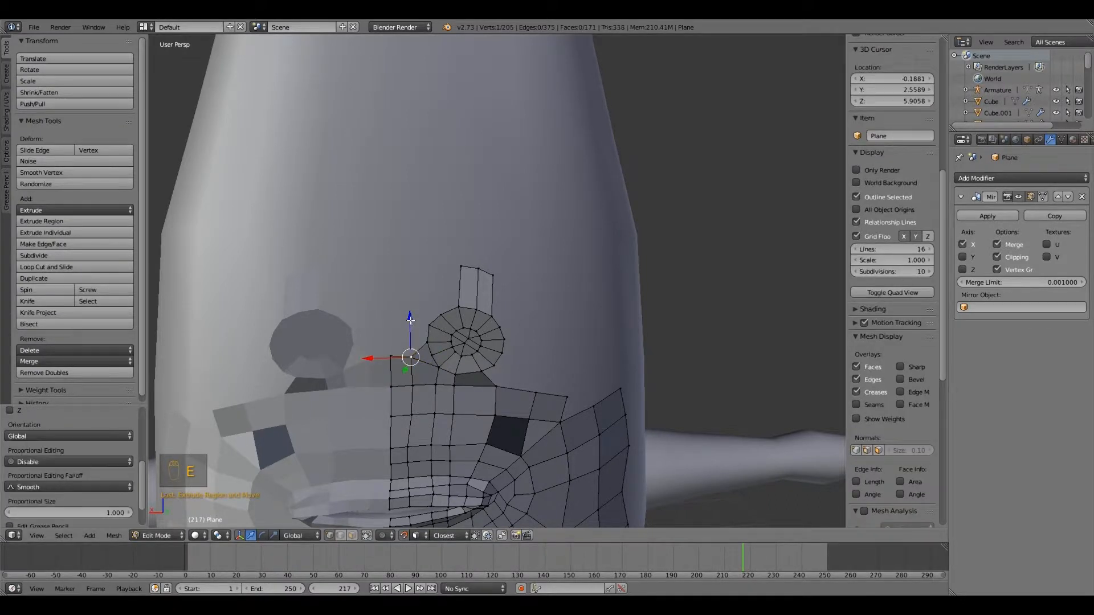
key("f")
key("f")
Close the gap to the mirror centre line with a four-sided face, moving its upper vertex along X onto the line.
key("g")
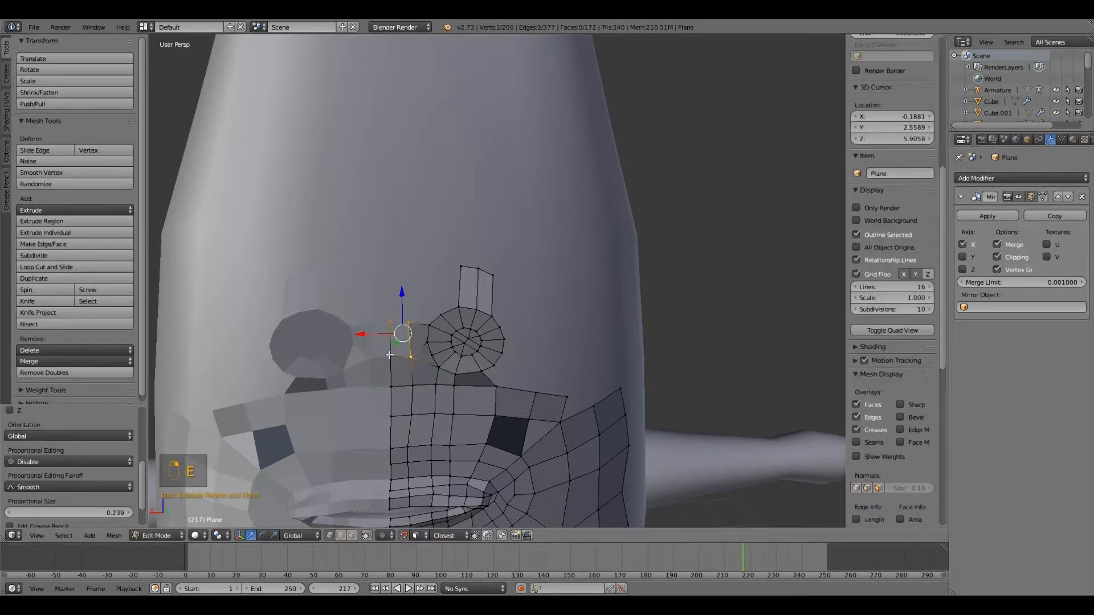
key("x")
left_click(352, 323)
right_click(390, 353)
scroll(390, 334, "up", 2)
scroll(398, 330, "down", 2)
right_click(440, 313)
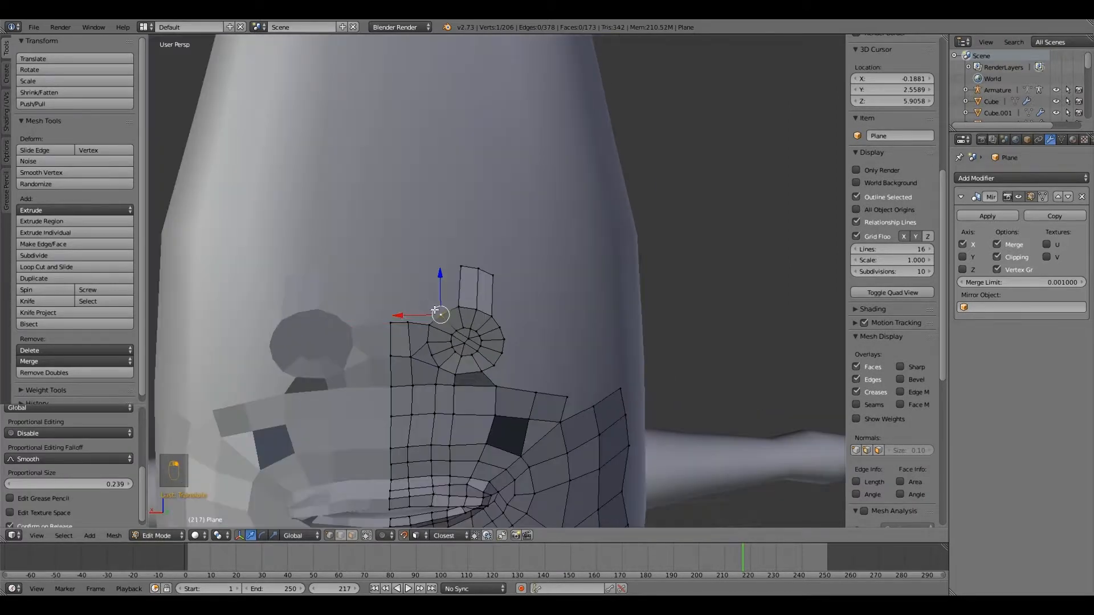
Extrude the top edge beside the mirror centre line upward and fill the face between it and the circle's rim.
right_click(408, 320)
right_click(393, 319, "shift")
key("e")
left_click(401, 256)
right_click(409, 324)
key("f")
Fill the gap between the new centre block and the strip above the circle, and adjust two of the upper vertices.
left_click(441, 314)
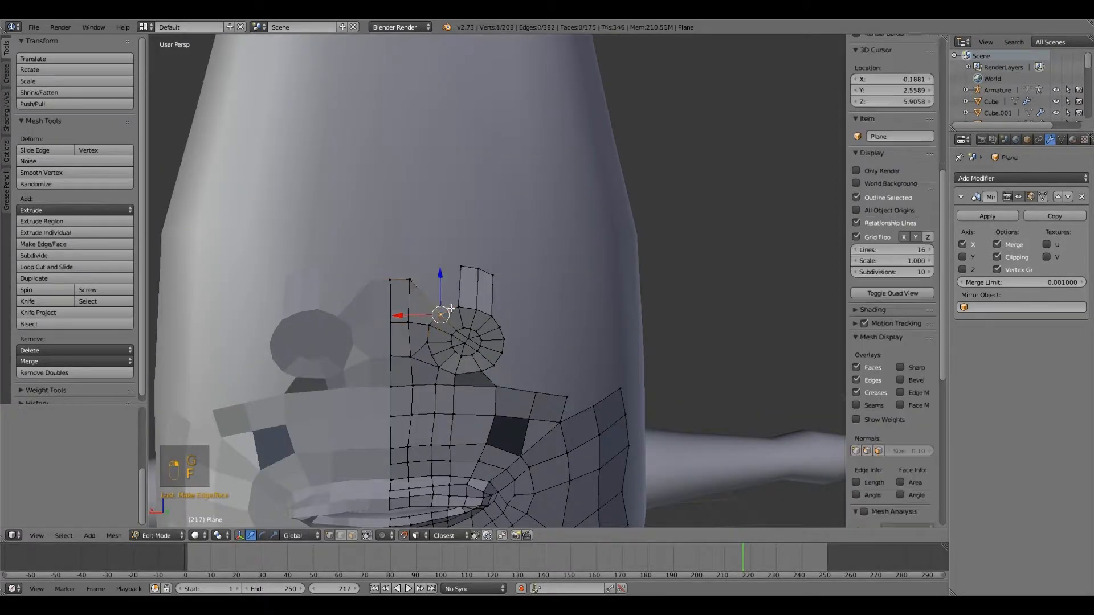
key("f")
left_click(424, 261)
scroll(424, 262, "down", 1)
scroll(424, 261, "down", 1)
right_click(445, 279)
key("g")
left_click(449, 276)
right_click(435, 279)
key("g")
left_click(436, 274)
right_click(446, 304)
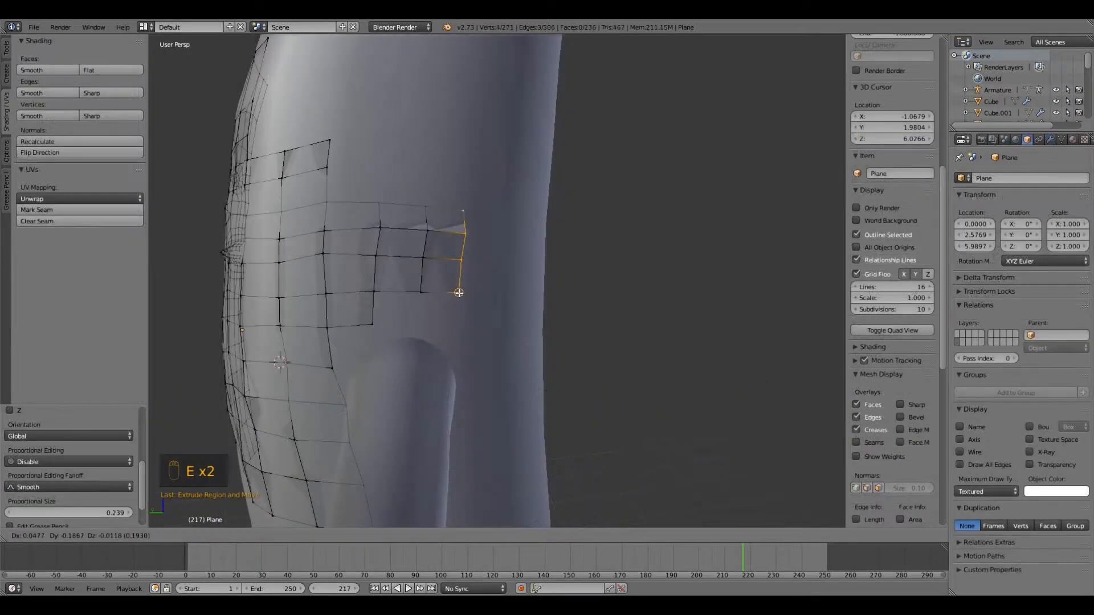
Extrude the rear edge of the side strip above the arm one more row toward the back.
middle_click_drag(460, 295, 405, 296)
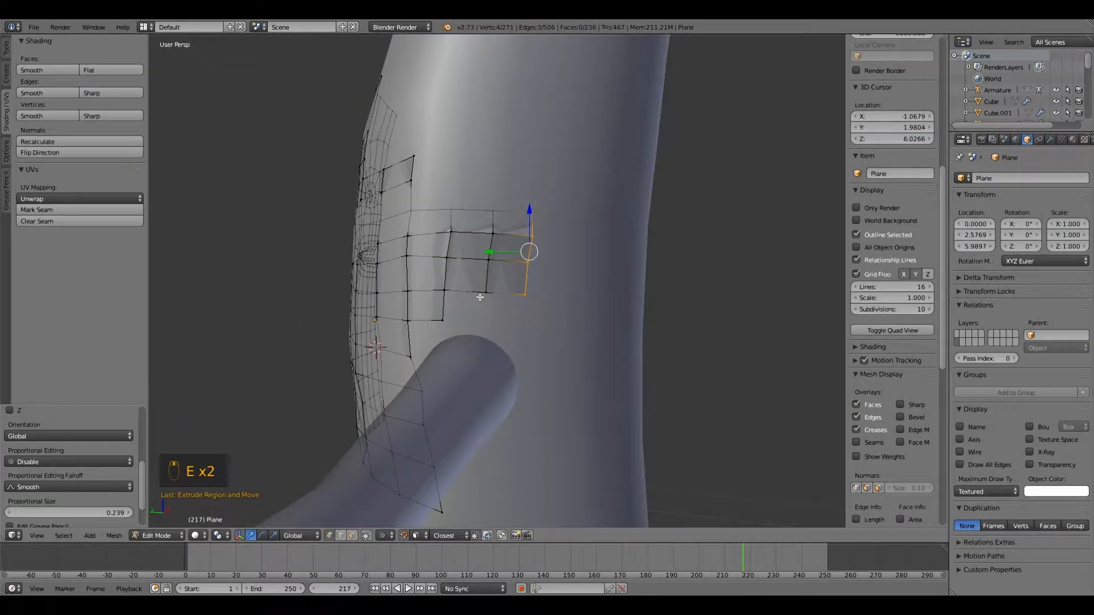
key("e")
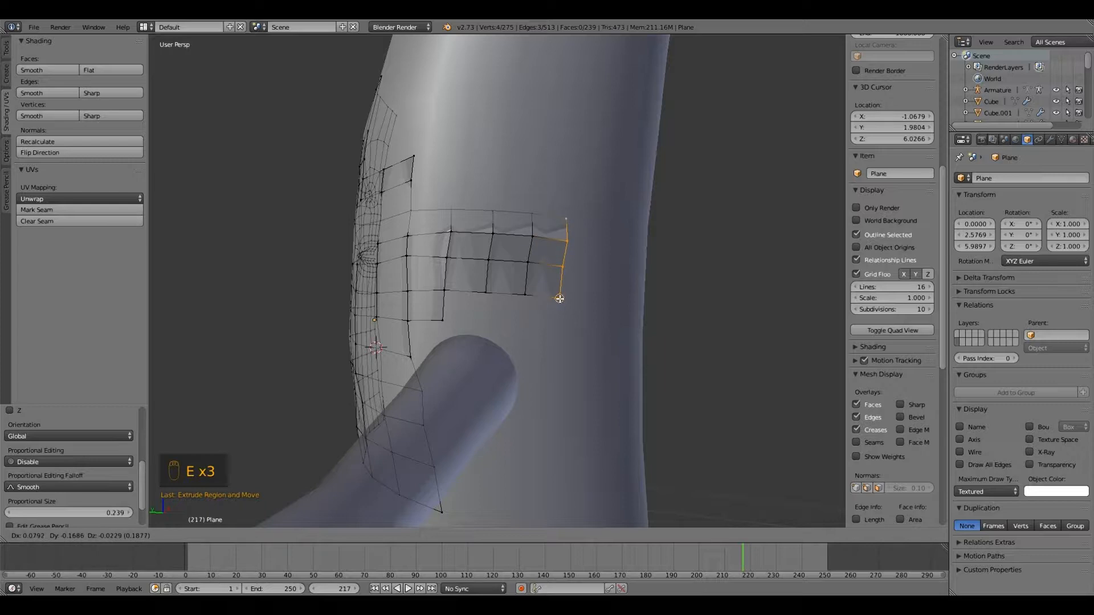
left_click(559, 298)
Move three vertices at the rear of the side strip slightly to even out its grid.
right_click(566, 242)
middle_click_drag(564, 248, 593, 255)
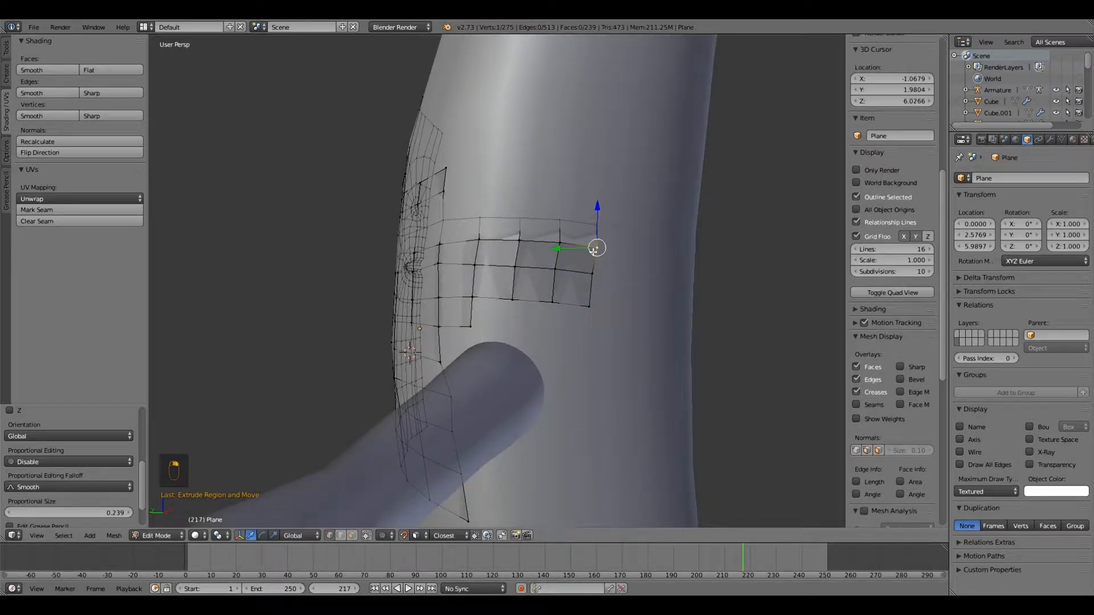
key("g")
left_click(596, 247)
right_click(561, 244)
key("g")
left_click(559, 243)
right_click(552, 270)
key("g")
left_click(555, 270)
Extrude the lower rear edges of the side strip down toward the arm and adjust the new front vertex.
mouse_move(525, 326)
middle_mouse_down()
mouse_move(565, 346)
mouse_move(520, 330)
middle_mouse_up()
right_click(469, 280)
right_click(541, 284, "shift")
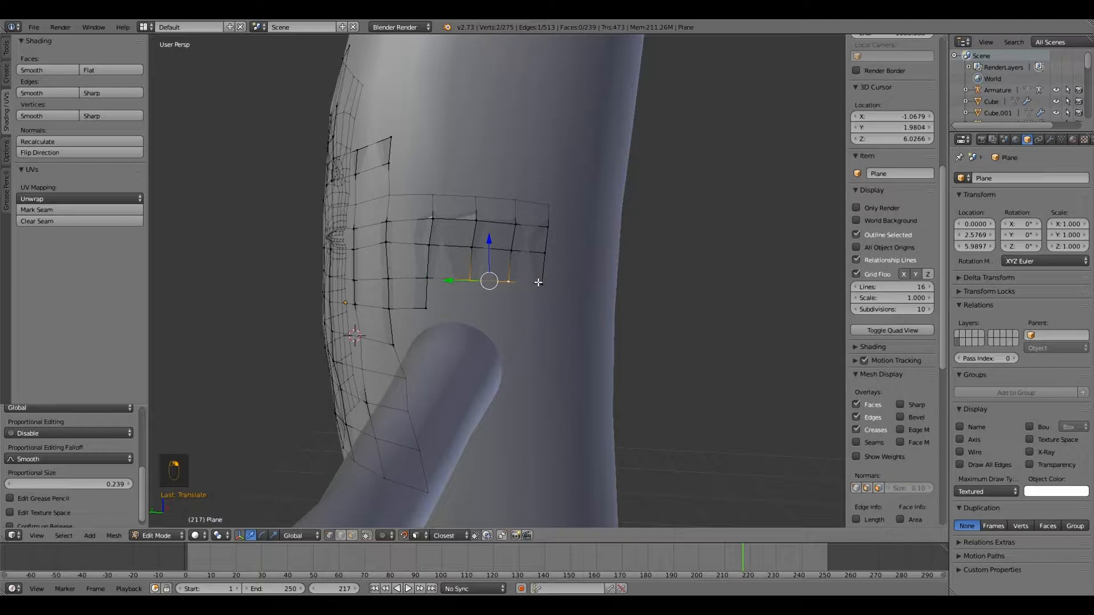
key("e")
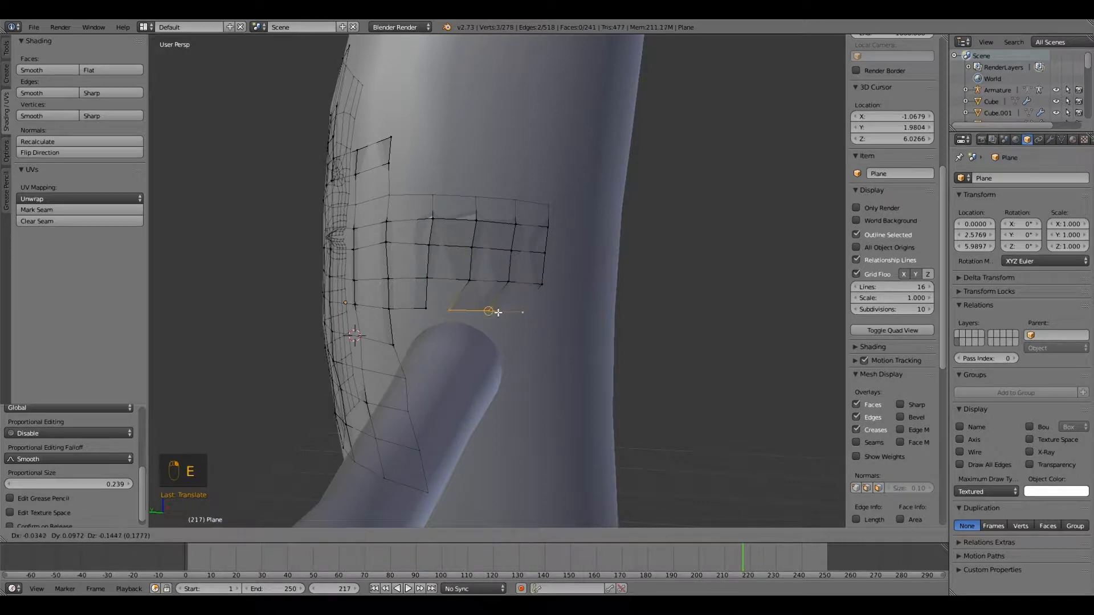
left_click(500, 311)
middle_click_drag(495, 310, 456, 309)
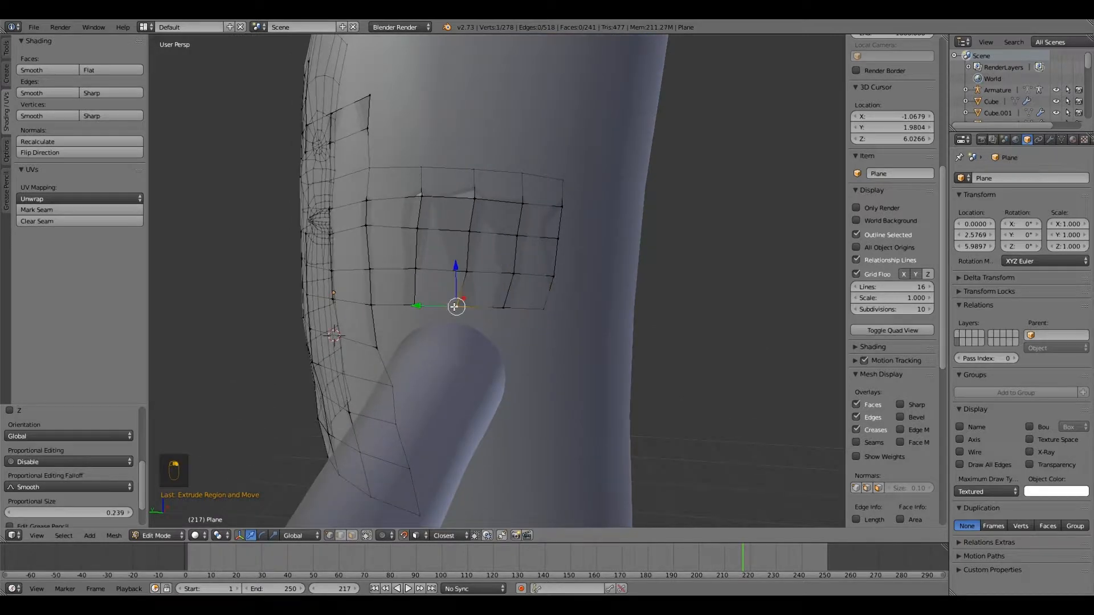
right_click(455, 309)
key("g")
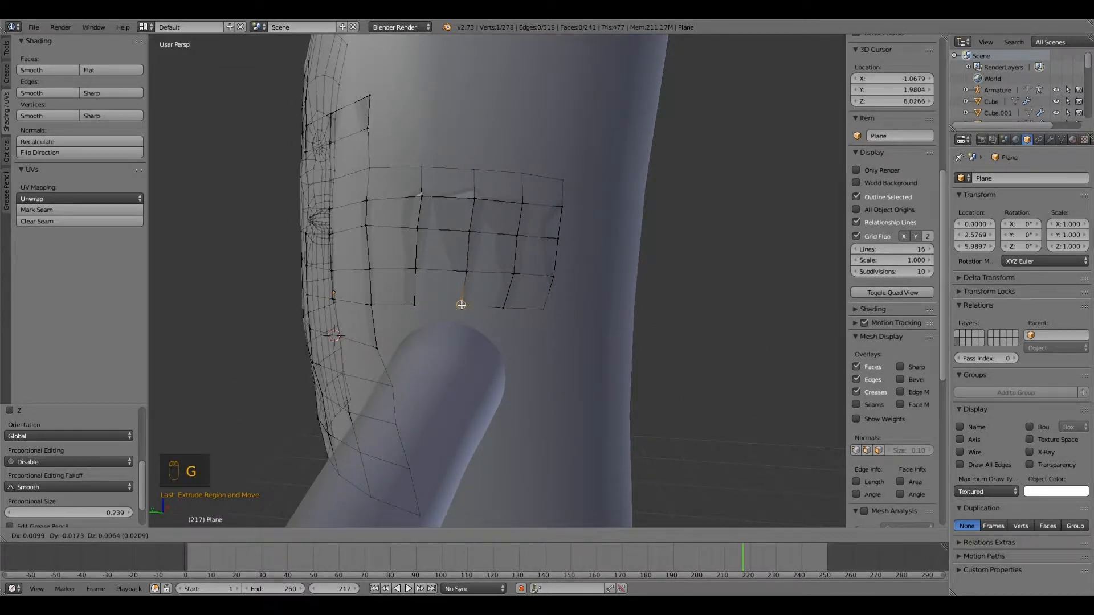
left_click(462, 306)
Fill the gap directly above the arm with a four-sided face joining the front and rear parts of the row.
middle_click_drag(477, 326, 417, 346)
right_click(461, 293, "shift")
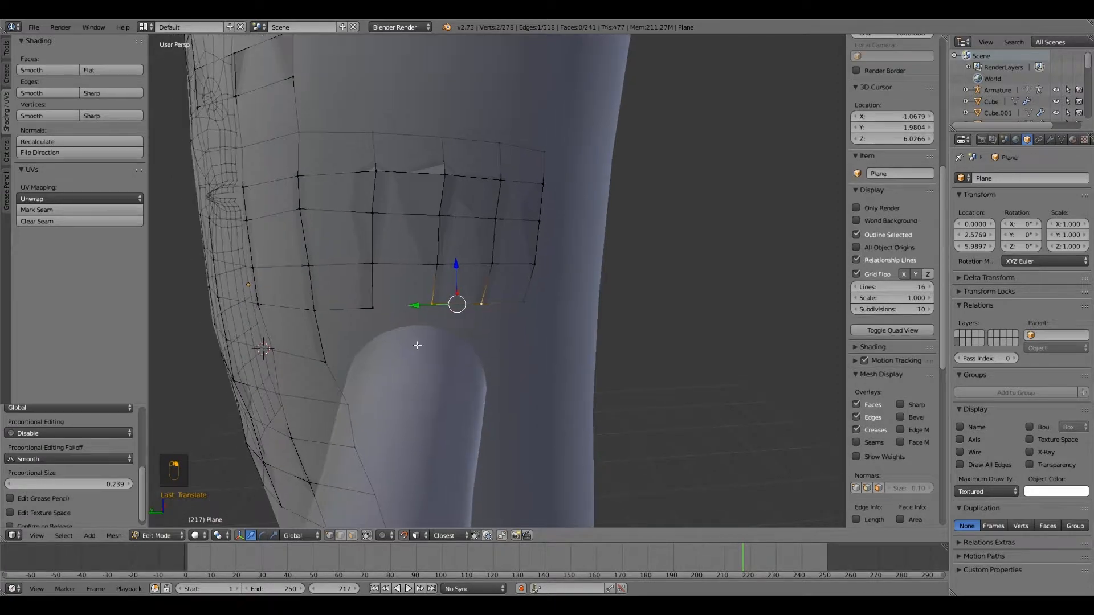
right_click(436, 265)
right_click(433, 303, "shift")
right_click(372, 263, "shift")
right_click(372, 308, "shift")
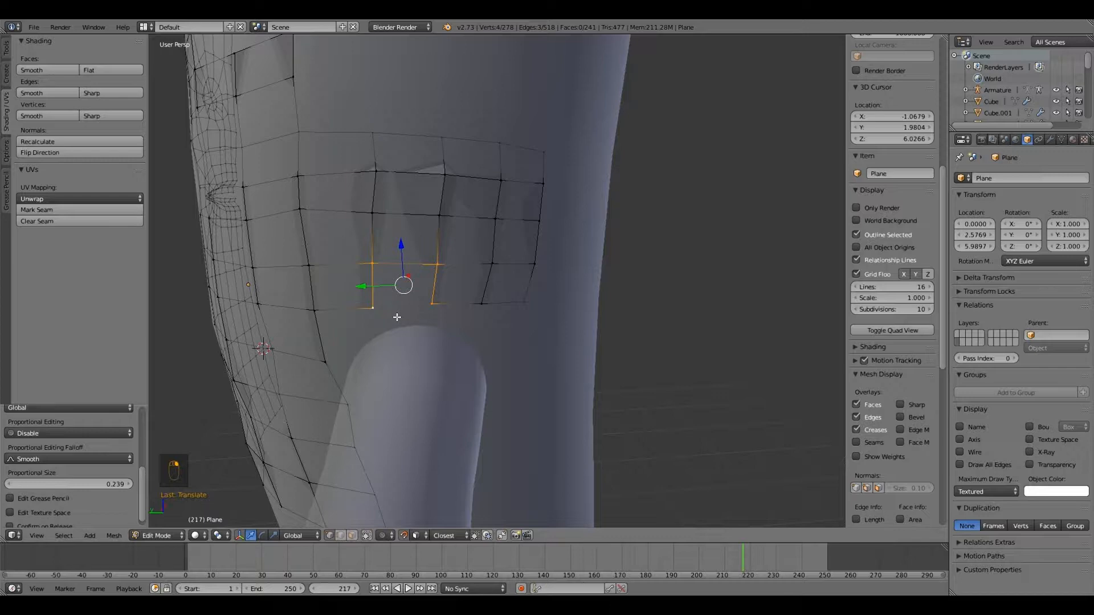
key("f")
left_click(397, 317)
Extrude the mesh's side edge beneath the arm two segments toward the back.
middle_click_drag(397, 318, 343, 397)
right_click(359, 369)
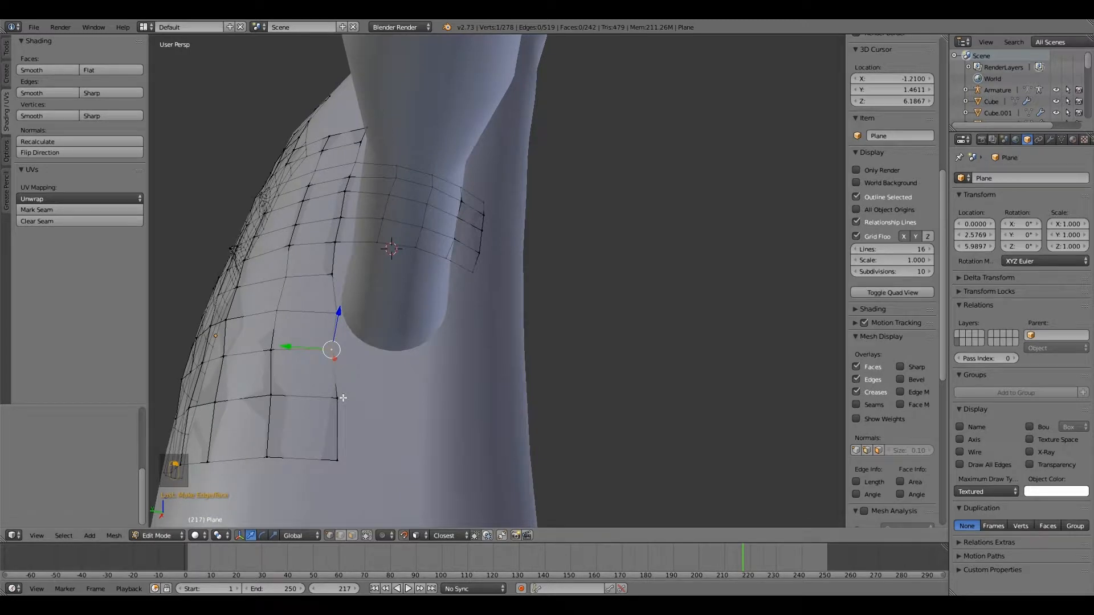
right_click(343, 398, "shift")
key("e")
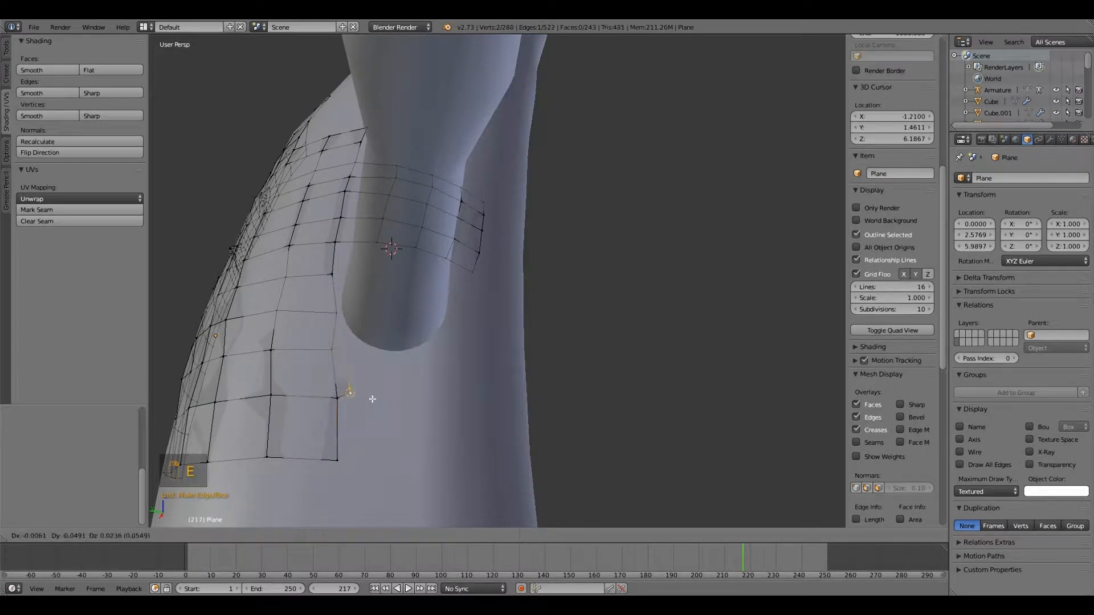
left_click(385, 410)
key("e")
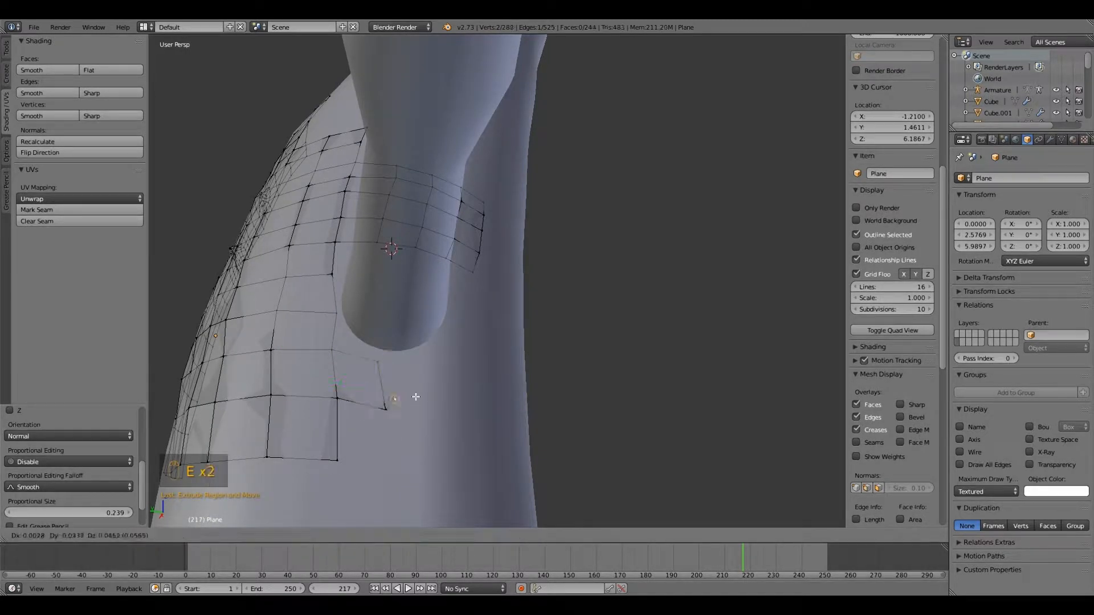
left_click(441, 400)
Continue the strip under the arm with two more extruded segments, curving it upward behind the arm.
middle_click_drag(442, 400, 406, 404)
key("e")
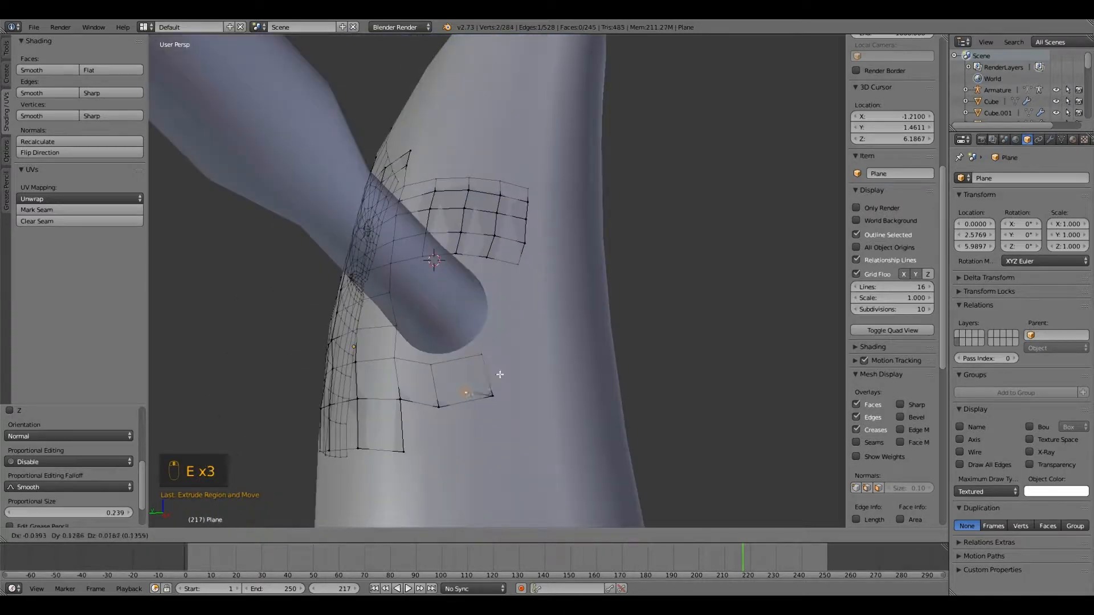
left_click(507, 330)
middle_click_drag(509, 342, 513, 371)
key("g")
left_click(548, 390)
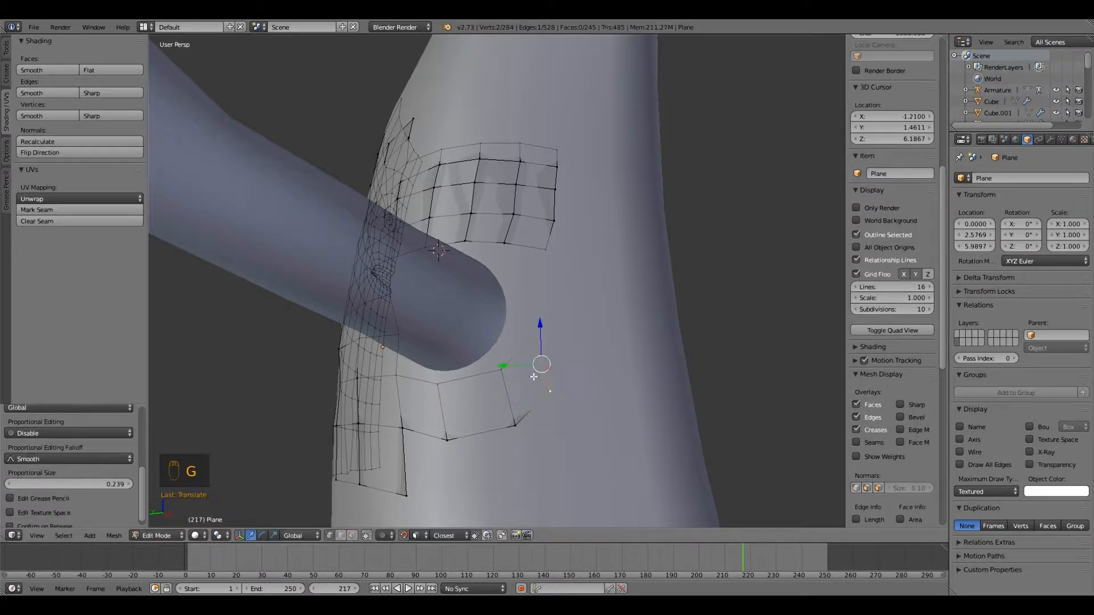
key("e")
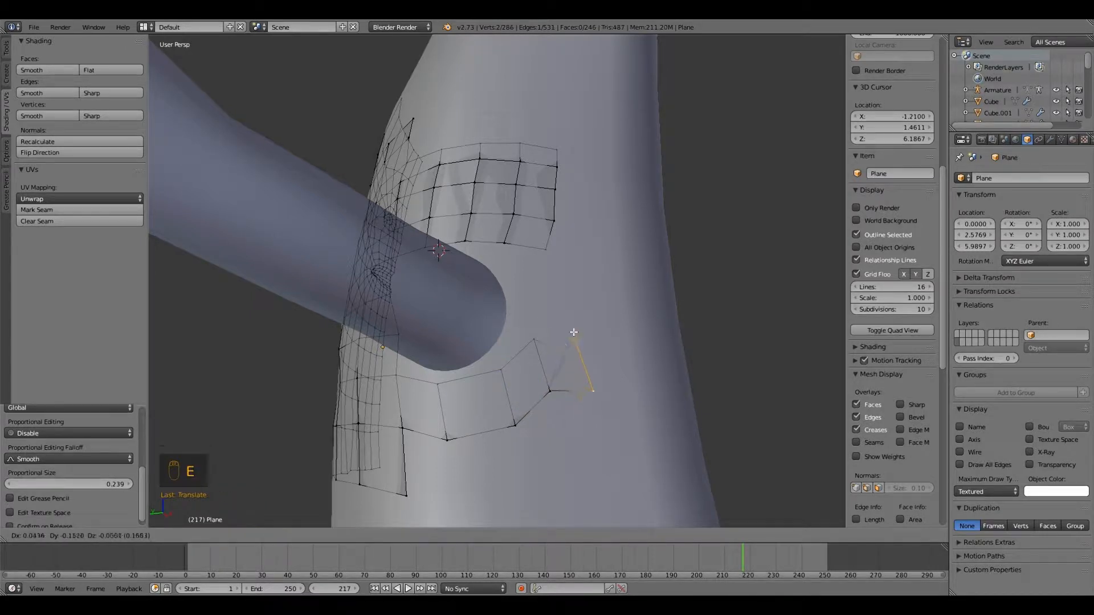
left_click(568, 317)
middle_click_drag(569, 317, 553, 296)
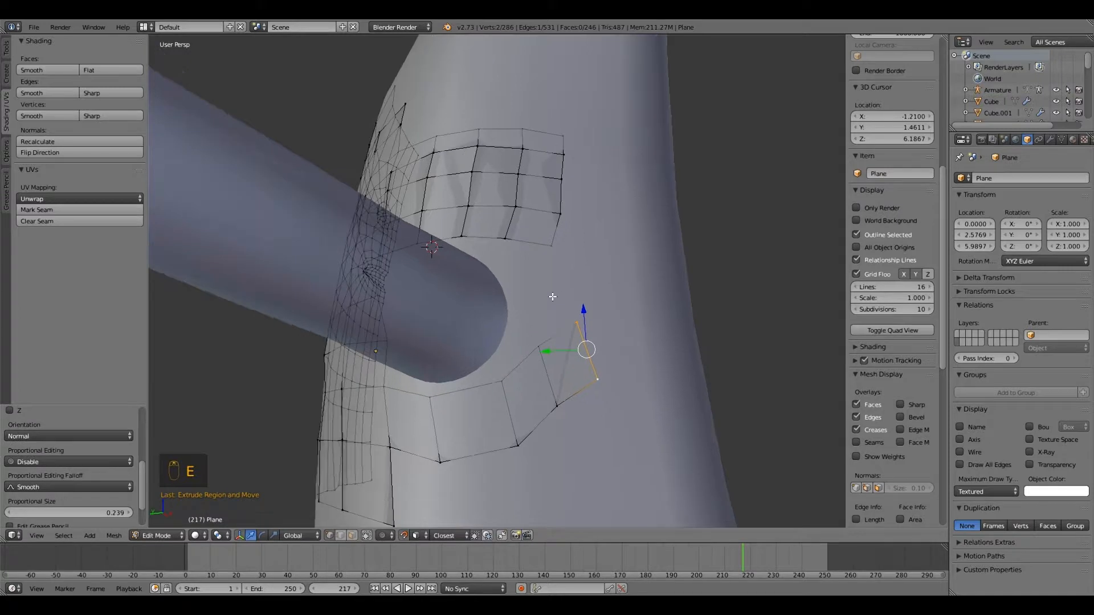
Extrude the lower rear edge of the upper strip down behind the arm and move its inner vertex lower.
right_click(505, 235)
right_click(543, 243, "shift")
middle_click_drag(542, 244, 462, 341)
key("e")
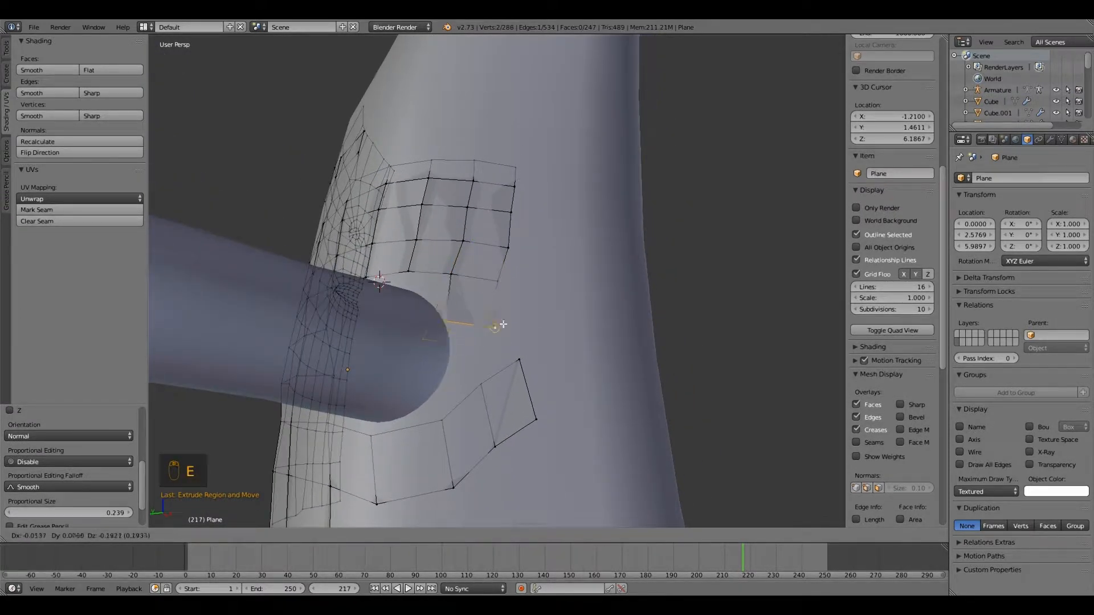
left_click(510, 323)
right_click(465, 328)
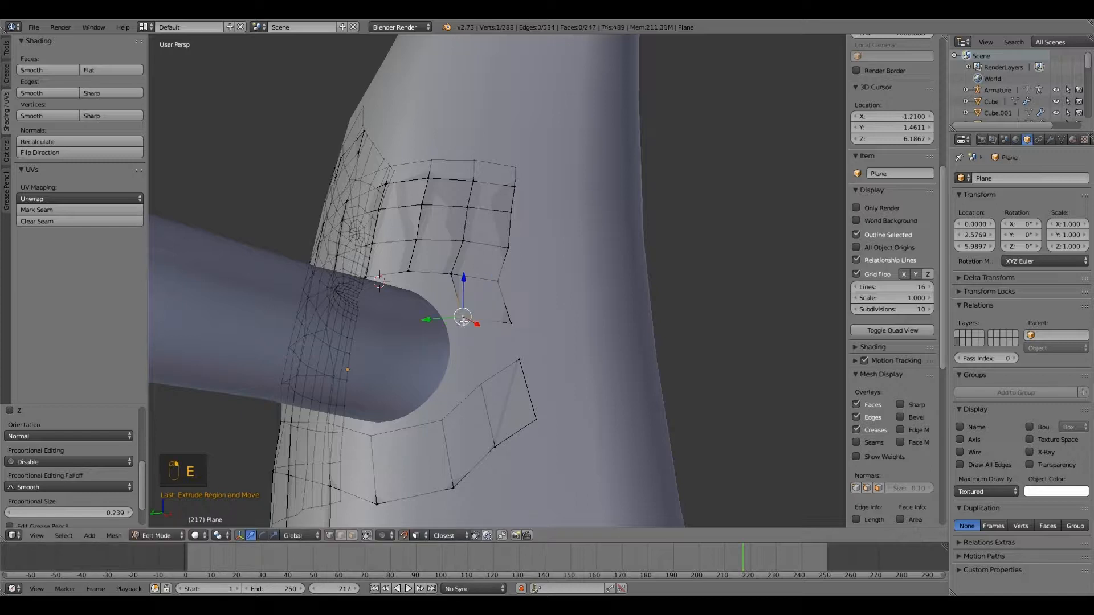
key("g")
left_click(468, 360)
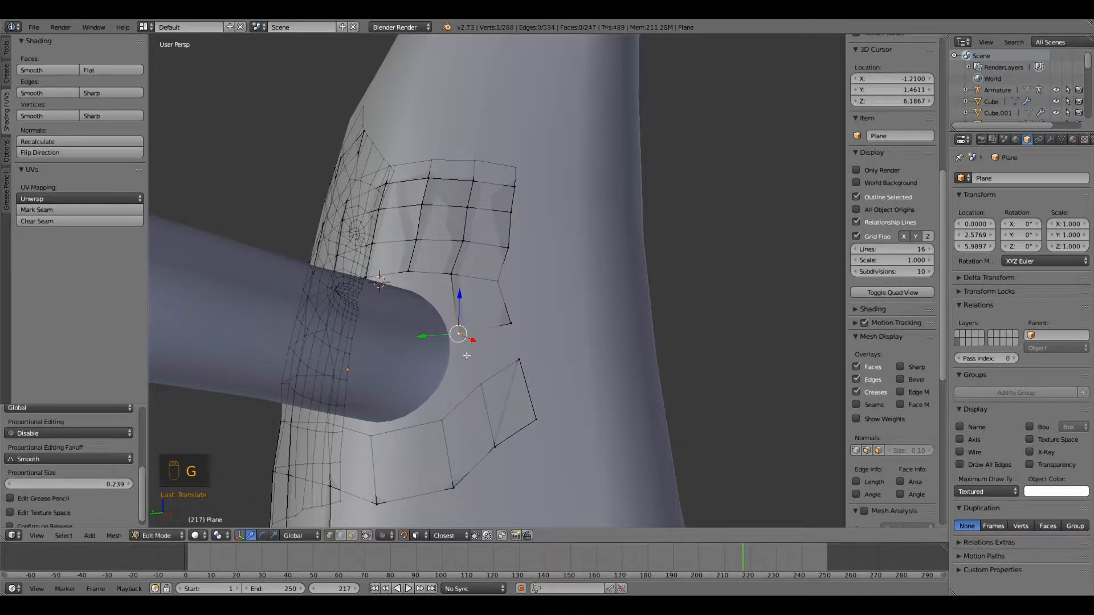
Fill the face joining the upper and lower strips behind the arm and move its inner upper vertex closer to the arm.
right_click(482, 384, "shift")
right_click(519, 360, "shift")
right_click(511, 324, "shift")
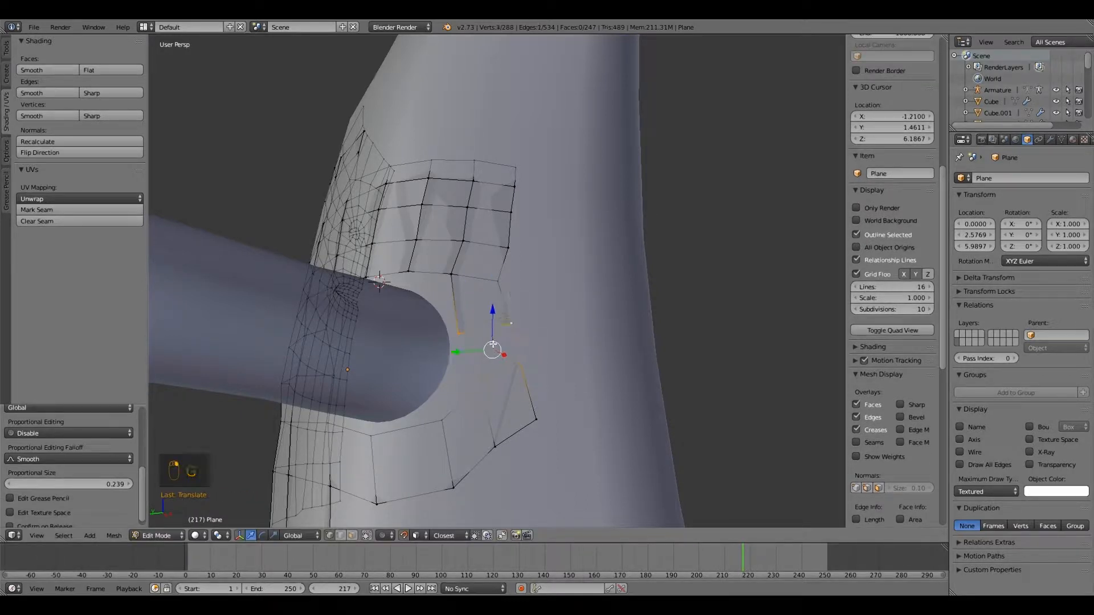
key("f")
middle_click_drag(488, 352, 493, 324)
right_click(498, 323)
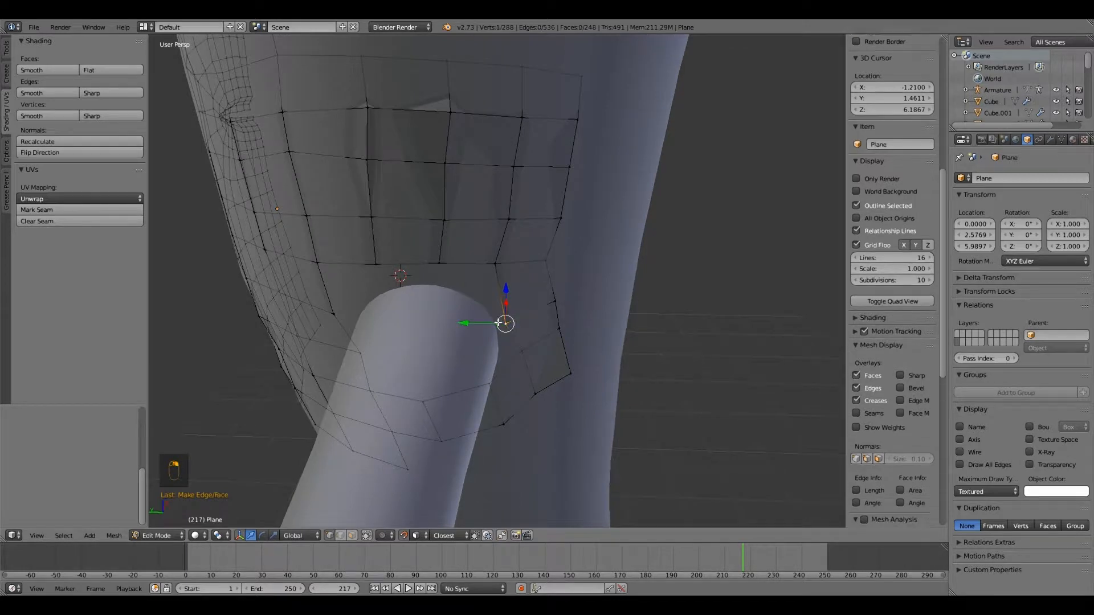
key("g")
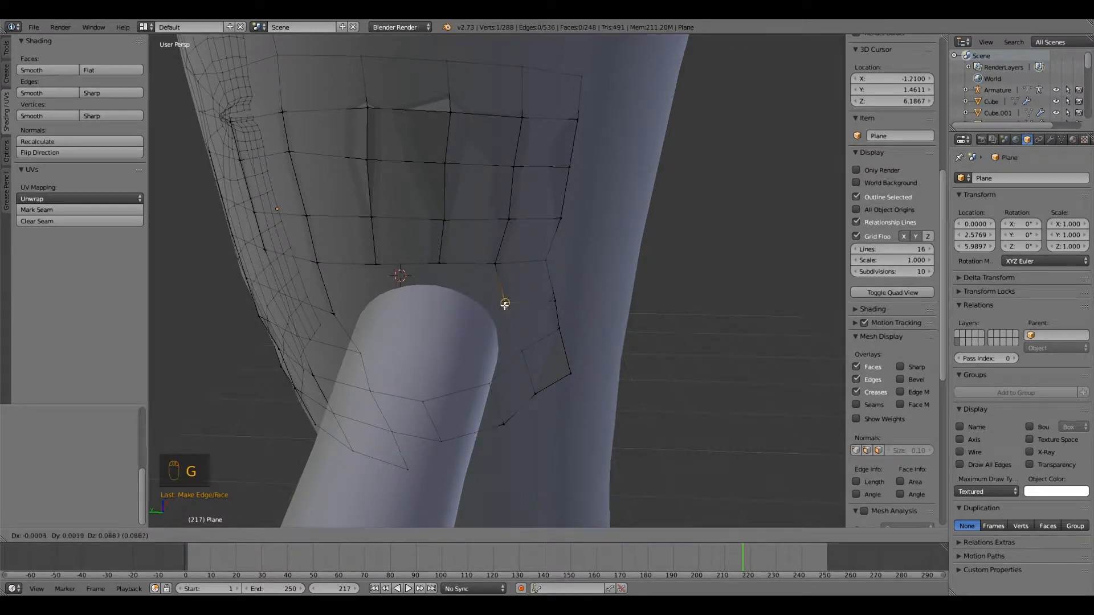
left_click(496, 316)
middle_click_drag(477, 336, 360, 451)
left_click(162, 535)
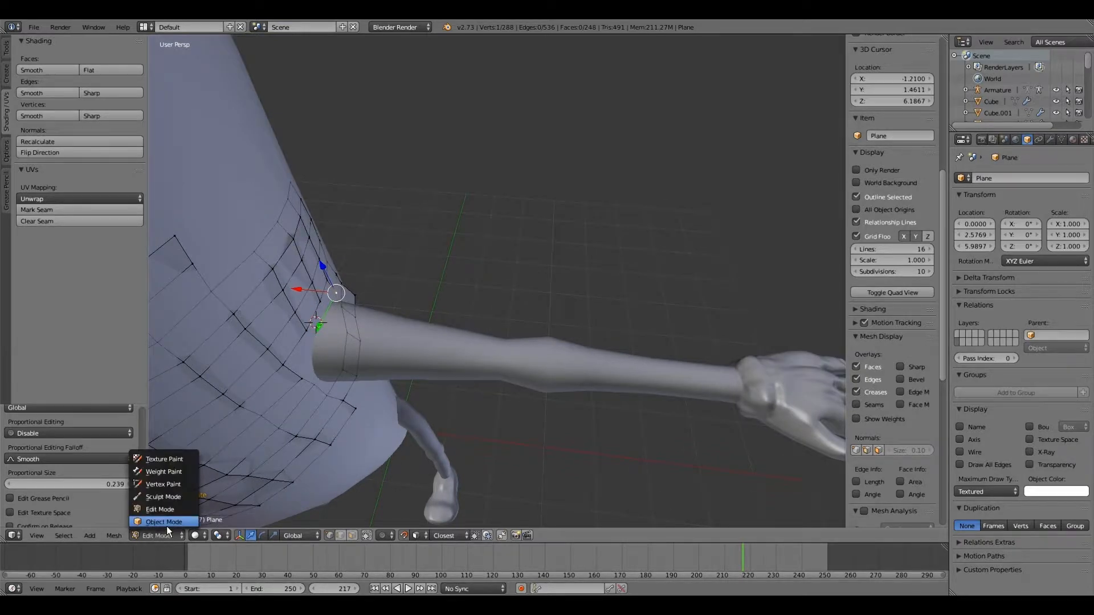
left_click(167, 524)
scroll(339, 406, "up", 4)
scroll(351, 378, "down", 3)
middle_click_drag(351, 377, 410, 410)
scroll(427, 373, "up", 1)
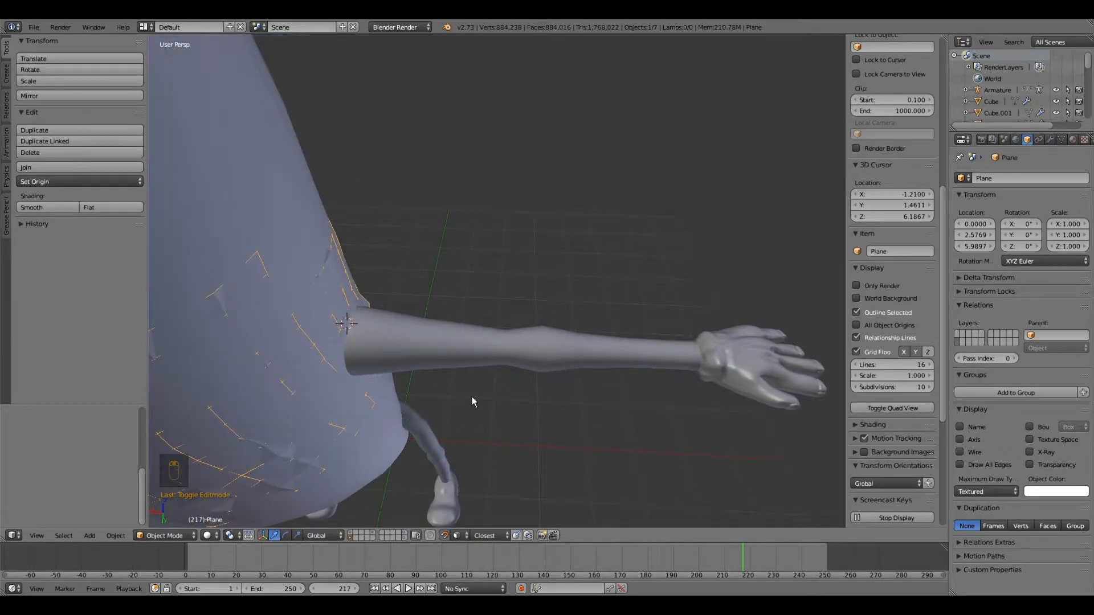
key("shift+a")
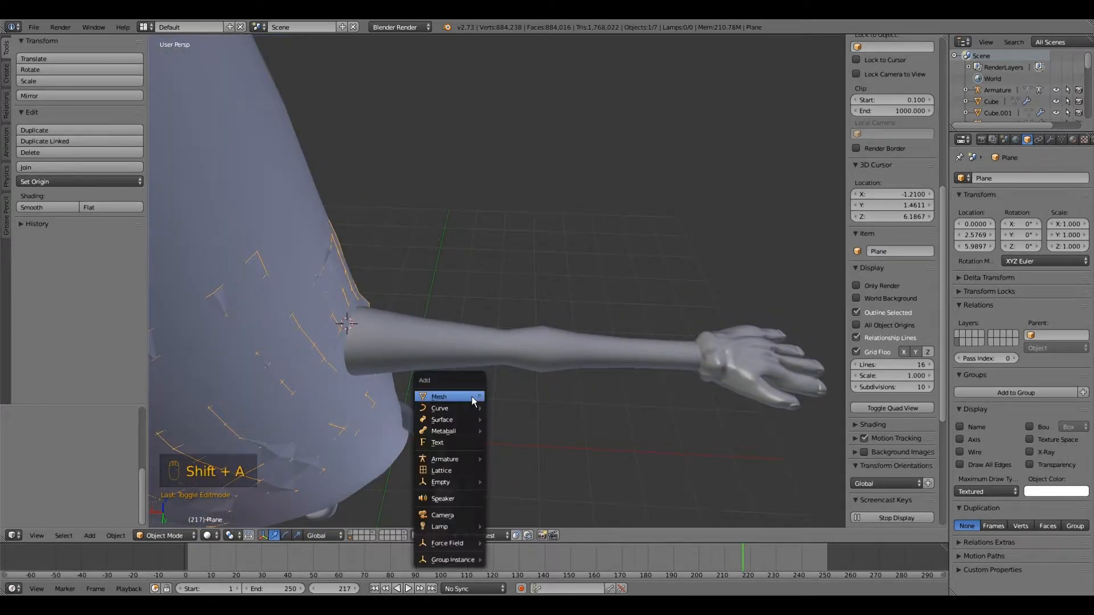
mouse_move(472, 397)
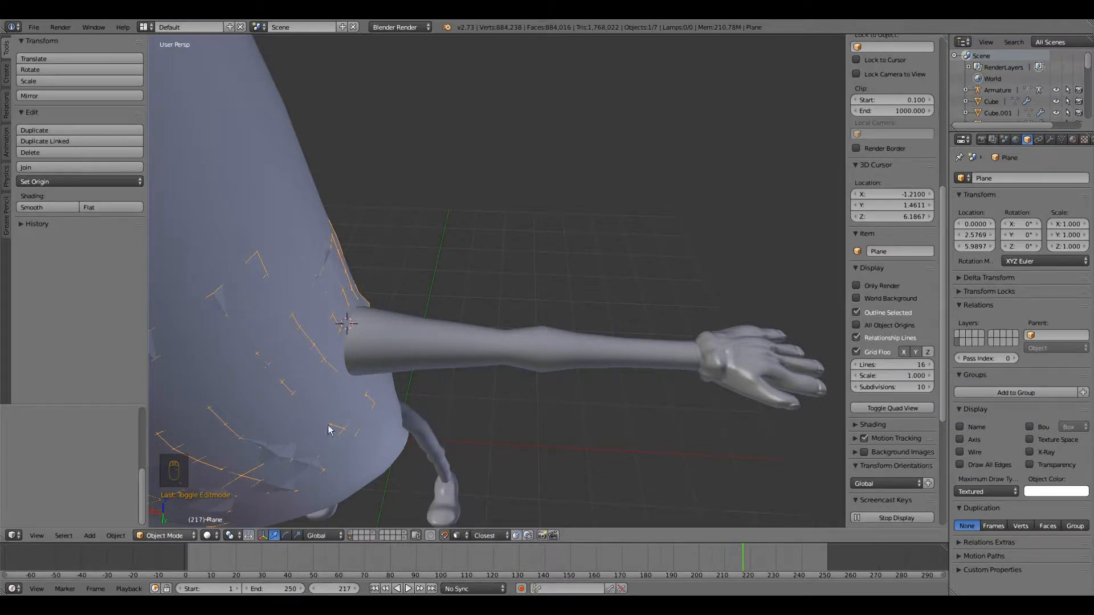
scroll(356, 363, "up", 2)
left_click(163, 535)
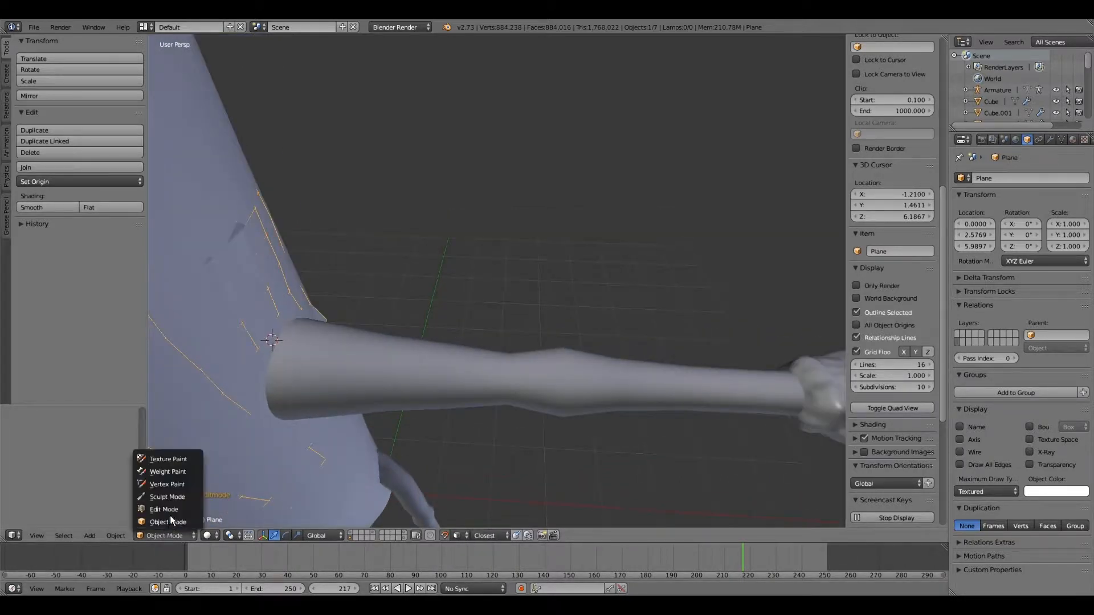
left_click(164, 509)
Duplicate the selected vertex behind the arm and place the copy on the upper arm's surface.
scroll(251, 379, "up", 3)
middle_click_drag(323, 372, 359, 413)
scroll(359, 414, "up", 3)
scroll(359, 413, "down", 2)
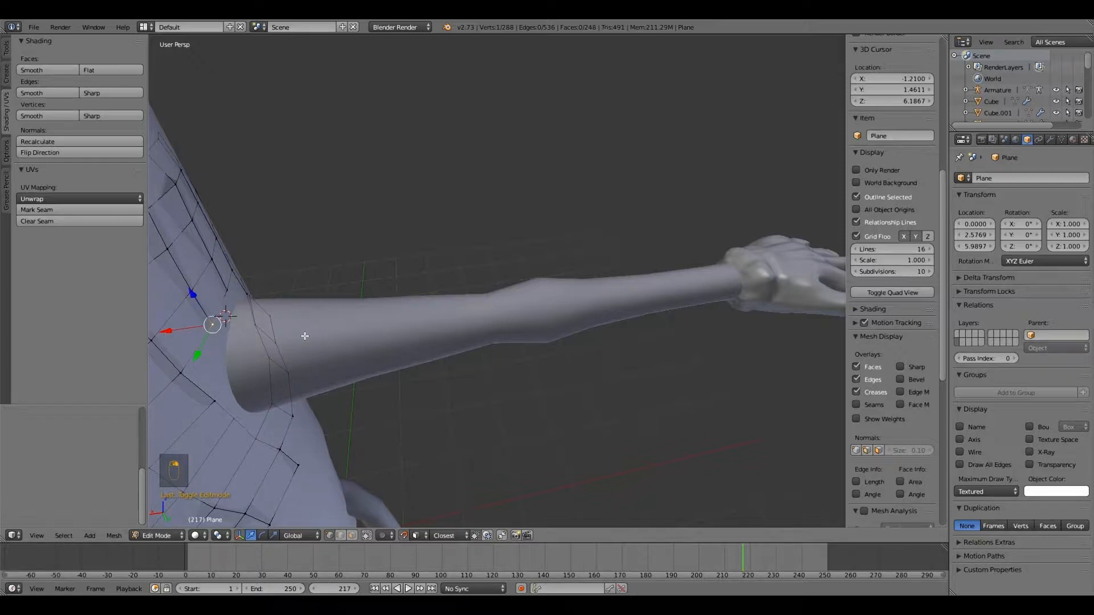
key("shift+d")
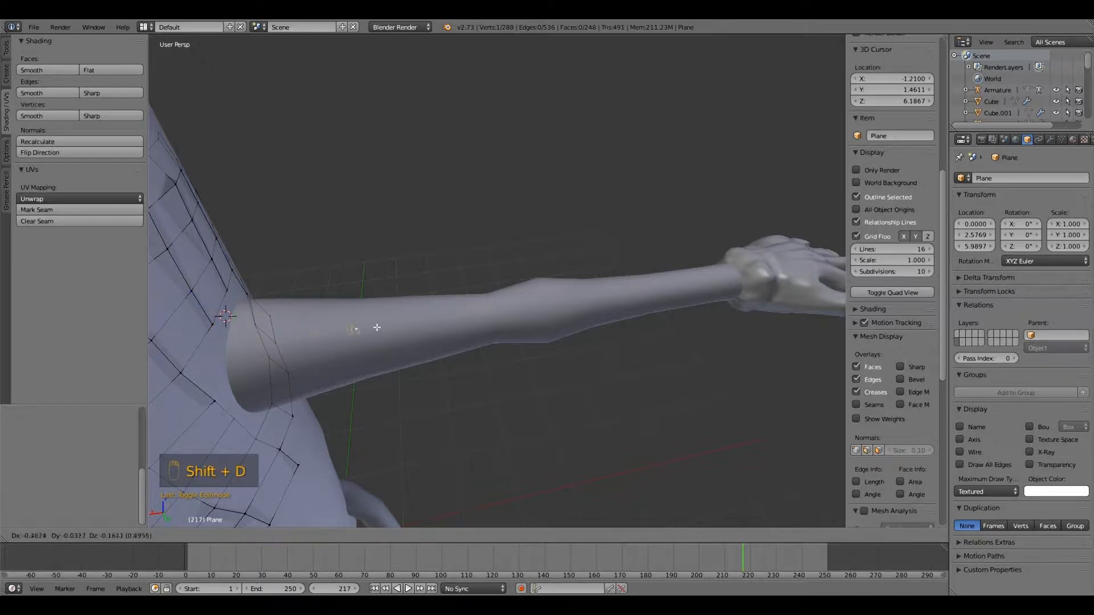
left_click(377, 328)
mouse_move(371, 360)
middle_mouse_down()
mouse_move(359, 351)
mouse_move(368, 347)
middle_mouse_up()
Extrude the duplicated vertex six times around the upper arm to form a chain of edges encircling it.
key("e")
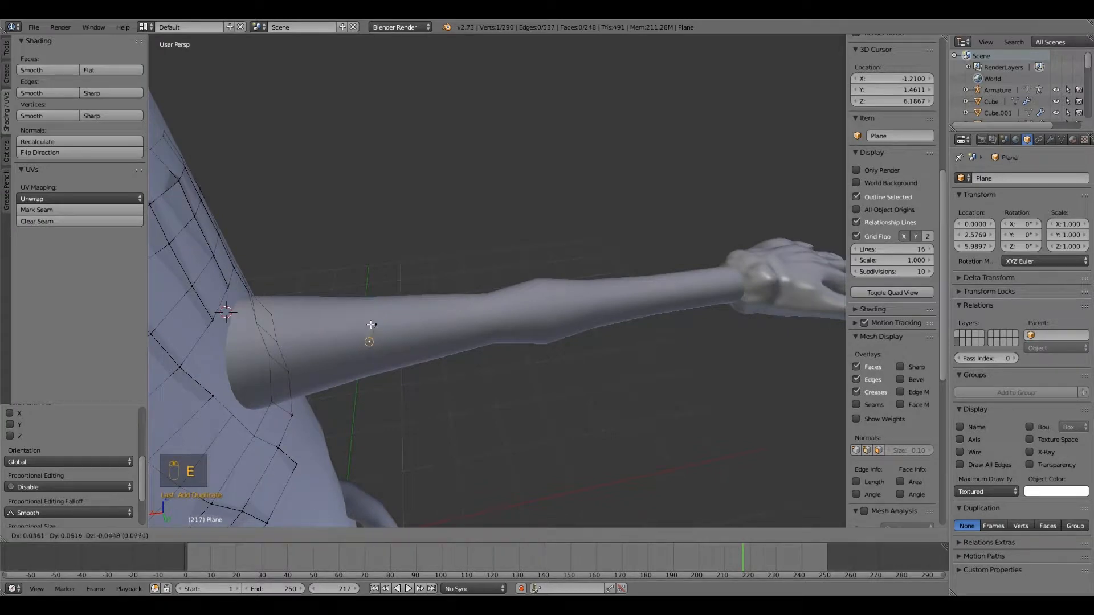
left_click(378, 301)
middle_click_drag(380, 378, 375, 330)
key("e")
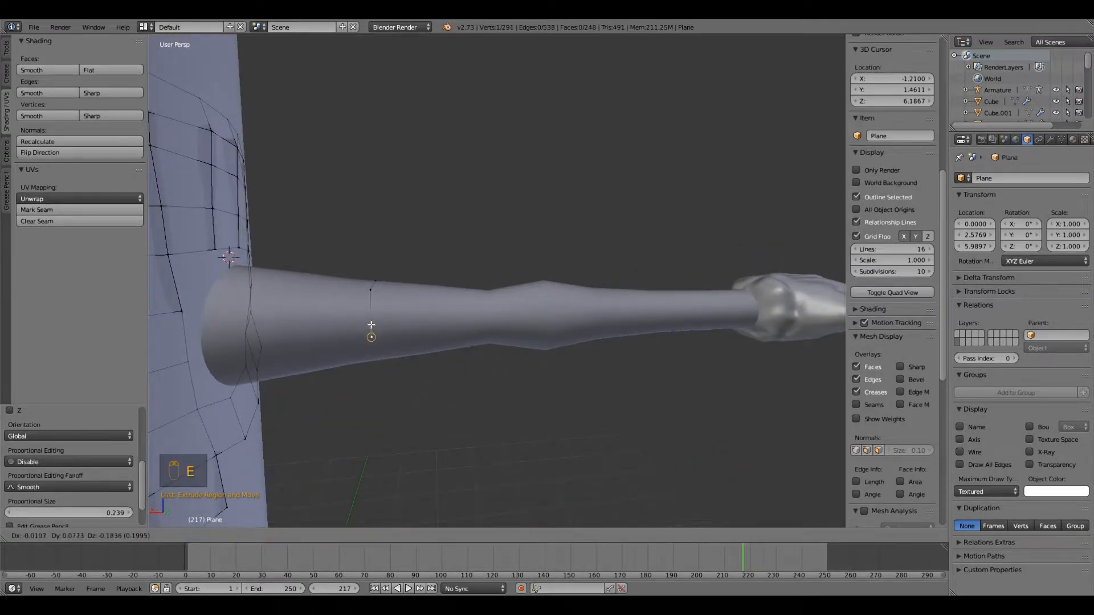
left_click(369, 321)
middle_click_drag(366, 371, 358, 188)
key("e")
left_click(360, 297)
key("e")
left_click(357, 268)
key("e")
left_click(365, 274)
key("e")
left_click(380, 242)
middle_click_drag(380, 242, 387, 205)
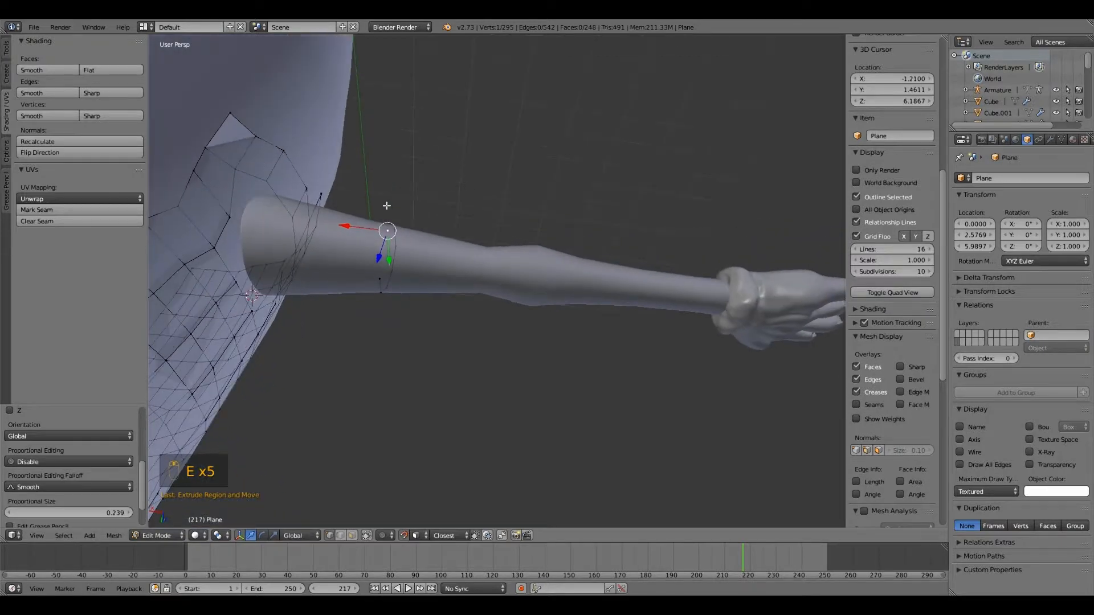
Extrude one last vertex around the upper arm and close the loop with an edge.
key("e")
left_click(379, 252)
key("f")
middle_click_drag(352, 251, 369, 294)
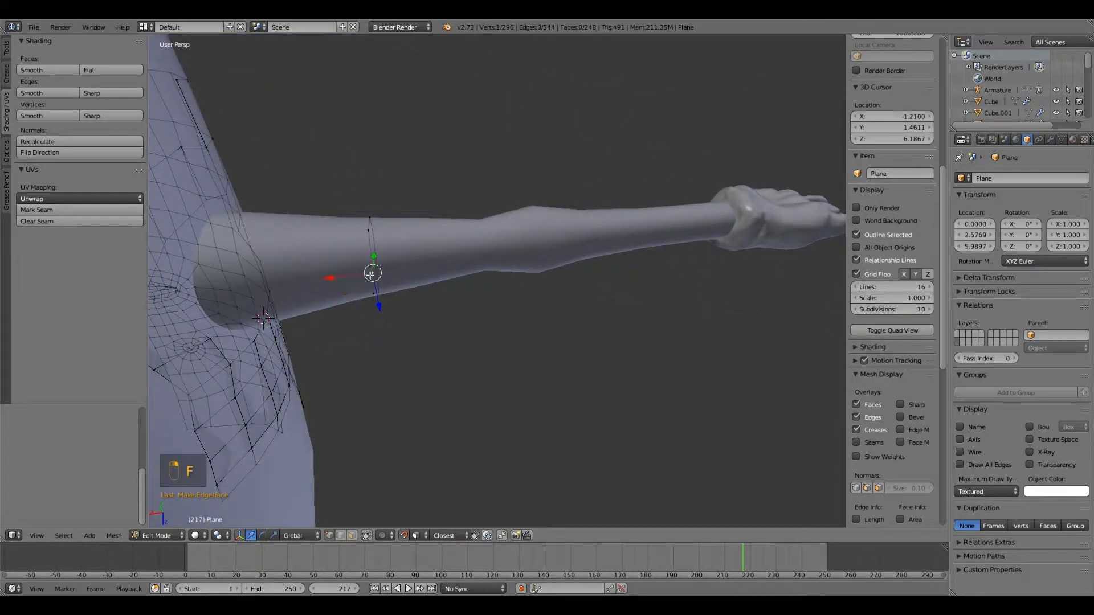
Reposition the last vertex of the upper-arm edge loop on the arm's surface.
key("g")
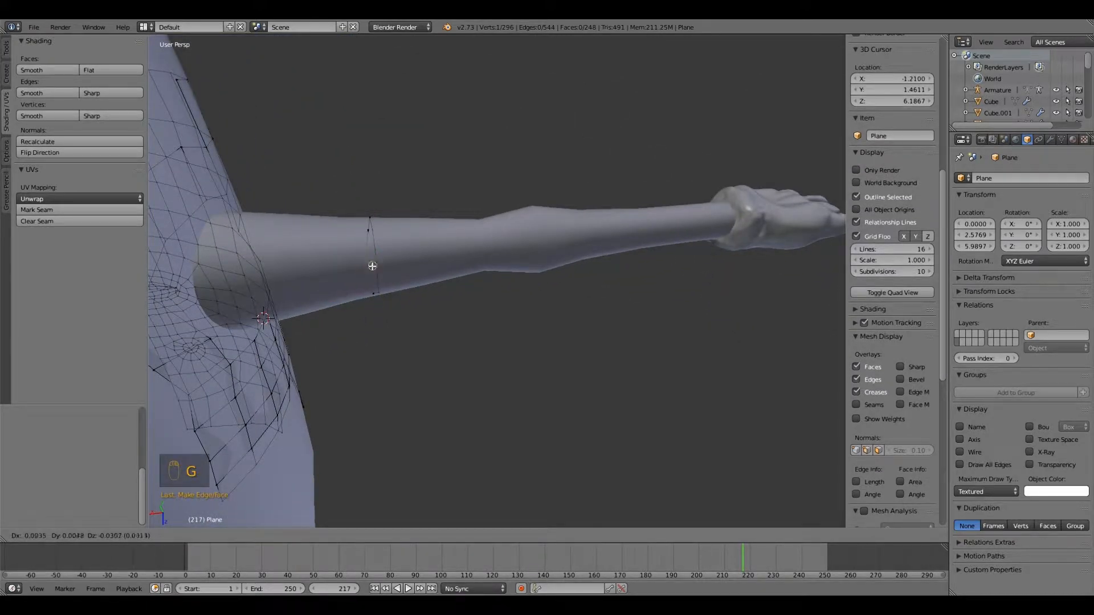
left_click(368, 265)
middle_click_drag(368, 266, 370, 507)
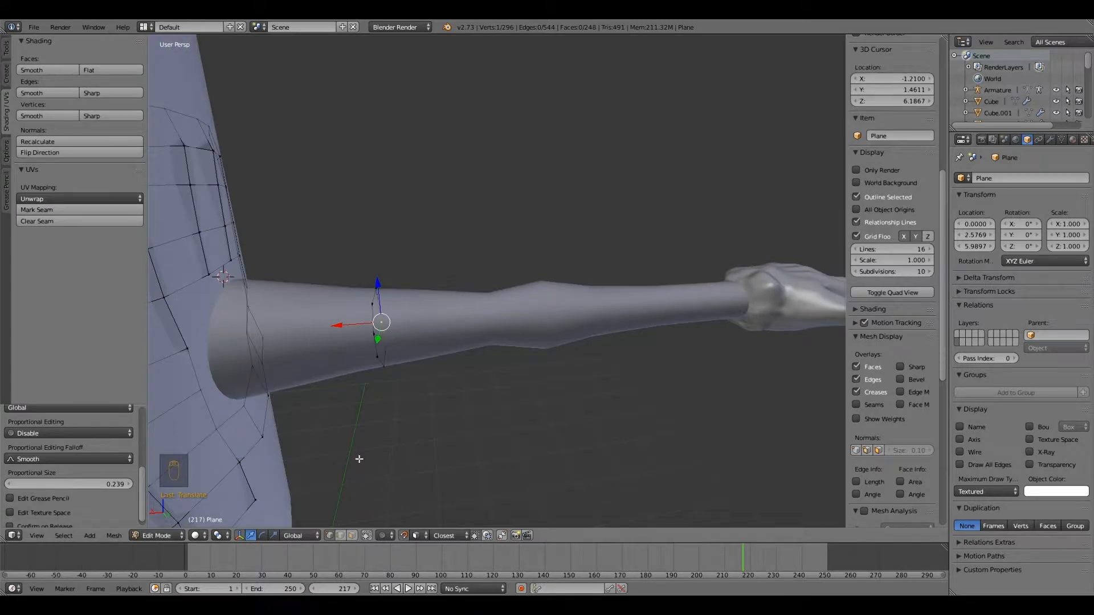
Extrude the whole upper-arm loop toward the shoulder and scale the new ring up to the arm's thickness.
key("b")
left_click_drag(342, 262, 415, 386)
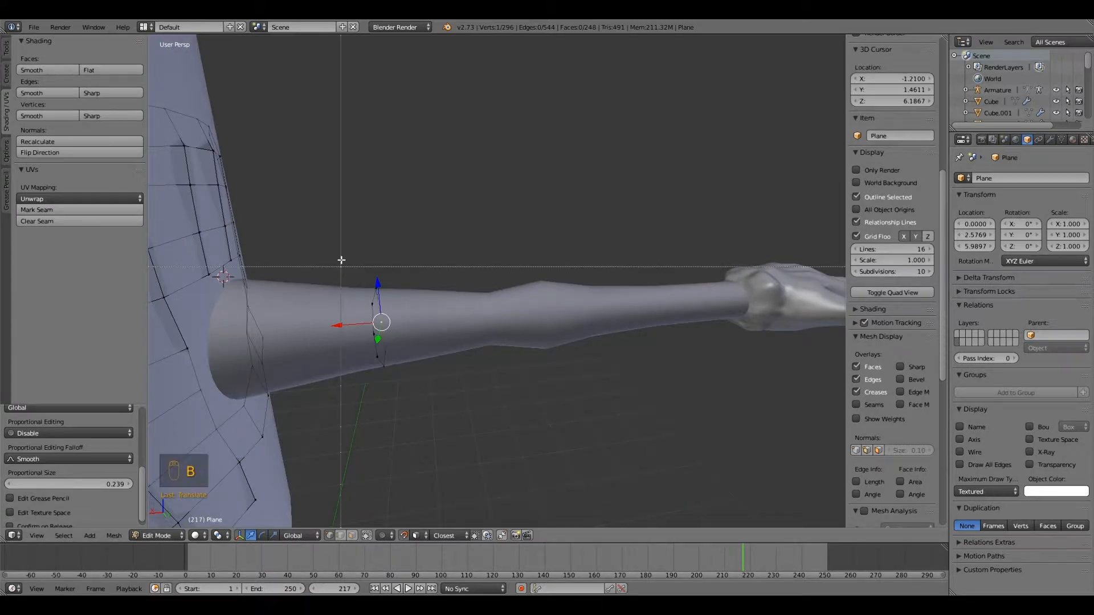
middle_click_drag(391, 396, 396, 339)
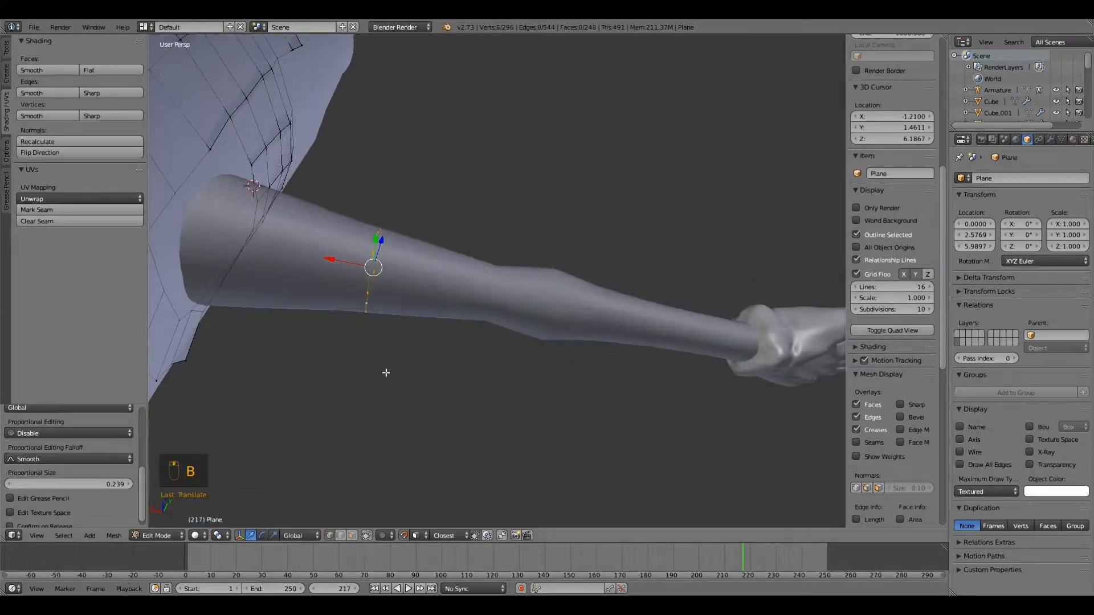
key("e")
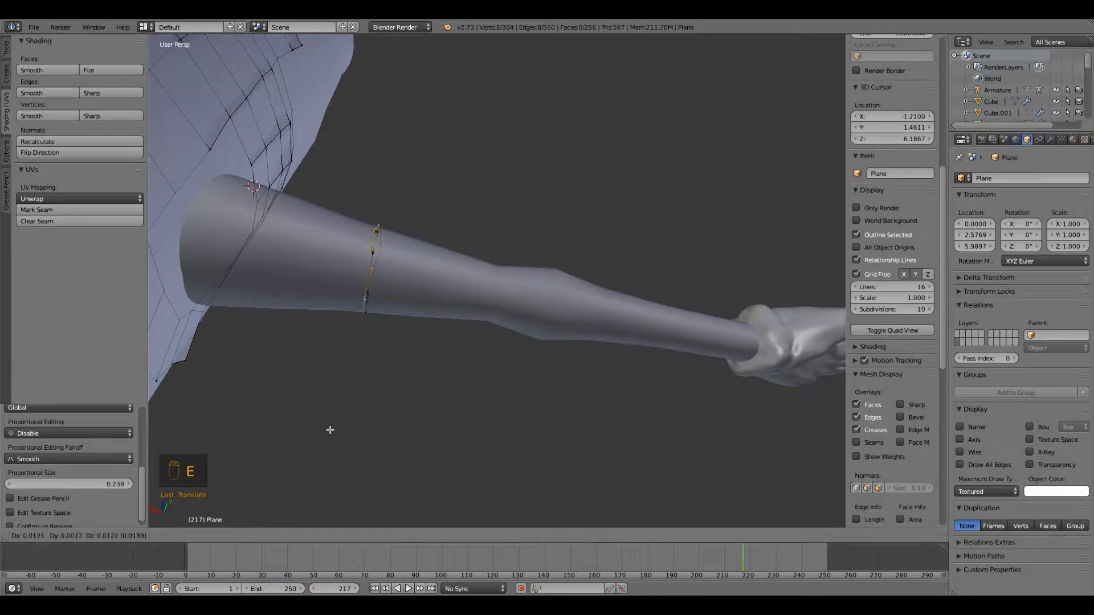
left_click(295, 432)
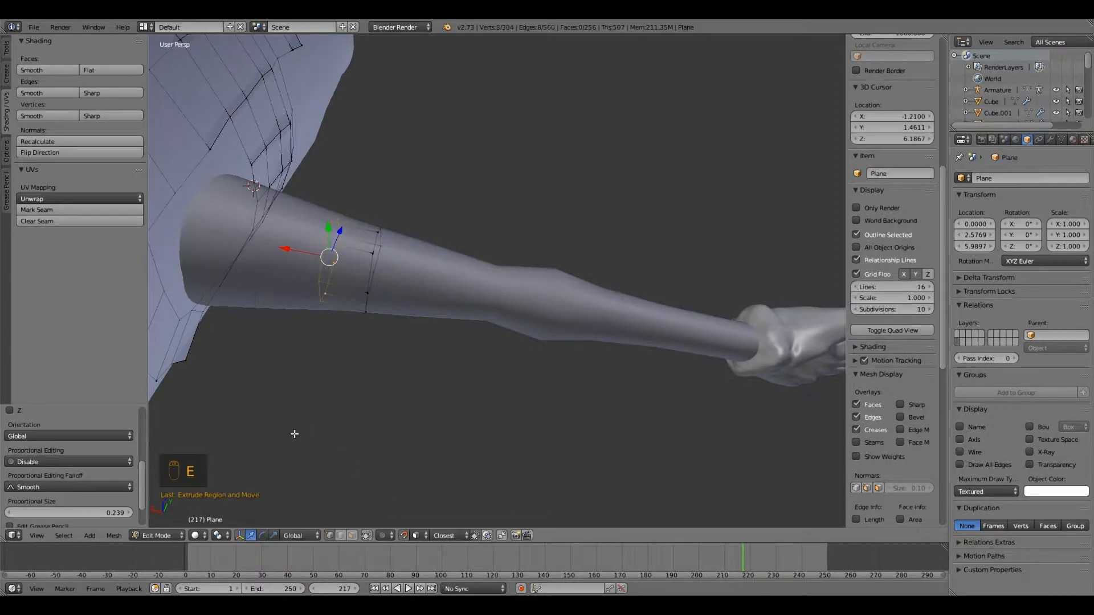
key("s")
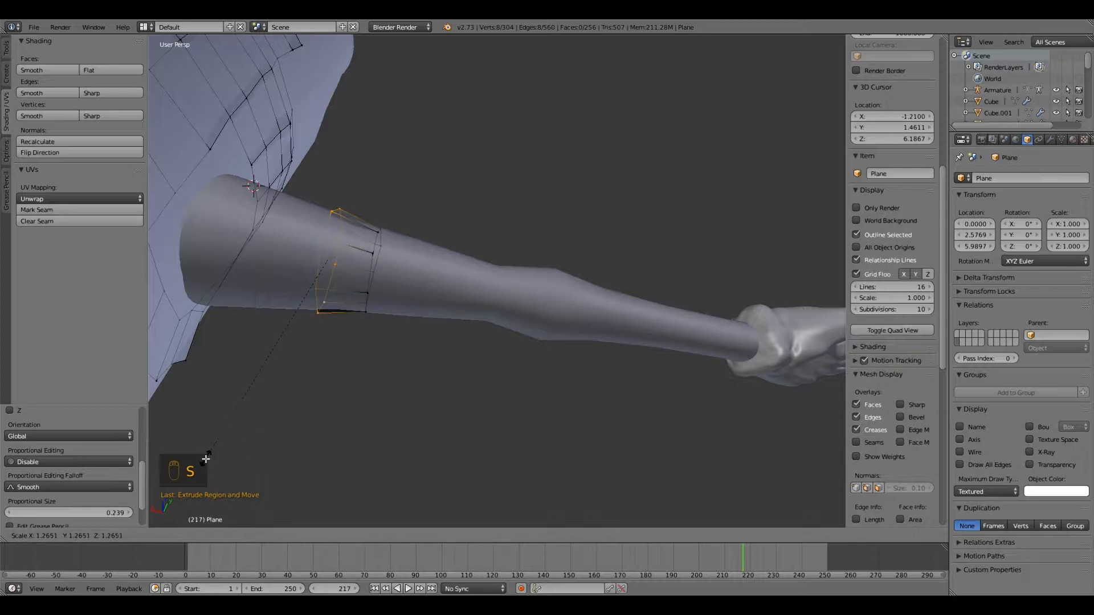
left_click(215, 451)
middle_click_drag(307, 374, 314, 342)
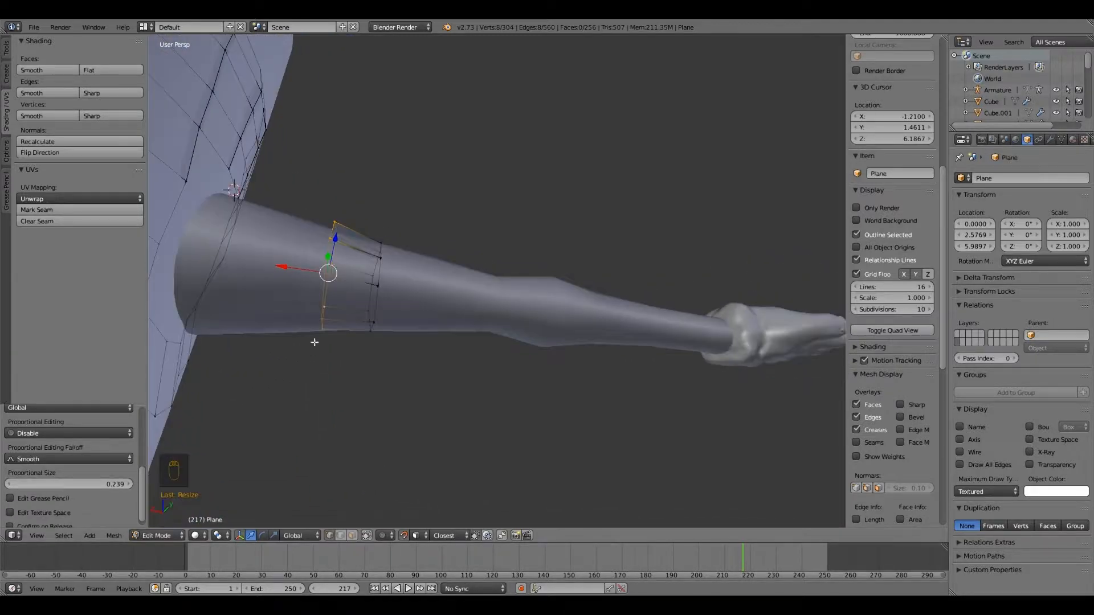
Shift the extruded ring slightly down and along the Y axis to centre it around the arm.
left_click(335, 240)
left_click(332, 244)
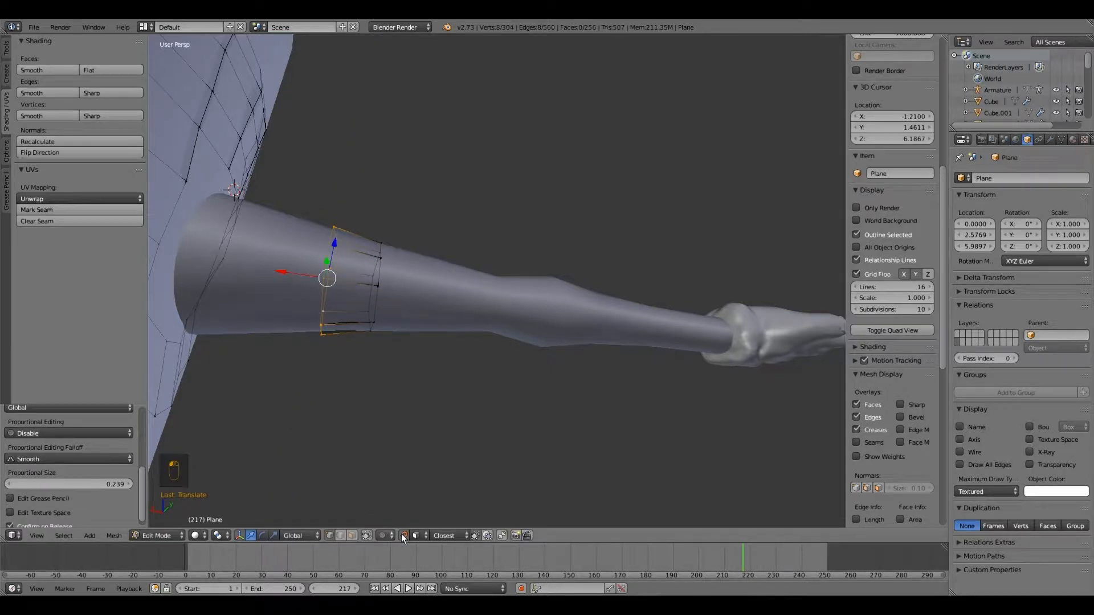
middle_click_drag(363, 399, 592, 525)
key("g")
key("y")
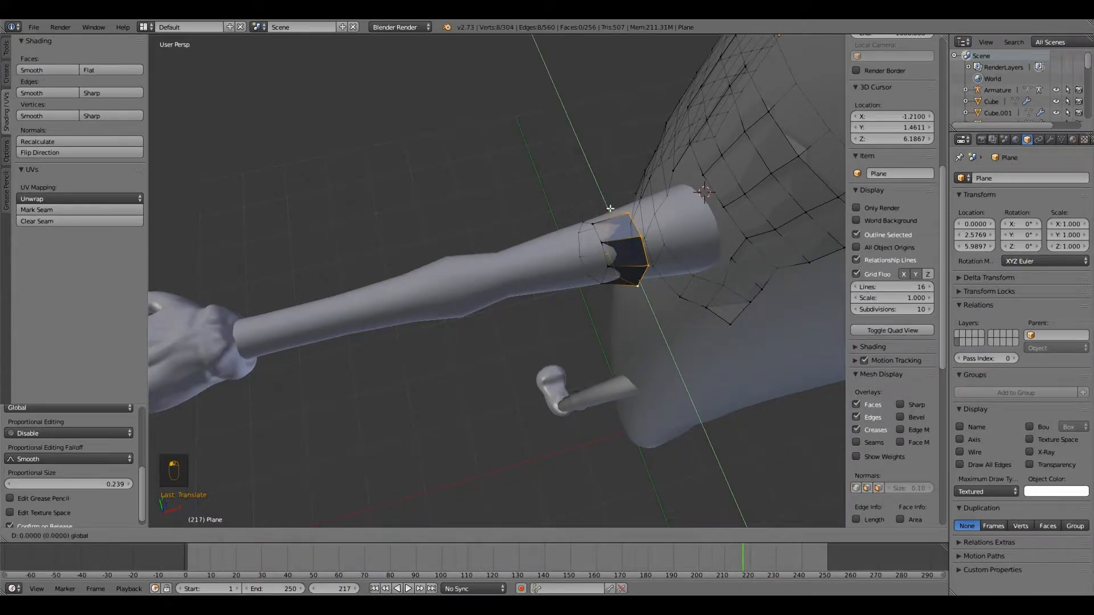
left_click(608, 206)
middle_click_drag(596, 171, 443, 293)
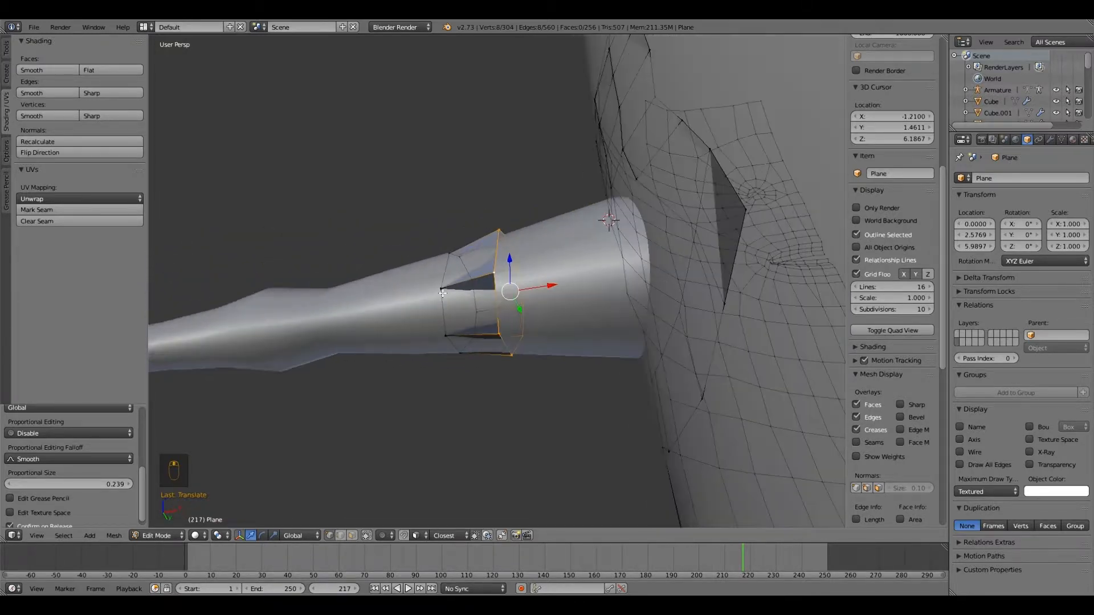
Slide the shoulder-side ring along X closer to the body and rescale it to fit the arm.
left_click_drag(540, 288, 553, 283)
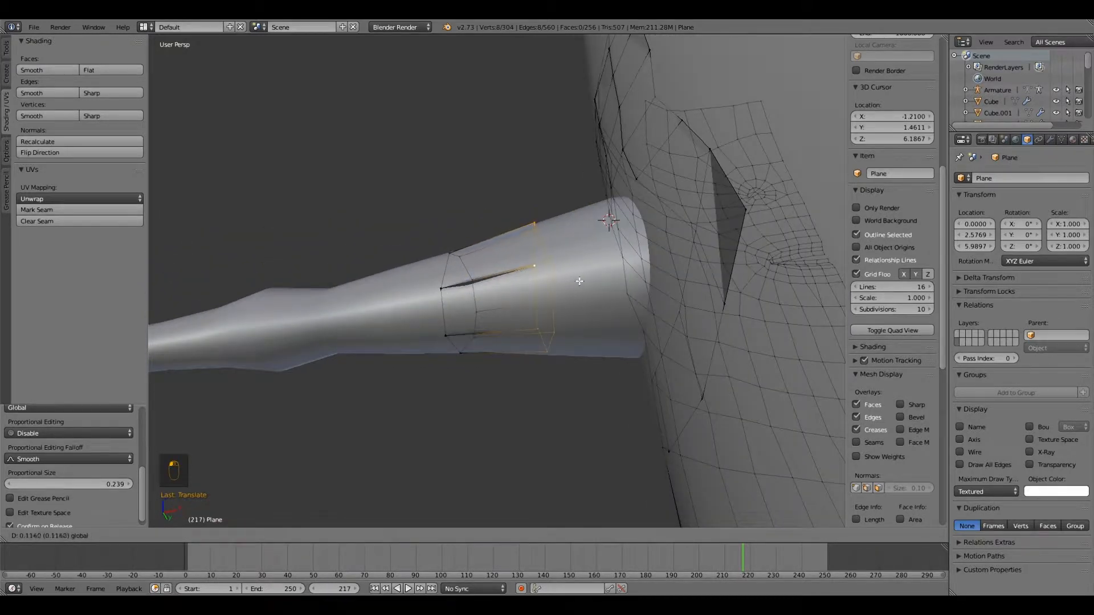
left_click_drag(594, 279, 583, 283)
middle_click_drag(583, 284, 587, 425)
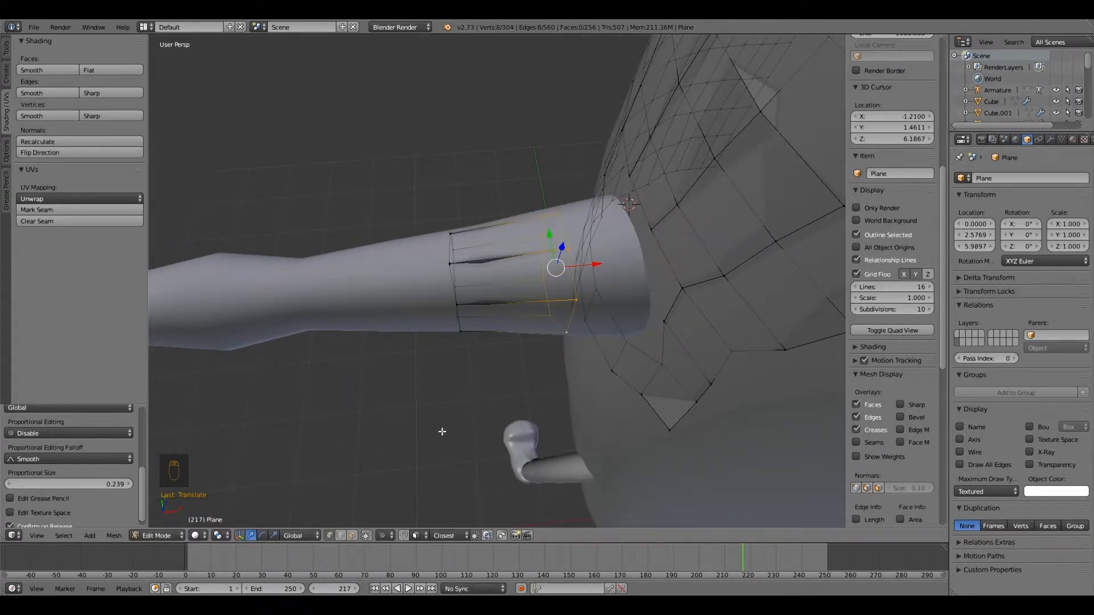
key("s")
left_click(424, 433)
middle_click_drag(429, 420, 662, 287)
Select an upper back vertex of the shoulder-side ring and move it onto the arm's surface.
left_click_drag(437, 256, 437, 258)
middle_click_drag(437, 258, 462, 347)
right_click(424, 271)
middle_click_drag(424, 271, 445, 253)
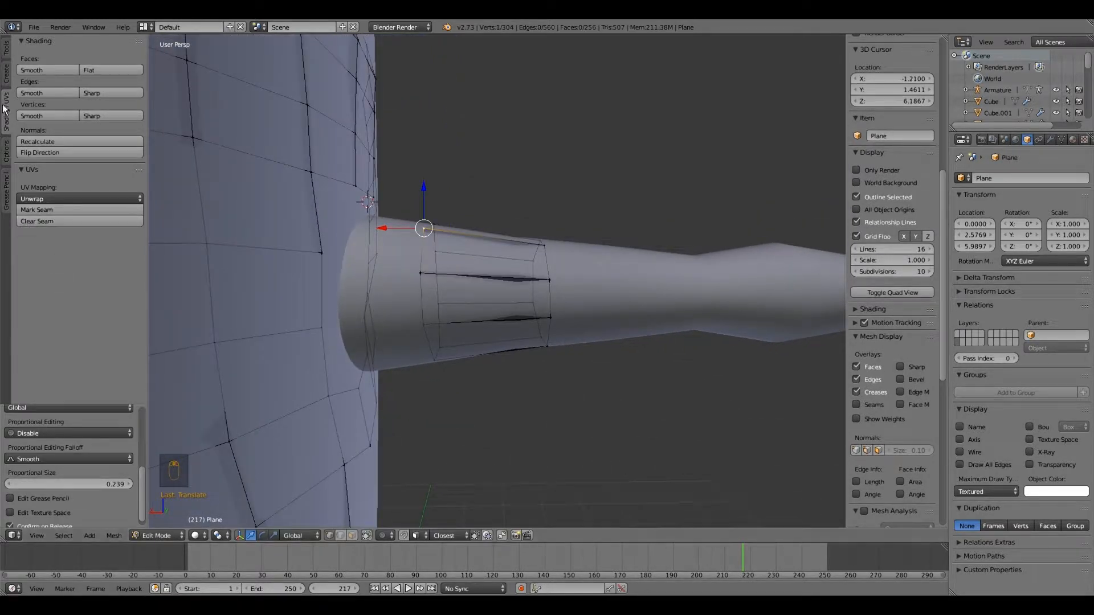
left_click(6, 55)
middle_click_drag(430, 317, 539, 264)
middle_click_drag(514, 316, 405, 451)
middle_click_drag(397, 522, 448, 292)
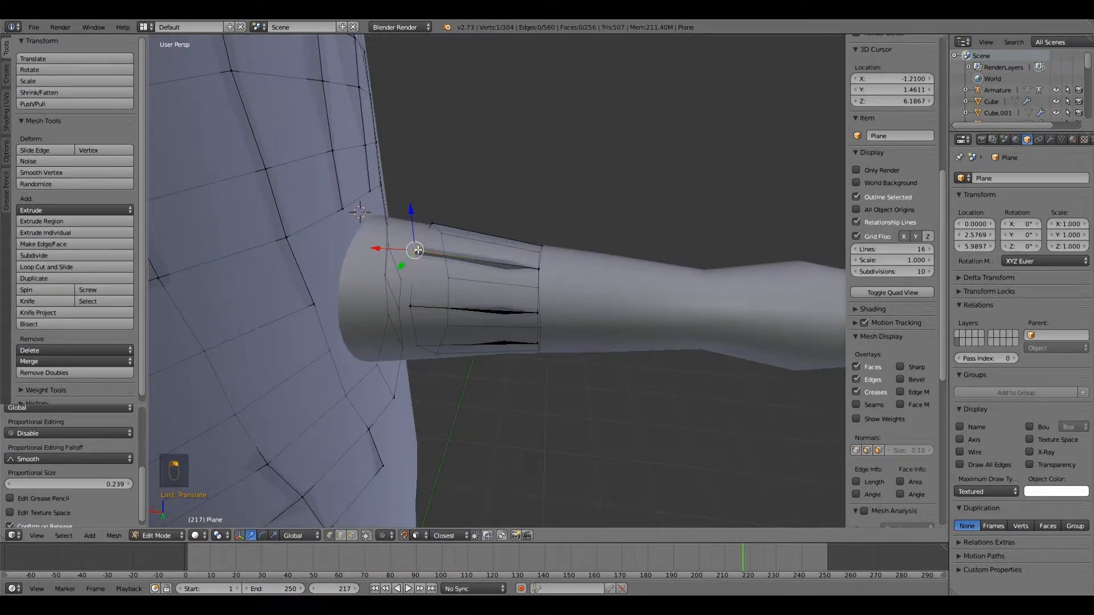
key("g")
left_click(418, 252)
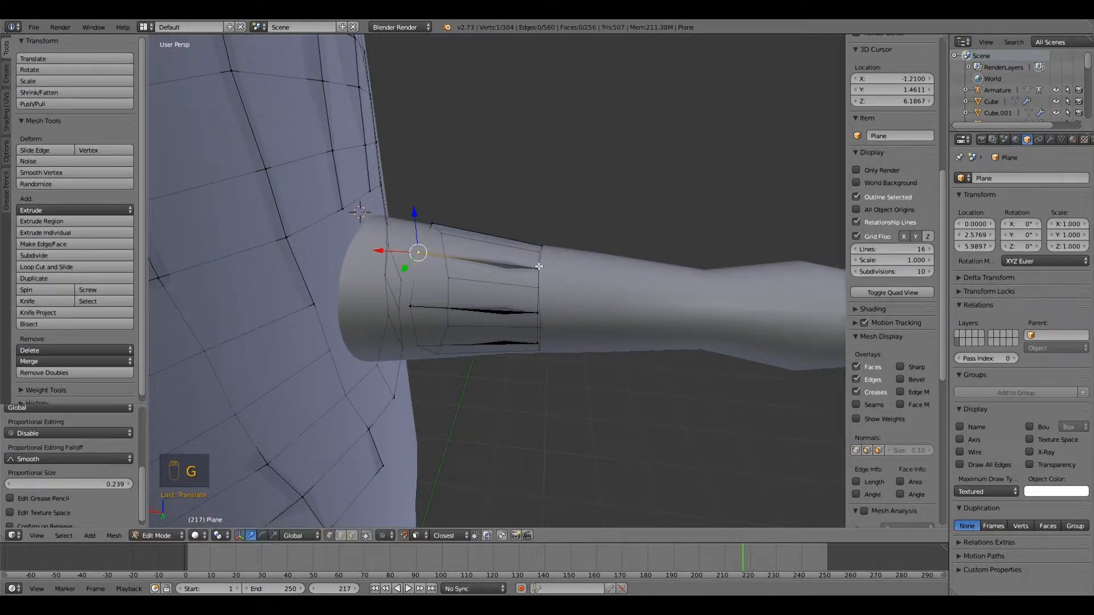
Adjust the vertices of both rings along the back of the upper arm to follow its surface.
key("g")
left_click(536, 273)
middle_click_drag(535, 285, 556, 252)
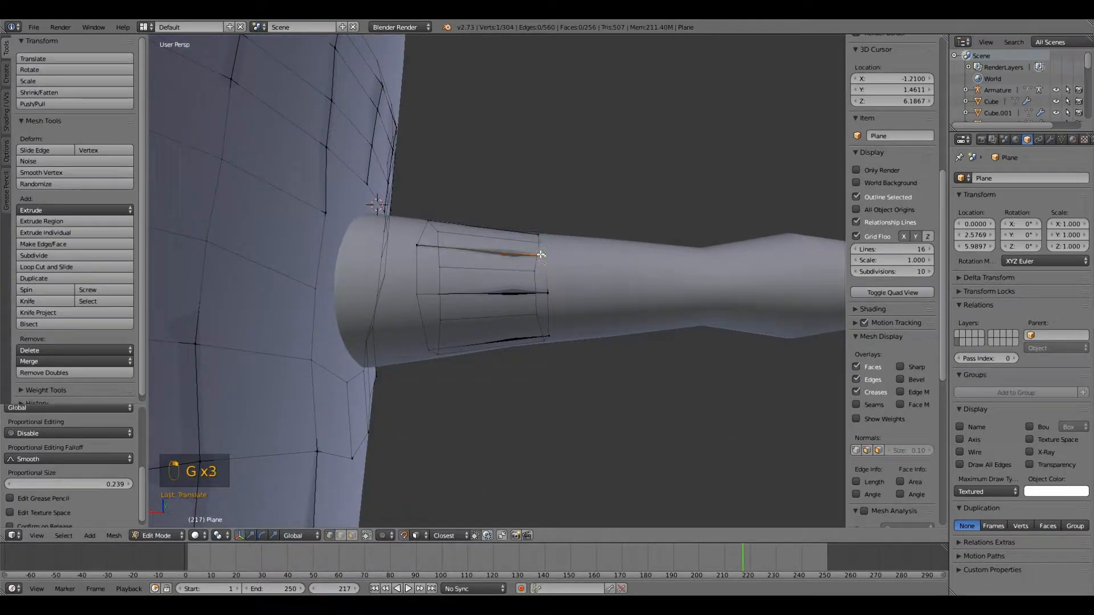
left_click(541, 254)
key("g")
left_click(424, 247)
key("g")
left_click(418, 294)
Move the outer ring's vertices on the underside of the upper arm onto its surface.
middle_click_drag(418, 294, 444, 233)
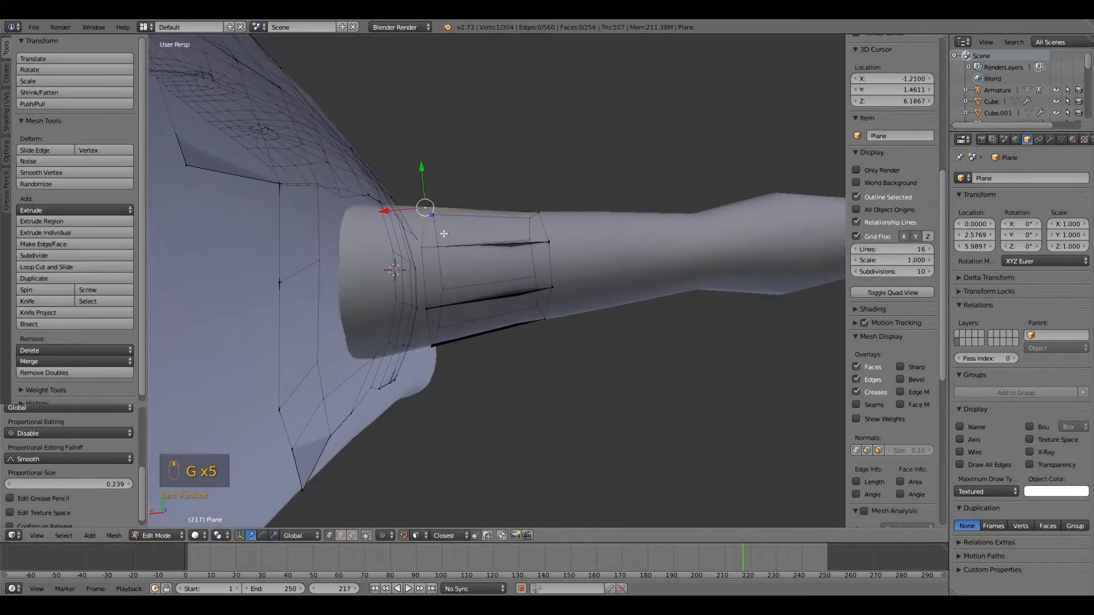
key("g")
left_click(542, 241)
middle_click_drag(512, 285, 508, 231)
key("g")
left_click(545, 239)
middle_click_drag(427, 461, 416, 307)
Reposition vertices at both ends of the sleeve along the front of the upper arm, undoing one misplaced move.
key("g")
right_click(365, 277)
key("g")
key("ctrl+z")
middle_click_drag(363, 276, 378, 223)
key("g")
left_click(388, 223)
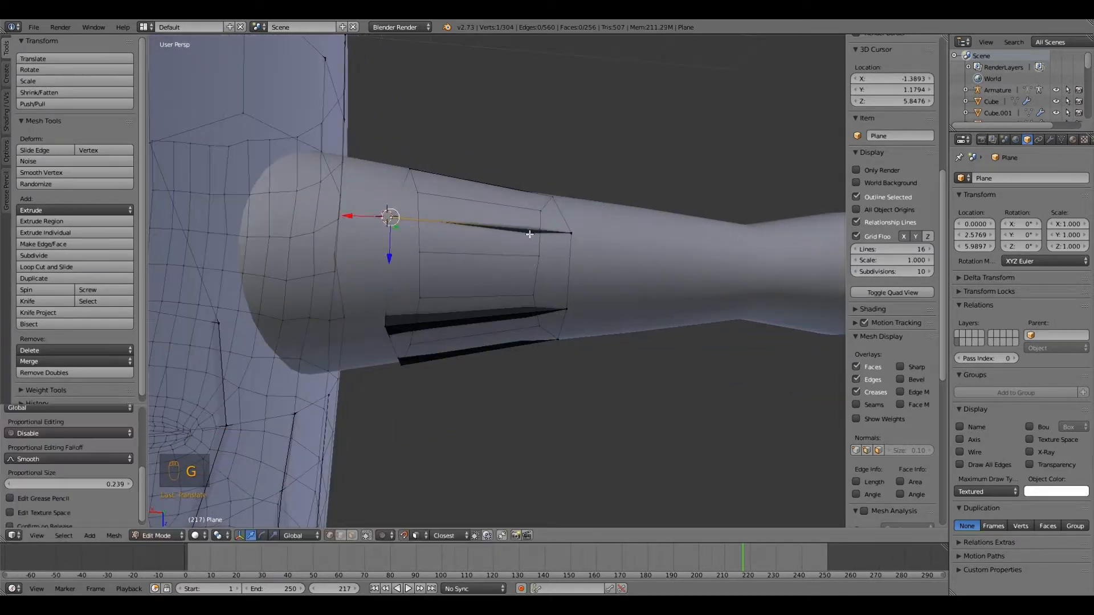
right_click(568, 231)
key("g")
Fit the remaining vertices of both upper-arm rings to the arm's surface.
middle_click_drag(568, 296, 567, 265)
key("g")
right_click(381, 260)
middle_click_drag(380, 261, 385, 269)
key("g")
left_click(386, 268)
right_click(561, 277)
key("g")
middle_click_drag(547, 328, 557, 298)
right_click(557, 298)
key("g")
middle_click_drag(441, 328, 418, 485)
Cut two edge loops around the sleeve between its end rings and adjust one of the new vertices.
key("ctrl+r")
left_click(445, 297)
left_click(445, 297)
right_click(483, 296)
key("g")
left_click(367, 537)
Extrude the sleeve's outer edge loop along the arm toward the elbow and scale the new ring to fit.
right_click(521, 312)
middle_click_drag(520, 312, 558, 279)
right_click(523, 326, "alt")
left_click(575, 449)
key("e")
left_click(632, 453)
middle_click_drag(632, 453, 594, 306)
key("s")
left_click(501, 419)
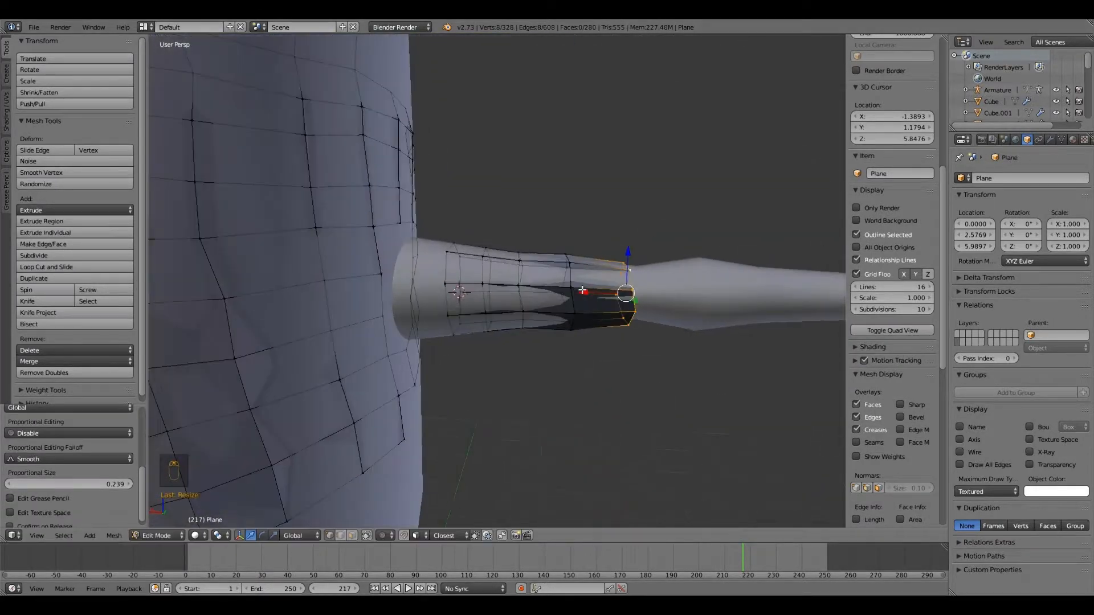
Box-select the ring before the sleeve's outer end, rescale it to the arm's thickness and smooth its vertices.
right_click(571, 290)
key("b")
left_click_drag(549, 230, 588, 347)
key("s")
left_click(552, 416)
middle_click_drag(552, 415, 561, 484)
left_click(74, 173)
Toggle snapping and reposition vertices of the ring nearest the elbow on the arm's surface.
middle_click_drag(541, 387, 577, 336)
left_click(404, 535)
middle_click_drag(513, 421, 579, 366)
right_click(684, 348)
middle_click_drag(684, 347, 633, 393)
right_click(664, 337, "alt")
key("g")
left_click(630, 399)
right_click(704, 341)
middle_click_drag(695, 342, 610, 281)
Smooth the vertices of the ring nearest the elbow and move one of its vertices into place.
key("b")
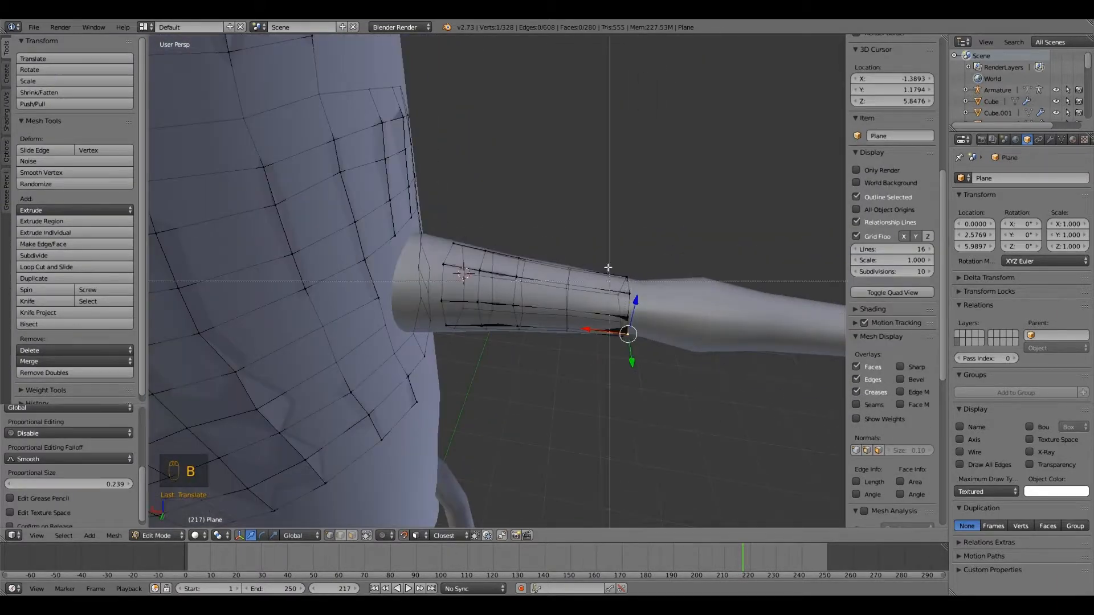
left_click_drag(608, 268, 645, 348)
left_click(49, 172)
middle_click_drag(570, 353, 621, 284)
right_click(676, 242)
key("g")
left_click(605, 322)
Extrude the sleeve's top edge twice toward the shoulder to form a strip of faces reaching the body.
middle_click_drag(606, 325, 431, 350)
middle_click_drag(468, 407, 454, 320)
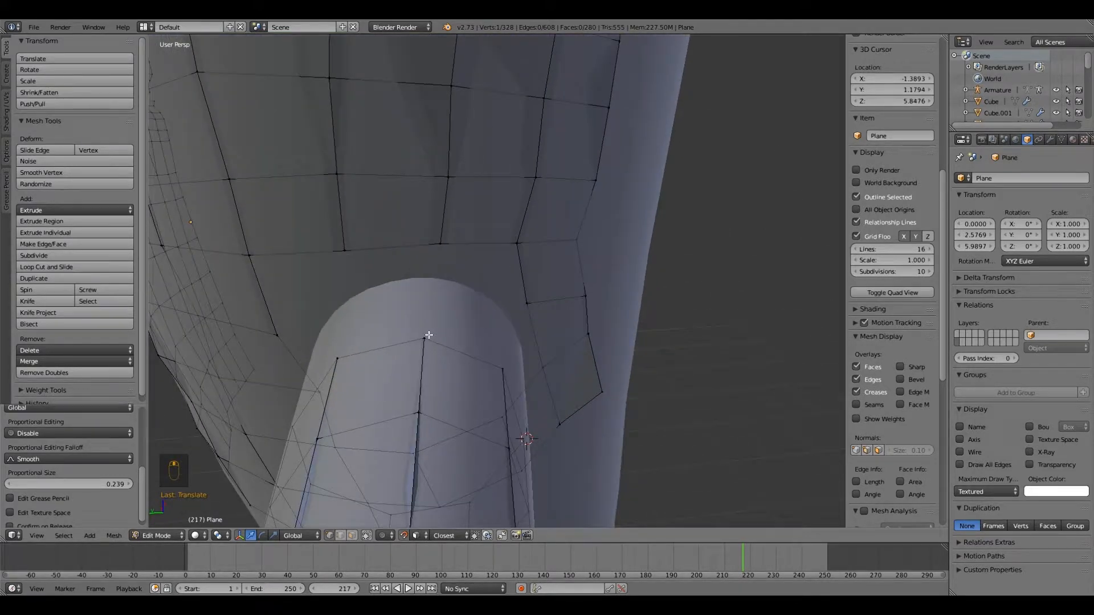
middle_click_drag(442, 374, 363, 415)
right_click(359, 390, "shift")
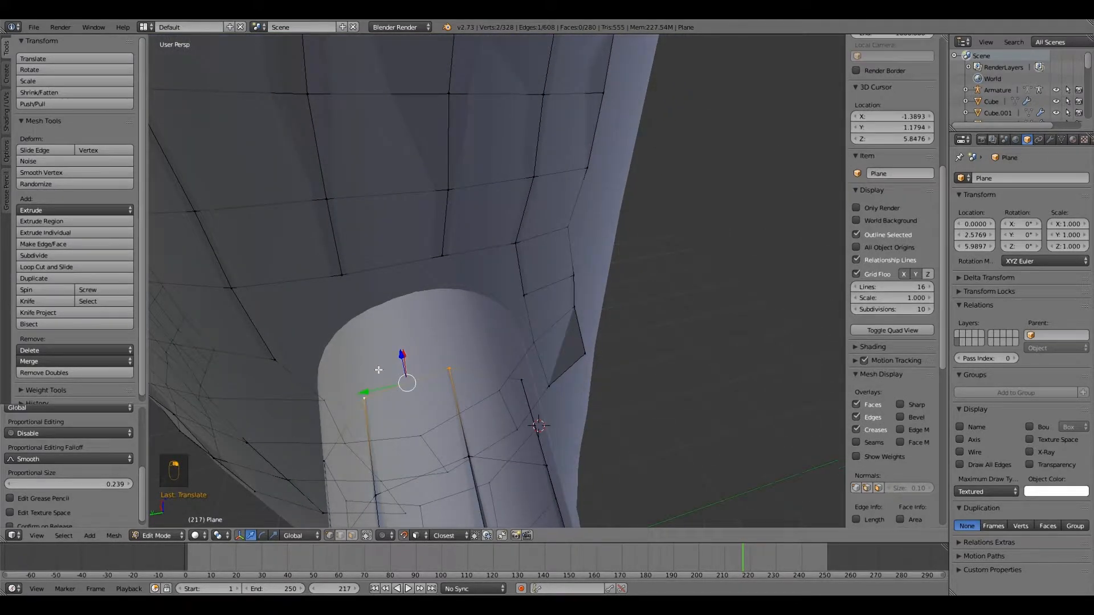
key("e")
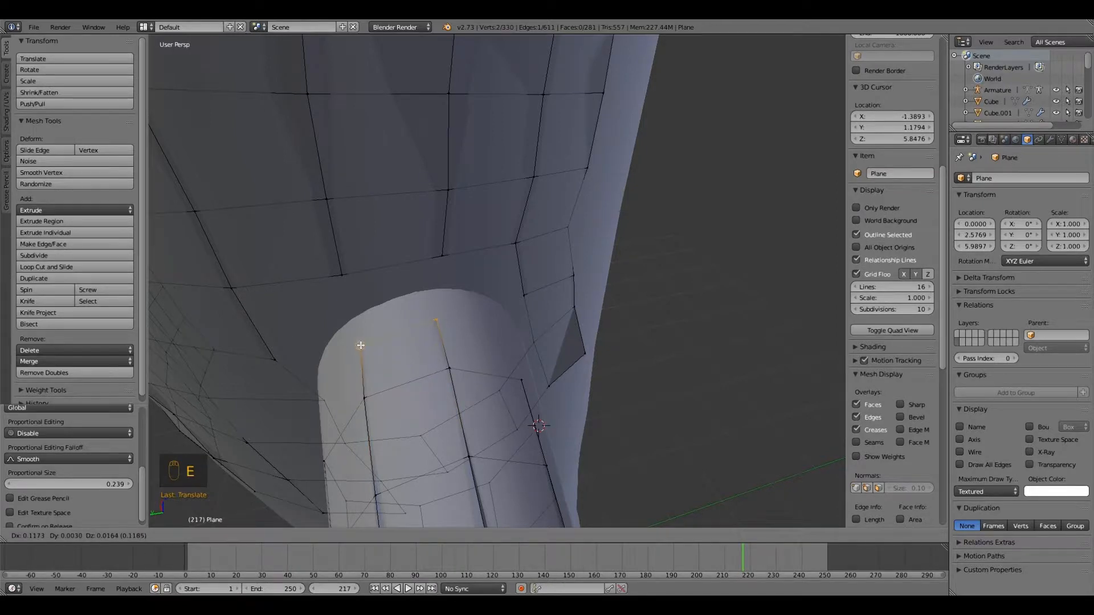
left_click(360, 345)
key("e")
left_click(356, 316)
Fill a face between the end edge of the top arm strip and the body mesh edge above it.
middle_click_drag(355, 316, 394, 297)
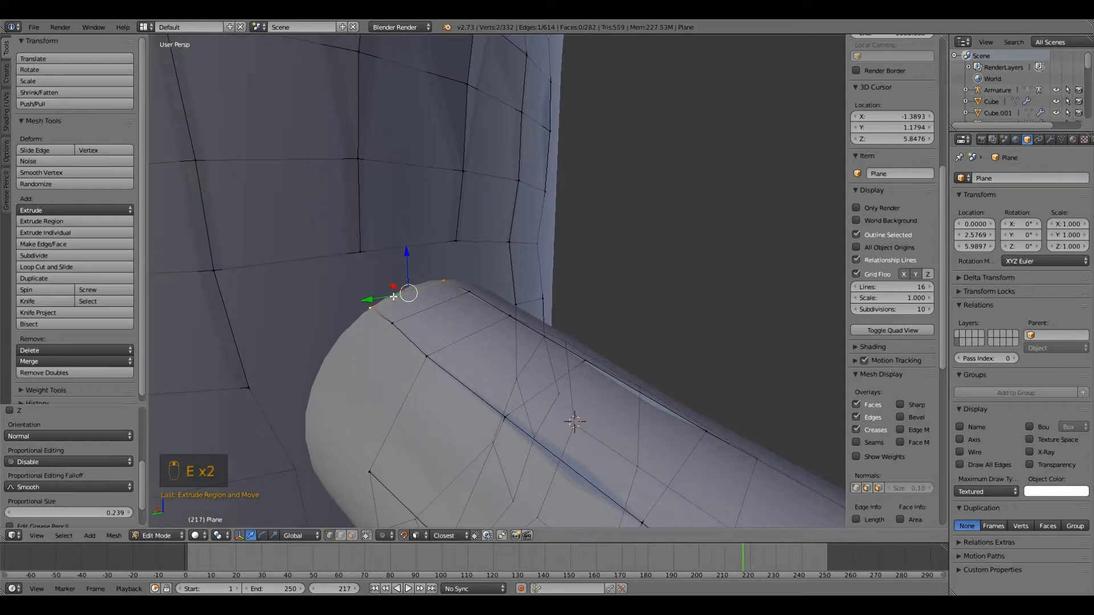
right_click(363, 260)
right_click(454, 240, "shift")
middle_click_drag(431, 284, 493, 344, "shift")
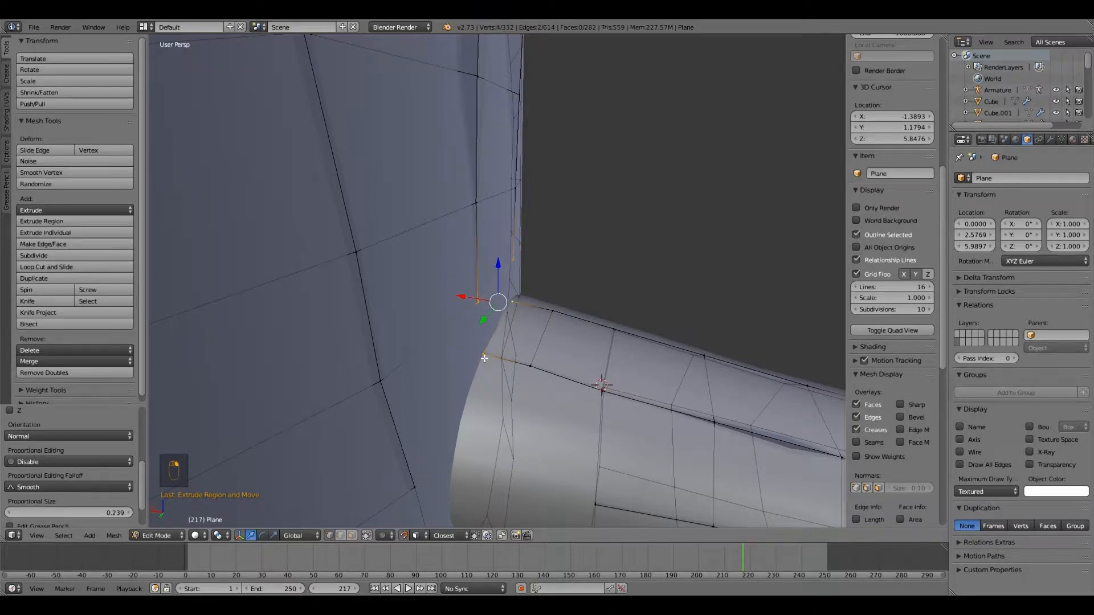
key("f")
Move the vertex beside the new joining face to a better position at the arm's base.
middle_click_drag(483, 361, 380, 376)
right_click(437, 300)
middle_click_drag(427, 349, 410, 381)
key("g")
left_click(495, 302)
Extrude a vertex of the body mesh behind the arm toward the arm's base.
right_click(435, 310)
right_click(542, 326)
key("e")
left_click(479, 342)
Connect the extruded vertex to the arm sleeve's end and reposition it at the arm's base.
middle_click_drag(476, 335, 419, 348)
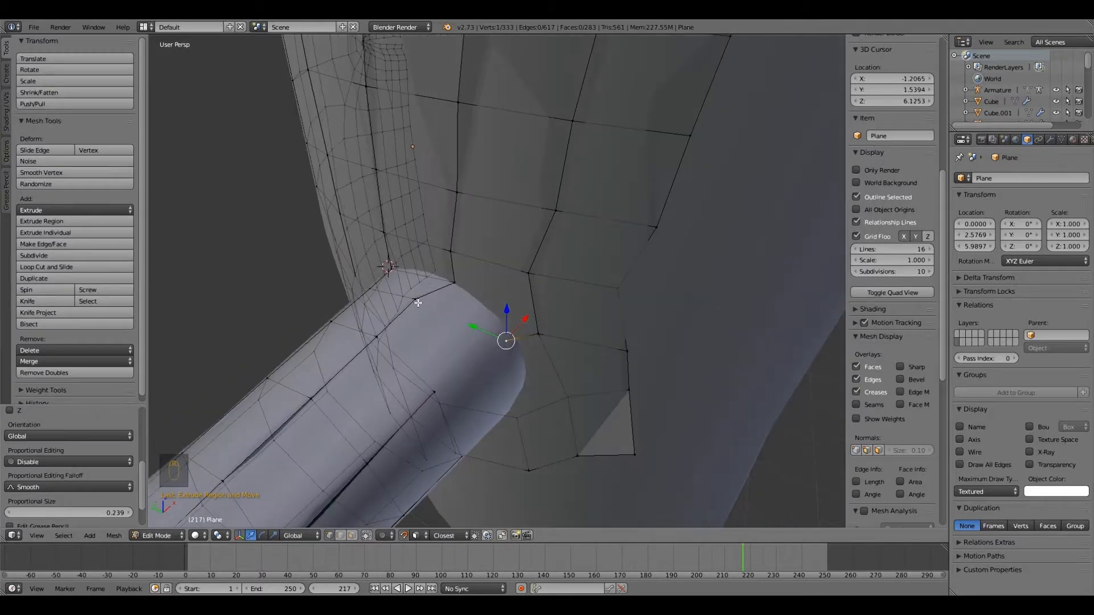
right_click(425, 394, "shift")
key("f")
key("f")
right_click(506, 342)
middle_click_drag(505, 341, 481, 376)
key("g")
left_click(456, 373)
Delete the misplaced mesh element at the rear of the arm's base.
key("ctrl+Tab")
right_click(430, 347)
middle_click_drag(431, 346, 522, 339)
key("x")
left_click(452, 399)
Extrude twice from the vertex behind the arm's base and fill the gap to the body-mesh vertex above it.
key("e")
left_click(491, 332)
key("e")
left_click(518, 322)
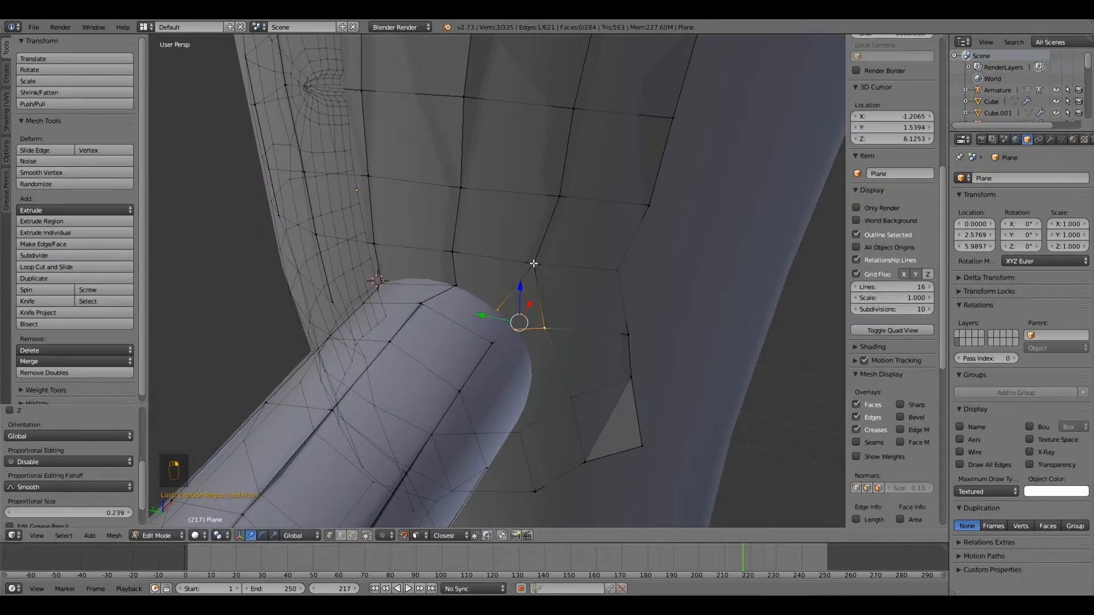
right_click(532, 262, "shift")
key("f")
key("f")
Fill the faces between the arm sleeve's upper end and the neighbouring body-mesh vertices behind the arm.
right_click(449, 287, "shift")
right_click(444, 246, "shift")
right_click(544, 257, "shift")
key("f")
middle_click_drag(539, 262, 556, 413)
right_click(471, 376)
right_click(491, 325, "shift")
right_click(515, 353, "shift")
right_click(466, 373, "shift")
key("f")
Reposition the joining vertex at the arm's base and extrude the body-mesh vertex below it toward the arm.
right_click(479, 326)
key("g")
left_click(486, 322)
key("g")
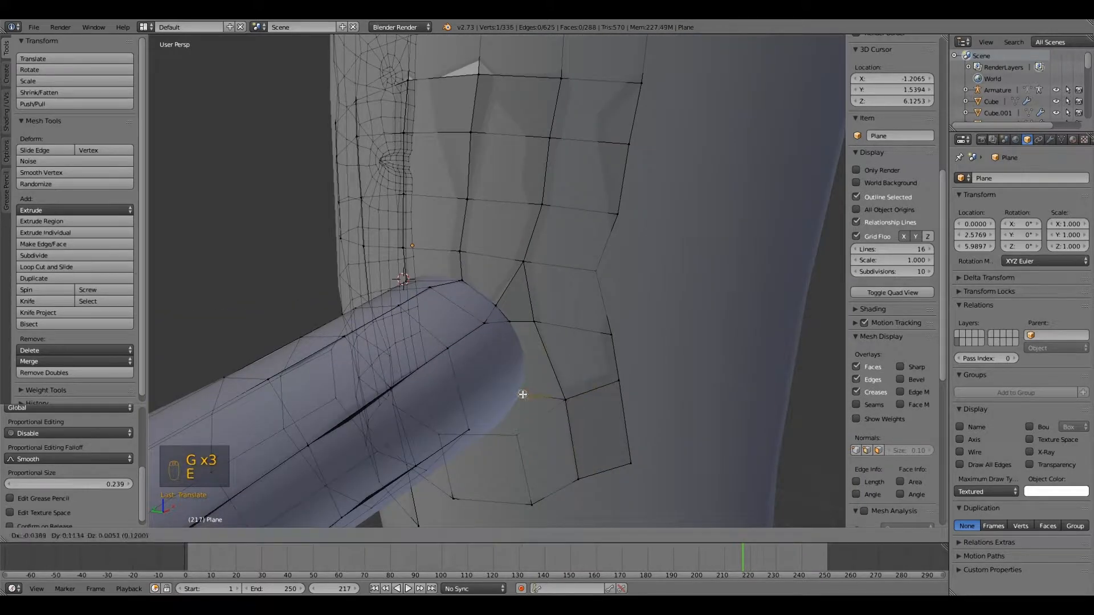
left_click(522, 394)
mouse_move(523, 395)
middle_mouse_down()
mouse_move(532, 354)
mouse_move(511, 392)
middle_mouse_up()
Add a loop cut across the body faces behind the arm, extrude its end vertex toward the arm and fill the adjoining faces.
key("ctrl+r")
left_click(546, 349)
right_click(540, 348)
key("e")
left_click(504, 348)
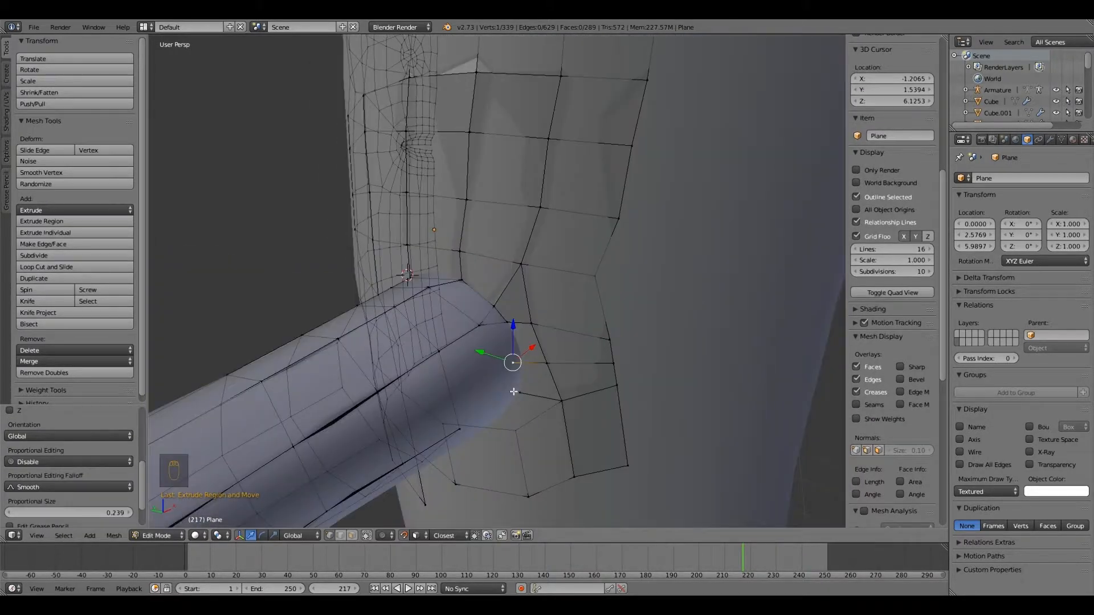
left_click(526, 361)
key("f")
left_click(524, 365)
Extrude a body-mesh vertex below the arm toward the arm's base and adjust its position.
middle_click_drag(524, 366, 522, 403)
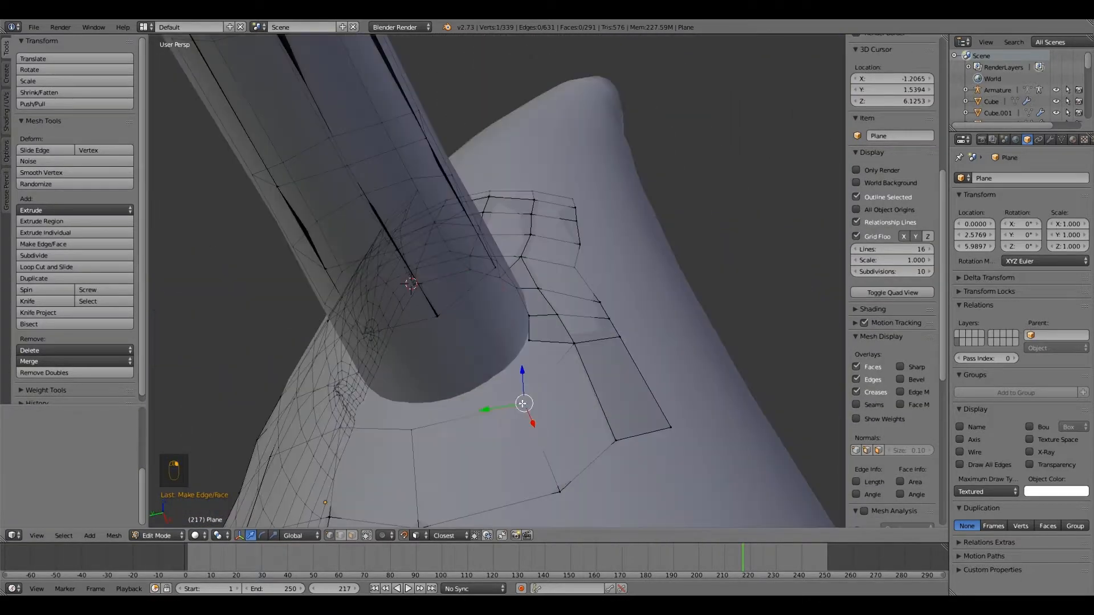
left_click(412, 415)
middle_click_drag(412, 414, 423, 321)
key("e")
left_click(470, 365)
right_click(459, 369)
key("g")
left_click(476, 384)
Fill a face between the extruded vertex and the body-mesh vertices beneath the arm.
right_click(472, 366, "shift")
right_click(418, 388, "shift")
right_click(410, 406, "shift")
left_click(419, 319)
right_click(398, 322, "shift")
key("f")
Enable X-Ray for the mesh and fill the next face beneath the arm's base.
left_click(1029, 453)
middle_click_drag(502, 330, 475, 274)
scroll(495, 331, "up", 3)
right_click(499, 339)
right_click(464, 292)
left_click(420, 377)
right_click(443, 370, "shift")
key("f")
Move a vertex at the lower rear of the arm's base and fill a four-vertex face beside it.
right_click(446, 312)
right_click(489, 379)
key("g")
left_click(542, 358)
right_click(544, 375, "shift")
right_click(500, 437, "shift")
right_click(471, 425, "shift")
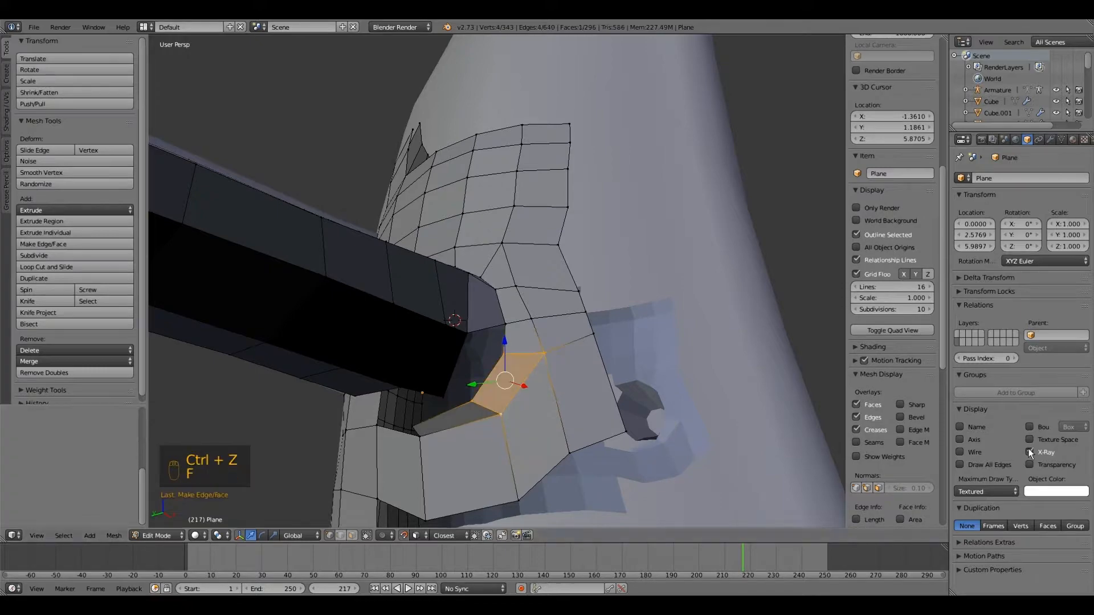
Disable X-Ray and fill the remaining gaps between the body mesh and the underside of the arm's base.
left_click(1029, 453)
left_click(365, 536)
right_click(500, 411)
middle_click_drag(456, 399, 541, 319)
right_click(475, 359, "shift")
key("f")
left_click(419, 377)
right_click(425, 384, "shift")
key("f")
Move the joining vertex at the arm's base and select vertices along the end of the arm sleeve.
key("g")
left_click(472, 300)
right_click(523, 228)
right_click(545, 340, "shift")
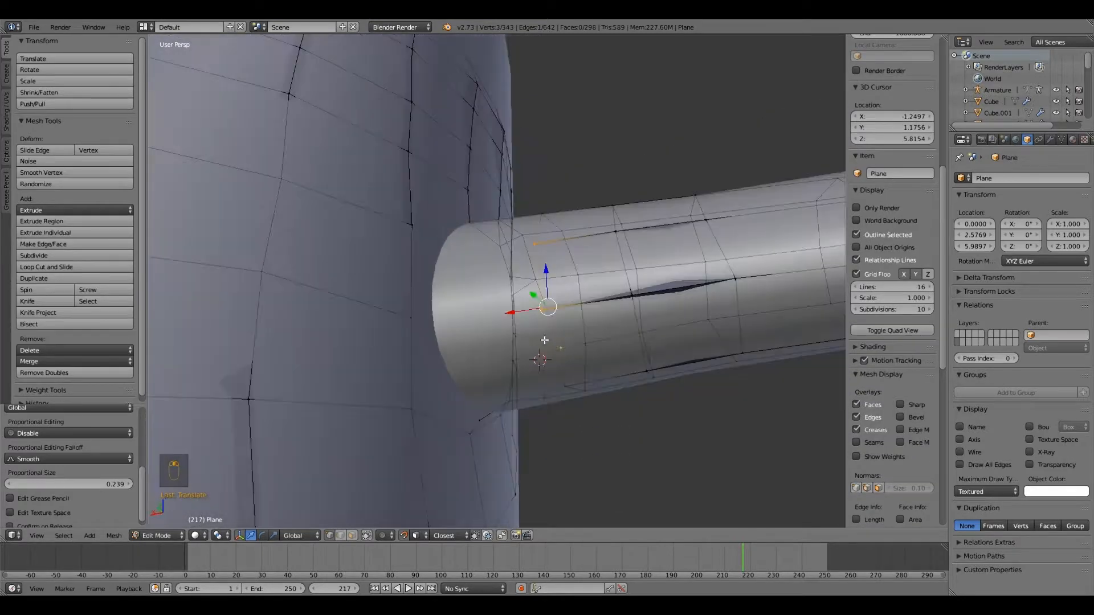
Undo the last change and check the whole mesh in Object Mode before resuming editing.
key("ctrl+z")
left_click(1034, 456)
scroll(405, 312, "down", 5)
right_click(405, 311)
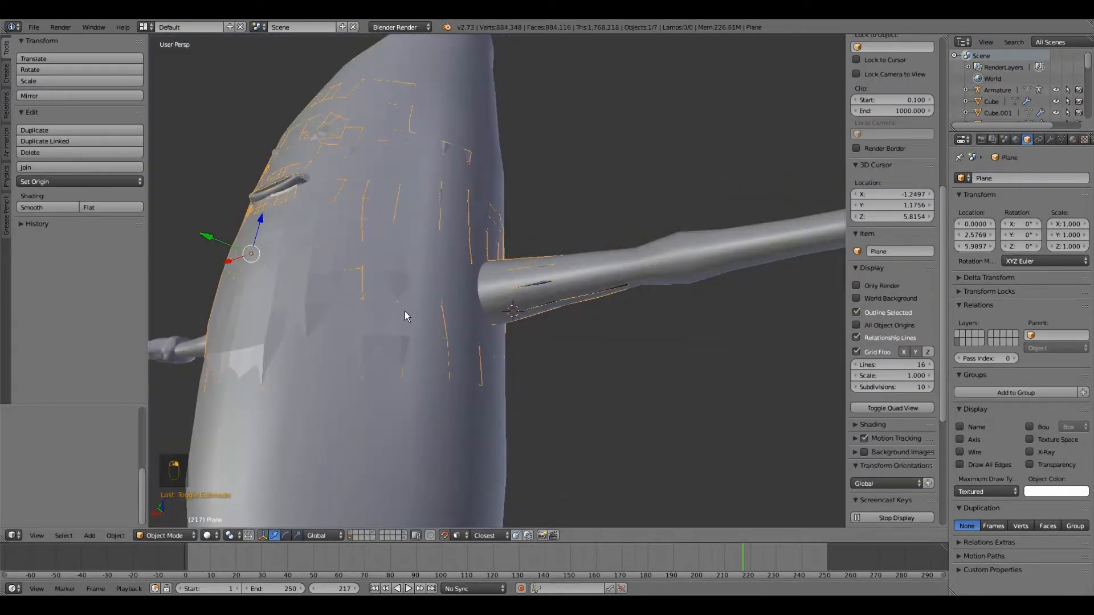
key("Tab")
Extrude a vertex of the mesh below the front of the arm toward the arm's base.
middle_click_drag(405, 311, 469, 452)
scroll(469, 428, "up", 4)
middle_click_drag(476, 398, 393, 349)
right_click(515, 421, "shift")
key("e")
left_click(505, 373)
Connect the extruded vertex to the arm sleeve and fill the gap at the front of the arm's base.
right_click(430, 267)
right_click(511, 311, "shift")
middle_click_drag(511, 311, 395, 345)
key("f")
right_click(395, 344)
right_click(496, 374, "shift")
key("f")
Reposition the vertex beside the new connection at the front of the arm's base.
mouse_move(495, 374)
middle_mouse_down()
mouse_move(525, 431)
mouse_move(387, 415)
mouse_move(415, 425)
mouse_move(479, 376)
middle_mouse_up()
right_click(388, 415)
key("g")
left_click(415, 425)
Fill the open faces between the arm sleeve's front end vertices and the adjoining mesh.
right_click(479, 376)
right_click(561, 373, "shift")
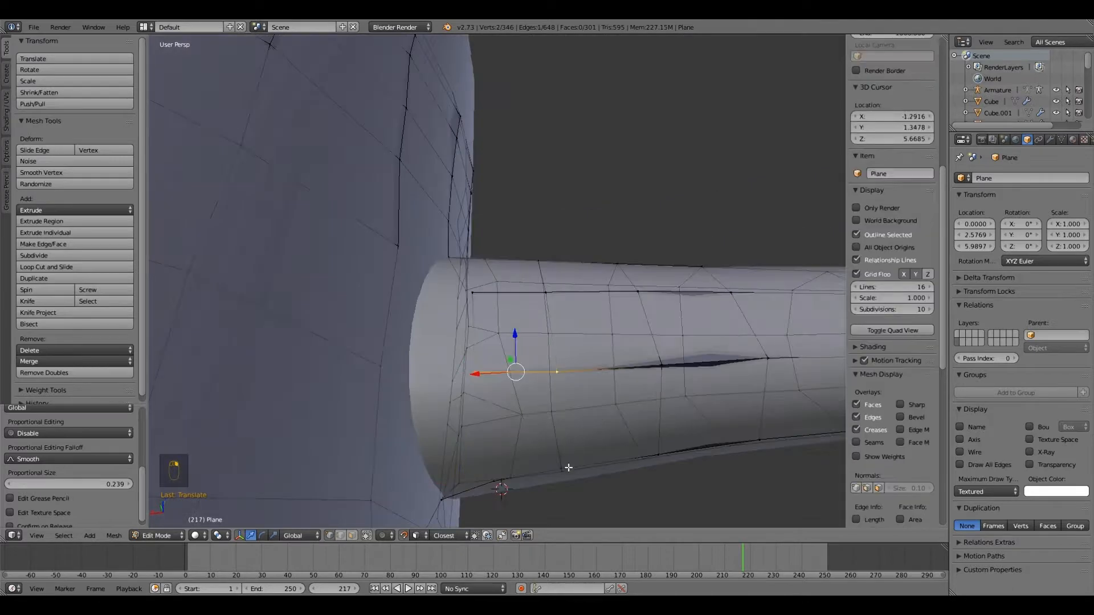
right_click(574, 456, "shift")
middle_click_drag(574, 456, 452, 384)
right_click(497, 282, "shift")
key("f")
middle_click_drag(497, 282, 374, 388)
right_click(429, 413)
key("f")
Extrude the upper front joining vertex twice down along the arm's base and connect it to the sleeve.
left_click(453, 393)
right_click(418, 330)
key("e")
left_click(375, 378)
key("e")
right_click(397, 420, "shift")
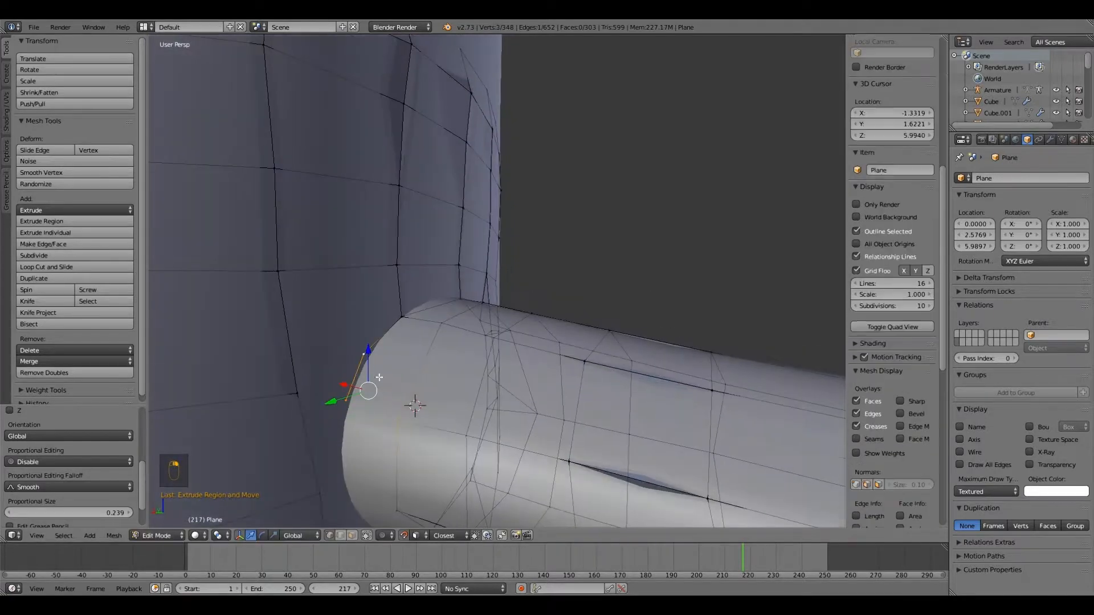
key("f")
Fill the face at the upper front of the arm's base and adjust the extruded vertex's position.
right_click(401, 317)
key("f")
right_click(365, 358)
key("g")
left_click(370, 361)
Fill the faces between the extruded arm-base vertices and the body-mesh vertices in front of them.
right_click(397, 266, "shift")
right_click(279, 272, "shift")
key("f")
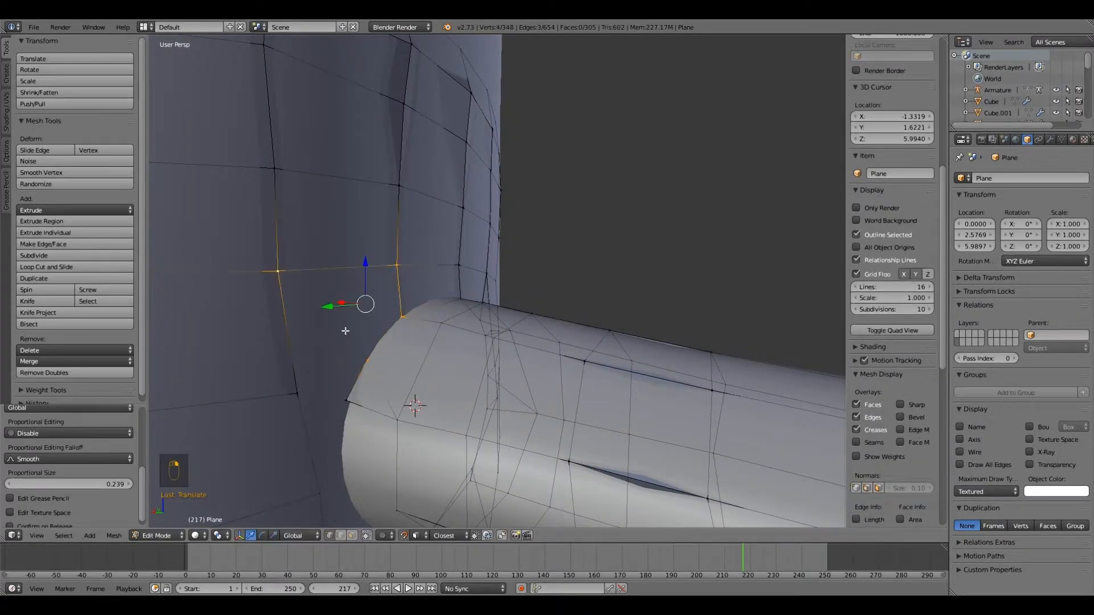
right_click(297, 393, "shift")
key("f")
Extrude the sleeve's lower front end vertex toward the body at the arm's base.
middle_click_drag(345, 402, 349, 344)
right_click(395, 423)
middle_click_drag(395, 423, 391, 296)
key("e")
left_click(361, 386)
Select the vertices around the lower sleeve end and adjust the vertex at the arm's base.
right_click(420, 427, "shift")
right_click(422, 354, "shift")
right_click(384, 344, "shift")
right_click(382, 345)
key("g")
left_click(383, 344)
Connect the lower arm-base vertex to the body-mesh vertex beneath the arm.
right_click(389, 401)
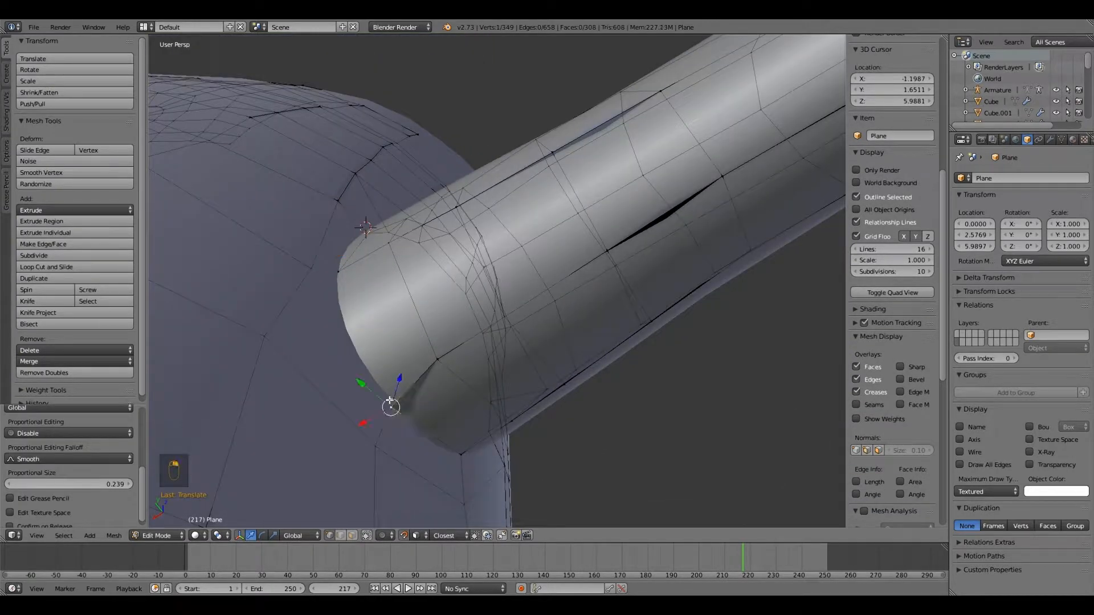
right_click(374, 443, "shift")
right_click(391, 407, "shift")
key("f")
Fill the adjoining face beneath the arm and reposition its vertex on the sleeve.
middle_click_drag(391, 405, 422, 428)
key("f")
right_click(428, 437)
key("g")
left_click(430, 432)
Fill the open faces between the sleeve's end and the body mesh at the front of the arm's base.
right_click(359, 363)
right_click(330, 361, "shift")
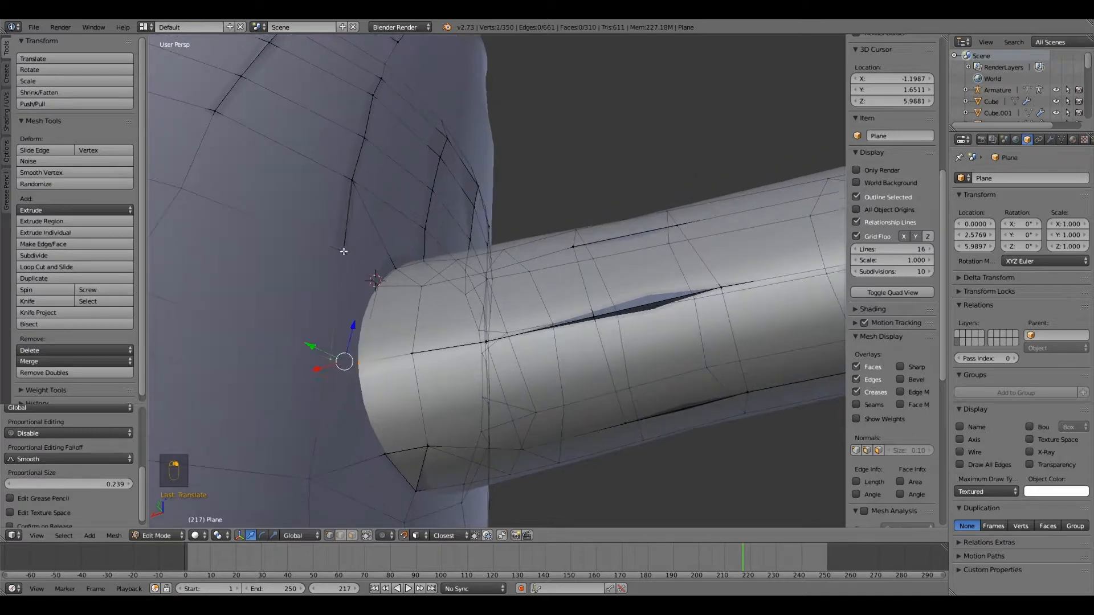
right_click(344, 252, "shift")
right_click(376, 285, "shift")
key("f")
right_click(386, 453)
right_click(359, 364, "shift")
right_click(330, 361, "shift")
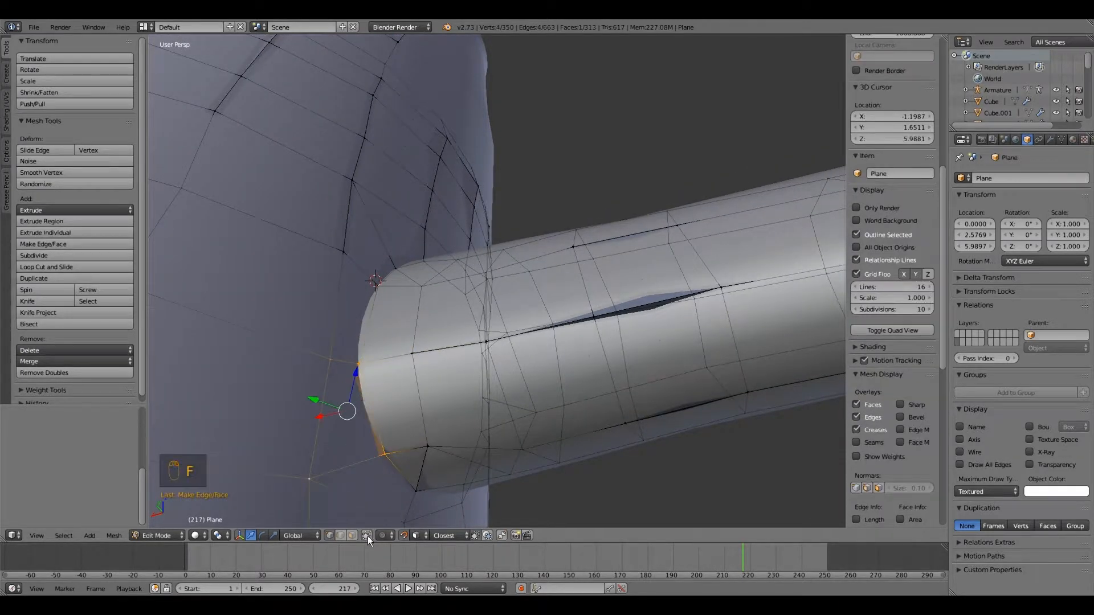
Slide a sleeve-end vertex along its edge at the arm's base.
middle_click_drag(409, 360, 495, 365)
right_click(375, 379)
key("g")
key("g")
left_click(375, 380)
Select the edge loop at the sleeve's outer end, turn off snapping and scale the loop around the arm.
scroll(372, 396, "down", 3)
scroll(423, 446, "down", 5)
scroll(625, 322, "up", 3)
right_click(438, 254, "alt")
left_click(404, 536)
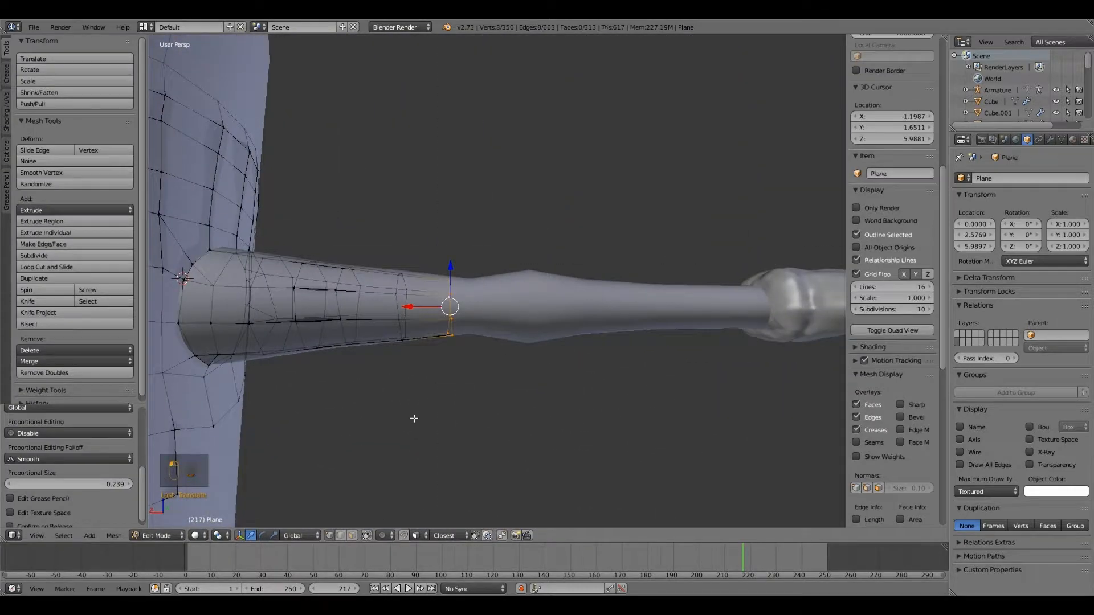
key("s")
left_click(454, 478)
Extrude the sleeve's outer end loop further along the arm in successive segments, scaling the loops to fit around the arm.
middle_click_drag(420, 428, 442, 493)
key("e")
left_click(490, 449)
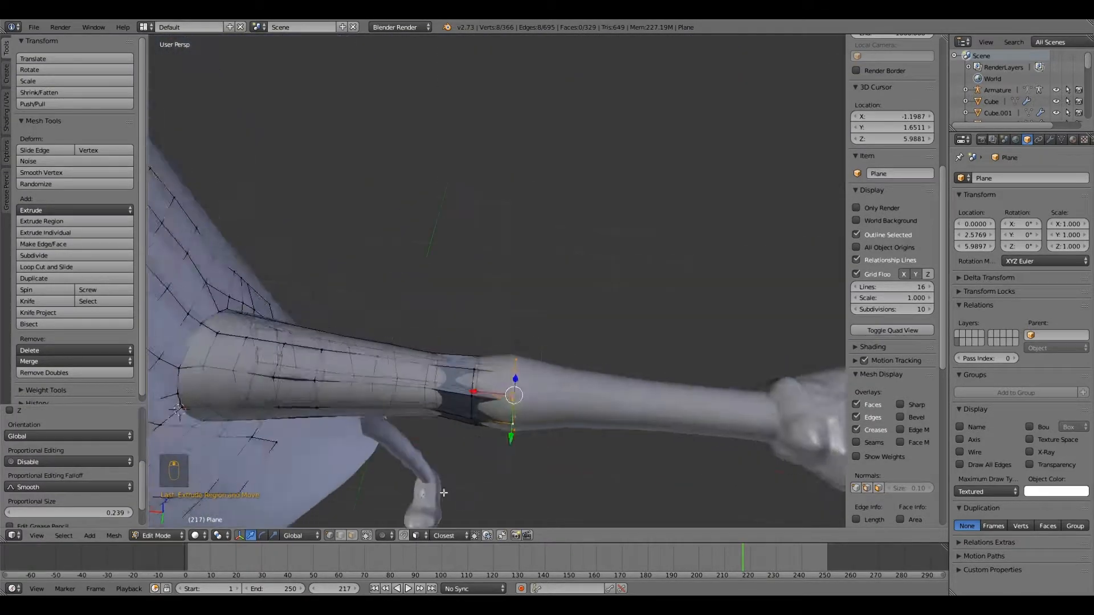
key("s")
middle_click_drag(476, 406, 454, 344)
key("e")
left_click(511, 419)
key("s")
left_click(451, 419)
Turn snapping back on and smooth the vertices of the newly extruded arm edge loops.
scroll(454, 344, "up", 3)
left_click(404, 536)
left_click(49, 173)
middle_click_drag(439, 433, 494, 402)
right_click(506, 347)
right_click(515, 341, "alt")
left_click(49, 172)
right_click(485, 348)
right_click(480, 353, "alt")
left_click(49, 173)
Extrude the body mesh's open edge loop across the character's torso in two segments.
middle_click_drag(415, 393, 581, 302)
right_click(479, 342)
scroll(399, 344, "down", 2)
scroll(479, 319, "up", 3)
right_click(483, 269)
right_click(494, 331, "alt")
key("e")
left_click(534, 334)
scroll(496, 340, "down", 1)
key("e")
left_click(535, 344)
Reposition a vertex on the new torso strip and extrude the neighbouring open edge across the torso.
scroll(521, 319, "up", 3)
right_click(534, 234)
left_click(493, 329)
right_click(556, 245)
key("g")
left_click(561, 245)
right_click(504, 326, "shift")
key("e")
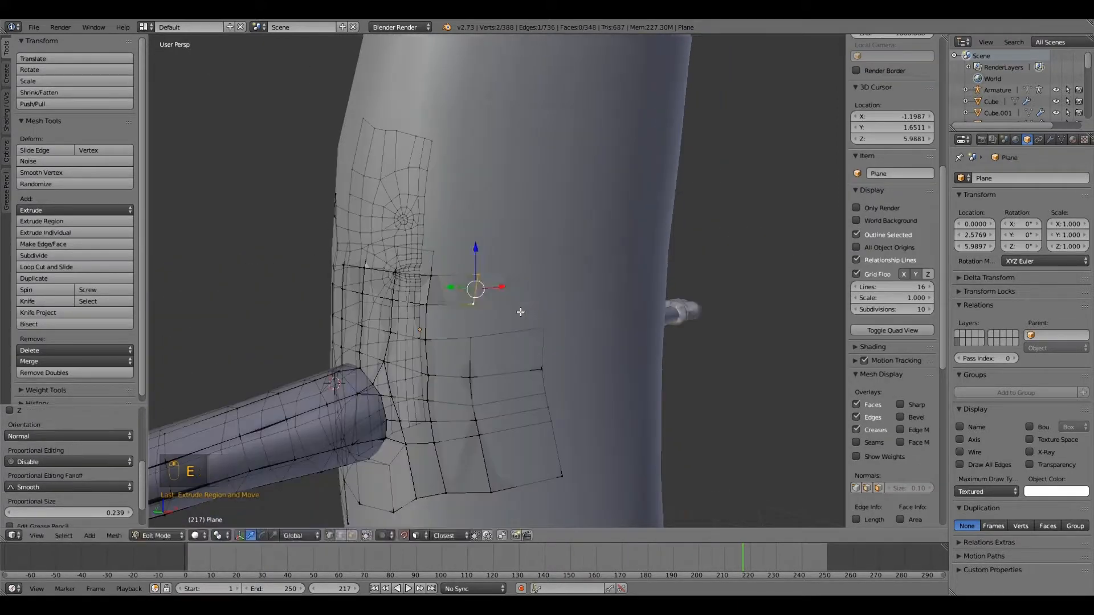
Fill the gap between the upper extruded edge and the torso strip beneath it with faces.
right_click(426, 305)
right_click(471, 338, "shift")
key("f")
middle_click_drag(471, 338, 512, 308)
right_click(542, 301, "shift")
key("f")
right_click(541, 256)
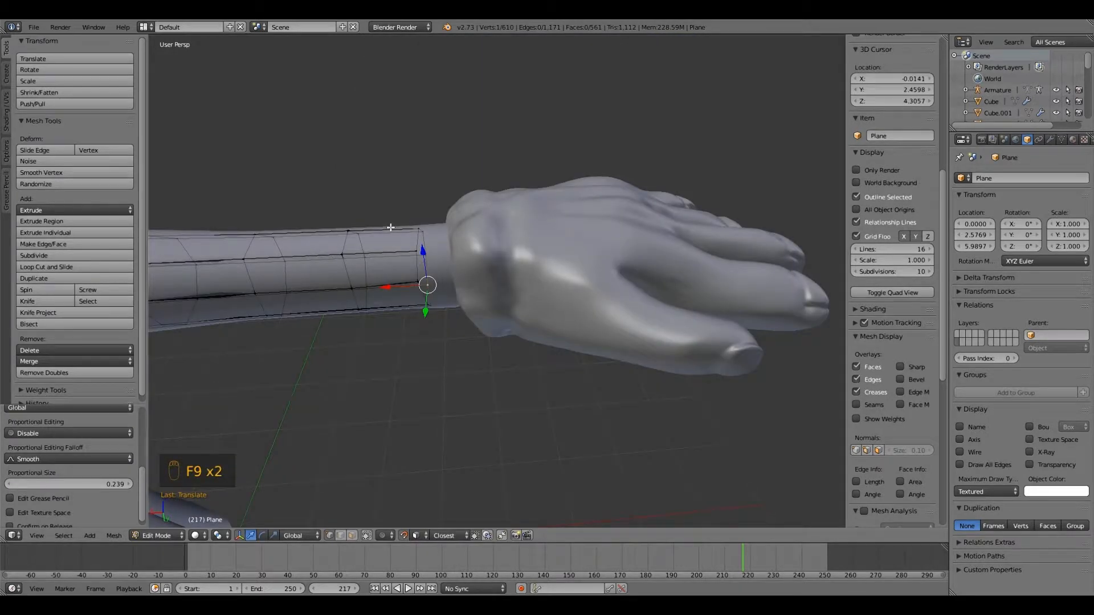
Box-select the sleeve's open end loop before the wrist and extrude it toward the hand.
middle_click_drag(390, 228, 346, 270)
middle_click_drag(258, 263, 405, 233)
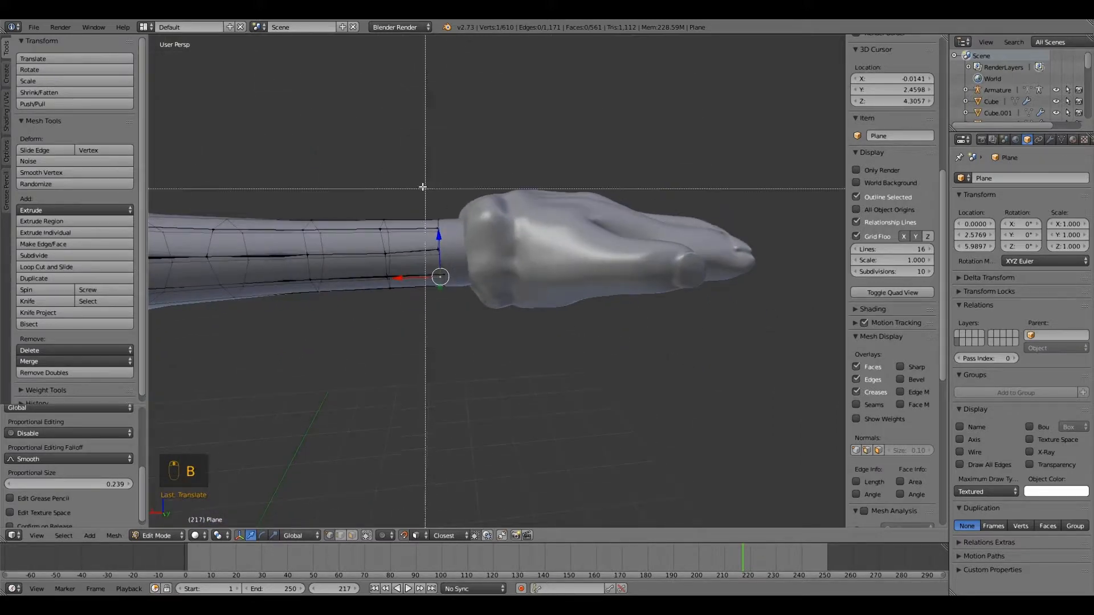
left_click_drag(422, 187, 456, 302)
key("e")
middle_click_drag(477, 288, 339, 530)
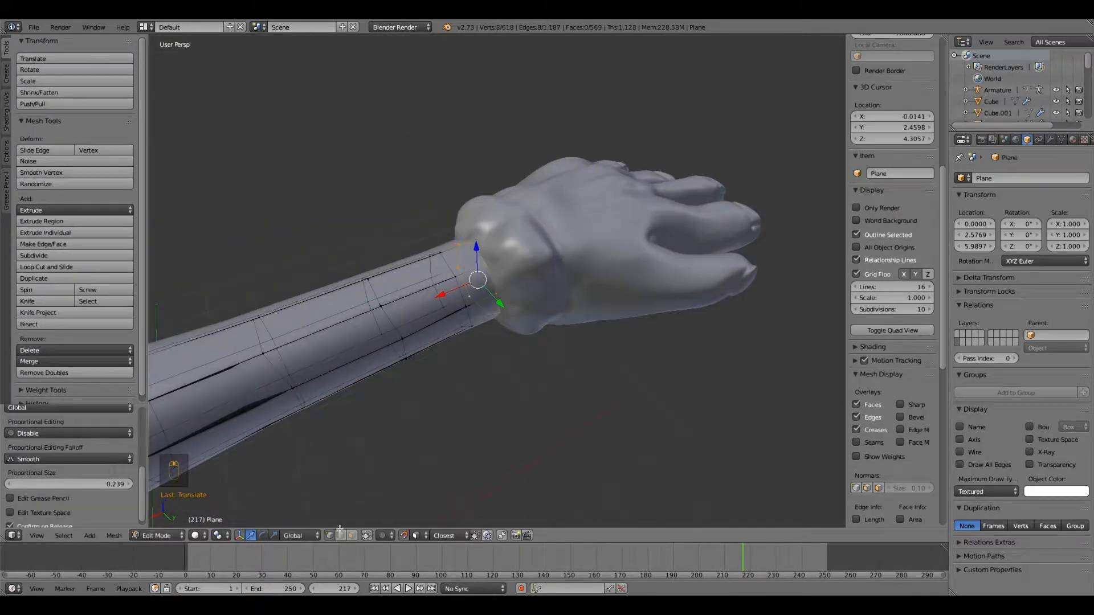
Extend the wrist loop onto the bulge at the base of the hand and place its vertices on the surface.
middle_click_drag(439, 419, 424, 225)
scroll(424, 225, "up", 3)
middle_click_drag(496, 260, 479, 286)
left_click(429, 386)
middle_click_drag(428, 386, 463, 381)
scroll(420, 398, "down", 1)
right_click(496, 196)
middle_click_drag(497, 197, 479, 210)
left_click(524, 197)
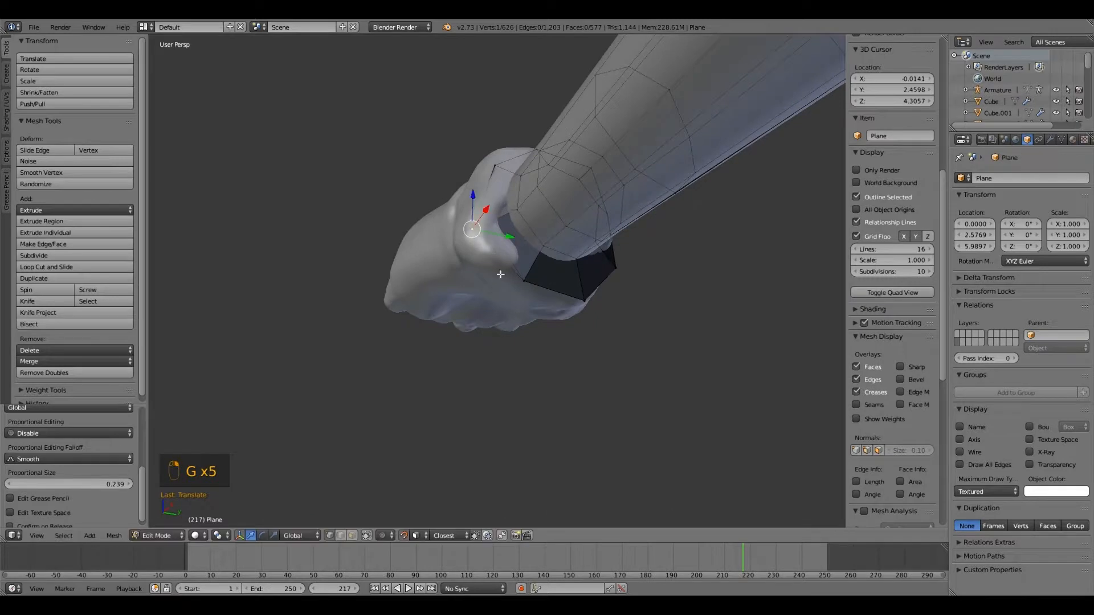
Reposition individual vertices of the outer wrist ring around the base of the hand.
key("g")
middle_click_drag(500, 274, 529, 218)
left_click(492, 256)
left_click(475, 249)
right_click(578, 247)
key("g")
left_click(578, 248)
right_click(561, 256)
key("g")
left_click(563, 254)
Subdivide an edge of the outer wrist ring and extrude a chain of vertices along the side of the hand.
right_click(542, 274, "shift")
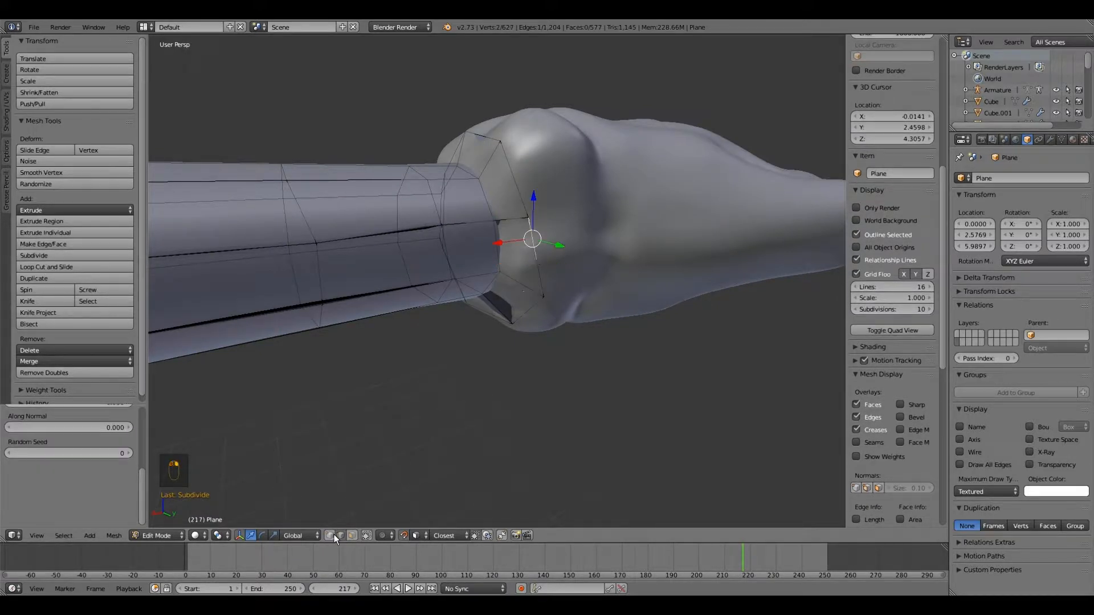
right_click(545, 253)
left_click(615, 256)
middle_click_drag(615, 257, 613, 291)
key("e")
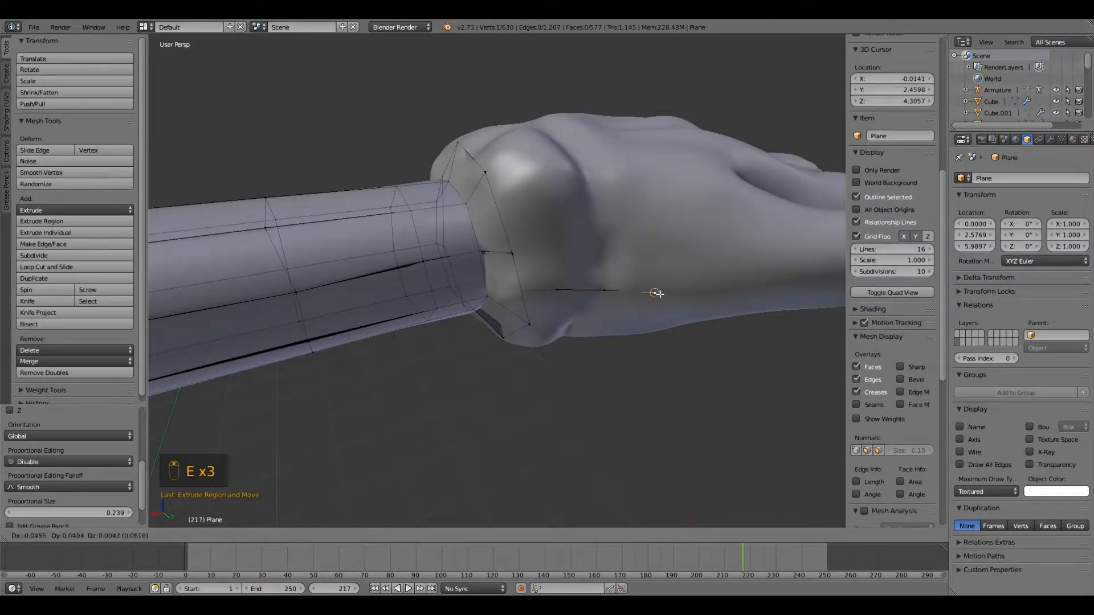
Fill the faces between the extruded hand vertices and the wrist ring.
key("f")
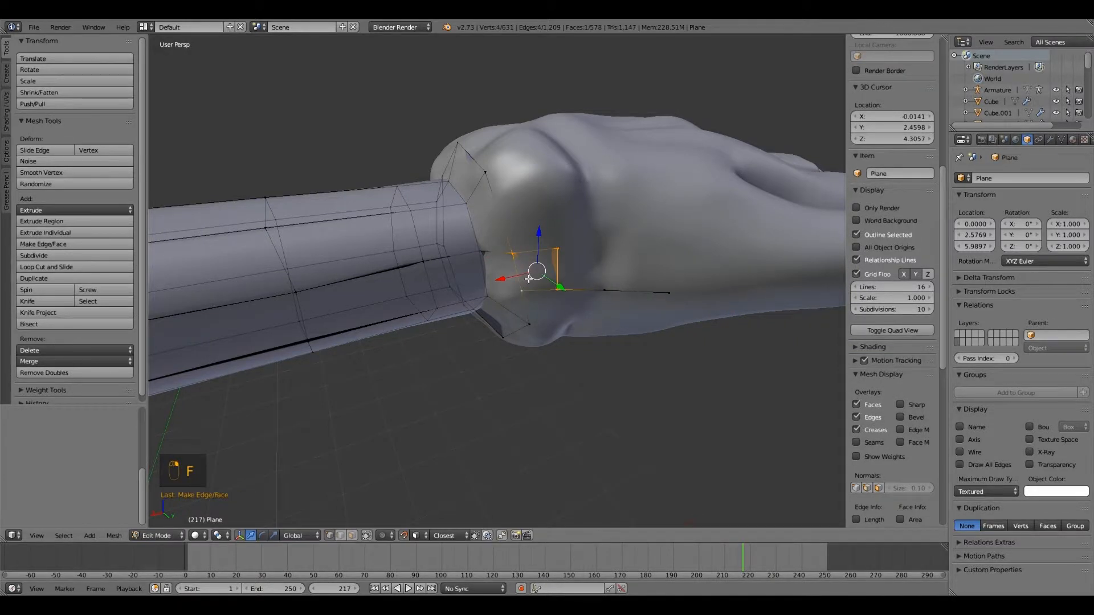
middle_click_drag(516, 291, 508, 269)
right_click(522, 285)
right_click(550, 240, "shift")
right_click(517, 245, "shift")
key("f")
Subdivide the ring edge across the top of the wrist and extrude its middle vertex toward the back of the hand.
right_click(548, 247)
middle_click_drag(566, 239, 532, 246)
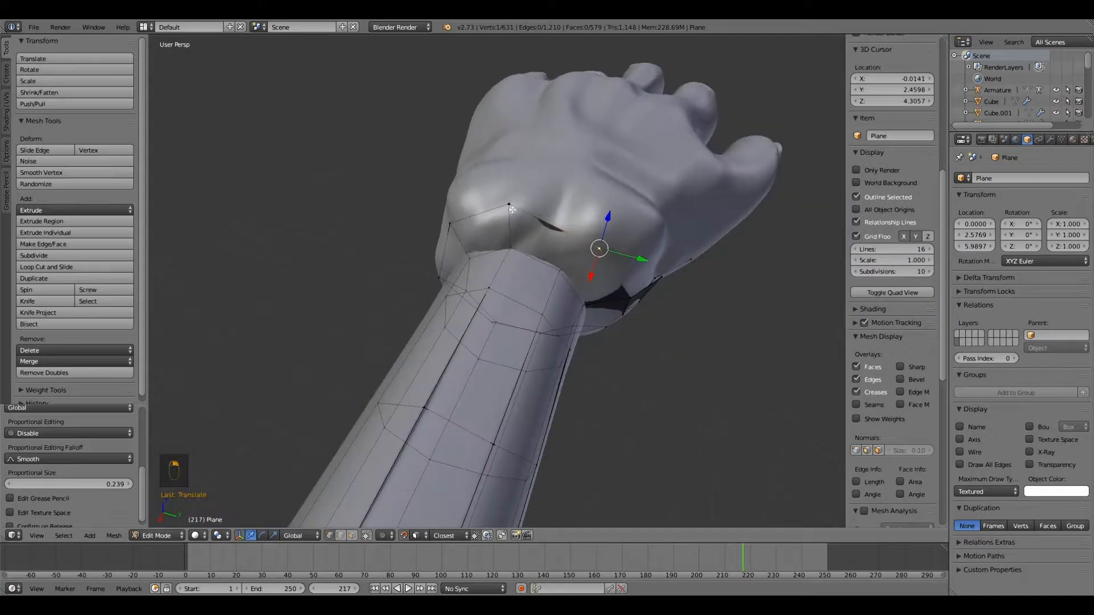
right_click(532, 245, "shift")
right_click(552, 226)
key("e")
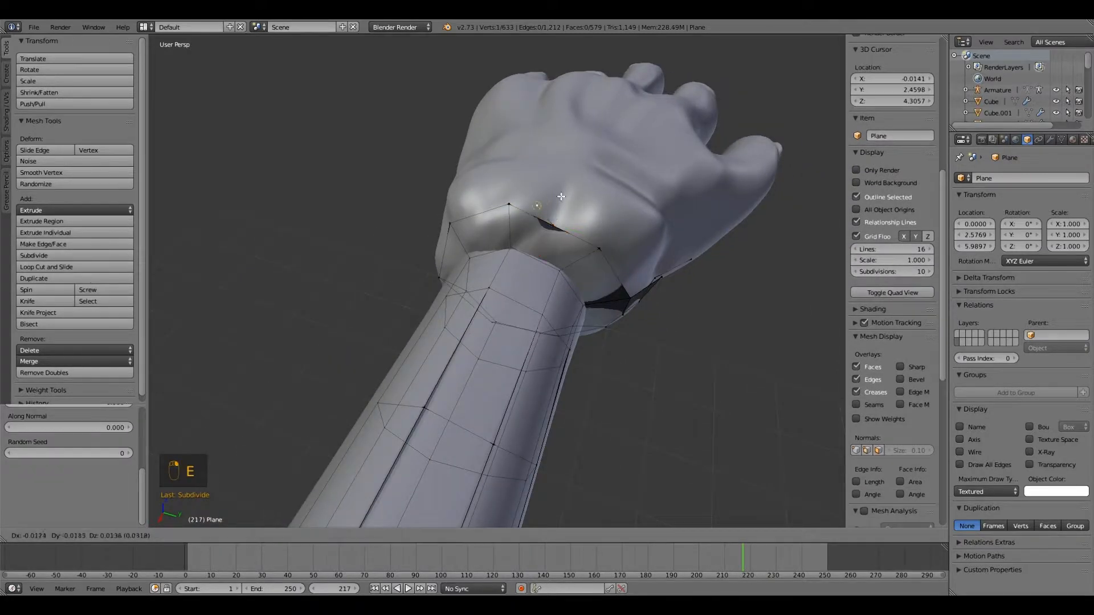
Extrude the adjacent ring vertex onto the back of the hand and fill the faces around the subdivided edge.
right_click(505, 188)
key("f")
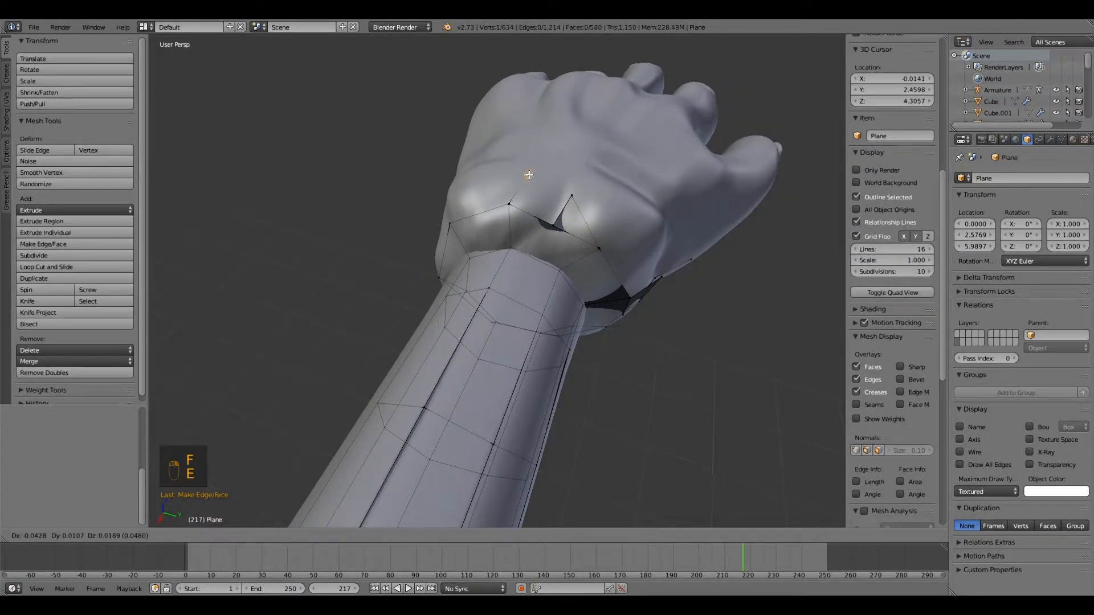
left_click(528, 175)
right_click(572, 195, "shift")
right_click(553, 226, "shift")
right_click(509, 203, "shift")
key("f")
Extrude a vertex from the corner of the side face up over the wrist bulge.
middle_click_drag(509, 211, 559, 245)
right_click(572, 275)
right_click(504, 216, "shift")
right_click(540, 297, "shift")
middle_click_drag(541, 297, 543, 308)
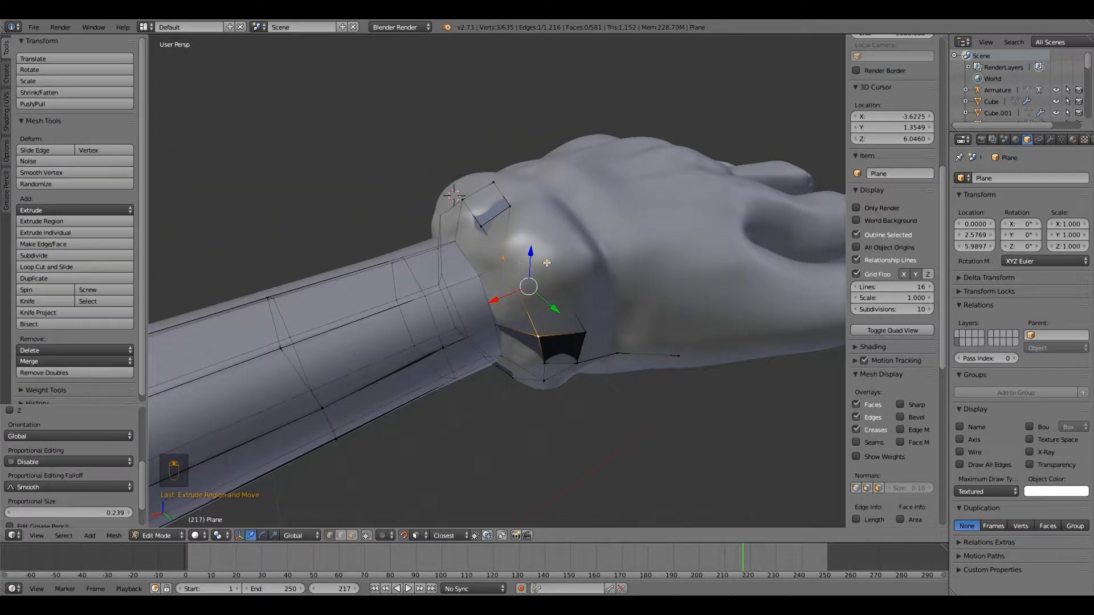
right_click(551, 268)
Subdivide the wrist ring edge beside the bulge and fill the adjoining face with the extruded vertex.
middle_click_drag(552, 268, 556, 260)
scroll(516, 185, "up", 2)
right_click(517, 180)
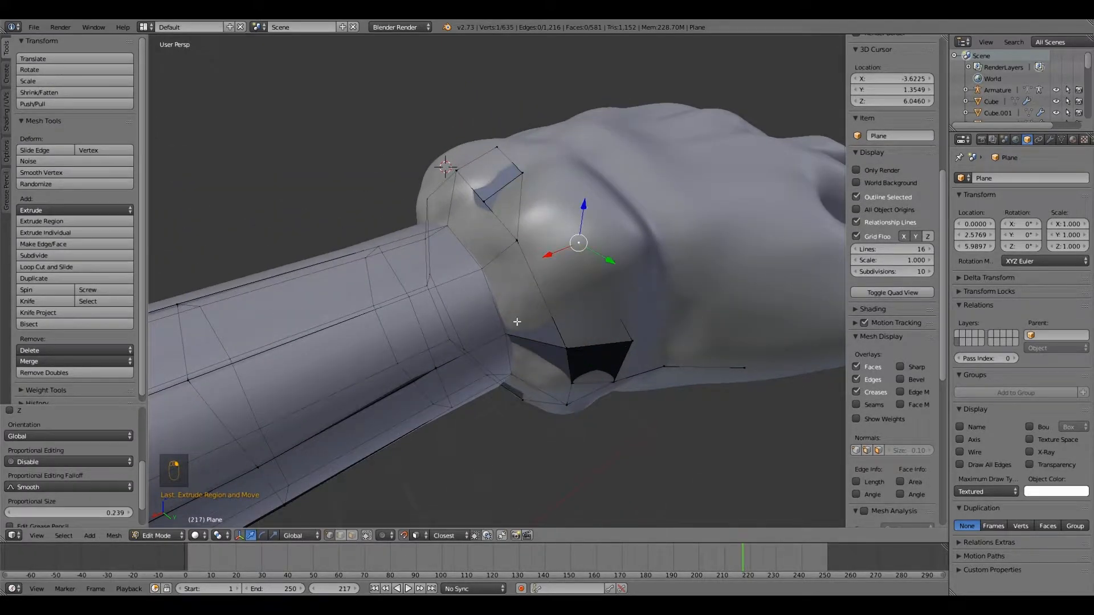
right_click(517, 243, "shift")
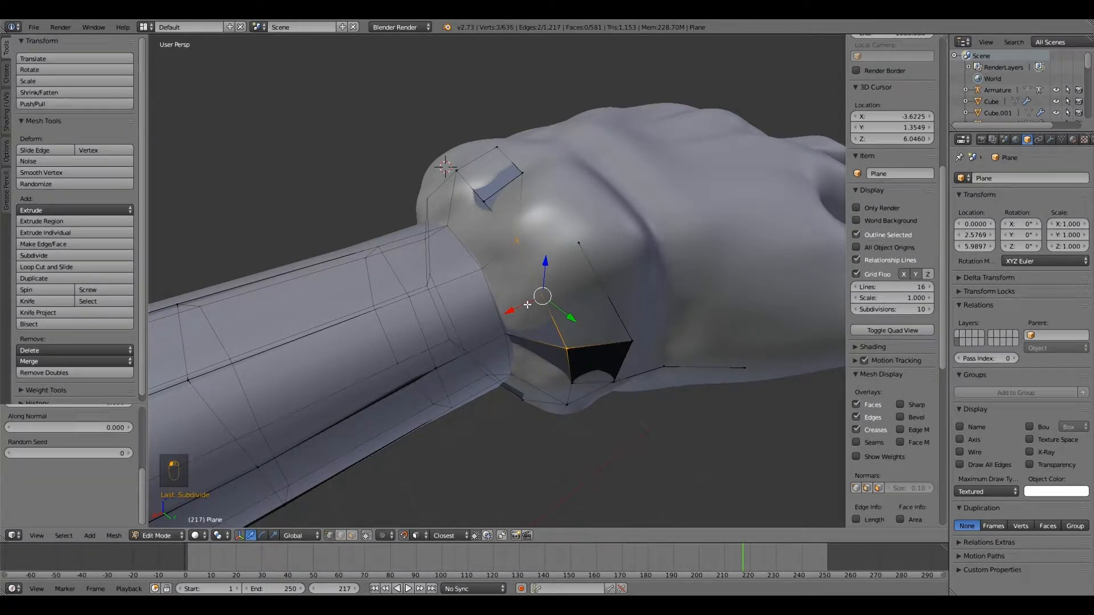
key("f")
Reposition the new face's outer corner vertex and fill the next face along the wrist ring.
right_click(578, 244)
key("g")
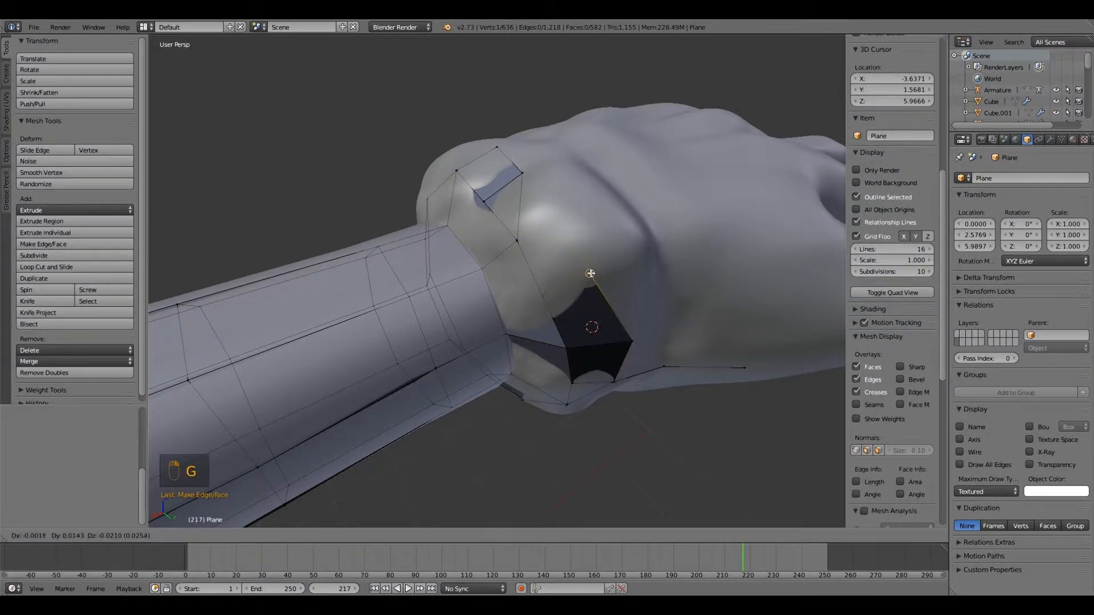
right_click(538, 296, "shift")
right_click(520, 246, "shift")
middle_click_drag(551, 262, 544, 303, "shift")
key("g")
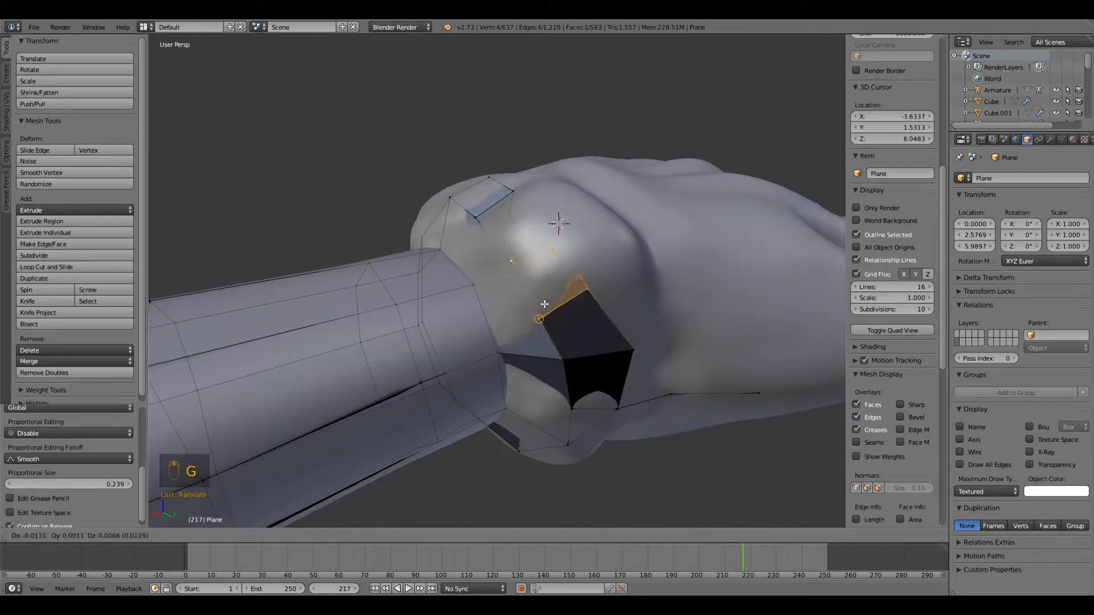
Adjust the position of the outer vertices of the new wrist faces over the bulge.
right_click(594, 281)
key("g")
key("g")
left_click(560, 224)
Select three vertices around the small face on top of the wrist and delete that face.
scroll(560, 226, "up", 2)
middle_click_drag(560, 226, 571, 276)
right_click(555, 296, "shift")
right_click(531, 201, "shift")
right_click(479, 239, "shift")
middle_click_drag(482, 245, 477, 293)
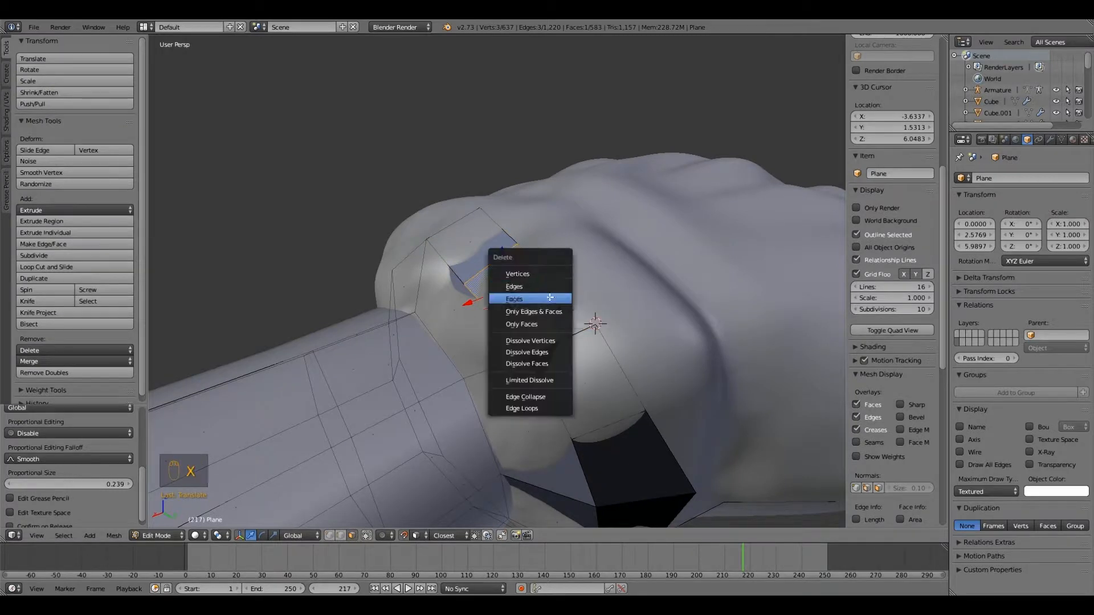
left_click(550, 293)
Fill the gap between the top-of-wrist vertices and the side faces over the bulge.
right_click(465, 286)
right_click(517, 245, "shift")
right_click(594, 325, "shift")
right_click(530, 355, "shift")
middle_click_drag(535, 323, 557, 311)
right_click(497, 366)
right_click(499, 272, "shift")
right_click(583, 330, "shift")
key("f")
In vertex select mode, reposition the corner vertices of the new wrist faces so they follow the bulge.
left_click(324, 267)
left_click(330, 535)
right_click(500, 271)
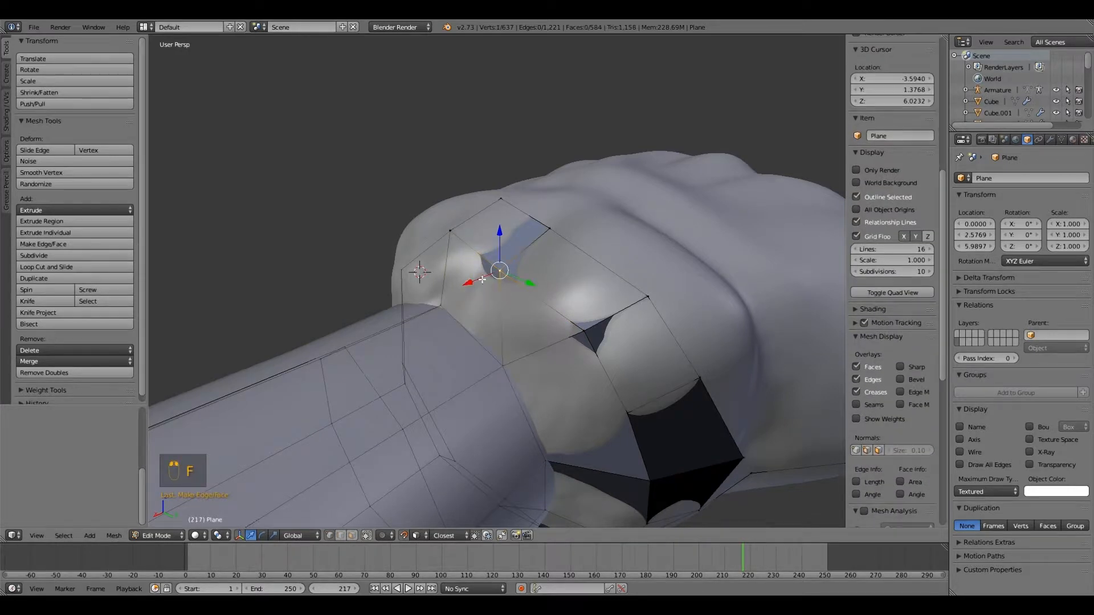
key("g")
left_click(553, 302)
middle_click_drag(555, 331, 629, 300)
key("g")
left_click(721, 288)
middle_click_drag(698, 341, 547, 274)
Extrude a new vertex from the wrist ring toward the hand and fill the face with its neighbouring vertices.
right_click(525, 270)
key("e")
left_click(545, 332)
right_click(577, 261, "shift")
right_click(513, 251, "shift")
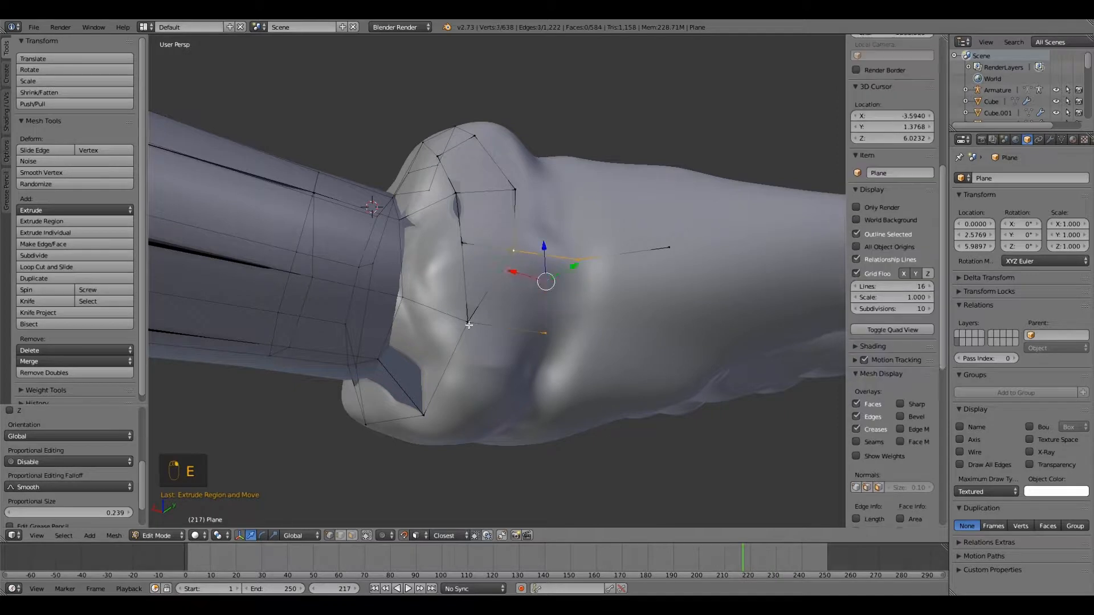
scroll(519, 330, "down", 4)
middle_click_drag(519, 330, 556, 405)
Select the corner vertices on the thumb side of the wrist and fill a face between them.
right_click(546, 398)
scroll(544, 397, "up", 2)
right_click(457, 377)
scroll(456, 377, "up", 1)
middle_click_drag(457, 377, 490, 353)
right_click(425, 365, "shift")
right_click(435, 409, "shift")
key("f")
left_click(477, 382)
Fill the next face along the thumb side of the hand and adjust its corner vertices.
right_click(504, 361)
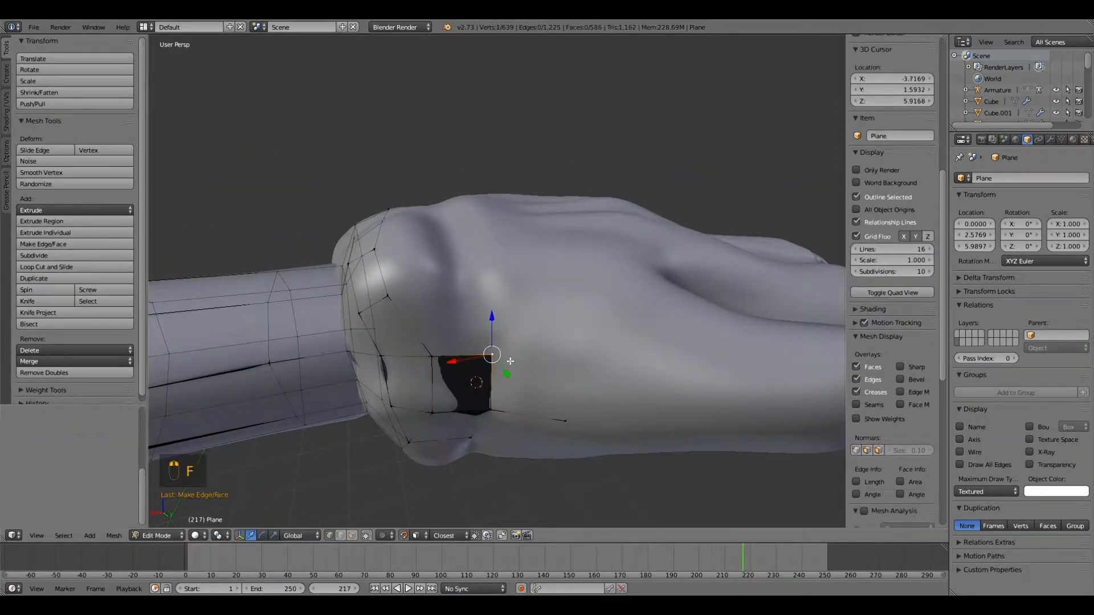
right_click(564, 416, "shift")
right_click(495, 361, "shift")
right_click(495, 399, "shift")
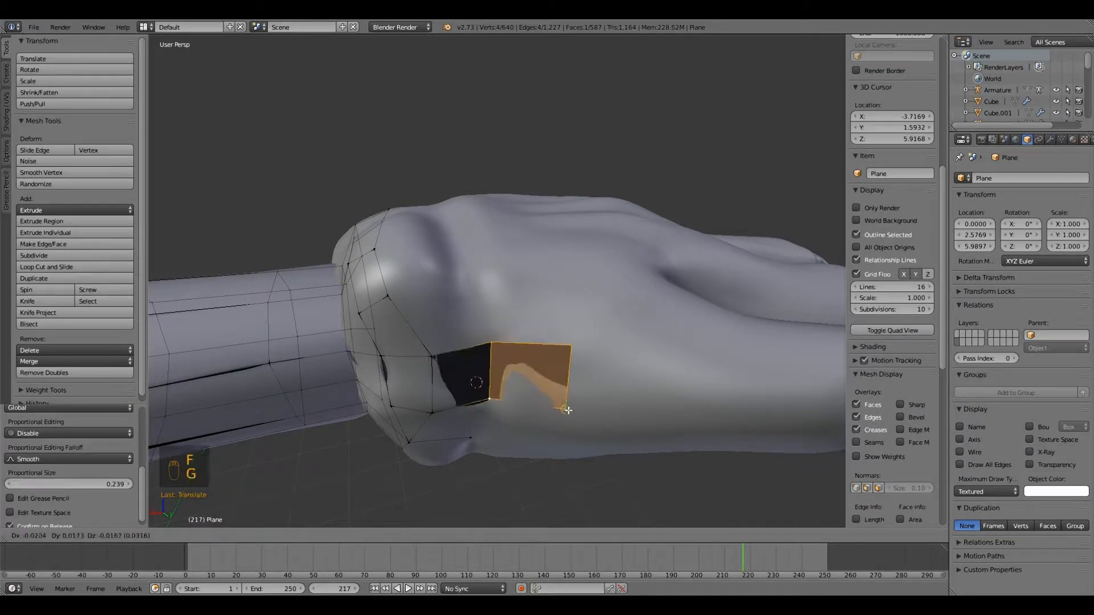
left_click(568, 410)
right_click(492, 400)
key("g")
left_click(495, 402)
Extrude a vertex from the wrist boundary onto the back of the hand and fill the face beside the thumb-side faces.
middle_click_drag(495, 403, 506, 435)
right_click(449, 388)
right_click(413, 373, "shift")
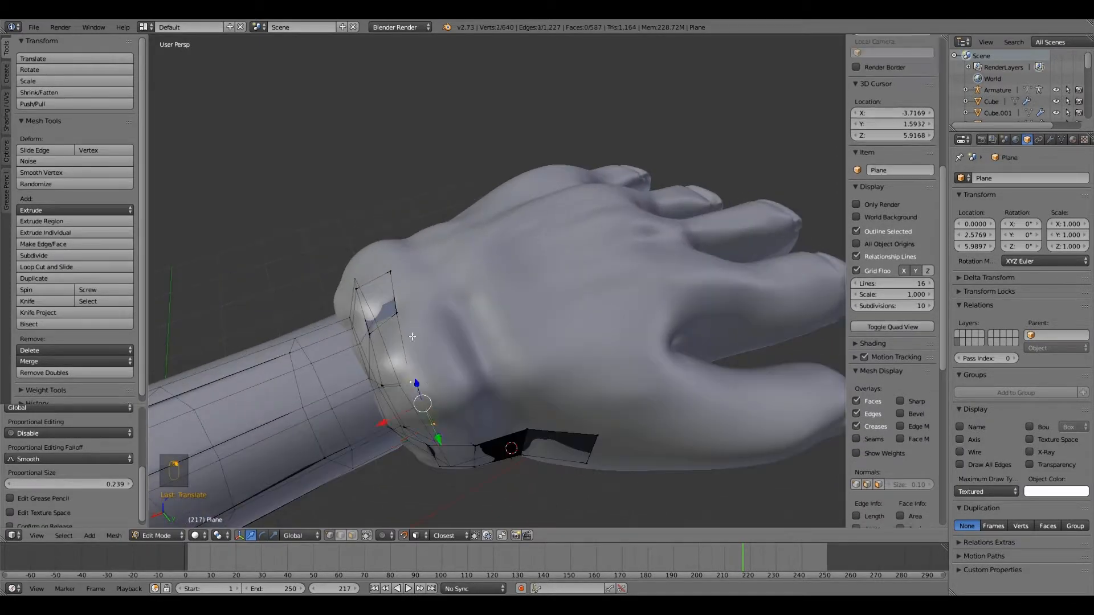
key("e")
right_click(529, 418, "shift")
right_click(474, 434, "shift")
right_click(431, 405, "shift")
key("f")
Extrude the boundary edge on the back of the wrist toward the knuckles.
middle_click_drag(464, 406, 475, 301)
right_click(523, 317)
right_click(474, 300, "shift")
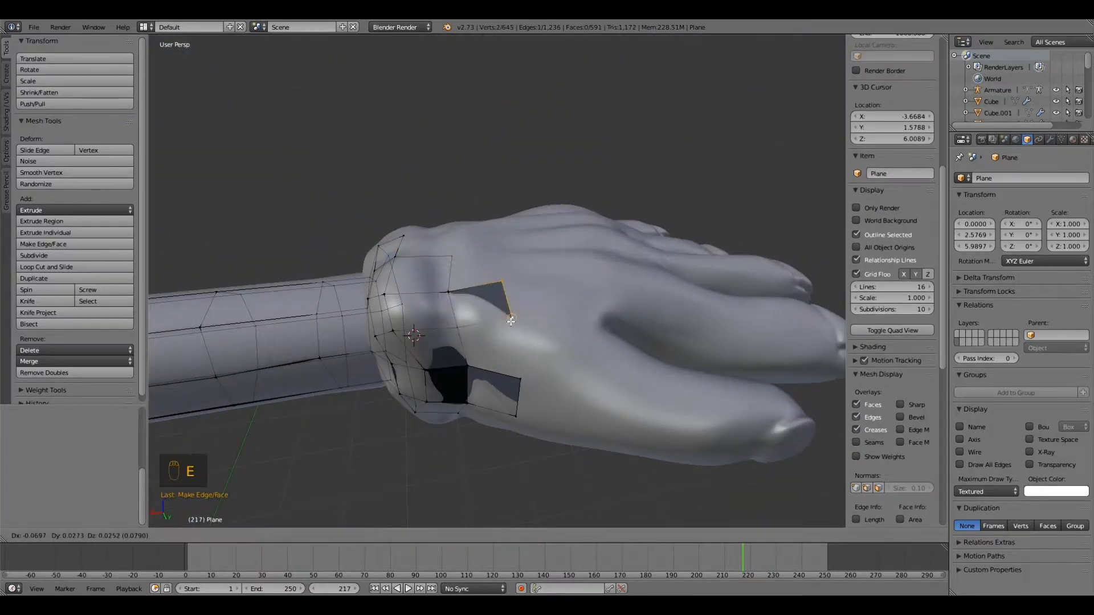
middle_click_drag(582, 308, 592, 364)
left_click(524, 370)
Fill the gap between the extruded back-of-hand edge and the thumb-side faces.
right_click(525, 371)
right_click(523, 438, "shift")
right_click(457, 414, "shift")
right_click(444, 368, "shift")
key("f")
Extrude from the new boundary across the back of the hand to extend the mesh toward the fingers.
right_click(592, 364)
key("e")
left_click(515, 392)
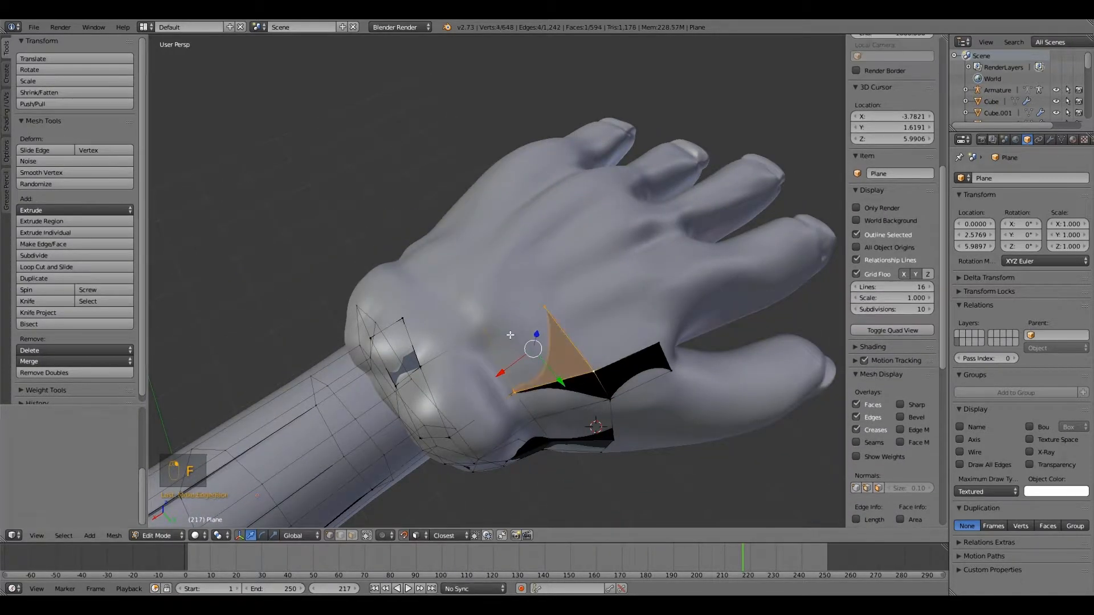
Switch the retopology mesh from Object Mode back to Edit Mode.
middle_click_drag(515, 392, 586, 376)
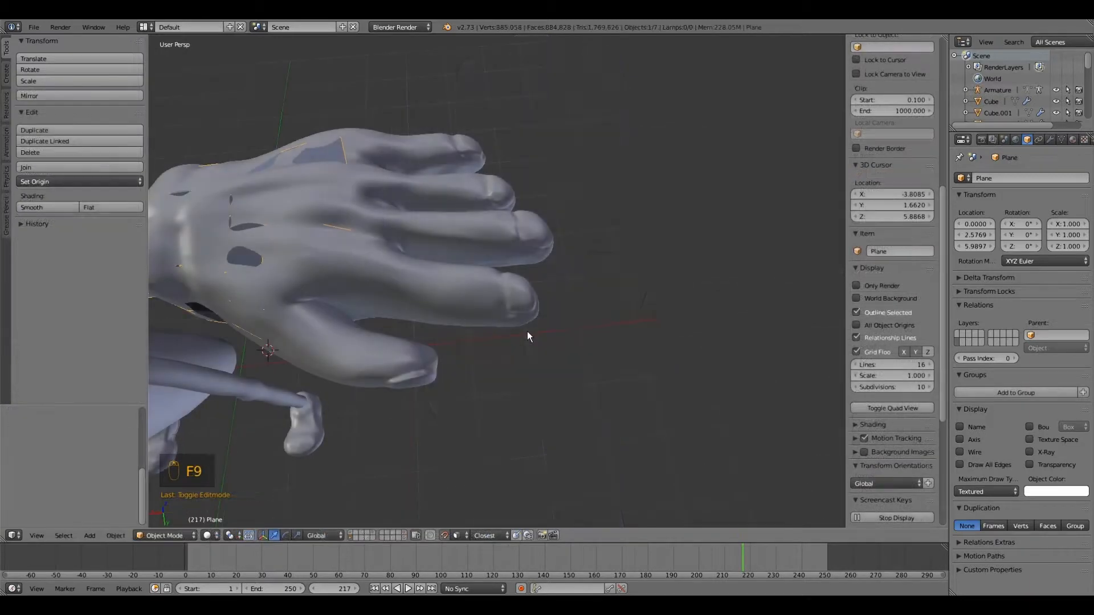
middle_click_drag(527, 331, 508, 350)
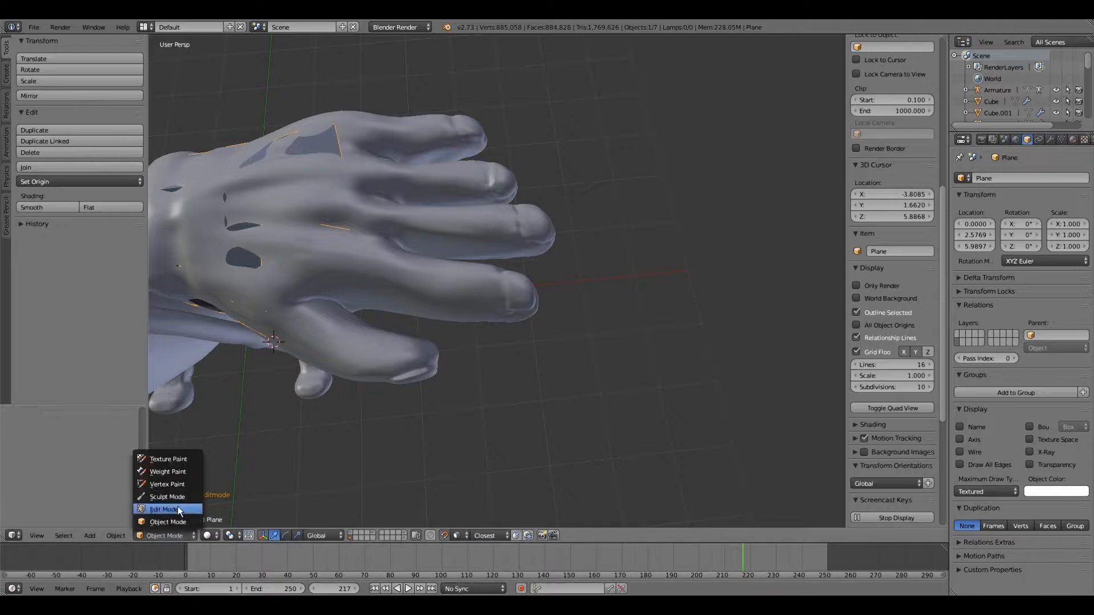
left_click(177, 509)
middle_click_drag(610, 395, 576, 378)
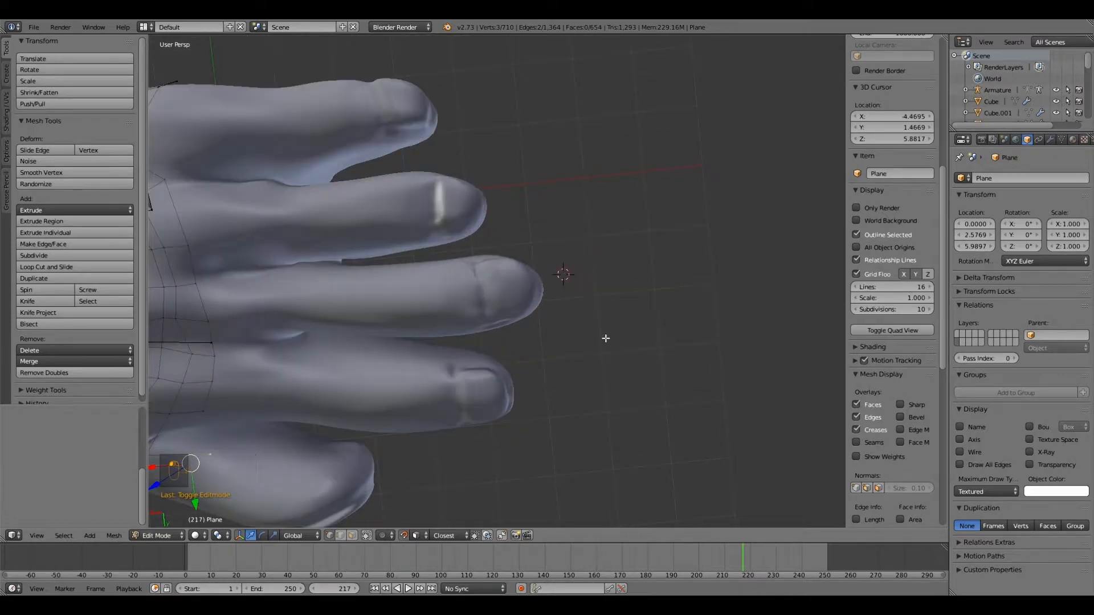
Undo the last two changes.
middle_click_drag(604, 339, 550, 334)
key("ctrl+z")
key("ctrl+z")
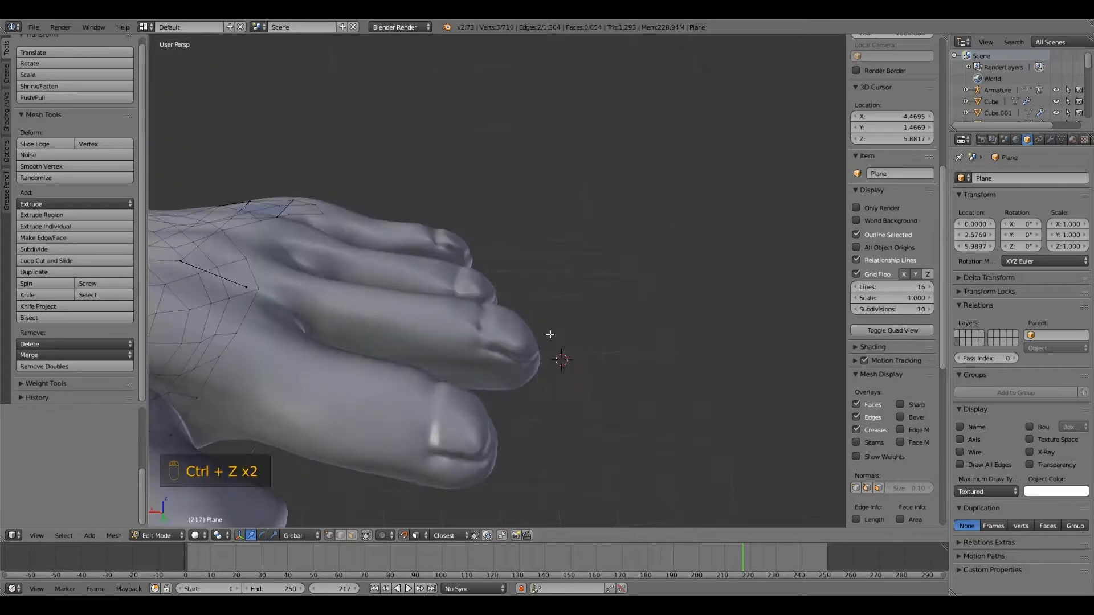
Add a cylinder with 12 vertices at the 3D cursor in front of the middle fingertip.
left_click(550, 334)
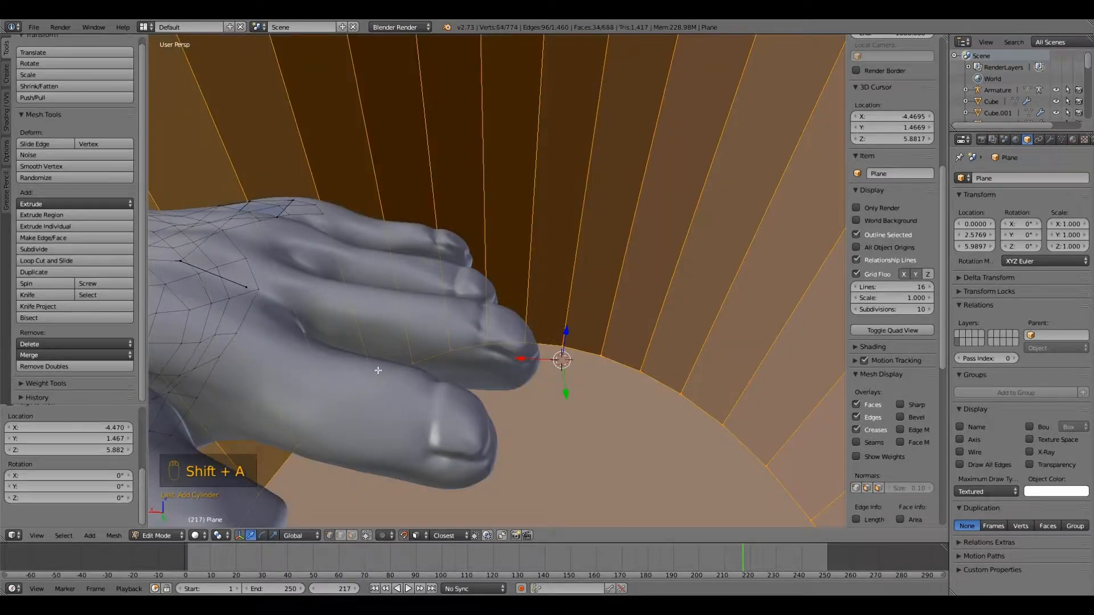
left_click_drag(142, 481, 137, 423)
left_click(106, 423)
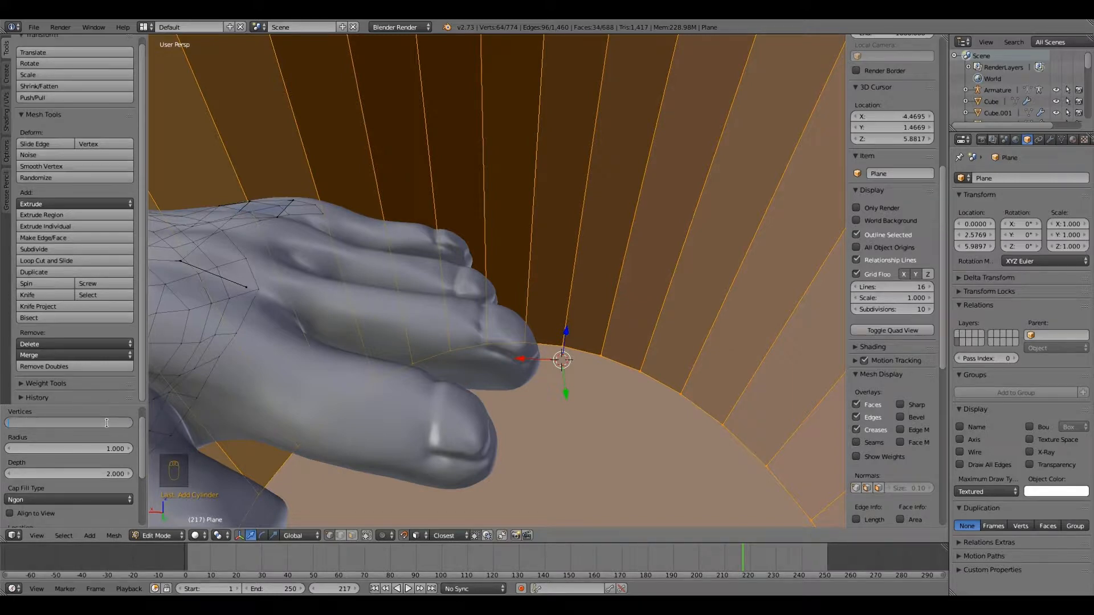
type("12")
key("Return")
Set the cylinder's radius to 0.2 and its depth to 2.
left_click(102, 448)
type(".2")
key("Return")
left_click(101, 473)
type("2")
key("Return")
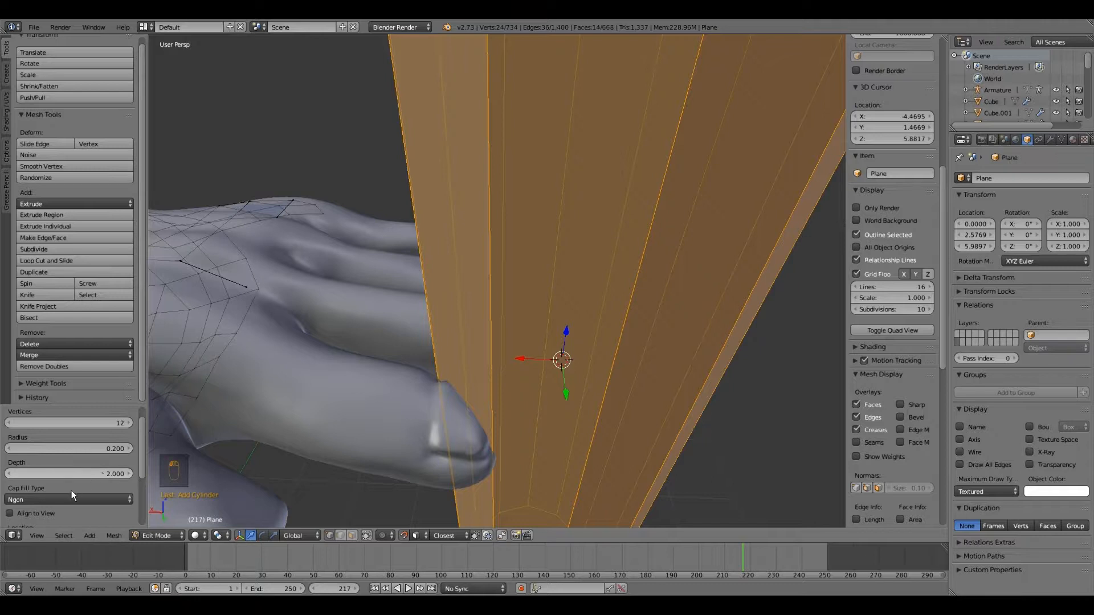
Set the cylinder's cap fill type to Nothing and its depth to 0.2.
left_click(66, 499)
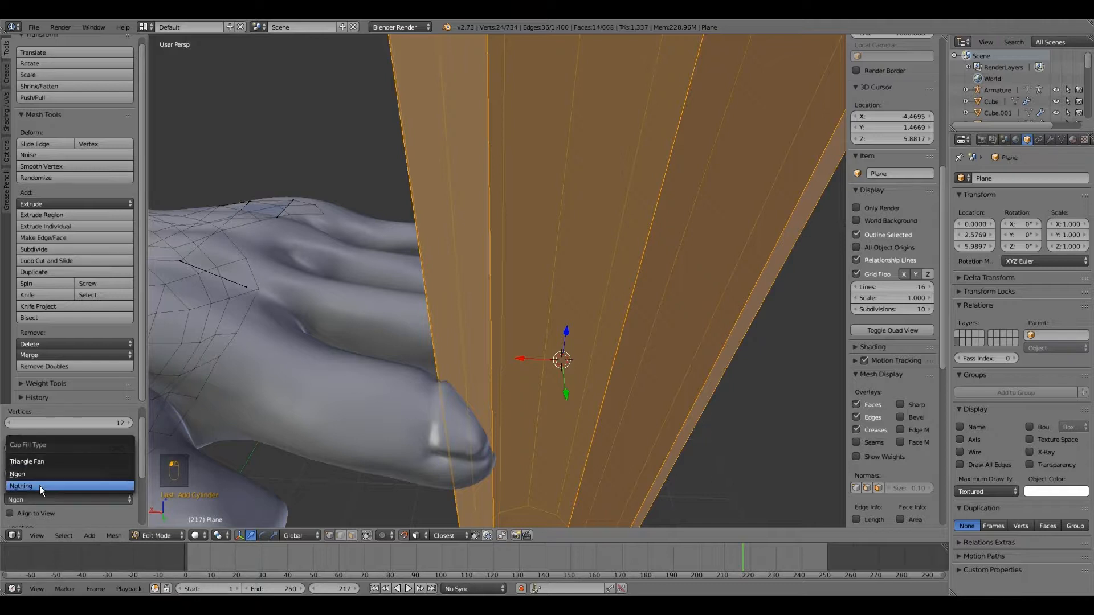
left_click(39, 486)
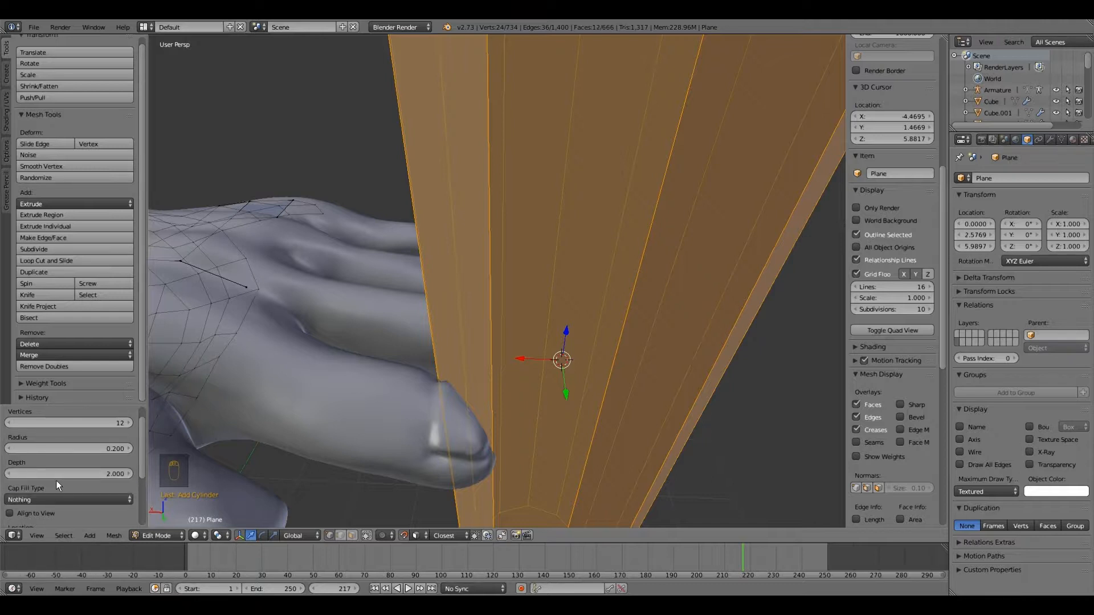
left_click(98, 475)
key("Return")
Set the open cylinder's radius to 0.1 and its depth to 0.1.
left_click(96, 450)
key("BackSpace")
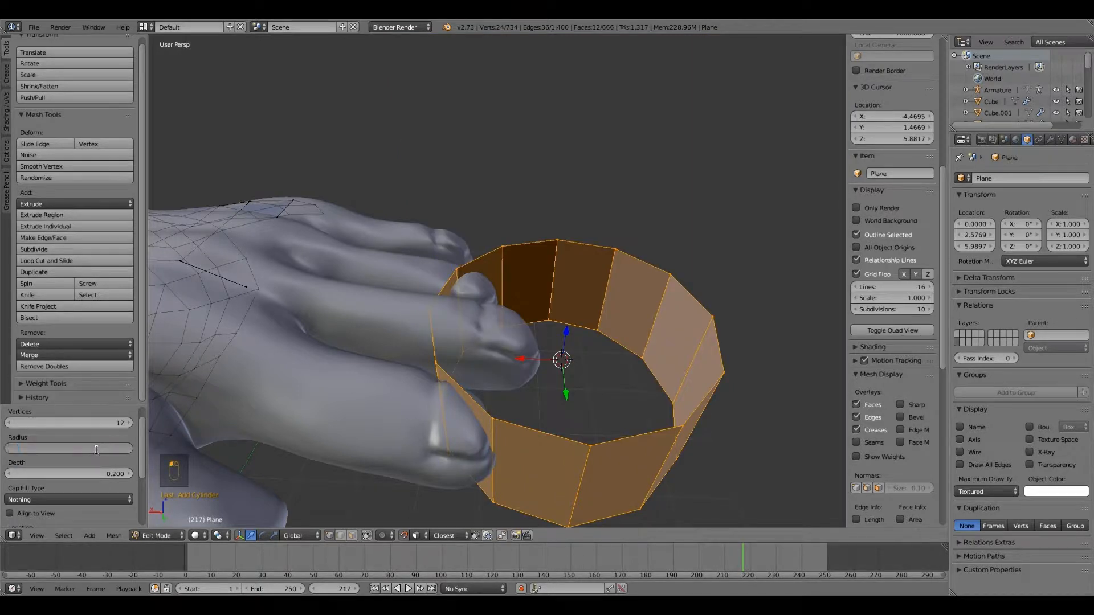
type(".1")
key("Return")
left_click(89, 474)
key("BackSpace")
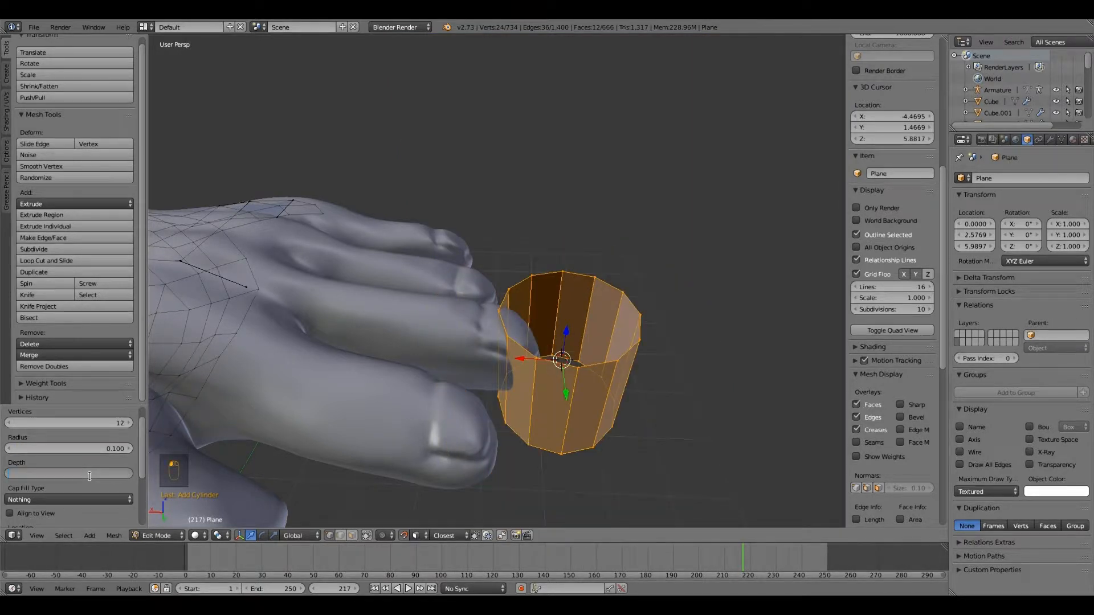
type(".1")
key("Return")
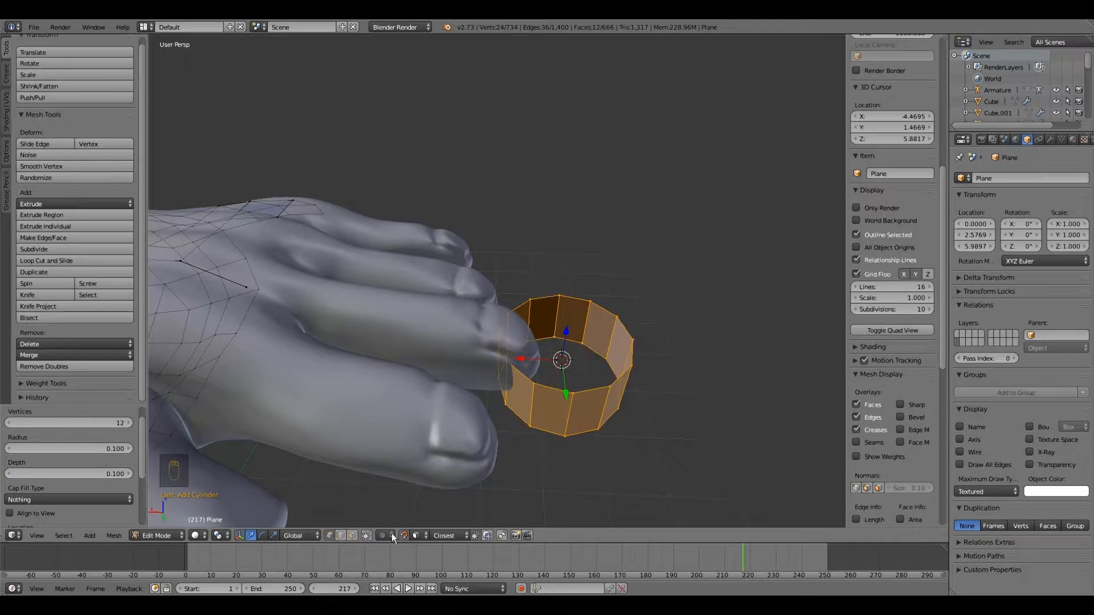
Raise the cylinder about 0.096 along Z and rotate it about -83° around the Y axis.
middle_click_drag(460, 444, 543, 334)
left_click_drag(558, 327, 559, 272)
left_click(263, 535)
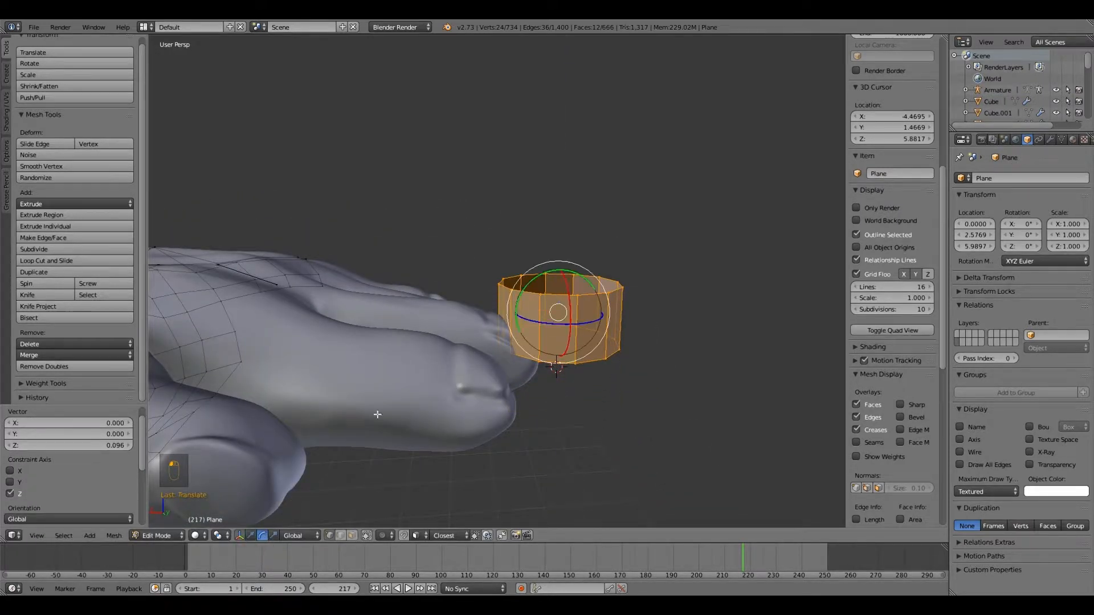
key("r")
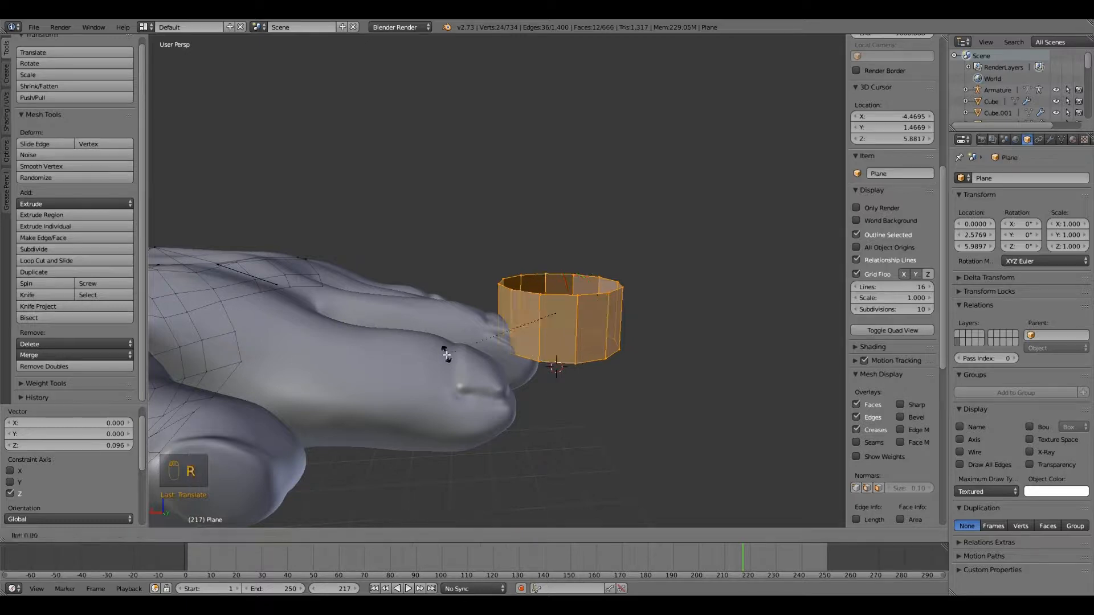
key("y")
left_click(539, 262)
middle_click_drag(538, 262, 520, 304)
middle_click_drag(512, 351, 418, 426)
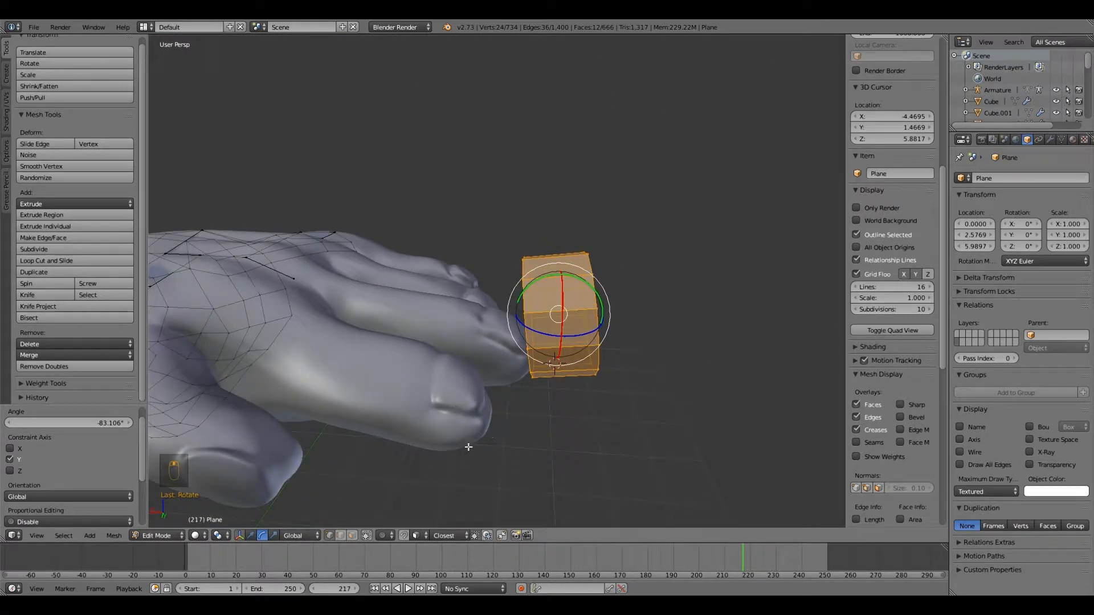
Move the cylinder back against the middle fingertip and tilt it about -14° around the Y axis.
key("g")
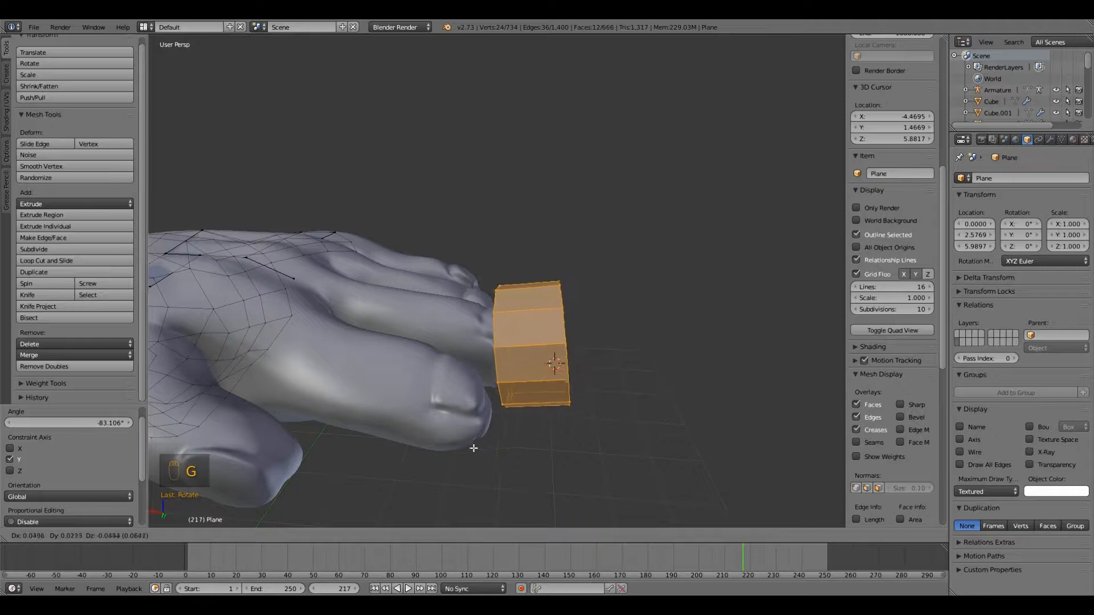
left_click(462, 437)
middle_click_drag(462, 437, 459, 377)
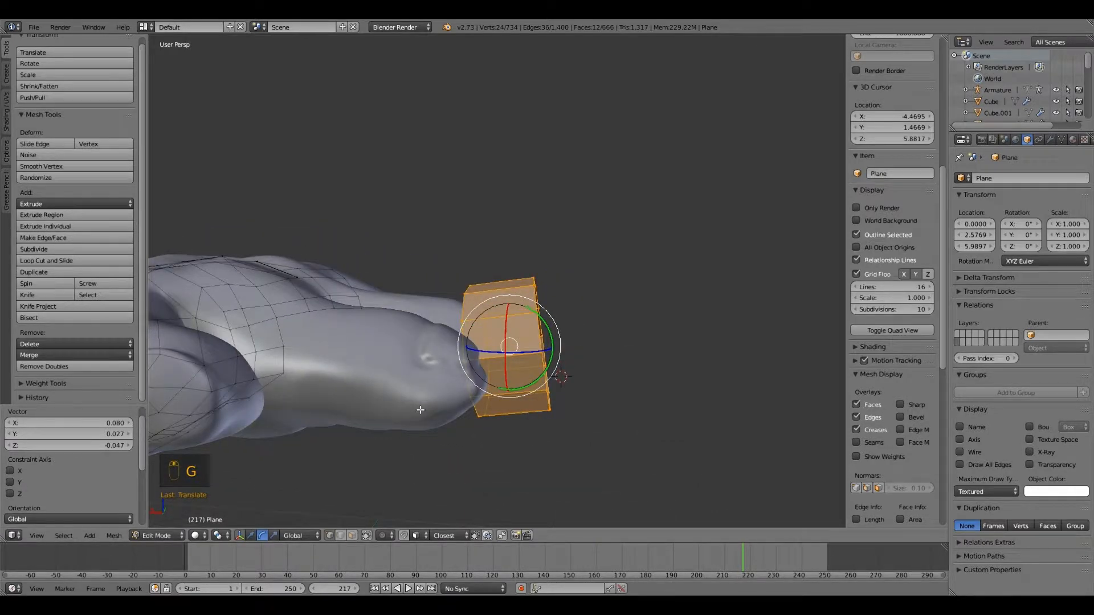
key("r")
key("y")
left_click(408, 393)
middle_click_drag(408, 393, 423, 436)
Scale the cylinder down to about 0.571 to match the finger's width and turn off the transform manipulator.
key("s")
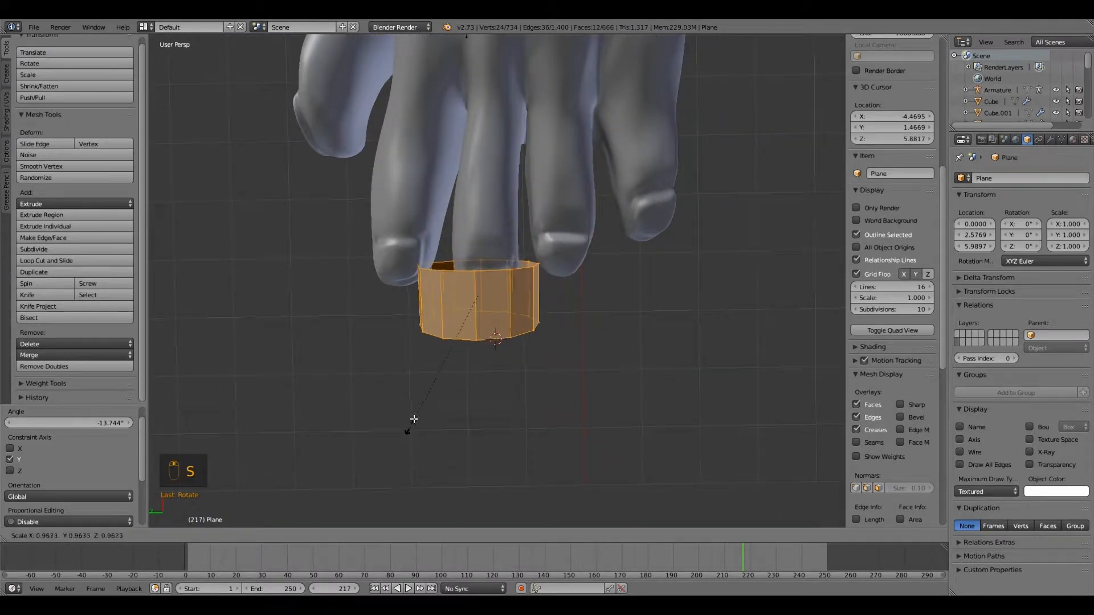
left_click(437, 377)
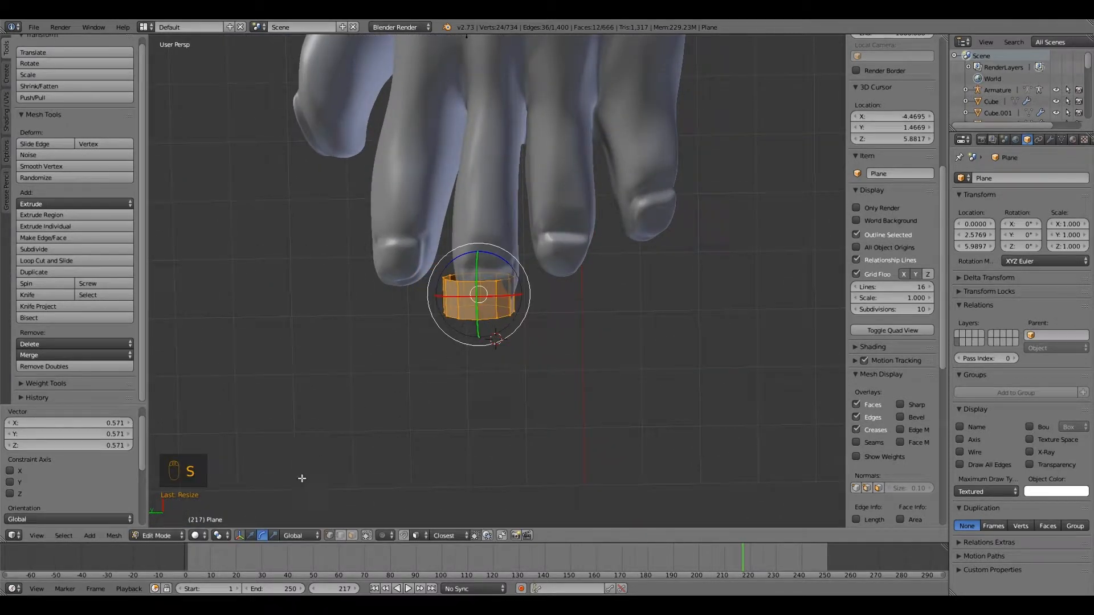
left_click(243, 535)
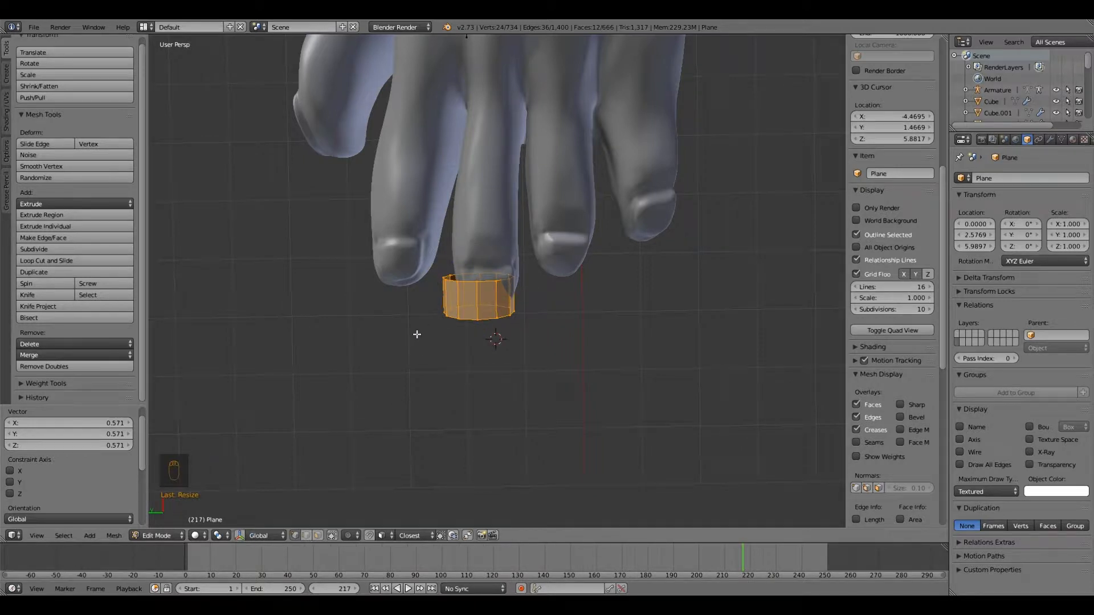
Align the cylinder with the middle fingertip by moving it along X, Y and about -0.022 along Z.
key("g")
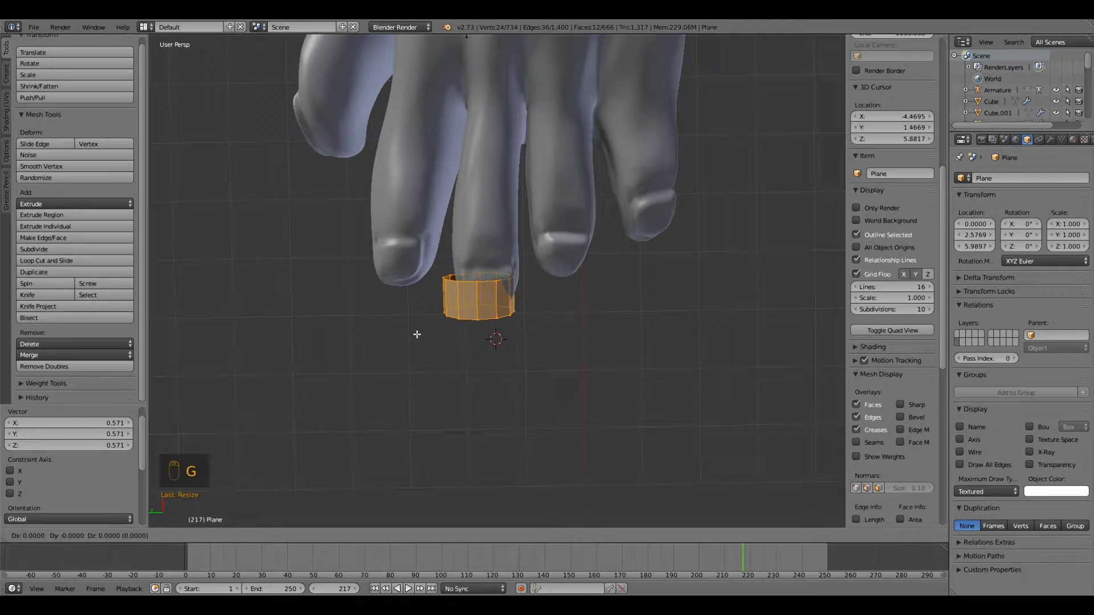
key("x")
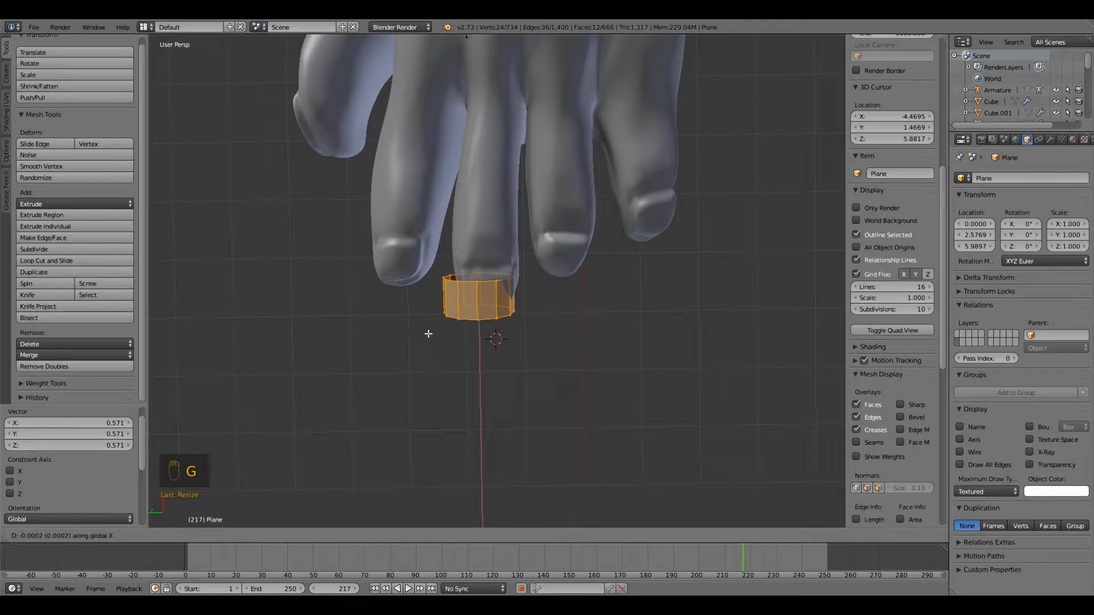
left_click(429, 332)
key("g")
key("y")
left_click(414, 338)
middle_click_drag(434, 344, 568, 203)
key("g")
key("z")
left_click(527, 318)
Scale the cylinder up by about 1.192 around the middle fingertip.
middle_click_drag(527, 318, 471, 465)
key("s")
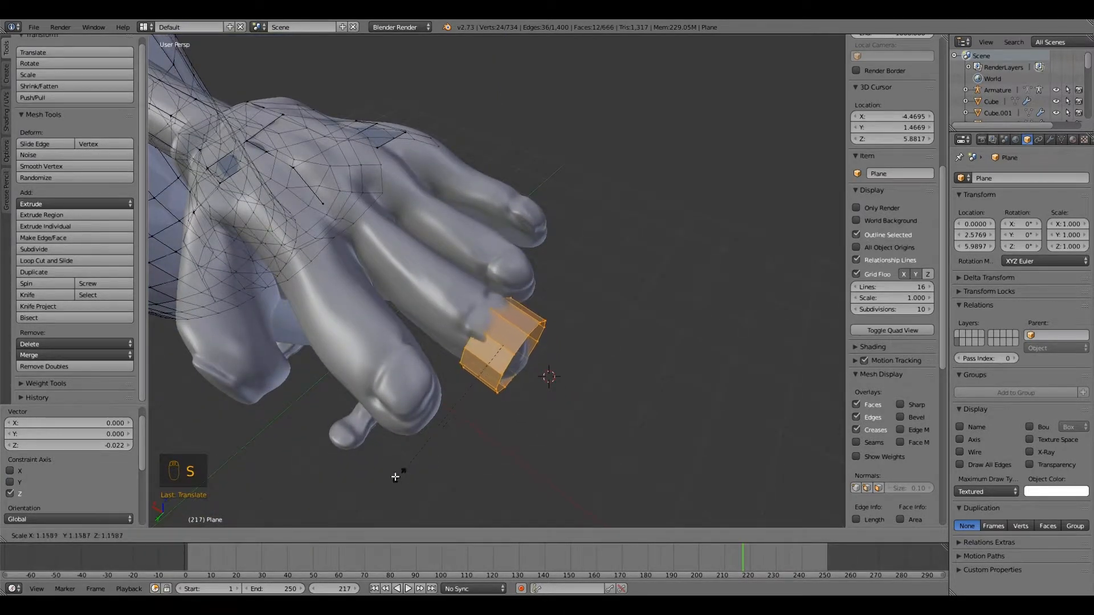
left_click(433, 465)
middle_click_drag(467, 442, 490, 394)
Box-select the middle finger's cylinder, duplicate it and move the copy about -0.042 in X, -0.208 in Y and 0.026 in Z toward the ring finger.
right_click(487, 326)
mouse_move(487, 327)
middle_mouse_down()
mouse_move(485, 337)
mouse_move(492, 306)
middle_mouse_up()
middle_click_drag(397, 334, 426, 357)
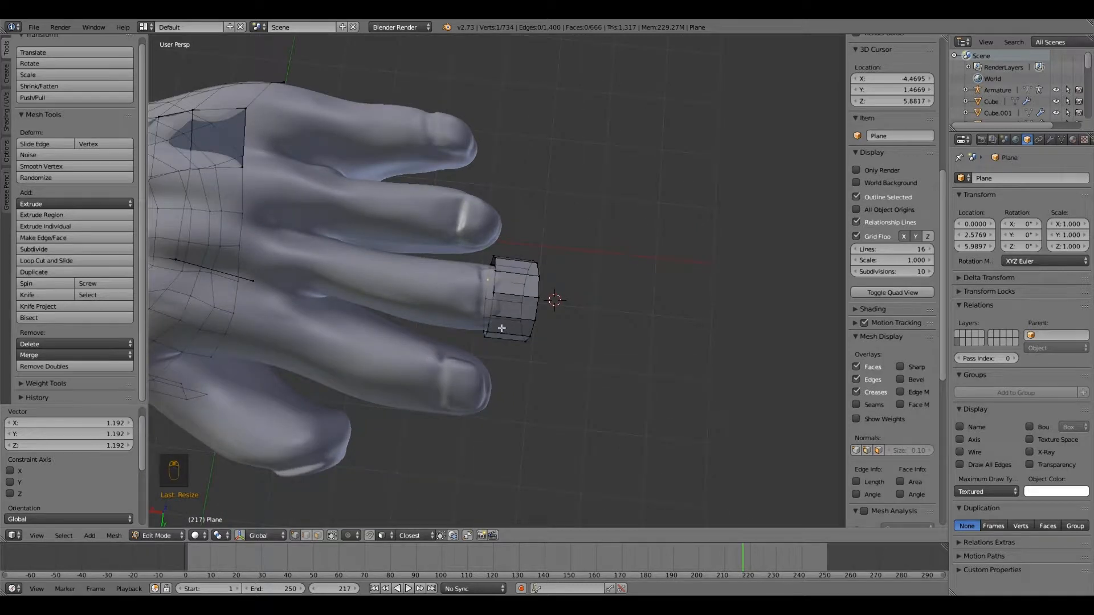
key("b")
left_click_drag(487, 248, 564, 374)
key("b")
left_click_drag(488, 264, 540, 361)
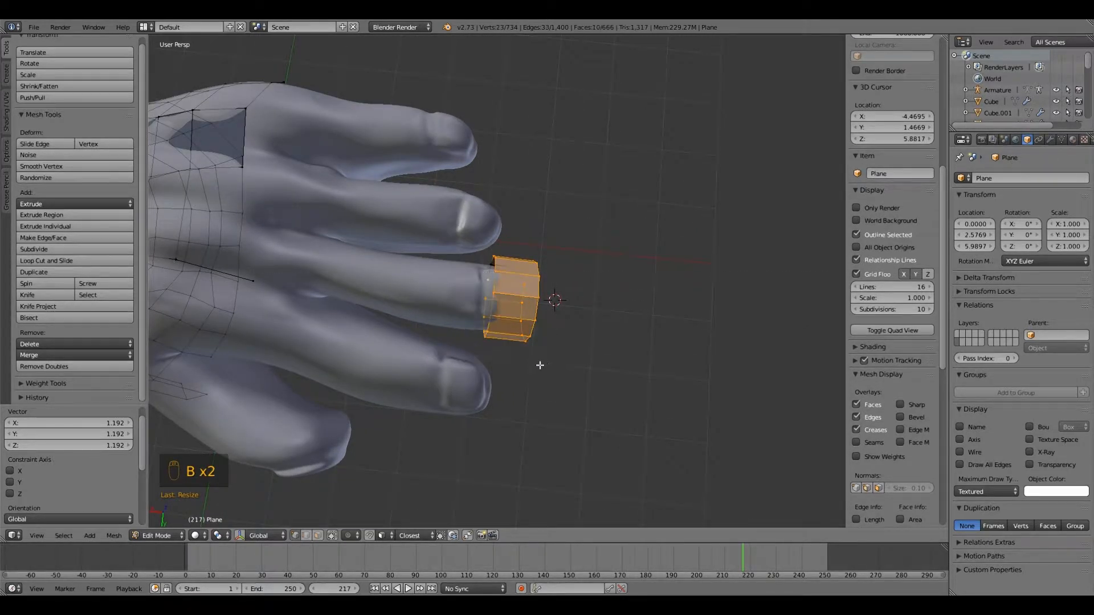
middle_click_drag(540, 361, 539, 371)
key("shift+d")
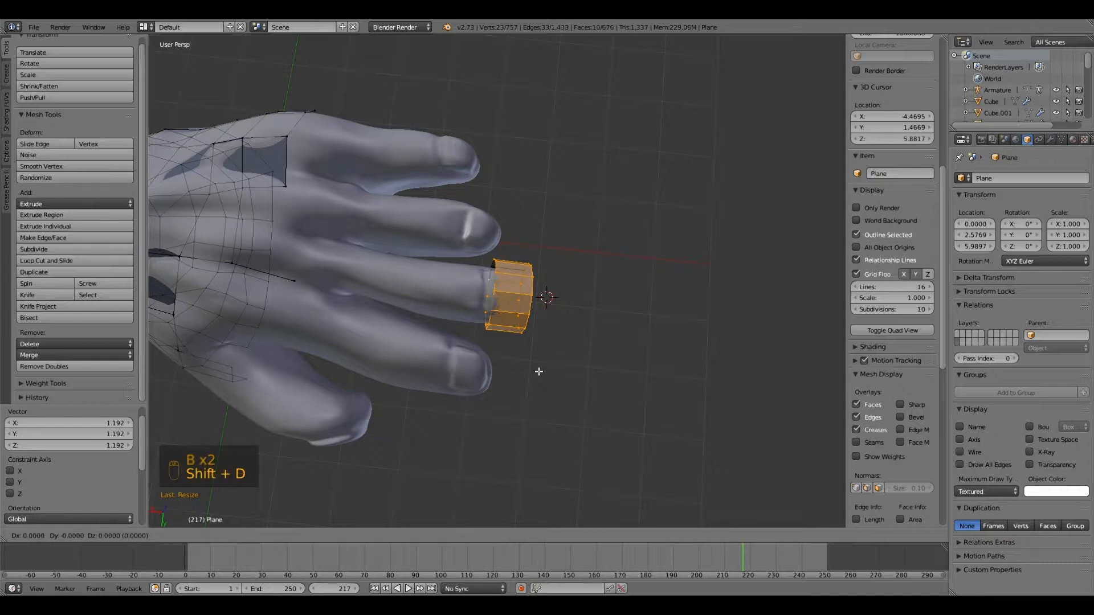
right_click(539, 371)
key("g")
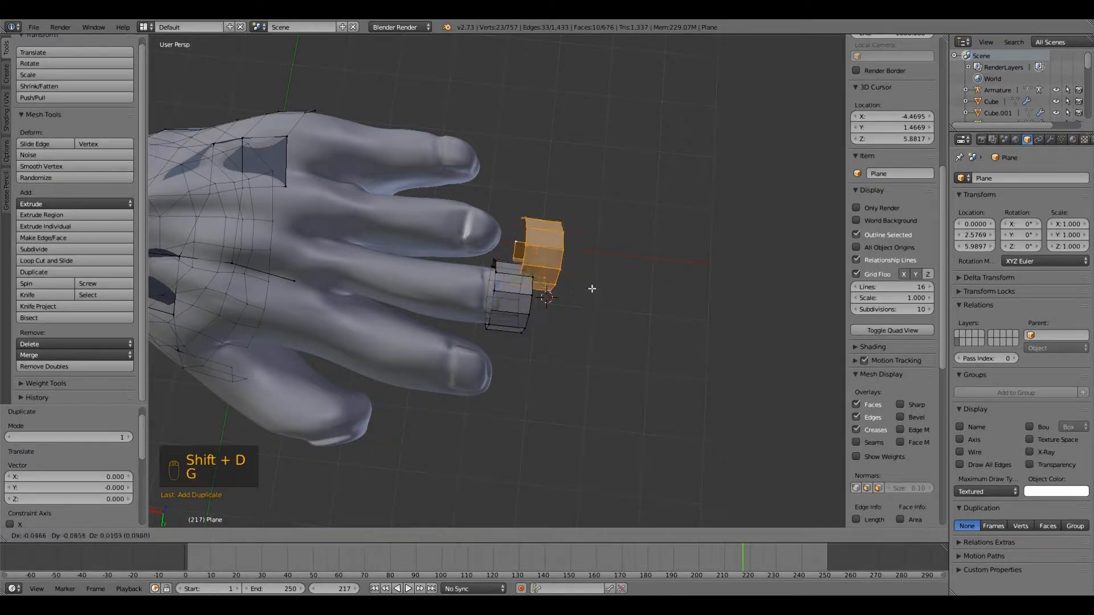
left_click(579, 261)
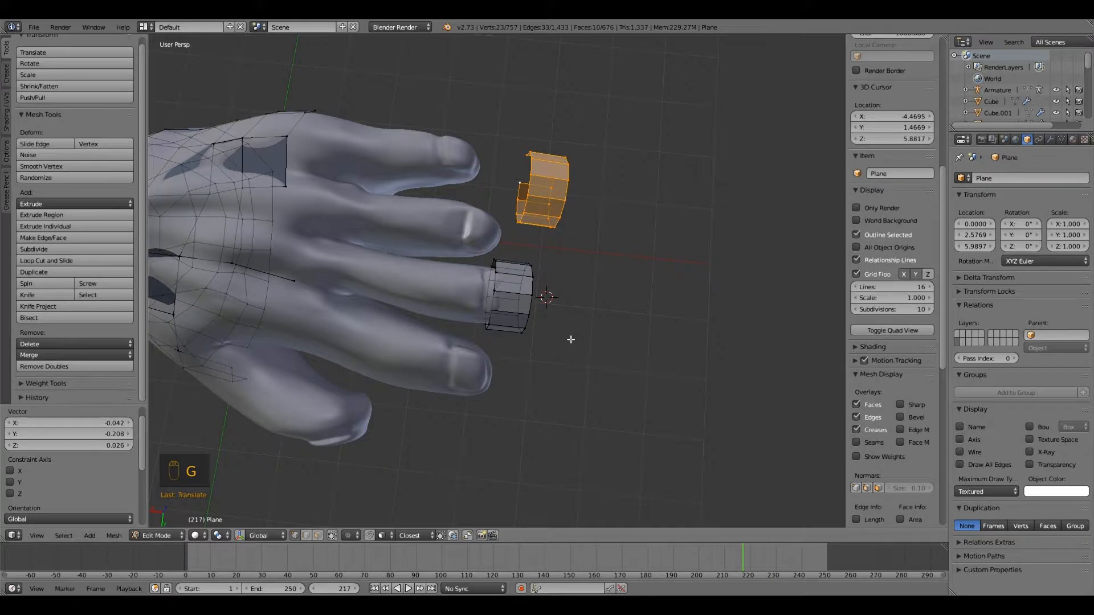
Undo the ring finger copy and its move, box-select the whole middle finger cylinder and duplicate it in place.
key("ctrl+z")
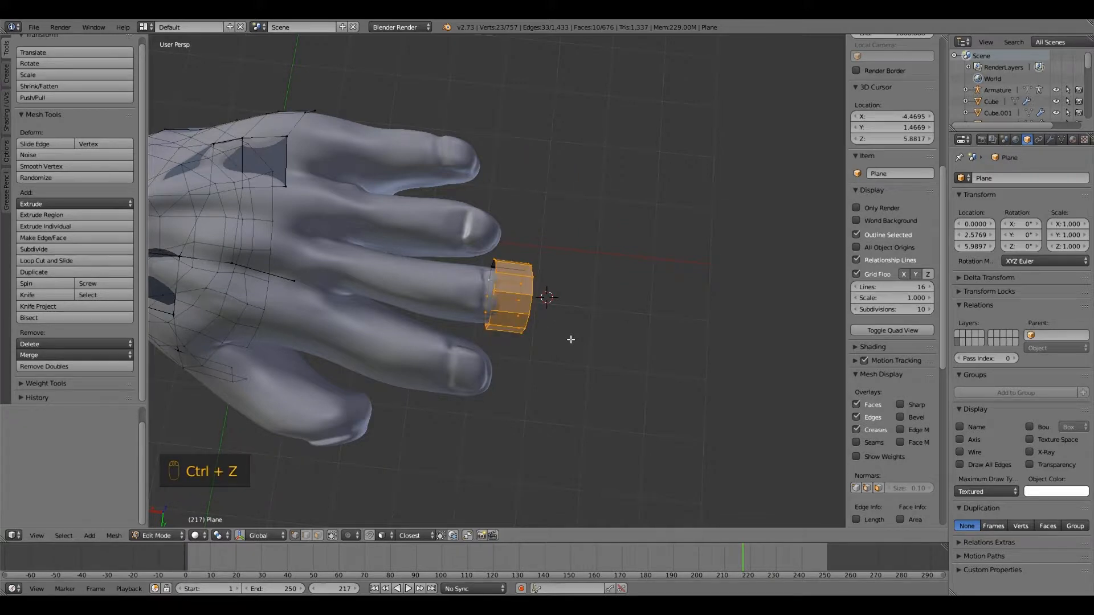
key("ctrl+z")
middle_click_drag(477, 245, 497, 257)
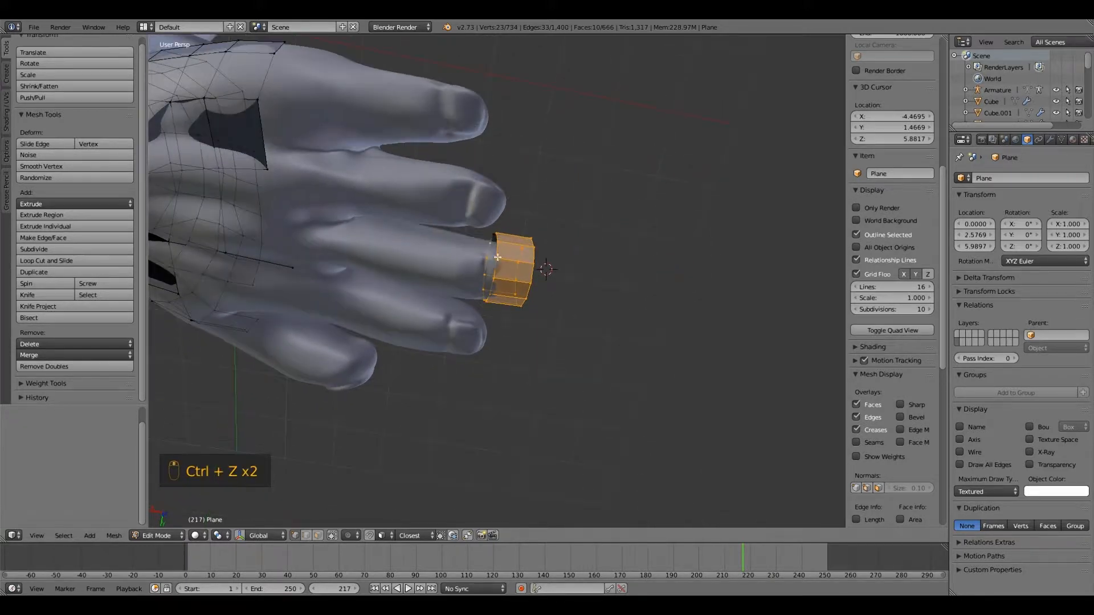
key("b")
left_click_drag(460, 182, 586, 357)
middle_click_drag(586, 358, 554, 281)
key("shift+d")
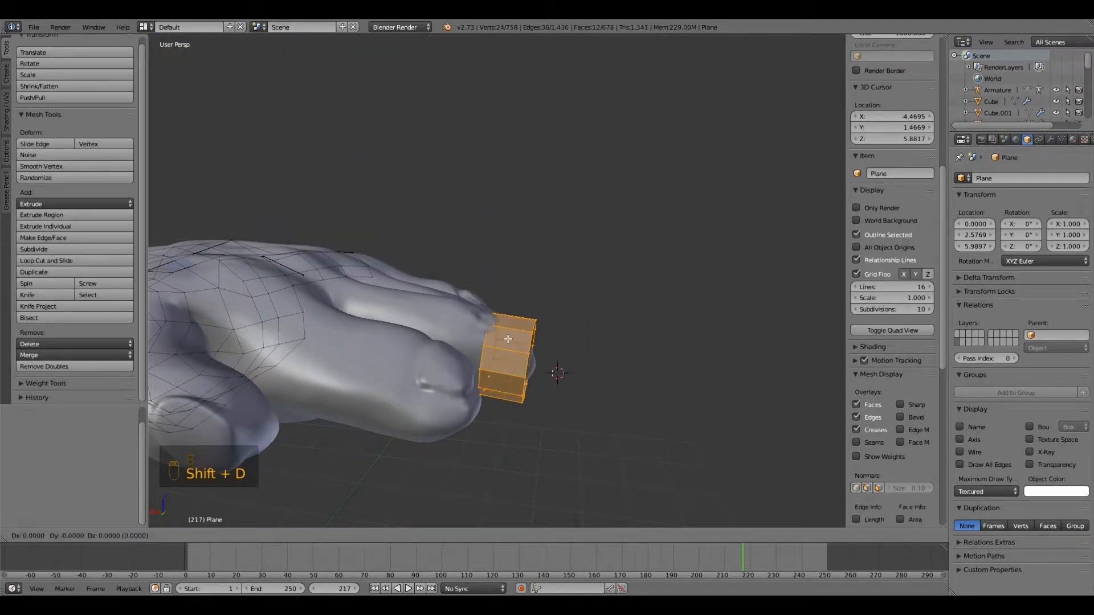
middle_click_drag(466, 341, 518, 340)
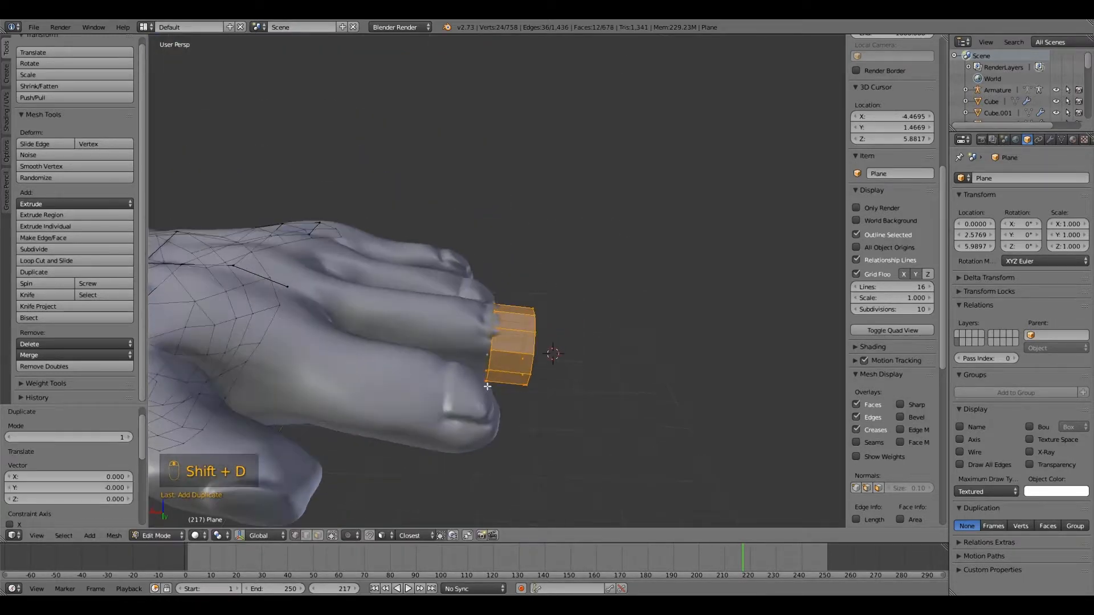
Move the duplicate away from the middle fingertip, the last move about -0.111 in X, -0.126 in Y and 0.033 in Z.
key("g")
left_click(523, 254)
middle_click_drag(523, 254, 508, 421)
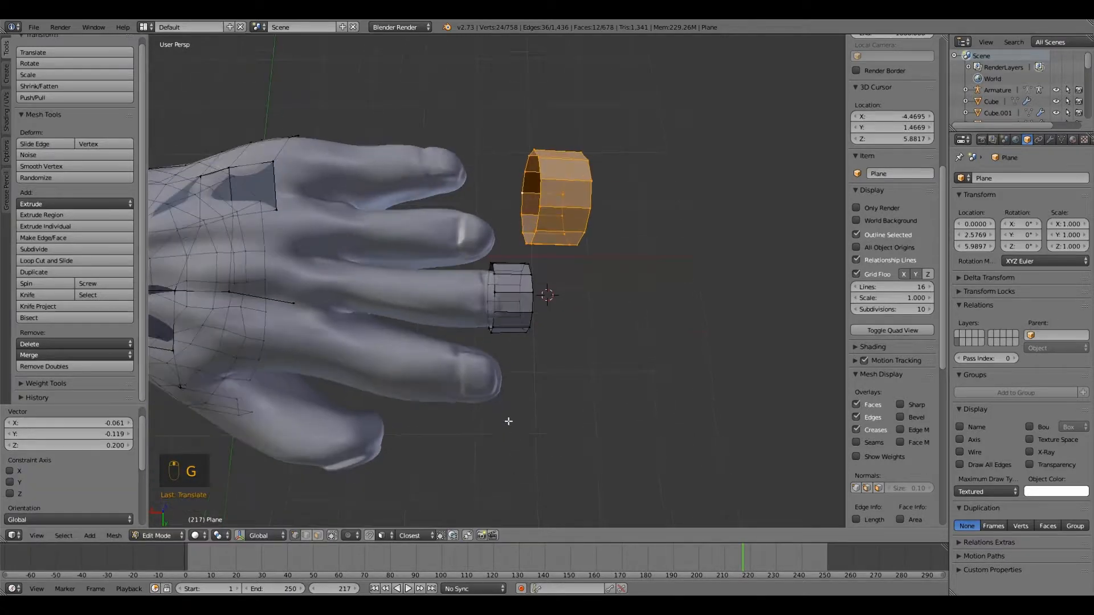
middle_click_drag(503, 375, 443, 323)
key("g")
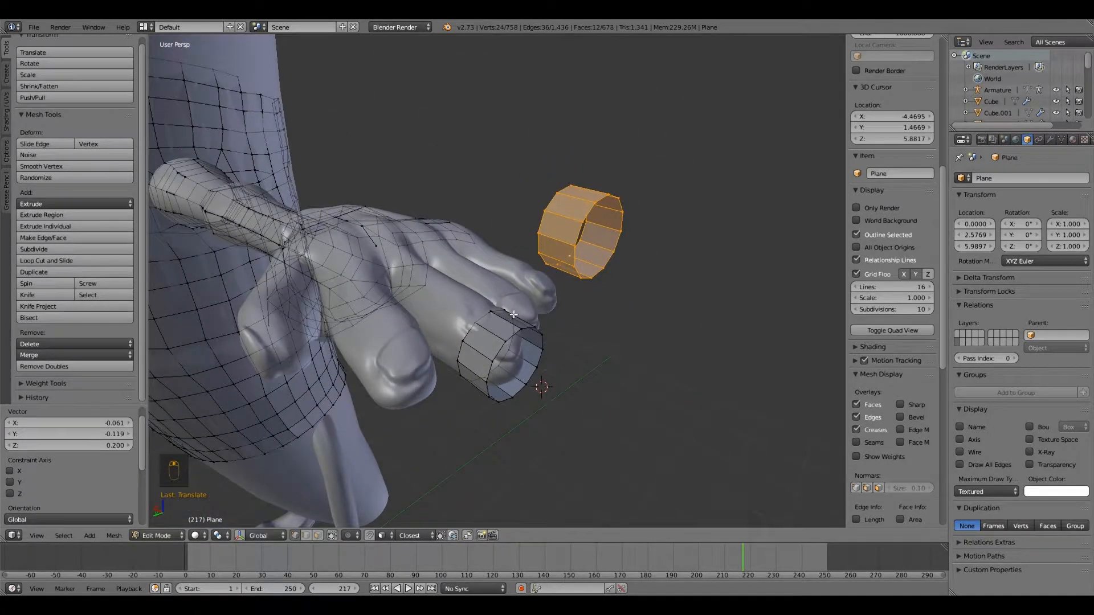
left_click(607, 300)
middle_click_drag(502, 337, 511, 361)
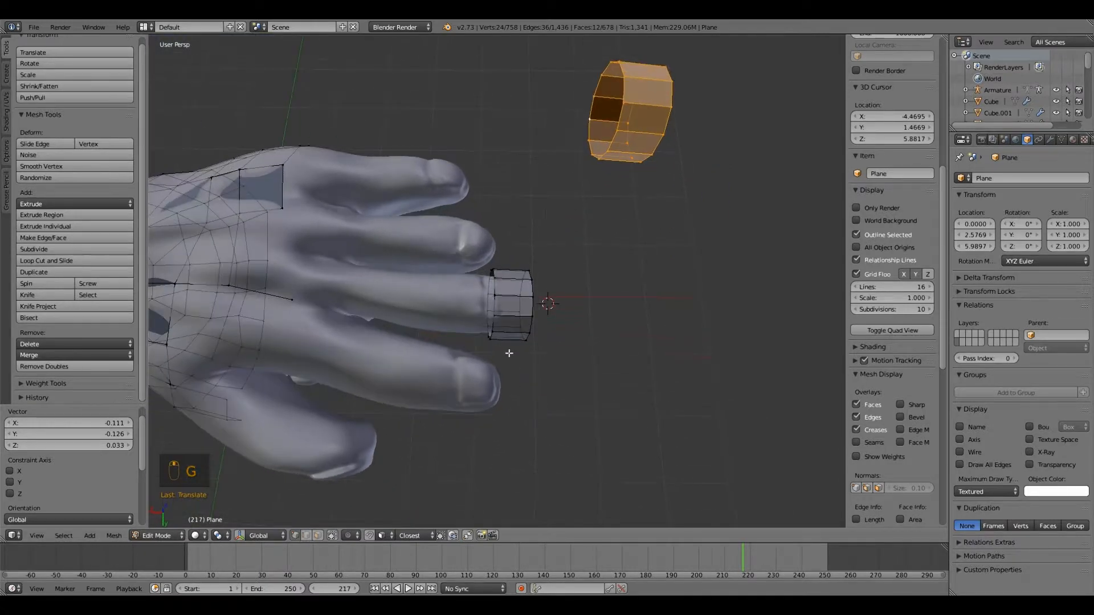
Box-select the original middle finger cylinder and move it about 0.061 in X, 0.003 in Y and 0.002 in Z, back from the fingertip.
right_click(502, 298)
middle_click_drag(502, 297, 482, 307)
key("b")
left_click_drag(469, 236, 586, 386)
middle_click_drag(566, 354, 505, 374)
key("g")
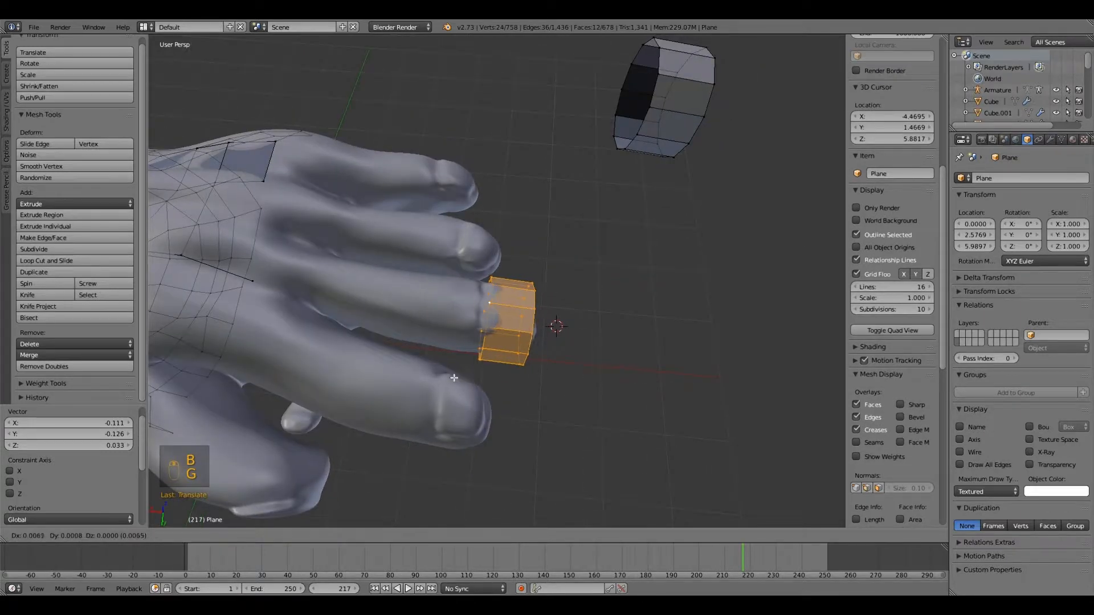
left_click(438, 377)
mouse_move(438, 378)
middle_mouse_down()
mouse_move(437, 310)
mouse_move(438, 381)
middle_mouse_up()
Move the middle finger cylinder about 0.024 along Z to centre it on the finger.
key("g")
key("z")
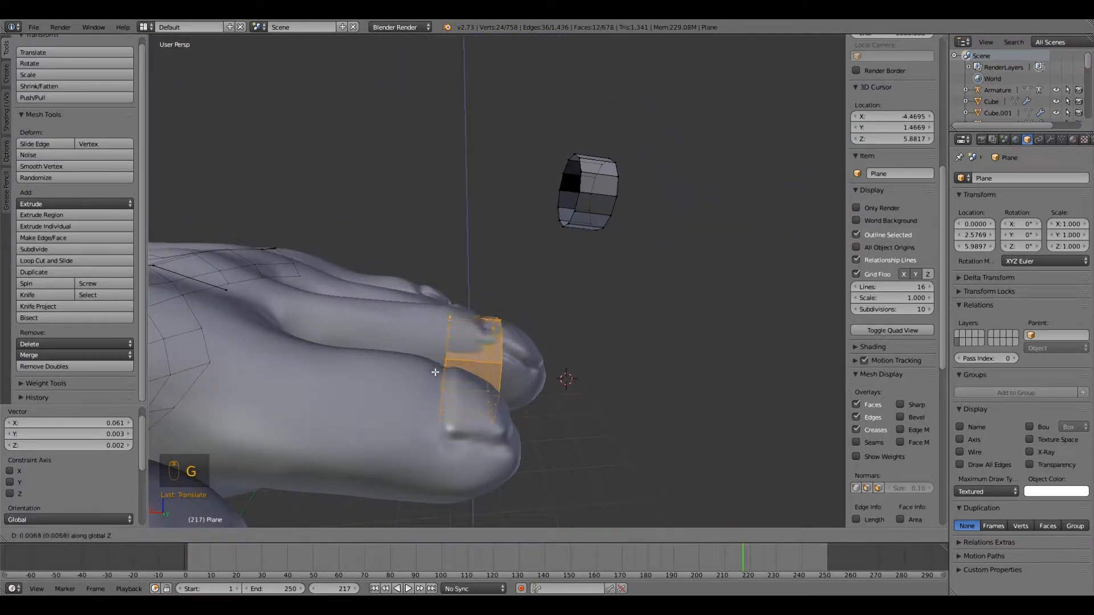
left_click(439, 410)
middle_click_drag(439, 409, 443, 418)
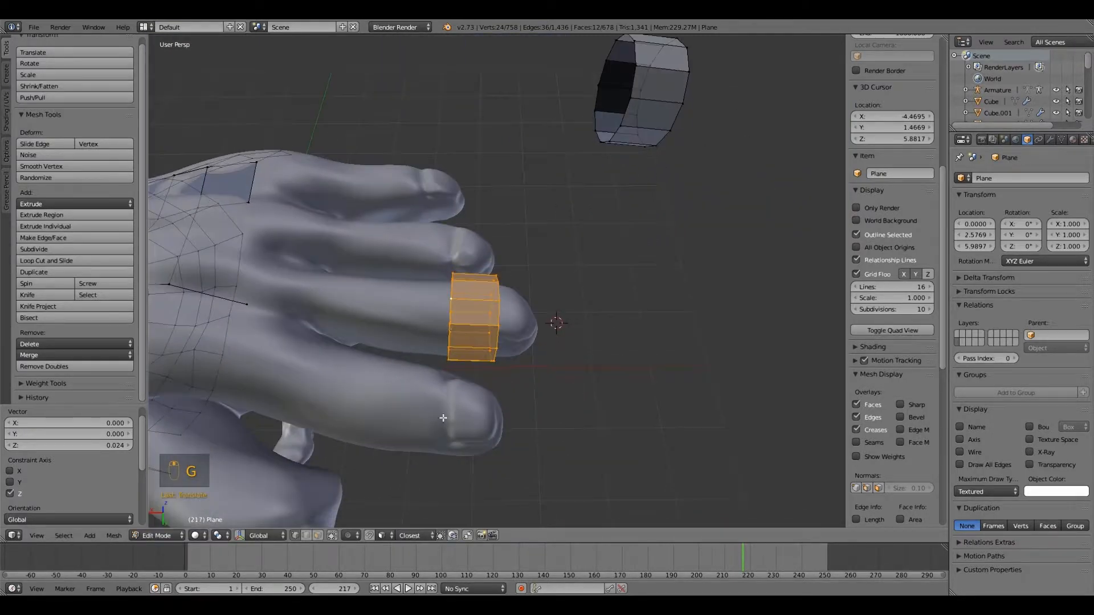
Box-select the cylinder's rear ring and move it about 0.185 in X, -0.016 in Y and 0.003 in Z toward the knuckle.
right_click(453, 299)
middle_click_drag(453, 299, 446, 384)
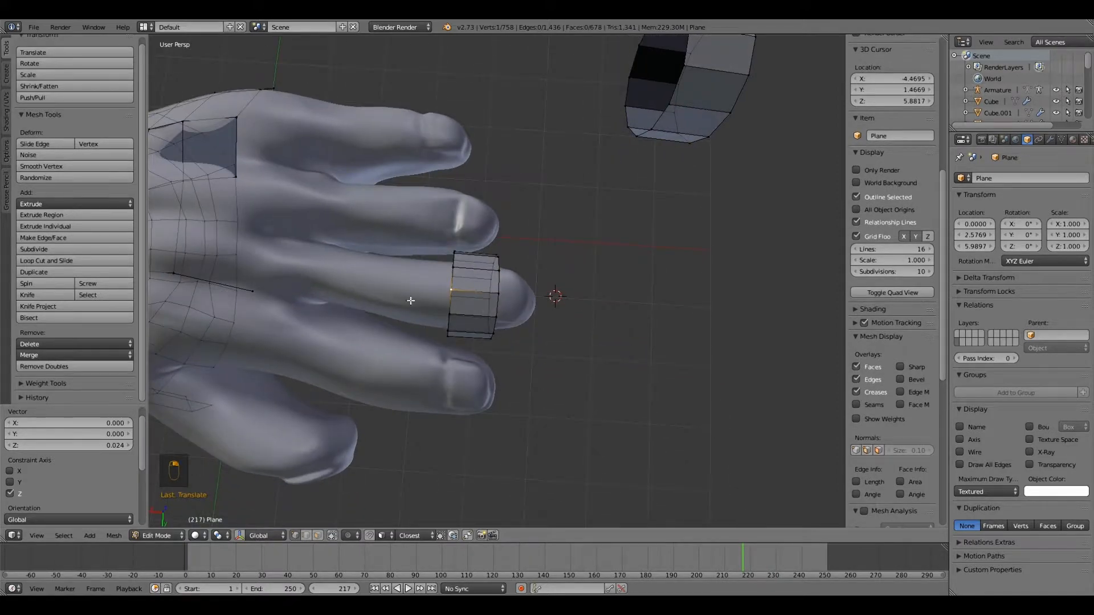
key("b")
left_click_drag(433, 228, 468, 337)
left_click_drag(474, 383, 475, 384)
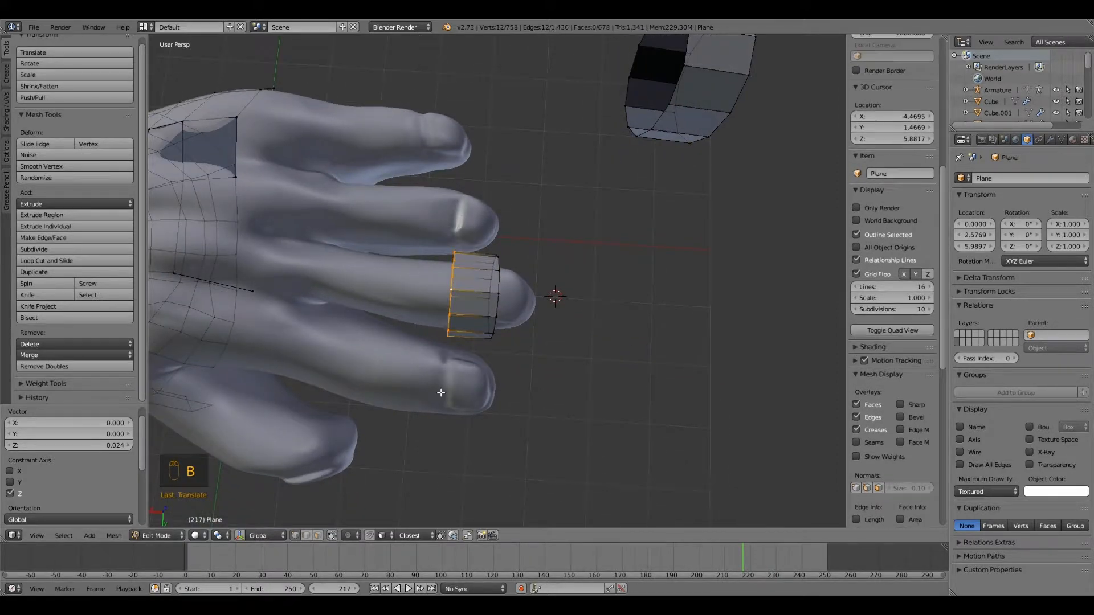
key("g")
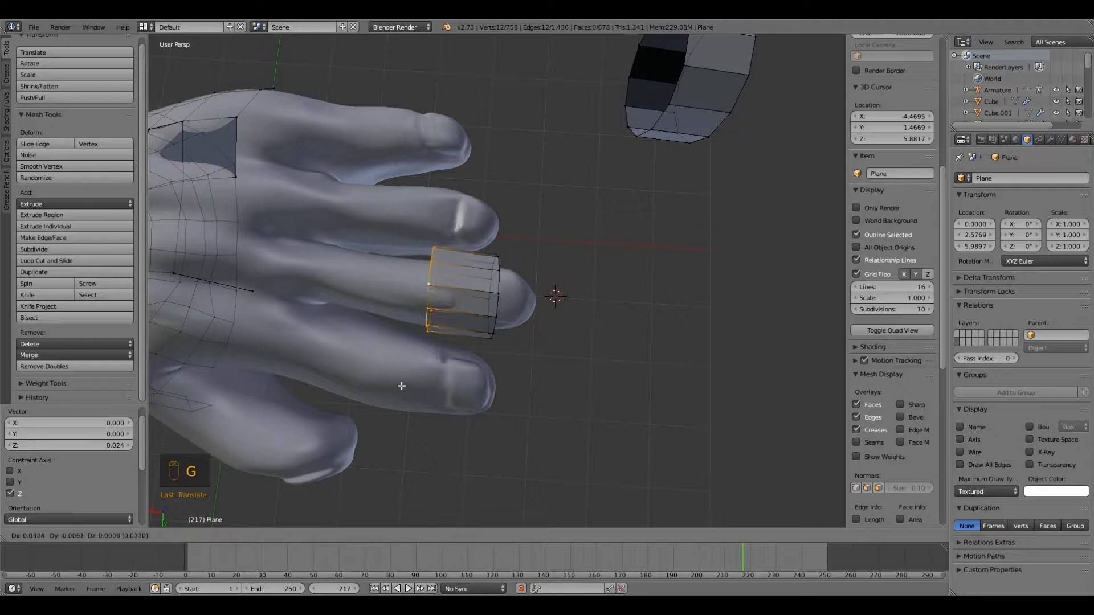
left_click(326, 375)
middle_click_drag(365, 319, 347, 480)
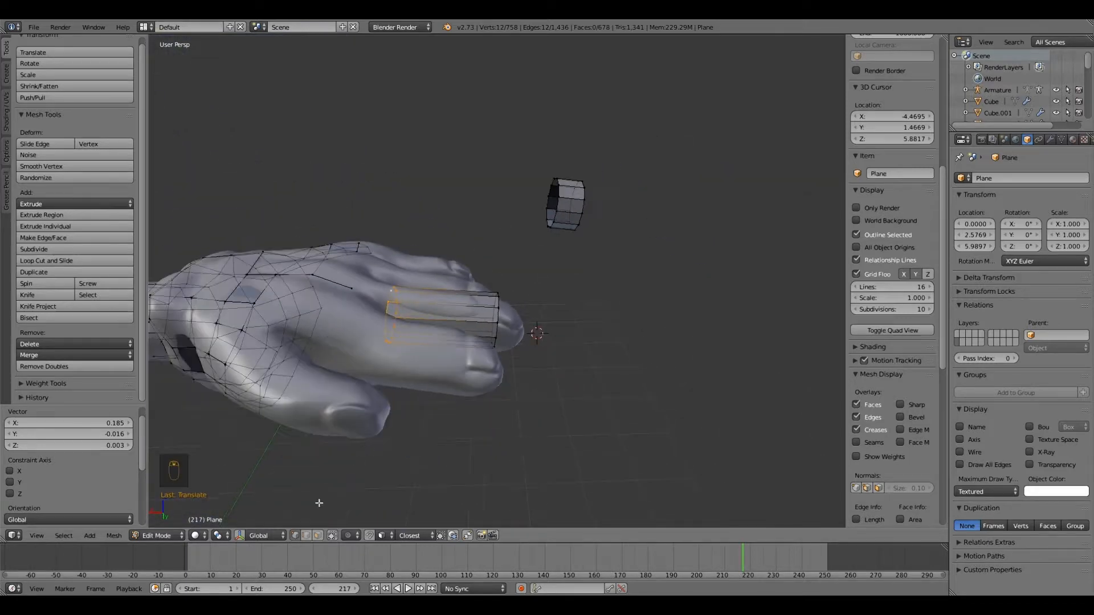
Turn on the transform manipulator and align the rear ring with the finger base, moving it about 0.016 along Z and slightly along X.
left_click(240, 535)
left_click(251, 536)
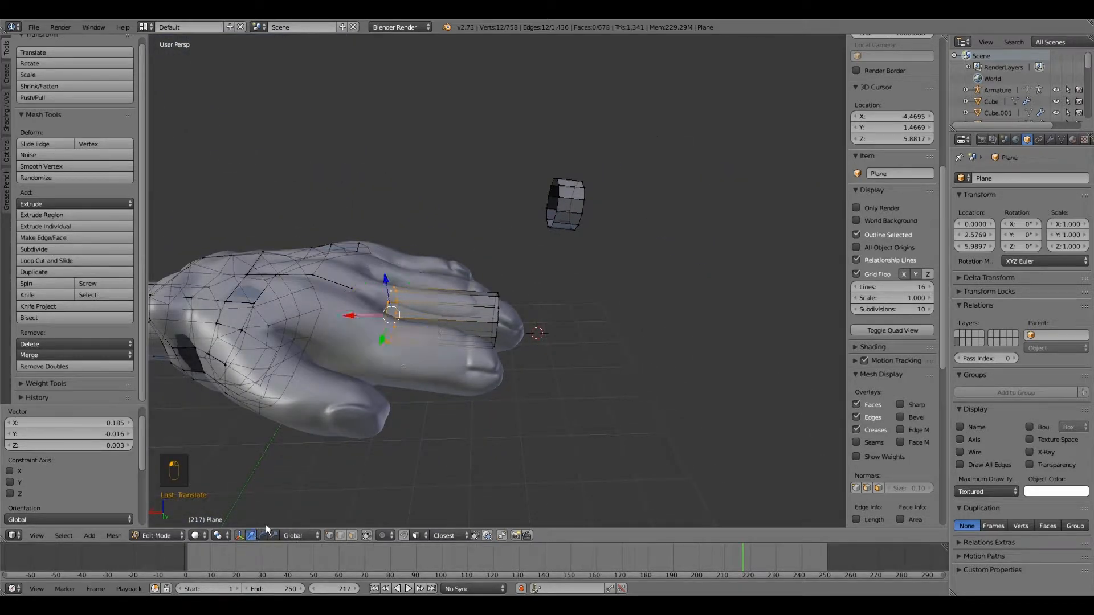
middle_click_drag(379, 397, 379, 348)
left_click_drag(384, 281, 383, 275)
middle_click_drag(384, 274, 401, 445)
scroll(401, 445, "up", 3)
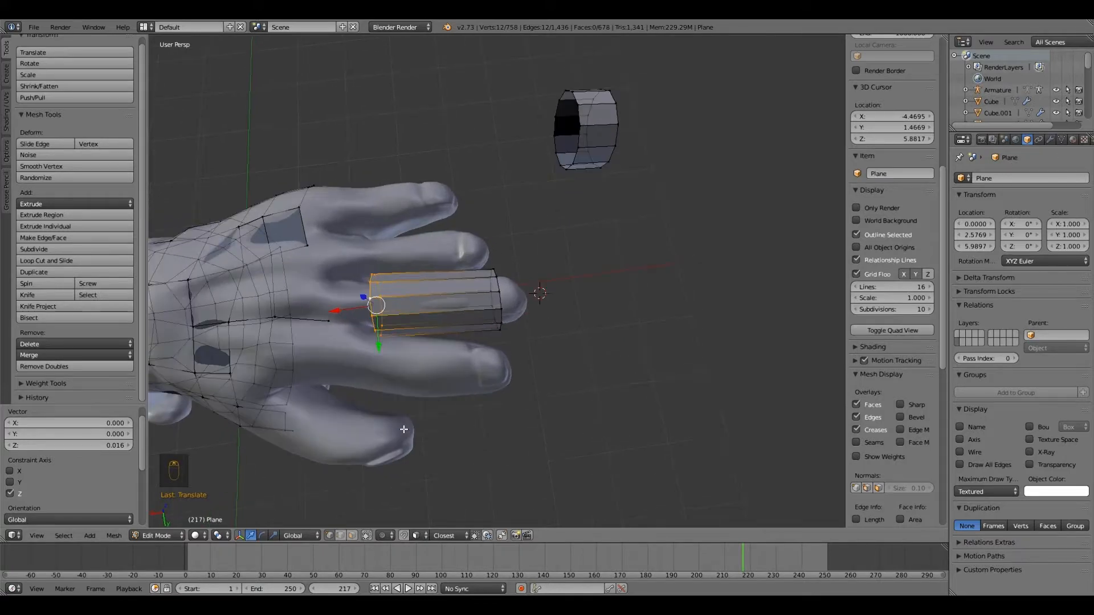
left_click_drag(286, 322, 281, 322)
Box-select the cylinder's front ring and move it about -0.007 along Z to fit the fingertip.
right_click(501, 297)
middle_click_drag(499, 300, 471, 362)
key("b")
left_click_drag(488, 223, 532, 383)
middle_click_drag(501, 349, 498, 312)
left_click_drag(465, 345, 487, 317)
middle_click_drag(439, 336, 350, 412)
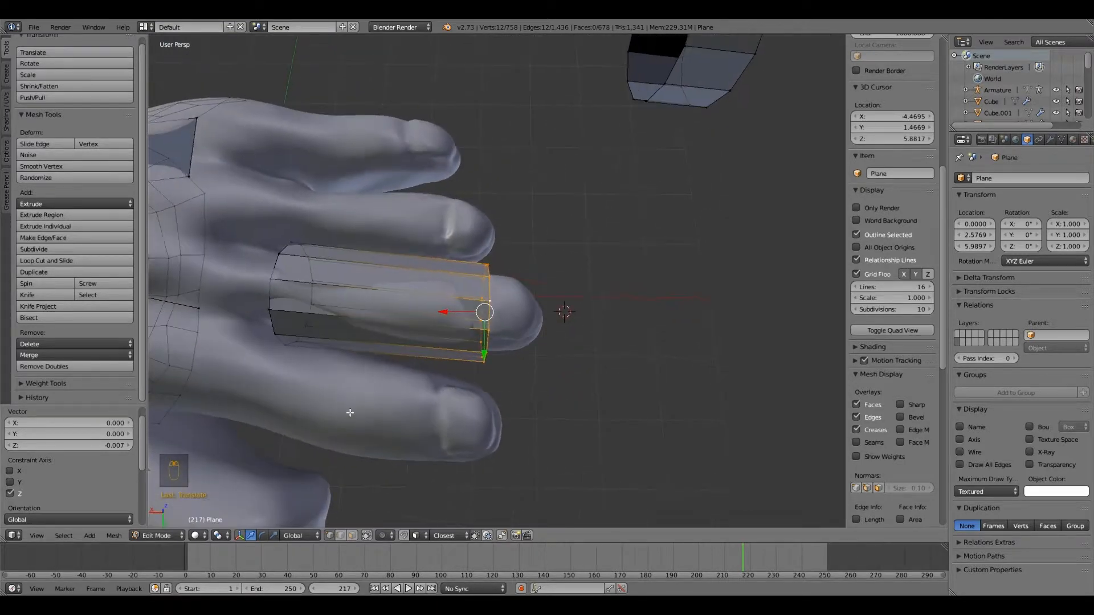
Connect the free end of the hand's knuckle edge to the nearest rear ring vertex with a new edge.
right_click(275, 283)
middle_click_drag(276, 284, 313, 309)
right_click(308, 311, "shift")
middle_click_drag(350, 381, 405, 420)
right_click(397, 420)
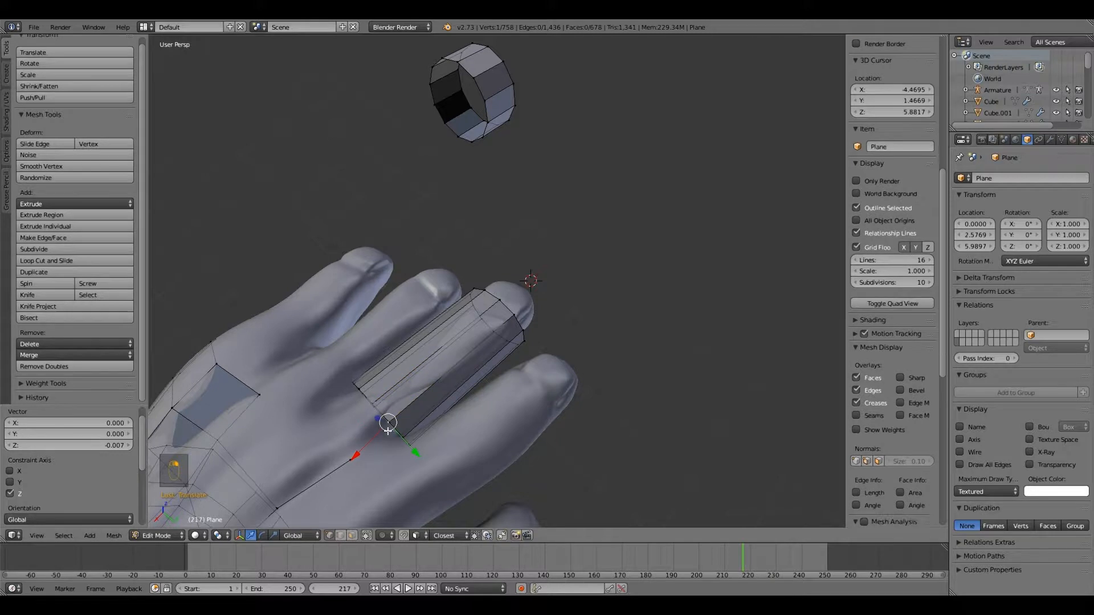
middle_click_drag(334, 444, 309, 374)
right_click(269, 318, "shift")
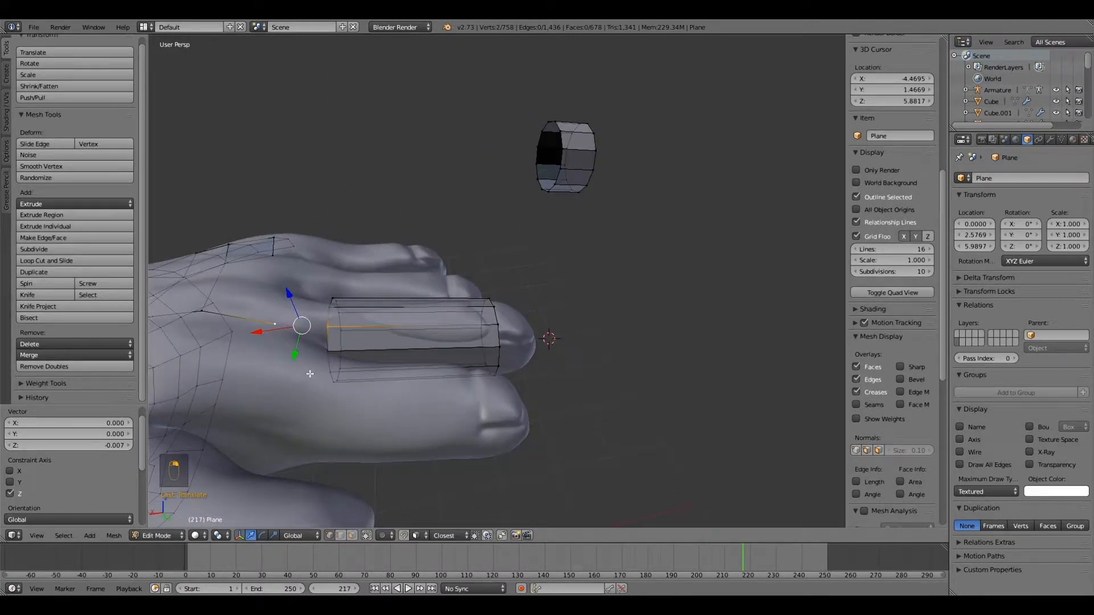
key("f")
left_click(310, 375)
Add one loop cut around the middle of the middle finger cylinder without sliding it.
middle_click_drag(309, 374, 303, 417)
right_click(333, 306)
middle_click_drag(330, 367, 278, 334)
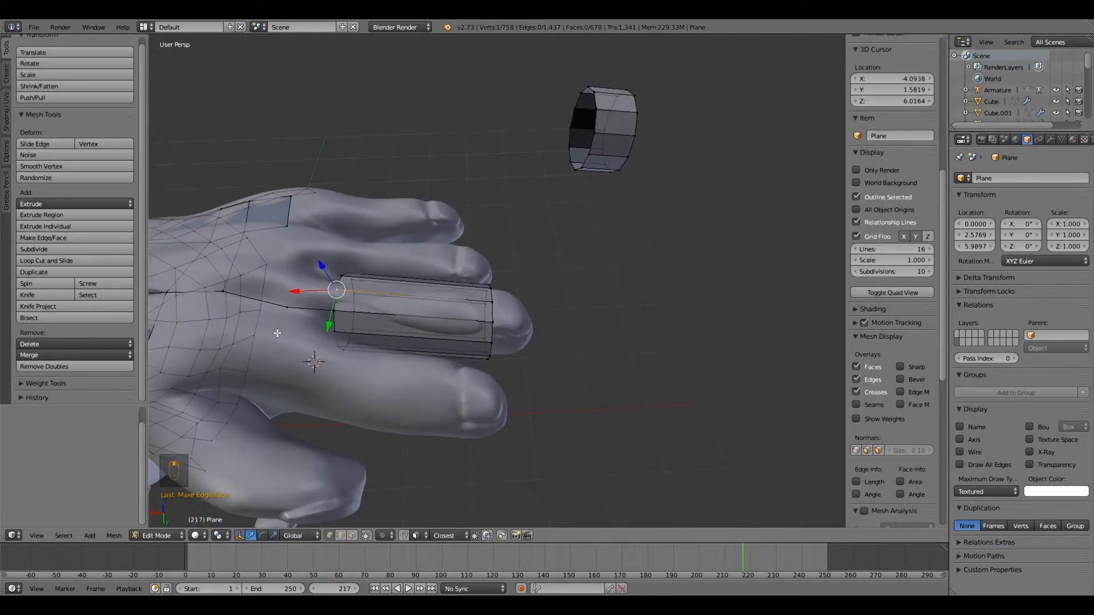
left_click(92, 263)
left_click(389, 308)
right_click(389, 307)
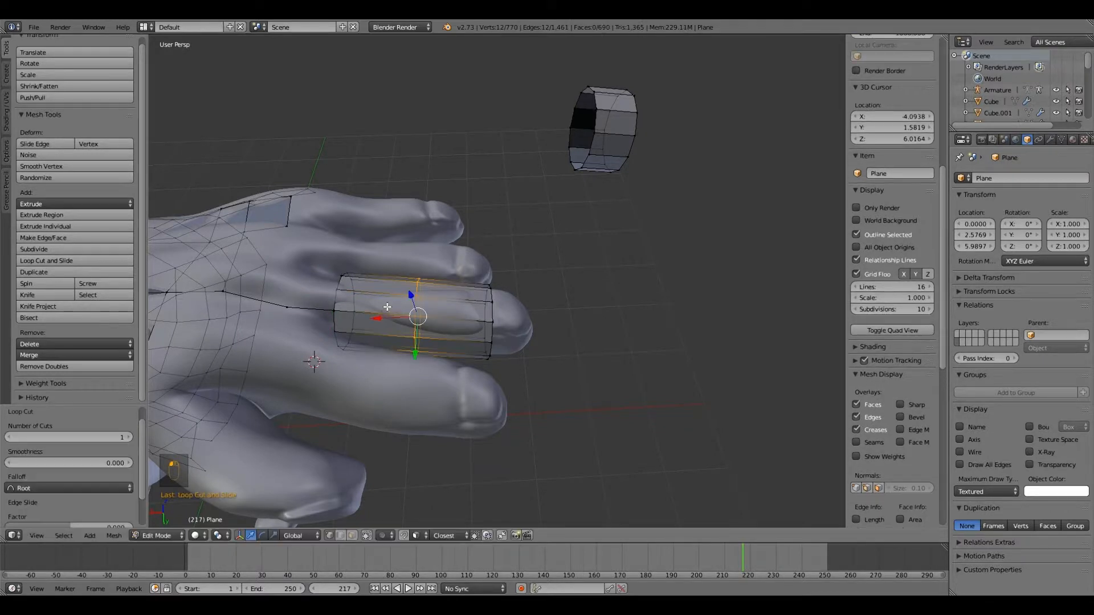
middle_click_drag(385, 367, 383, 402)
Move front ring vertices of the cylinder onto the middle finger's surface.
right_click(341, 301)
middle_click_drag(341, 302, 343, 342)
middle_click_drag(371, 445, 485, 320)
right_click(485, 320)
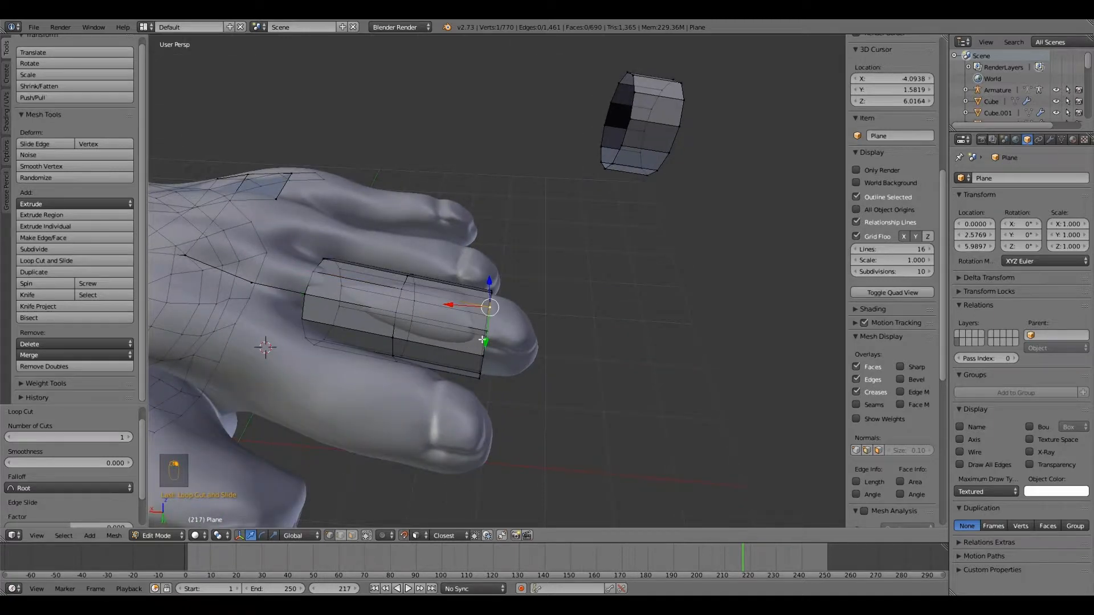
key("g")
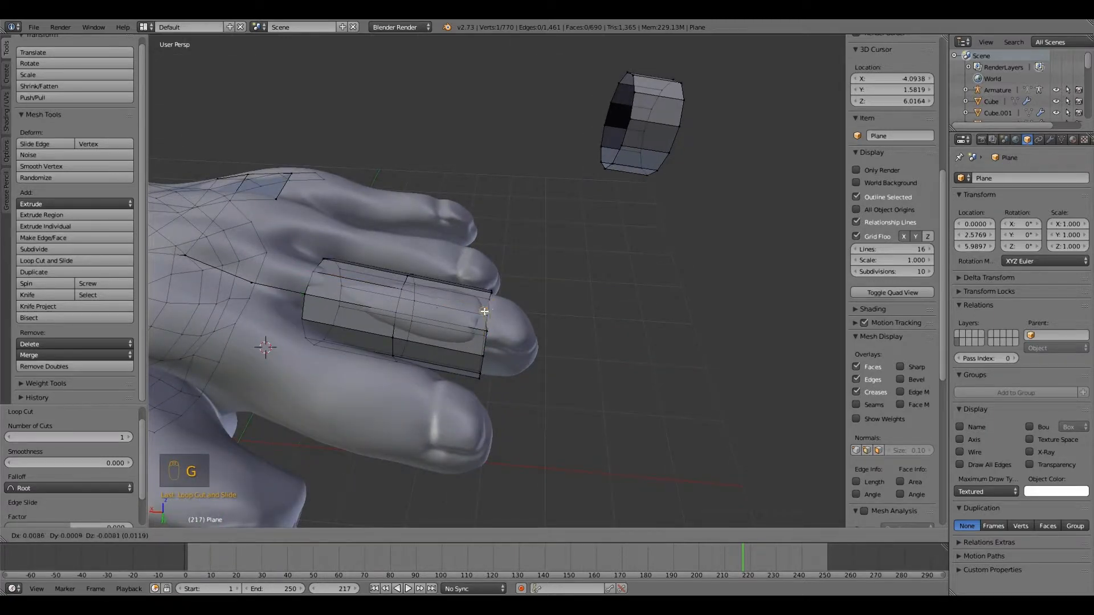
left_click(491, 306)
middle_click_drag(491, 307, 489, 371)
scroll(469, 336, "up", 5)
key("g")
left_click(471, 335)
Box-select the cylinder's front half, smooth its vertices and move them about -0.018 along X.
scroll(489, 371, "down", 5)
key("b")
left_click_drag(369, 256, 525, 439)
left_click(51, 168)
middle_click_drag(429, 352, 378, 426)
left_click_drag(430, 243, 439, 247)
middle_click_drag(440, 249, 461, 197)
Adjust individual cylinder vertices on the middle finger, turn on X-Ray for the mesh and undo the last vertex move.
right_click(424, 315)
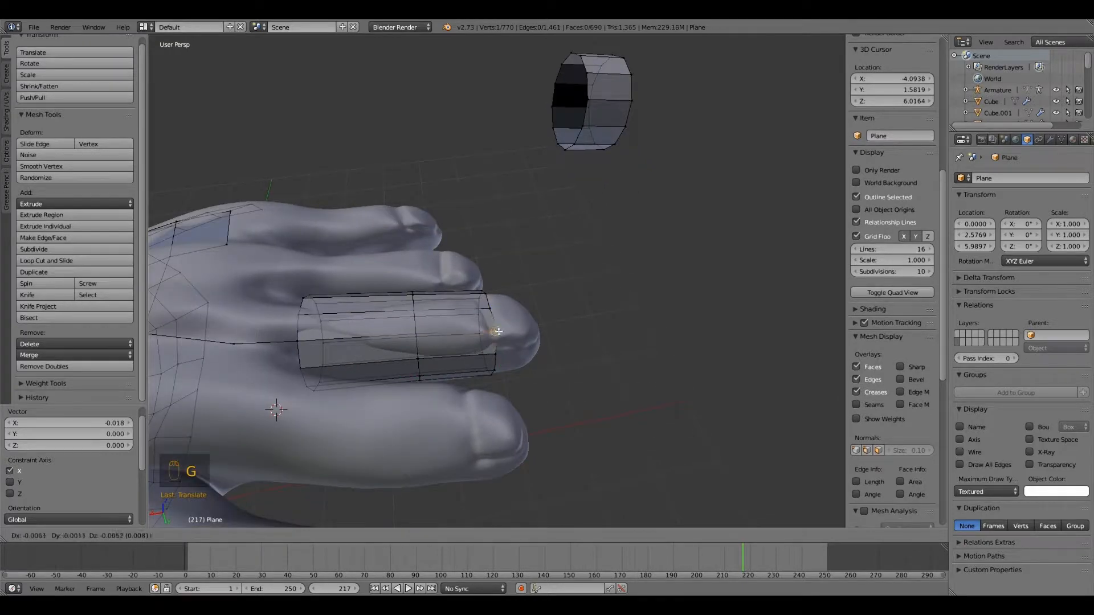
middle_click_drag(300, 341, 368, 539)
key("g")
left_click(1029, 452)
middle_click_drag(604, 354, 284, 397)
key("g")
key("ctrl+z")
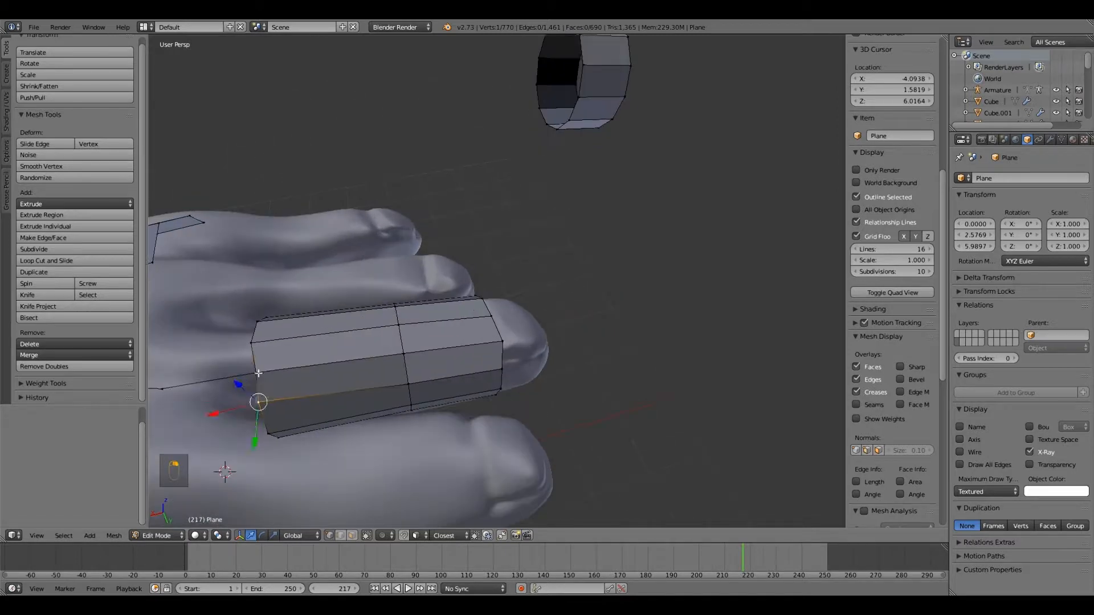
Merge the neighbouring side vertices of the rear ring and reposition the vertex below them.
key("alt+m")
left_click(284, 397)
left_click(237, 403)
key("g")
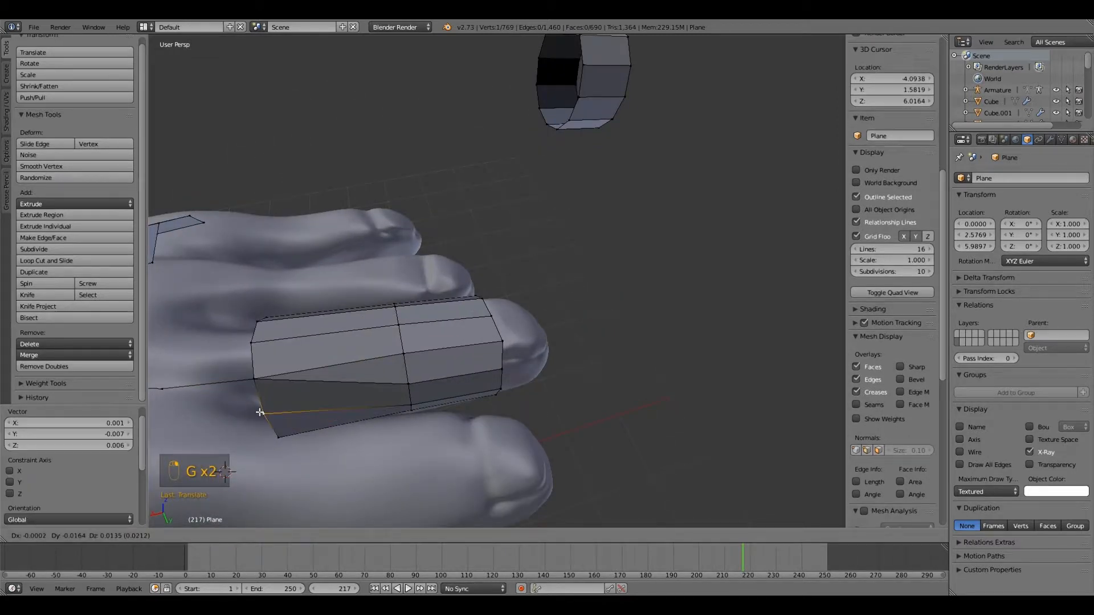
middle_click_drag(414, 425, 384, 396)
Merge the neighbouring side vertices of the middle ring and of the front ring at their centers, and nudge the front one.
right_click(399, 364)
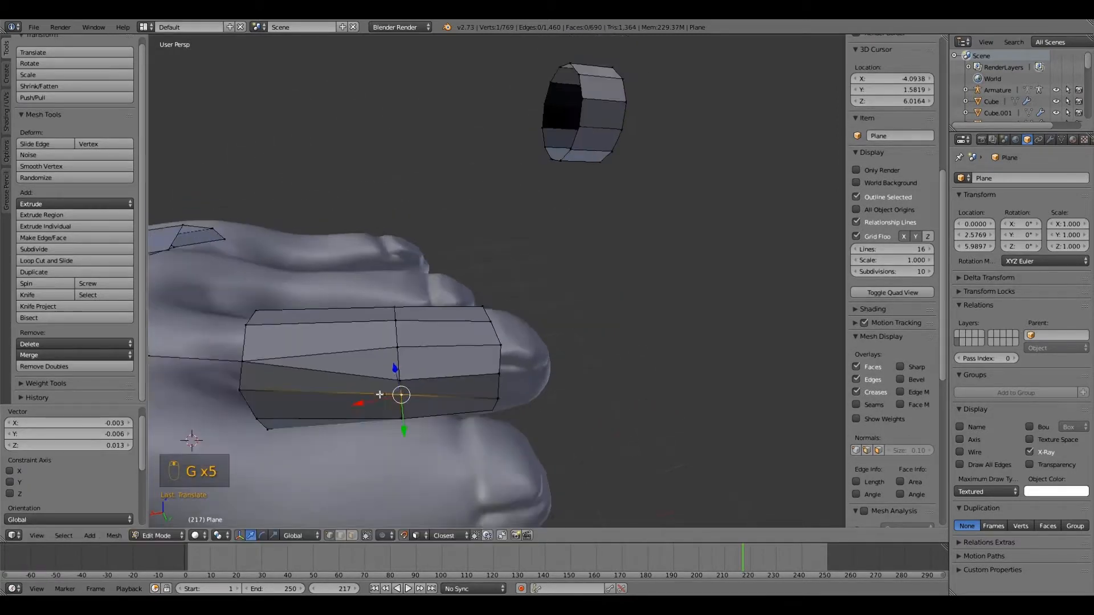
right_click(397, 349, "shift")
key("alt+m")
left_click(397, 350)
right_click(500, 346)
right_click(497, 370, "shift")
key("alt+m")
left_click(497, 370)
key("g")
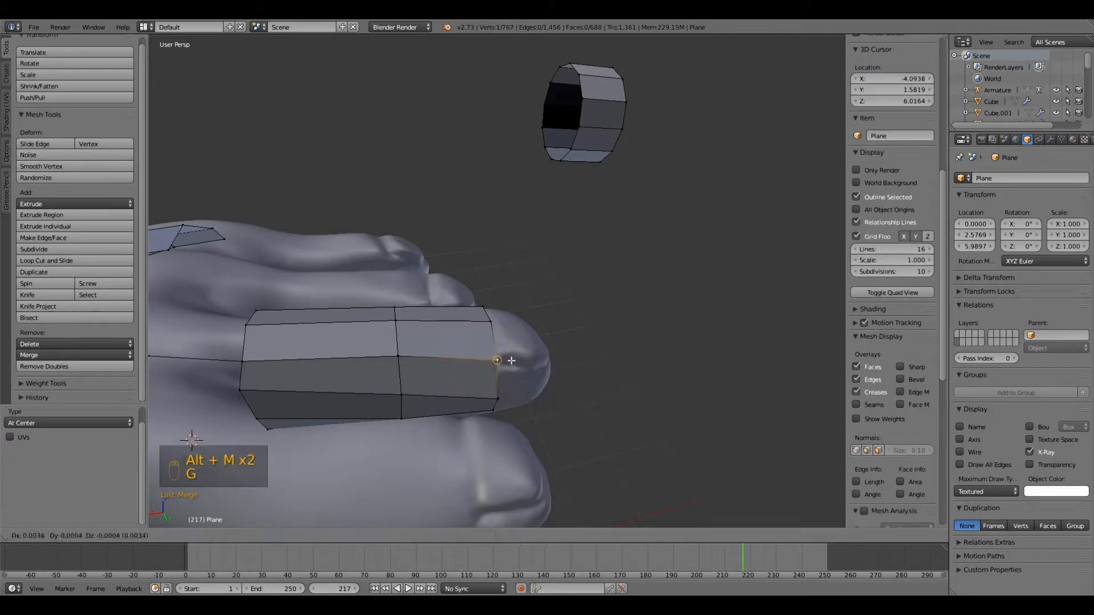
left_click(503, 363)
Reposition the middle ring's side vertices and a rear ring vertex to even out the cylinder's faces.
right_click(399, 357)
key("g")
right_click(401, 394)
key("g")
middle_click_drag(388, 282, 387, 327)
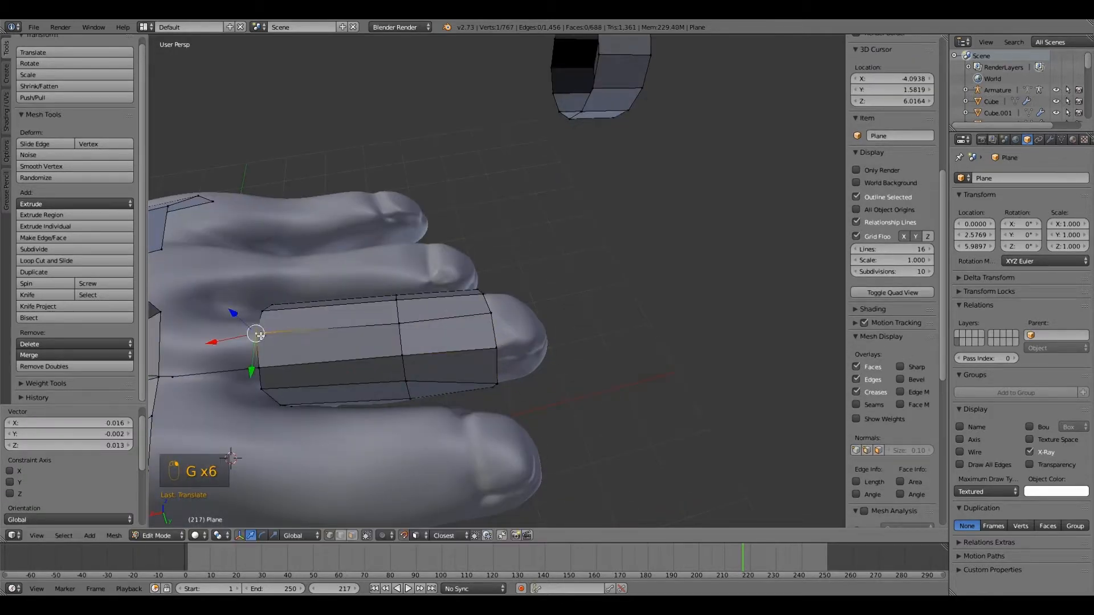
key("g")
left_click(258, 419)
middle_click_drag(258, 419, 308, 342)
Reposition the middle ring's side vertex on the middle finger and turn off X-Ray for the mesh.
right_click(403, 344)
key("g")
left_click(377, 359)
middle_click_drag(377, 359, 353, 422)
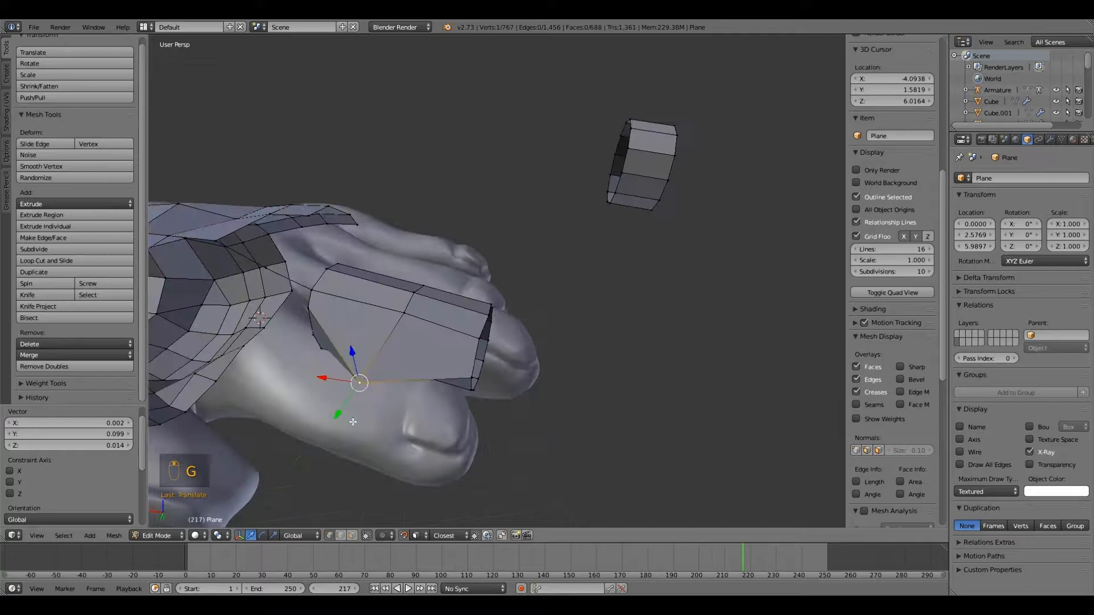
left_click(1030, 453)
key("g")
middle_click_drag(433, 365, 365, 337)
left_click(449, 385)
Extrude the rear ring's side vertex about 0.009 in X, 0.018 in Y and 0.025 in Z toward the hand and adjust neighbouring vertices.
right_click(273, 285)
key("g")
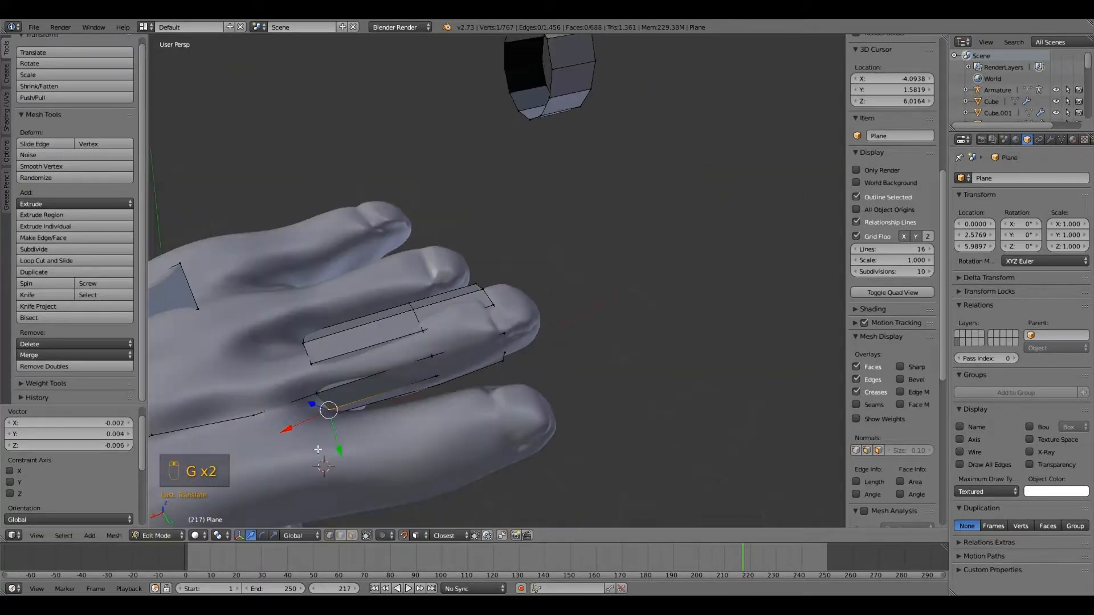
key("g")
key("e")
left_click(216, 393)
middle_click_drag(216, 393, 261, 439)
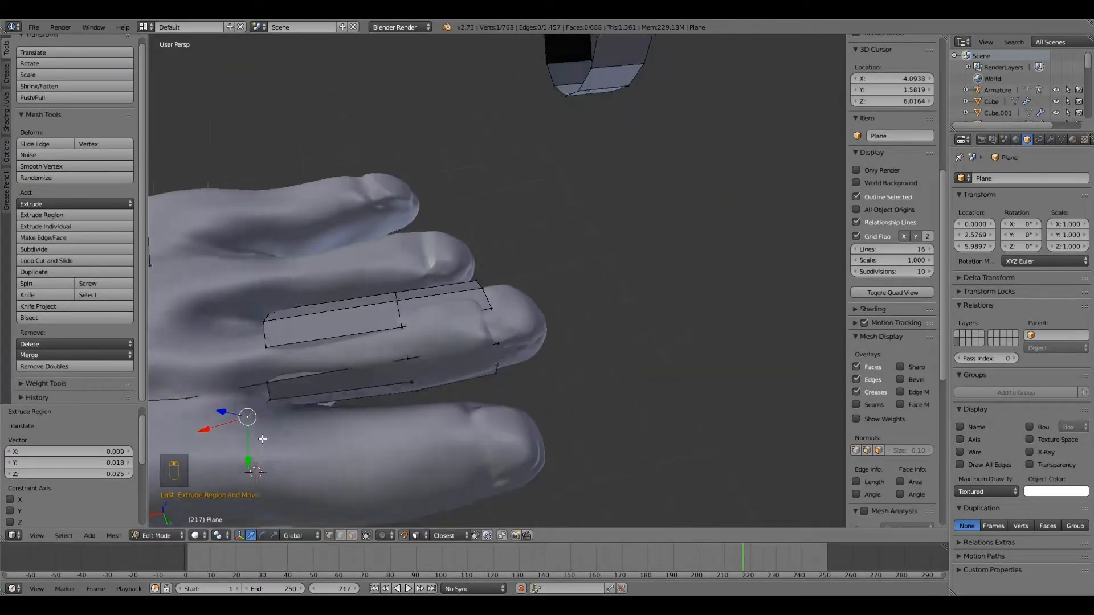
left_click_drag(220, 337, 220, 330)
middle_click_drag(256, 354, 273, 342)
right_click(379, 365)
key("g")
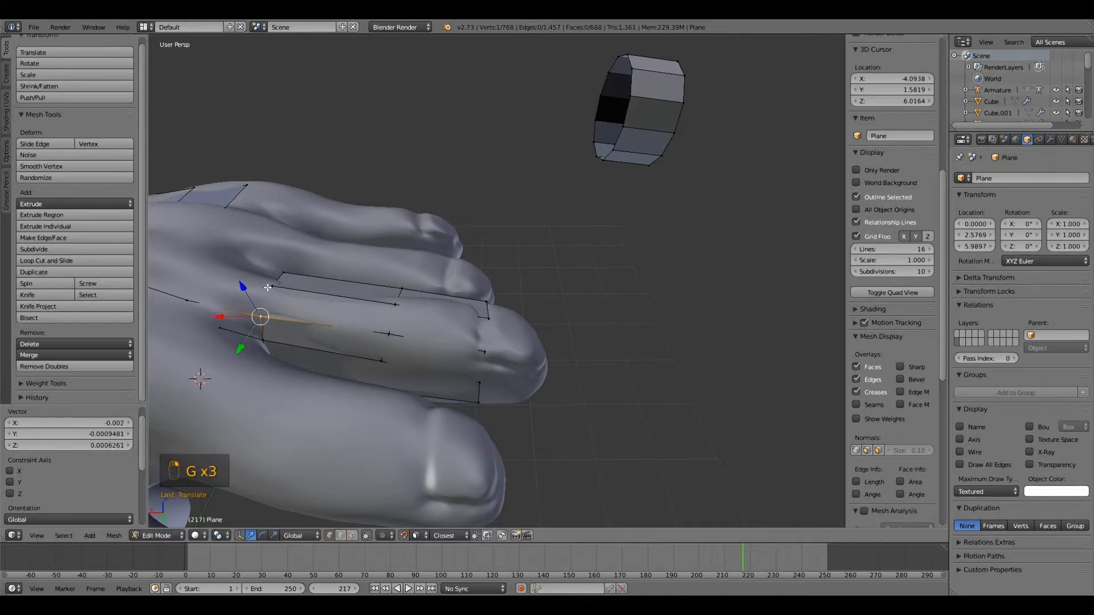
Add a loop cut across the rear half of the middle finger mesh and smooth its vertices.
left_click(311, 303)
left_click(312, 302)
left_click(47, 169)
middle_click_drag(456, 154, 325, 222)
Move vertices of the rear half onto the middle finger's surface, one of them about -0.011 in X, -0.006 in Y and -0.002 in Z.
right_click(557, 275)
middle_click_drag(557, 275, 490, 348)
key("g")
left_click(447, 323)
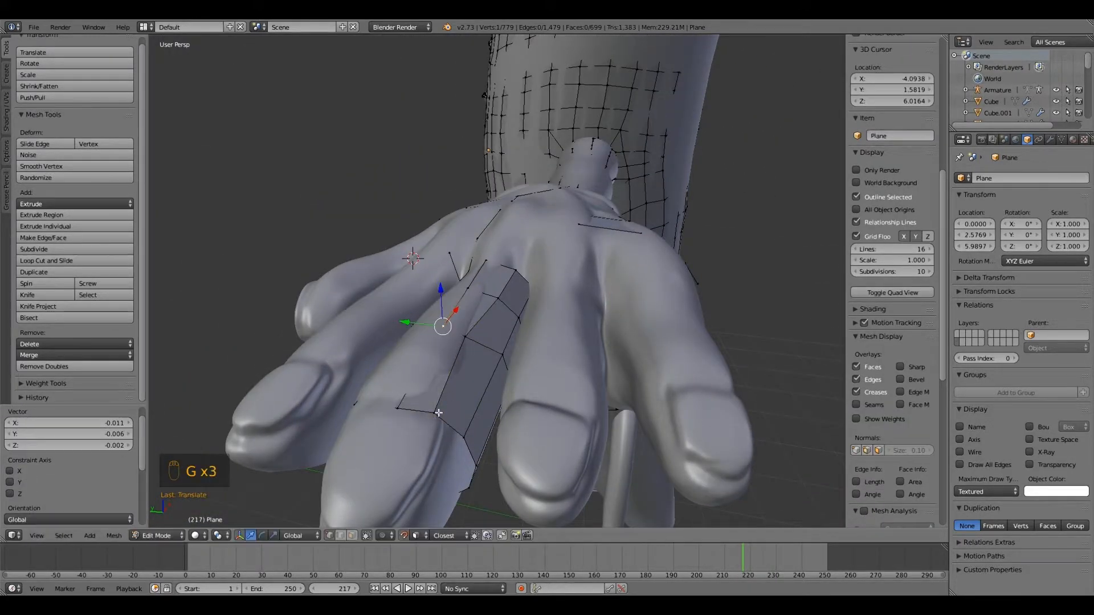
left_click(505, 318)
Merge two pairs of neighbouring seam vertices on the rear half of the middle finger mesh at their centers.
middle_click_drag(506, 319, 542, 391)
right_click(484, 378, "shift")
key("alt+m")
left_click(584, 377)
right_click(408, 386)
right_click(402, 348, "shift")
key("alt+m")
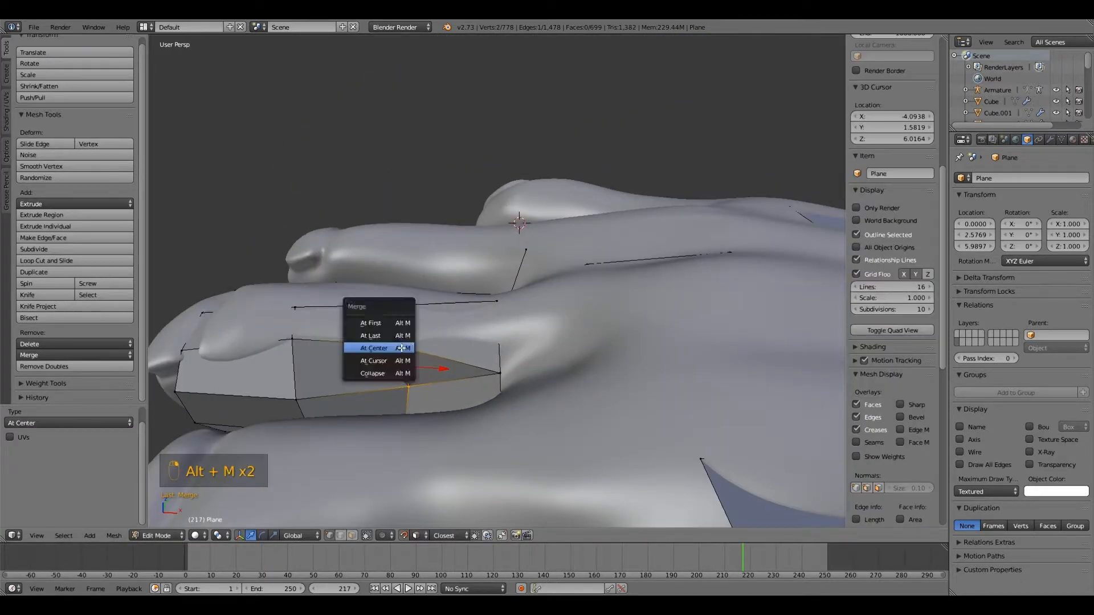
left_click(402, 348)
Merge the remaining vertex pairs along the middle finger mesh's open seam at their centers.
right_click(292, 338)
right_click(296, 400, "shift")
key("alt+m")
left_click(296, 397)
middle_click_drag(328, 379, 456, 336)
key("alt+m")
left_click(469, 354)
middle_click_drag(542, 328, 644, 317)
right_click(551, 281, "shift")
left_click(513, 351)
Move middle finger mesh vertices with X-Ray on, one about 0.022 in X and -0.006 in Y, turn X-Ray off and undo the last two changes.
right_click(584, 211)
key("g")
middle_click_drag(572, 276, 515, 338)
key("g")
left_click(521, 378)
left_click(1027, 453)
key("g")
left_click(538, 340)
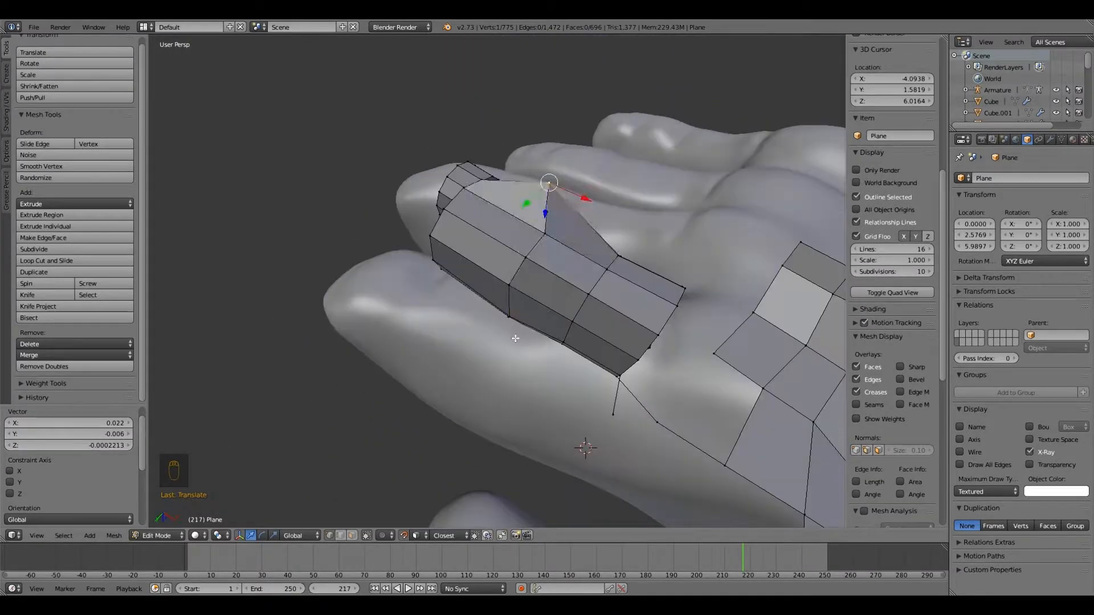
left_click(563, 217)
left_click(1029, 452)
middle_click_drag(547, 85, 494, 190)
key("ctrl+z")
key("ctrl+z")
Try to fit underside vertices of the middle finger mesh, moving one about -0.007 in X, -0.004 in Y and 0.008 in Z.
right_click(476, 371, "shift")
left_click_drag(495, 191, 498, 170)
middle_click_drag(498, 170, 513, 342)
right_click(672, 287)
key("g")
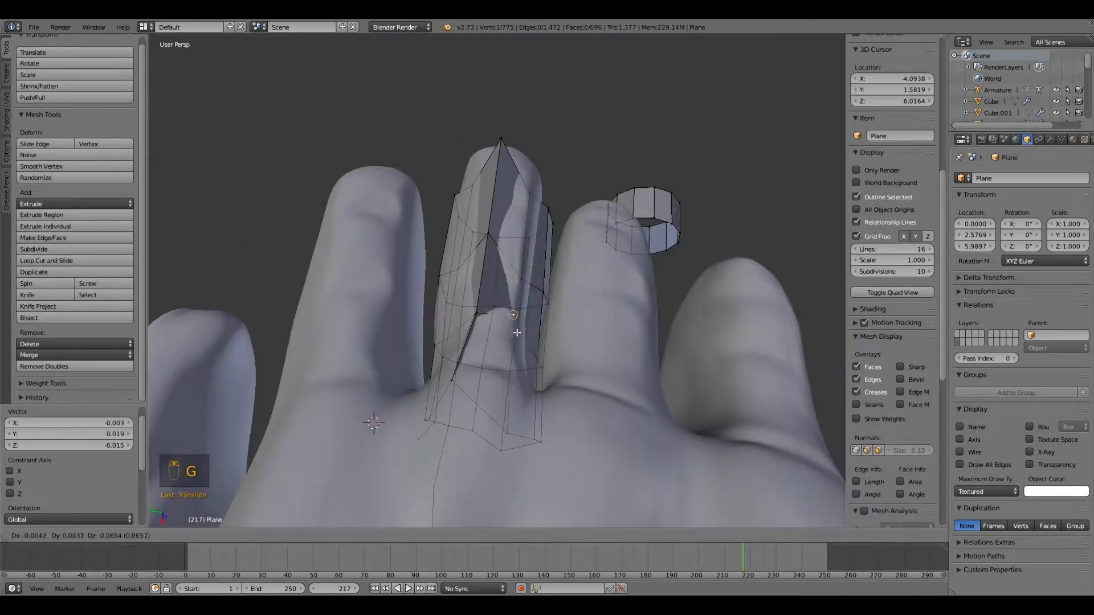
middle_click_drag(522, 267, 352, 289)
key("g")
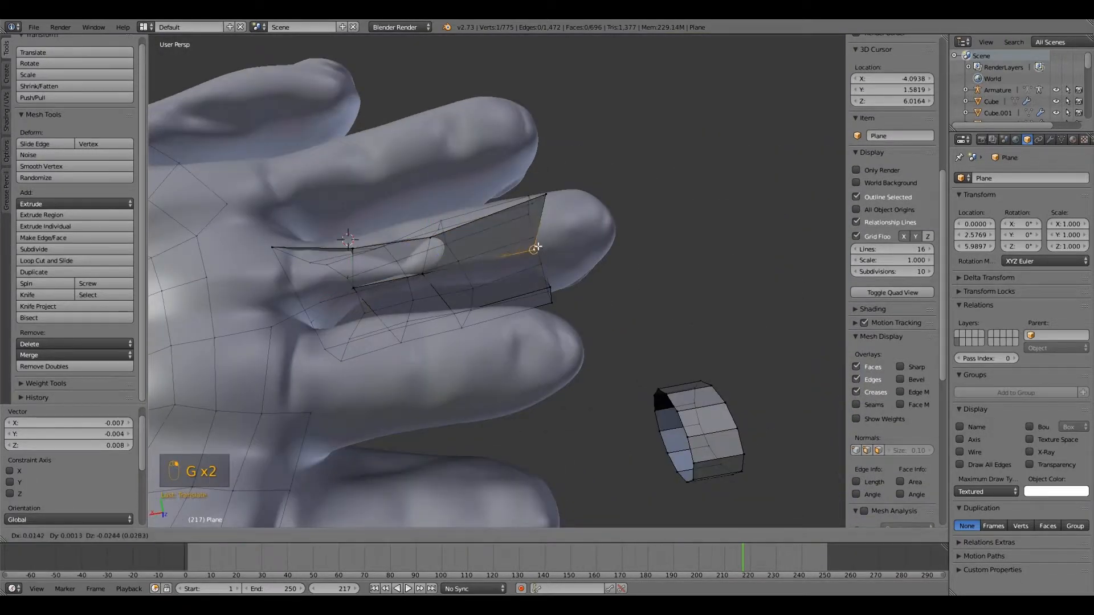
left_click(529, 212)
middle_click_drag(529, 211, 357, 335)
key("g")
left_click(305, 297)
key("g")
left_click(313, 326)
Try to move further side vertices of the middle finger mesh onto the surface and undo the recent vertex moves.
middle_click_drag(387, 502, 427, 393)
left_click(483, 191)
left_click(459, 292)
key("g")
left_click(455, 302)
key("g")
left_click(422, 274)
middle_click_drag(422, 274, 416, 340)
key("ctrl+z")
key("ctrl+z")
key("ctrl+z")
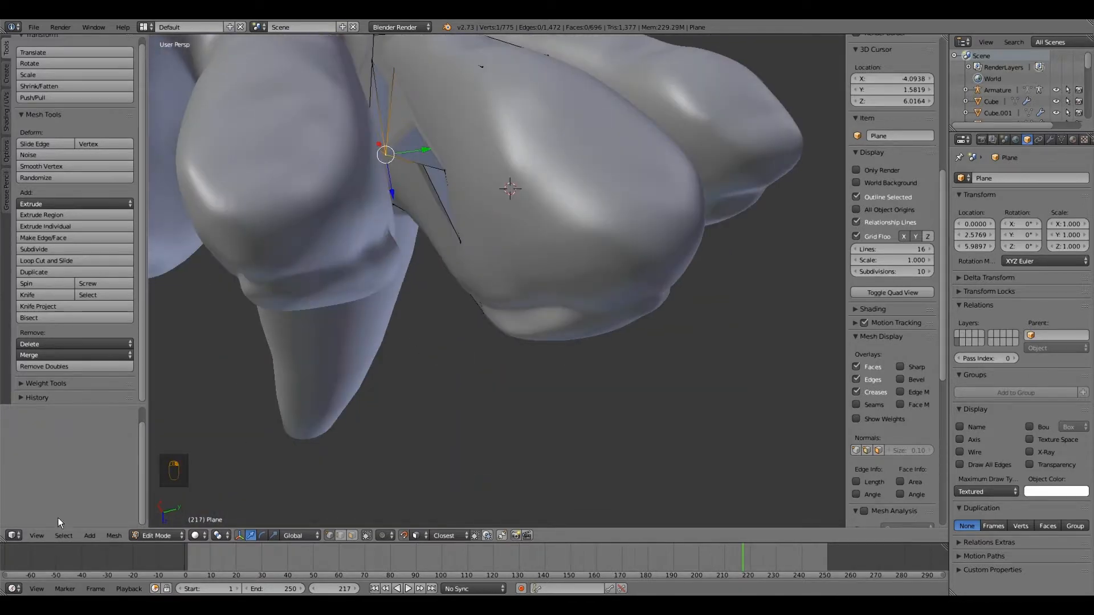
Isolate the mesh in local view, examine the gap between the finger and hand meshes, and restore the full scene.
key("KP_Divide")
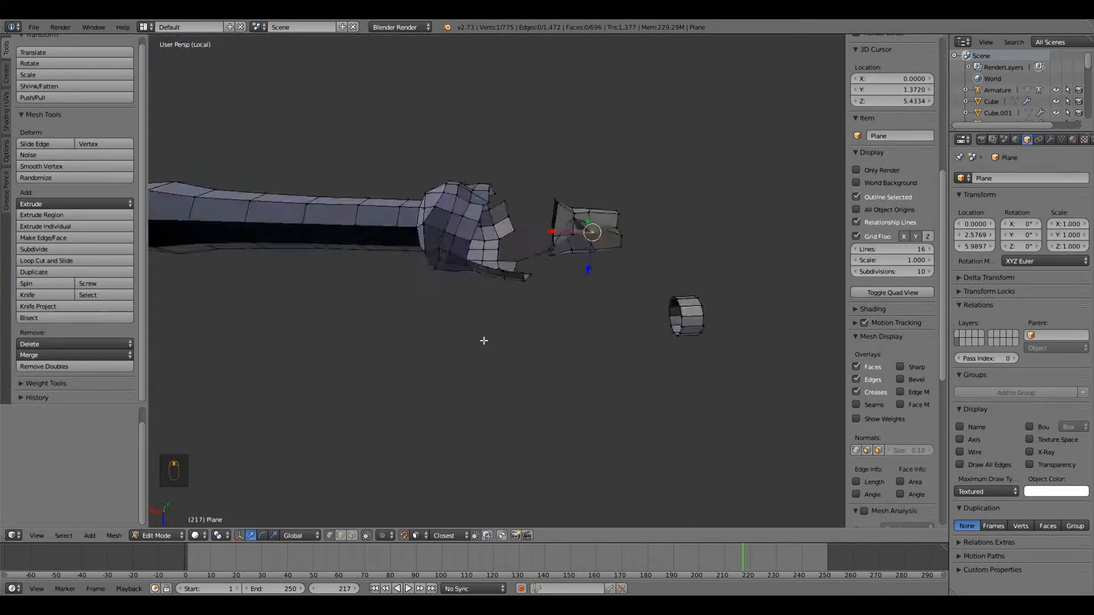
scroll(483, 340, "up", 5)
middle_click_drag(484, 341, 406, 456, "shift")
scroll(424, 448, "down", 6)
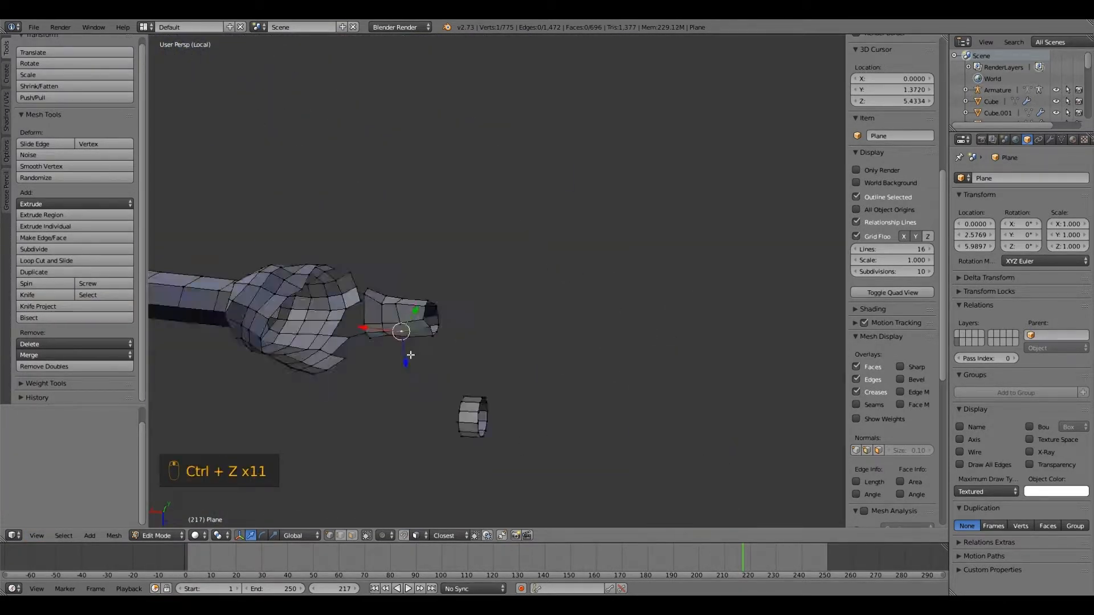
middle_click_drag(410, 354, 342, 399)
scroll(342, 399, "up", 5)
key("KP_Divide")
Move side geometry near the middle finger's base about 0.021 in Y and shift the adjacent edge slightly along Y in edge selection mode.
middle_click_drag(230, 327, 383, 381)
scroll(330, 221, "down", 3)
right_click(388, 413, "shift")
left_click_drag(437, 390, 459, 387)
middle_click_drag(371, 434, 400, 389)
left_click(345, 535)
right_click(387, 393)
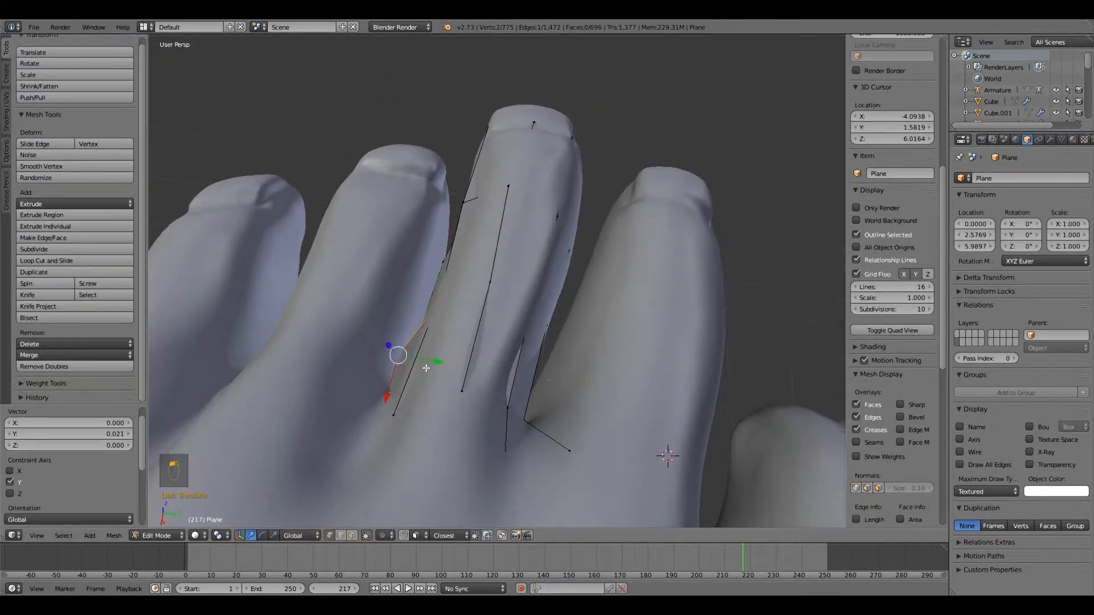
left_click_drag(438, 361, 444, 362)
Return to vertex selection and shift side vertices at the middle finger's base along Y toward the surface.
middle_click_drag(404, 411, 450, 387)
left_click(329, 535)
right_click(461, 439)
left_click_drag(497, 428, 502, 425)
middle_click_drag(449, 347, 453, 278)
left_click_drag(405, 303, 417, 304)
middle_click_drag(416, 304, 468, 383)
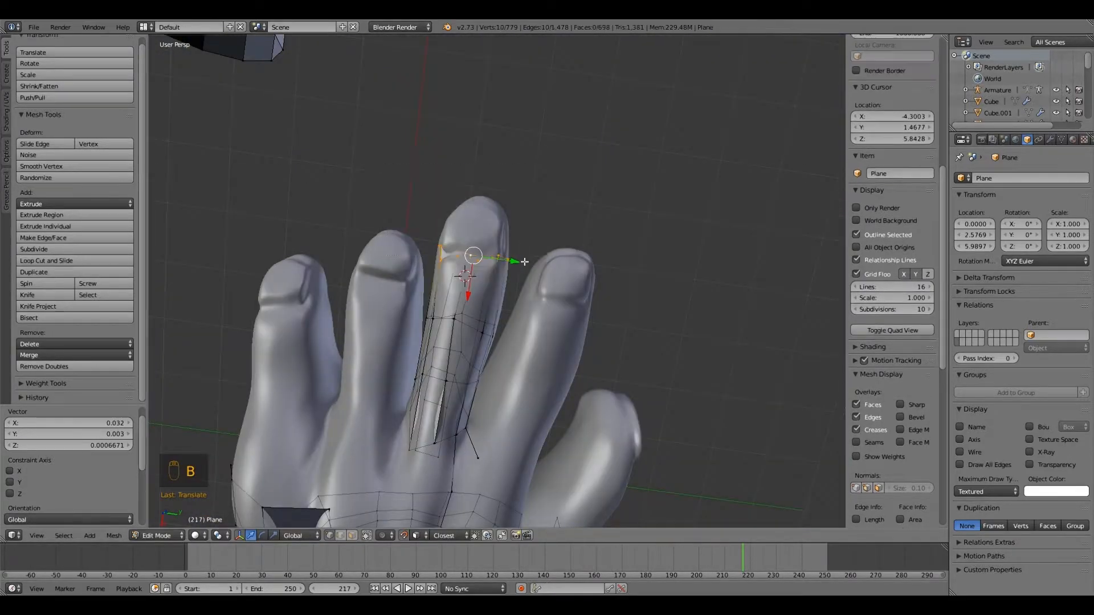
Extrude the middle finger mesh's front ring and move it about -0.045 in X toward the fingertip.
middle_click_drag(570, 388, 589, 429)
key("e")
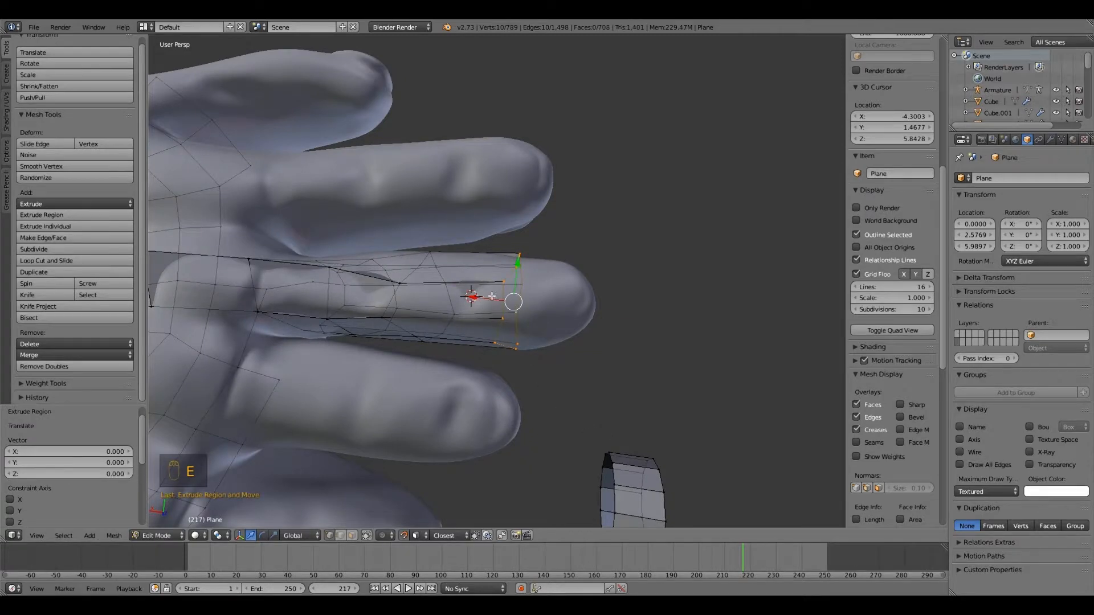
left_click(557, 298)
middle_click_drag(558, 298, 435, 137)
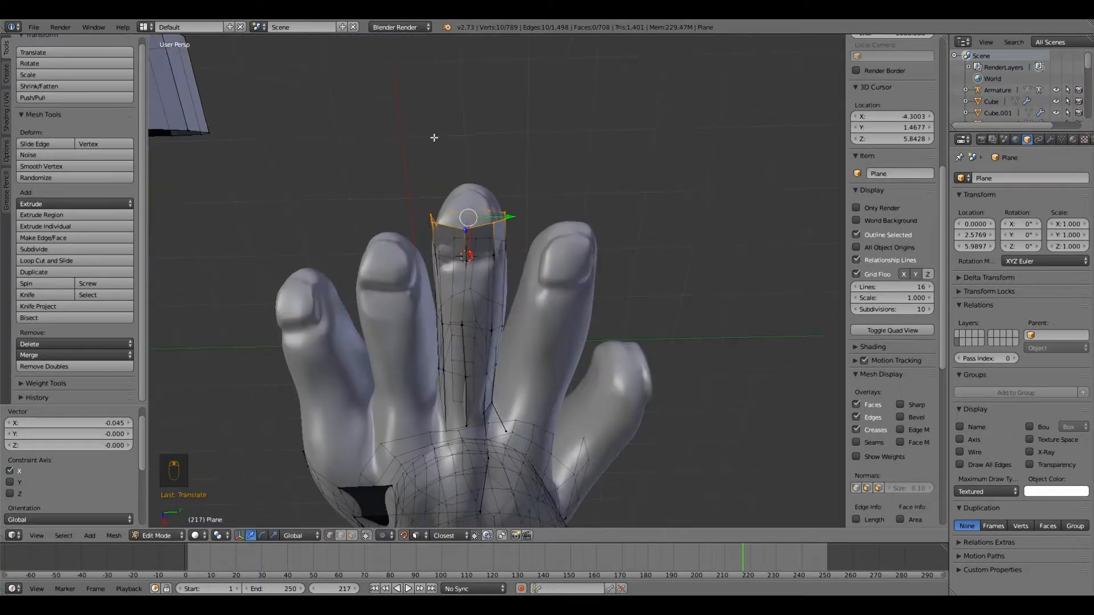
Move the extruded ring about -0.037 further in X, scale it to about 0.569 and smooth its vertices.
scroll(462, 260, "up", 2)
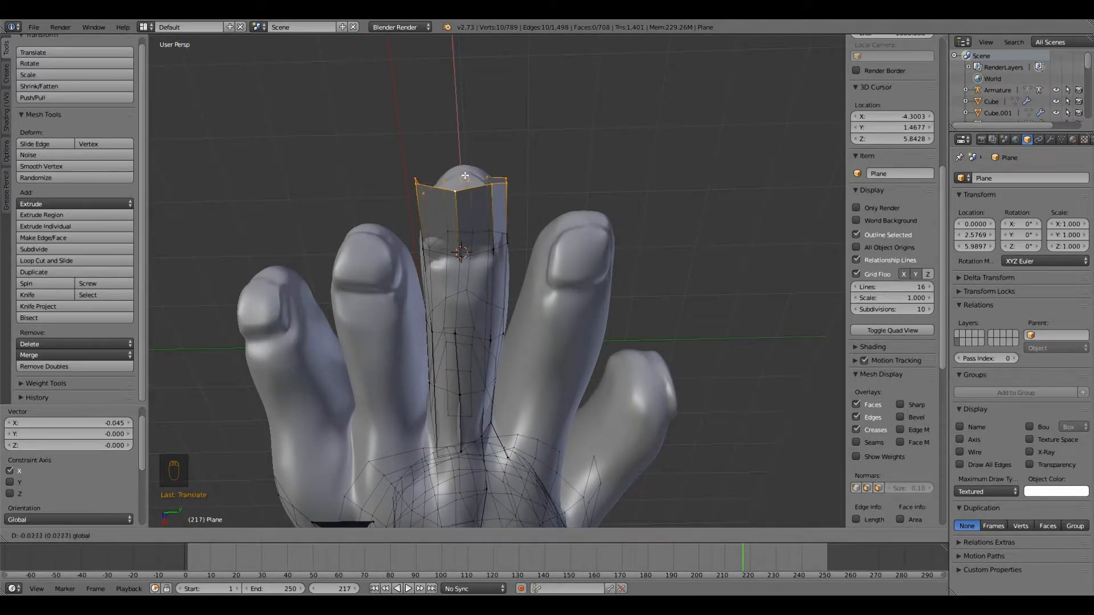
middle_click_drag(480, 214, 390, 458)
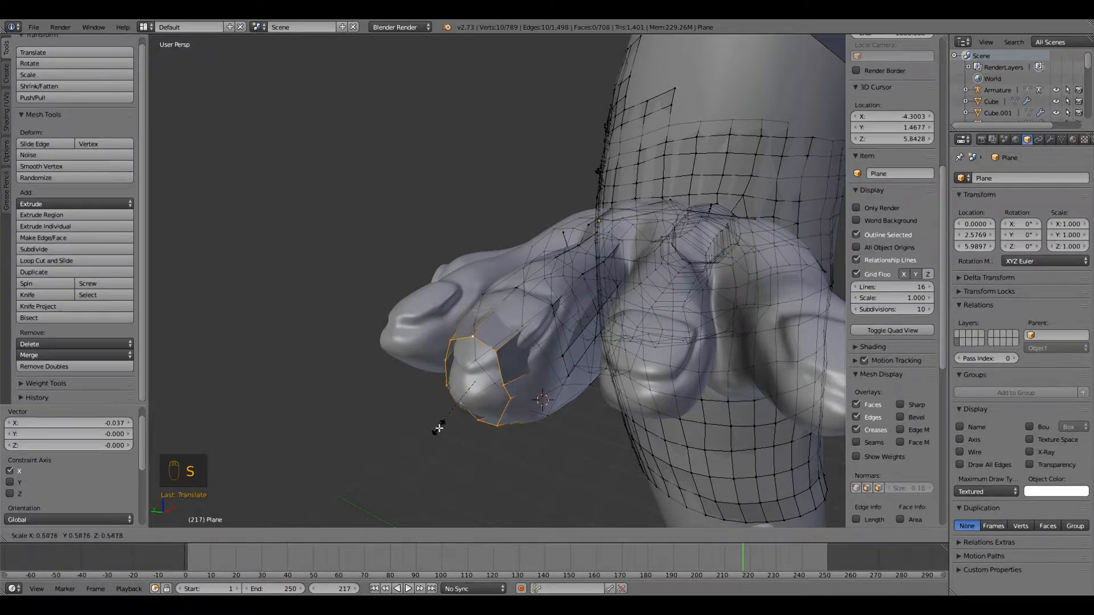
middle_click_drag(439, 437, 365, 365)
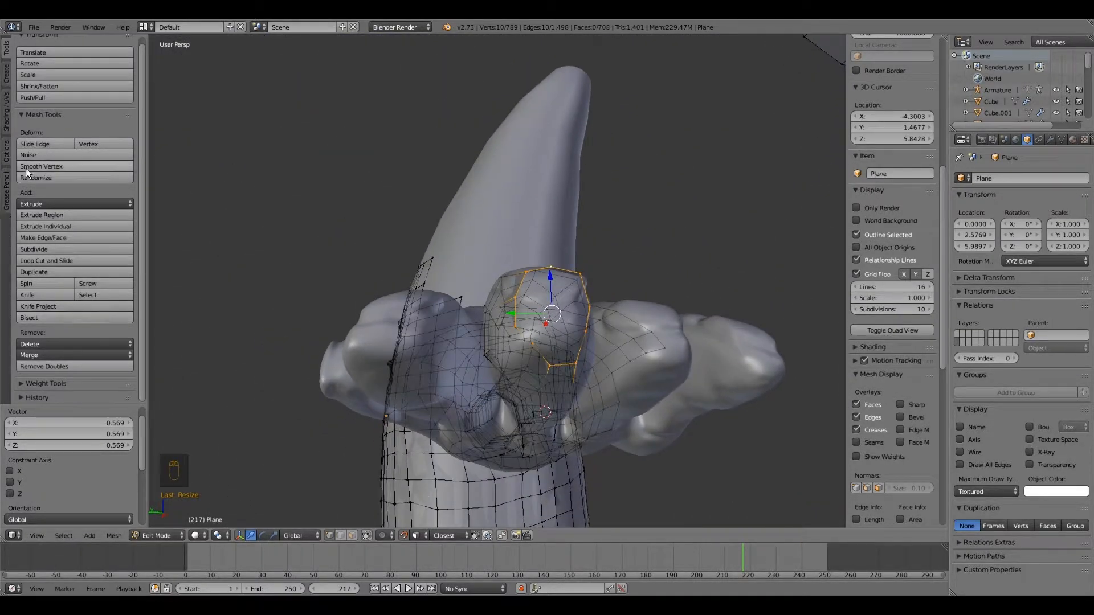
middle_click_drag(359, 313, 468, 334)
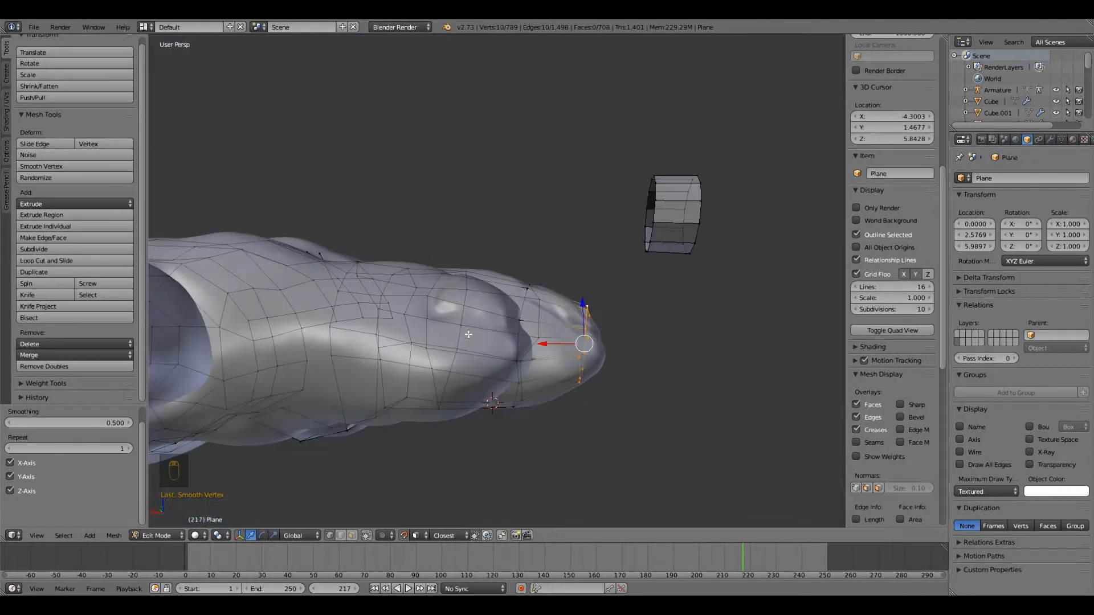
Move a single vertex of the fingertip ring about -0.002 in Z to fit the finger's surface.
left_click(584, 304)
middle_click_drag(584, 304, 562, 382)
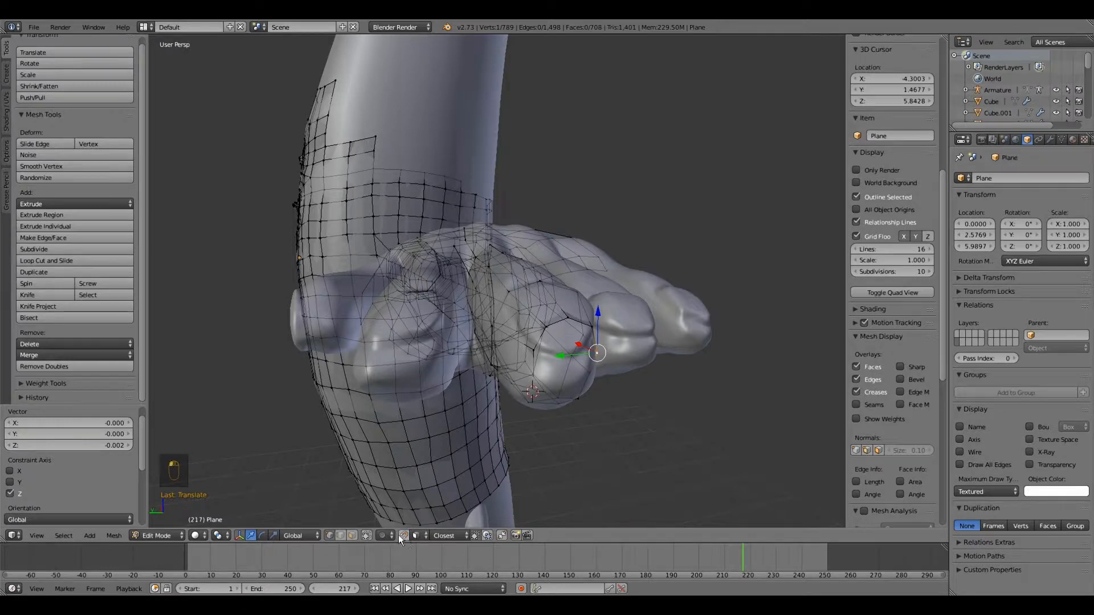
middle_click_drag(428, 433, 482, 449)
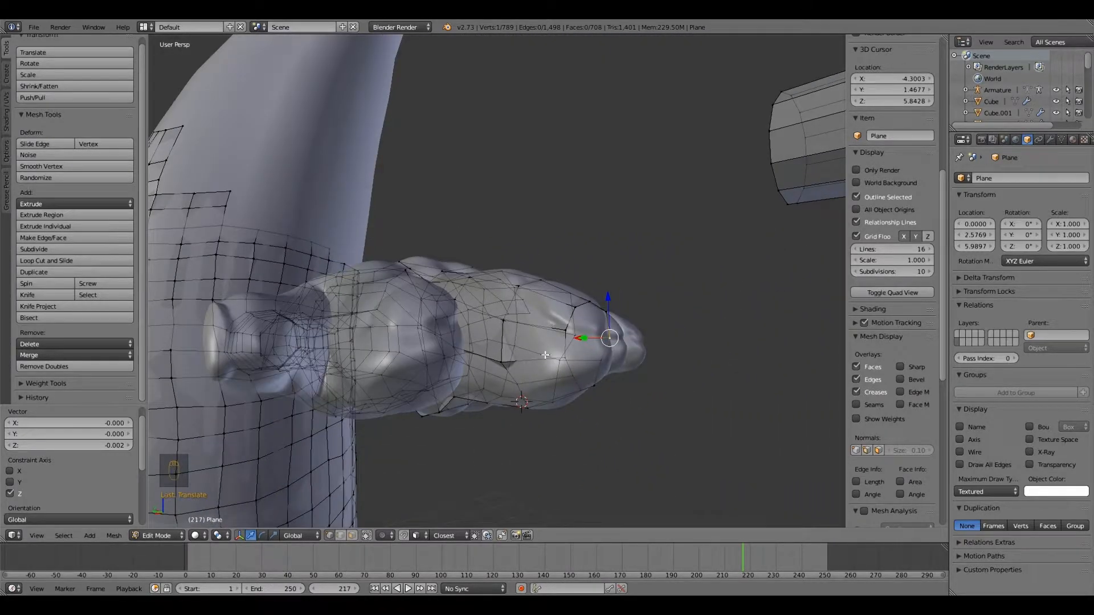
Create a face between four opposite vertices of the open ring at the middle fingertip.
right_click(563, 358, "shift")
middle_click_drag(562, 361, 492, 396)
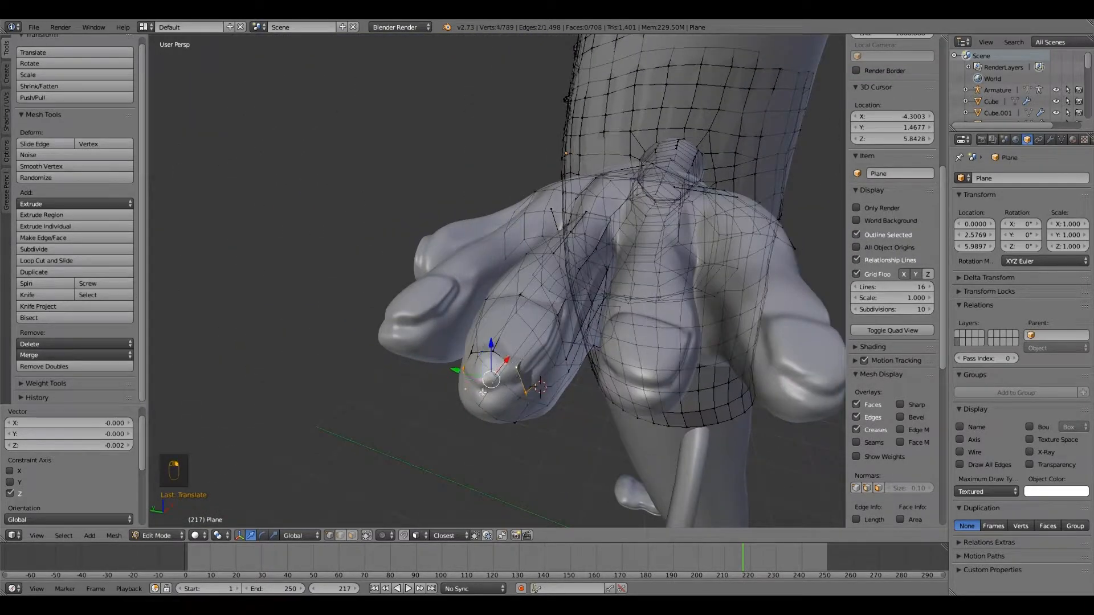
middle_click_drag(447, 345, 491, 393)
right_click(503, 365)
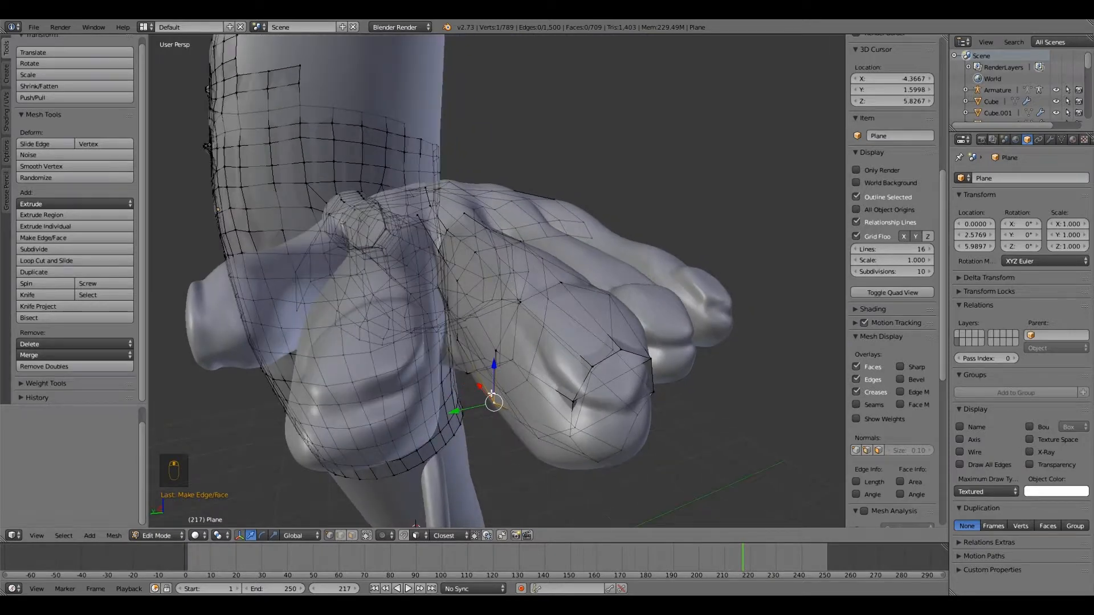
Add a single loop cut across the new face at the middle fingertip.
left_click(56, 259)
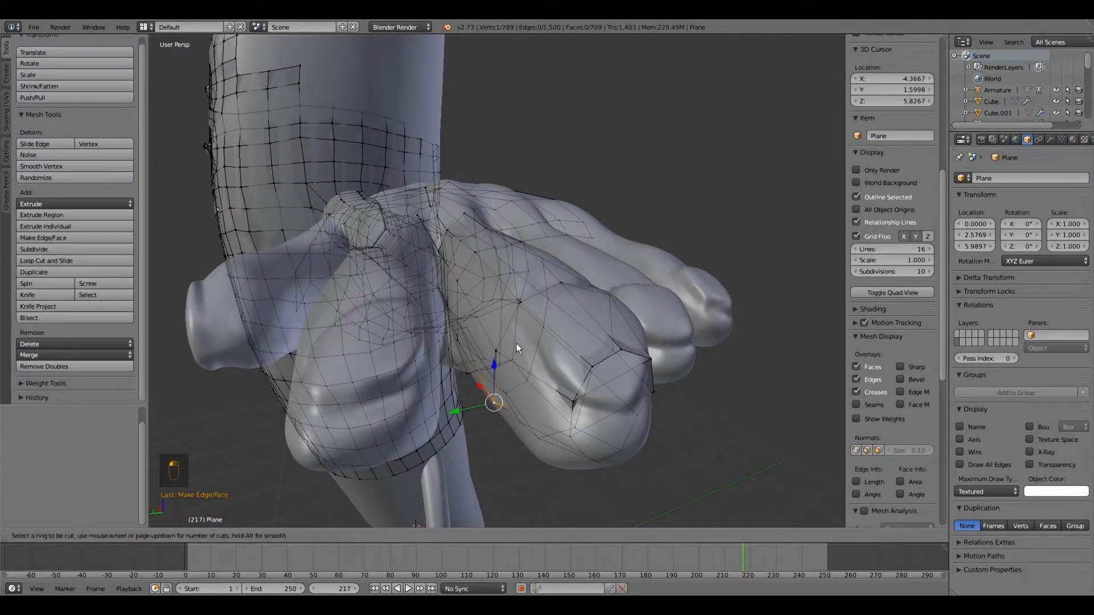
left_click(626, 384)
middle_click_drag(626, 384, 507, 352)
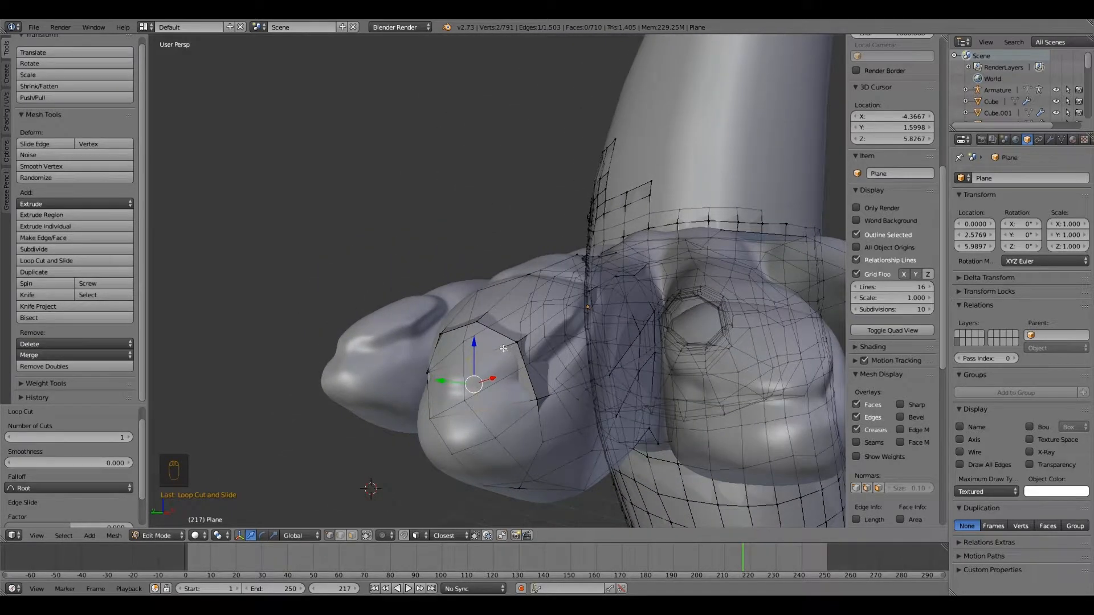
Fill a face between the loop cut and the upper ring vertices at the middle fingertip.
right_click(512, 343)
right_click(479, 327, "shift")
right_click(466, 358, "shift")
middle_click_drag(467, 358, 536, 372)
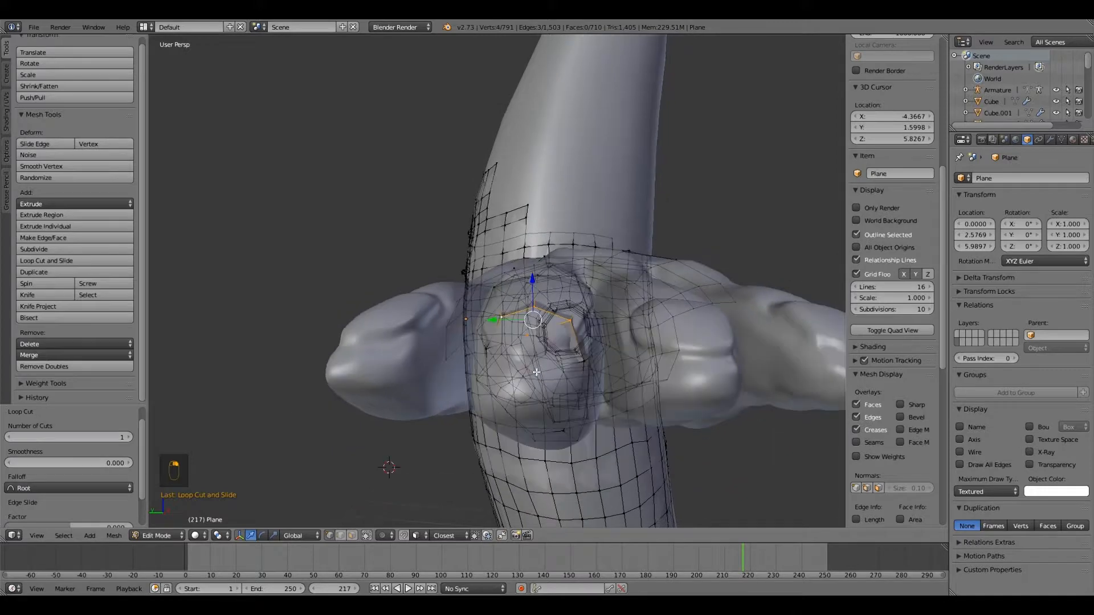
right_click(529, 339)
middle_click_drag(530, 341, 632, 346)
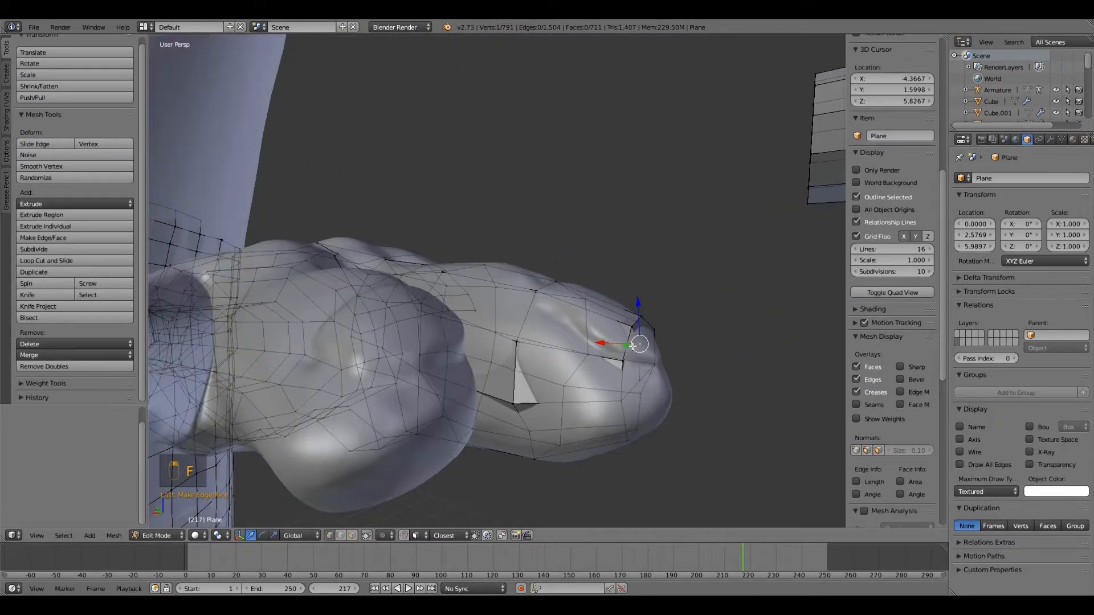
Close the remaining gaps at the middle fingertip with faces and turn on X-Ray for the mesh.
right_click(625, 358, "shift")
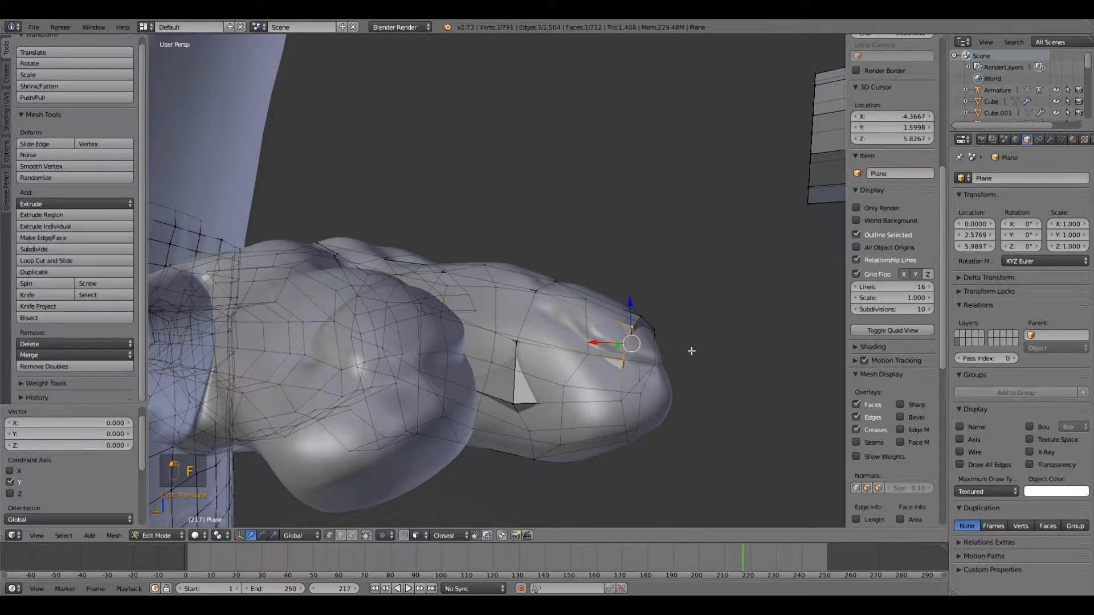
left_click(1029, 451)
mouse_move(513, 364)
middle_mouse_down()
mouse_move(449, 383)
mouse_move(415, 354)
mouse_move(443, 397)
mouse_move(421, 388)
mouse_move(530, 398)
mouse_move(500, 328)
middle_mouse_up()
key("f")
middle_click_drag(354, 386, 660, 431)
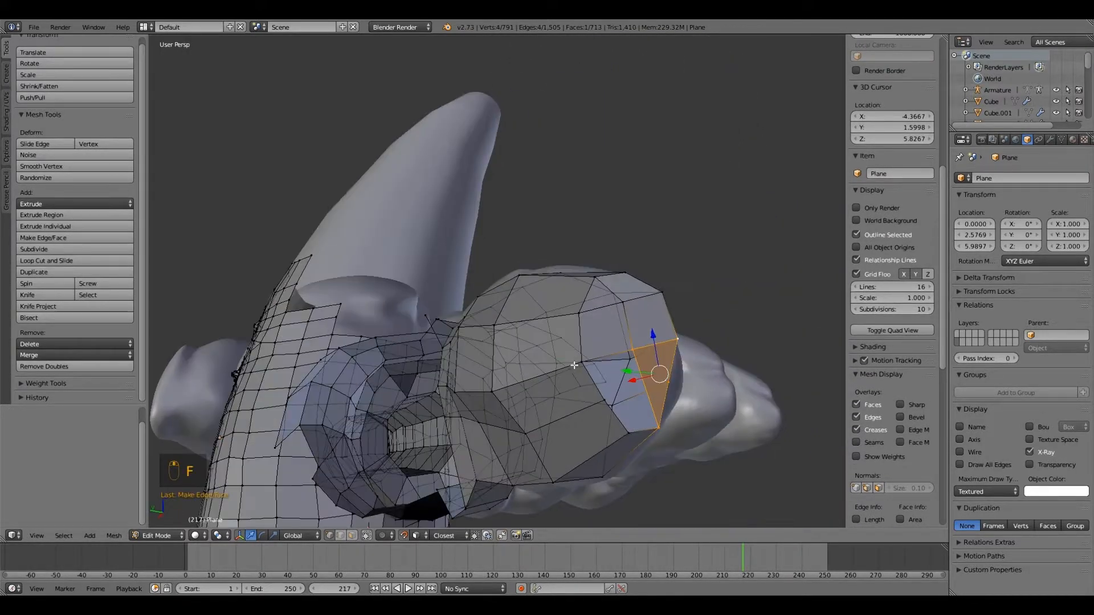
Switch to Object Mode and apply smooth shading to the mesh.
middle_click_drag(596, 361, 545, 443)
key("Tab")
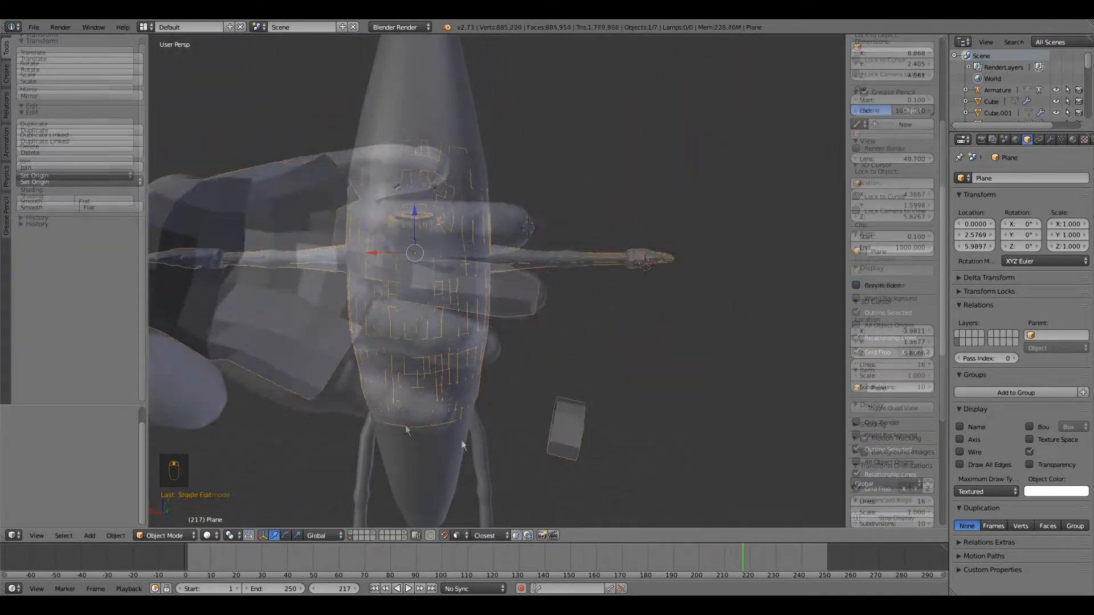
scroll(410, 405, "down", 2)
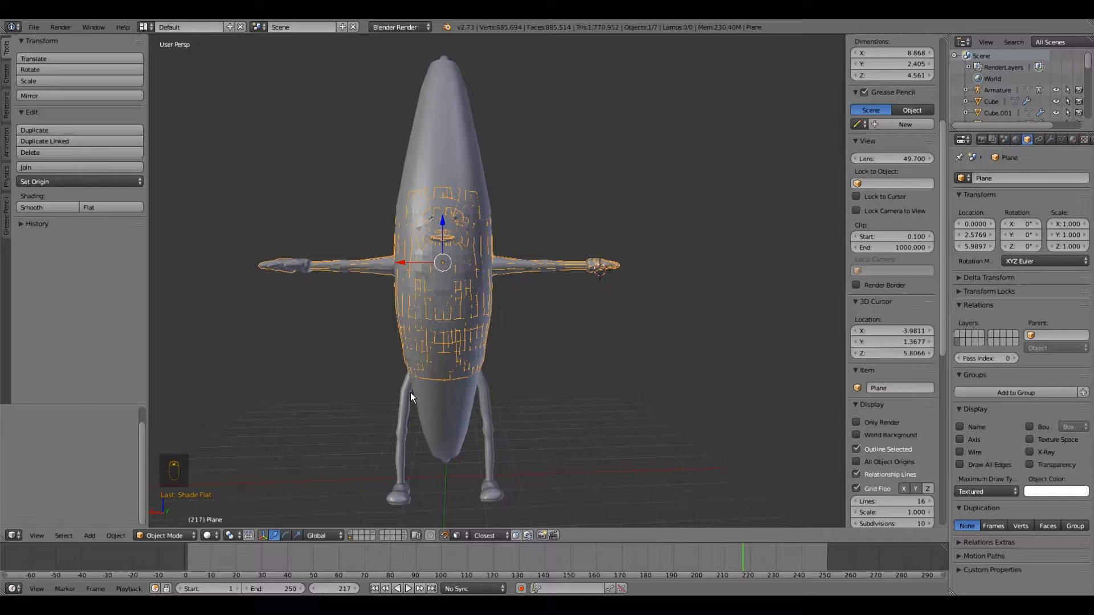
scroll(409, 365, "up", 2)
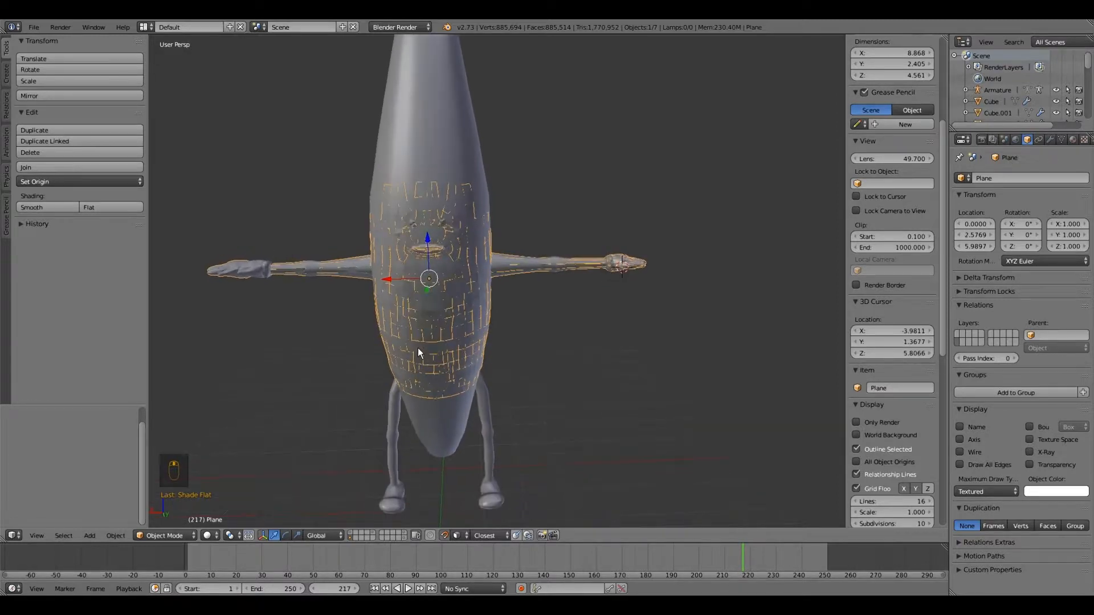
scroll(419, 347, "up", 2)
left_click(54, 207)
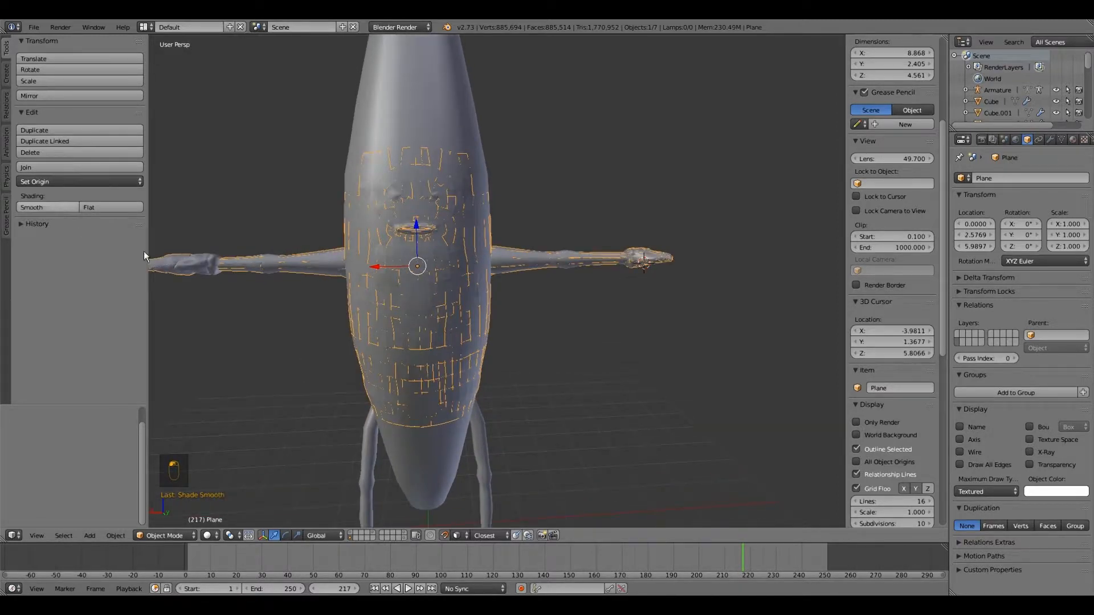
Isolate the mesh in local view, examine its smooth-shaded face, body and arms, and restore the full scene.
left_click(34, 534)
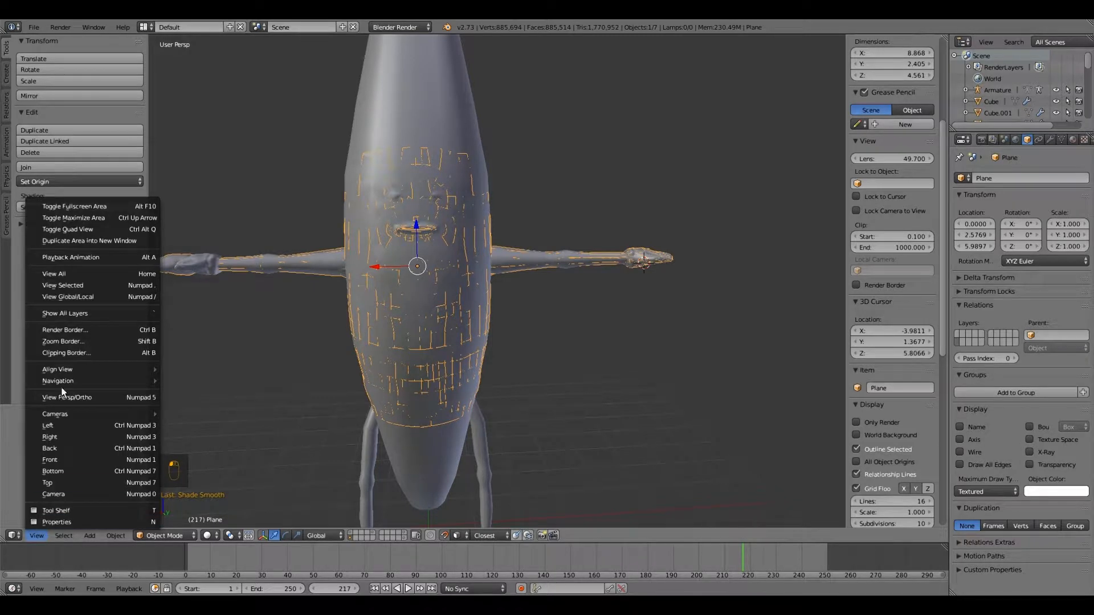
left_click(70, 299)
mouse_move(453, 348)
middle_mouse_down()
mouse_move(447, 323)
mouse_move(447, 425)
mouse_move(432, 317)
mouse_move(473, 281)
mouse_move(433, 313)
mouse_move(443, 333)
middle_mouse_up()
scroll(447, 323, "up", 3)
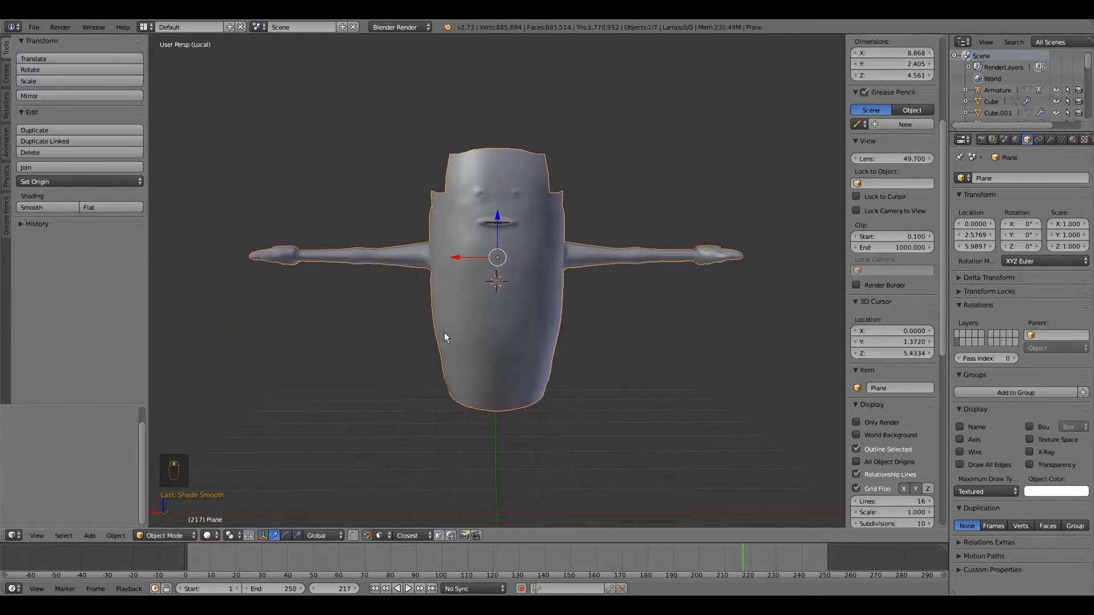
scroll(444, 334, "up", 4)
mouse_move(534, 135)
middle_mouse_down()
mouse_move(580, 144)
mouse_move(517, 144)
mouse_move(541, 139)
middle_mouse_up()
scroll(536, 142, "up", 2)
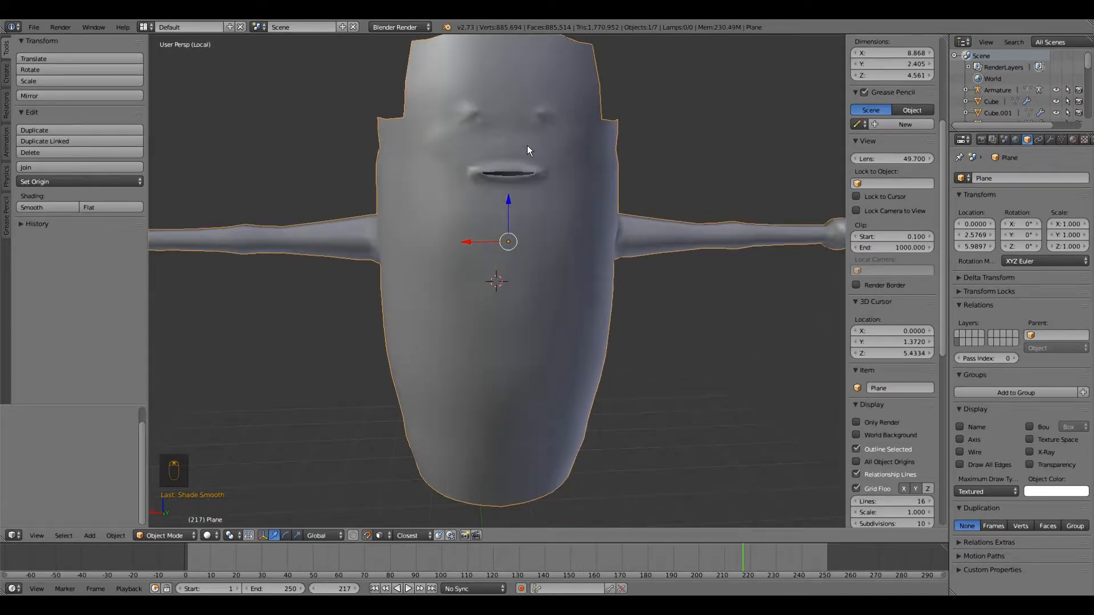
scroll(527, 145, "down", 2)
mouse_move(506, 250)
middle_mouse_down()
mouse_move(503, 229)
mouse_move(507, 247)
middle_mouse_up()
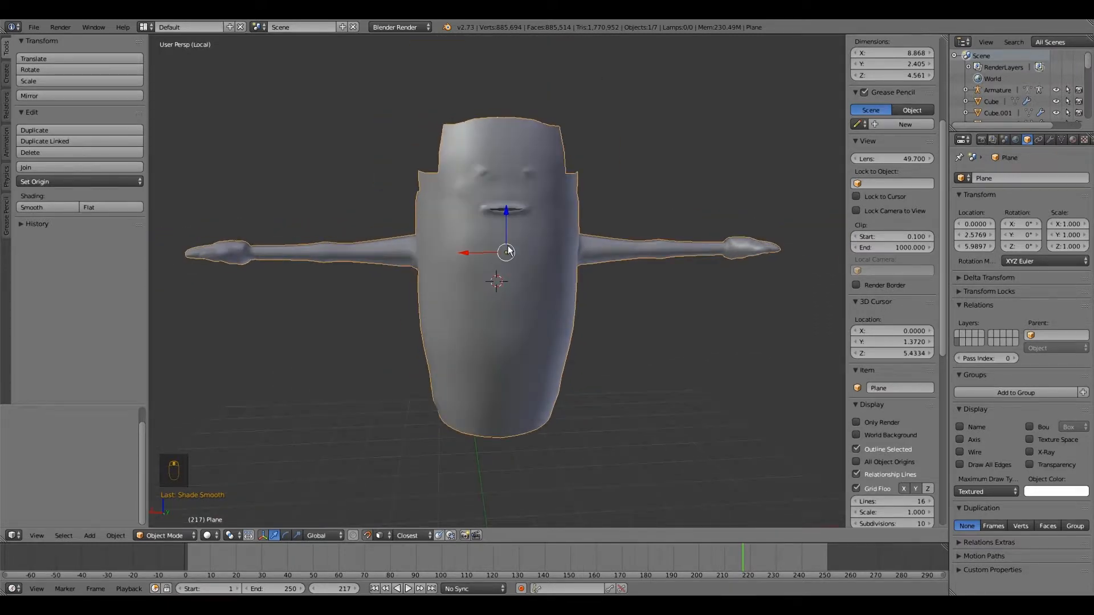
scroll(506, 257, "down", 1)
left_click(42, 534)
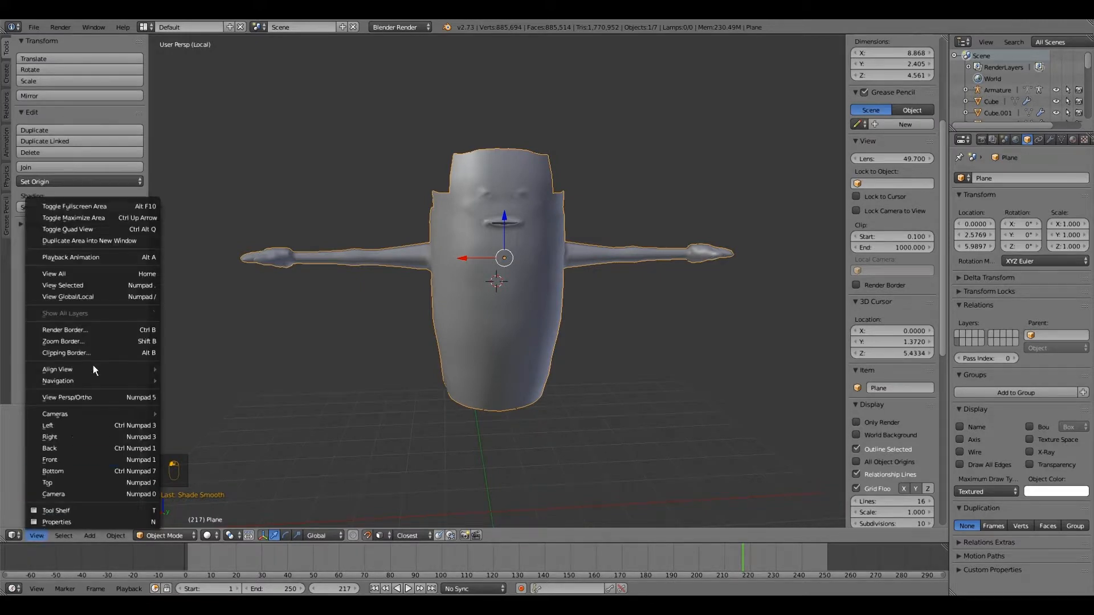
left_click(98, 297)
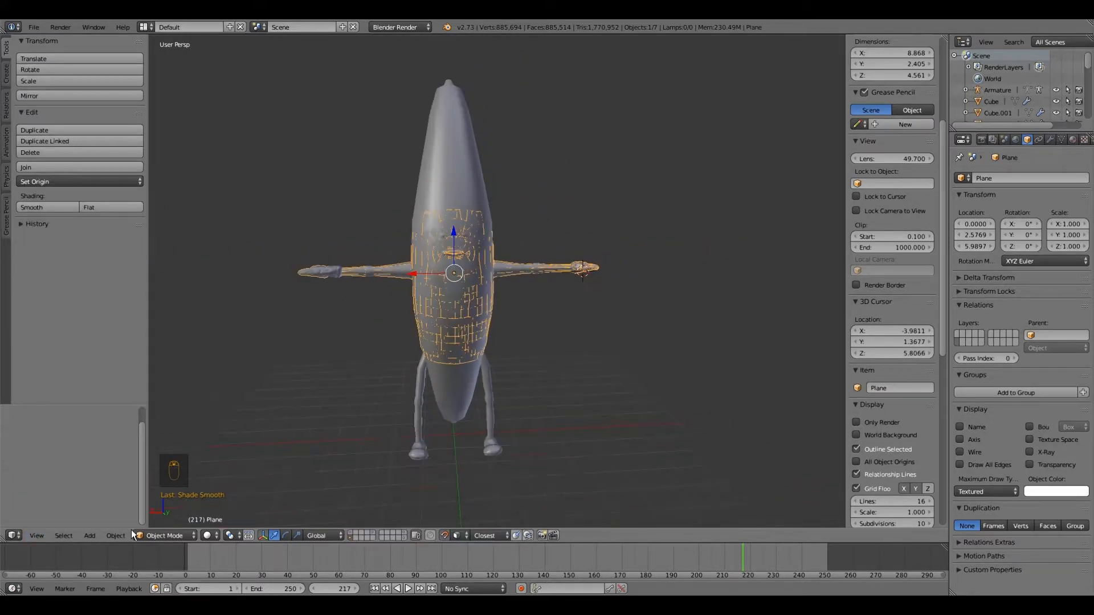
Select the banana body and apply its Mirror modifier.
right_click(441, 391)
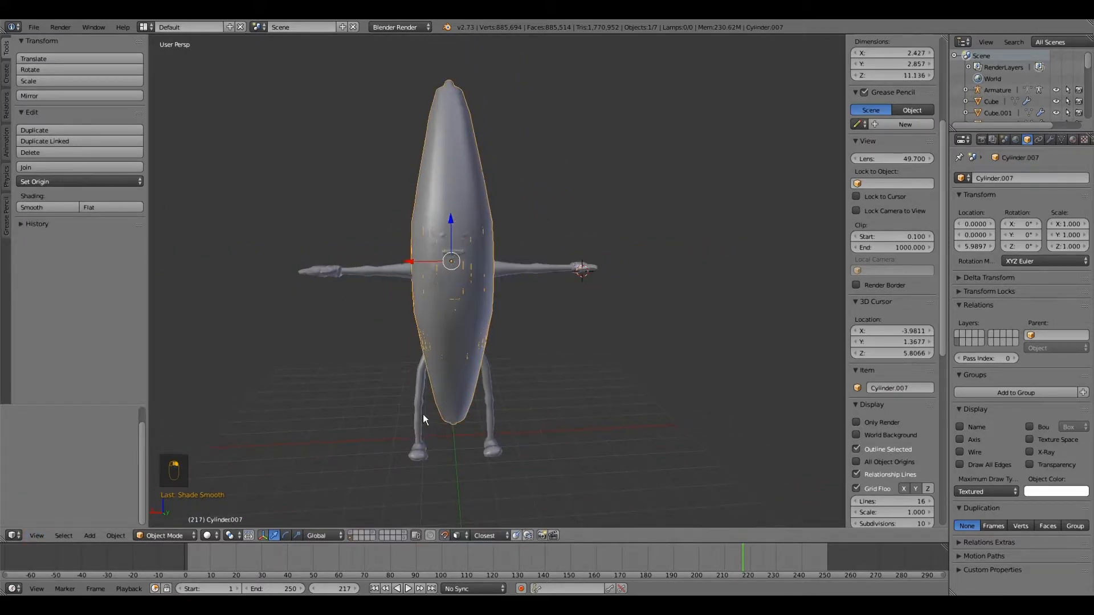
middle_click_drag(422, 415, 350, 409)
mouse_move(435, 360)
middle_mouse_down()
mouse_move(393, 366)
mouse_move(425, 355)
middle_mouse_up()
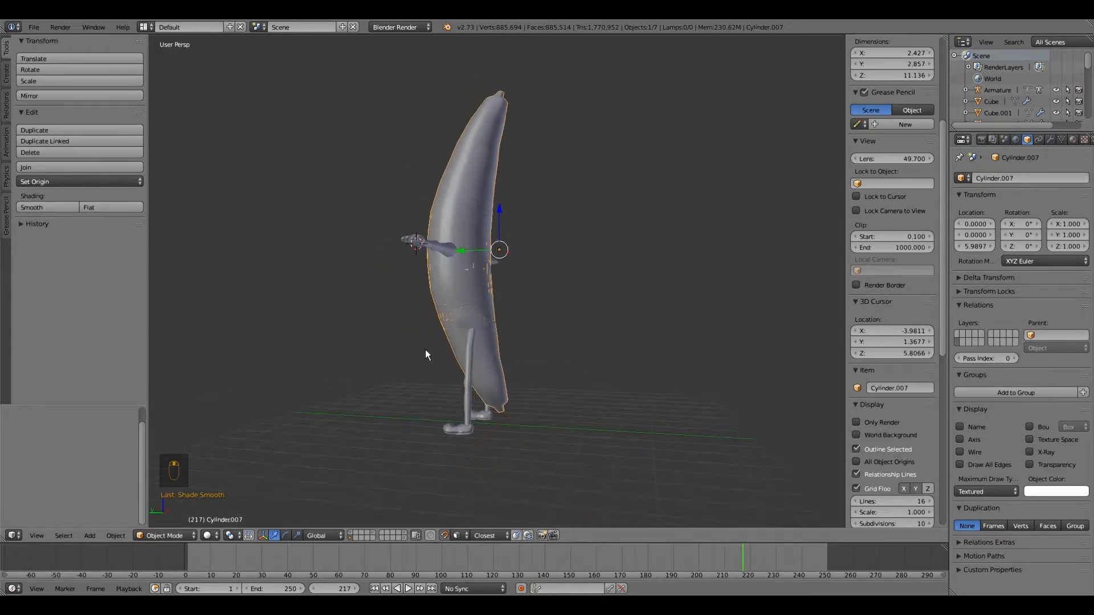
middle_click_drag(549, 300, 812, 233)
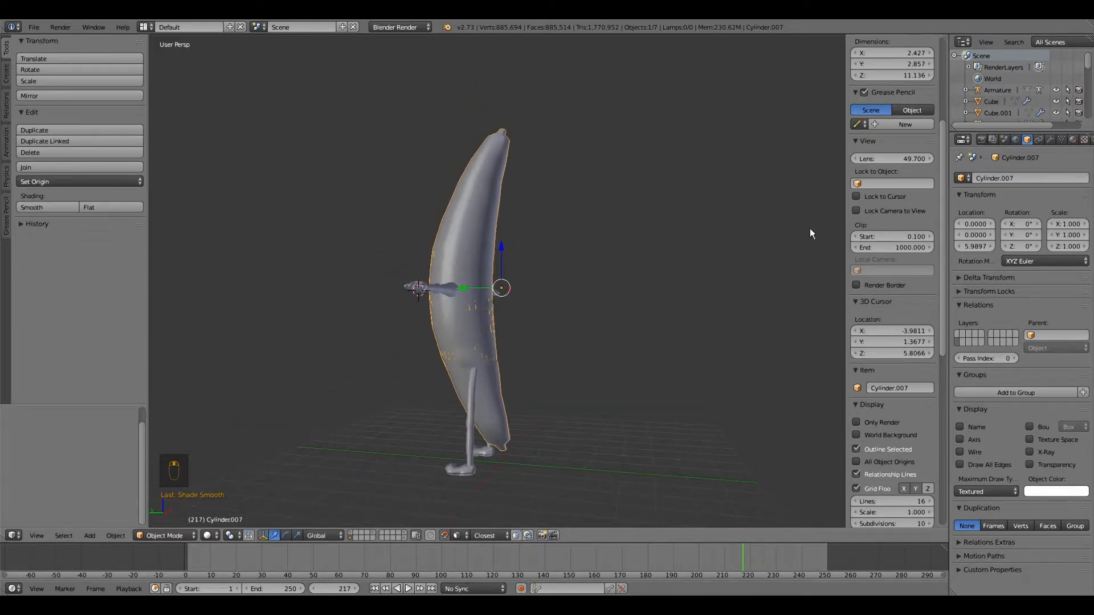
left_click(1050, 139)
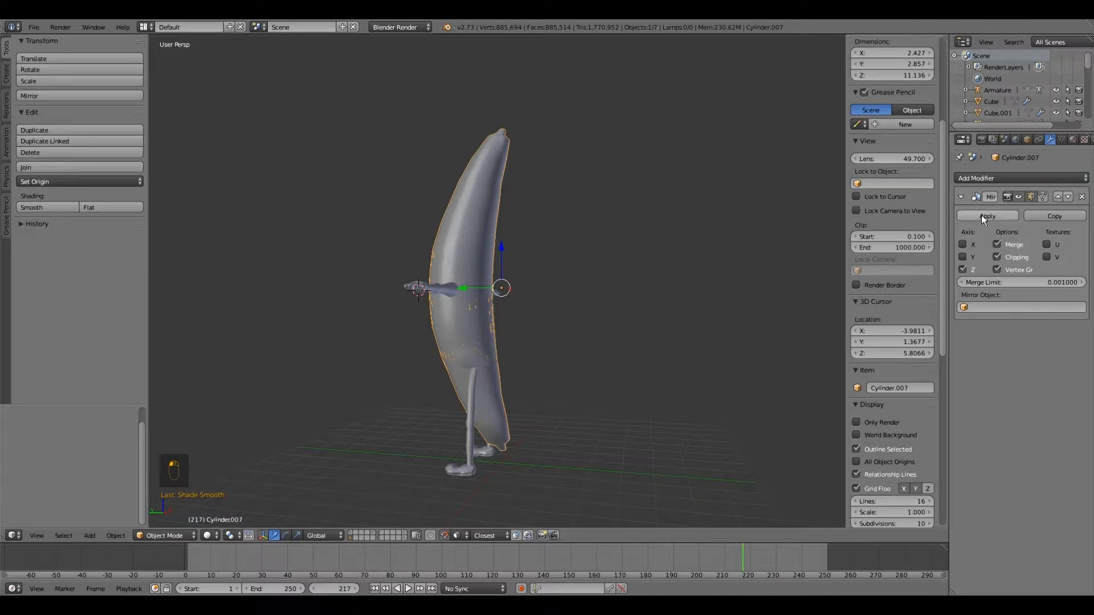
left_click(30, 29)
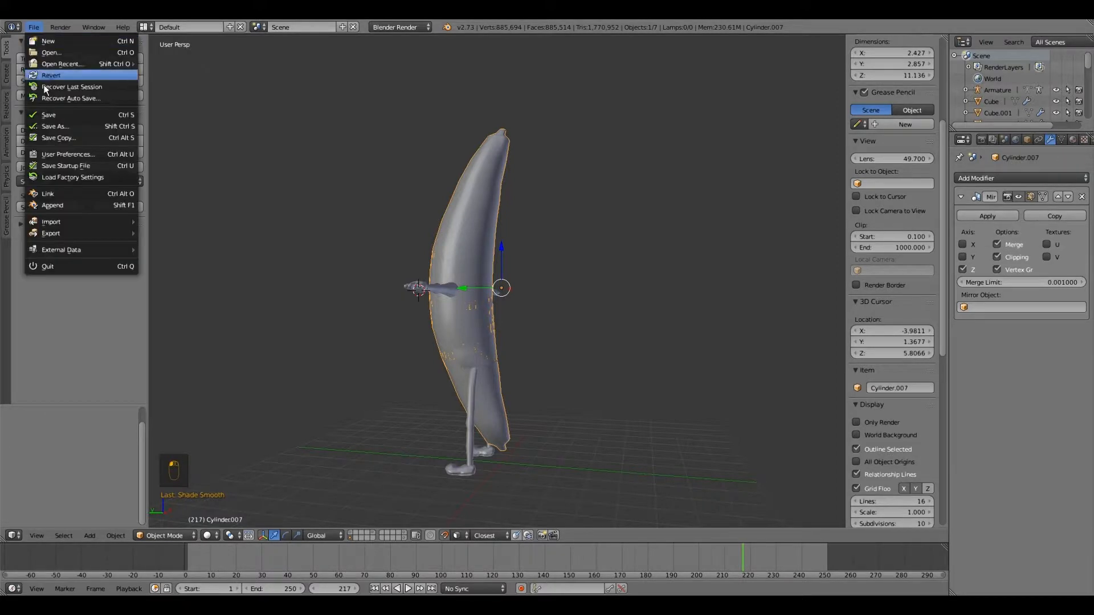
left_click(995, 216)
Reselect the banana body and switch it to Edit Mode.
middle_click_drag(386, 319, 435, 382)
right_click(430, 395)
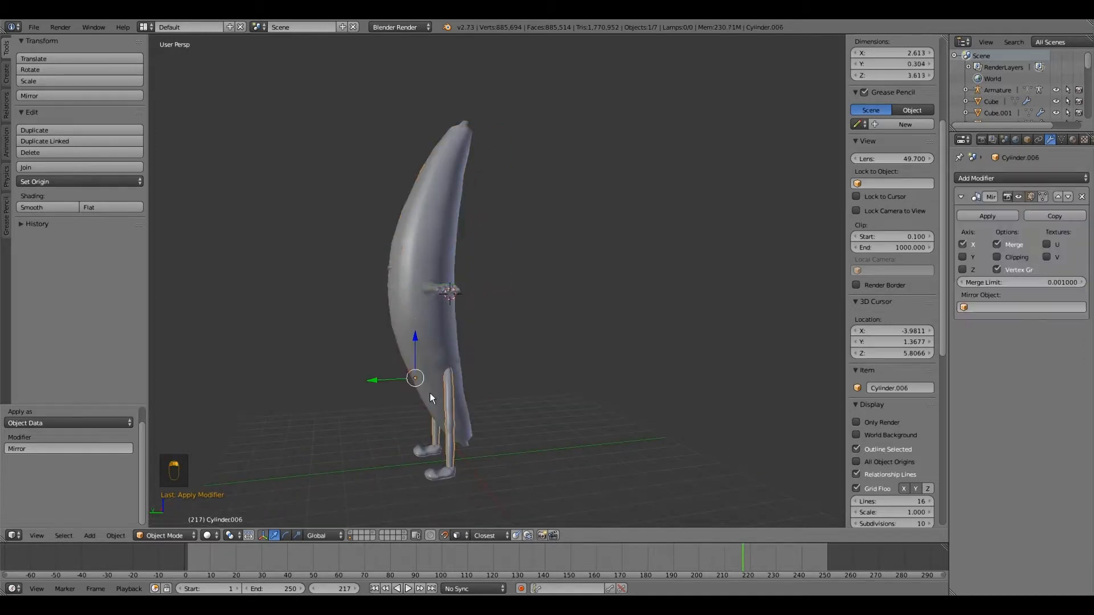
right_click(431, 397)
scroll(432, 306, "up", 4)
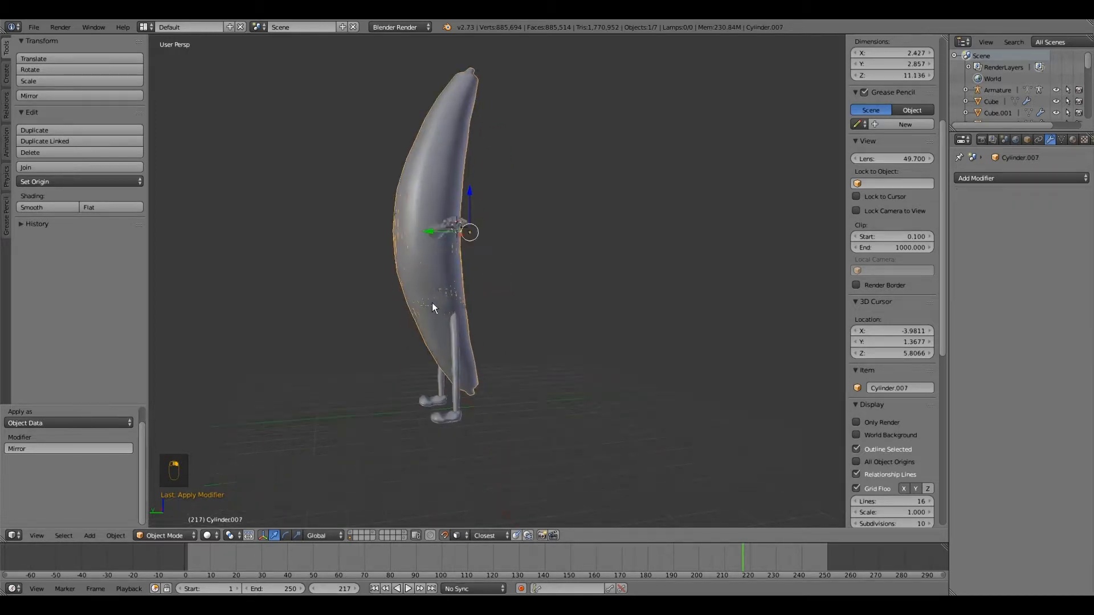
left_click(165, 535)
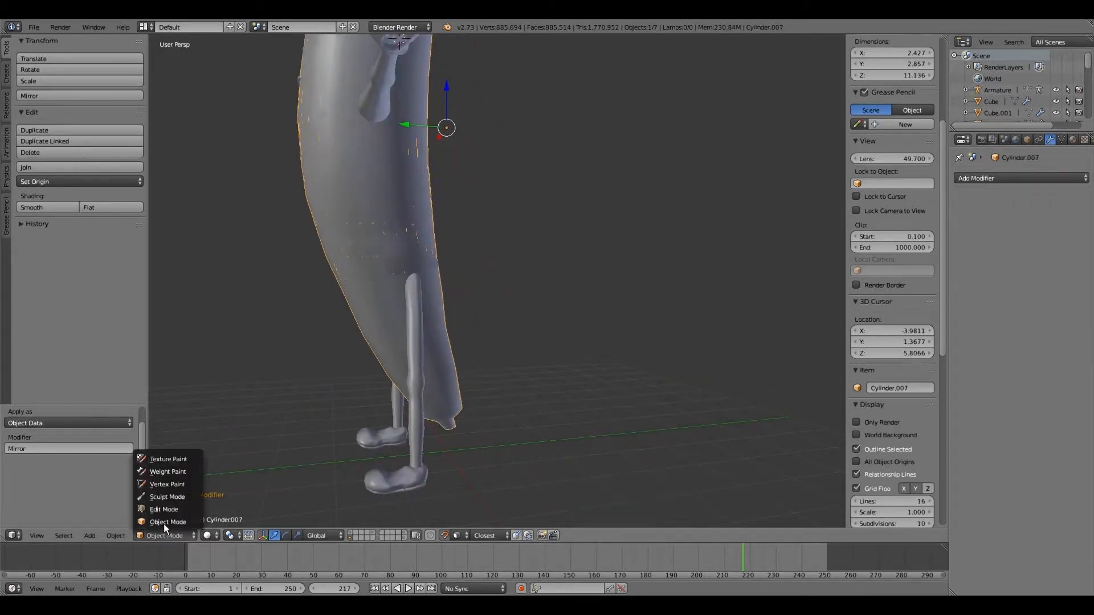
left_click(163, 509)
Select a single vertex at the bottom tip of the banana body.
middle_click_drag(374, 443, 344, 429)
middle_click_drag(420, 419, 411, 347, "shift")
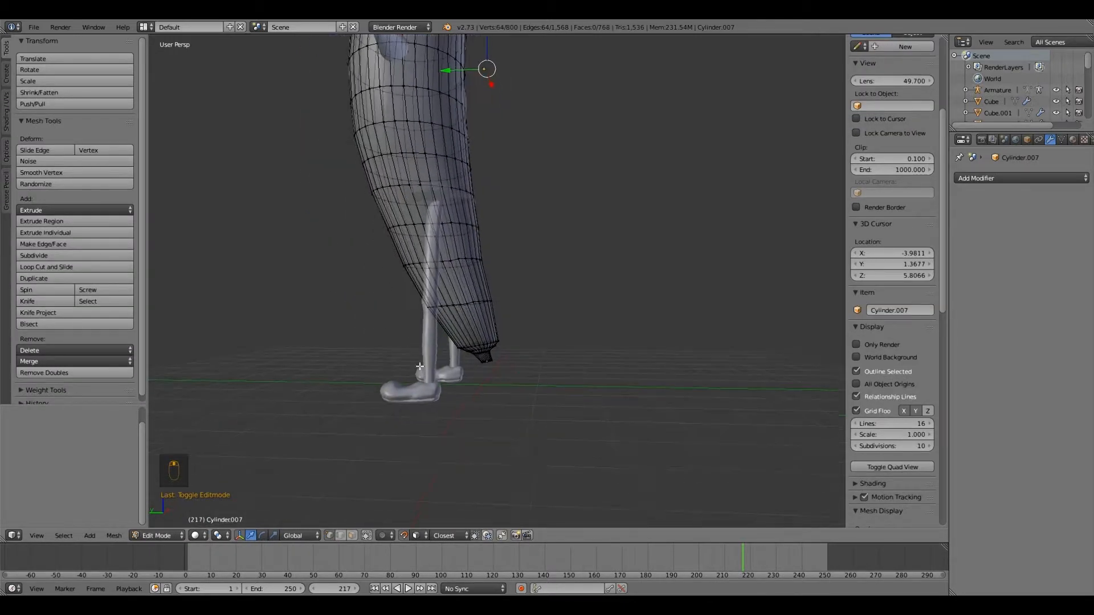
scroll(424, 376, "up", 2)
scroll(435, 397, "up", 4)
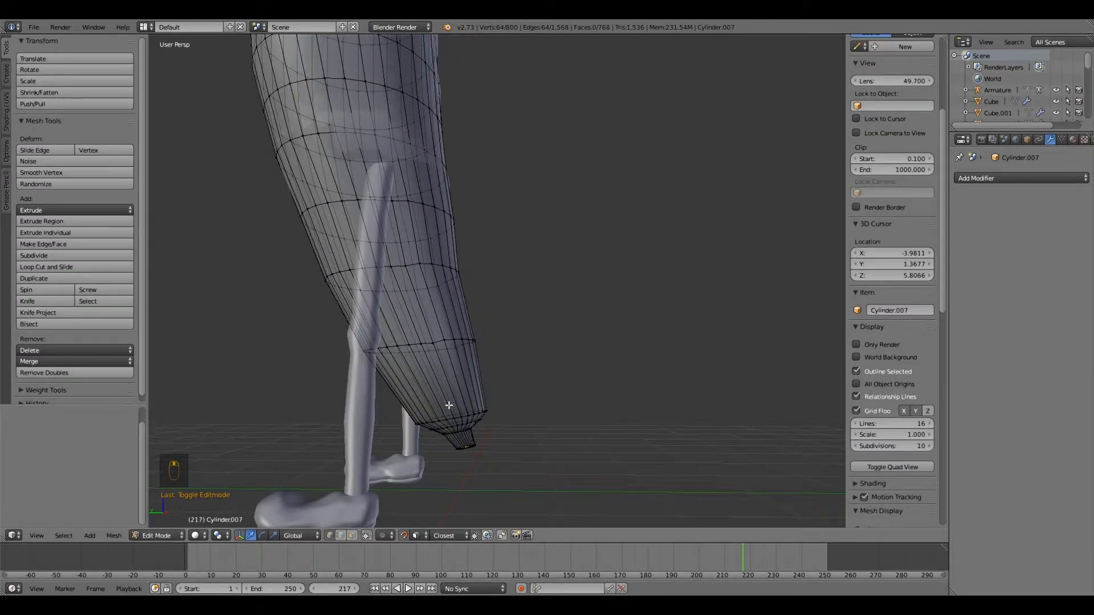
right_click(457, 446)
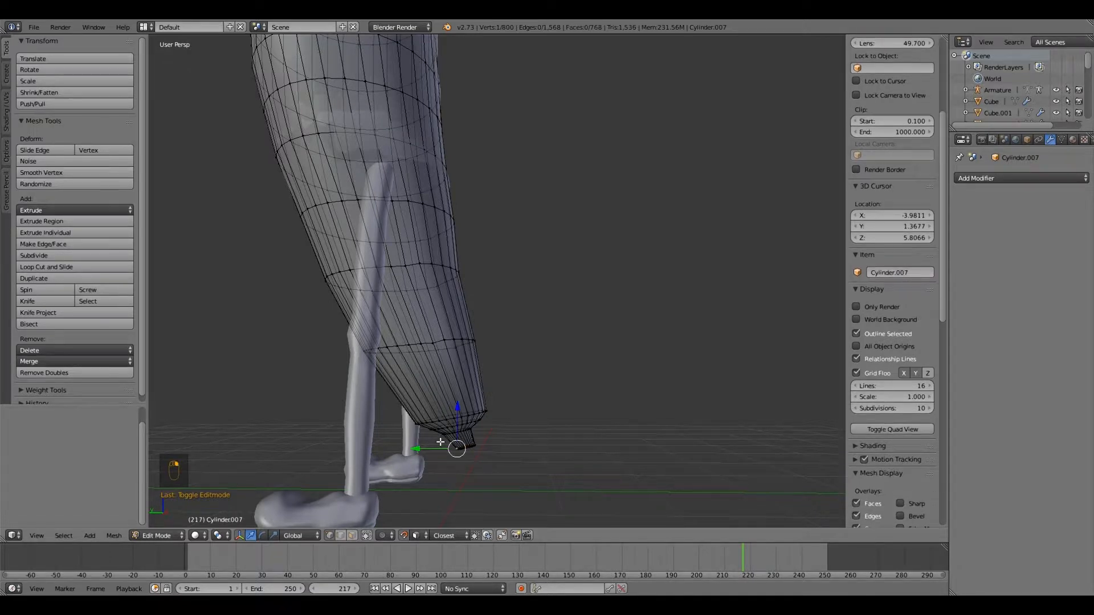
key("b")
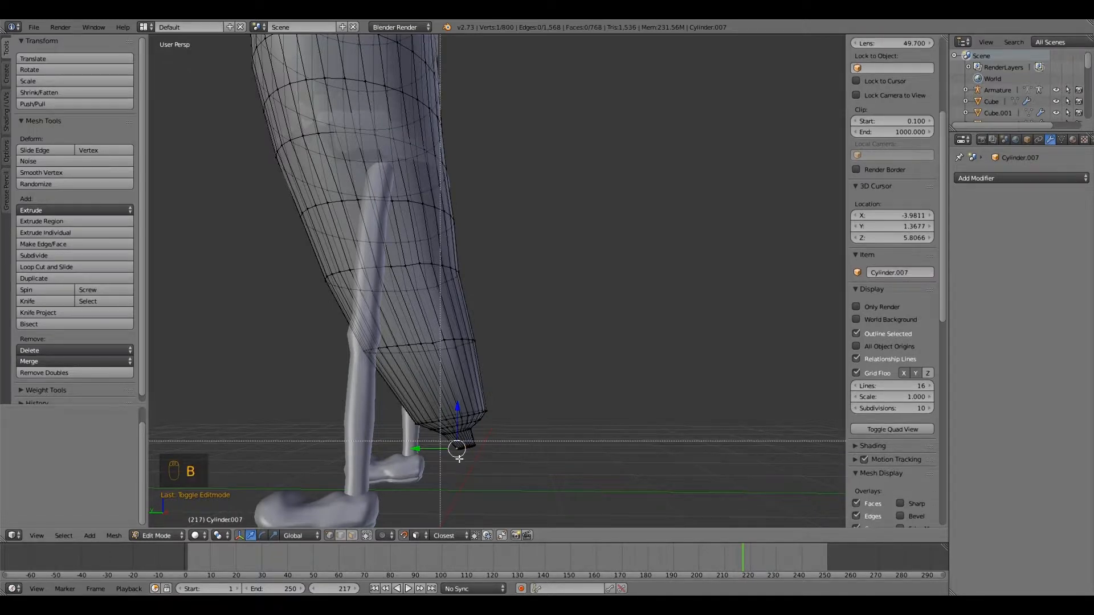
left_click_drag(419, 494, 420, 494)
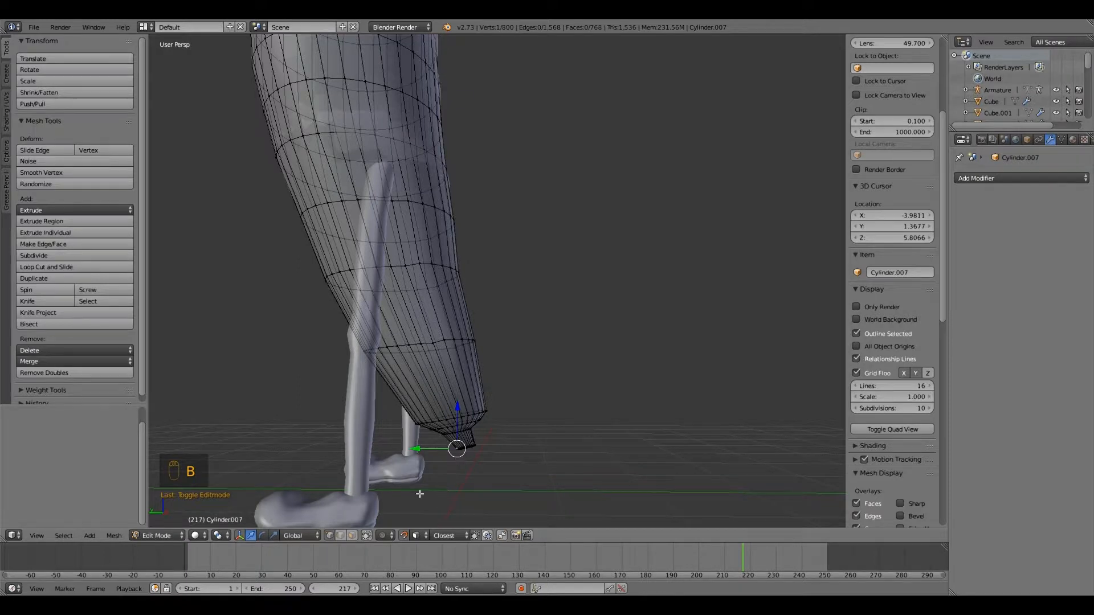
left_click(441, 500)
key("ctrl+z")
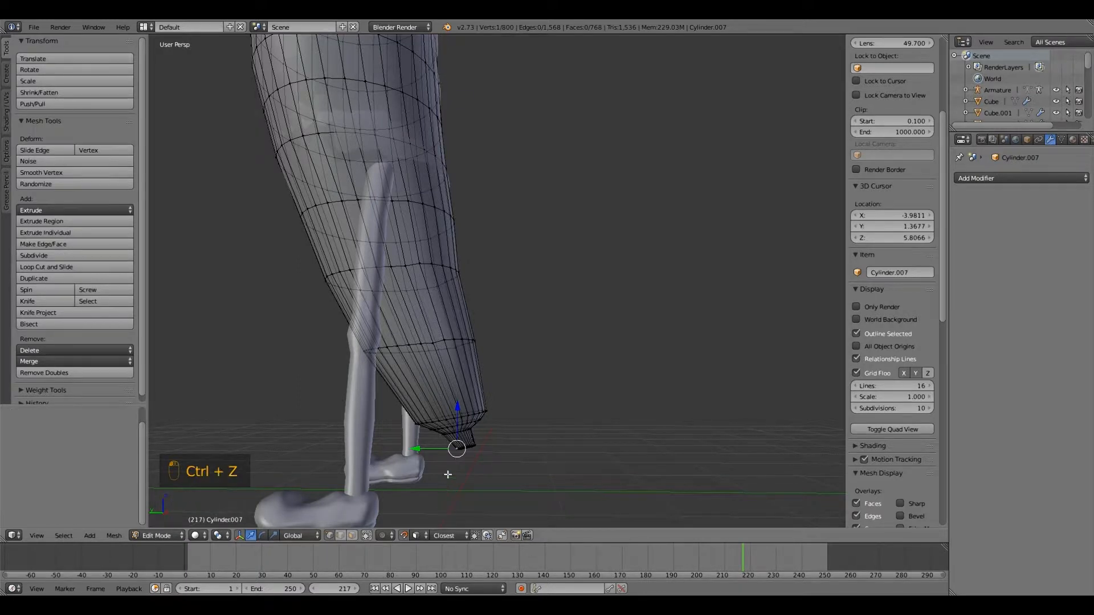
Undo the last two changes and delete the vertices of the small extruded tip at the lower end of the cylinder body.
key("ctrl+z")
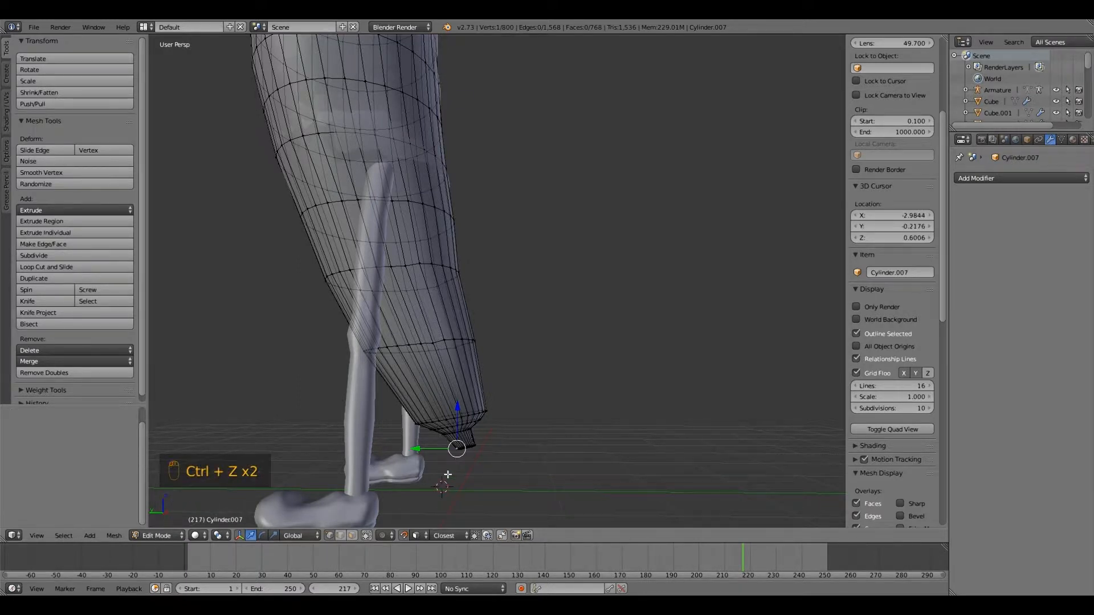
key("ctrl+z")
left_click(404, 536)
key("b")
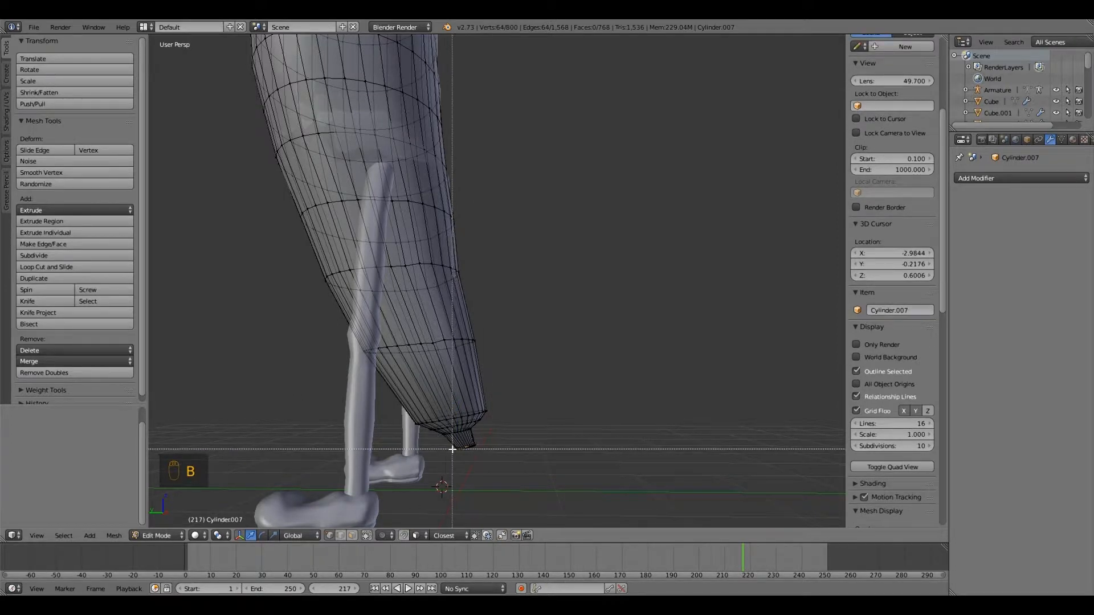
left_click_drag(450, 444, 528, 469)
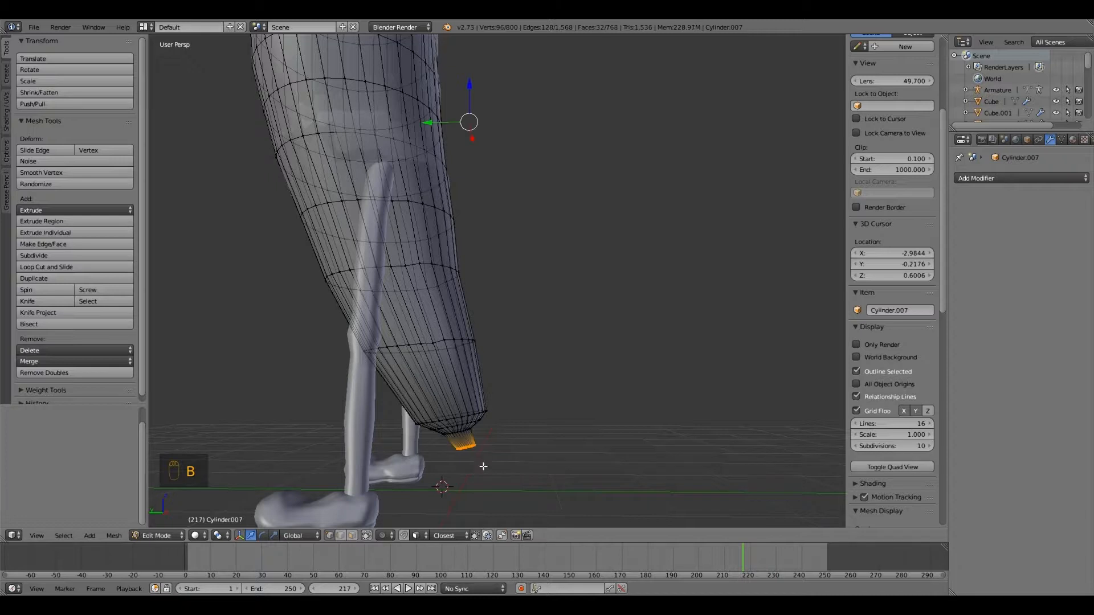
key("x")
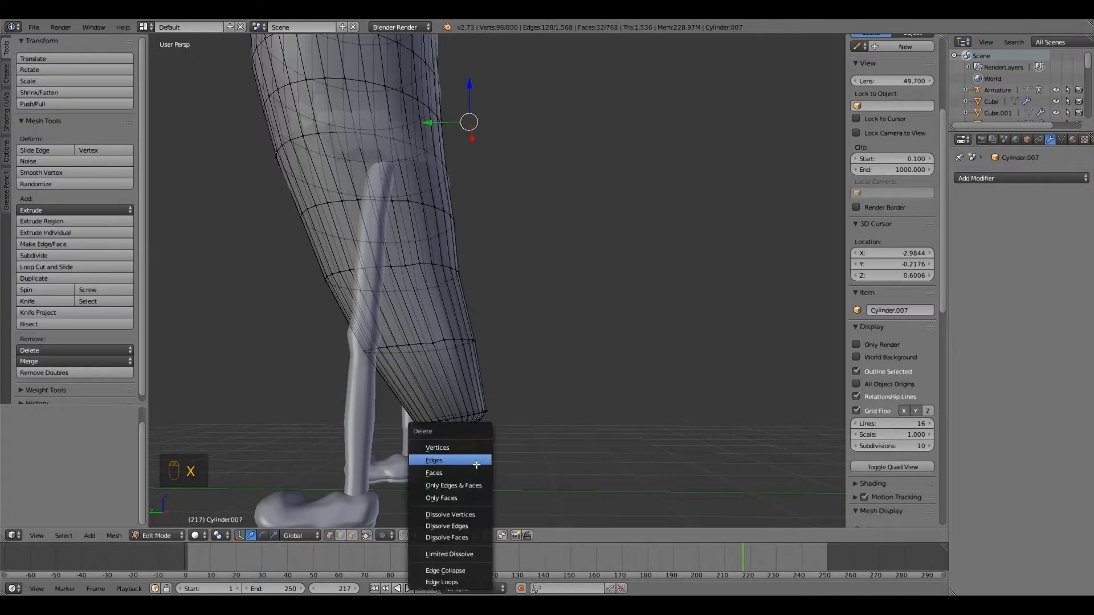
left_click(473, 447)
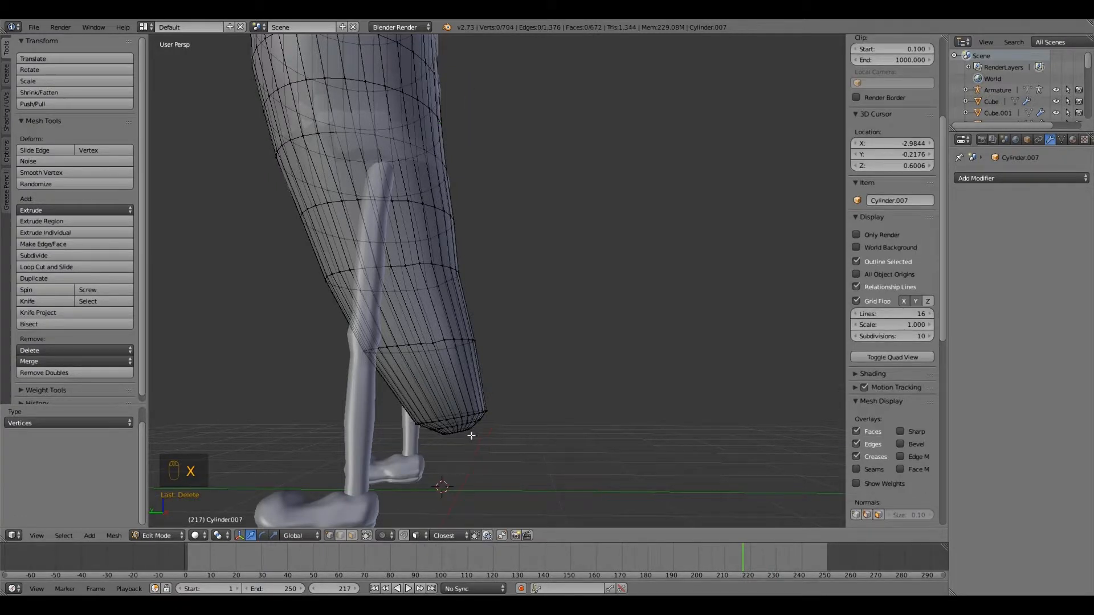
Select the open edge loop around the cylinder body's bottom hole and scale it to 0.76.
middle_click_drag(464, 435, 468, 354)
middle_click_drag(368, 499, 369, 501)
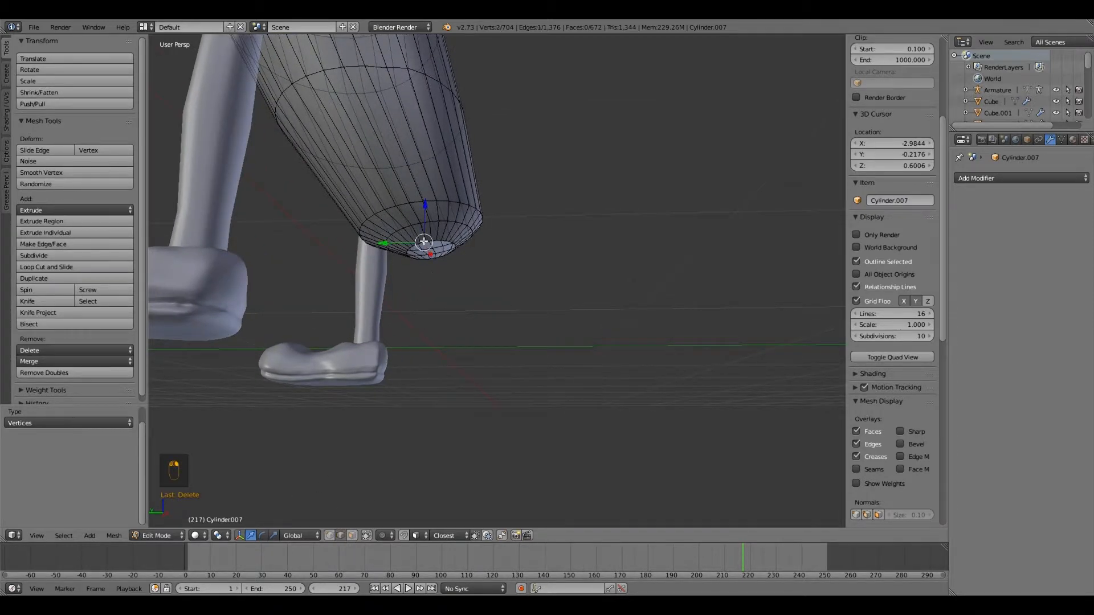
right_click(424, 241)
middle_click_drag(449, 274, 449, 271)
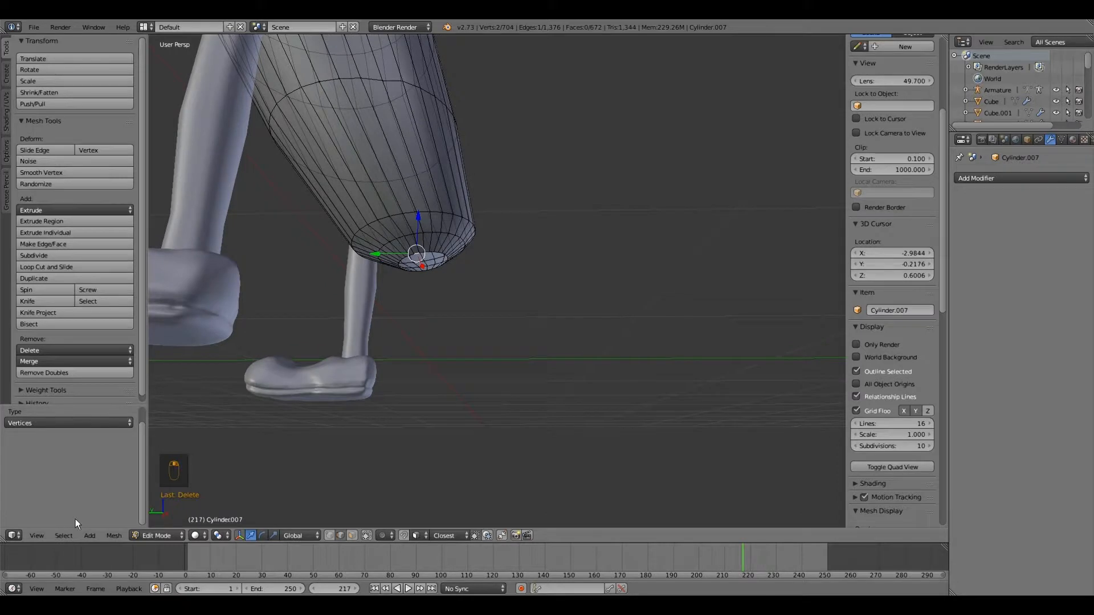
left_click(64, 534)
left_click(107, 258)
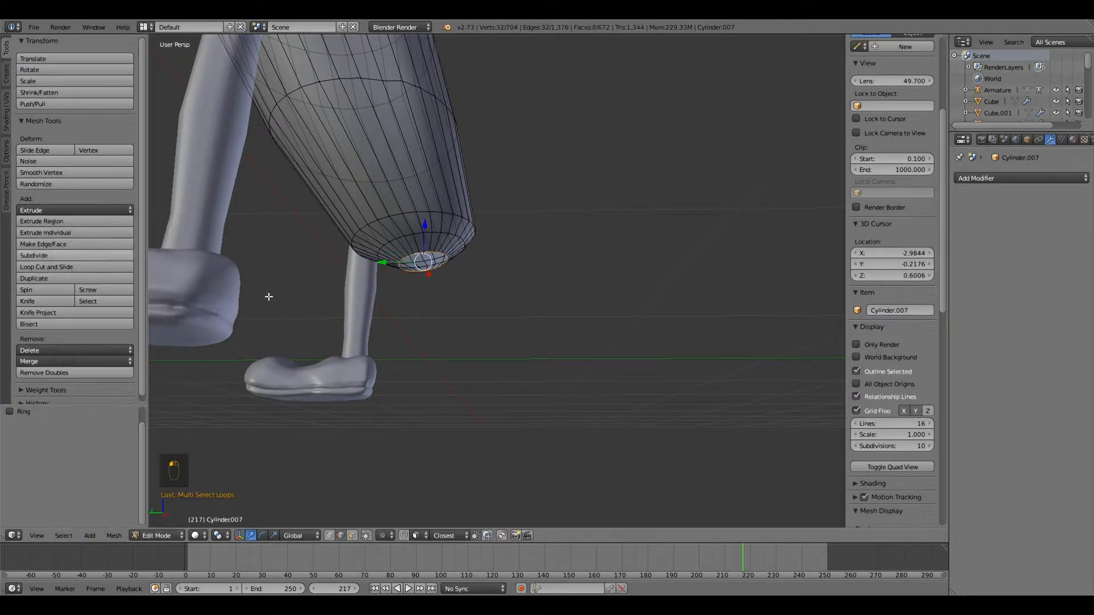
key("s")
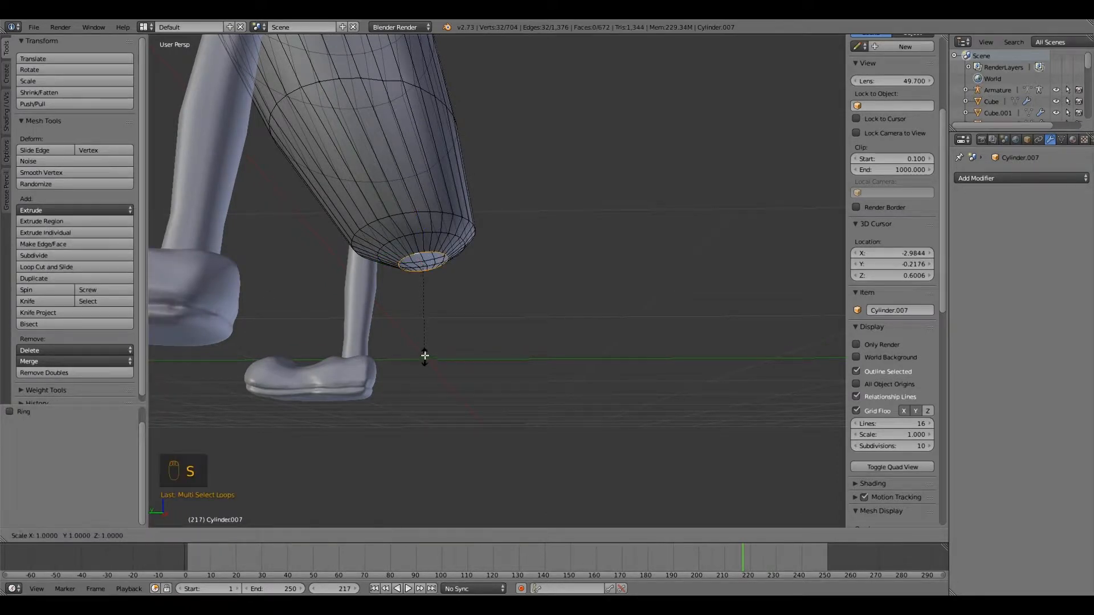
left_click(427, 335)
middle_click_drag(427, 335, 436, 349)
key("KP_3")
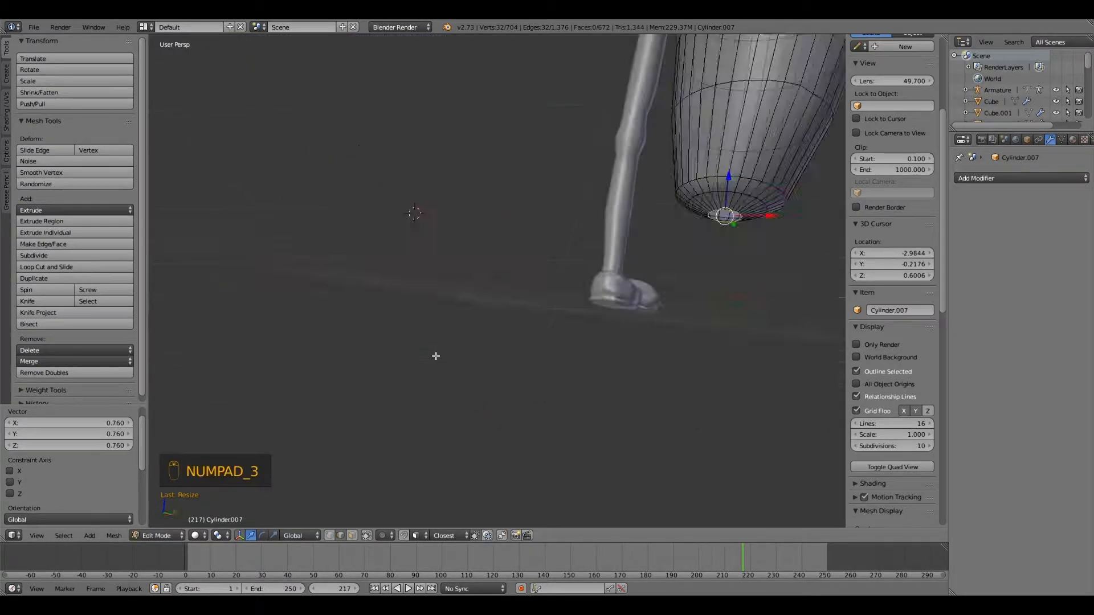
middle_click_drag(478, 359, 489, 362)
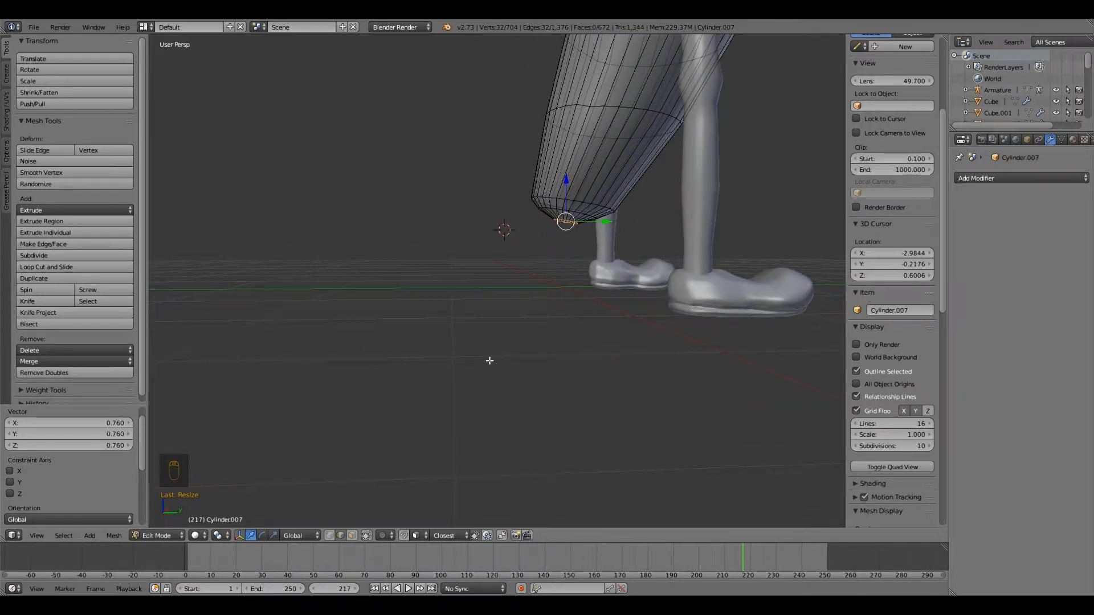
key("0")
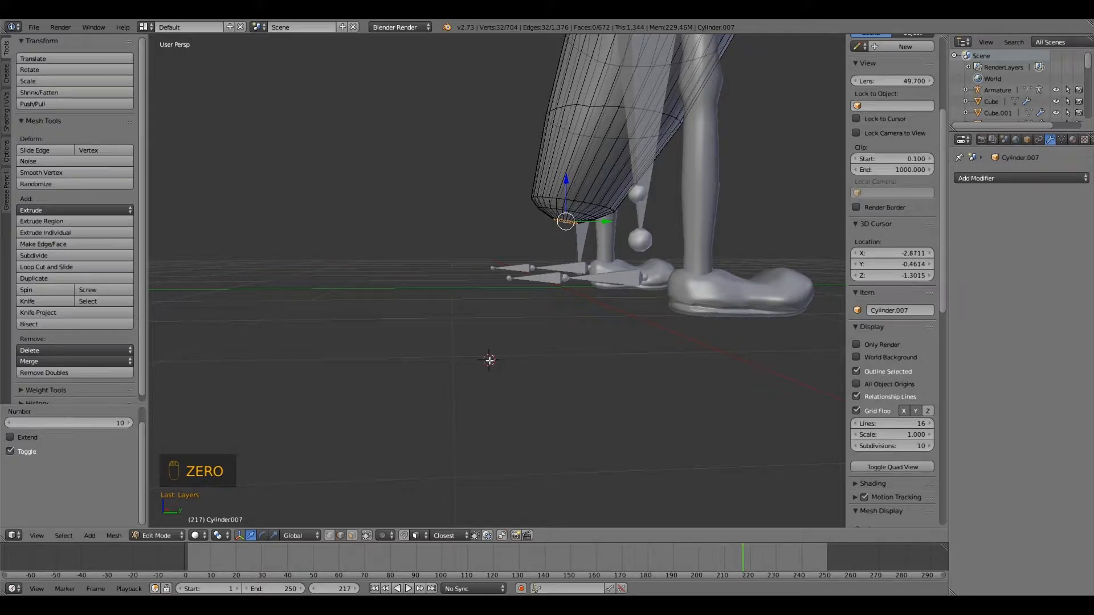
key("ctrl+z")
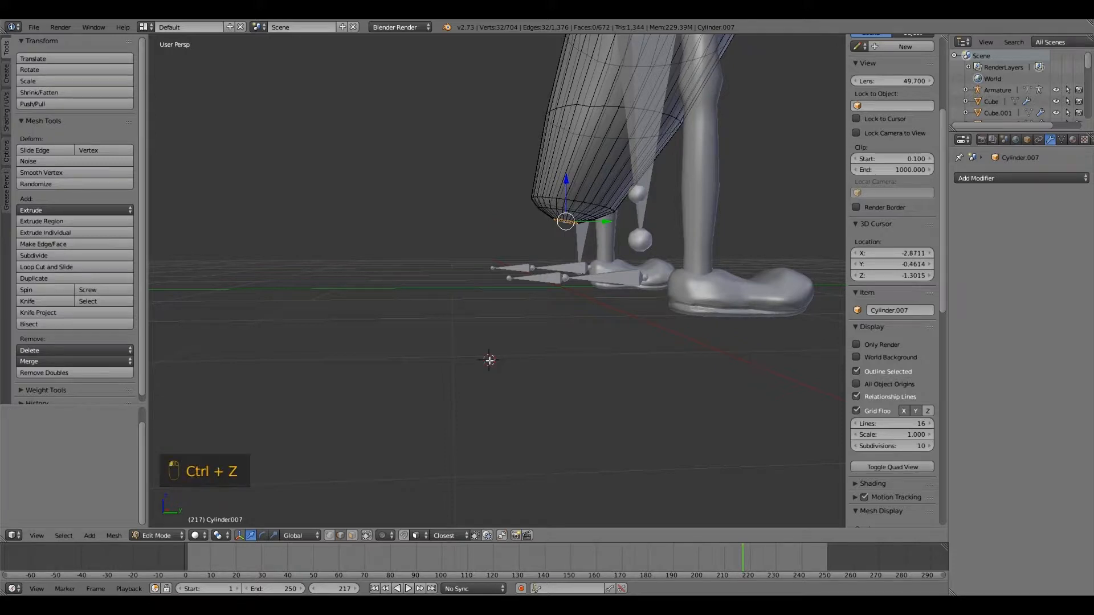
left_click(170, 536)
left_click(164, 522)
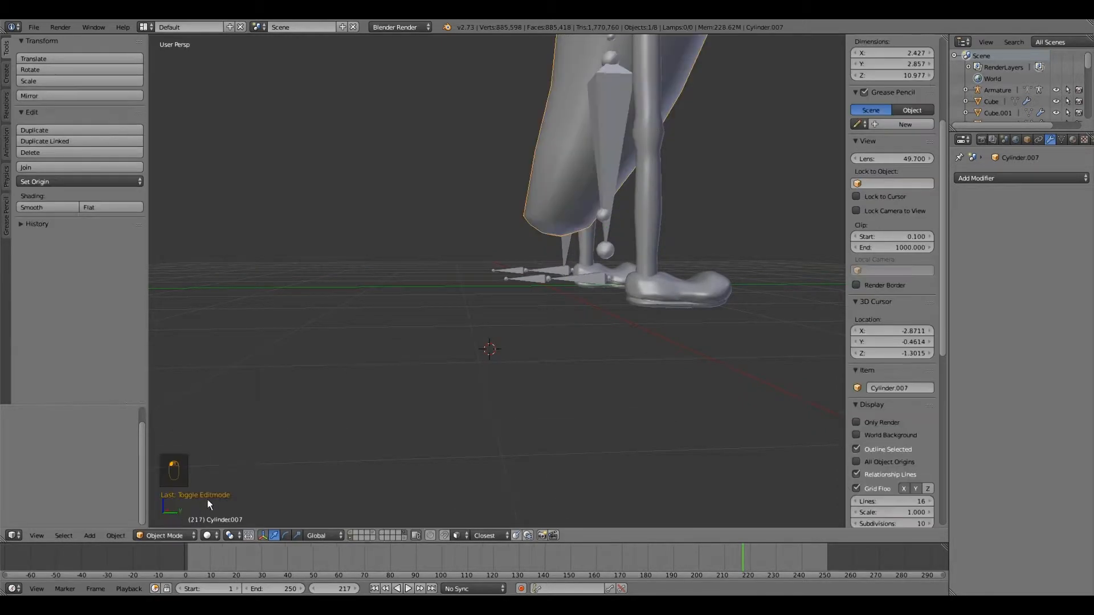
left_click(350, 537)
left_click(165, 535)
left_click(162, 511)
Scale the bottom edge loop to 0.81, then extrude it and scale the extrusion to 0 to close the hole.
scroll(459, 378, "up", 2)
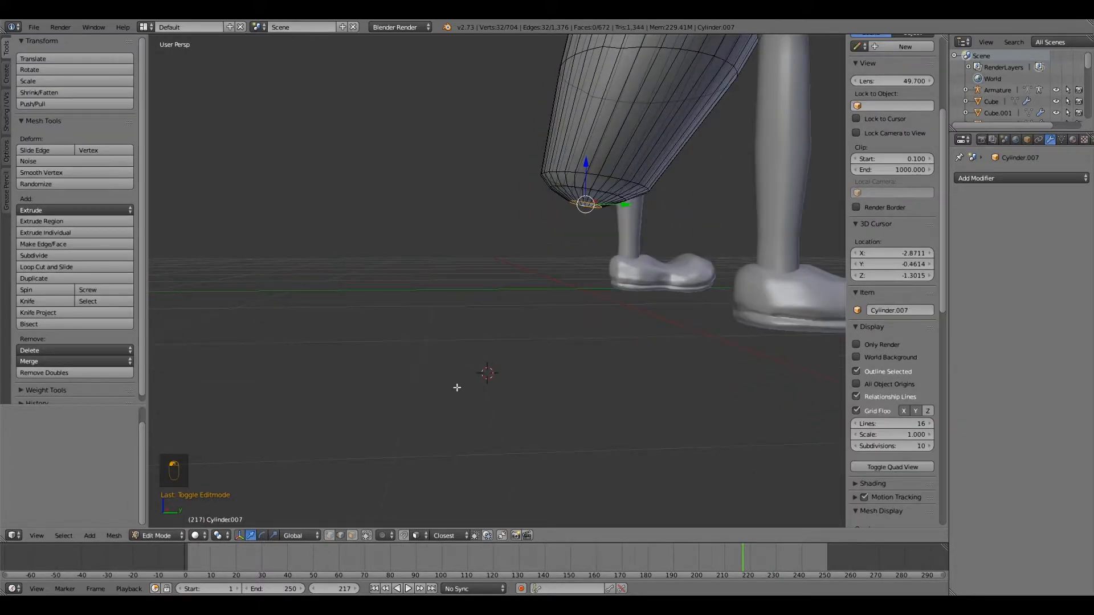
left_click(341, 536)
middle_click_drag(480, 349, 468, 350)
key("s")
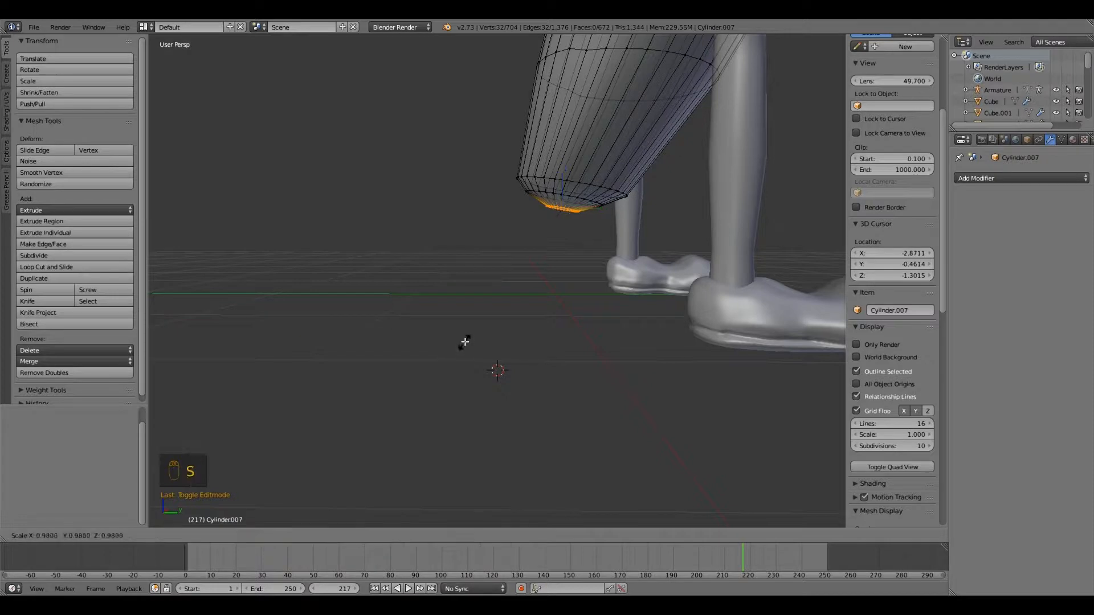
left_click(481, 324)
key("e")
key("s")
key("0")
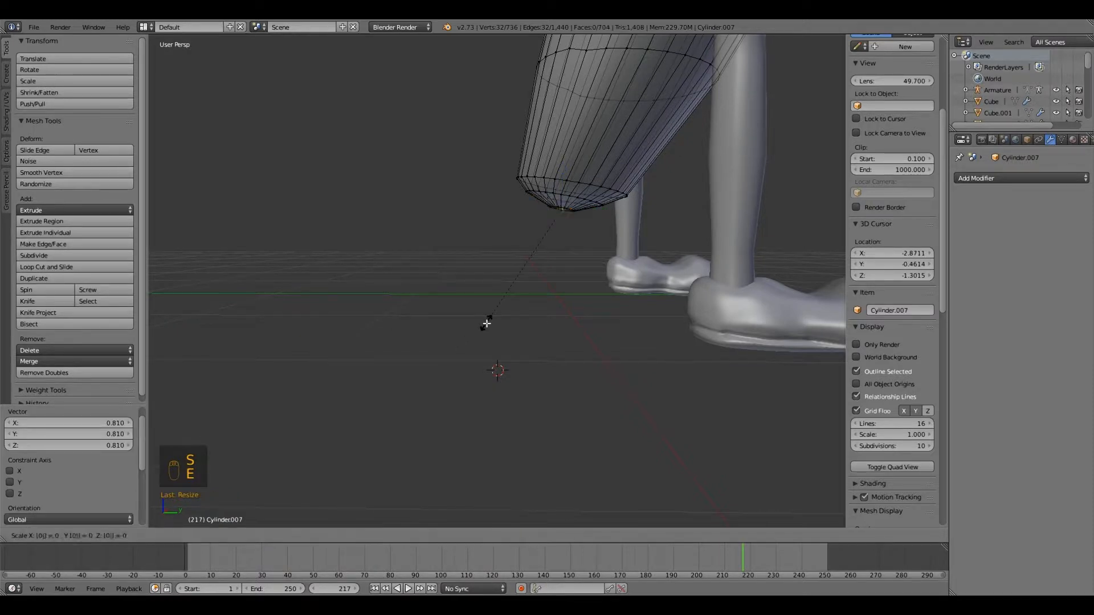
key("Return")
Grow the selection twice from the closed bottom tip and scale the selected rings to 0.837.
middle_click_drag(559, 183, 573, 238)
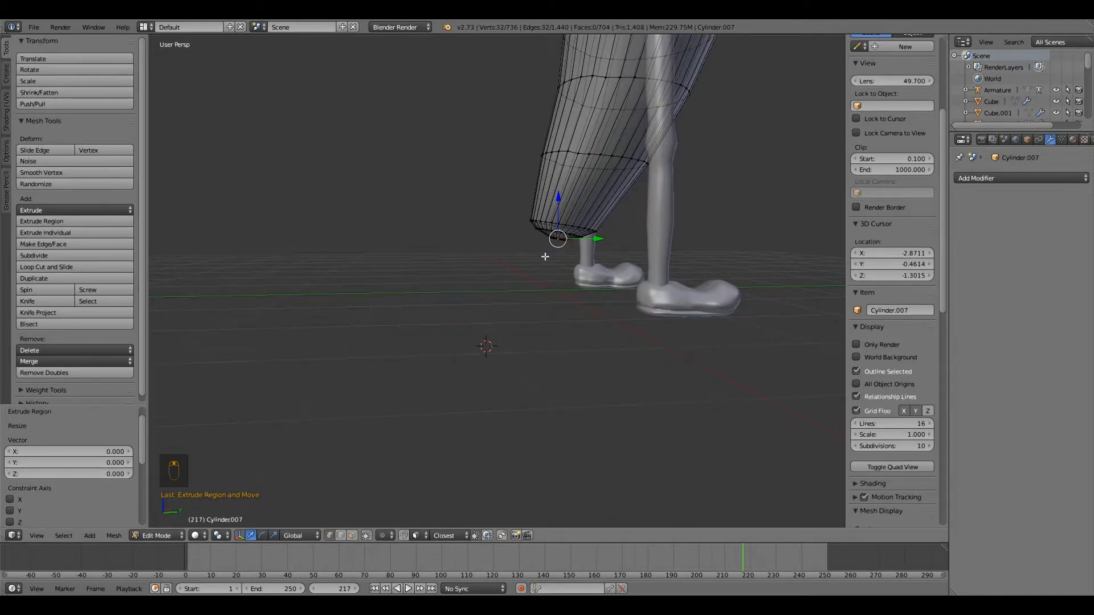
key("ctrl+KP_Add")
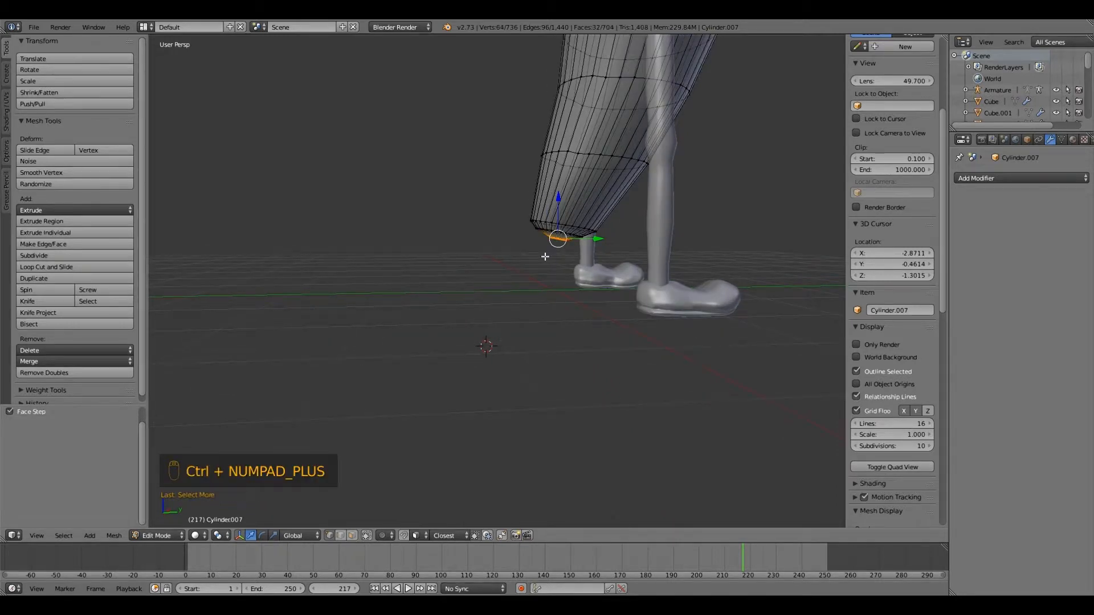
key("ctrl+KP_Add")
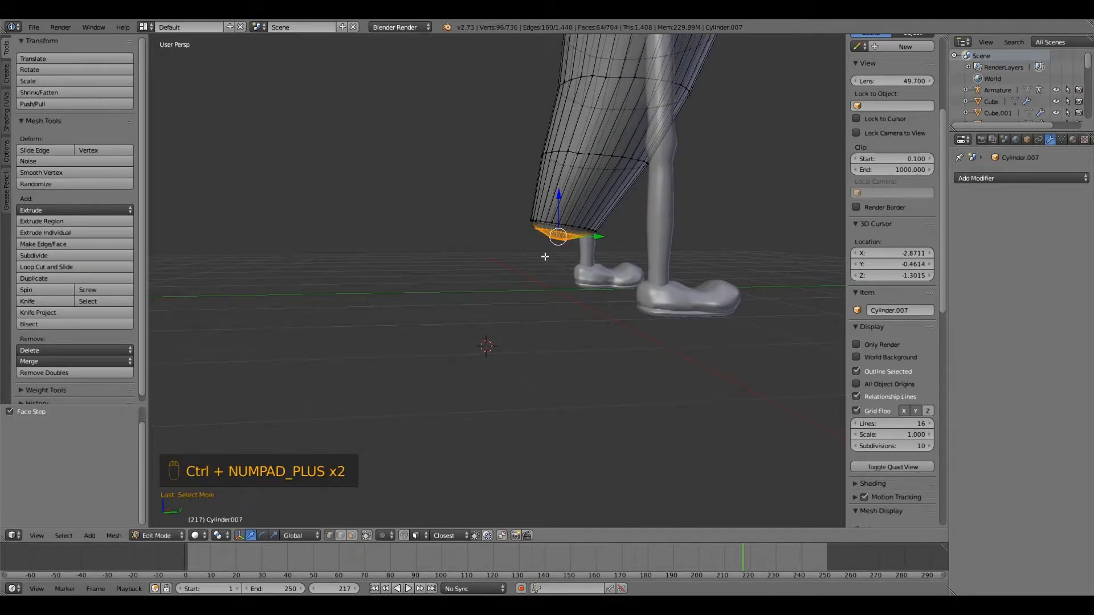
key("s")
left_click(532, 241)
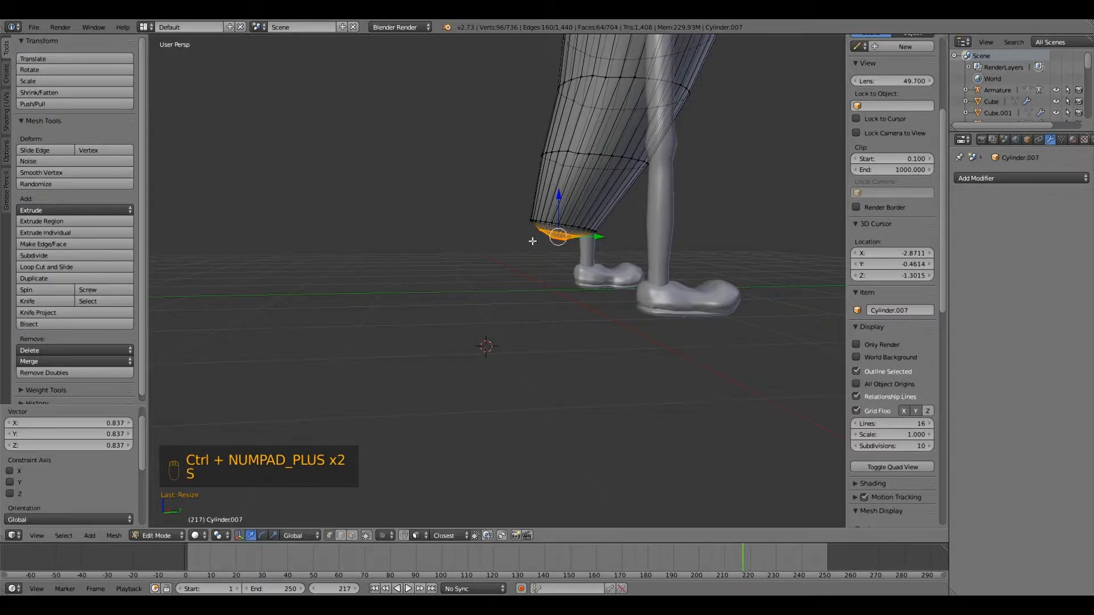
Grow the selection by one more ring, scale the body's lower end to 0.691, and return to Object Mode.
key("ctrl+KP_Add")
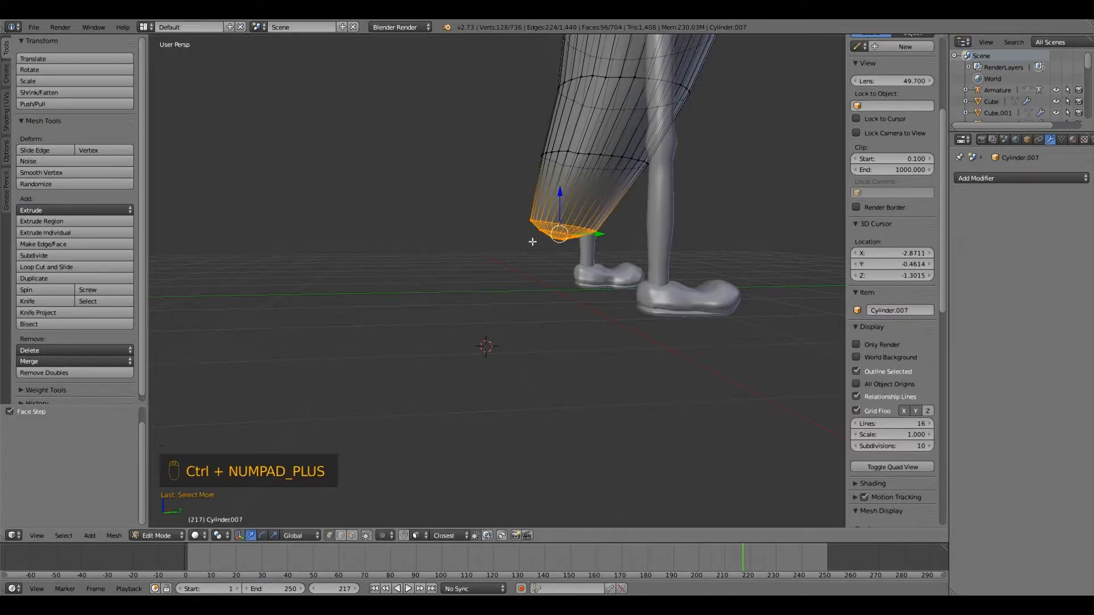
key("s")
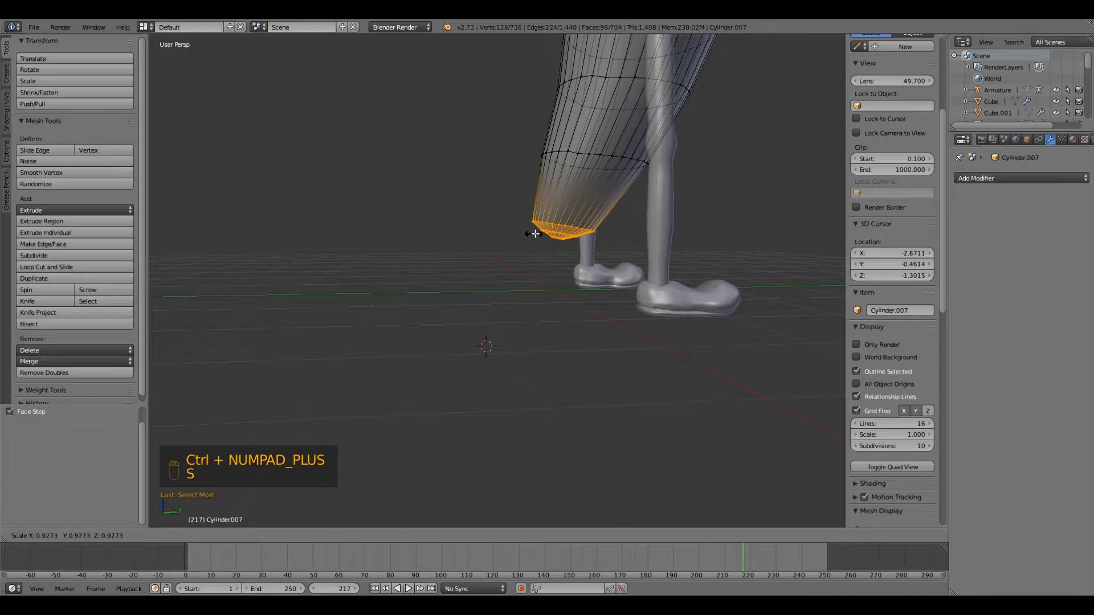
left_click(541, 232)
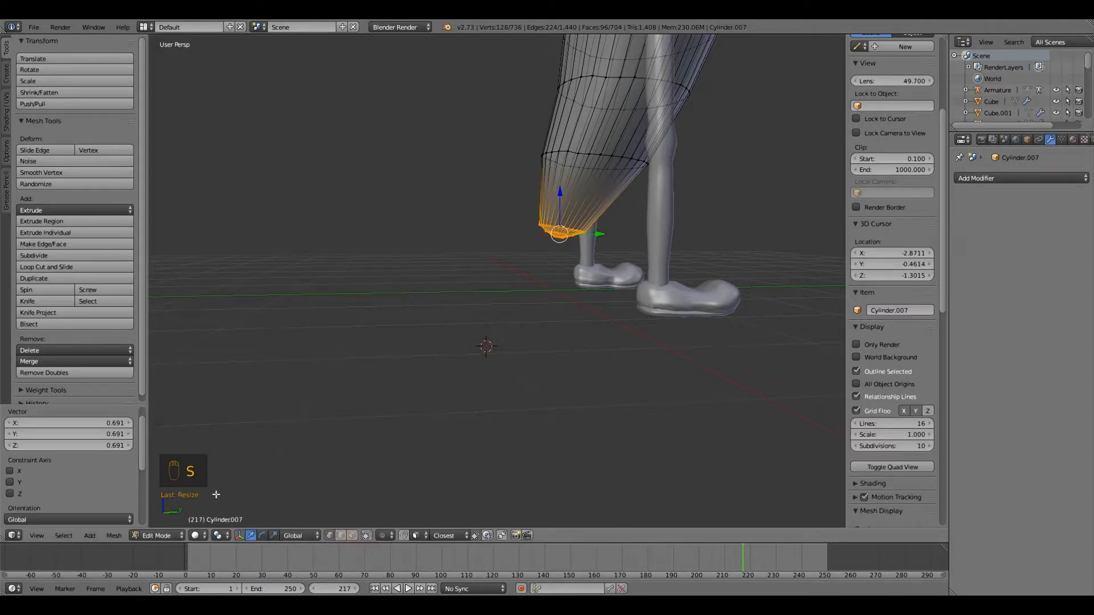
left_click(170, 537)
left_click(173, 523)
Select the mirrored Plane mesh containing the face and arms and enter Edit Mode.
middle_click_drag(429, 384, 360, 382)
middle_click_drag(399, 270, 422, 470, "shift")
middle_click_drag(459, 401, 466, 377)
scroll(460, 371, "up", 1)
scroll(460, 408, "down", 1)
scroll(463, 355, "up", 2)
middle_click_drag(457, 438, 415, 349)
right_click(382, 331)
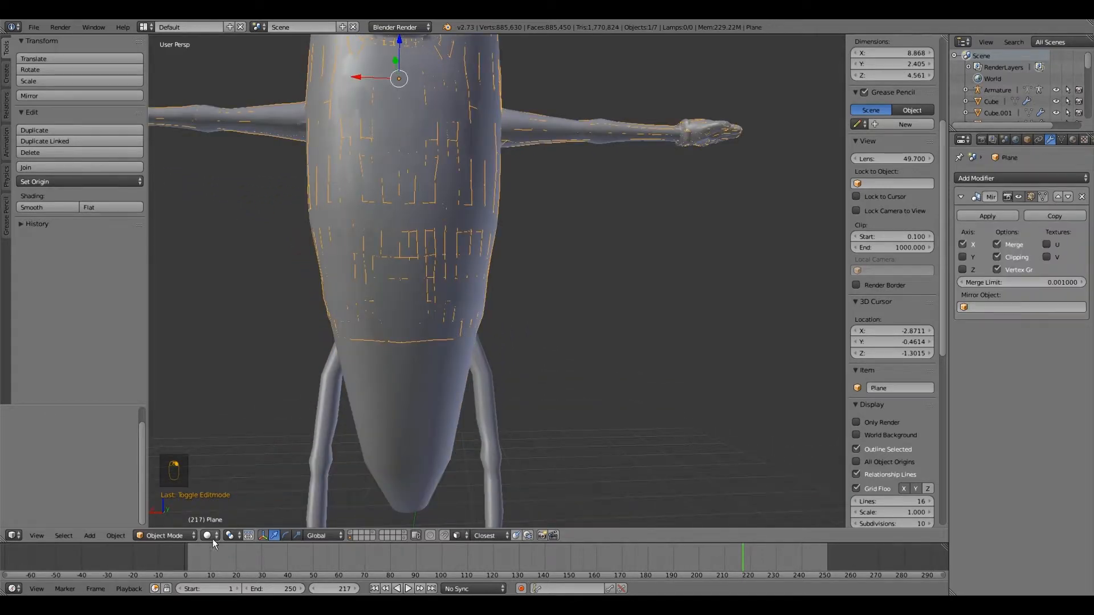
left_click(174, 537)
left_click(171, 509)
Select the visible vertices of a short band around the middle of the upper arm.
scroll(388, 451, "down", 2)
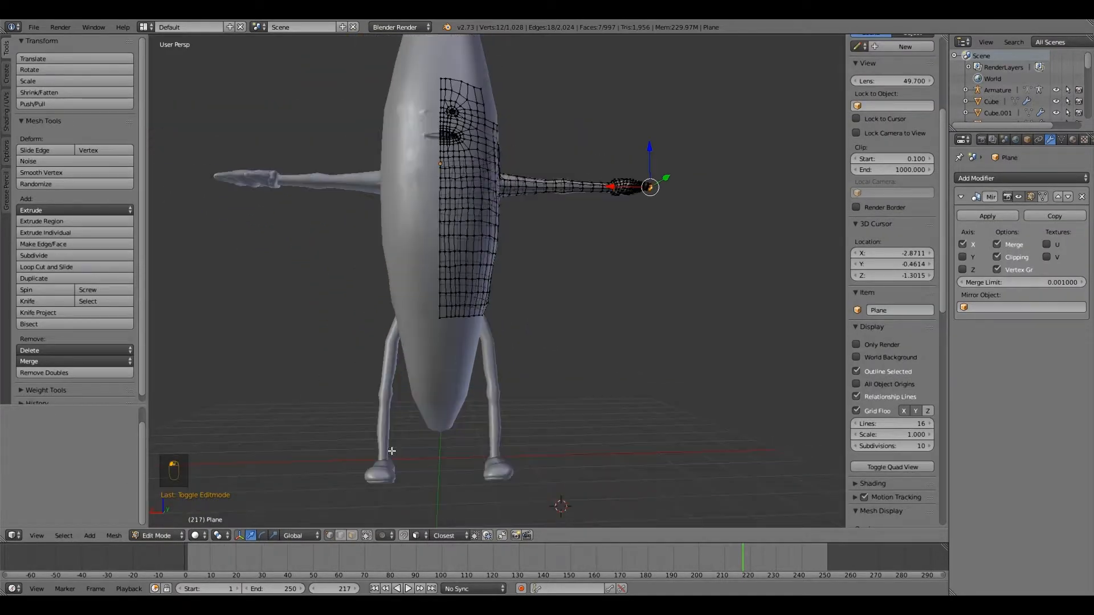
middle_click_drag(451, 310, 416, 352, "shift")
middle_click_drag(399, 414, 386, 353, "shift")
scroll(393, 393, "up", 1)
scroll(328, 384, "up", 4)
scroll(375, 383, "down", 4)
scroll(419, 389, "up", 4)
scroll(474, 313, "down", 1)
middle_click_drag(490, 278, 494, 383, "shift")
scroll(495, 380, "up", 3)
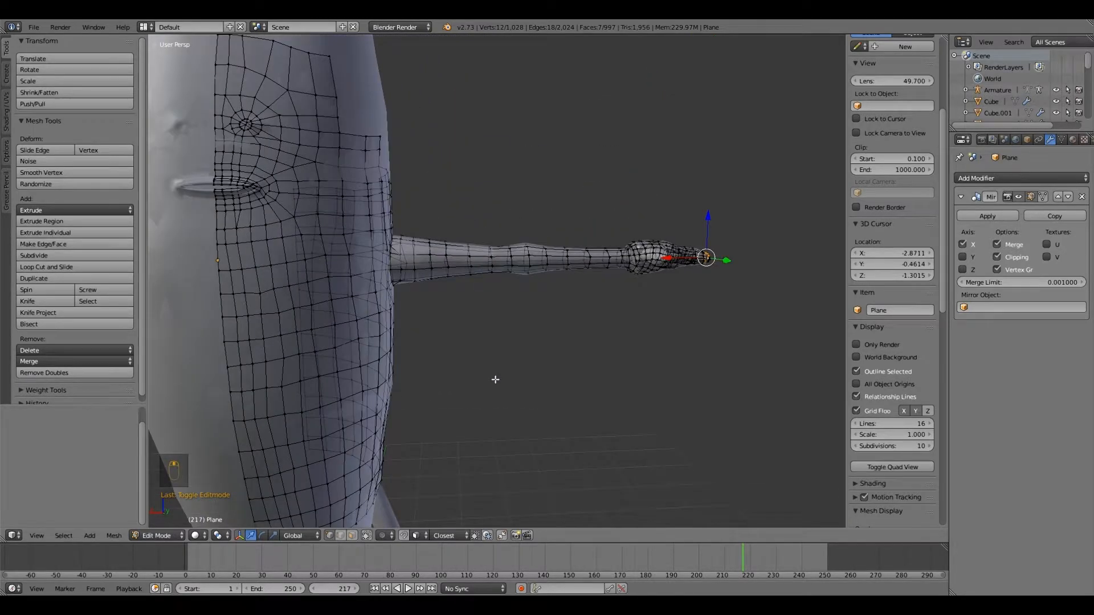
right_click(472, 260)
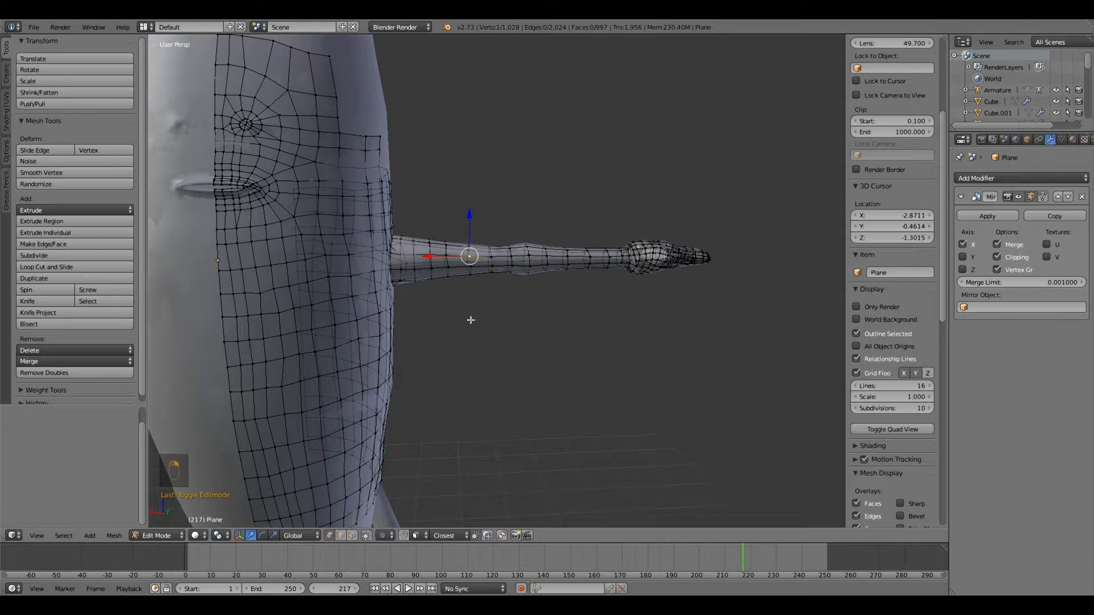
middle_click_drag(471, 321, 468, 319)
key("b")
left_click_drag(449, 234, 490, 285)
middle_click_drag(476, 330, 475, 332)
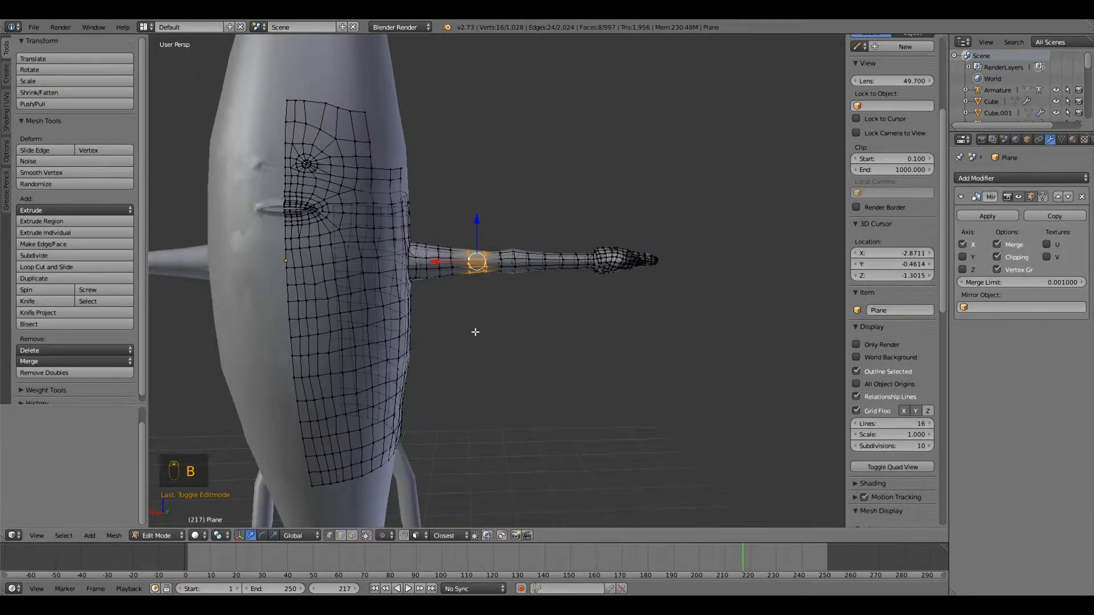
Duplicate the selected upper-arm band in place and move the copy -2.408 along the Z axis.
key("shift+d")
right_click(475, 333)
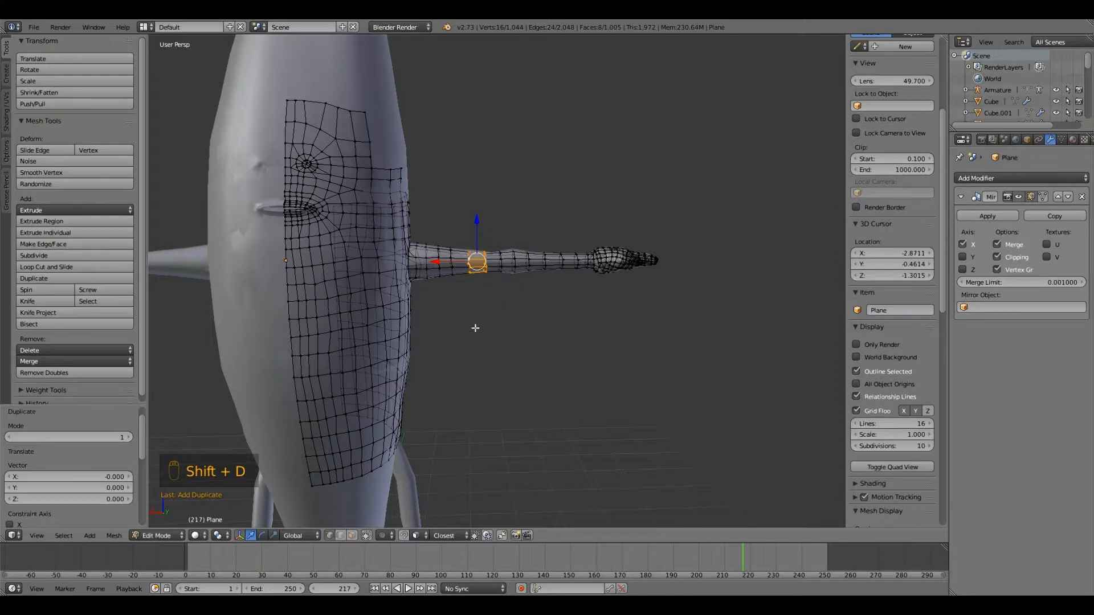
key("g")
key("z")
left_click(496, 396)
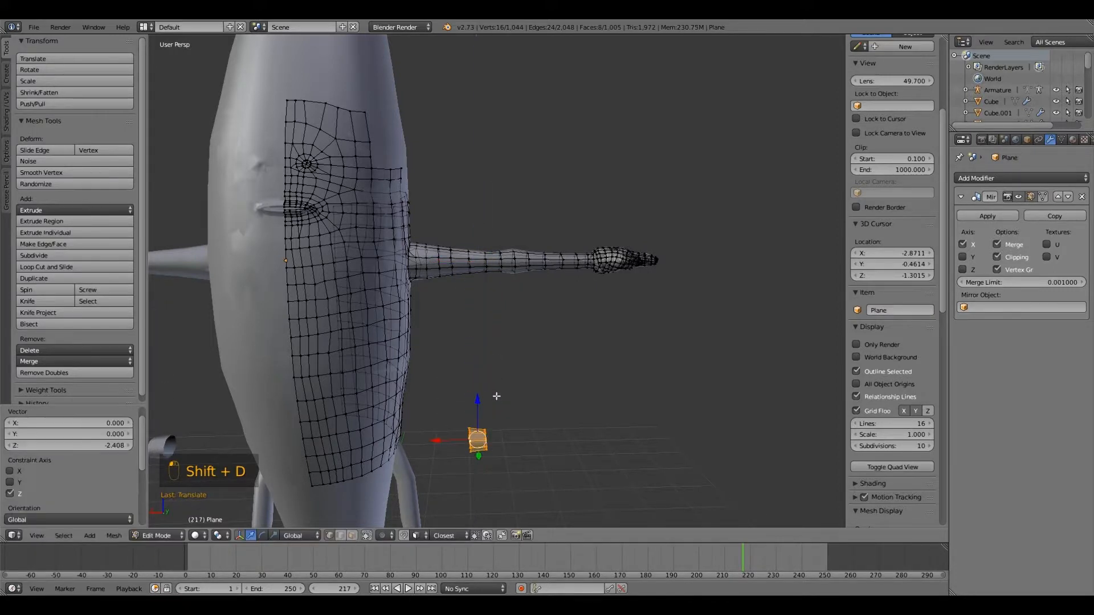
Switch the manipulator to rotation and rotate the duplicated arm band 90° about the global Y axis.
scroll(496, 396, "down", 4)
scroll(495, 396, "up", 2)
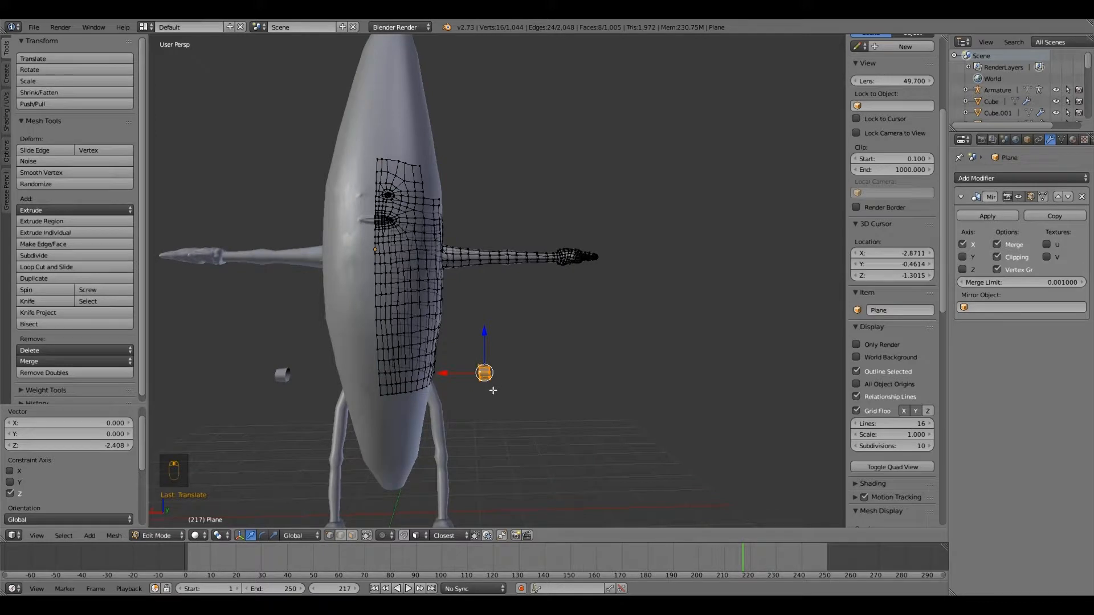
key("r")
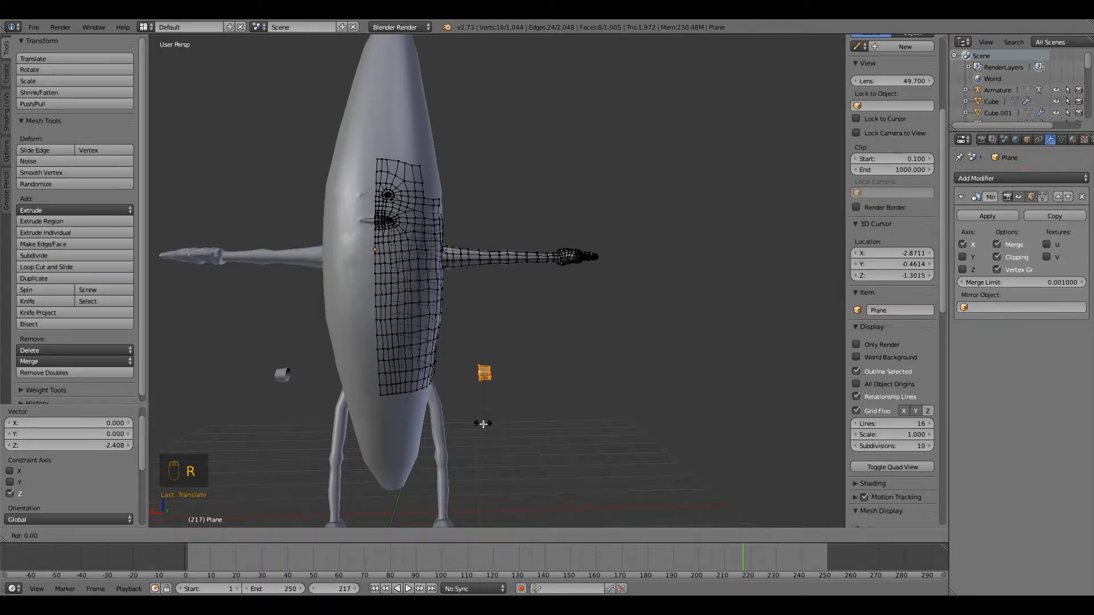
left_click(483, 423)
left_click(266, 536)
left_click_drag(501, 432, 502, 433)
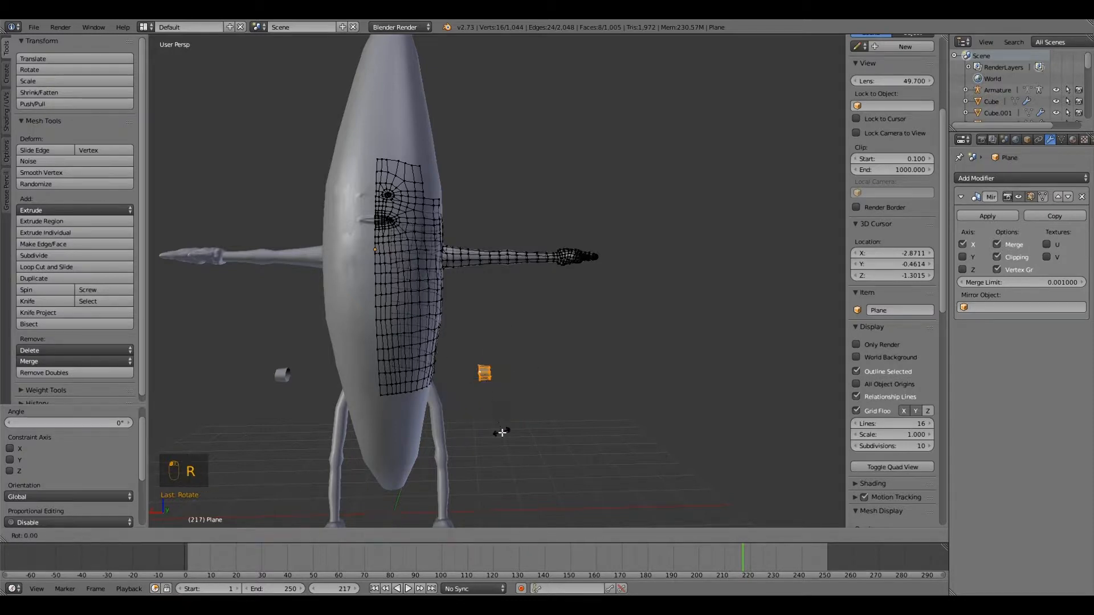
type("y")
type("90")
key("Return")
scroll(502, 434, "down", 1)
middle_click_drag(493, 395, 472, 384)
scroll(465, 437, "up", 2)
middle_click_drag(469, 337, 482, 313)
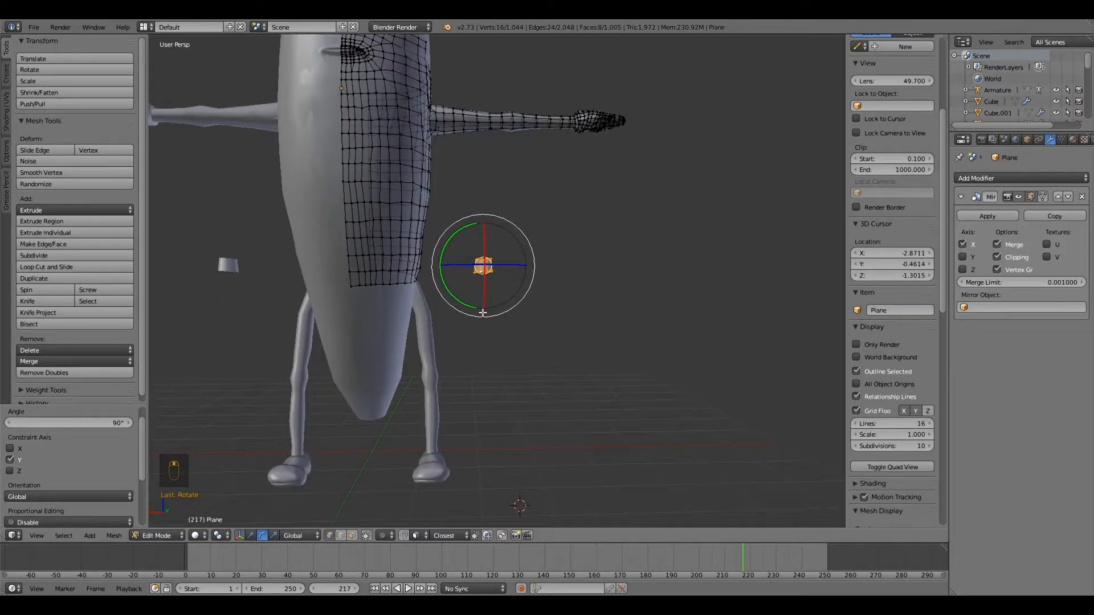
Switch the manipulator to translation and move the rotated band onto the character's upper leg, shifting it -0.619 along Y.
left_click(252, 535)
left_click_drag(444, 271, 397, 277)
left_click_drag(436, 234, 435, 311)
left_click_drag(397, 345, 385, 343)
middle_click_drag(386, 343, 303, 337)
left_click_drag(303, 337, 342, 340)
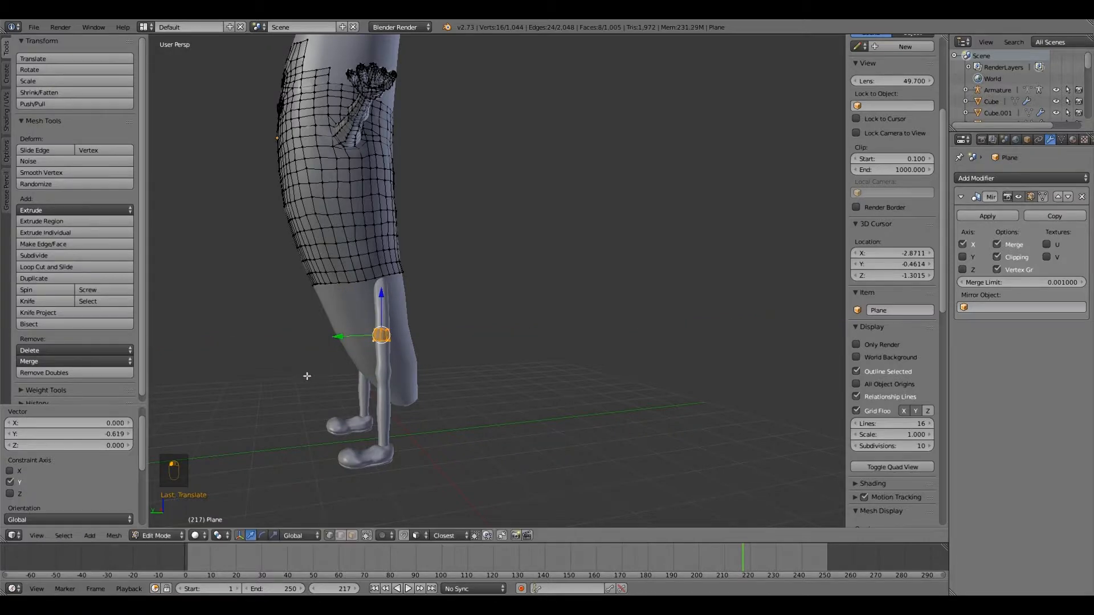
middle_click_drag(306, 373, 555, 342)
Shift the band 0.045 along X and move it down along Z to wrap the leg just above the knee.
scroll(516, 351, "up", 4)
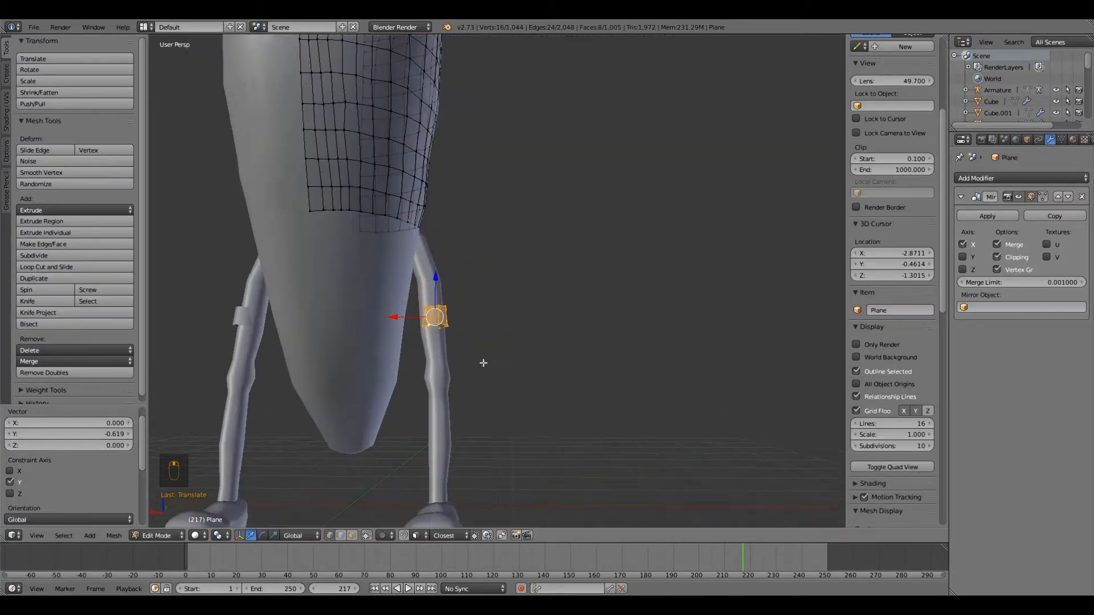
left_click_drag(466, 301, 460, 305)
mouse_move(485, 345)
middle_mouse_down()
mouse_move(475, 365)
mouse_move(474, 354)
middle_mouse_up()
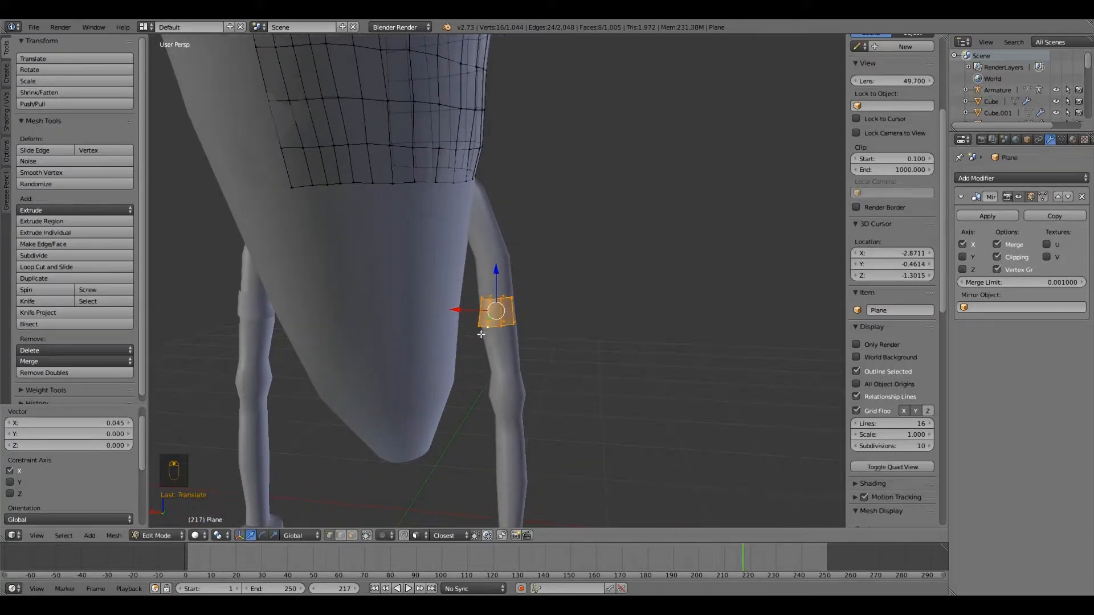
left_click_drag(499, 279, 470, 379)
left_click_drag(506, 342, 507, 333)
middle_click_drag(491, 439, 531, 314, "shift")
scroll(512, 325, "up", 1)
Box-select the band's lower edge ring, move it 0.004 along X and rotate it 2.895°.
right_click(522, 298)
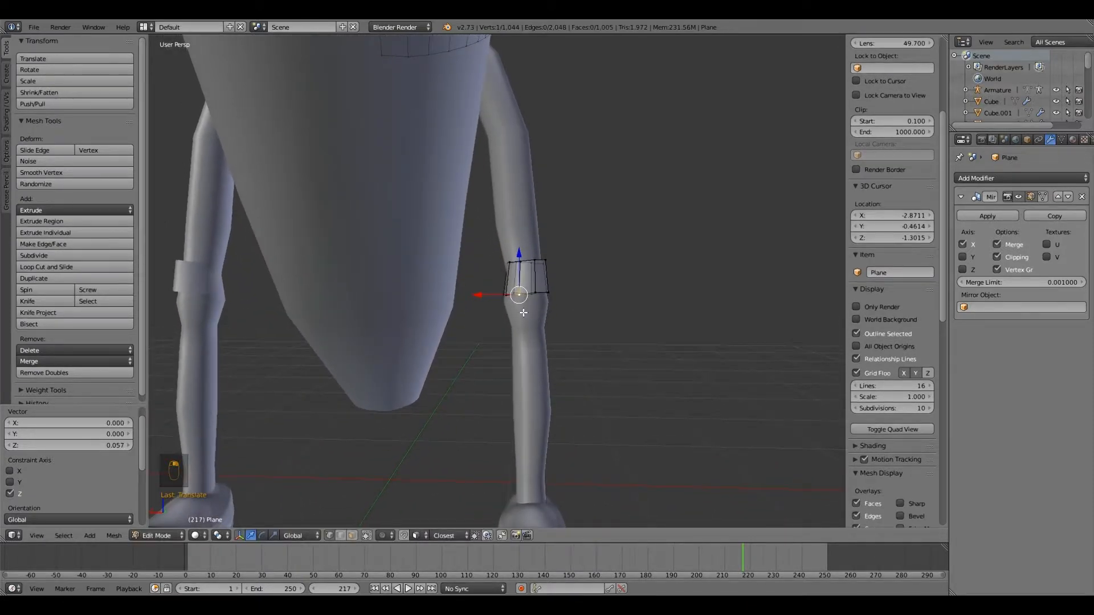
key("b")
left_click_drag(503, 288, 598, 328)
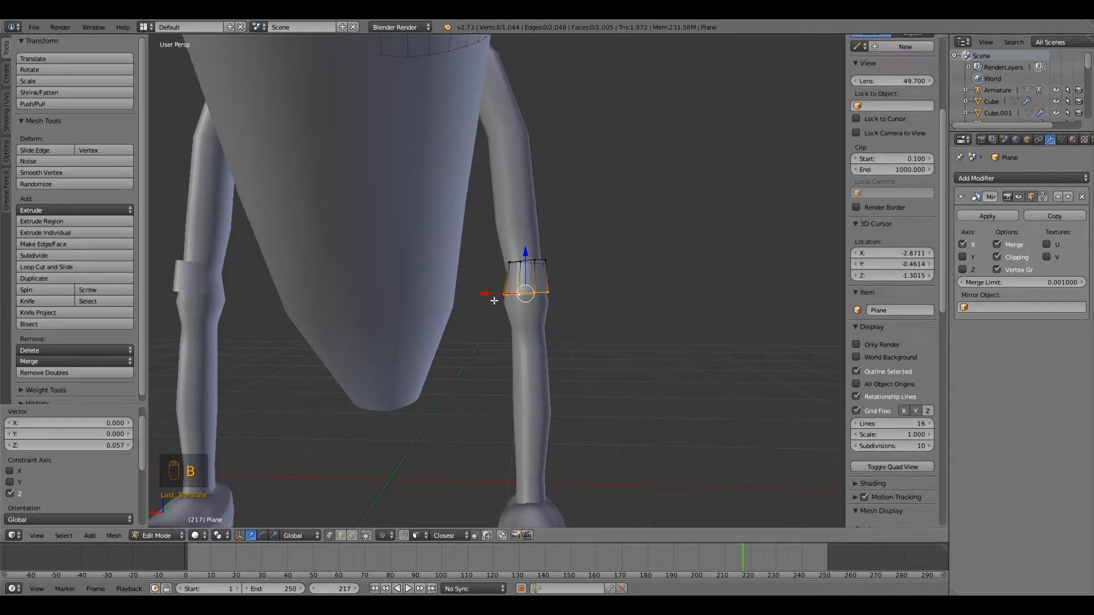
key("g")
key("x")
left_click(490, 306)
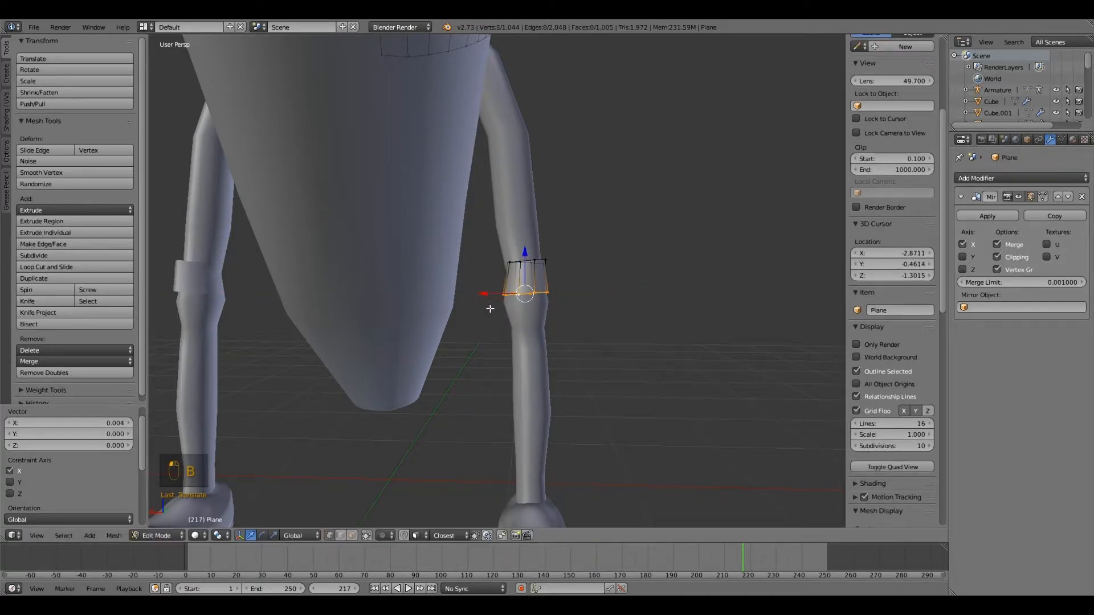
key("r")
left_click(490, 340)
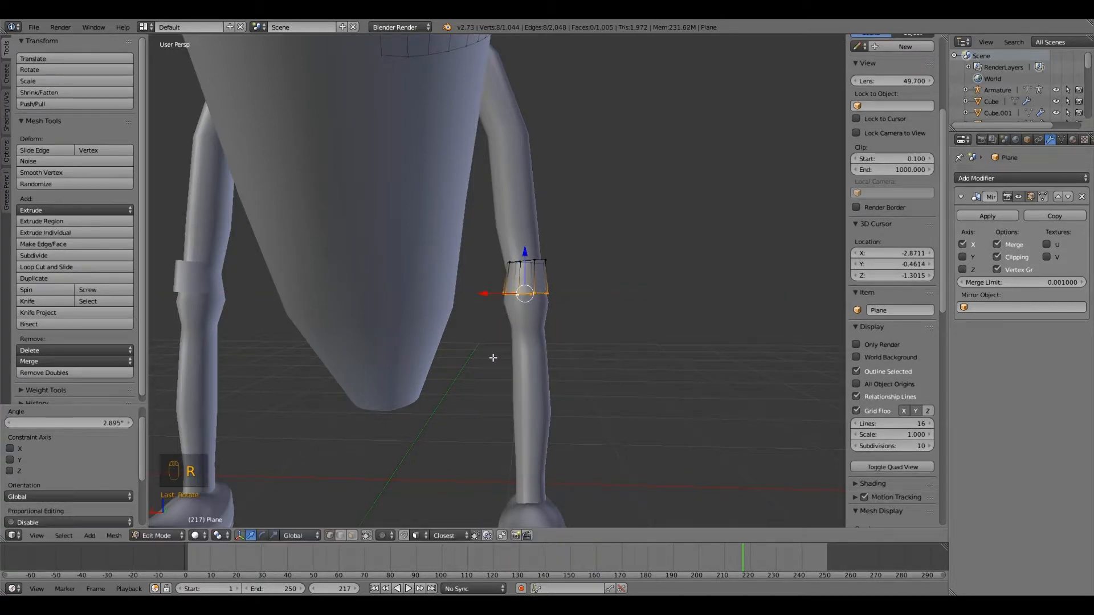
Extrude the lower ring down over the knee and again down the lower leg to the ankle.
key("e")
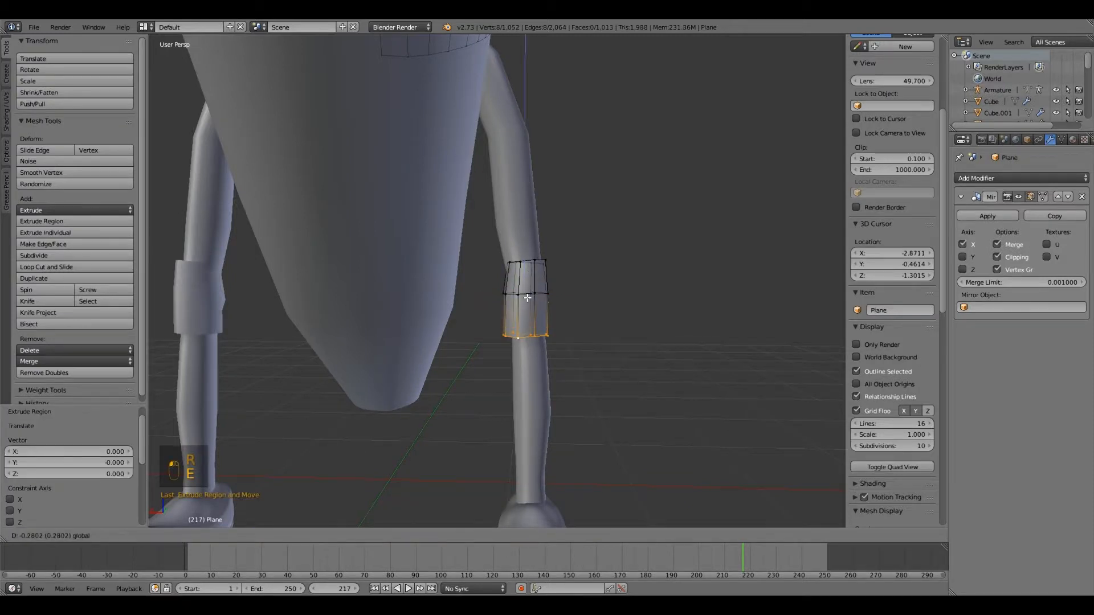
left_click(521, 299)
left_click(525, 296)
scroll(494, 354, "down", 2)
key("e")
left_click(494, 355)
left_click_drag(517, 292, 477, 360)
left_click_drag(518, 320, 519, 383)
middle_click_drag(519, 384, 555, 388)
left_click_drag(480, 458, 476, 459)
Add two loop cuts to the lower leg section and shift them -0.009 along Y.
key("ctrl+r")
scroll(504, 380, "up", 1)
left_click(504, 380)
middle_click_drag(503, 379, 416, 391)
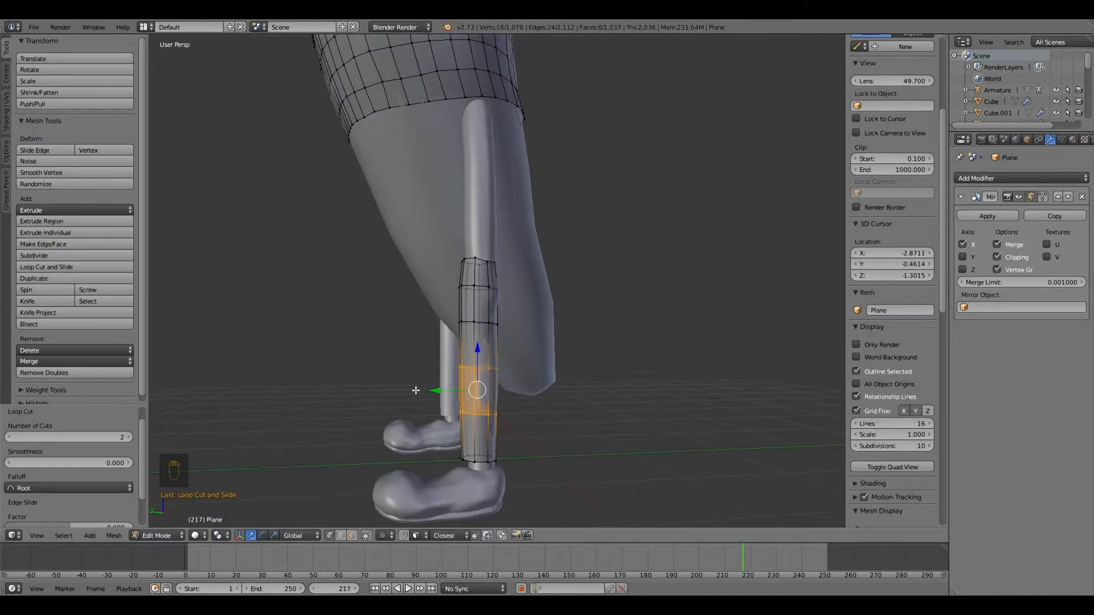
left_click_drag(436, 391, 438, 391)
Toggle snapping and scale the lower of the two new leg loops down to about 0.9.
left_click(404, 535)
middle_click_drag(424, 442, 464, 440)
right_click(466, 438)
right_click(505, 442, "alt")
key("s")
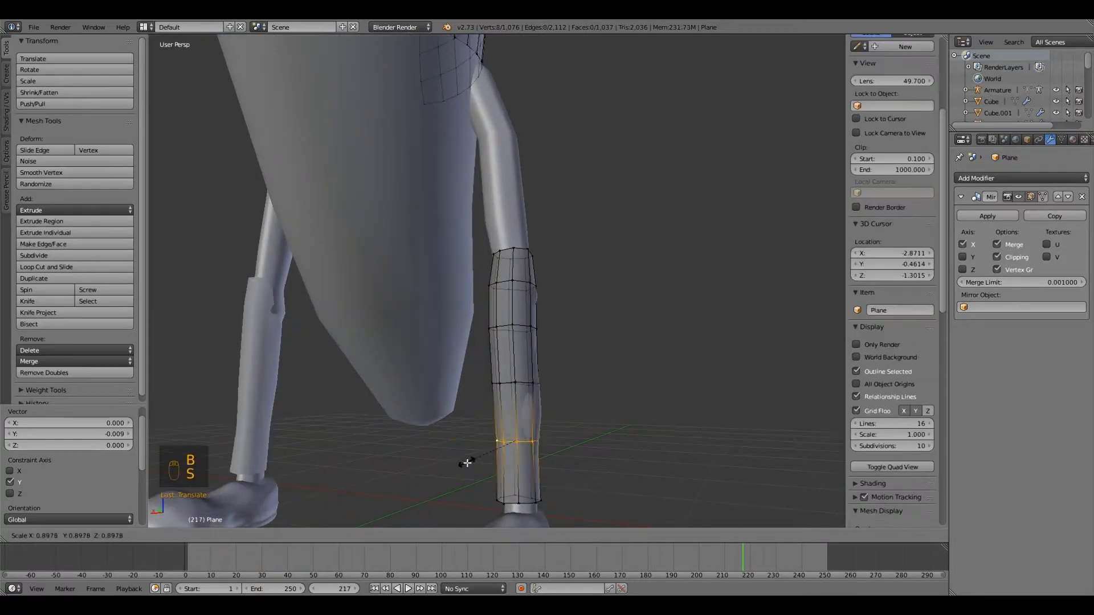
left_click(467, 461)
Box-select the top ring of the leg mesh and fit it to the leg by moving it along Y and Z.
middle_click_drag(466, 461, 364, 416)
right_click(456, 383)
middle_click_drag(456, 384, 434, 353)
scroll(444, 319, "up", 1)
right_click(479, 268)
middle_click_drag(467, 270, 474, 263)
key("b")
left_click_drag(422, 245, 510, 278)
left_click_drag(435, 263, 429, 262)
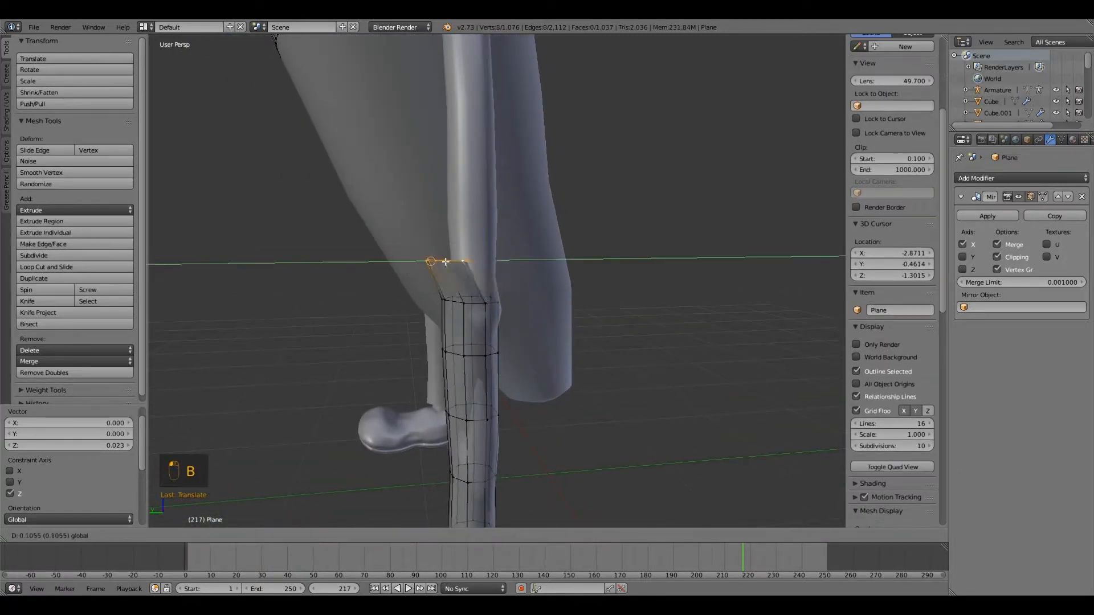
scroll(406, 497, "down", 3)
left_click_drag(478, 171, 478, 214)
middle_click_drag(438, 253, 429, 286)
Extrude the top ring up the thigh and position it near the hip.
key("e")
left_click_drag(481, 224, 481, 117)
middle_click_drag(484, 211, 561, 176)
left_click_drag(477, 148, 457, 150)
middle_click_drag(457, 150, 478, 200)
Select the edge loop just above the knee and nudge it to fit the leg's contour.
right_click(507, 255, "alt")
left_click_drag(477, 254, 473, 254)
middle_click_drag(473, 254, 488, 288)
scroll(474, 332, "up", 3)
key("g")
left_click(532, 324)
middle_click_drag(531, 324, 525, 342)
Add two loop cuts across the thigh section, sliding the first one toward the knee.
key("ctrl+r")
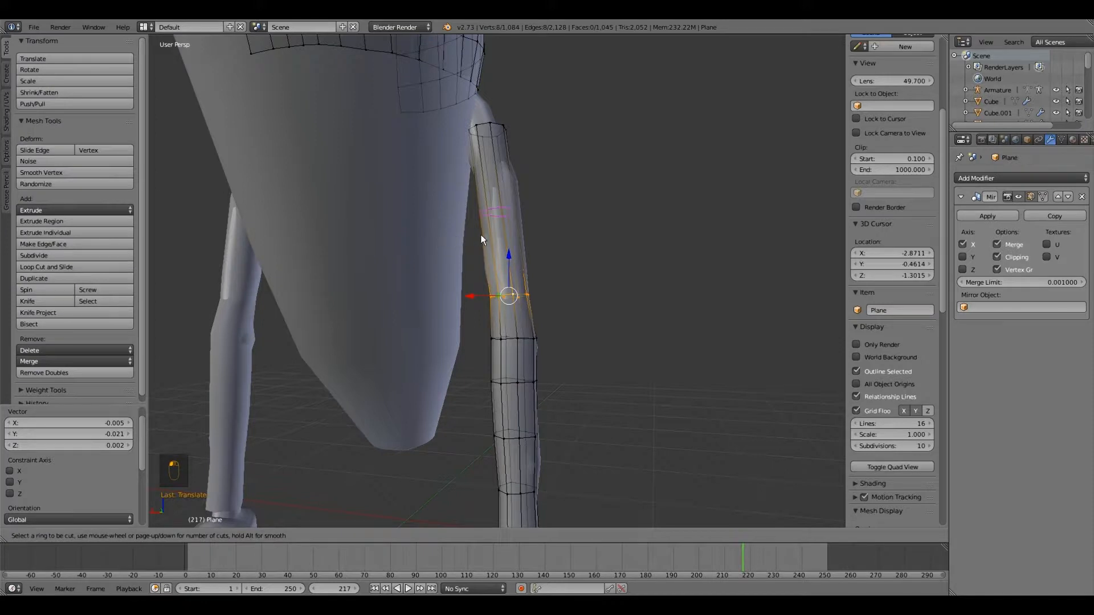
left_click(486, 257)
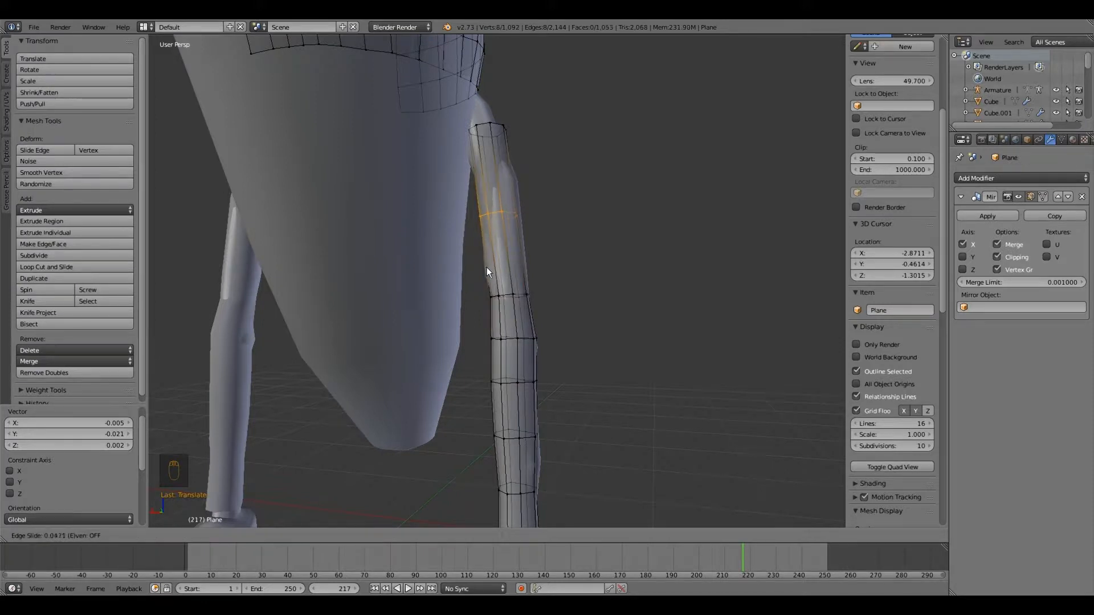
left_click(492, 286)
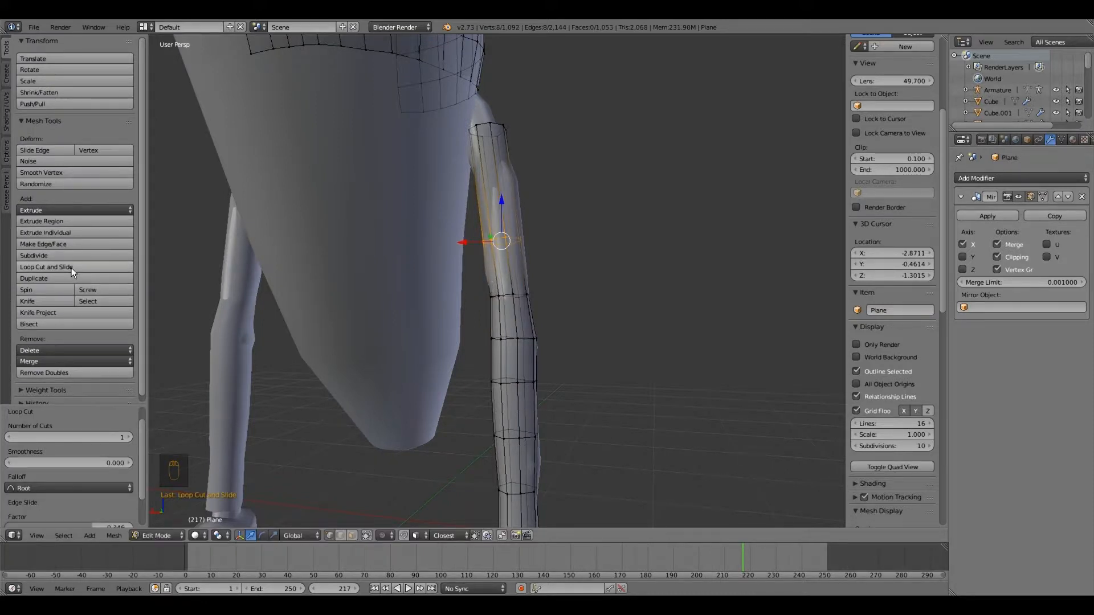
middle_click_drag(496, 204, 477, 313)
scroll(466, 250, "up", 2)
Select the thigh mesh's top ring and rotate it 24.703° about the global Y axis.
right_click(467, 246)
middle_click_drag(466, 246, 611, 267)
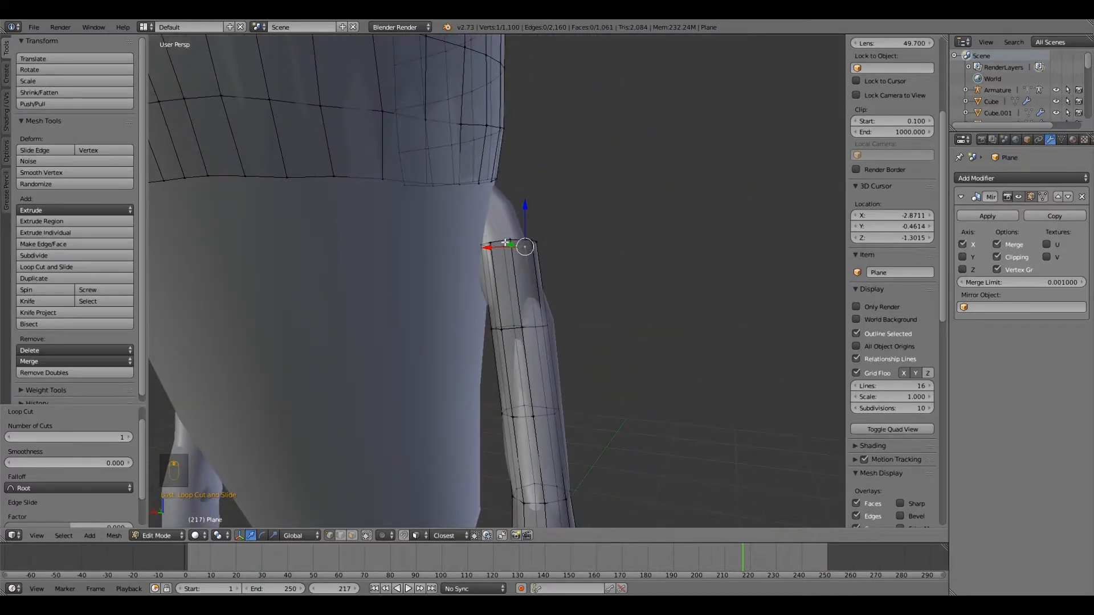
right_click(539, 254, "alt")
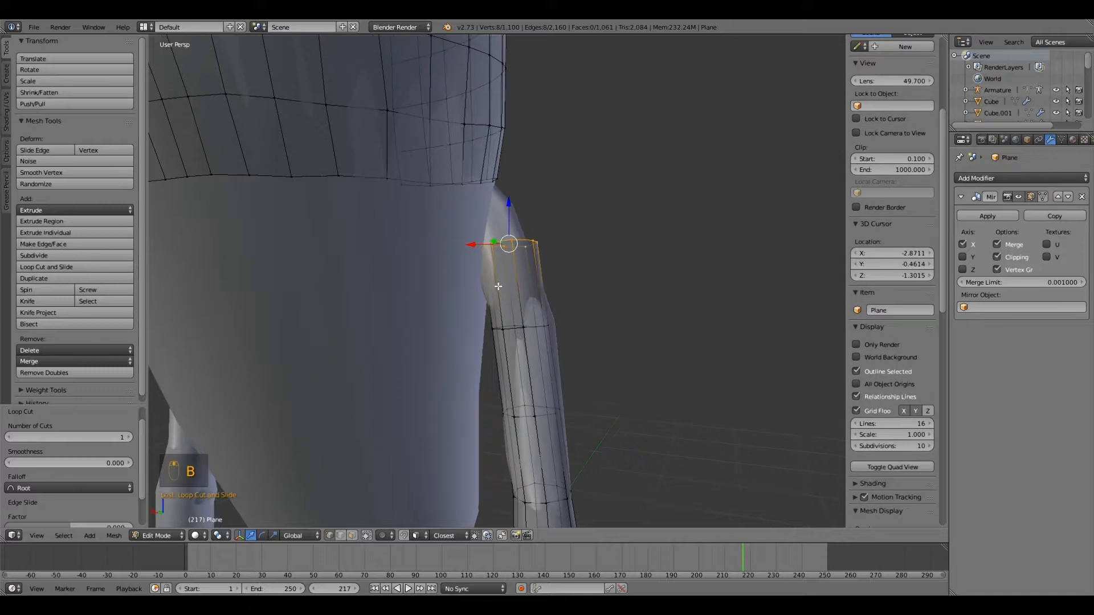
left_click(470, 338)
middle_click_drag(472, 338, 470, 349)
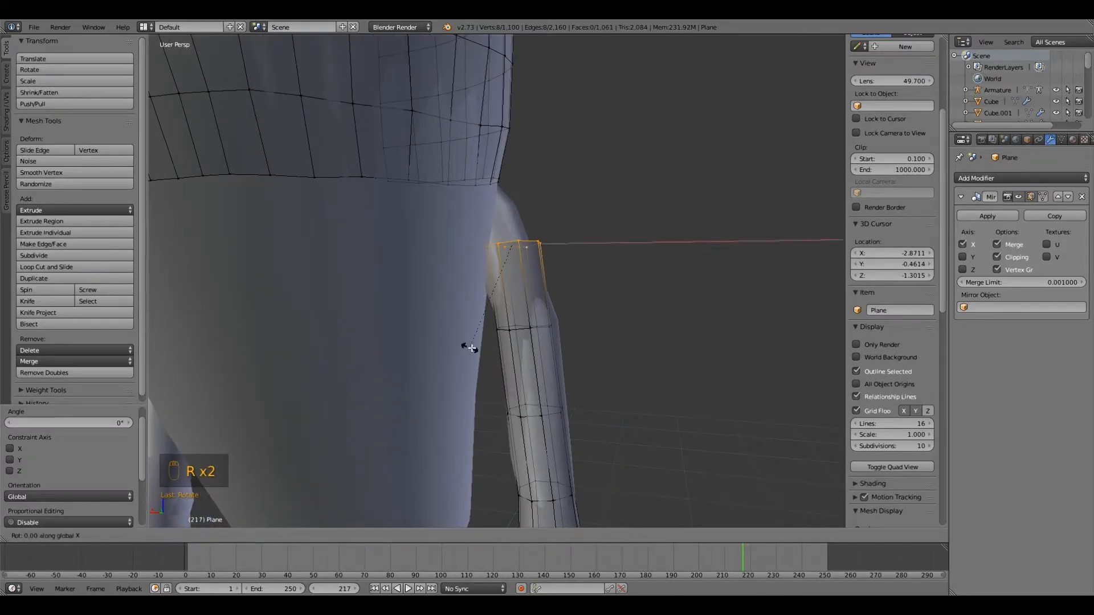
key("ctrl+z")
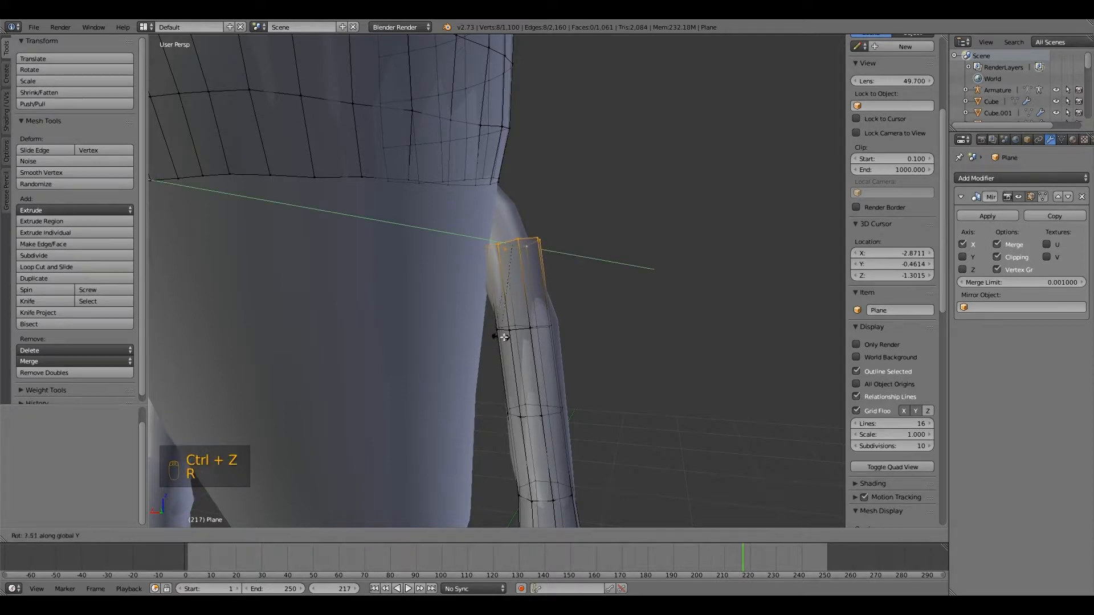
left_click(529, 334)
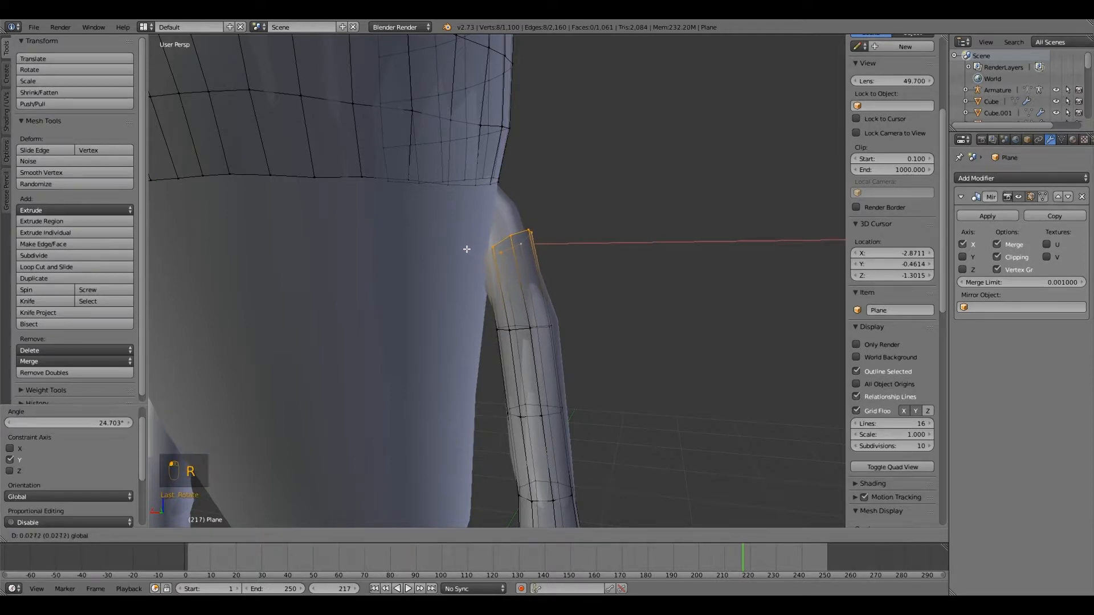
Fit the tilted top ring to the thigh by moving it along X, -0.045 along Z and -0.008 along Y.
left_click(467, 251)
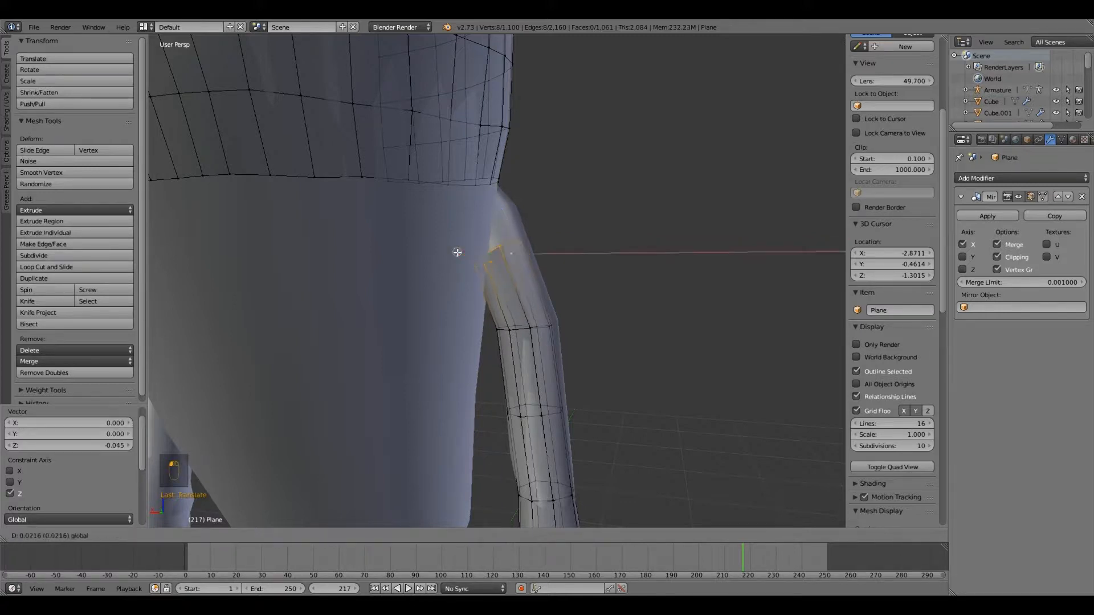
middle_click_drag(493, 271, 459, 250)
left_click(432, 253)
Extrude the outer edge of the thigh's top ring upward twice toward the body's lower border.
key("e")
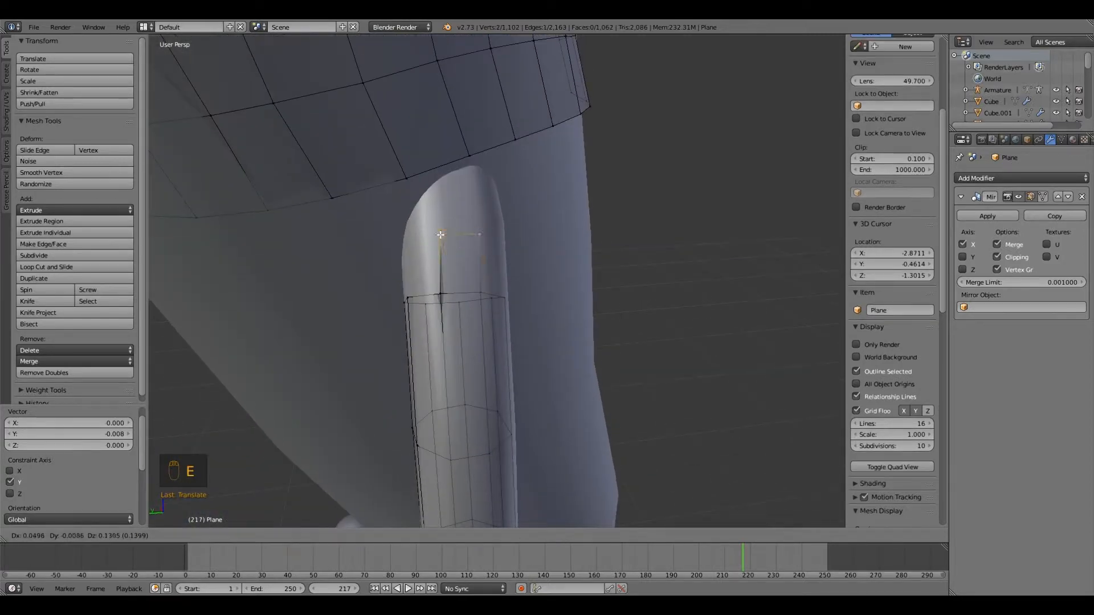
left_click(462, 233)
key("e")
left_click(451, 191)
Fill a face joining the extruded hip strip to the body's lower border and reposition the adjoining vertices.
right_click(464, 163, "shift")
key("f")
left_click(458, 192)
right_click(430, 194)
key("g")
left_click(421, 199)
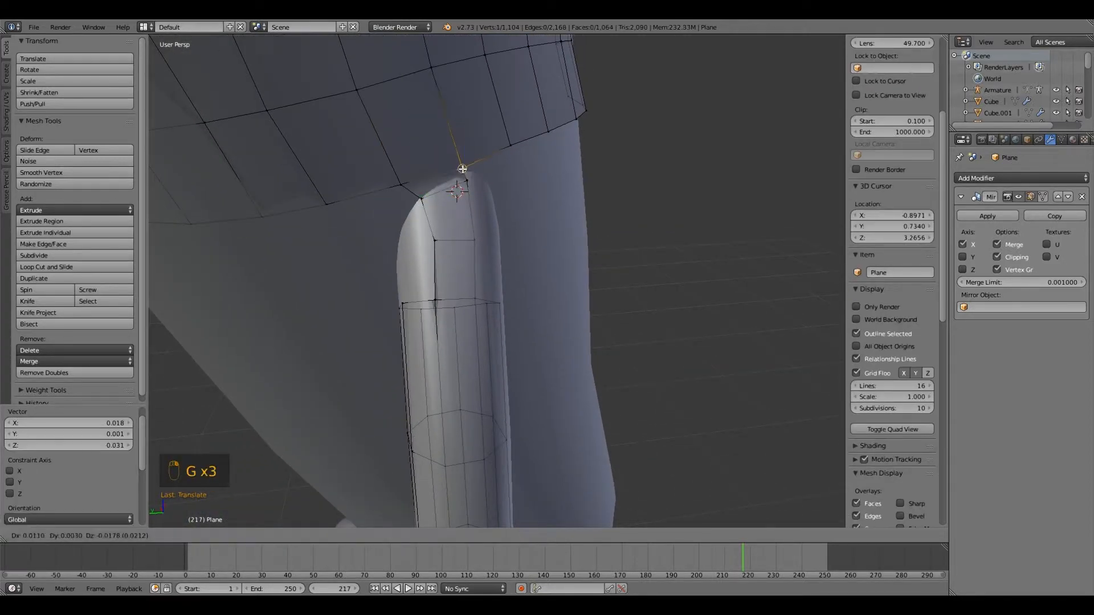
left_click(467, 168)
middle_click_drag(467, 168, 473, 182)
left_click(443, 219)
Extrude geometry beside the hip strip toward the body and fill the adjoining faces.
middle_click_drag(444, 221, 481, 285)
right_click(505, 286)
key("e")
left_click(501, 234)
key("f")
right_click(513, 246, "shift")
key("f")
Move a corner vertex at the hip, extrude another point beside it and fill further faces at the joint.
right_click(469, 252)
key("g")
left_click(457, 246)
key("f")
right_click(510, 204)
key("e")
left_click(491, 234)
right_click(530, 273, "shift")
right_click(487, 299, "shift")
key("f")
Box-select the vertices around the gap between the top of the thigh and the body.
right_click(455, 271)
right_click(462, 226, "shift")
key("b")
left_click_drag(490, 268, 618, 257)
key("b")
key("b")
left_click_drag(498, 278, 502, 310)
right_click(498, 310)
middle_click_drag(498, 309, 442, 279)
key("b")
left_click_drag(438, 270, 515, 353)
left_click(118, 537)
mouse_move(135, 375)
left_click(253, 329)
left_click(261, 343)
Extrude a vertex of the thigh's top ring by -0.055, 0.165, 0.177 and fill a face with its neighbours.
right_click(486, 321)
mouse_move(486, 320)
middle_mouse_down()
mouse_move(479, 298)
mouse_move(470, 327)
middle_mouse_up()
key("e")
left_click(468, 272)
right_click(502, 284, "shift")
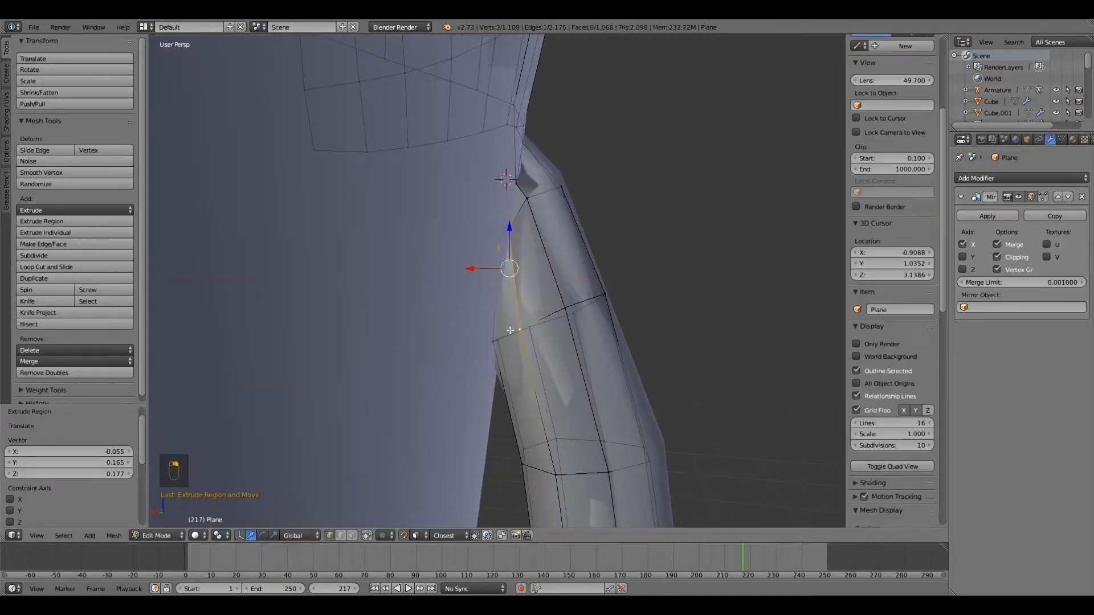
key("f")
Reposition the extruded inner-hip vertex, including -0.292 along Y, and delete it.
right_click(478, 251)
key("g")
left_click(468, 248)
key("g")
left_click(467, 246)
middle_click_drag(466, 246, 397, 286)
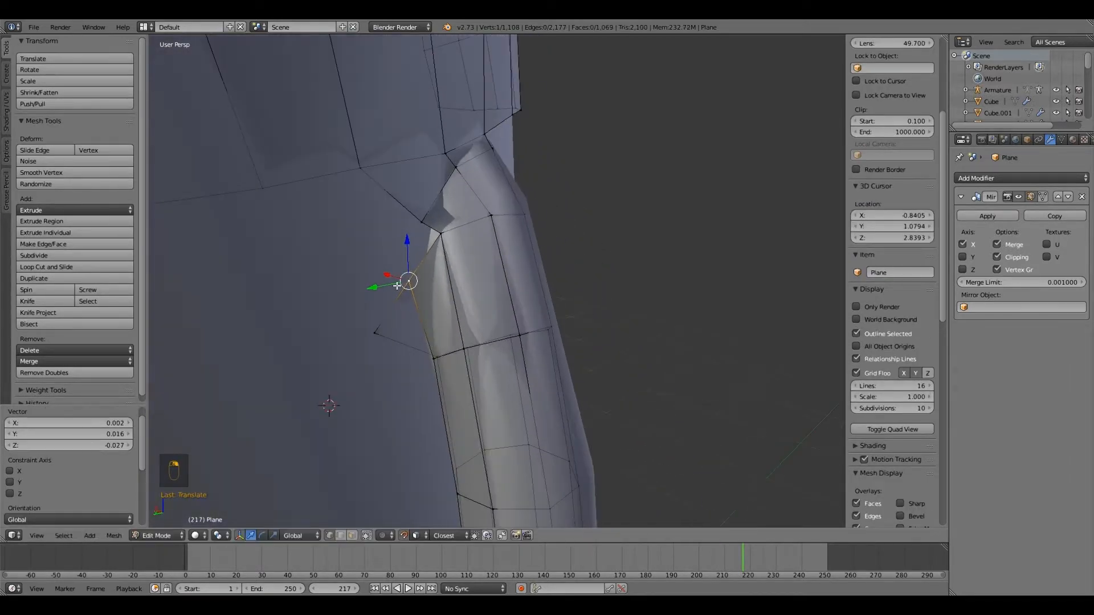
key("g")
left_click(392, 246)
middle_click_drag(392, 246, 586, 272)
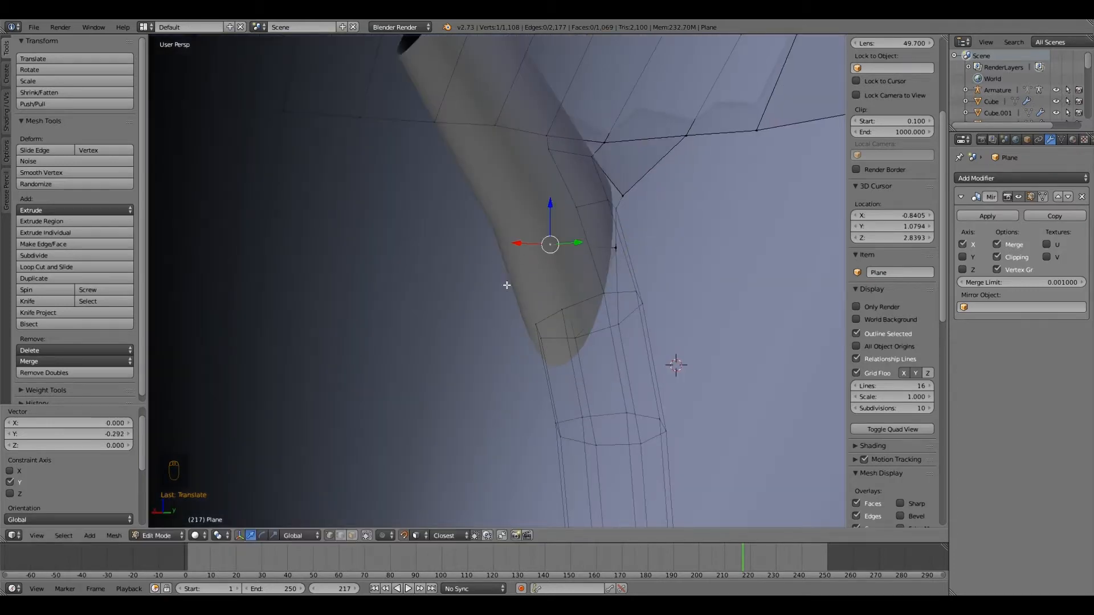
middle_click_drag(507, 285, 340, 342)
key("x")
Extrude a vertex at the body's border downward twice beside the hip and fill a face with the neighbouring vertices.
right_click(456, 214)
key("e")
left_click(415, 251)
key("e")
left_click(418, 308)
right_click(457, 184, "shift")
right_click(465, 189, "shift")
middle_click_drag(398, 234, 477, 251)
key("f")
Select the vertices bordering the remaining inner-hip gap and fill them with a face.
right_click(483, 279)
right_click(477, 228, "shift")
right_click(462, 270, "shift")
key("f")
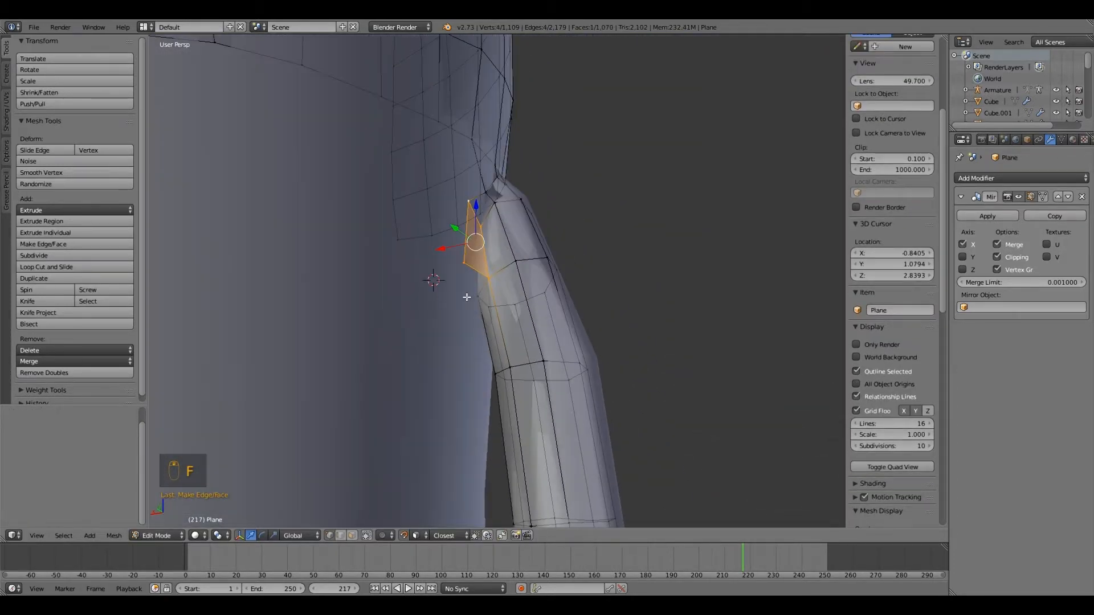
Select two vertices on the body's border beside the inner thigh and extrude them repeatedly downward.
middle_click_drag(467, 298, 570, 279)
right_click(353, 251)
right_click(391, 245, "shift")
key("e")
left_click(370, 288)
key("e")
left_click(375, 322)
key("e")
middle_click_drag(397, 322, 365, 316)
Select the neighbouring vertices beside the extruded strip at the inner hip and fill the gap with faces.
right_click(371, 261)
right_click(366, 214, "shift")
key("f")
middle_click_drag(366, 213, 383, 233)
key("f")
key("f")
Add a loop cut through the faces next to the thigh and fill the adjoining gap.
middle_click_drag(410, 181, 631, 365)
right_click(472, 249)
key("ctrl+r")
left_click(518, 336)
left_click(518, 337)
key("f")
Add another loop cut near the inner thigh and reposition a vertex there by -0.007, 0.023, -0.004.
key("ctrl+r")
left_click(632, 421)
middle_click_drag(631, 421, 399, 410)
key("g")
left_click(413, 385)
key("g")
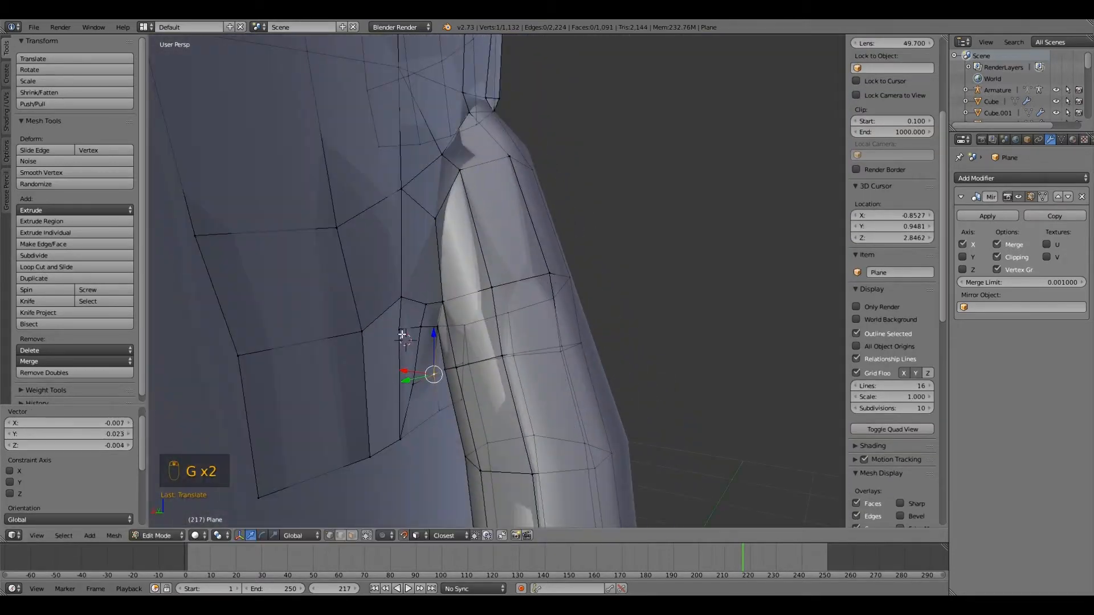
Merge two close vertices beside the inner thigh and fill a face with the border vertices below.
middle_click_drag(403, 344, 371, 336)
right_click(371, 298)
right_click(373, 318, "shift")
key("alt+m")
left_click(372, 318)
right_click(328, 323, "shift")
right_click(351, 440, "shift")
left_click(347, 426)
key("ctrl+z")
key("f")
Extrude the open border edge beneath the body behind the leg twice and adjust its position.
scroll(358, 421, "down", 2)
middle_click_drag(359, 420, 247, 328)
right_click(391, 376)
right_click(234, 329)
right_click(234, 358, "shift")
key("e")
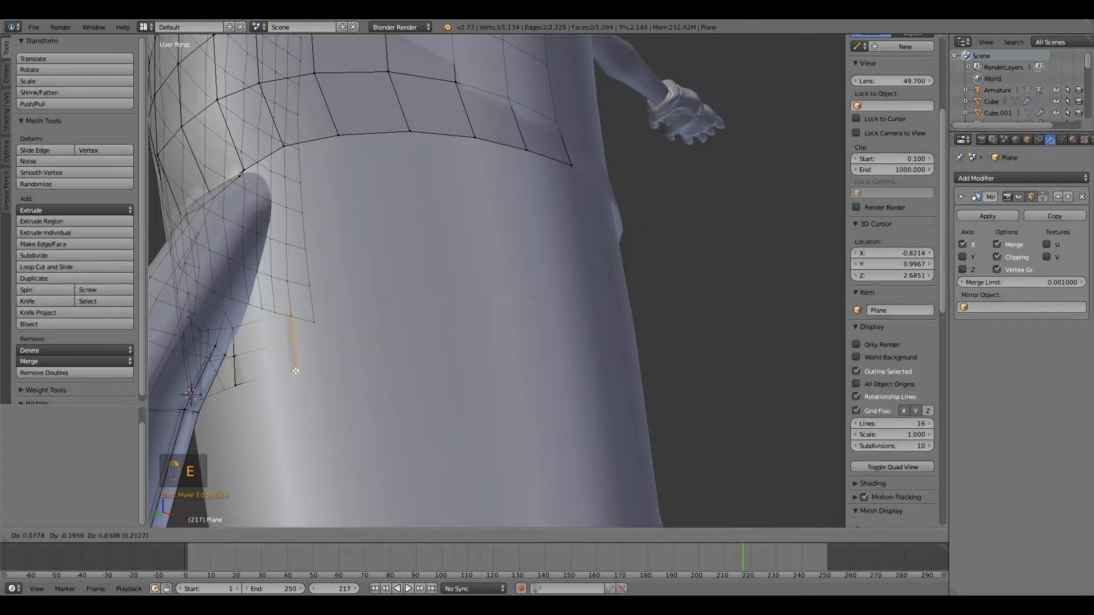
left_click(303, 366)
middle_click_drag(303, 367, 319, 342)
key("e")
left_click(313, 300)
key("g")
Extrude the strip behind the leg once more and fill the space beside it with a face.
right_click(228, 251)
middle_click_drag(389, 348, 237, 342)
key("e")
left_click(288, 302)
key("f")
Extrude a border vertex behind the thigh upward and fill a face with three surrounding vertices.
right_click(231, 315)
key("e")
left_click(251, 259)
right_click(286, 317, "shift")
right_click(278, 256, "shift")
right_click(261, 317, "shift")
key("f")
Isolate the mesh in local view and add a loop cut through the new faces behind the leg.
middle_click_drag(264, 302, 296, 285)
right_click(265, 293)
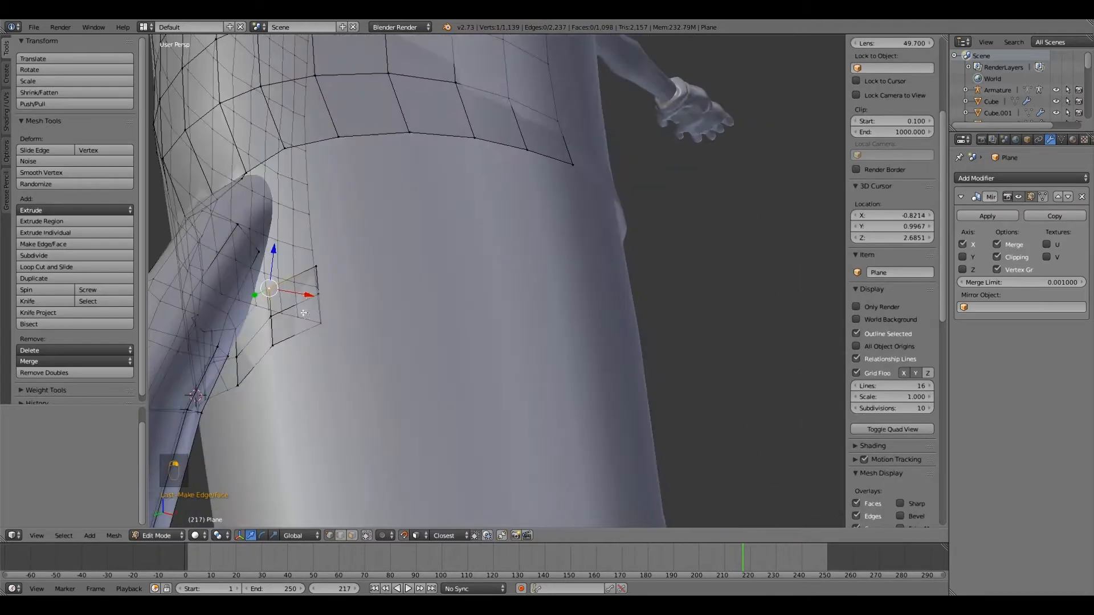
left_click(36, 535)
left_click(97, 297)
left_click(36, 536)
left_click(91, 285)
middle_click_drag(242, 408, 508, 365)
key("ctrl+r")
left_click(456, 336)
right_click(463, 323)
middle_click_drag(463, 324, 433, 367)
Return to the global view and fill a face between two vertices at the gap behind the thigh.
right_click(505, 279)
left_click(36, 537)
left_click(91, 297)
middle_click_drag(239, 307, 310, 349)
right_click(285, 265, "shift")
key("f")
Reposition the vertices around the gap behind the thigh and fill faces between them.
key("g")
right_click(349, 231)
key("g")
right_click(319, 326)
key("g")
right_click(346, 277, "shift")
key("f")
key("f")
Adjust a vertex behind the thigh, then extrude a vertex near the top of the leg and fill beside it.
middle_click_drag(345, 278, 343, 271)
right_click(346, 285)
key("g")
left_click(342, 273)
left_click(349, 187)
middle_click_drag(348, 187, 327, 176)
key("e")
key("f")
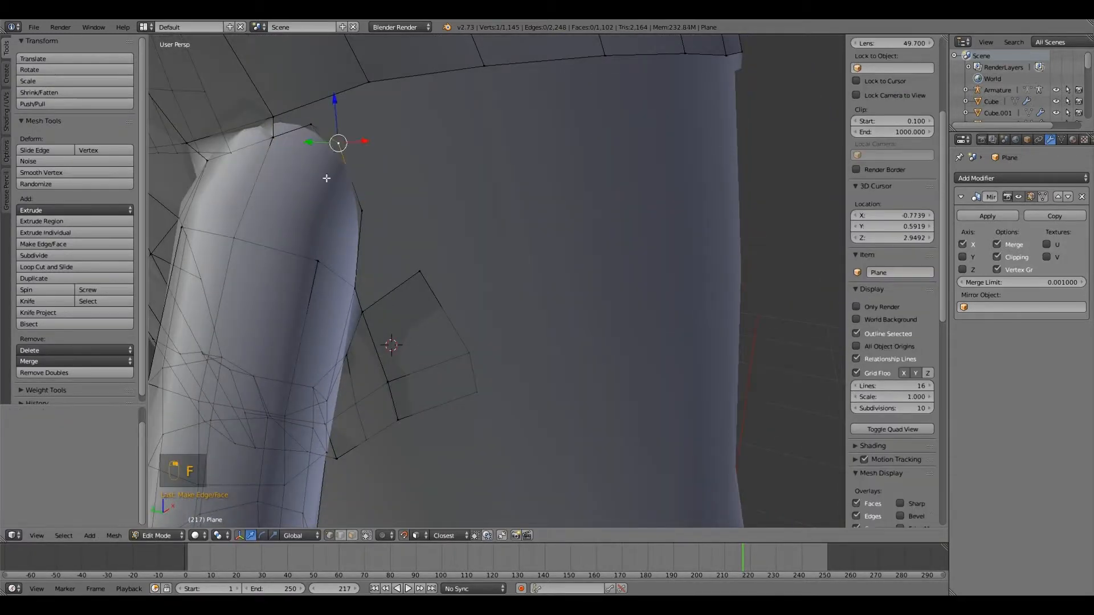
Move a vertex on the back of the upper thigh by -0.003, -0.003, -0.017.
right_click(300, 201)
key("g")
left_click(296, 216)
Select the vertices around the open area on the back of the upper thigh and fill them with a face.
middle_click_drag(247, 225, 332, 188)
right_click(388, 163)
right_click(397, 296, "shift")
middle_click_drag(397, 296, 364, 370)
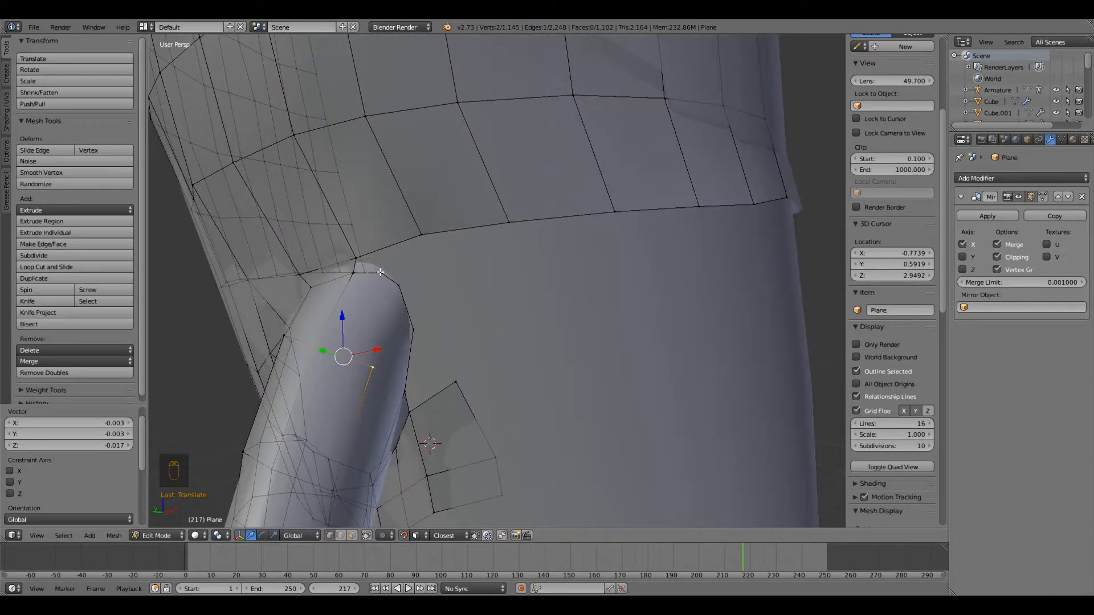
right_click(375, 327, "shift")
left_click(376, 327)
key("f")
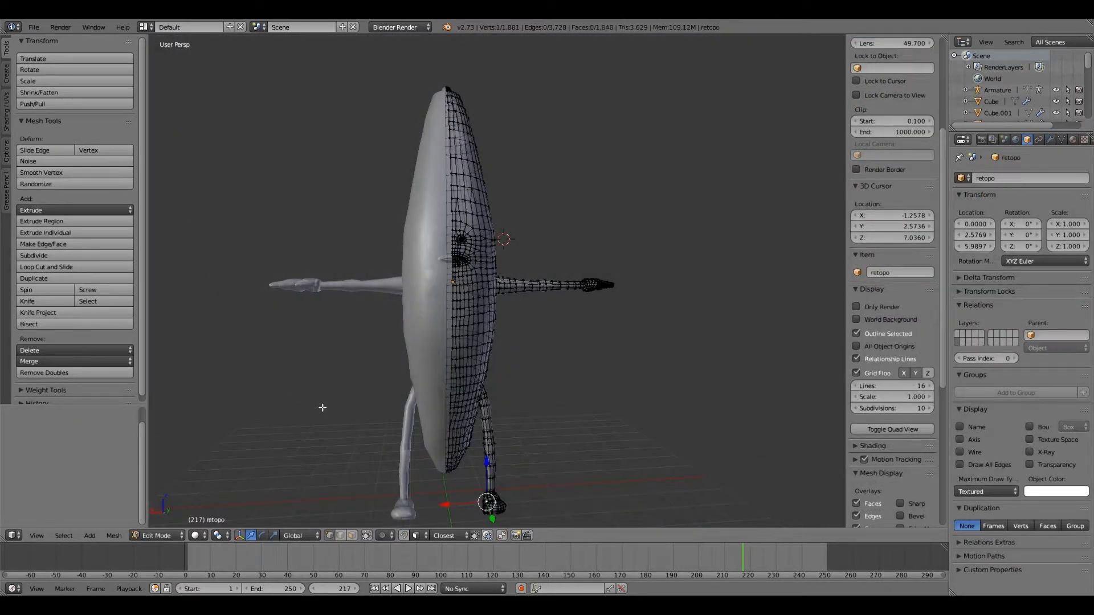
Select the entire retopo mesh and switch to Object Mode.
key("a")
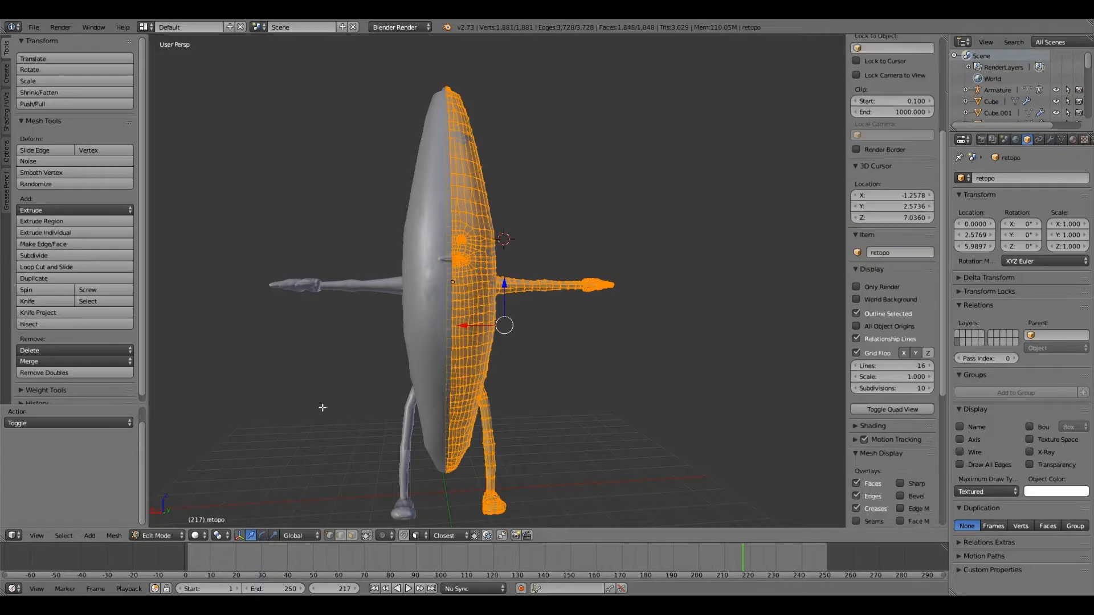
scroll(322, 401, "up", 1)
middle_click_drag(312, 399, 339, 393)
scroll(369, 430, "up", 2)
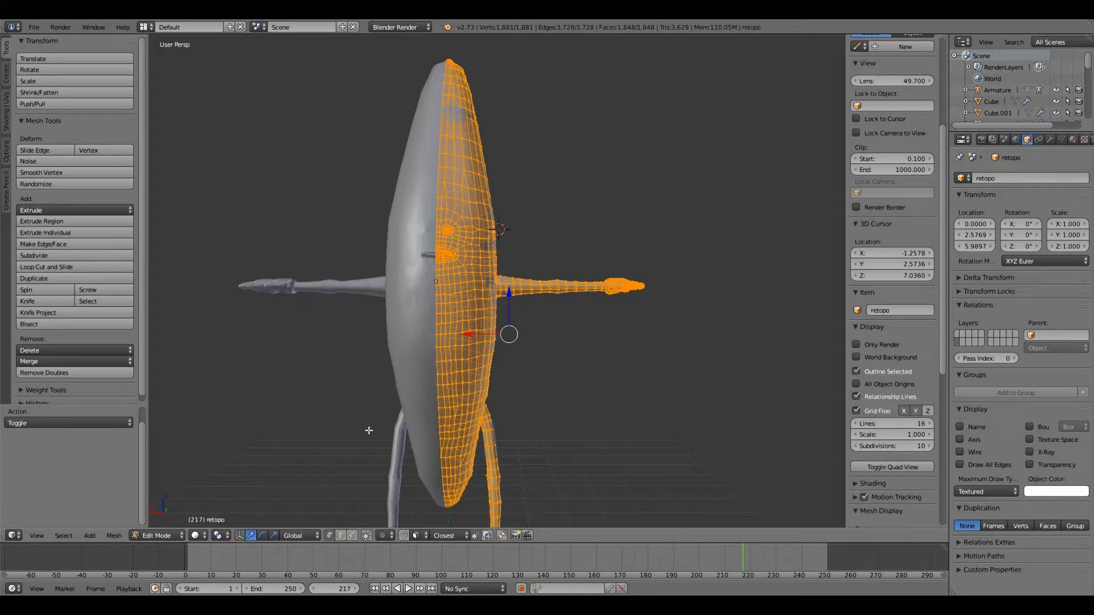
middle_click_drag(369, 430, 452, 369)
middle_click_drag(442, 320, 439, 374, "shift")
left_click(163, 532)
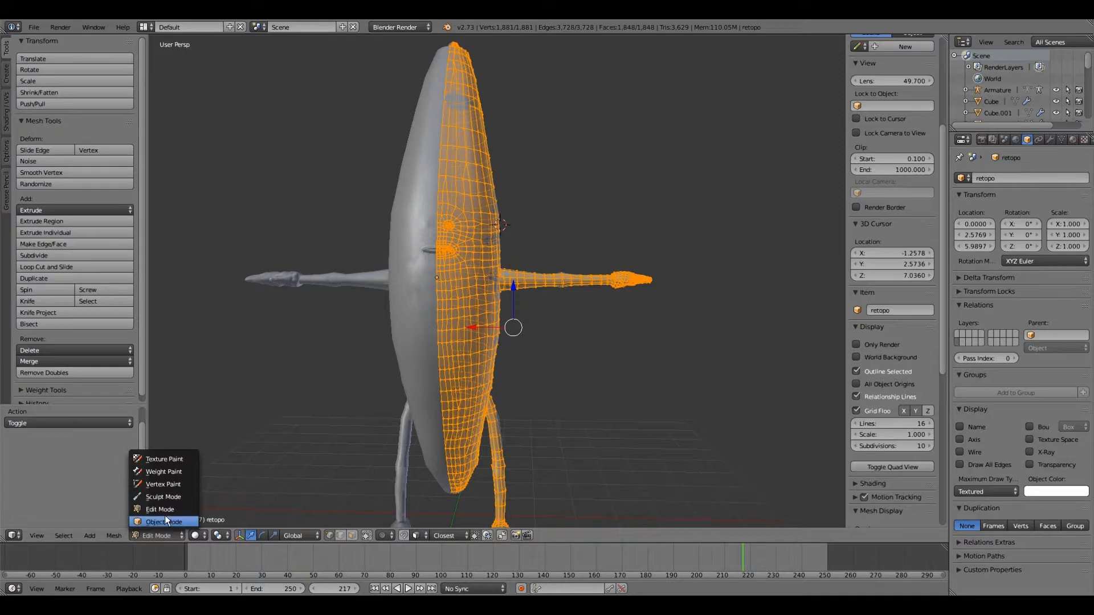
left_click(166, 519)
Examine how the mirrored retopo mesh covers the sculpted body, face and arms.
scroll(394, 396, "down", 2)
middle_click_drag(399, 374, 416, 369)
scroll(414, 365, "up", 4)
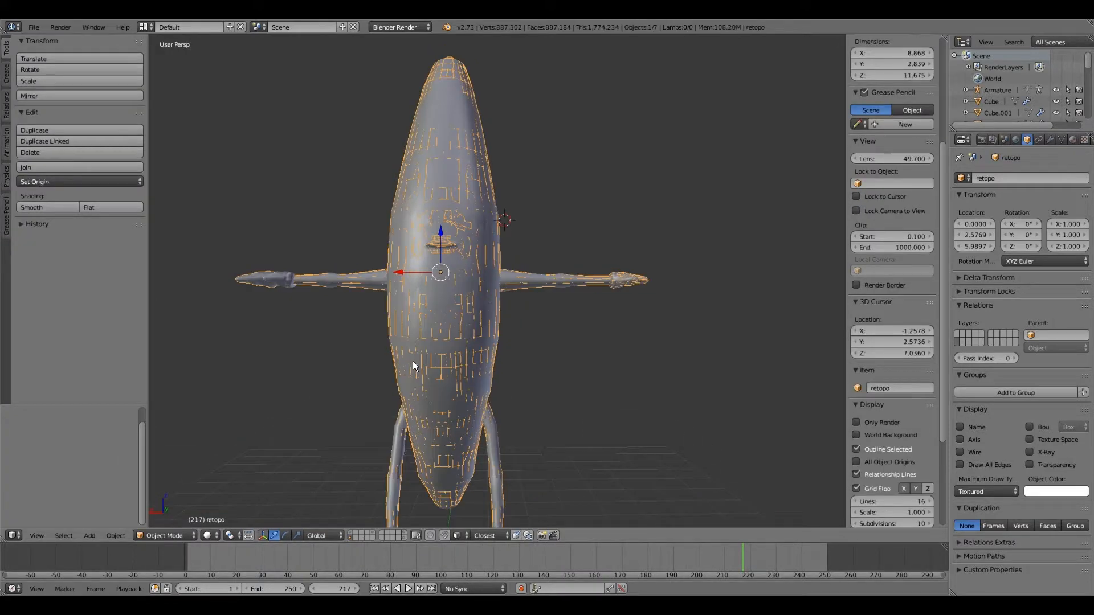
scroll(418, 290, "up", 4, "shift")
middle_click_drag(419, 285, 415, 399)
middle_click_drag(409, 305, 403, 350, "shift")
scroll(404, 349, "down", 3)
mouse_move(456, 444)
middle_mouse_down("shift")
mouse_move(440, 269)
mouse_move(431, 289)
mouse_move(443, 304)
mouse_move(442, 333)
mouse_move(445, 308)
mouse_move(454, 453)
middle_mouse_up("shift")
scroll(437, 310, "up", 1)
scroll(441, 341, "up", 3)
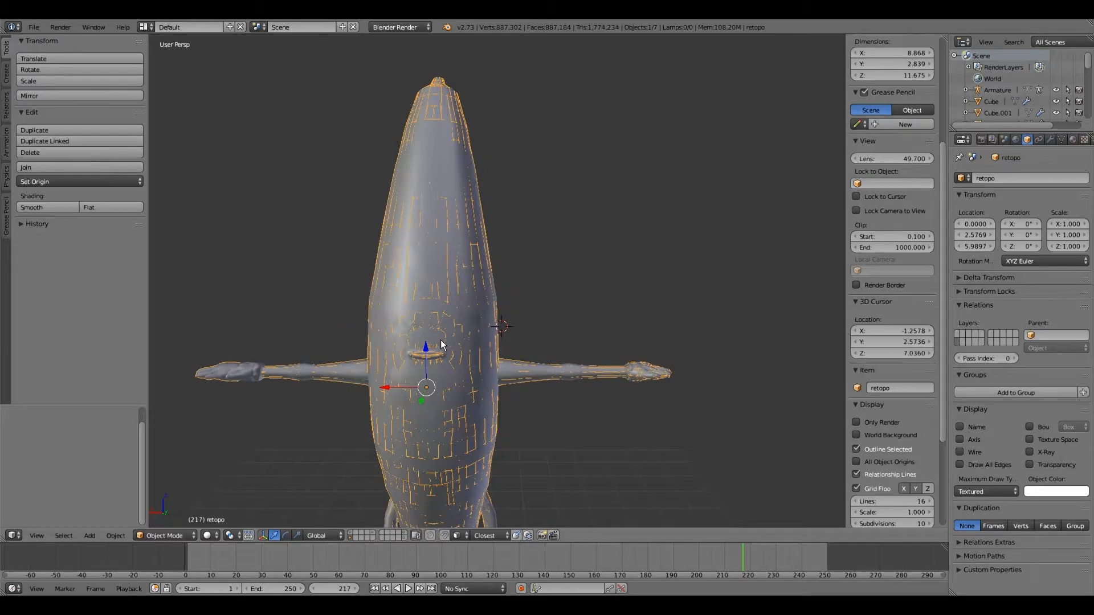
middle_click_drag(440, 388, 438, 340, "shift")
scroll(437, 340, "up", 5)
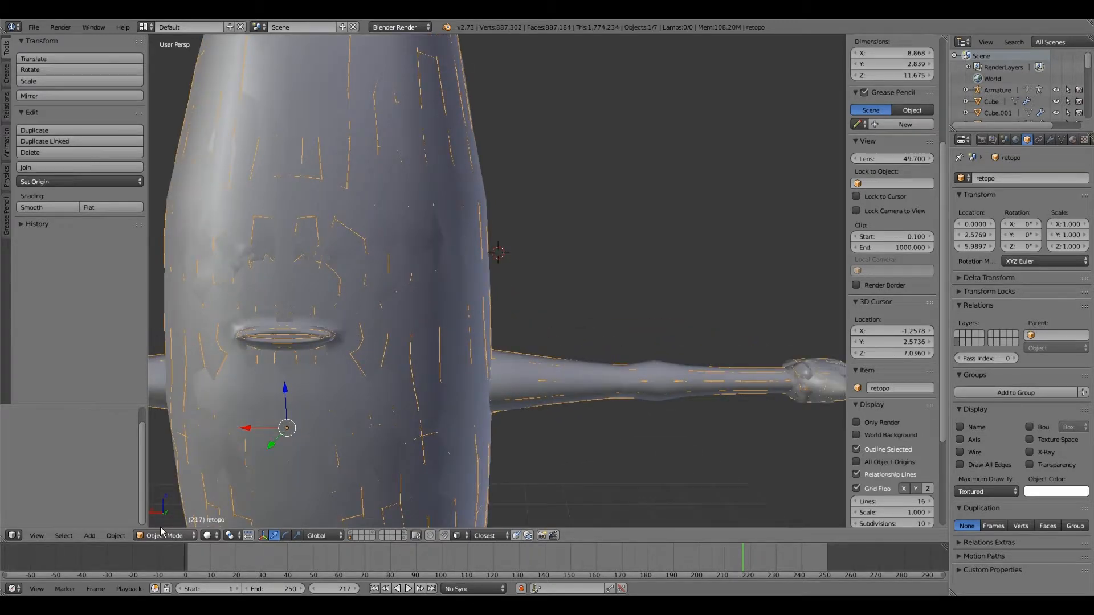
Switch the retopo mesh to Edit Mode and limit selection to visible geometry around the face.
left_click(162, 510)
middle_click_drag(298, 435, 381, 441)
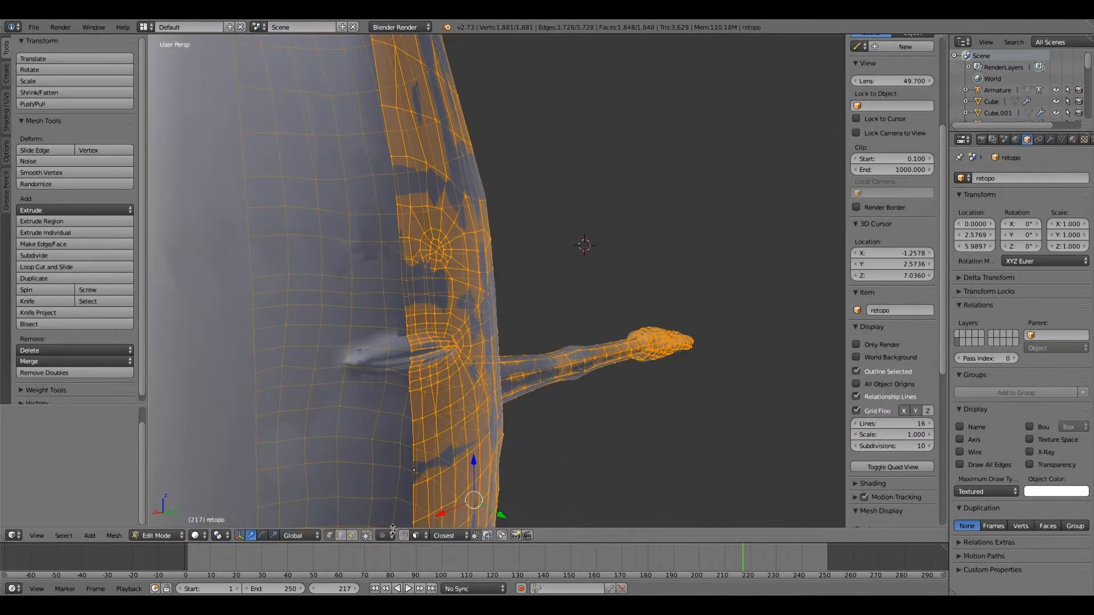
left_click(366, 535)
middle_click_drag(391, 435, 500, 260)
scroll(359, 401, "up", 3)
scroll(513, 259, "down", 2)
scroll(501, 260, "up", 2)
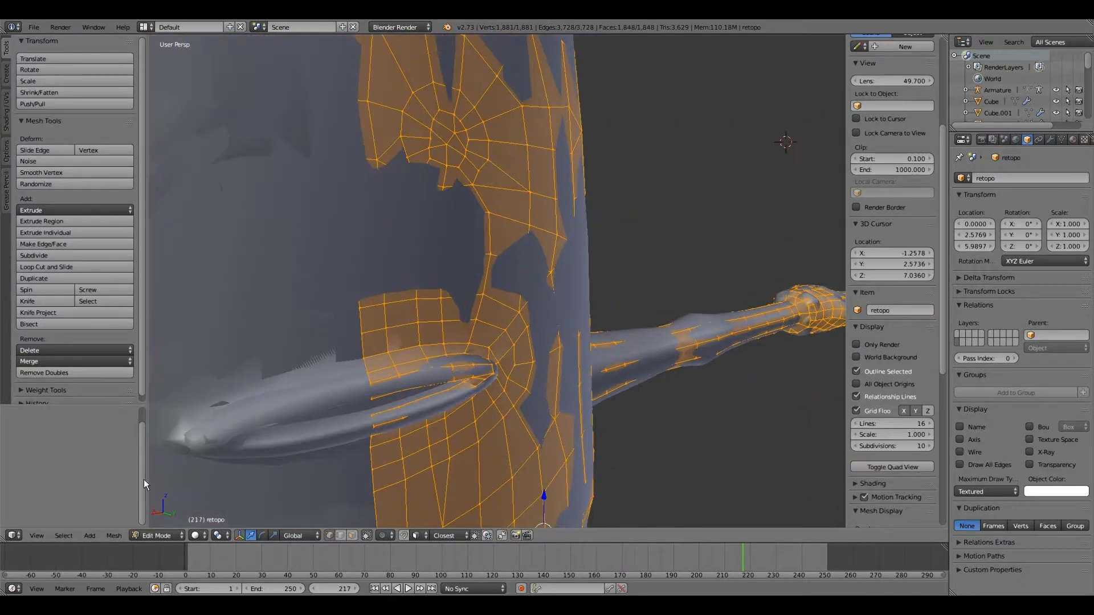
Isolate the retopo mesh in local view, examine its topology, and return to the global view.
left_click(37, 534)
left_click(91, 295)
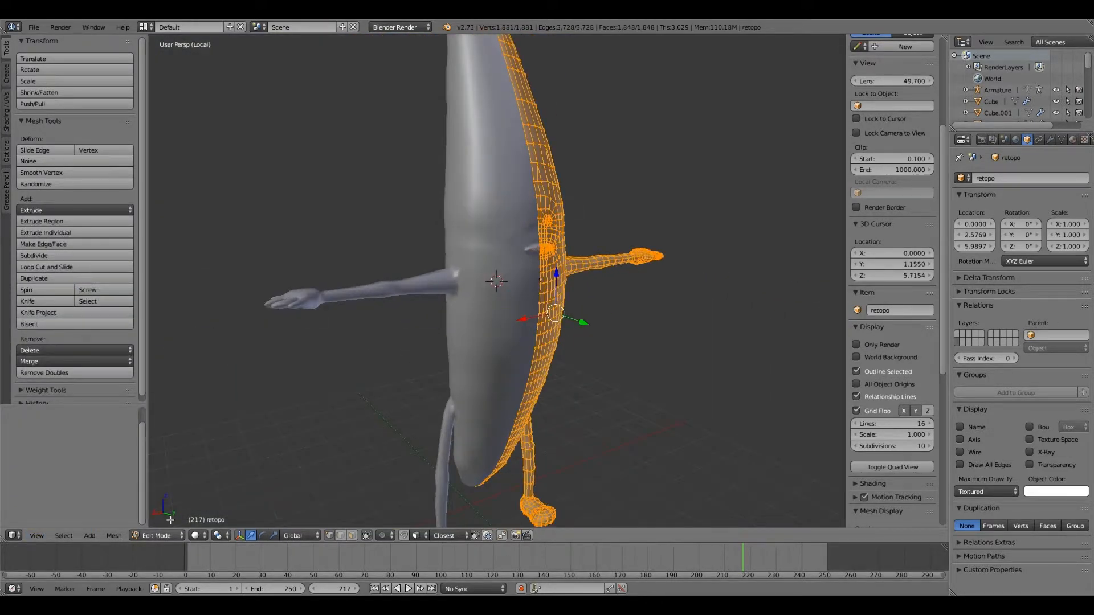
middle_click_drag(284, 453, 366, 415)
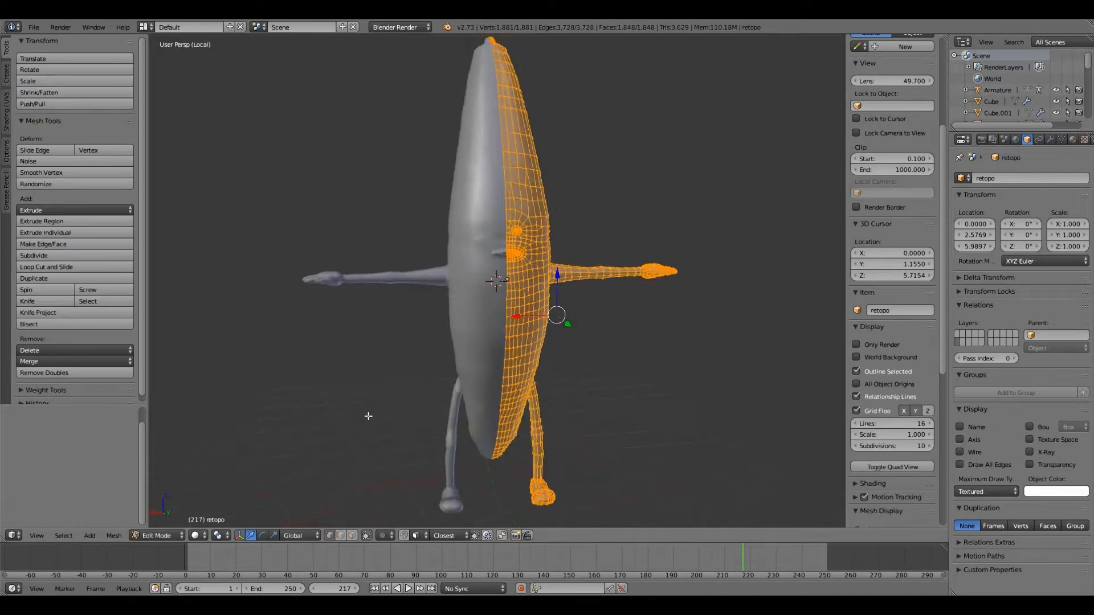
scroll(367, 416, "up", 6)
scroll(389, 373, "up", 2)
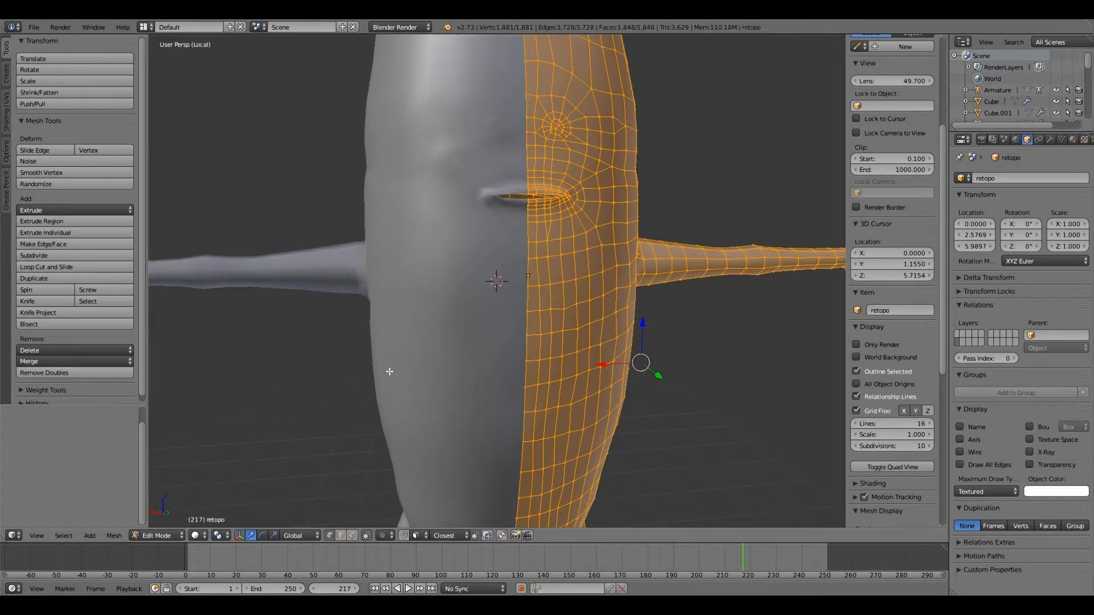
scroll(388, 372, "down", 5)
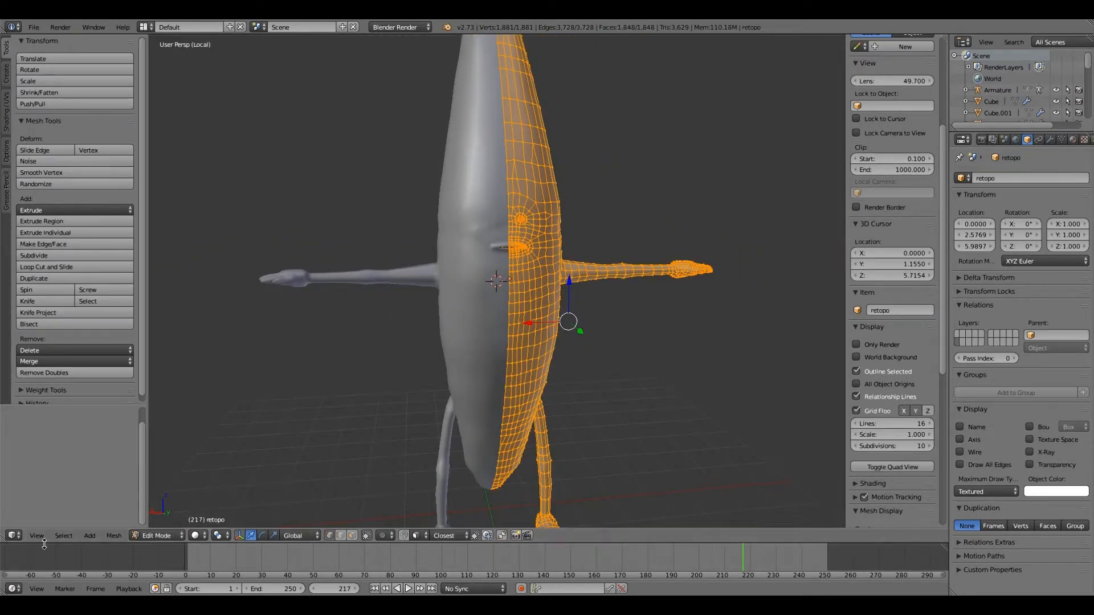
left_click(36, 536)
left_click(91, 299)
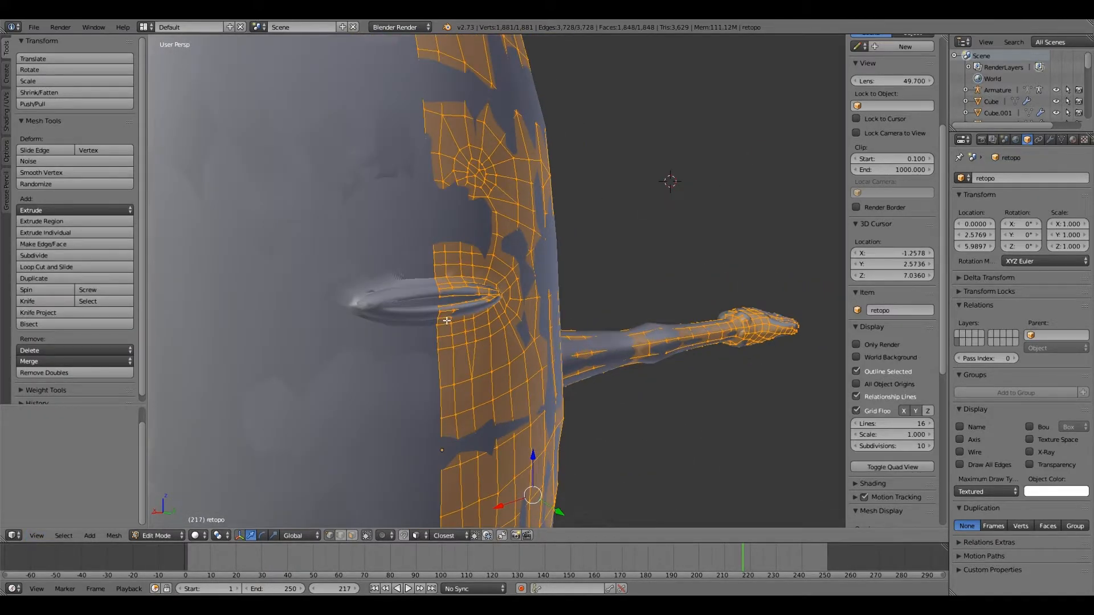
Deselect all geometry and isolate the retopo mesh in local view.
key("a")
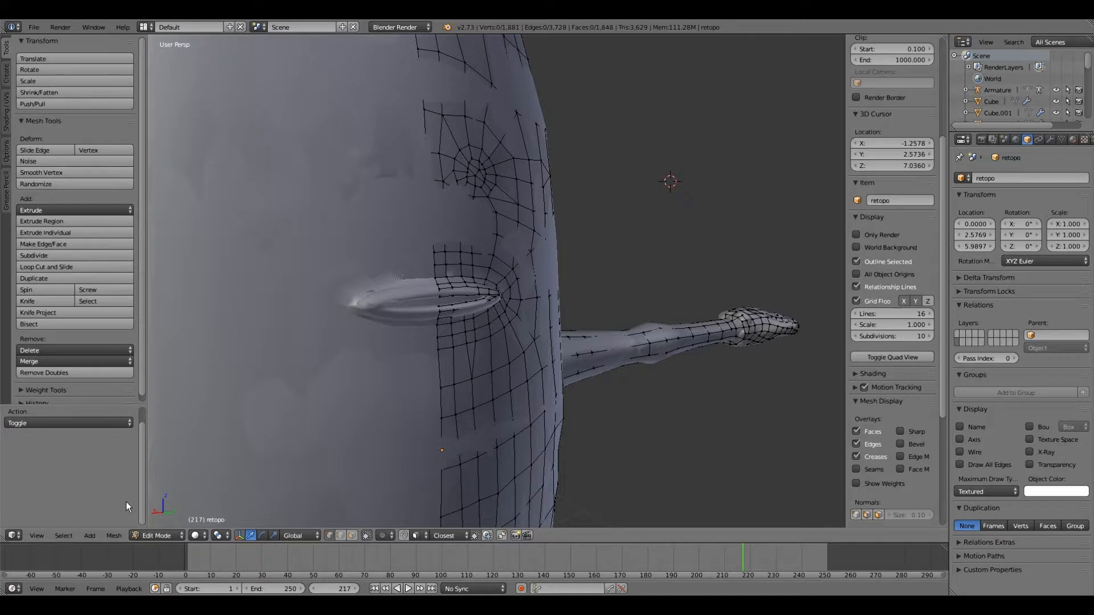
left_click(37, 535)
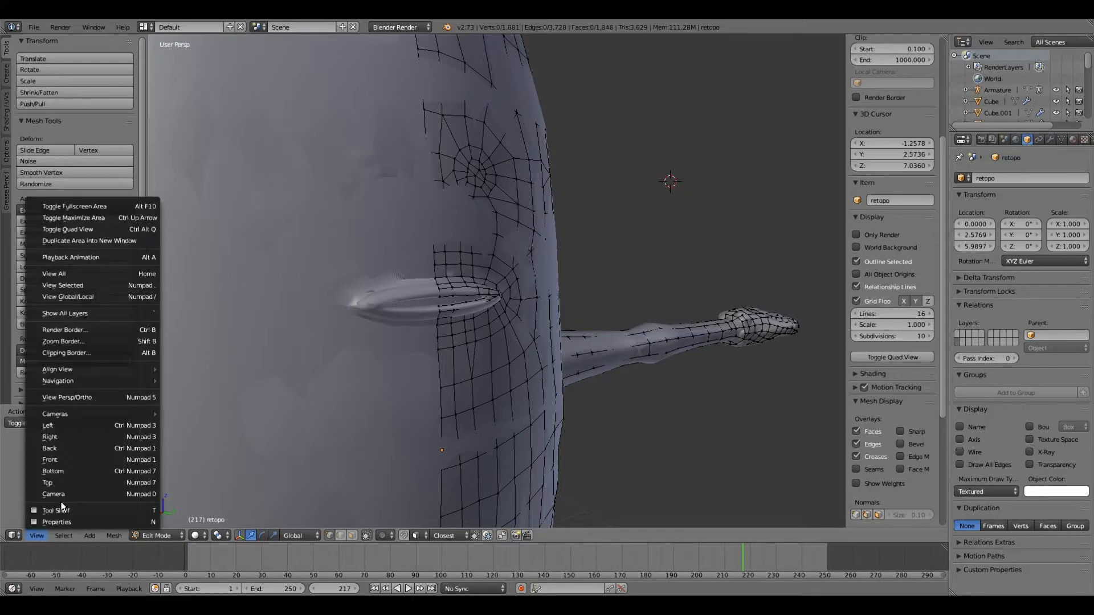
left_click(100, 295)
middle_click_drag(389, 326, 410, 308)
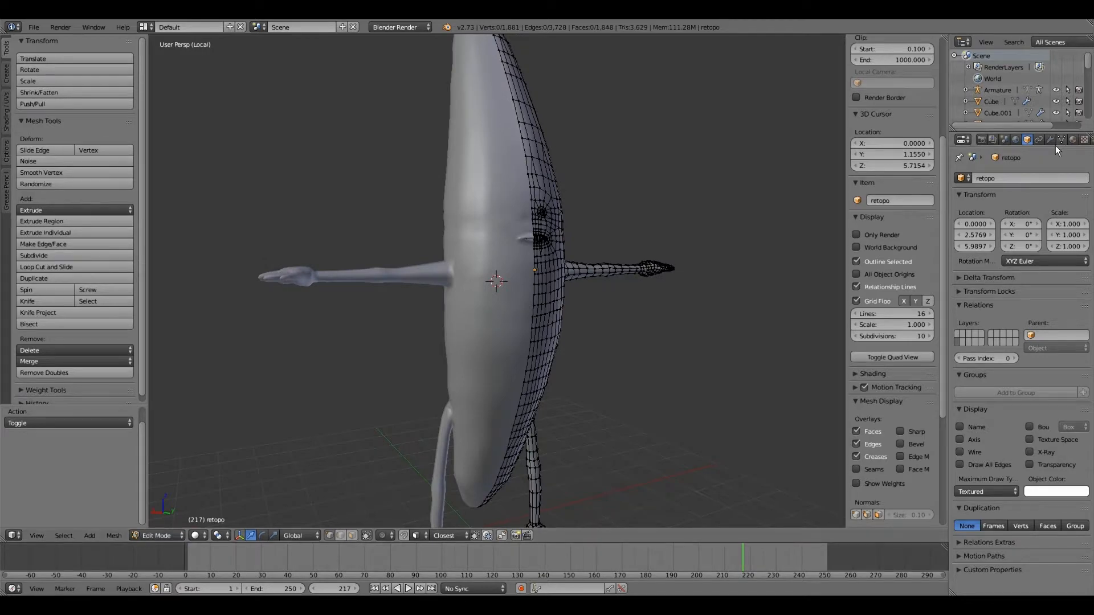
Select the inner lip edges around the mouth opening and extrude the lower lip's edge by -0.015 along Y.
scroll(633, 222, "up", 4)
scroll(632, 222, "up", 1)
middle_click_drag(632, 222, 750, 314)
scroll(618, 271, "up", 2)
right_click(785, 229)
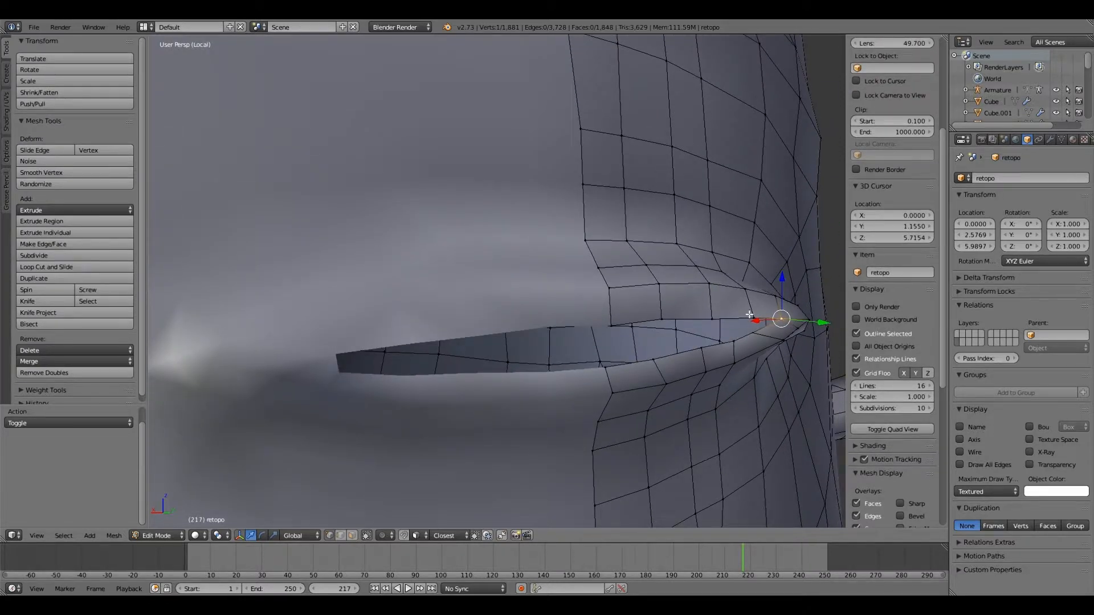
right_click(750, 315, "shift")
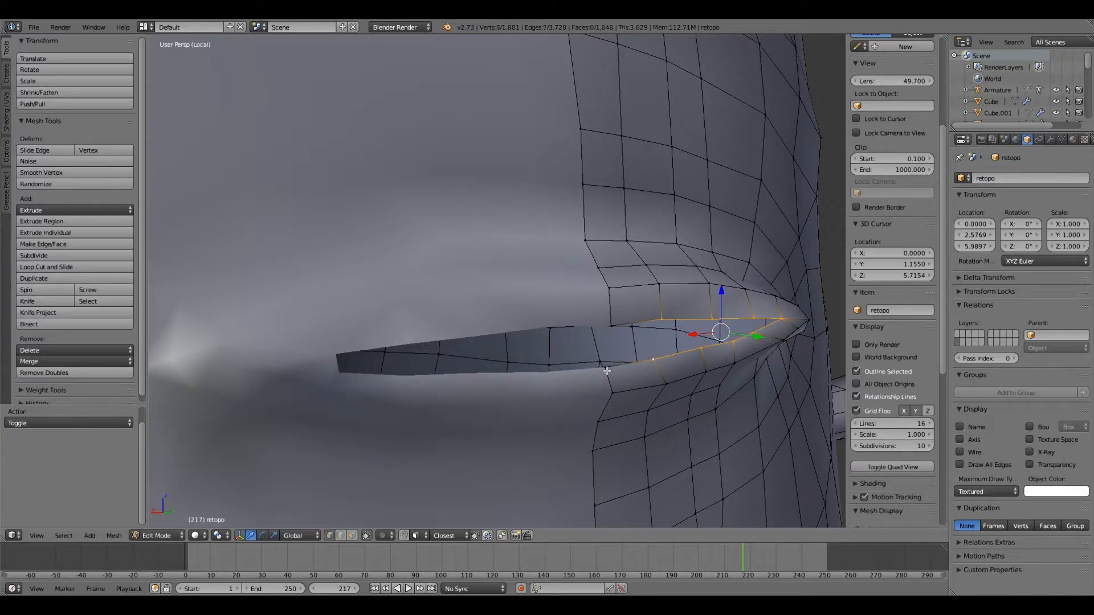
middle_click_drag(624, 362, 627, 410)
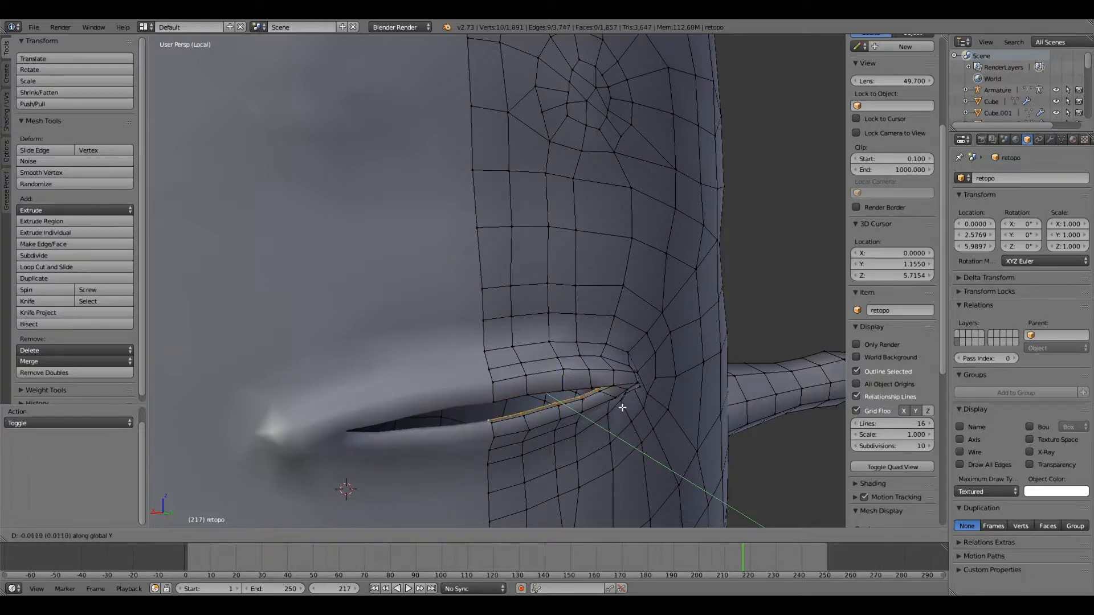
left_click(623, 400)
Return to the global view and move the extruded lip edge by -0.004 along Y.
left_click(37, 536)
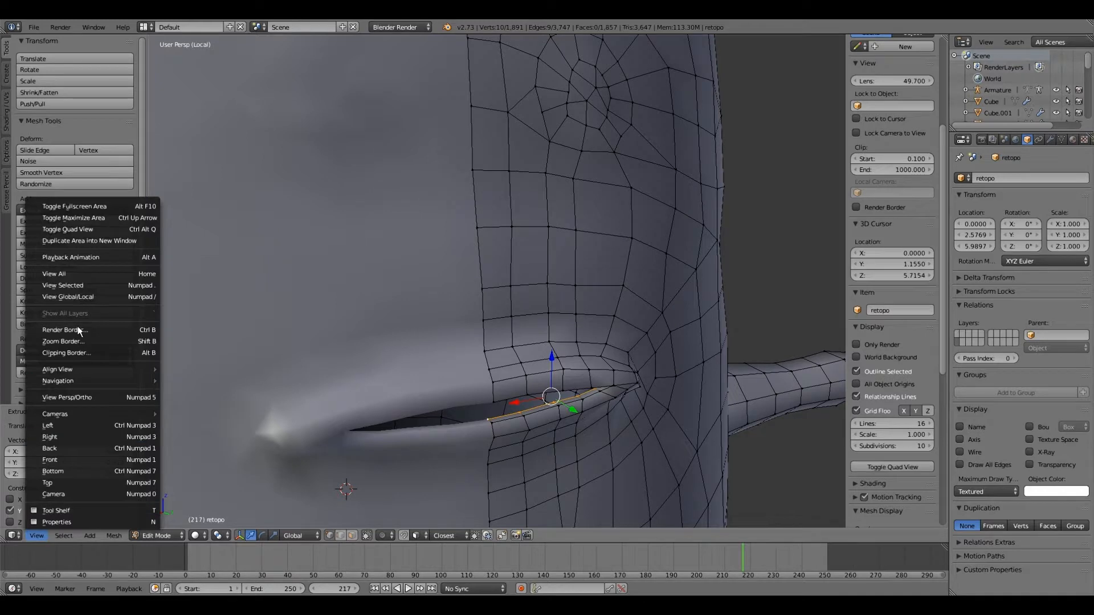
left_click(85, 297)
scroll(326, 333, "up", 5)
middle_click_drag(334, 332, 683, 351)
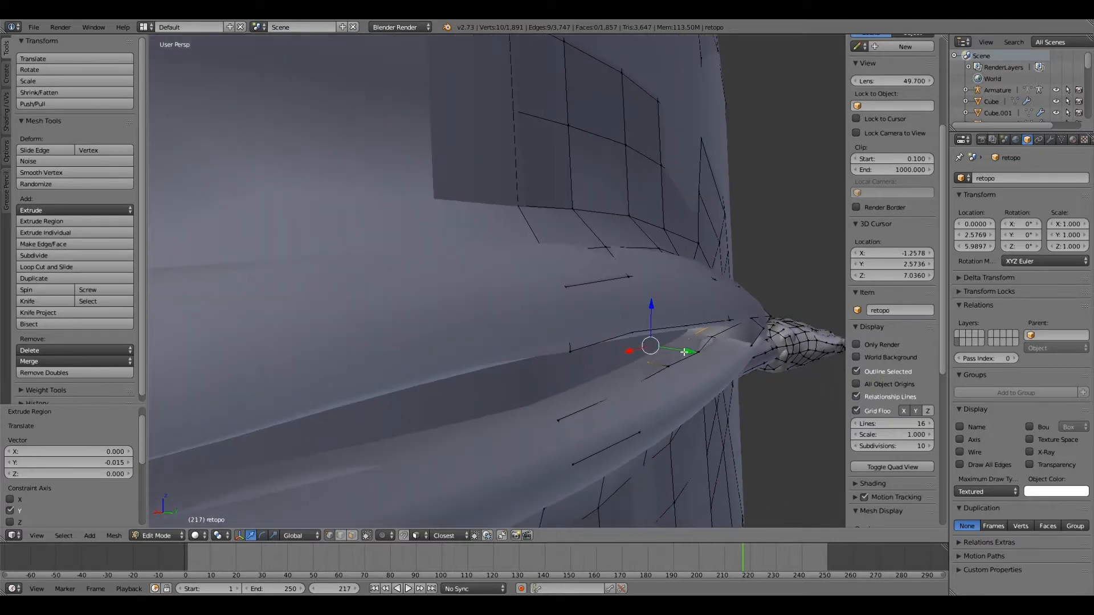
left_click(684, 352)
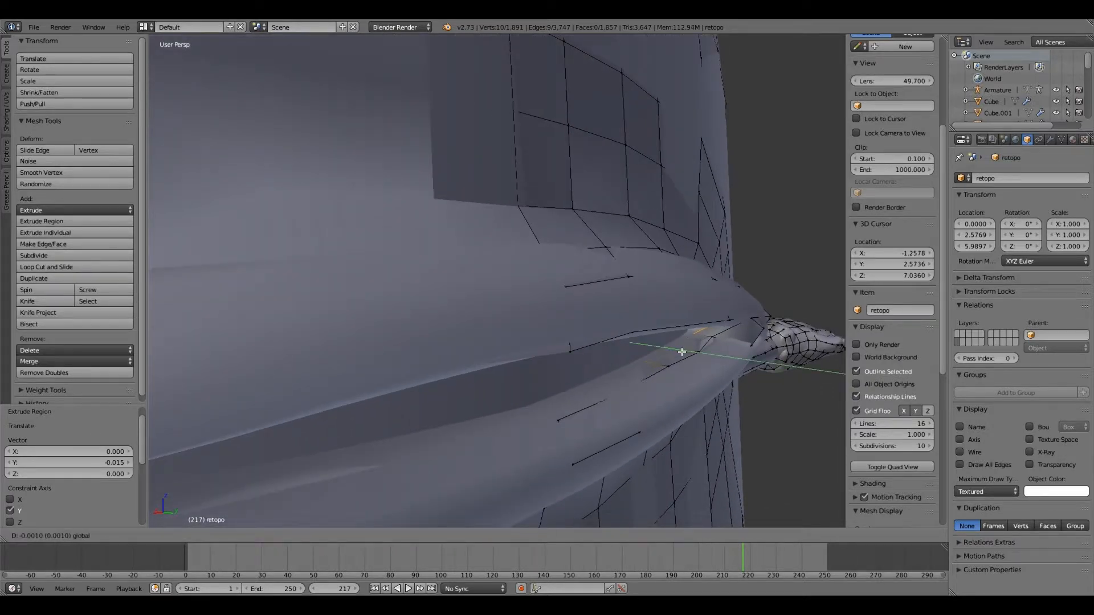
left_click(683, 353)
Switch the retopo mesh back to Object Mode.
middle_click_drag(684, 354, 189, 545)
left_click(153, 537)
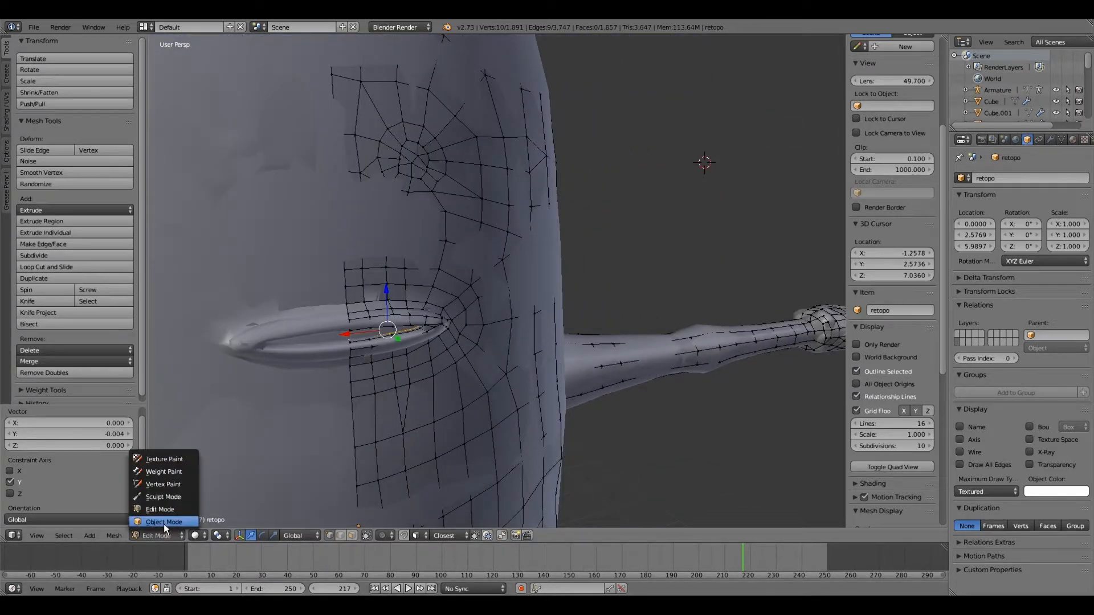
left_click(163, 524)
scroll(351, 450, "down", 5)
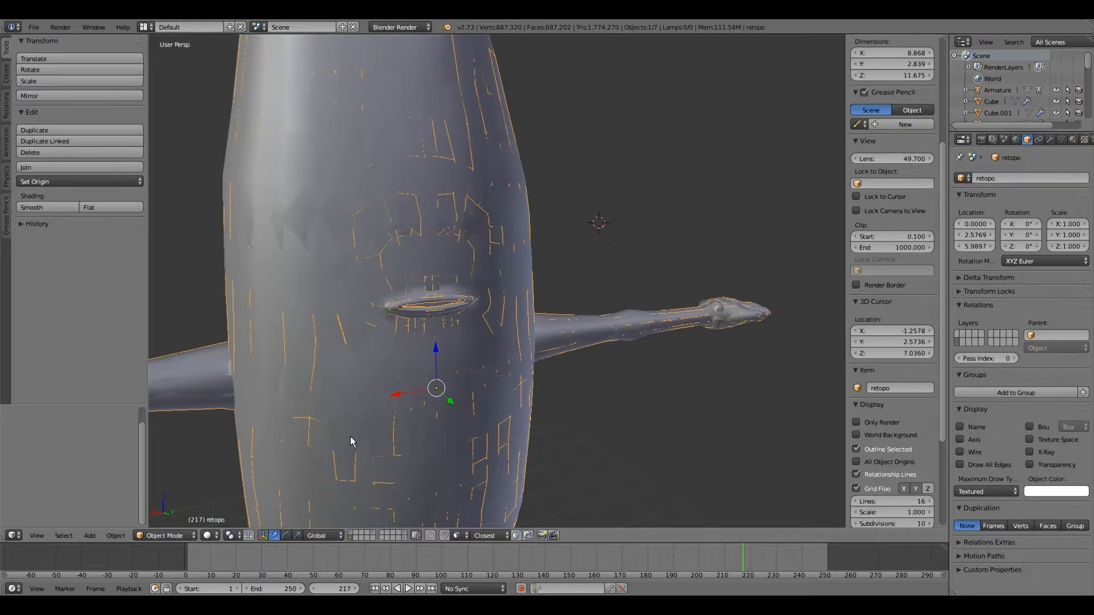
Duplicate all objects in place, move the copies to layer 15 and display that layer.
key("a")
key("a")
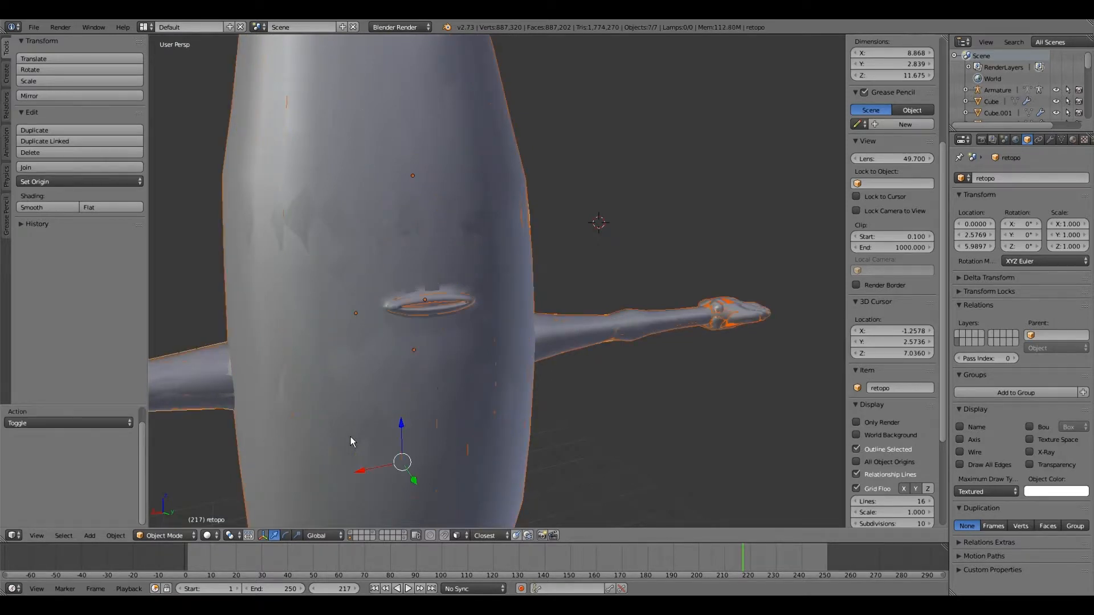
key("shift+d")
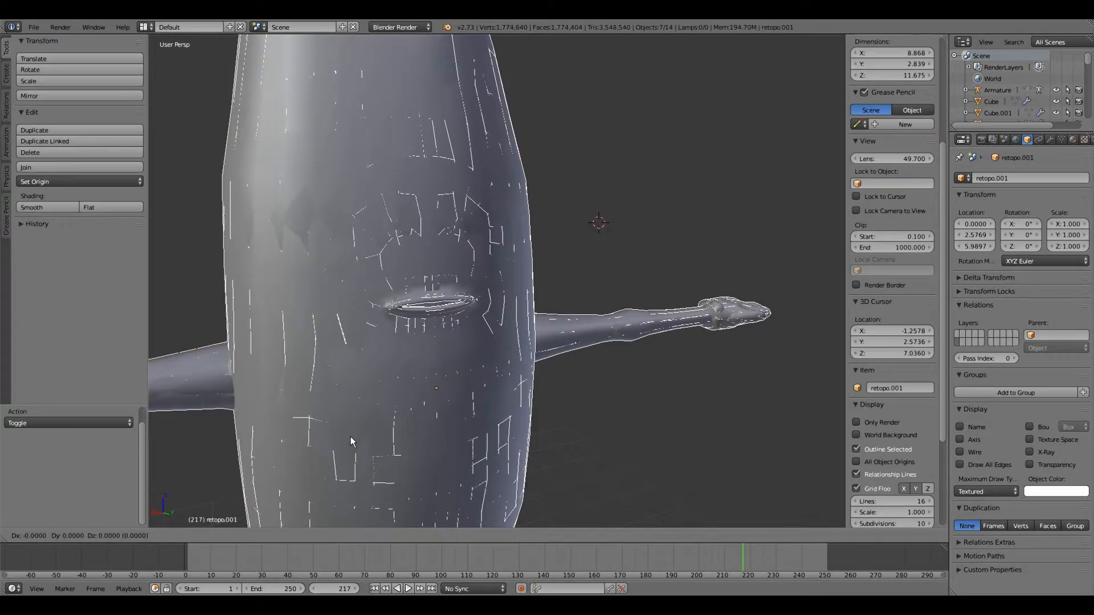
right_click(351, 436)
key("m")
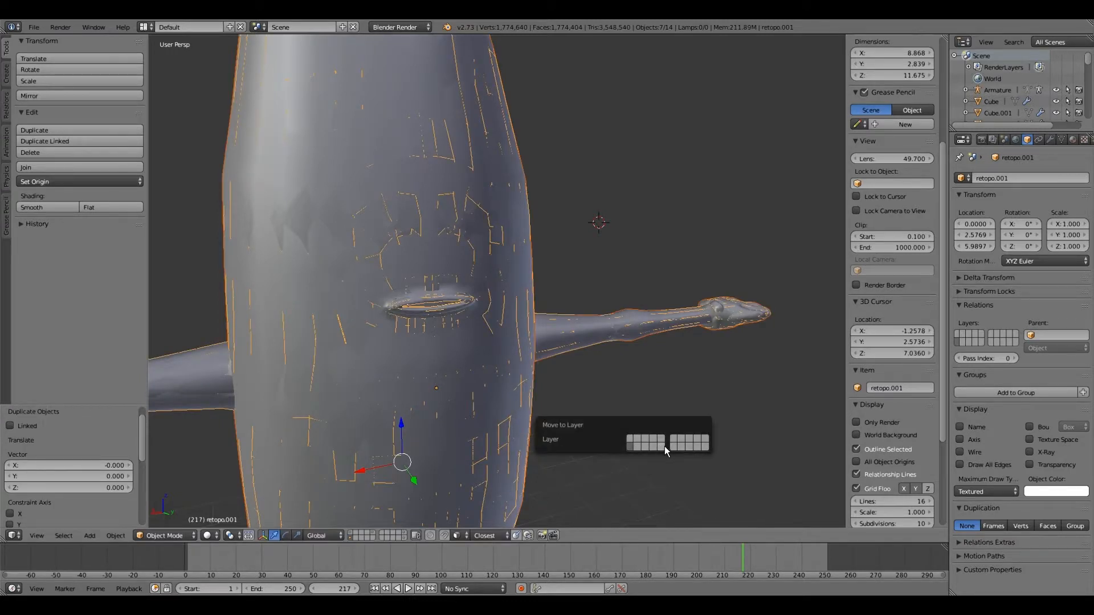
left_click(664, 446)
left_click(371, 537)
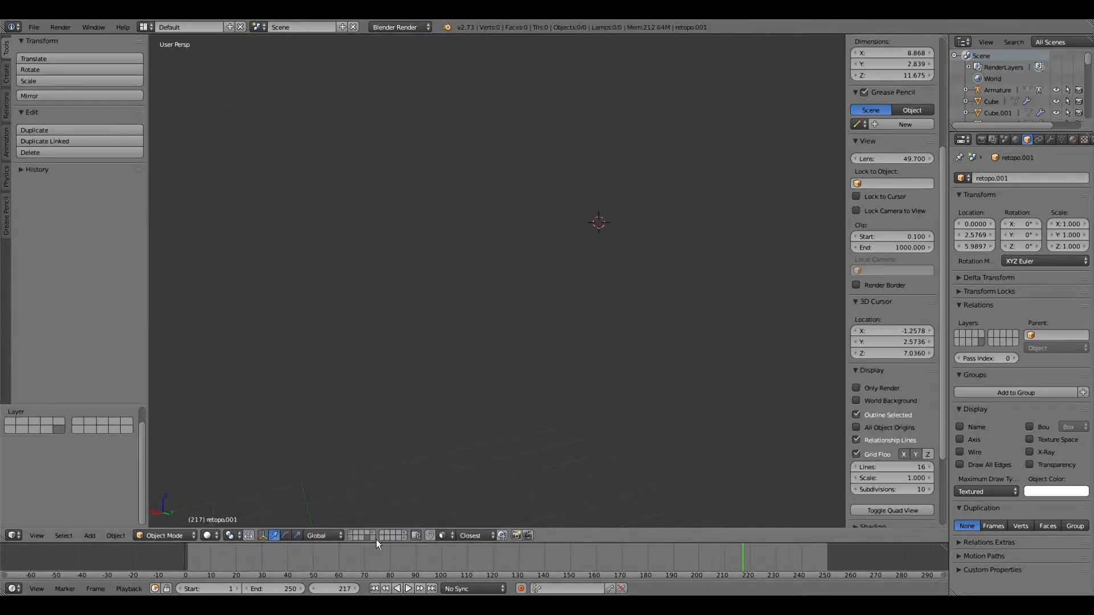
left_click(372, 534)
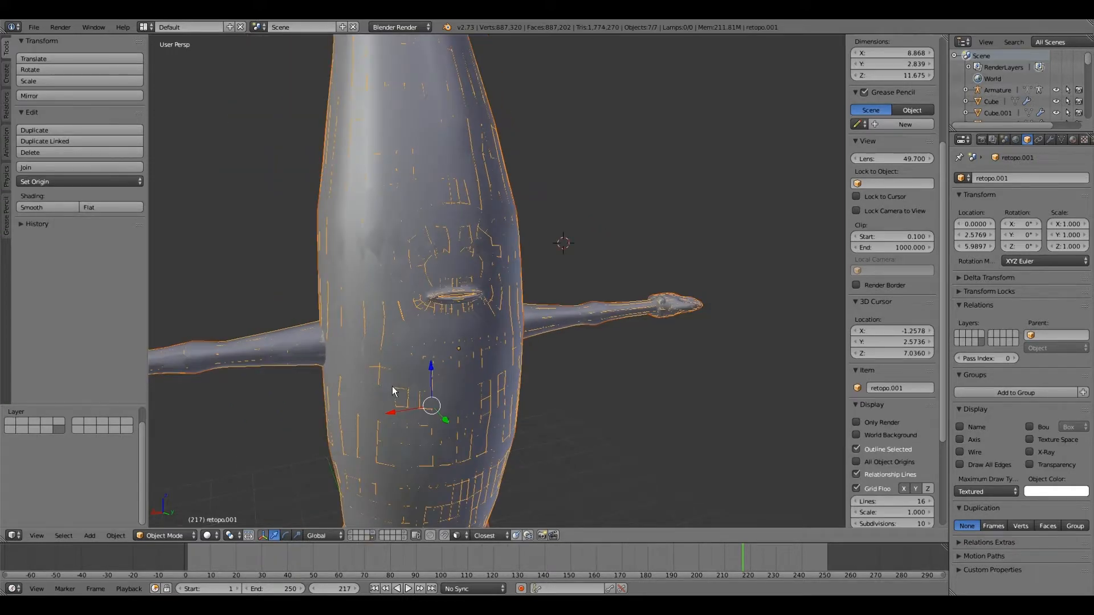
Select only the duplicated retopo mesh, retopo.001, and hide it.
key("a")
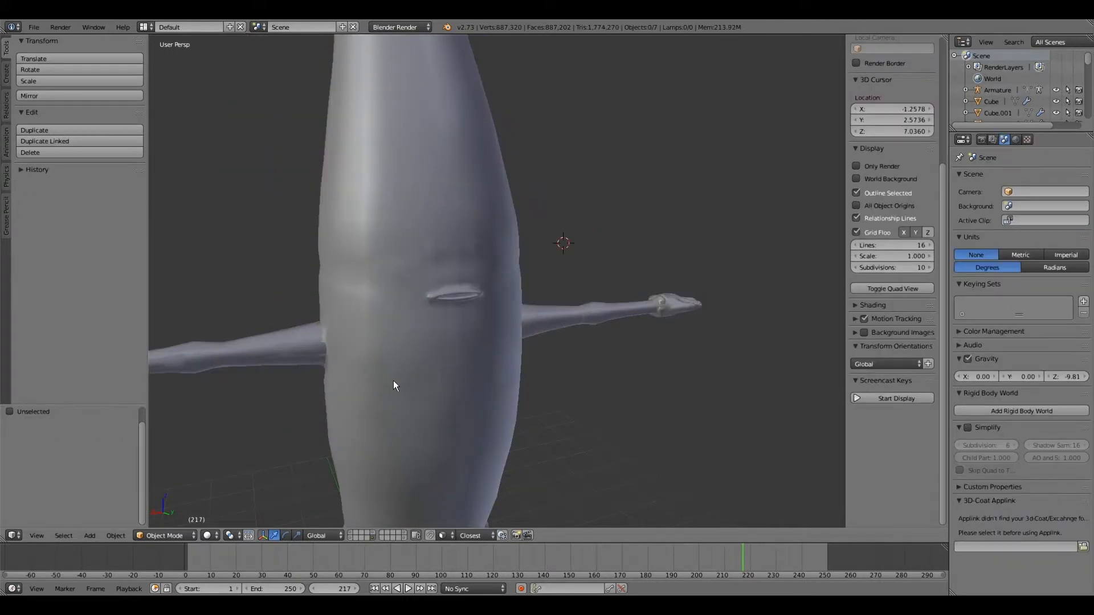
middle_click_drag(393, 381, 383, 381)
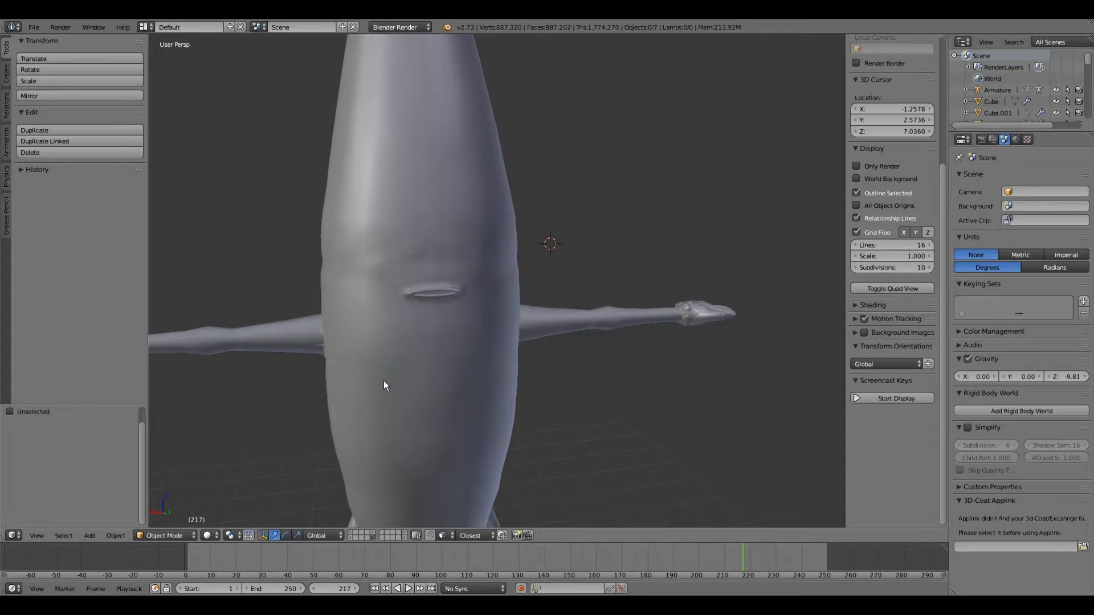
right_click(384, 381)
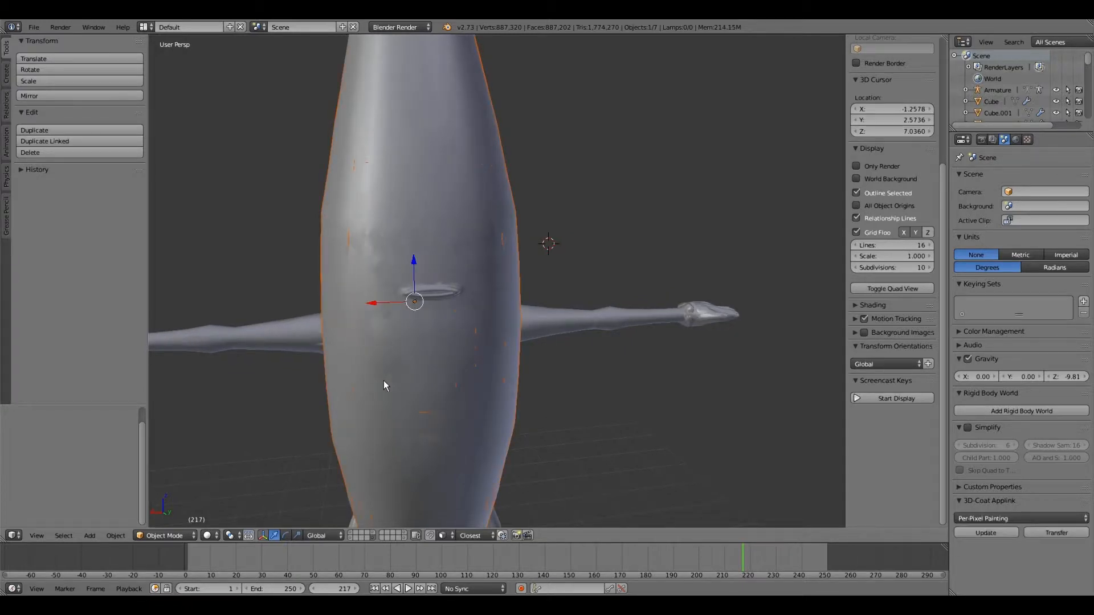
right_click(384, 381)
scroll(405, 392, "down", 2)
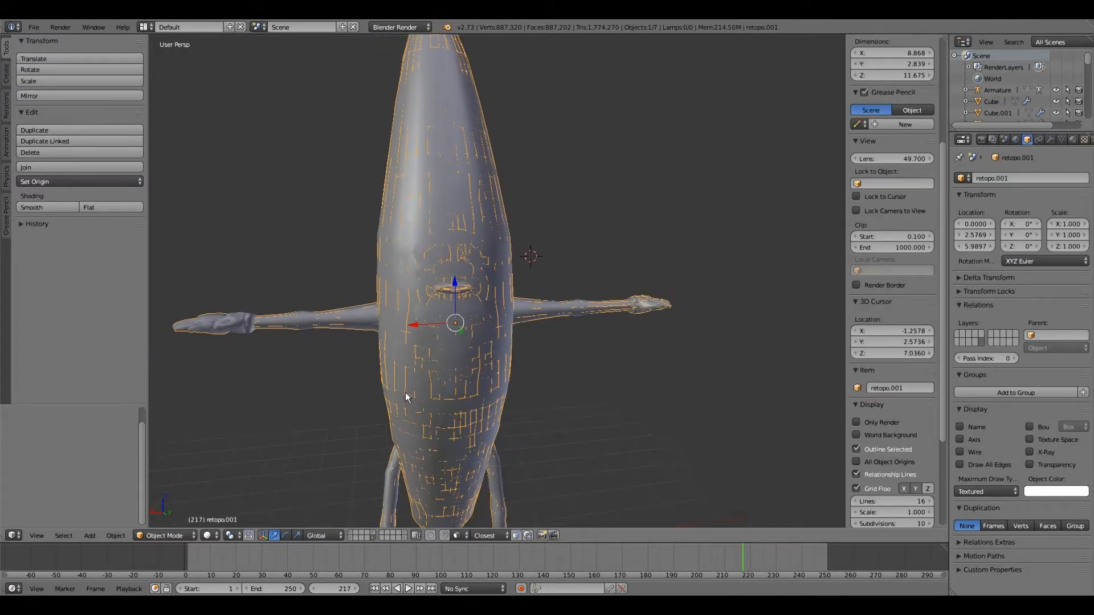
key("h")
Move the remaining duplicated sculpt parts (body, limbs, hands and feet) to layer 16 and display that layer.
right_click(425, 385)
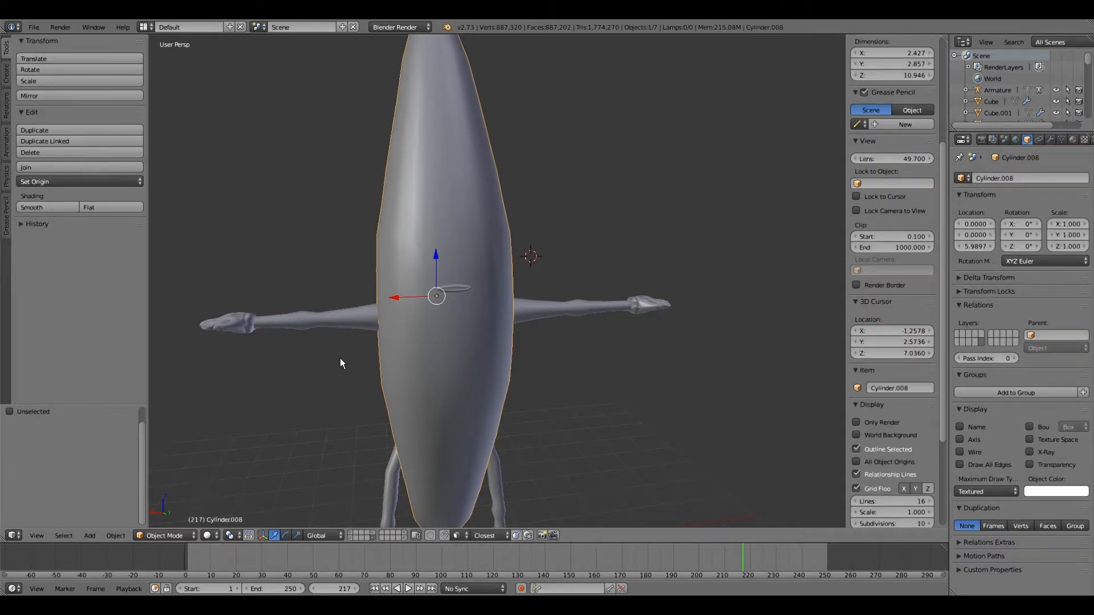
key("a")
key("a")
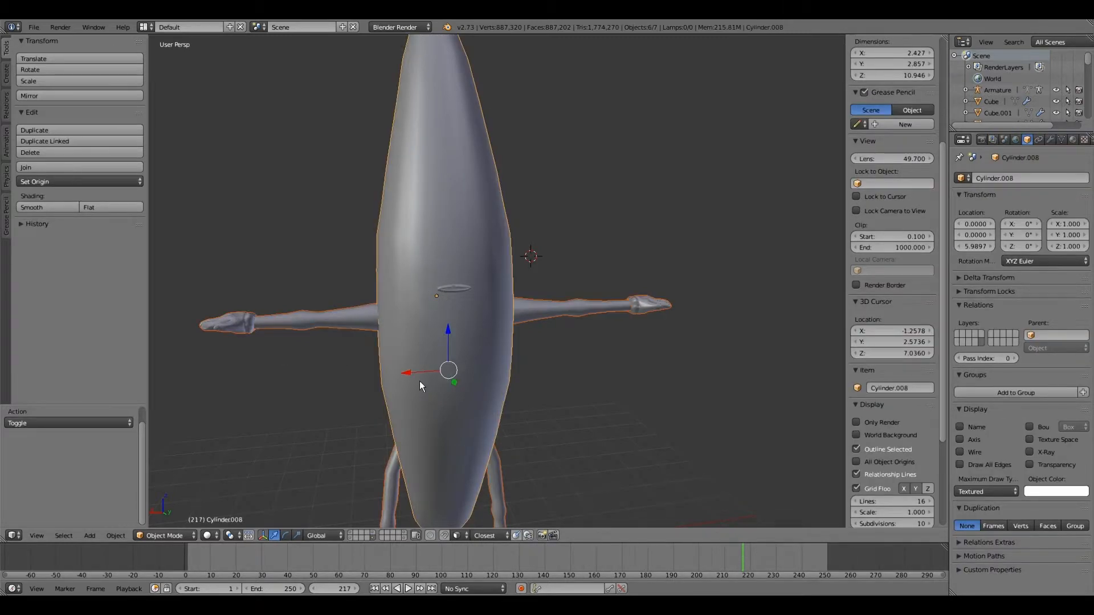
key("m")
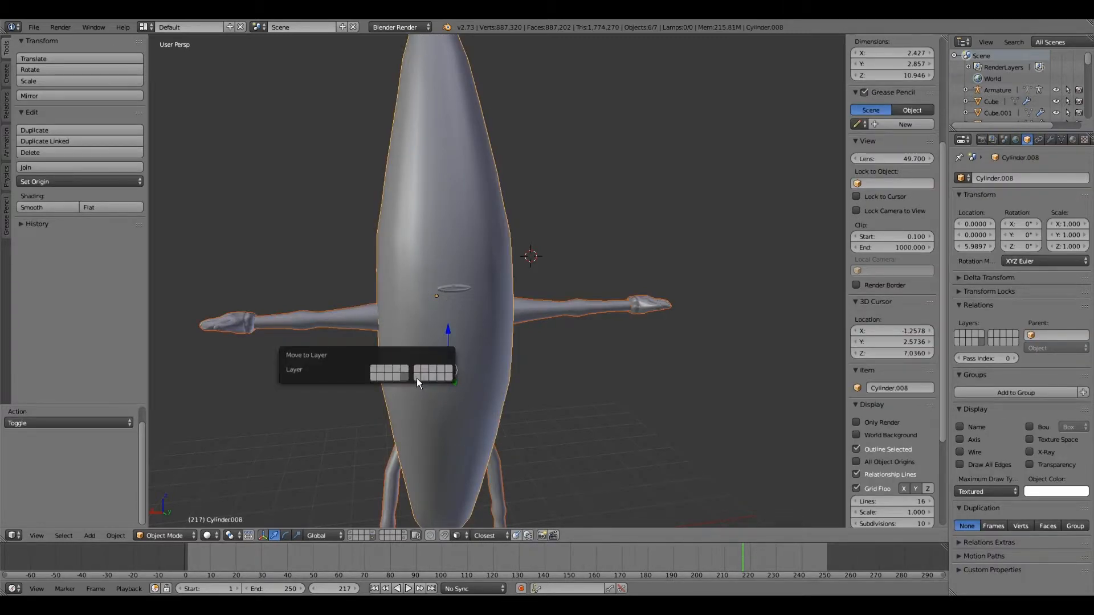
left_click(416, 378)
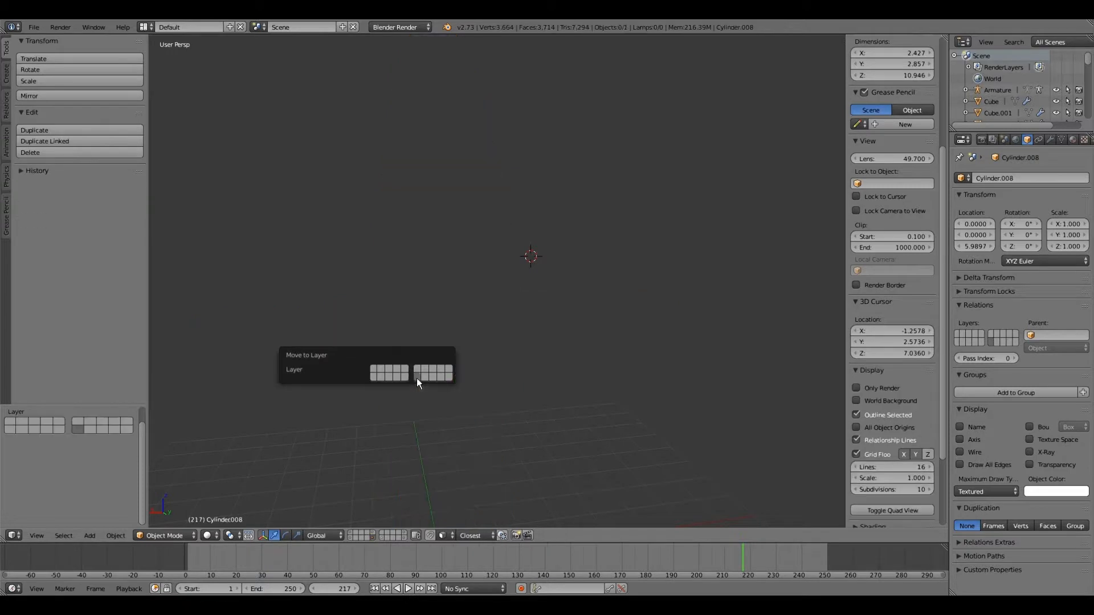
left_click(384, 538)
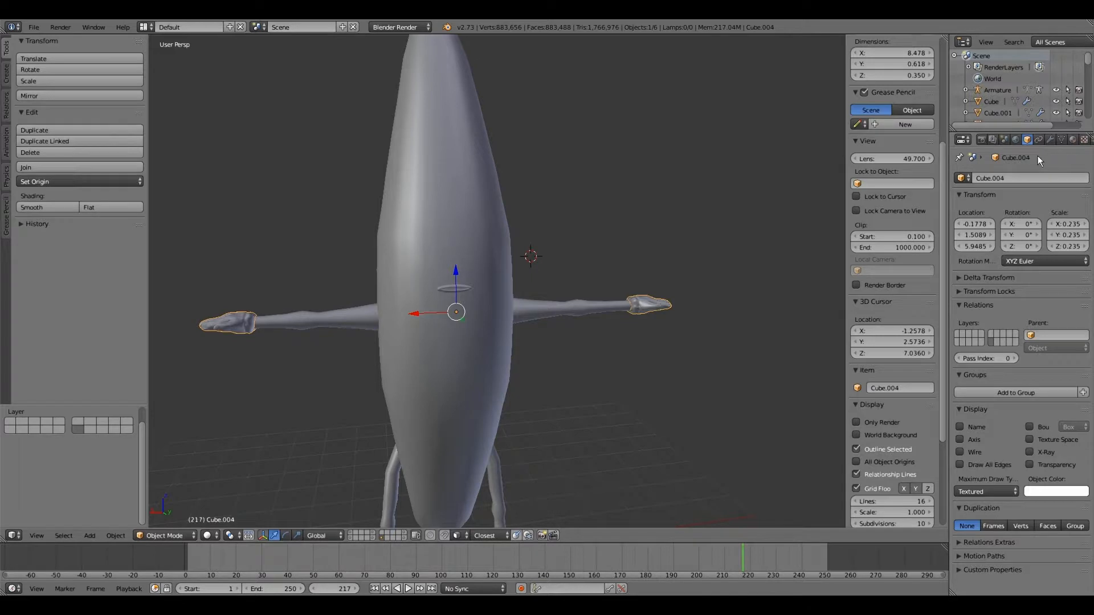
Lower the Multires preview level of the duplicated hands, Cube.004, to 2.
left_click(1051, 140)
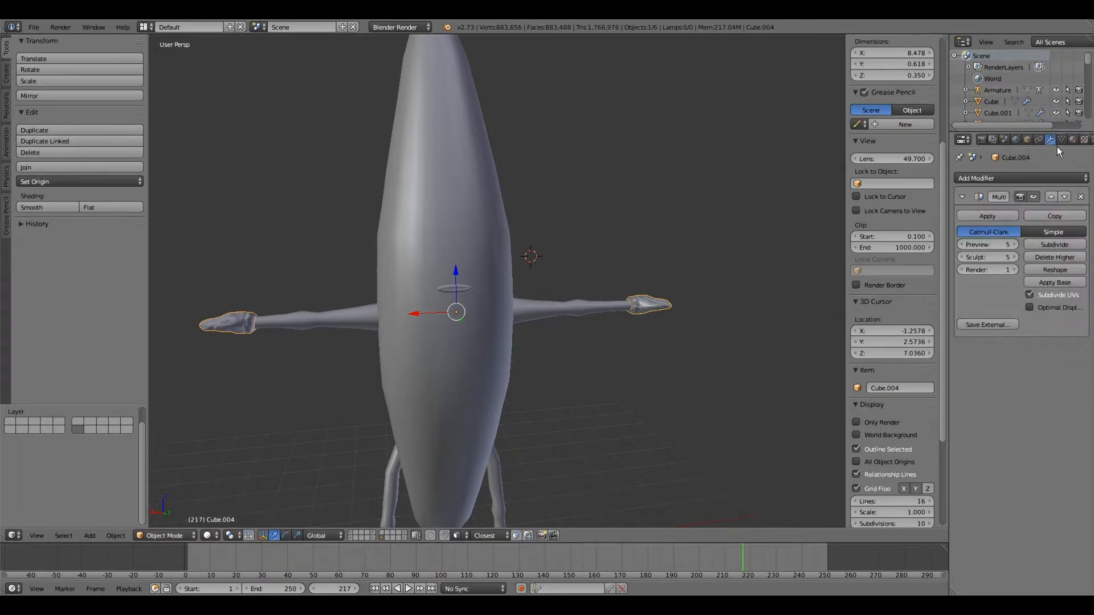
left_click(960, 244)
left_click(960, 245)
left_click(960, 244)
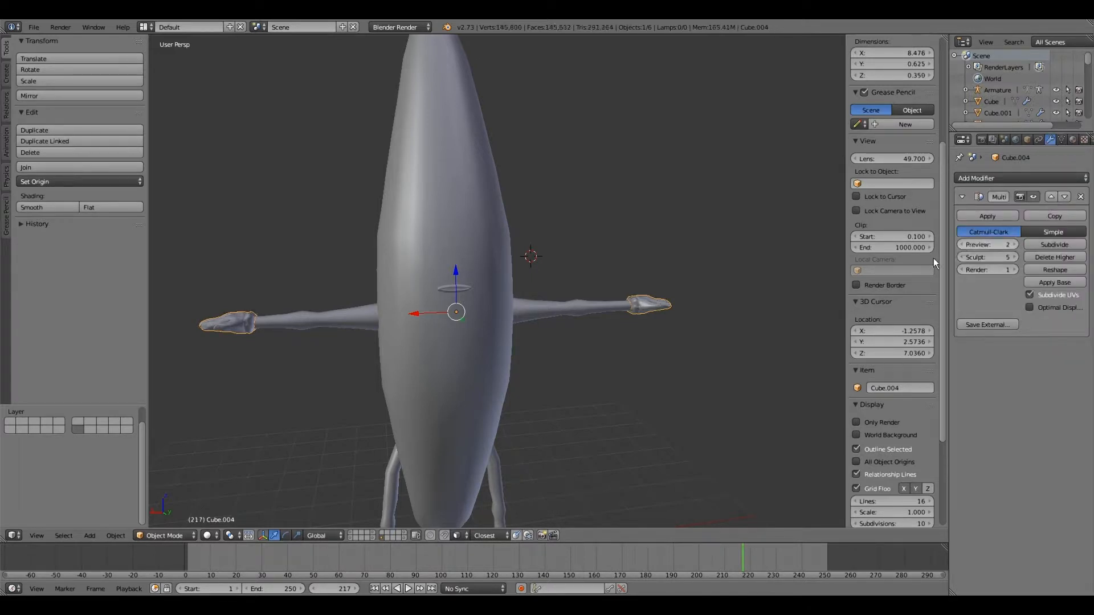
scroll(364, 418, "down", 3)
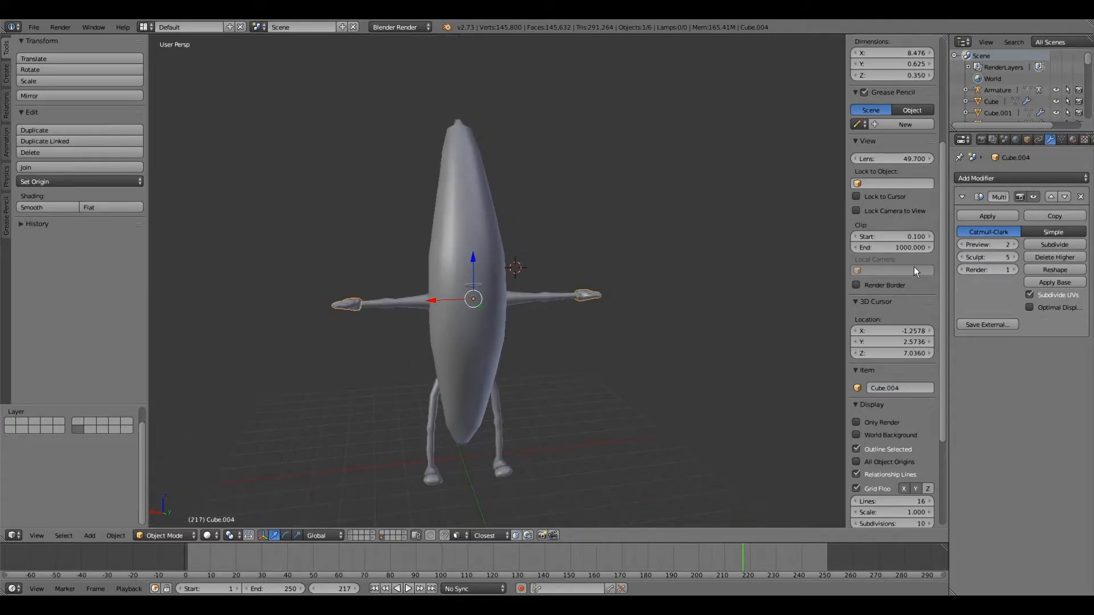
Lower the Multires preview level of the duplicated feet, Cube.005, to 2.
right_click(503, 469)
left_click(960, 246)
left_click(961, 245)
left_click(961, 245)
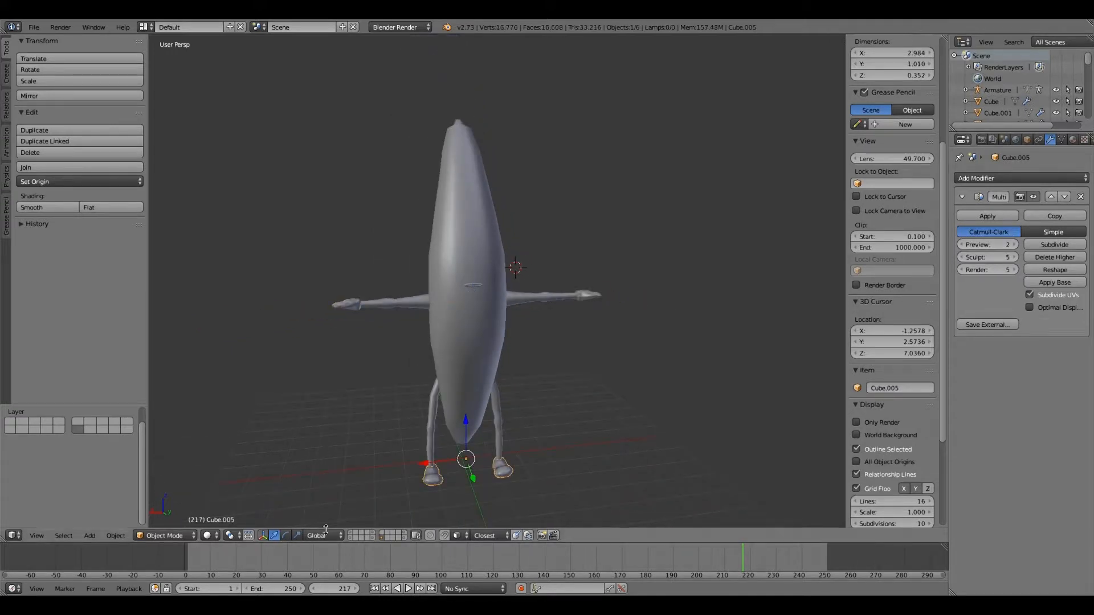
Display layer 11 and lower the Multires preview level of the original hands, Cube.003, to 2.
left_click(352, 537)
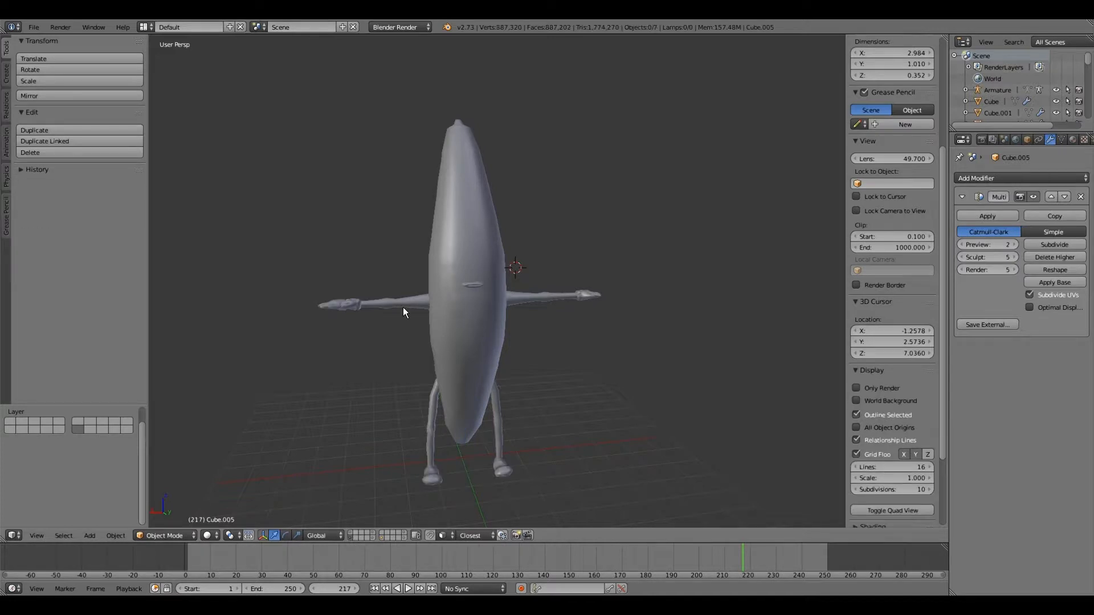
right_click(423, 311)
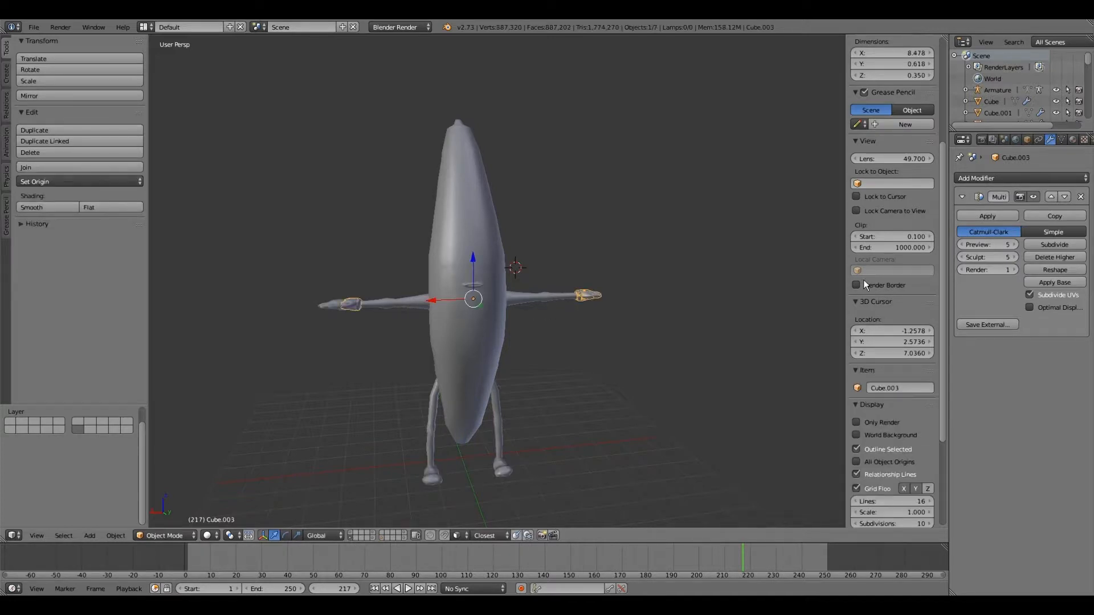
left_click(959, 244)
left_click(959, 244)
left_click(958, 244)
Lower the Multires preview level of the original feet, Cube.002, to 2.
right_click(504, 469)
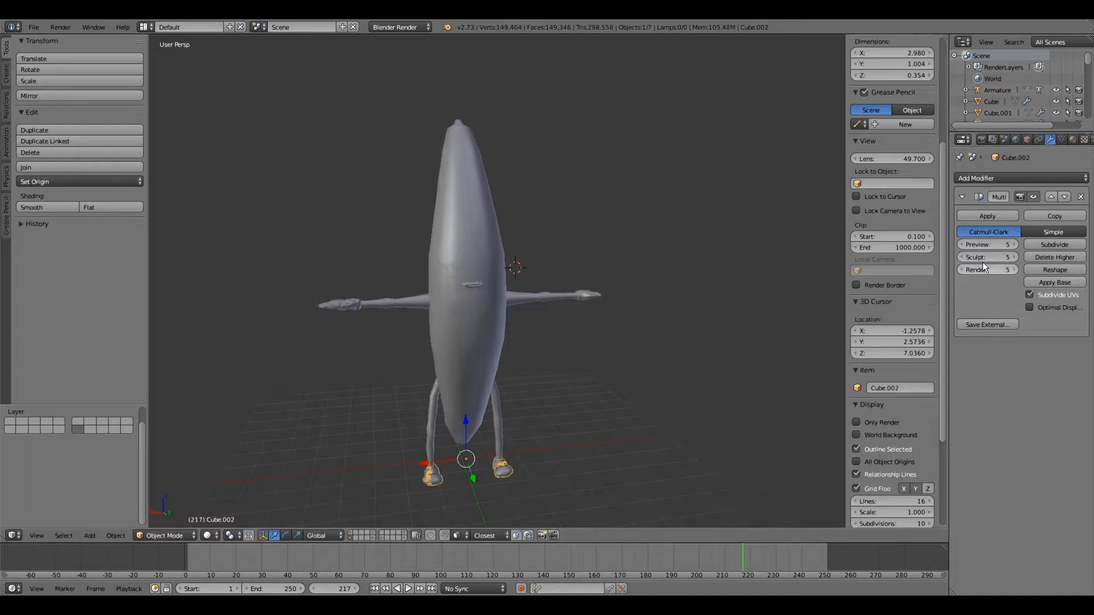
left_click(961, 247)
left_click(962, 247)
left_click(959, 247)
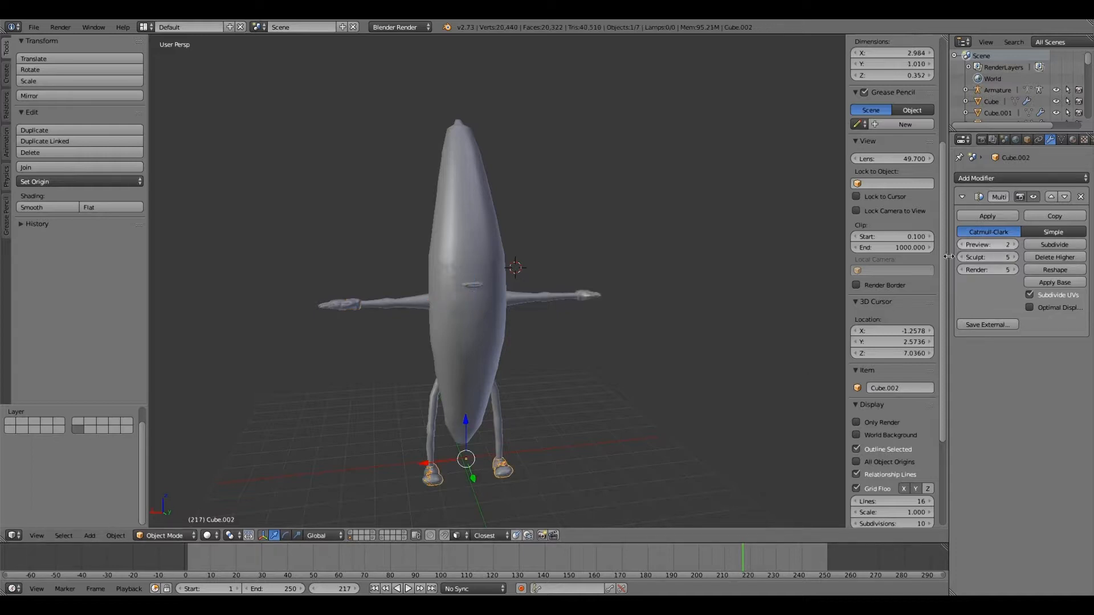
scroll(513, 411, "up", 1)
Display layer 15, unhide the retopo duplicate there and select it.
left_click(373, 538)
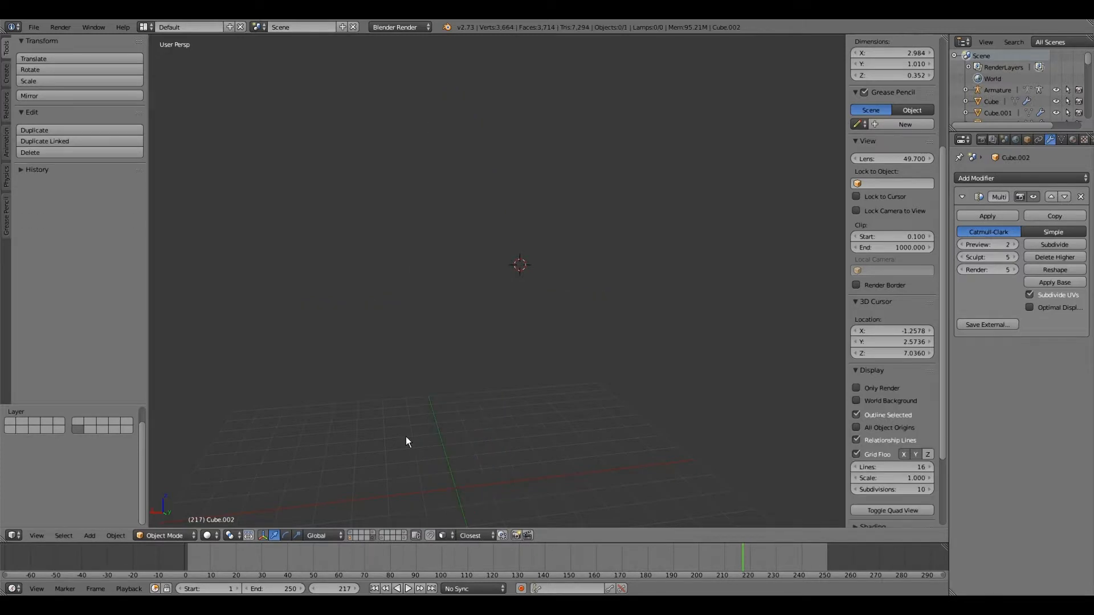
key("ctrl+z")
scroll(431, 404, "up", 2)
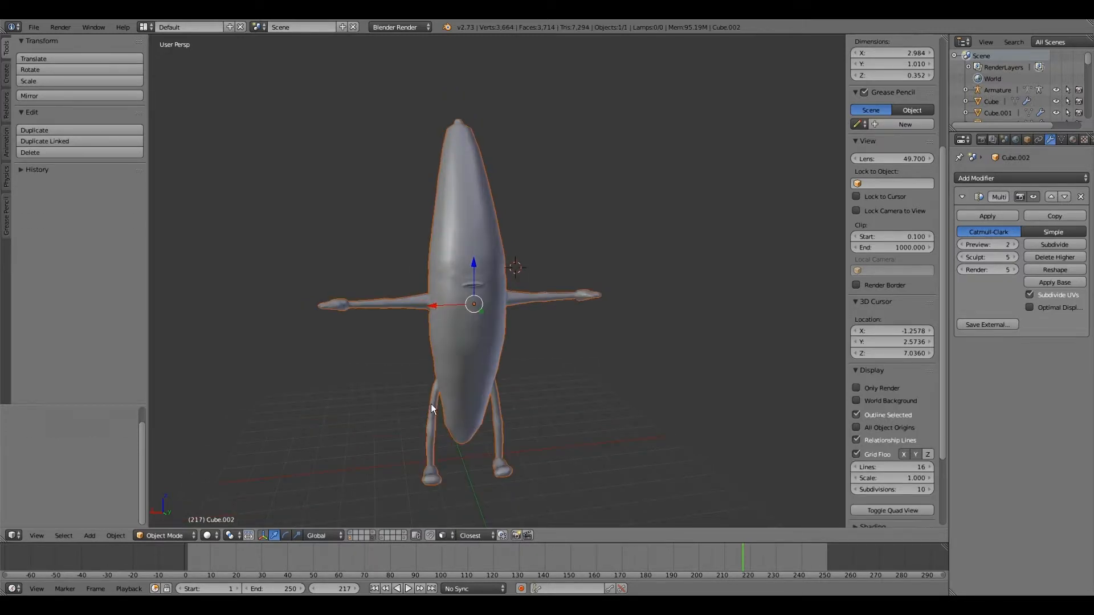
middle_click_drag(491, 398, 546, 390)
right_click(478, 343)
middle_click_drag(566, 353, 535, 350)
scroll(562, 350, "up", 1)
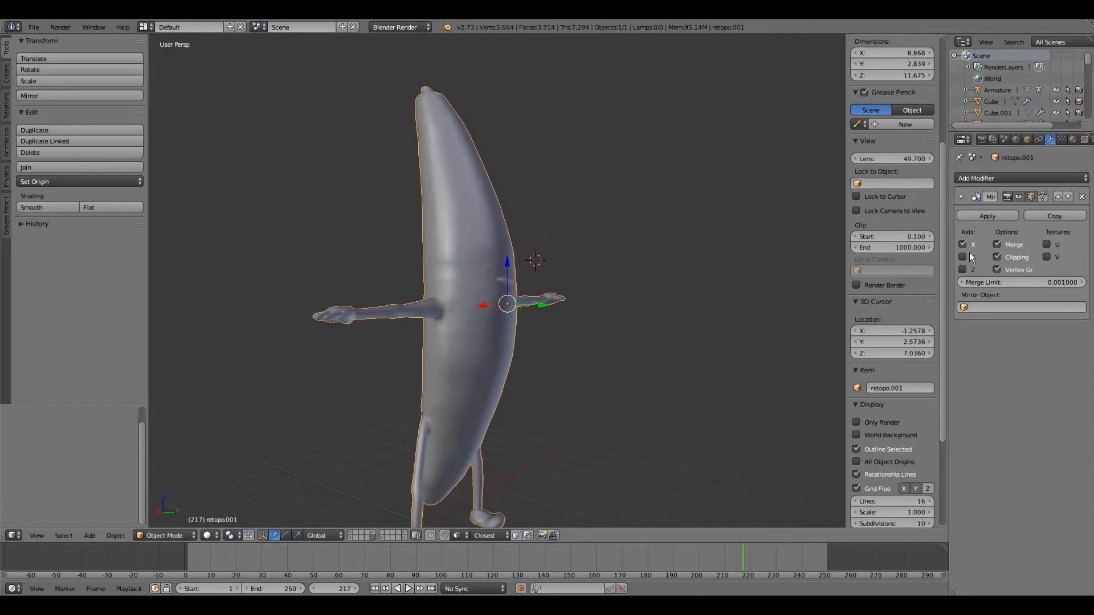
Turn off the Mirror modifier's viewport display on retopo.001 and switch the mesh to Edit Mode.
left_click(1019, 197)
middle_click_drag(576, 263, 219, 536)
scroll(637, 274, "up", 3)
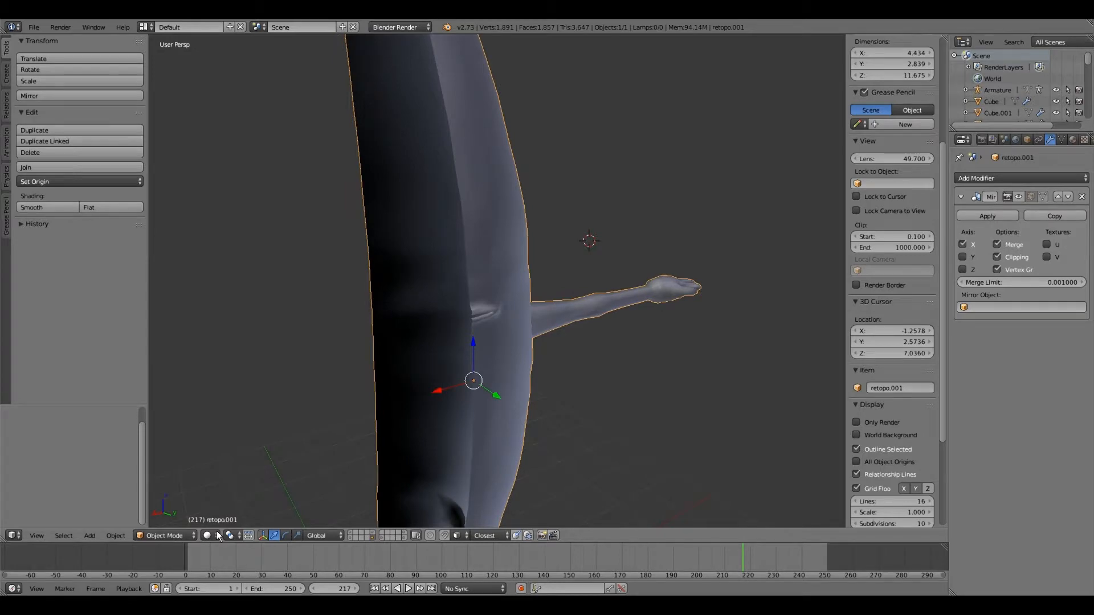
left_click(171, 536)
left_click(171, 507)
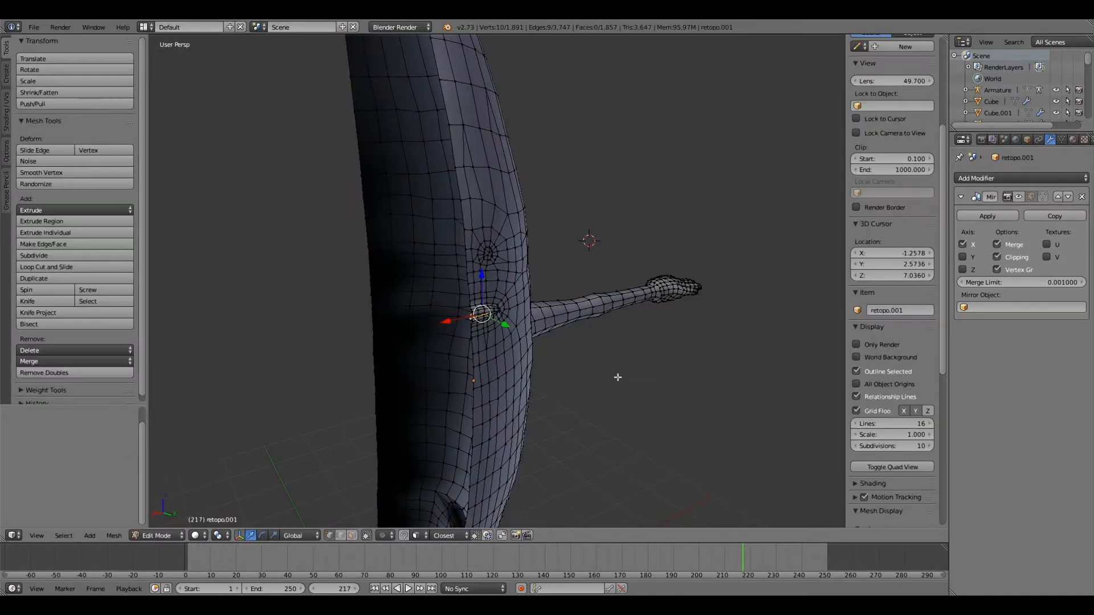
Extrude the selected inner lip edges and move the new edges by -0.015 along Y.
scroll(700, 363, "up", 3)
middle_click_drag(700, 363, 532, 345)
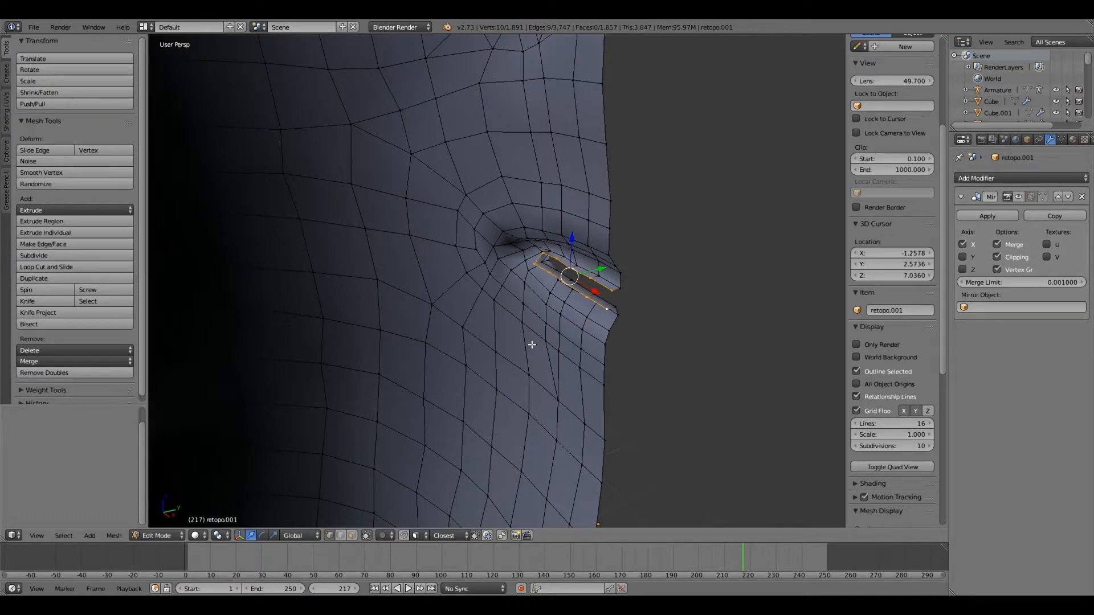
key("e")
key("Escape")
key("g")
key("y")
left_click(522, 344)
middle_click_drag(523, 344, 542, 338)
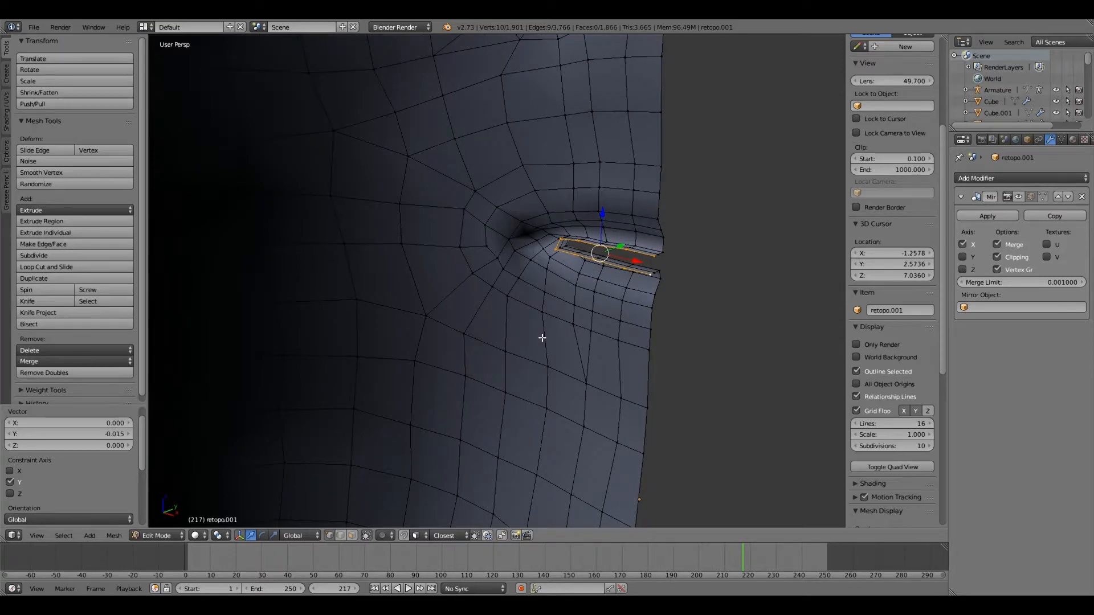
Scale the extruded inner lip edges by 1.545 along Z.
key("s")
key("z")
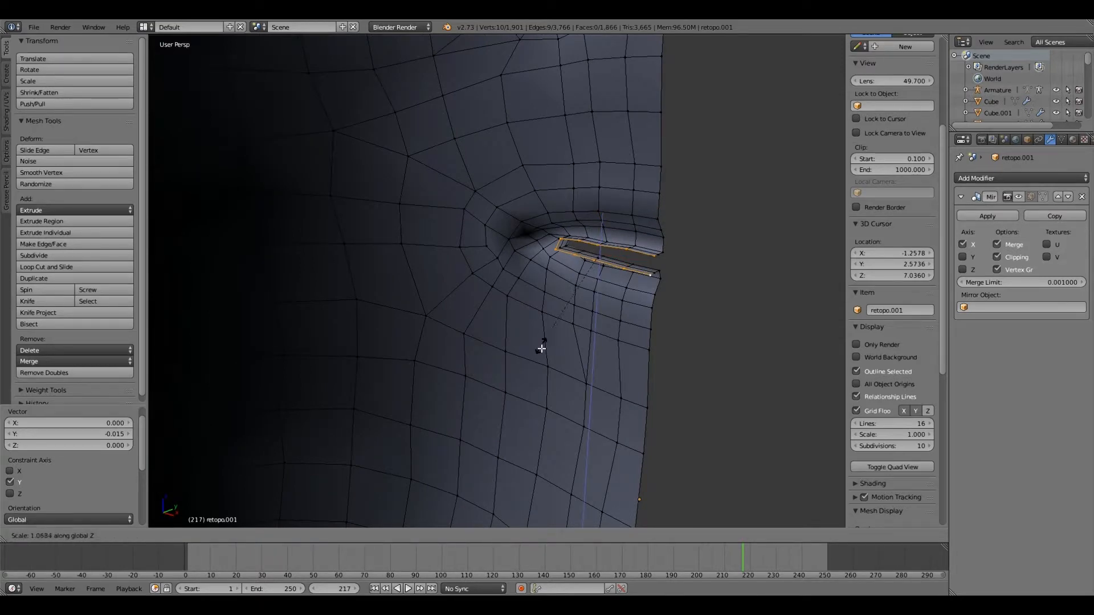
left_click(520, 384)
middle_click_drag(510, 384, 470, 373)
scroll(473, 379, "up", 2)
scroll(491, 365, "up", 1)
scroll(470, 373, "up", 1)
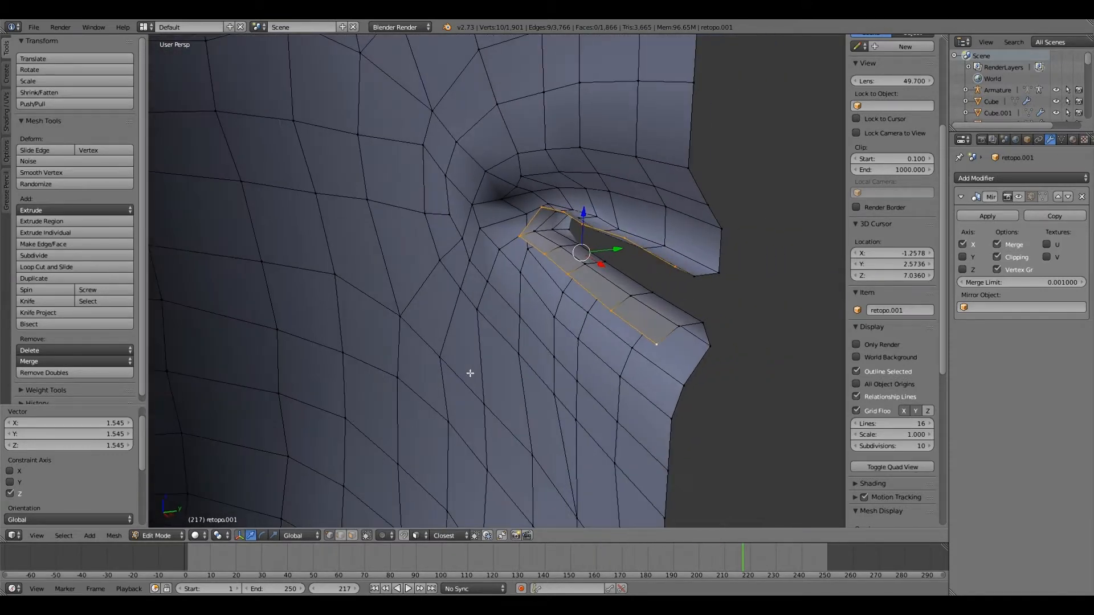
Extrude the inner lip edges again and move them by -0.097 along Y into the mouth.
scroll(469, 374, "down", 2)
key("e")
left_click(470, 373)
left_click_drag(588, 259, 552, 285)
scroll(551, 285, "up", 2)
middle_click_drag(552, 285, 583, 245)
Select the edge at the mouth corner and add a centred loop cut through the corner faces.
right_click(588, 211)
right_click(521, 239, "shift")
middle_click_drag(521, 231, 570, 251)
left_click(125, 267)
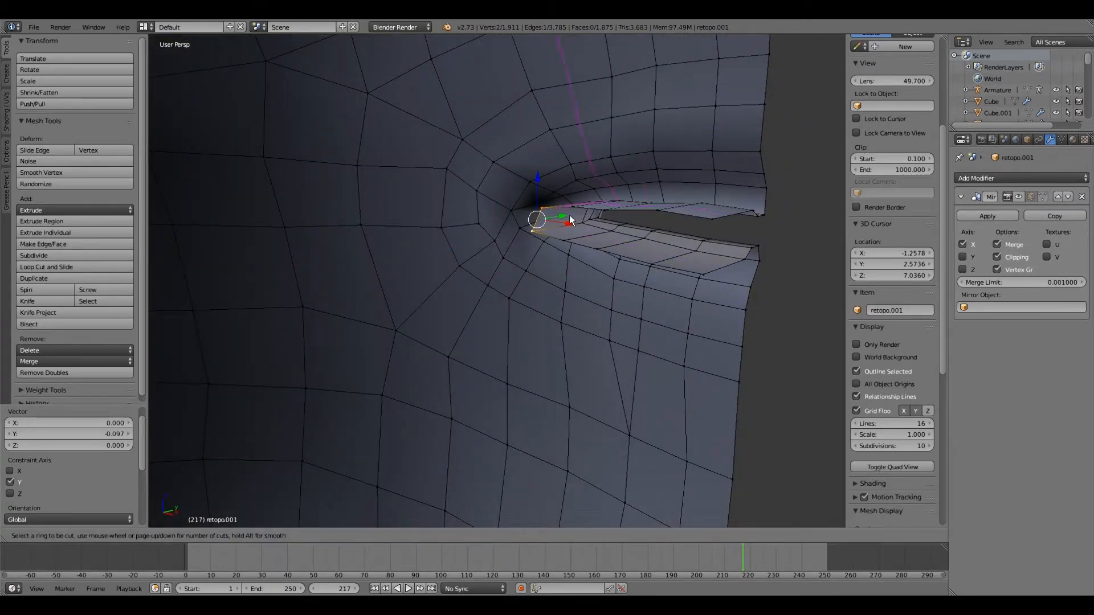
left_click(545, 218)
right_click(545, 218)
Select the new loop's vertices at the mouth corner and move them by -0.003 along X.
mouse_move(569, 237)
middle_mouse_down()
mouse_move(639, 240)
mouse_move(616, 246)
mouse_move(640, 188)
mouse_move(584, 239)
mouse_move(643, 252)
mouse_move(595, 230)
mouse_move(576, 285)
mouse_move(525, 275)
mouse_move(498, 310)
mouse_move(540, 249)
mouse_move(521, 254)
mouse_move(501, 296)
mouse_move(423, 289)
mouse_move(565, 259)
mouse_move(530, 245)
mouse_move(548, 235)
middle_mouse_up()
right_click(639, 188)
right_click(539, 238, "shift")
right_click(522, 241, "shift")
right_click(520, 254, "shift")
scroll(424, 281, "up", 3)
key("g")
key("x")
left_click(565, 258)
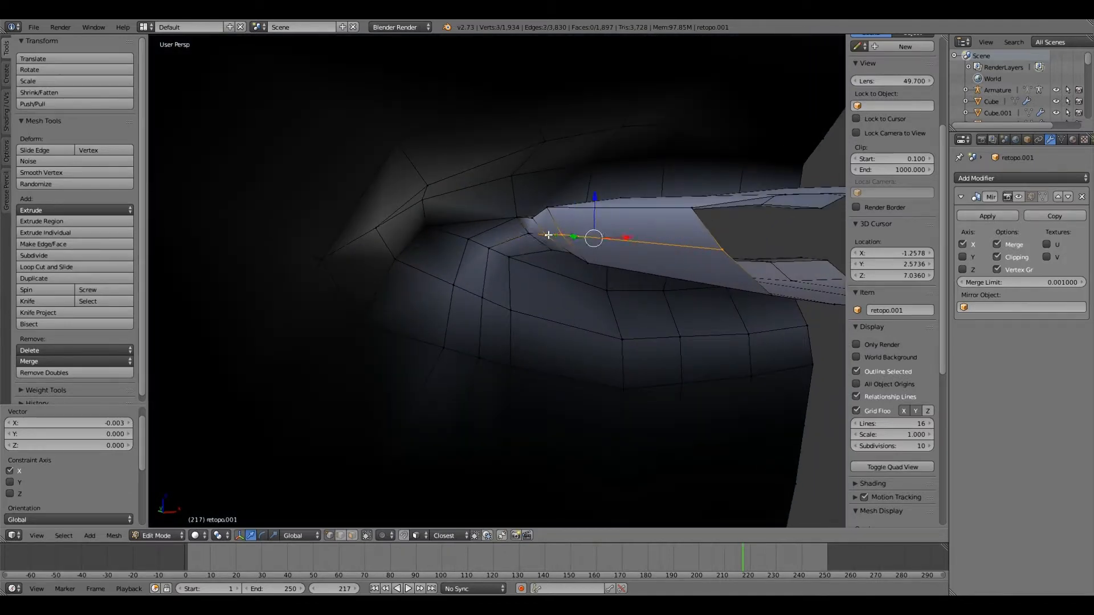
Adjust the vertex selection at the mouth corner and move the selected vertices by -0.006 along X.
middle_click_drag(564, 251, 539, 262)
right_click(544, 236, "shift")
scroll(545, 250, "down", 2)
left_click_drag(594, 262, 585, 264)
Select the inner mouth's open rim vertices along its upper edge, corner and lower edge, and move them by -0.336 along Y.
scroll(584, 264, "down", 3)
mouse_move(581, 266)
middle_mouse_down()
mouse_move(501, 310)
mouse_move(465, 288)
mouse_move(494, 281)
mouse_move(489, 317)
mouse_move(531, 300)
mouse_move(357, 278)
mouse_move(428, 287)
mouse_move(513, 278)
middle_mouse_up()
right_click(530, 302)
right_click(540, 292, "shift")
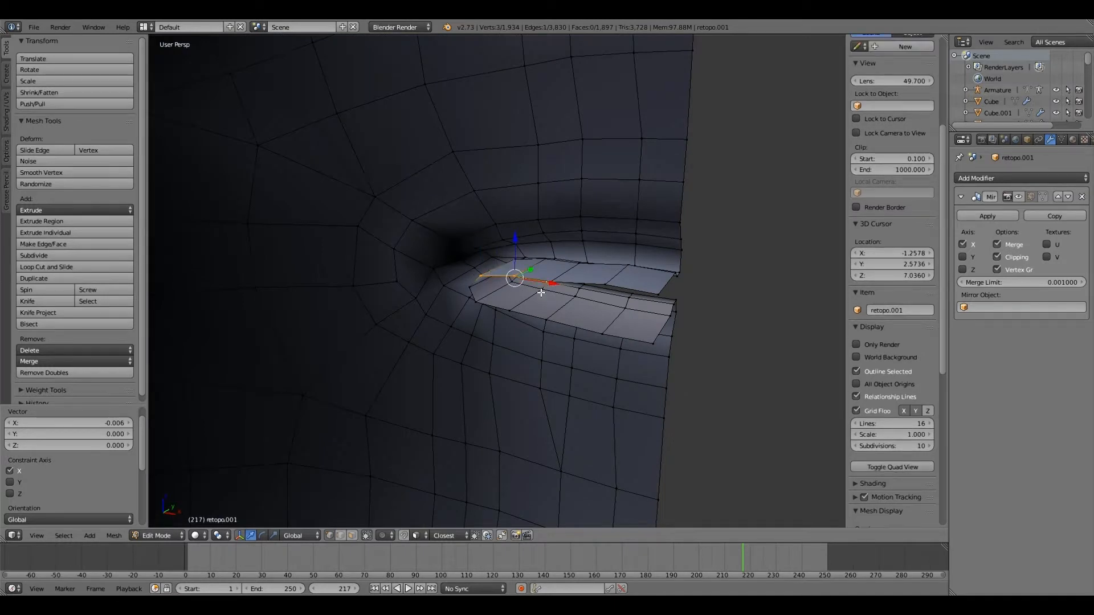
middle_click_drag(541, 293, 551, 307)
right_click(550, 296)
scroll(561, 299, "up", 3)
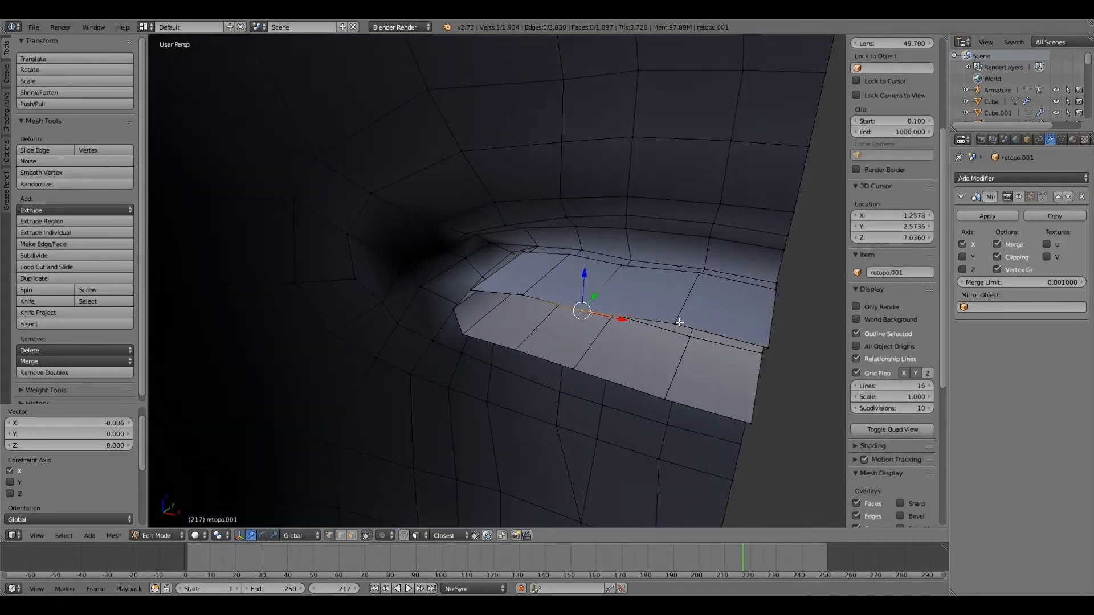
right_click(676, 324, "shift")
right_click(519, 292, "shift")
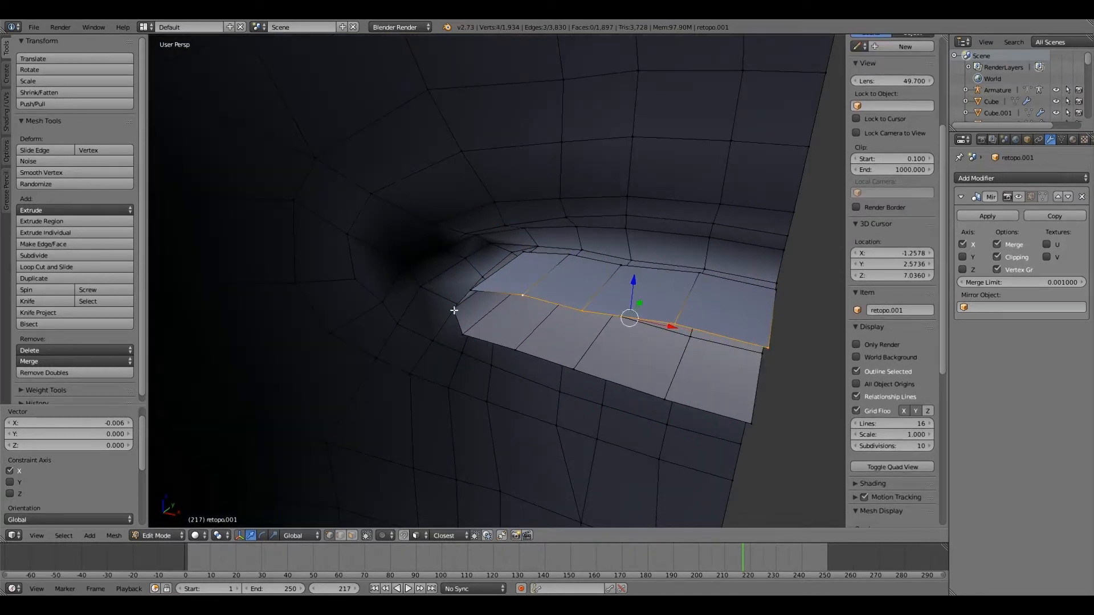
right_click(454, 310, "shift")
right_click(462, 335, "shift")
right_click(515, 350, "shift")
right_click(574, 367, "shift")
right_click(669, 395, "shift")
right_click(657, 400, "shift")
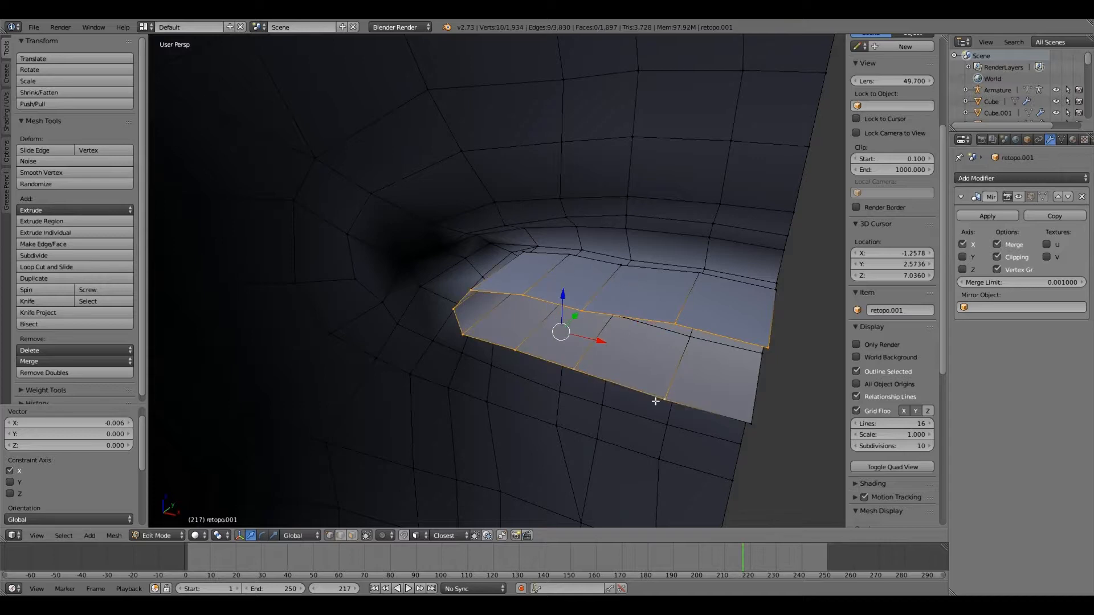
right_click(744, 422, "shift")
scroll(513, 391, "down", 4)
middle_click_drag(511, 391, 524, 323)
scroll(443, 380, "down", 3)
scroll(523, 325, "down", 6)
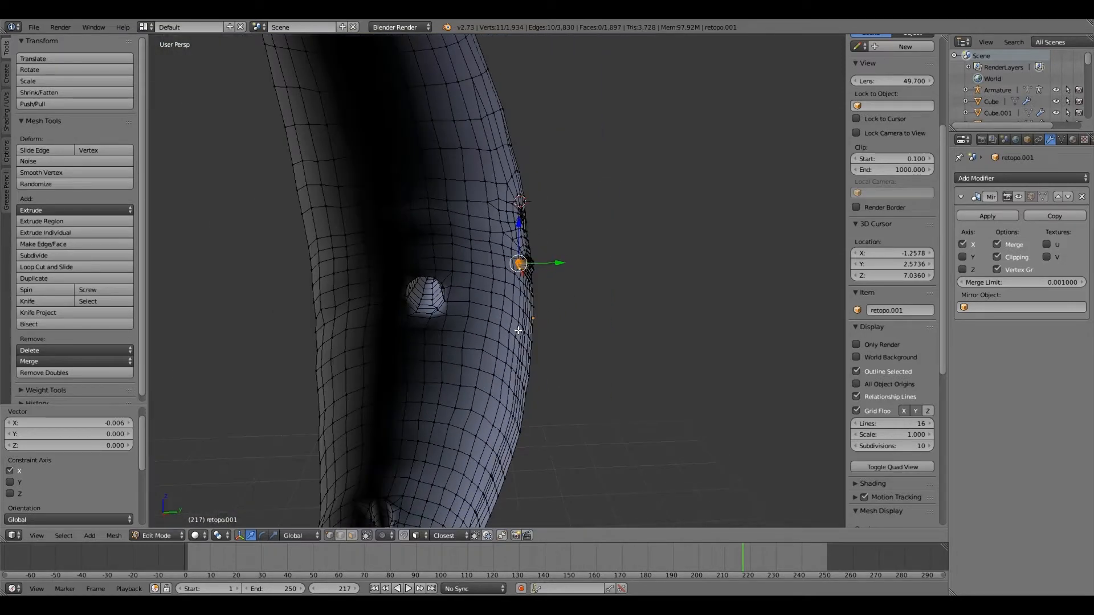
scroll(517, 330, "up", 2)
left_click_drag(568, 254, 513, 256)
Scale the selected inner mouth rim by 2.920 along Z to widen the opening vertically.
scroll(490, 281, "up", 3)
middle_click_drag(513, 256, 481, 310)
key("s")
key("z")
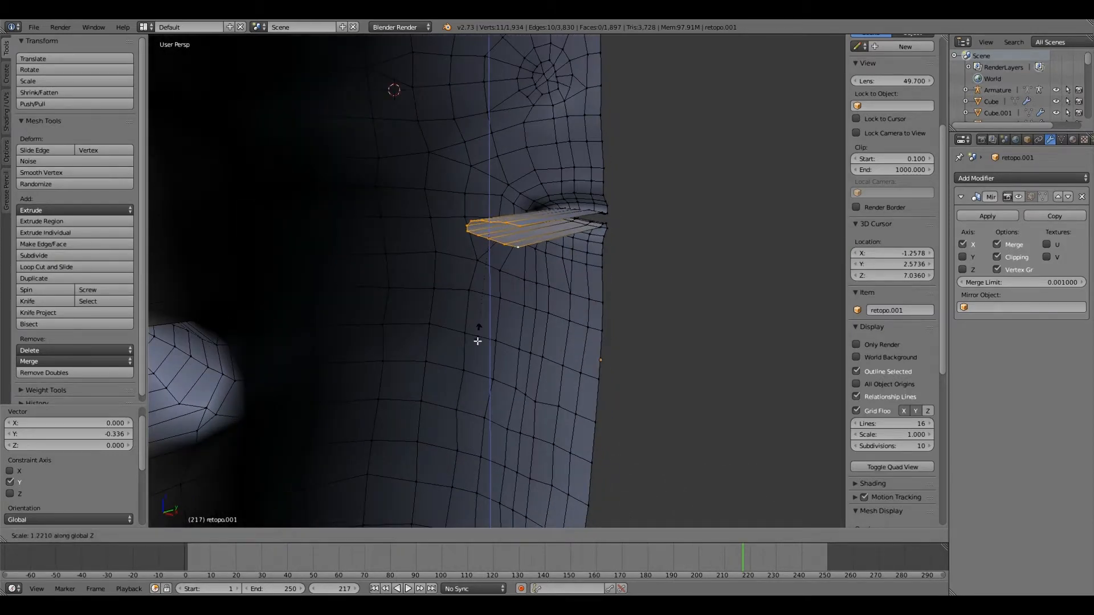
left_click(356, 429)
Add three centred loop cuts across the long extruded faces of the inner mouth.
middle_click_drag(356, 429, 525, 270)
middle_click_drag(525, 273, 416, 298)
left_click(46, 267)
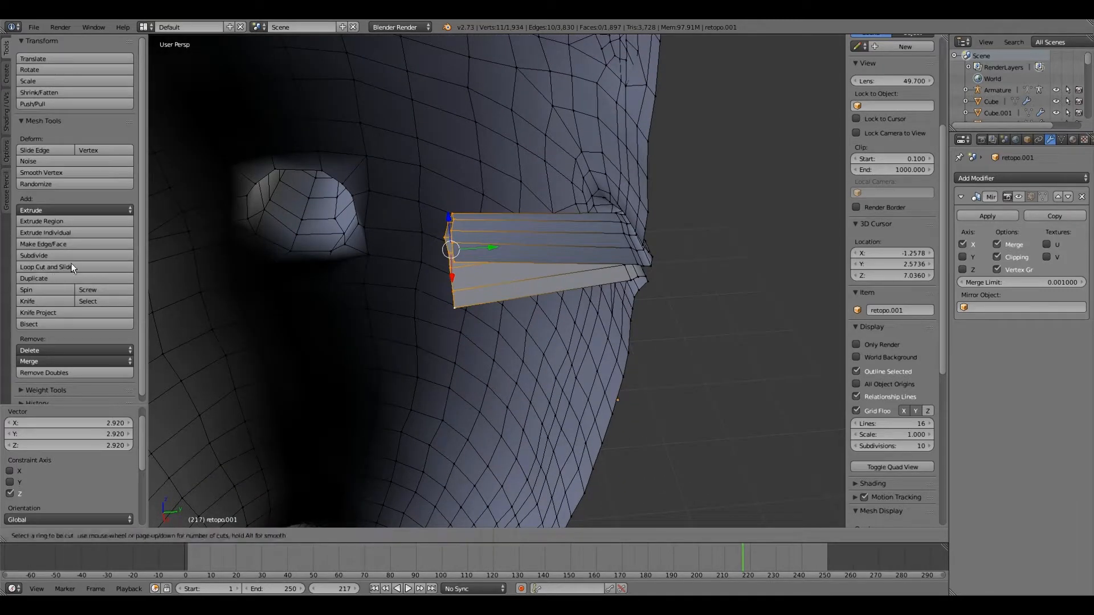
scroll(490, 266, "up", 2)
left_click(490, 267)
right_click(488, 274)
Fill a quad between the upper and lower rims at the back of the mouth, and add one centred loop cut across it.
middle_click_drag(488, 275, 519, 266)
right_click(508, 224)
right_click(490, 267, "shift")
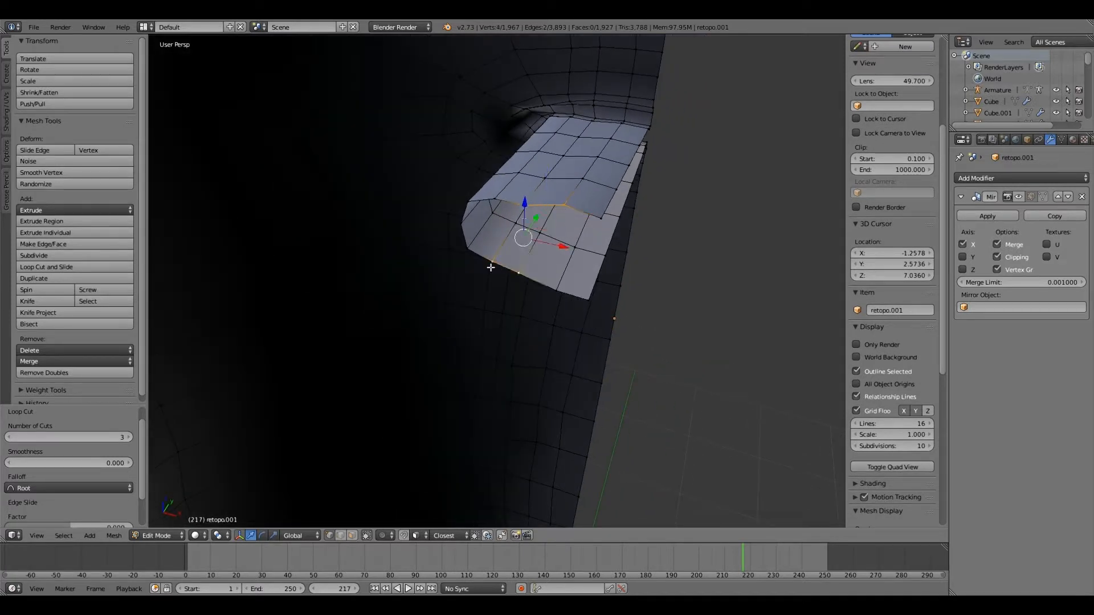
key("f")
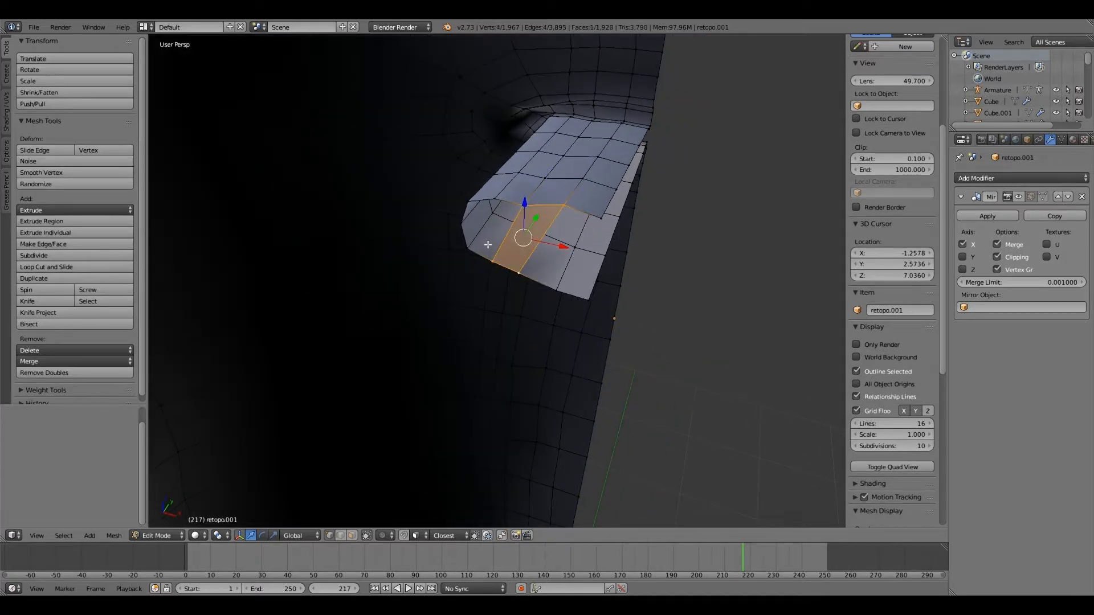
middle_click_drag(487, 245, 567, 218)
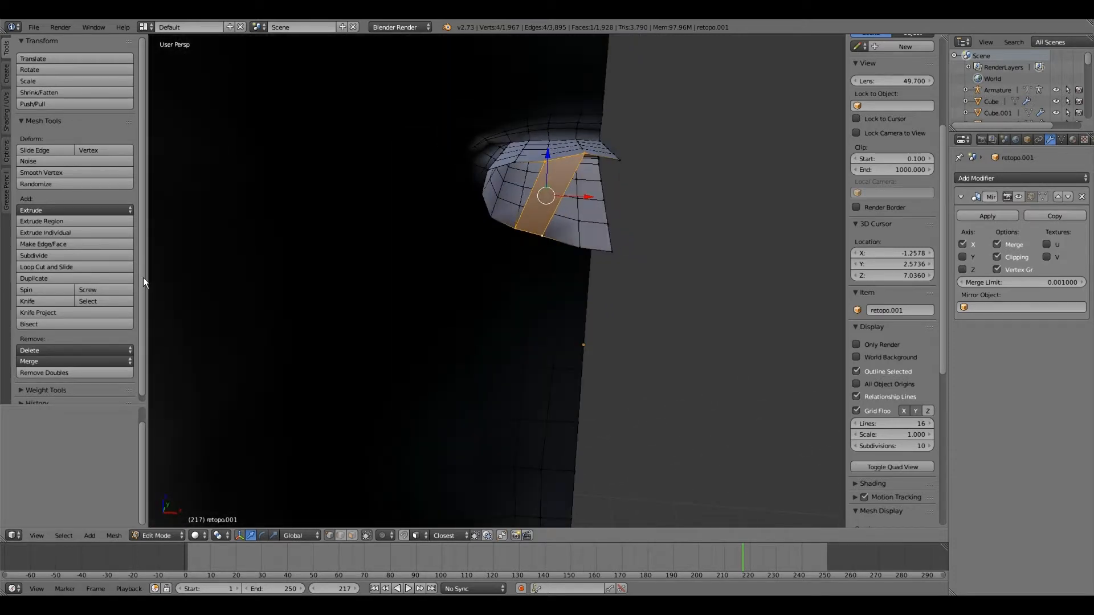
left_click(49, 266)
left_click(542, 203)
right_click(543, 203)
Connect the rim's corner vertex to the bridging quad's middle vertex with an edge, and subdivide that edge once.
middle_click_drag(542, 203, 530, 192)
scroll(527, 187, "up", 3)
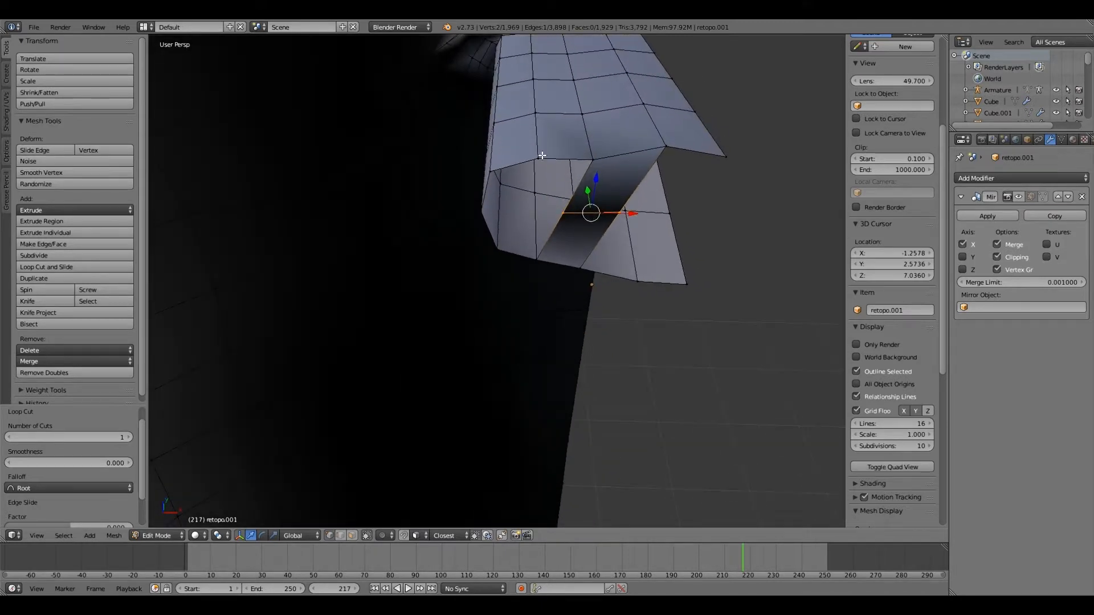
right_click(541, 156)
right_click(502, 246, "shift")
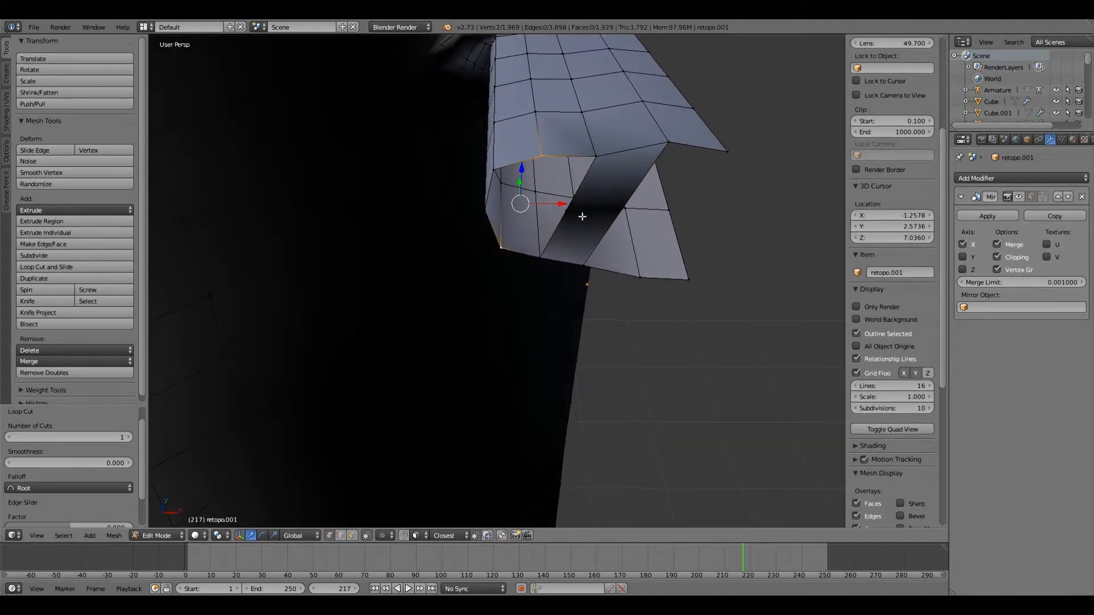
right_click(582, 216)
middle_click_drag(585, 215, 608, 188)
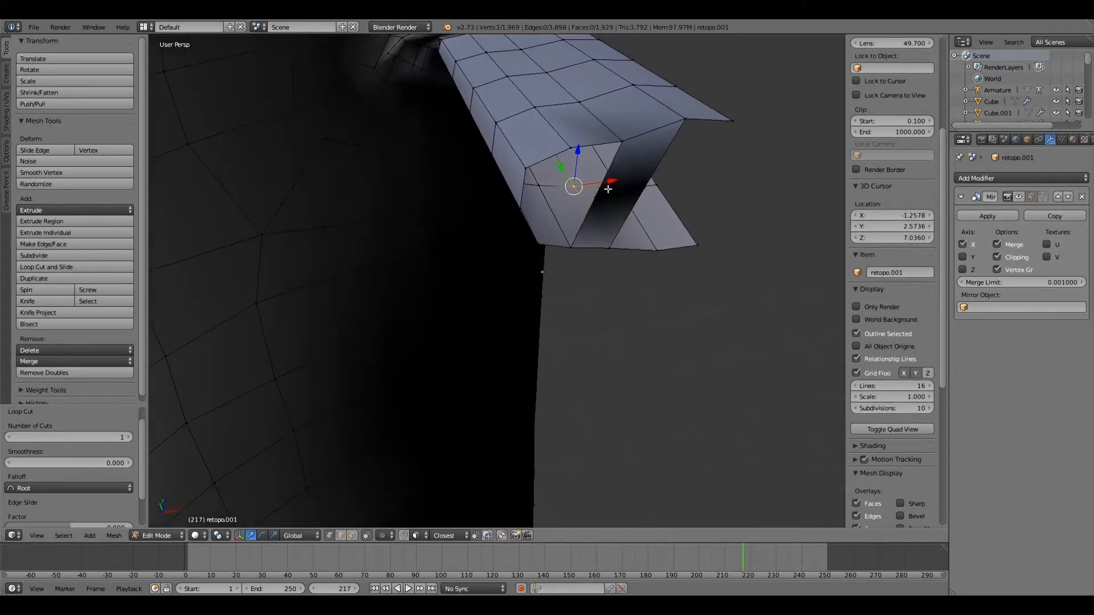
right_click(520, 209)
right_click(594, 200, "shift")
middle_click_drag(594, 200, 467, 223)
key("f")
left_click(46, 257)
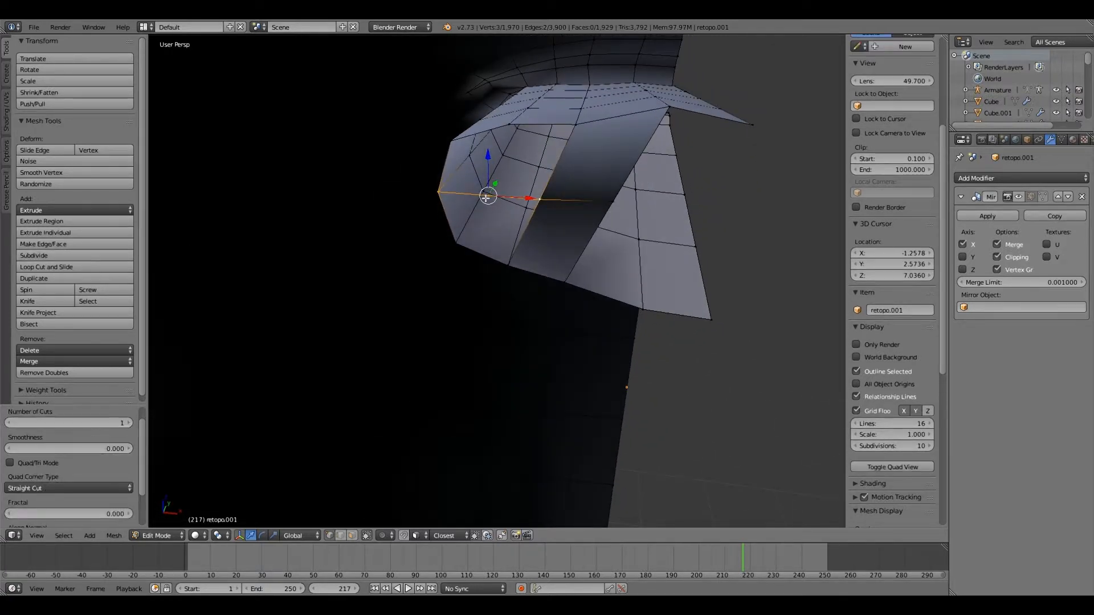
Fill the quads below and above the subdivided edge, next to the bridging faces on the mouth's back wall.
right_click(487, 198)
right_click(456, 243, "shift")
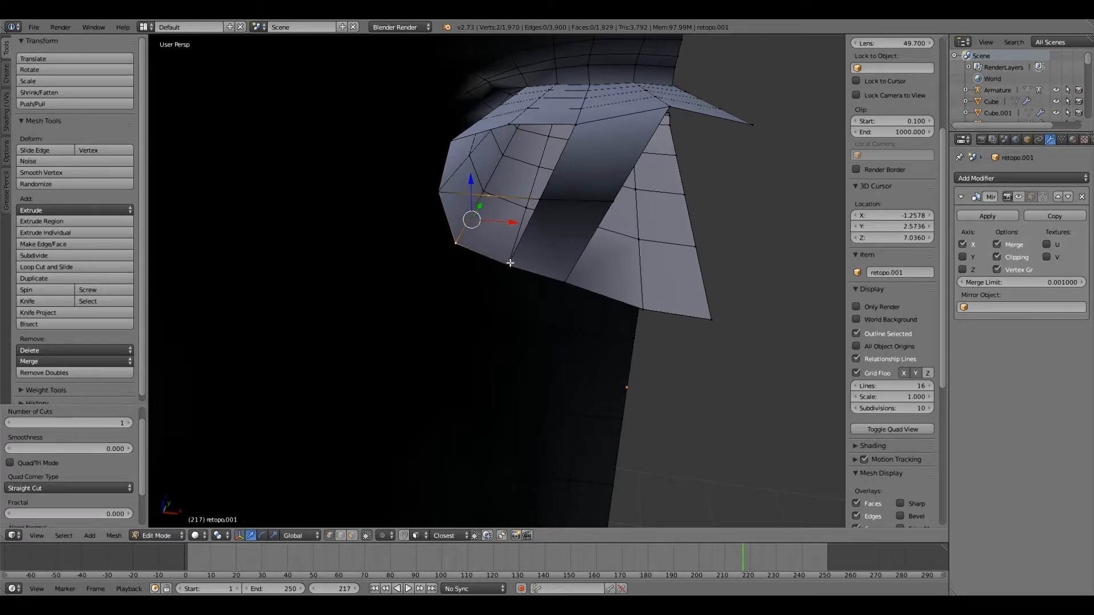
right_click(510, 264, "shift")
right_click(539, 201, "shift")
key("f")
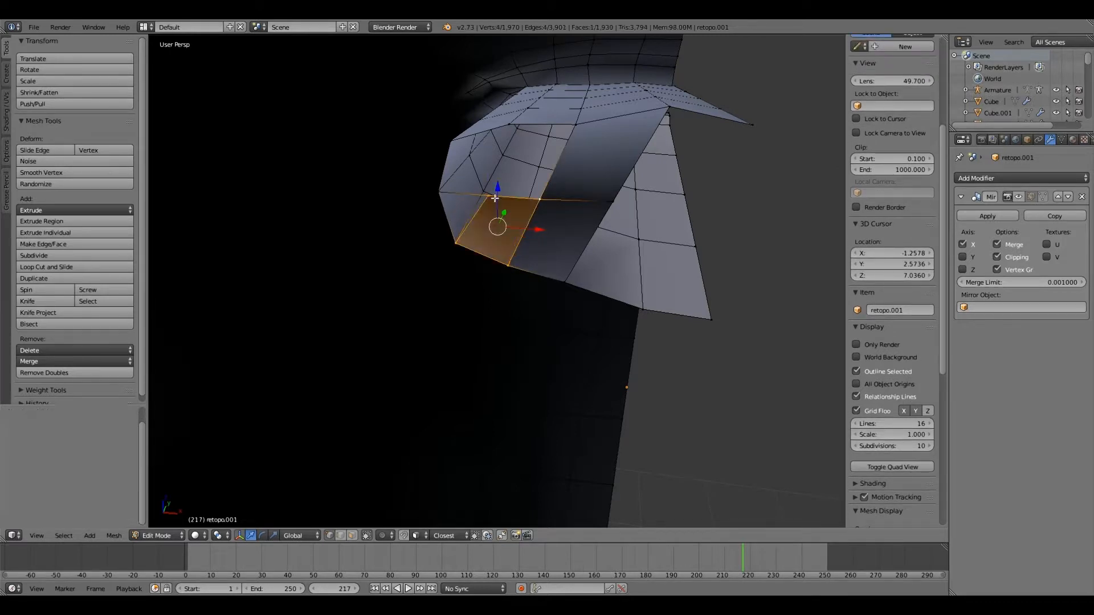
right_click(495, 198)
right_click(583, 125, "shift")
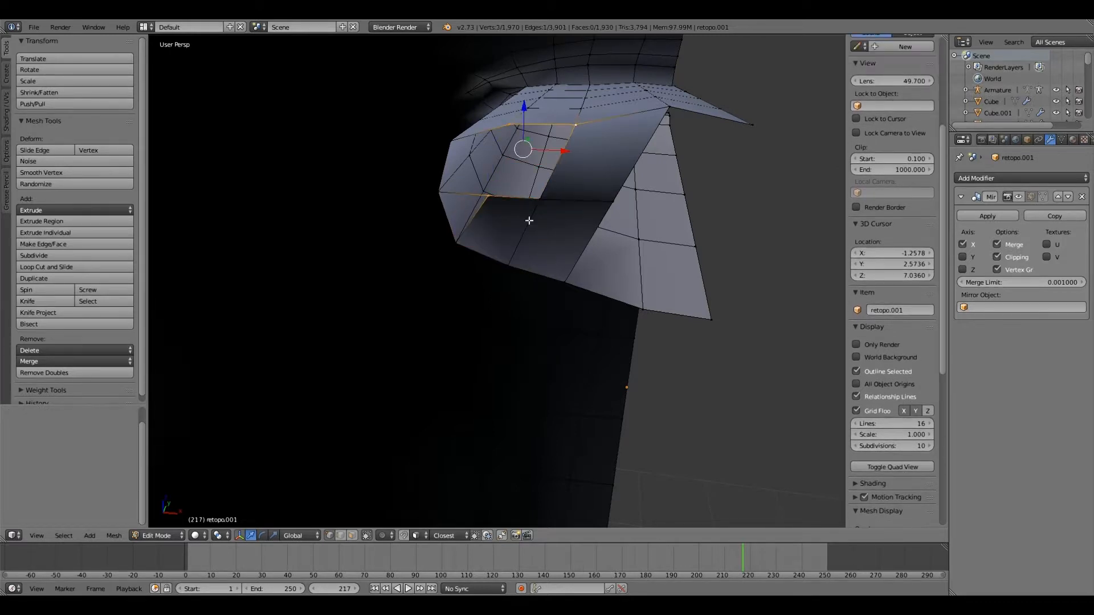
right_click(539, 199, "shift")
key("f")
Fill the upper corner quad of the mouth's back wall.
middle_click_drag(535, 215, 532, 193)
right_click(533, 192)
right_click(490, 139, "shift")
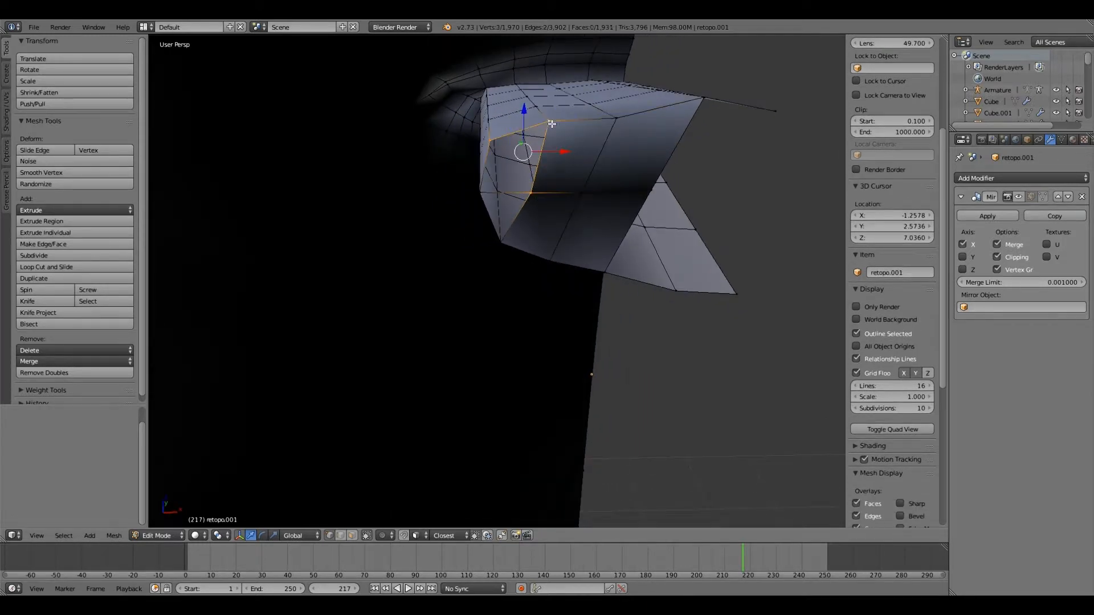
right_click(552, 124, "shift")
right_click(483, 192, "shift")
key("f")
Fill the remaining lower corner quad of the back wall, and enable the Mirror modifier's display in Edit Mode.
middle_click_drag(490, 194, 529, 165)
right_click(529, 165)
right_click(479, 165, "shift")
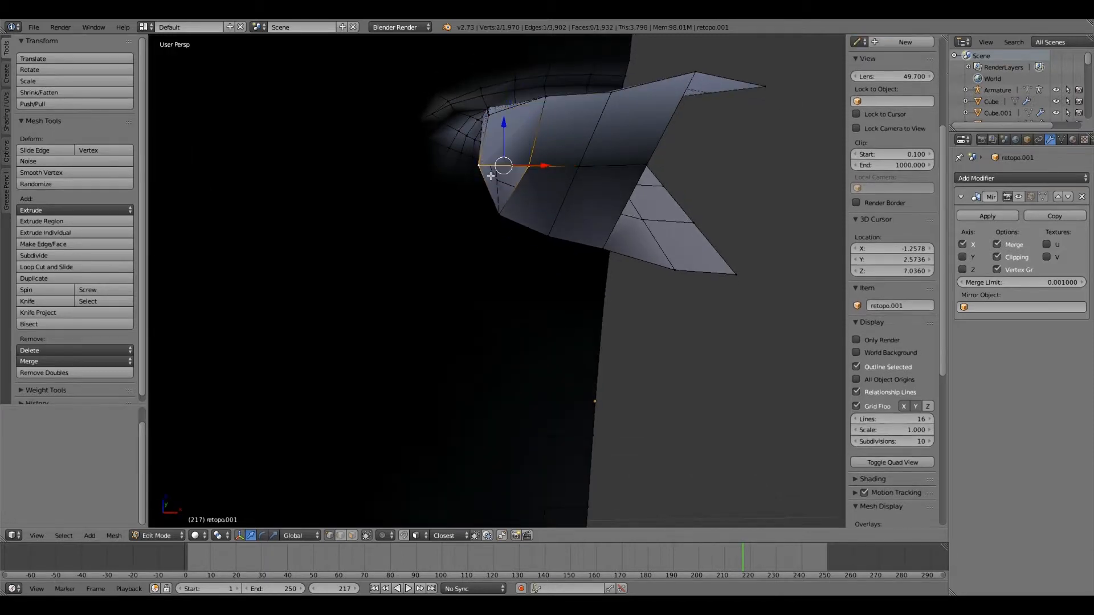
middle_click_drag(526, 216, 889, 240)
scroll(464, 280, "up", 4)
right_click(464, 280)
left_click(1030, 196)
Connect the upper and lower rim vertices beside the back wall's open centre with an edge, and subdivide it once.
middle_click_drag(627, 216, 603, 318)
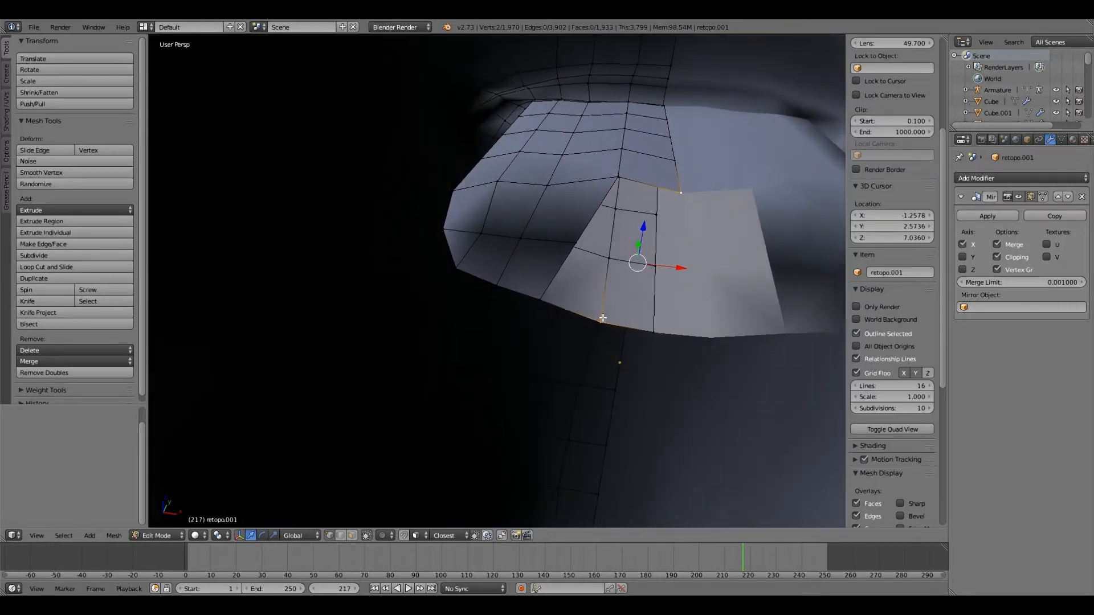
right_click(616, 181)
right_click(569, 337, "shift")
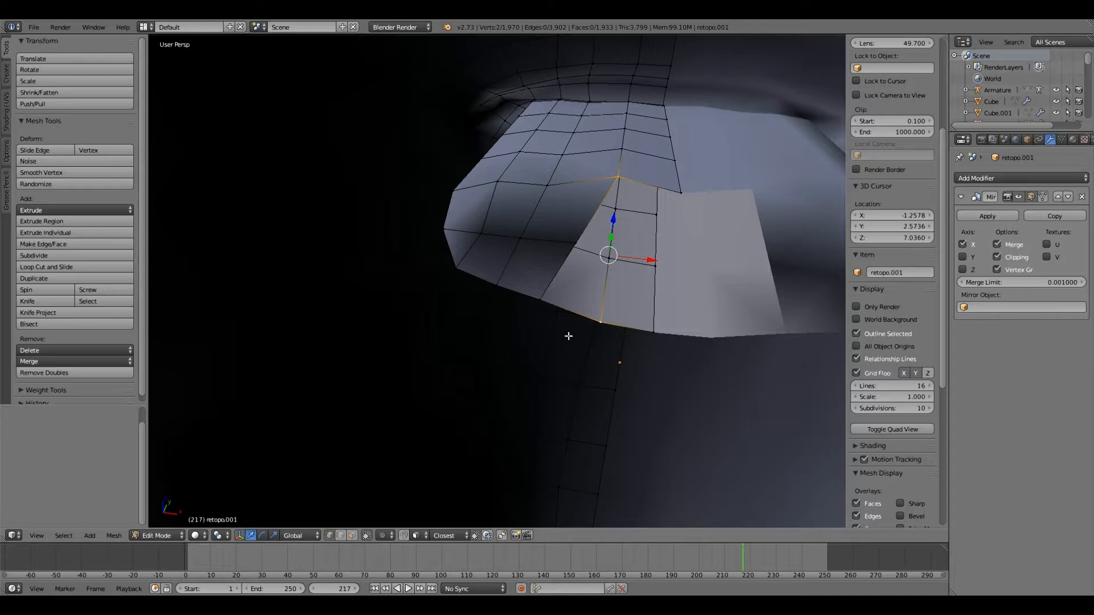
key("f")
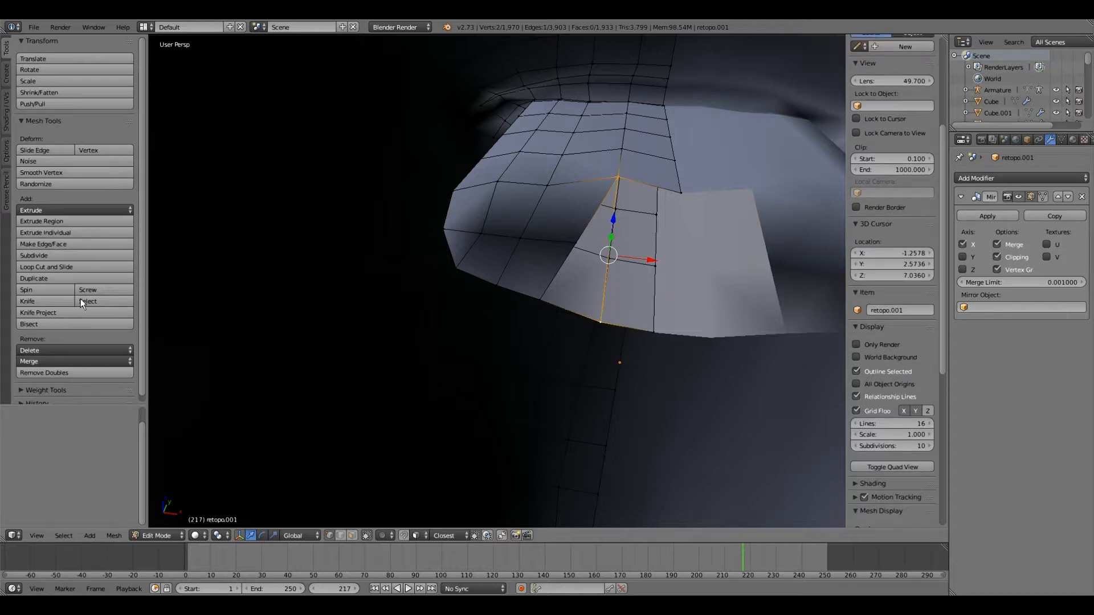
left_click(46, 255)
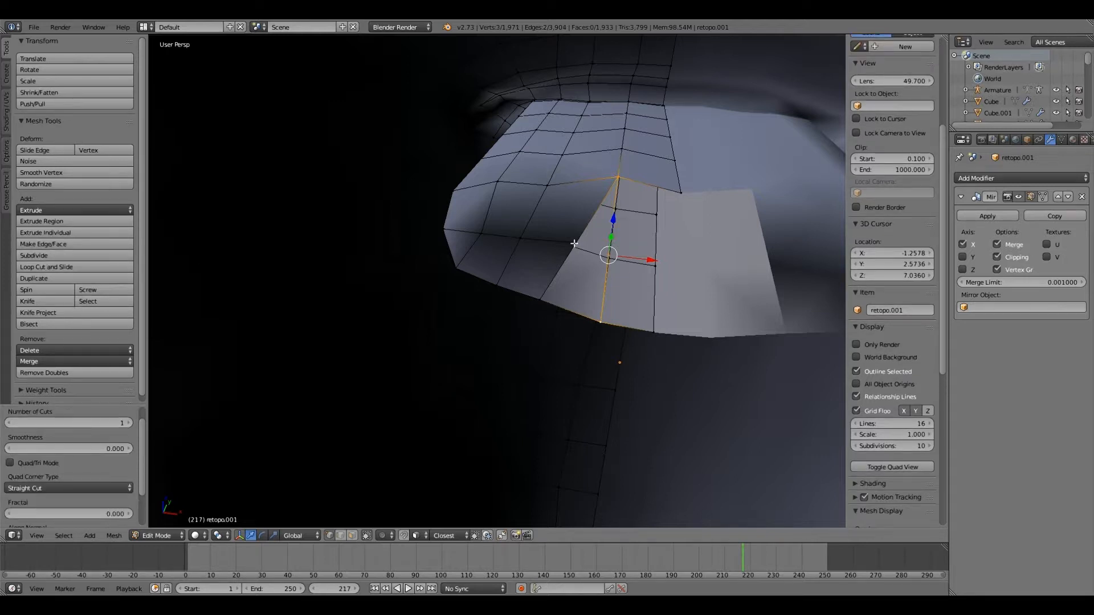
Fill the triangle above and the quad below the back wall's middle row, up to the subdivided edge.
right_click(575, 243)
right_click(609, 256, "shift")
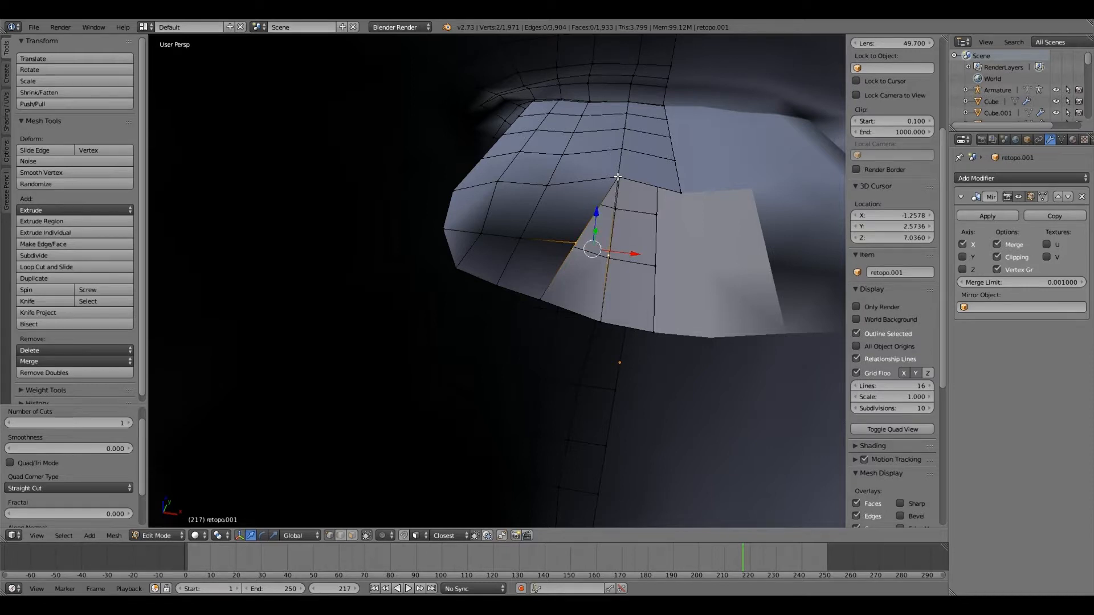
right_click(618, 177, "shift")
key("f")
right_click(575, 243)
right_click(609, 256, "shift")
right_click(600, 321, "shift")
right_click(542, 299, "shift")
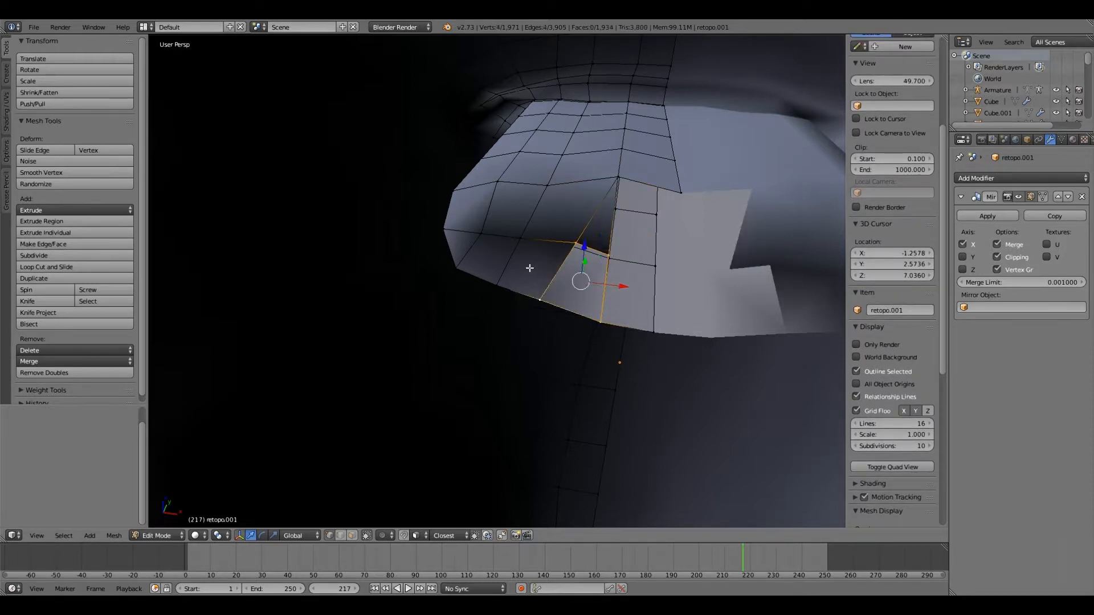
key("f")
Fill the last back wall quad beside the mirror line, and add one horizontal loop cut across it.
middle_click_drag(520, 264, 642, 213)
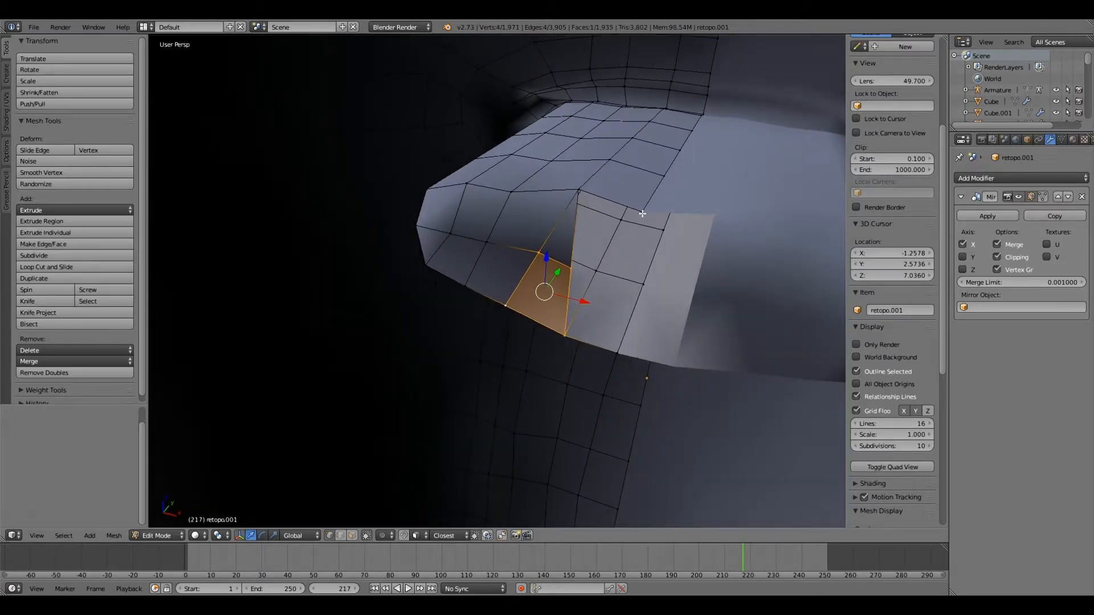
right_click(642, 214)
right_click(575, 193, "shift")
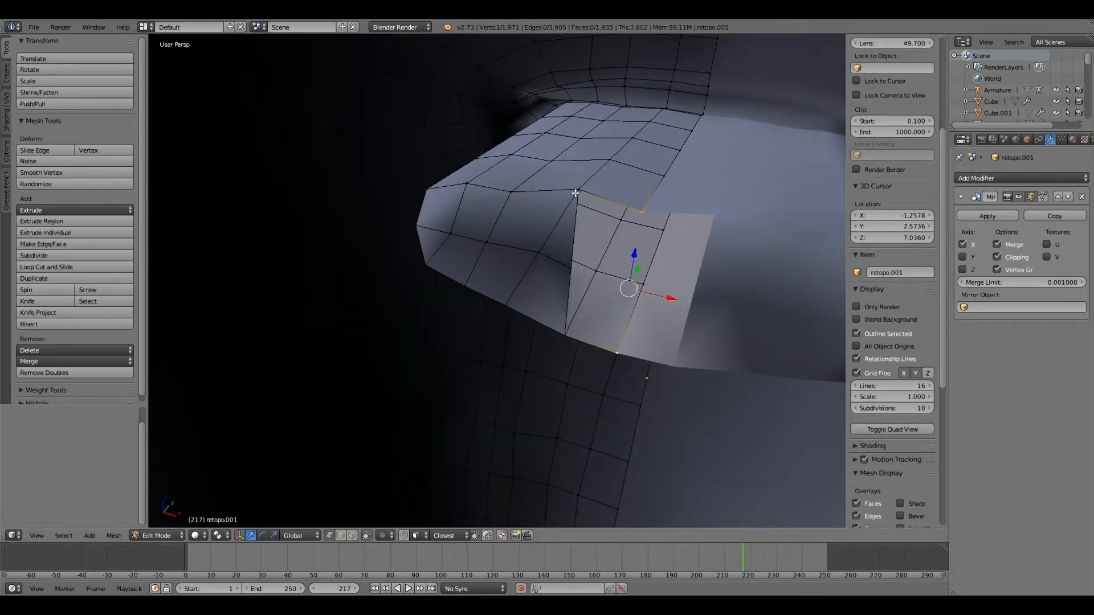
right_click(575, 194, "shift")
right_click(565, 335, "shift")
key("f")
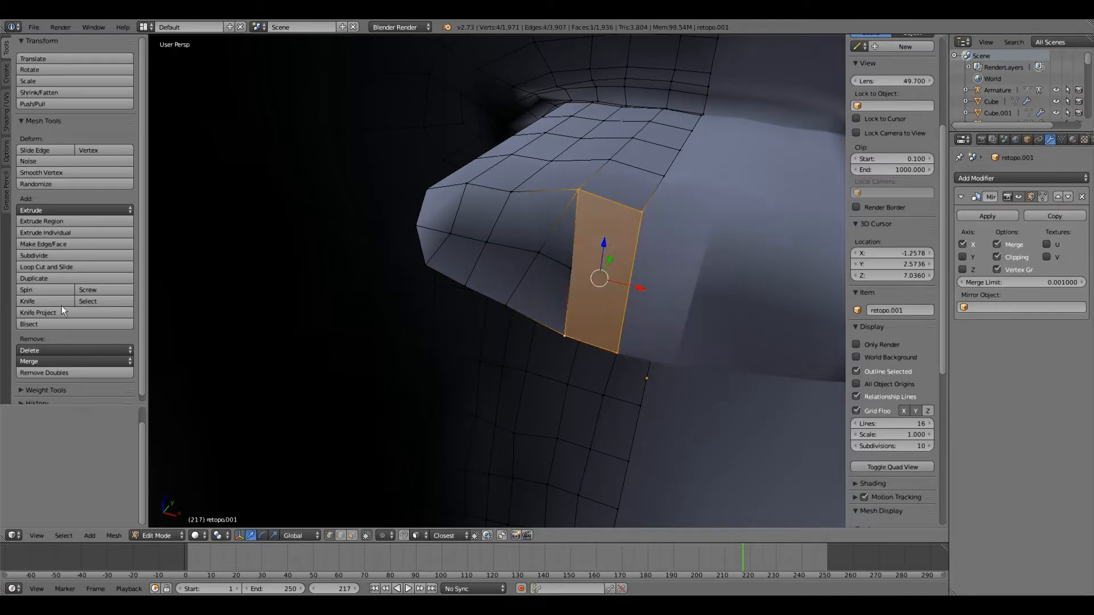
left_click(63, 267)
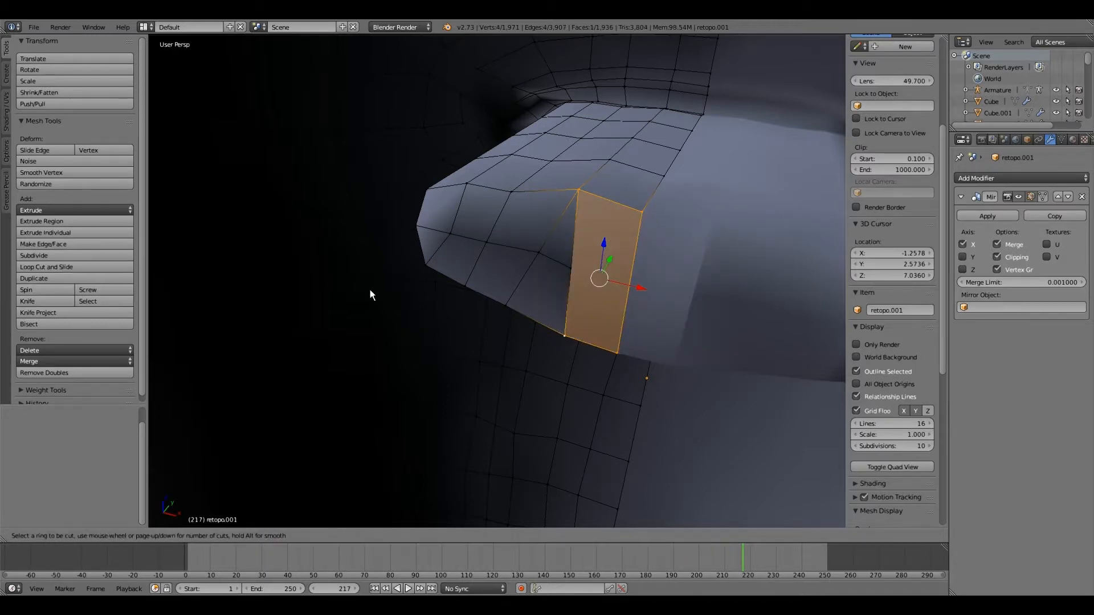
left_click(553, 298)
left_click(554, 297)
Move the overlapping vertex at the new loop's outer end by -0.002 along X, and merge it with its neighbour at center.
middle_click_drag(555, 297, 557, 335)
scroll(556, 335, "up", 1)
right_click(453, 298)
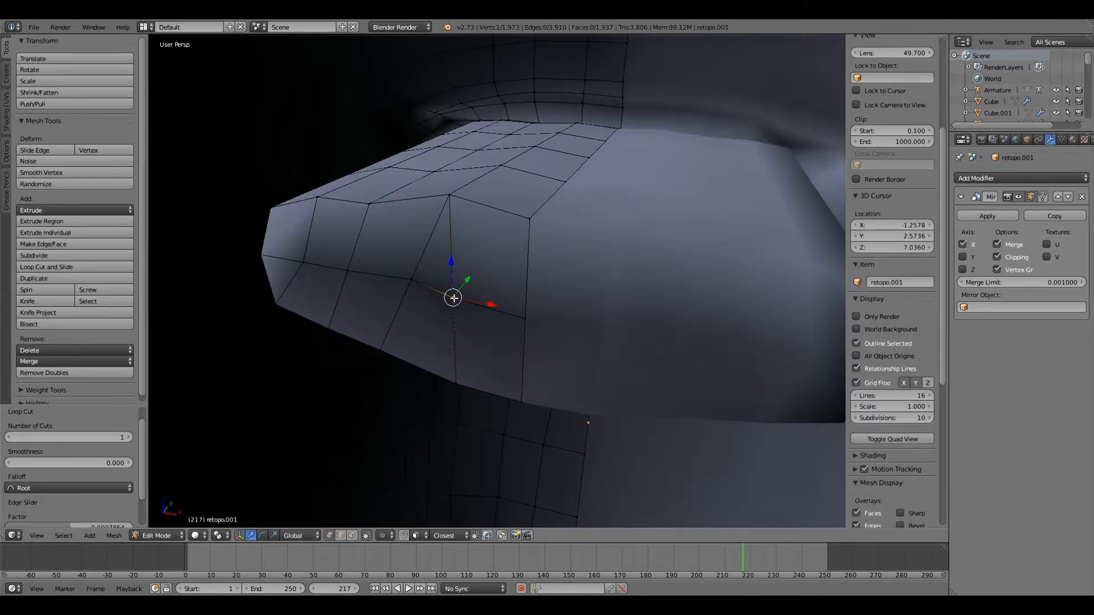
middle_click_drag(454, 298, 479, 303)
key("a")
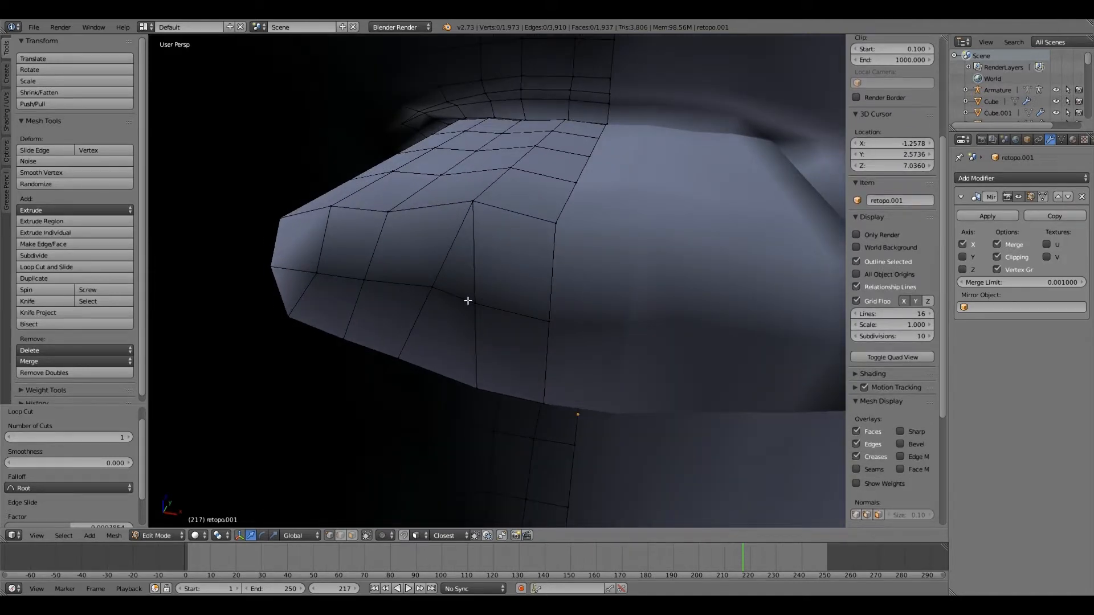
right_click(472, 302)
scroll(488, 308, "up", 2)
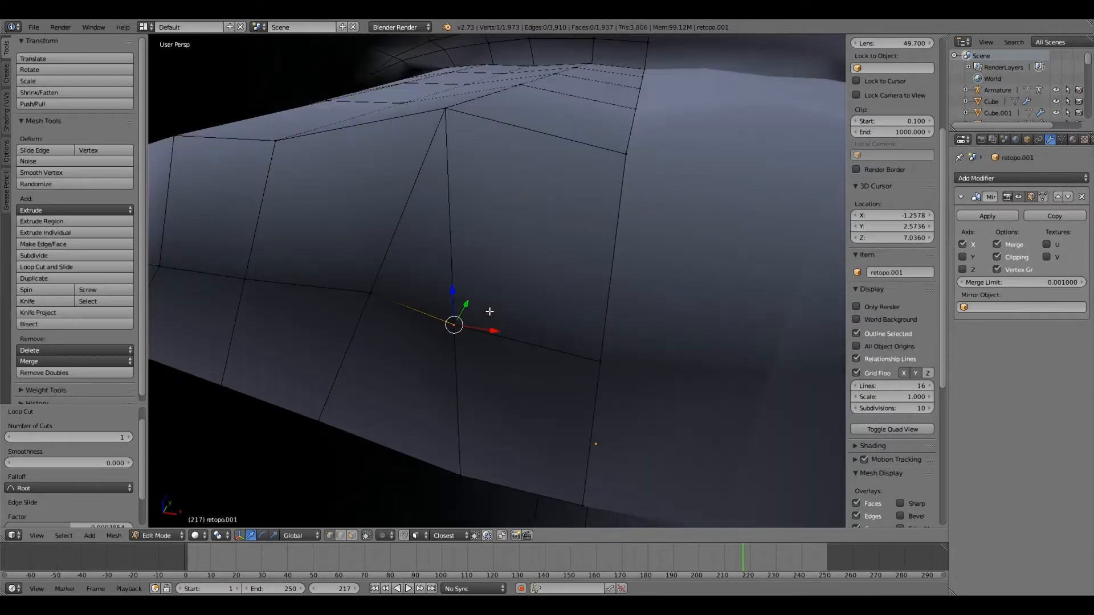
middle_click_drag(490, 312, 490, 310)
left_click_drag(493, 311, 488, 310)
right_click(466, 306, "shift")
key("alt+m")
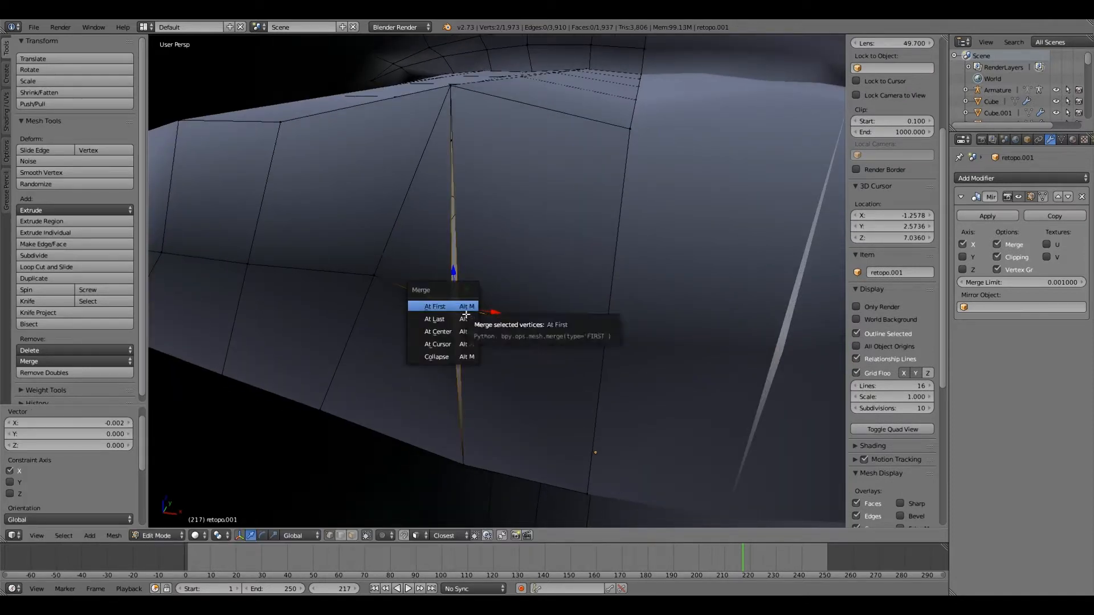
left_click(471, 327)
Add one more horizontal loop cut across the upper back wall face beside the mirror line.
middle_click_drag(470, 329, 427, 327)
scroll(479, 330, "down", 2)
scroll(458, 356, "down", 2)
right_click(451, 326)
right_click(440, 305)
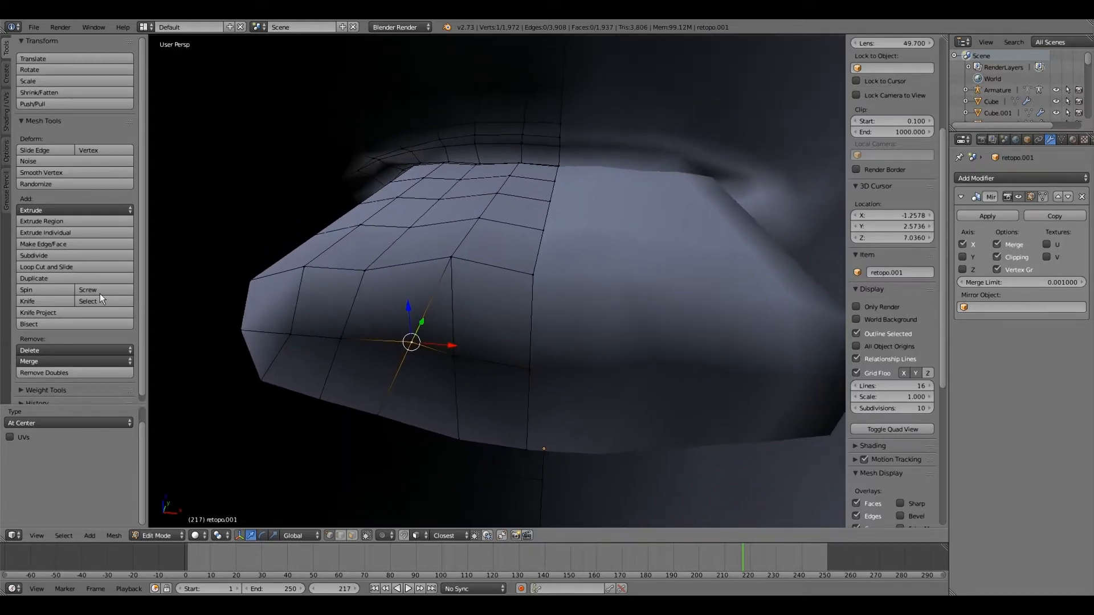
left_click(67, 268)
left_click(457, 309)
left_click(456, 309)
middle_click_drag(457, 309, 495, 312)
scroll(495, 312, "up", 2)
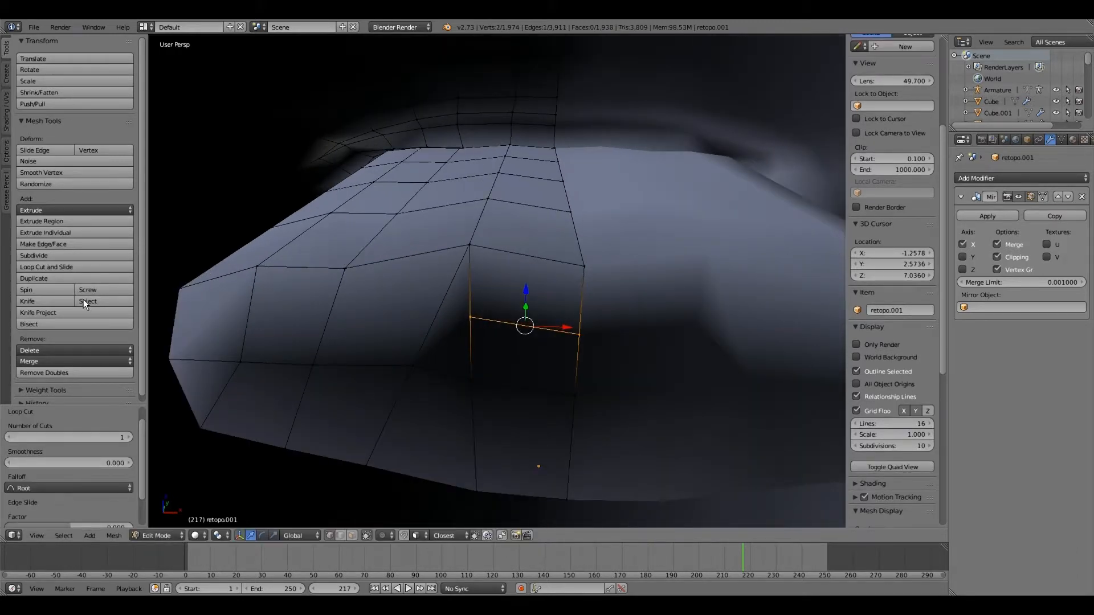
Subdivide the two slanted edges of the upper back wall, outward from the column beside the mirror line, with one cut each.
right_click(342, 269)
right_click(314, 363, "shift")
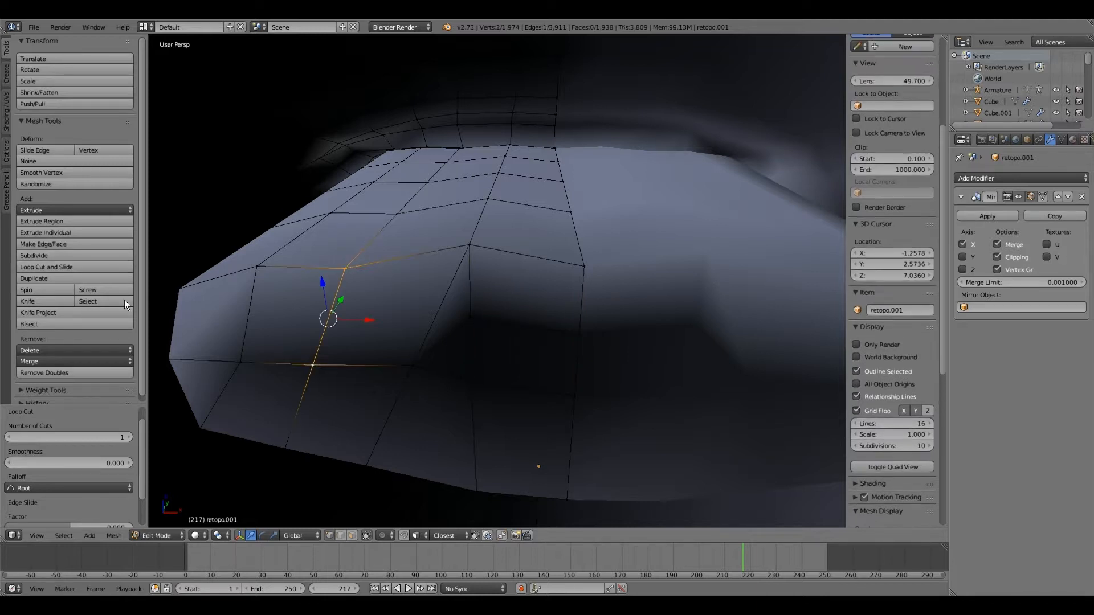
left_click(64, 257)
right_click(323, 320)
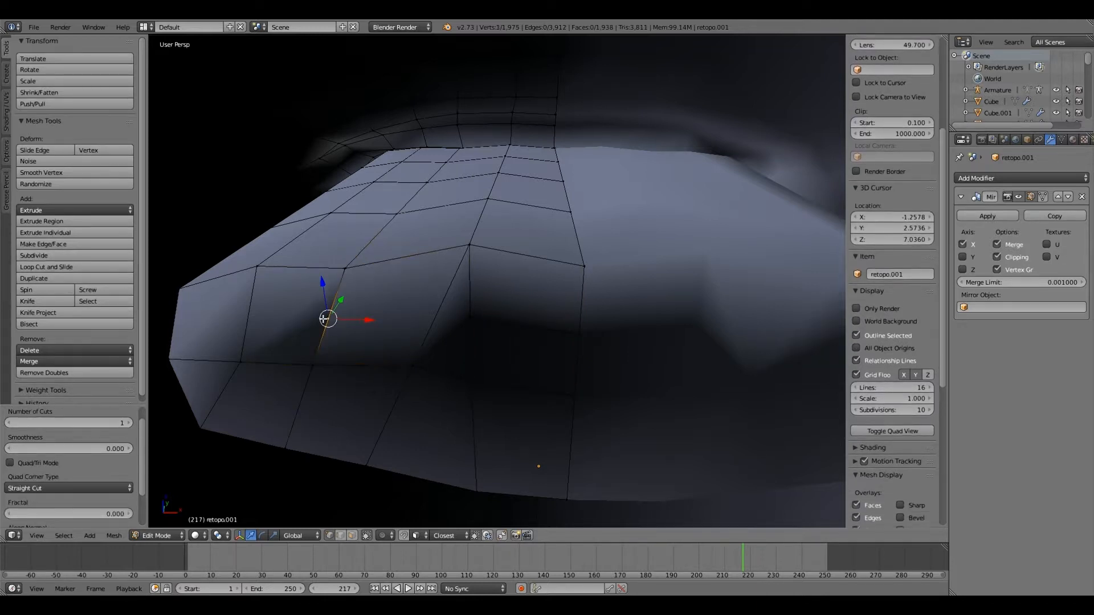
right_click(413, 367)
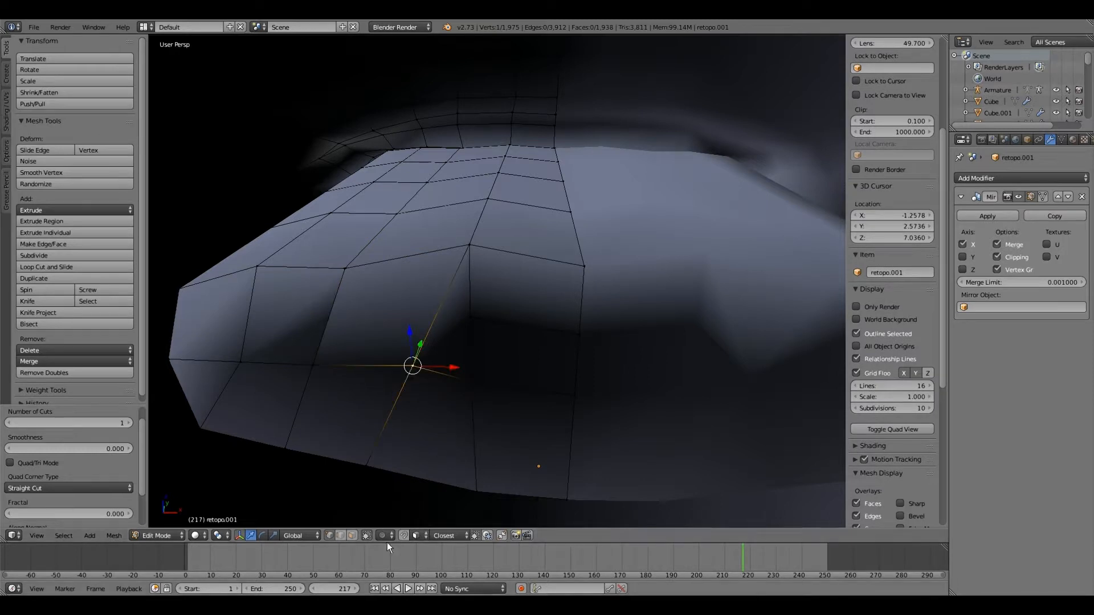
right_click(465, 252, "shift")
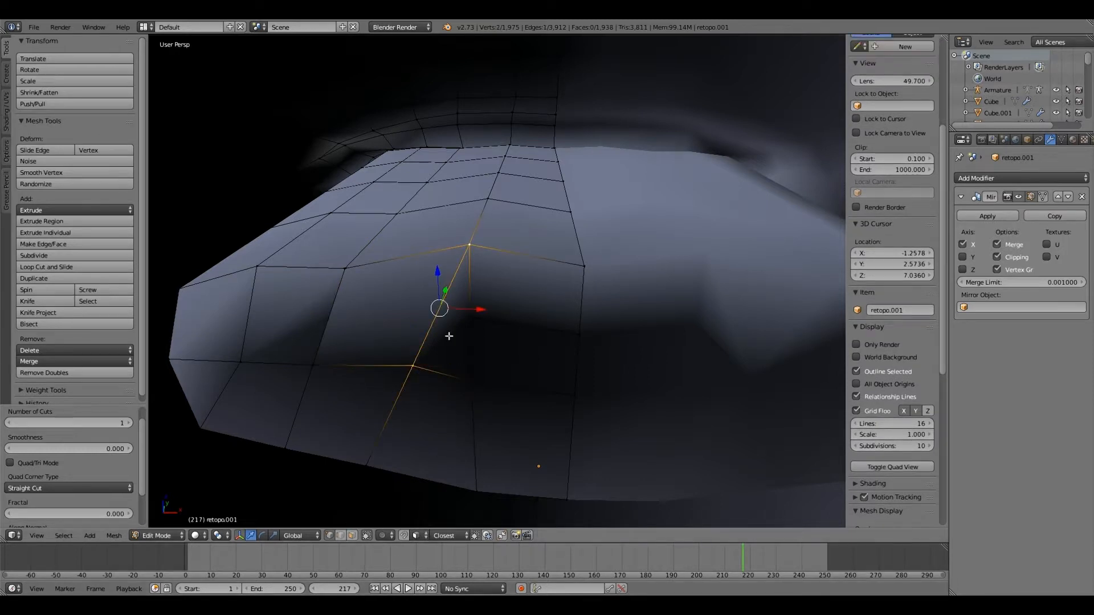
middle_click_drag(449, 337, 443, 354)
left_click(48, 257)
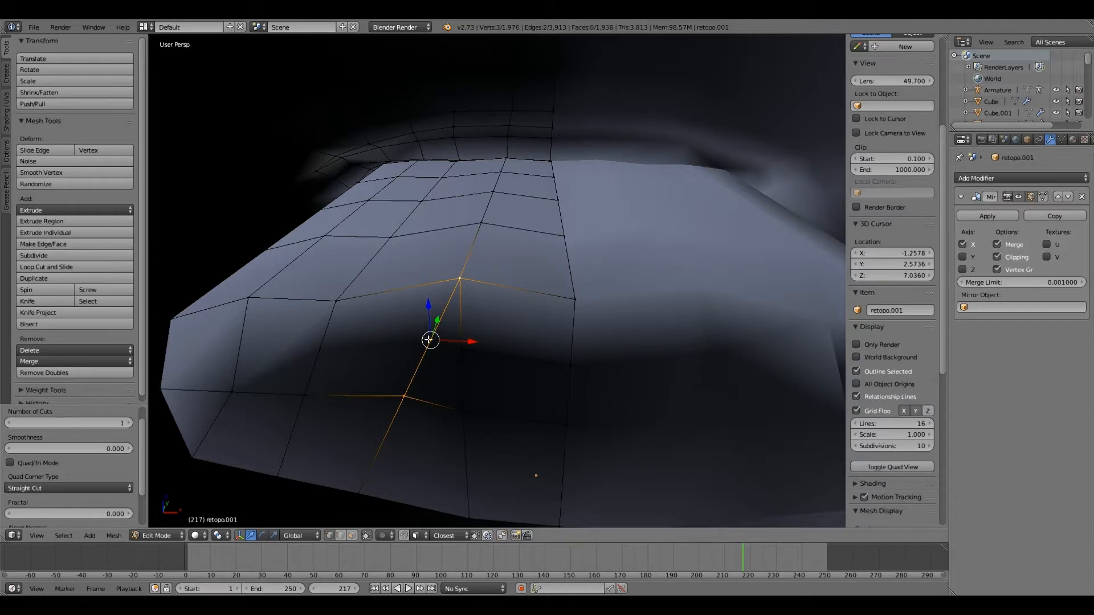
Fill the quads above and below the new midpoints between the two subdivided slanted edges.
right_click(429, 340)
right_click(320, 349, "shift")
right_click(334, 302, "shift")
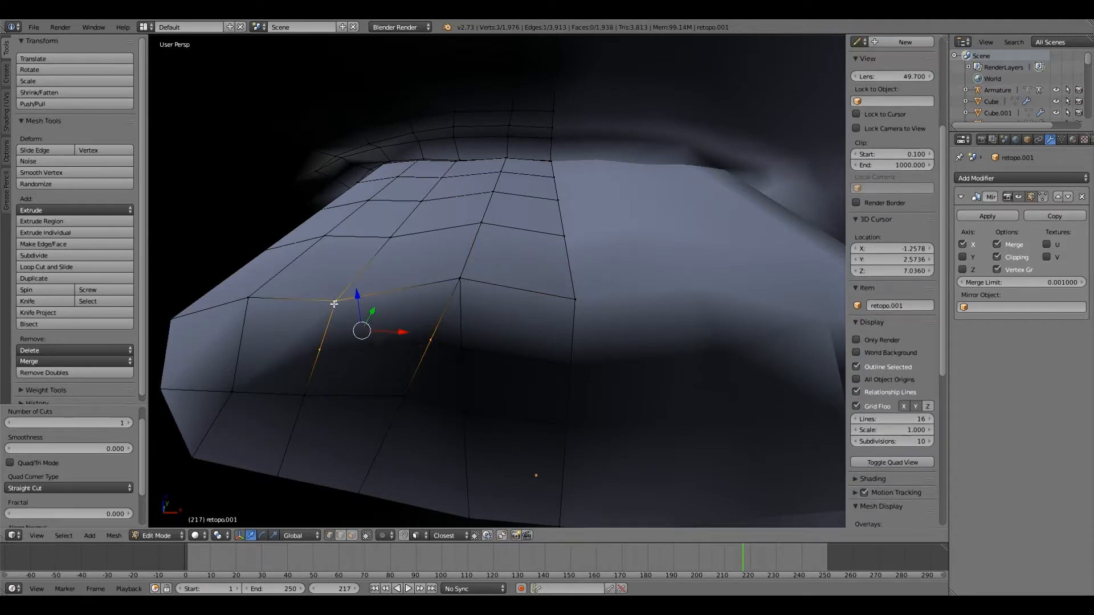
right_click(460, 279, "shift")
key("f")
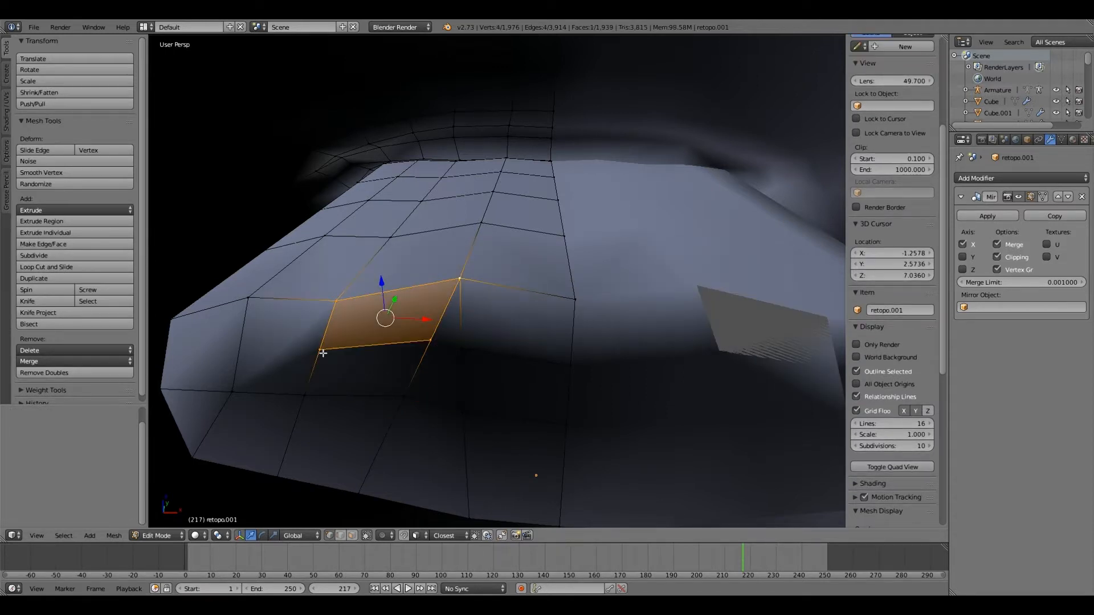
right_click(320, 348)
right_click(429, 340, "shift")
right_click(404, 396, "shift")
right_click(306, 394, "shift")
key("f")
Fill the triangle and the quad below it between the inner slanted edge and the column beside the mirror line.
middle_click_drag(384, 400, 418, 245)
right_click(418, 245)
right_click(448, 254, "shift")
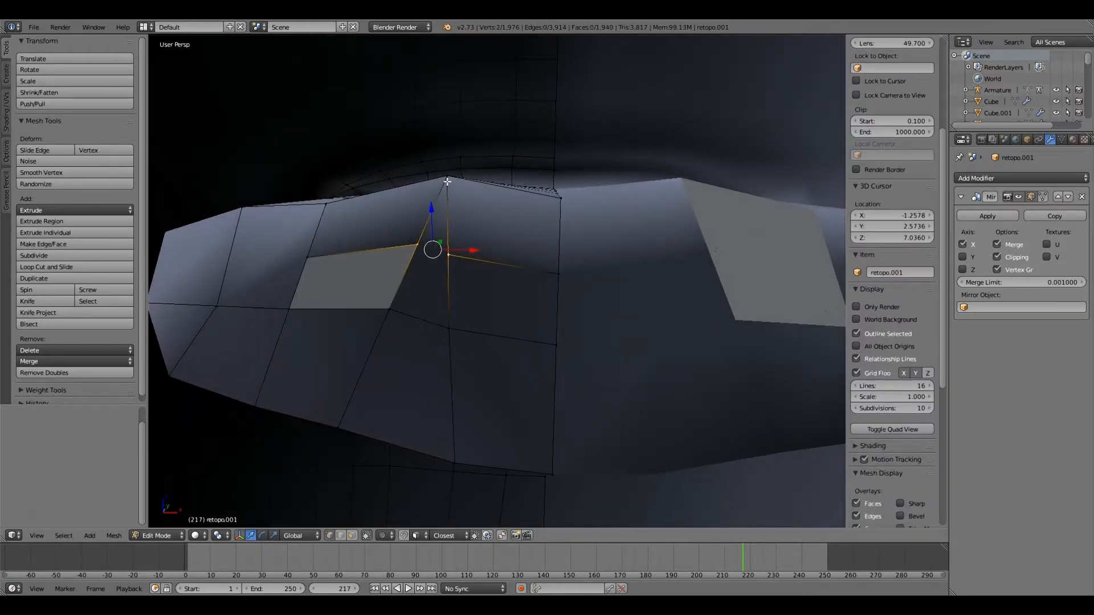
right_click(447, 179, "shift")
key("f")
right_click(418, 245)
right_click(448, 256, "shift")
right_click(447, 327, "shift")
right_click(389, 309, "shift")
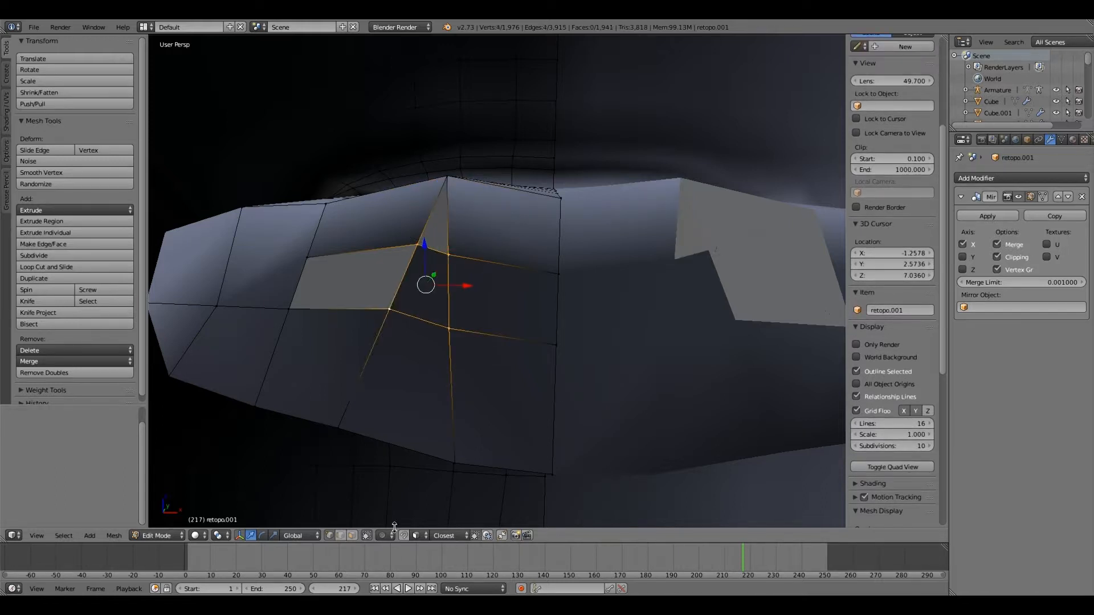
key("f")
Hide the two upper faces beside the mirror line, and delete the old face overlapping the new triangle and quad.
left_click(352, 535)
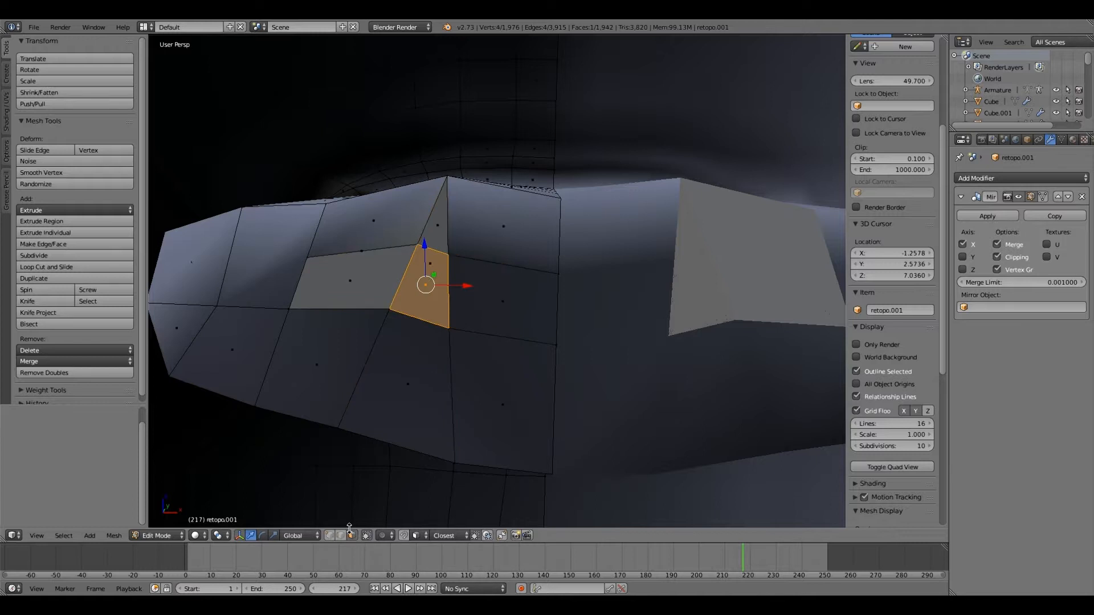
right_click(502, 296)
right_click(503, 228, "shift")
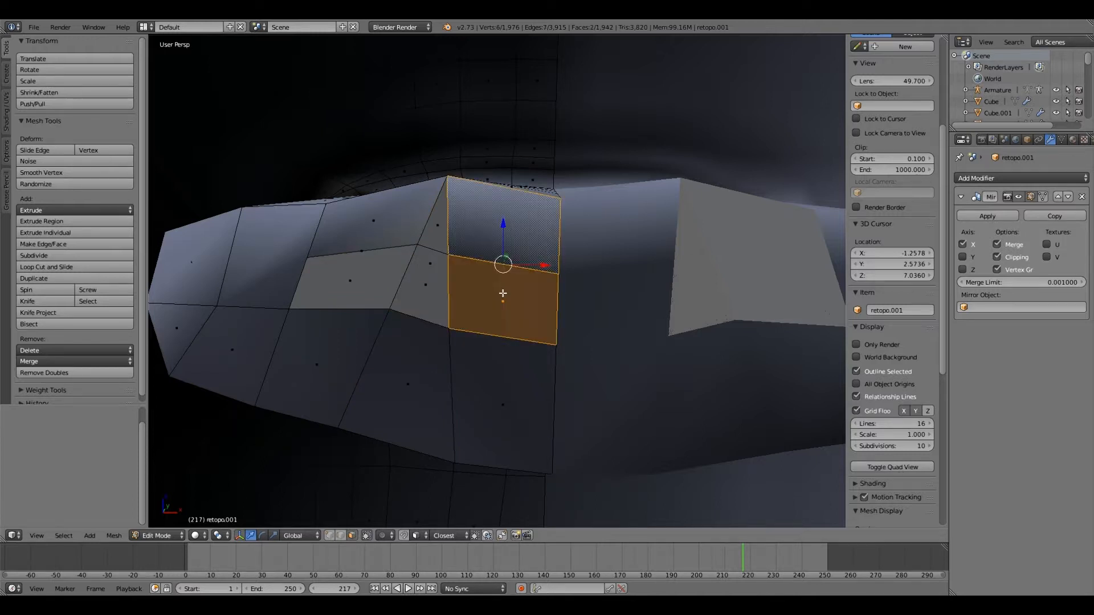
key("h")
right_click(423, 294)
right_click(428, 275, "shift")
right_click(428, 265, "shift")
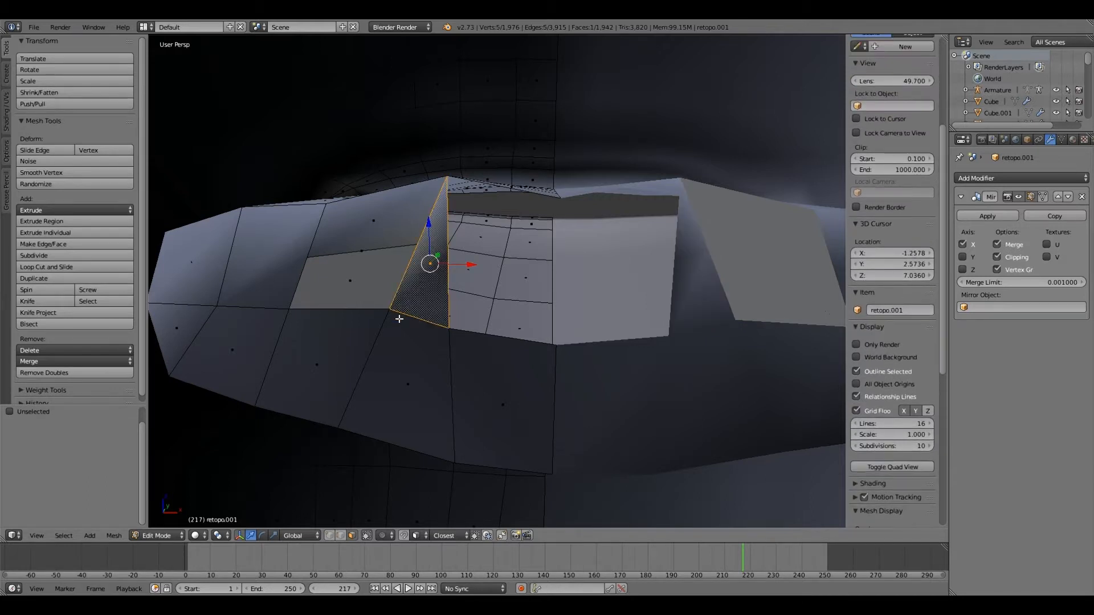
key("x")
left_click(397, 336)
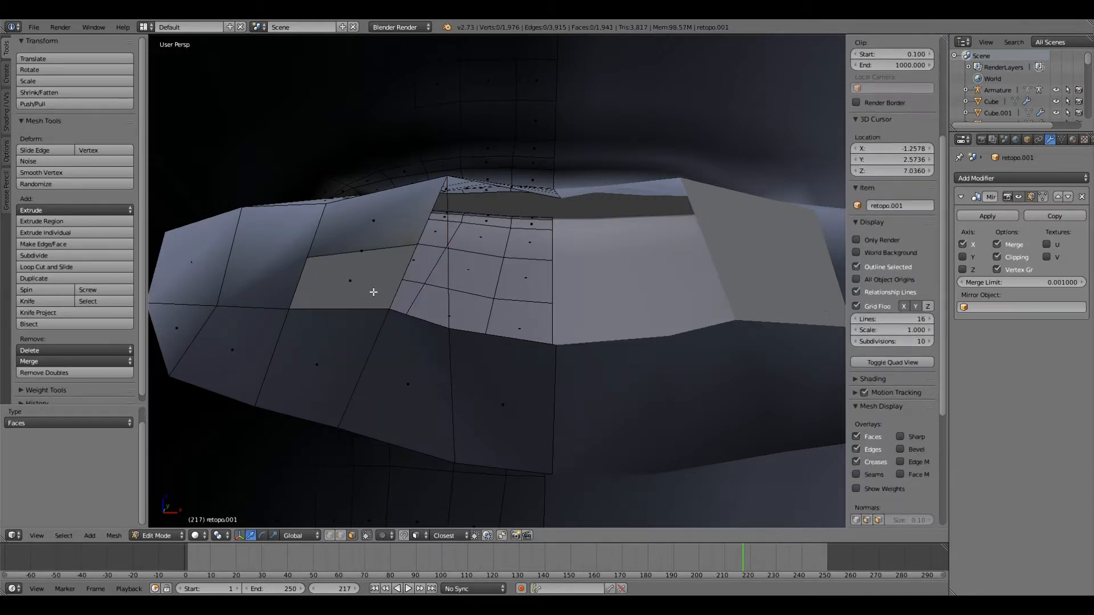
Hide the new lower outer quad, delete the old large face overlapping the two new quads, and reveal all hidden faces.
right_click(370, 276)
right_click(363, 285)
right_click(363, 286)
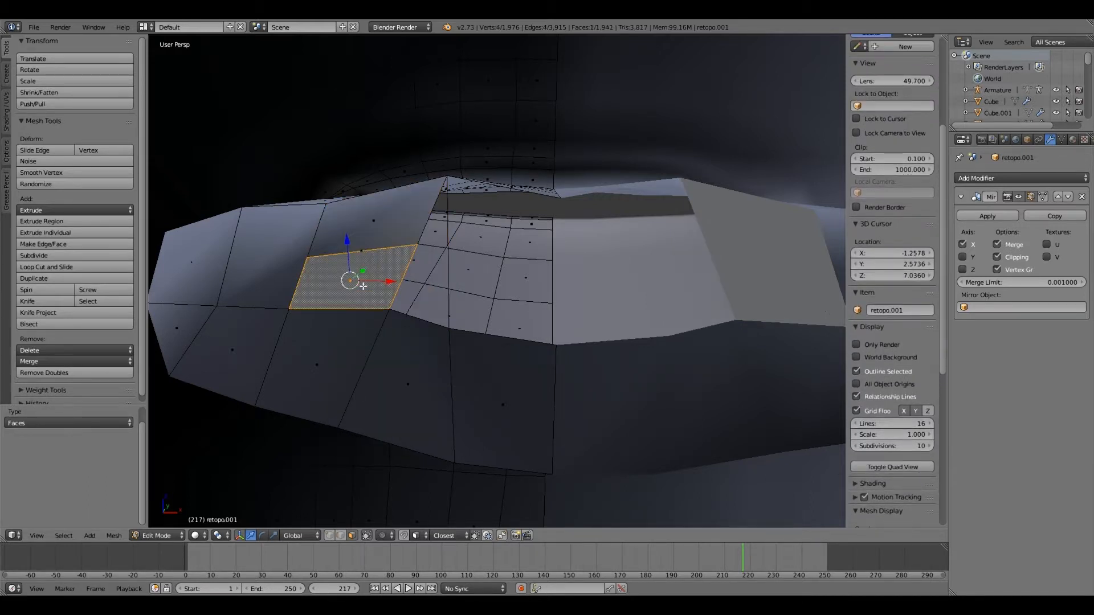
key("h")
right_click(361, 285)
key("x")
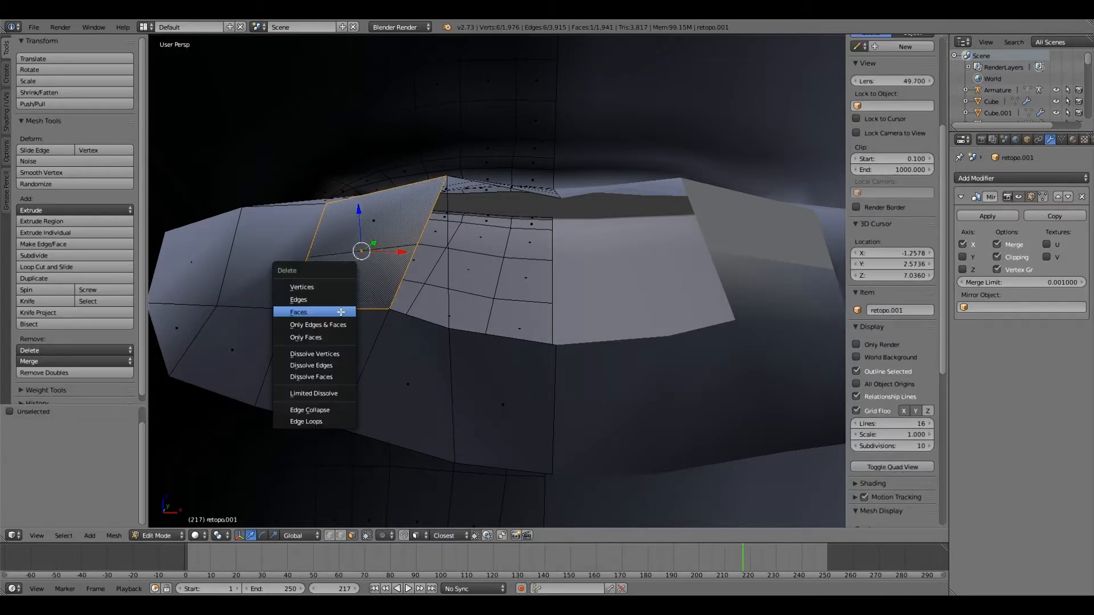
left_click(341, 313)
key("alt+h")
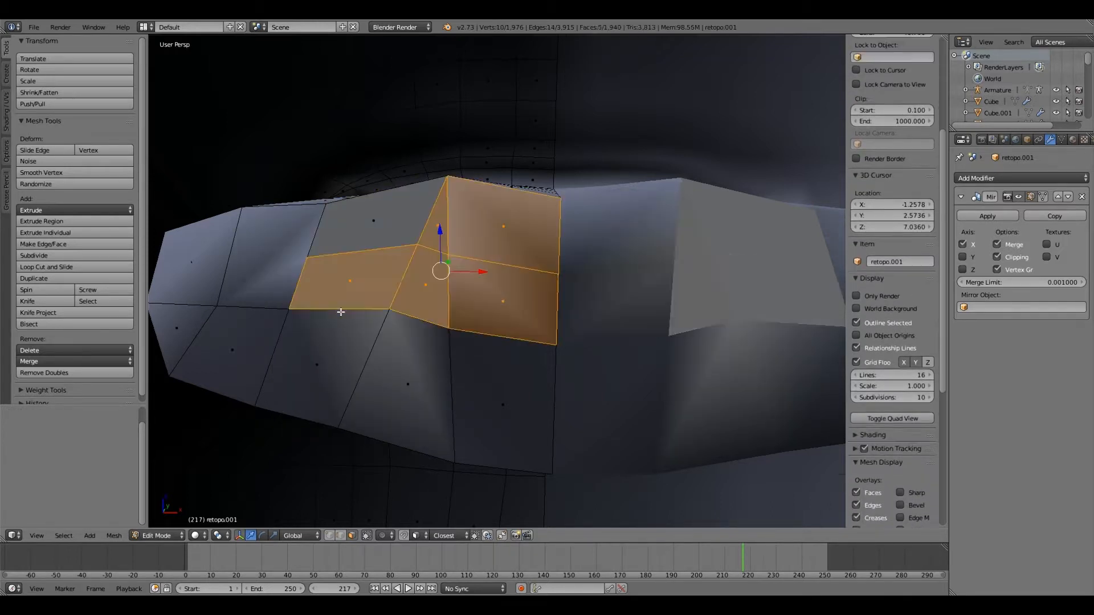
scroll(342, 315, "down", 3)
scroll(357, 327, "up", 1)
middle_click_drag(357, 327, 354, 358)
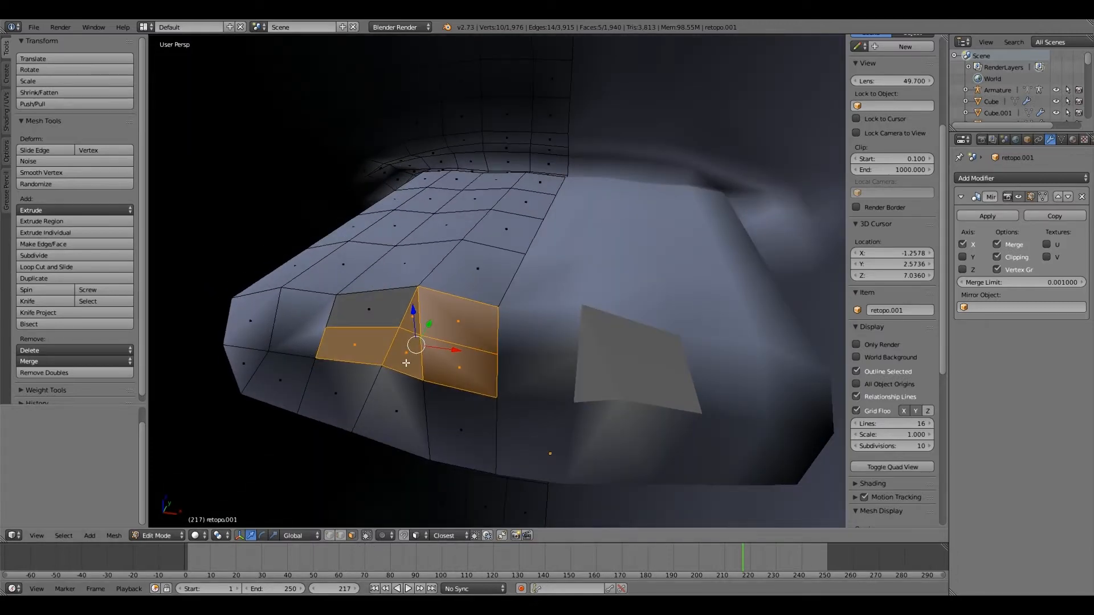
right_click(455, 366)
right_click(405, 353, "shift")
right_click(359, 350, "shift")
mouse_move(413, 398)
middle_mouse_down()
mouse_move(405, 388)
mouse_move(427, 380)
mouse_move(391, 379)
mouse_move(498, 373)
mouse_move(443, 364)
mouse_move(422, 394)
middle_mouse_up()
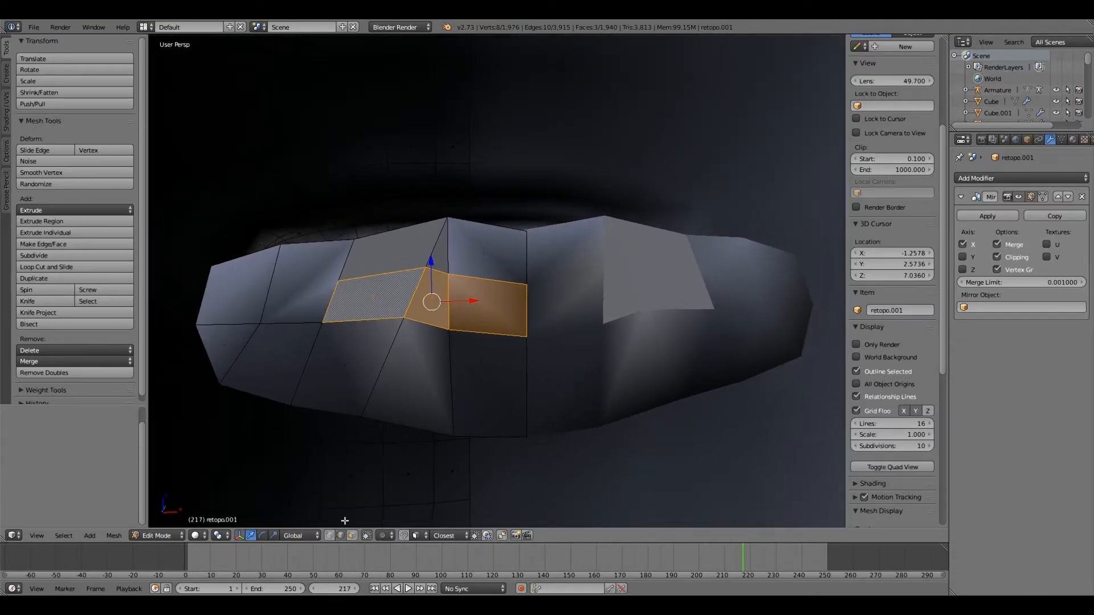
Subdivide the two lower back wall edges nearest the mirror line with one cut each.
right_click(458, 380)
scroll(459, 380, "down", 1)
middle_click_drag(457, 379, 455, 379)
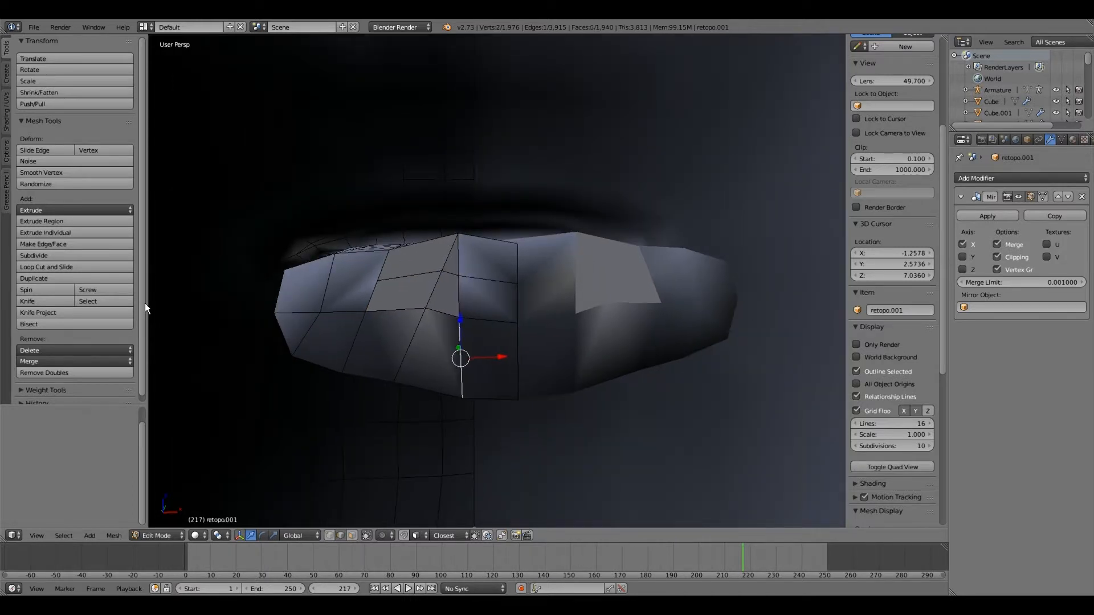
scroll(146, 303, "up", 1)
left_click(57, 256)
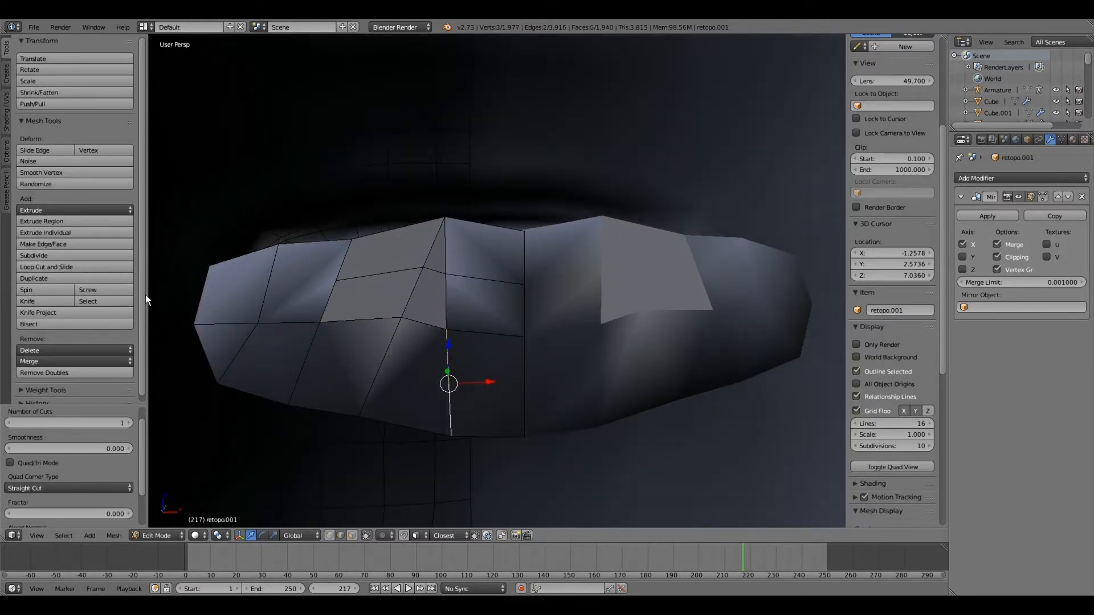
left_click(55, 256)
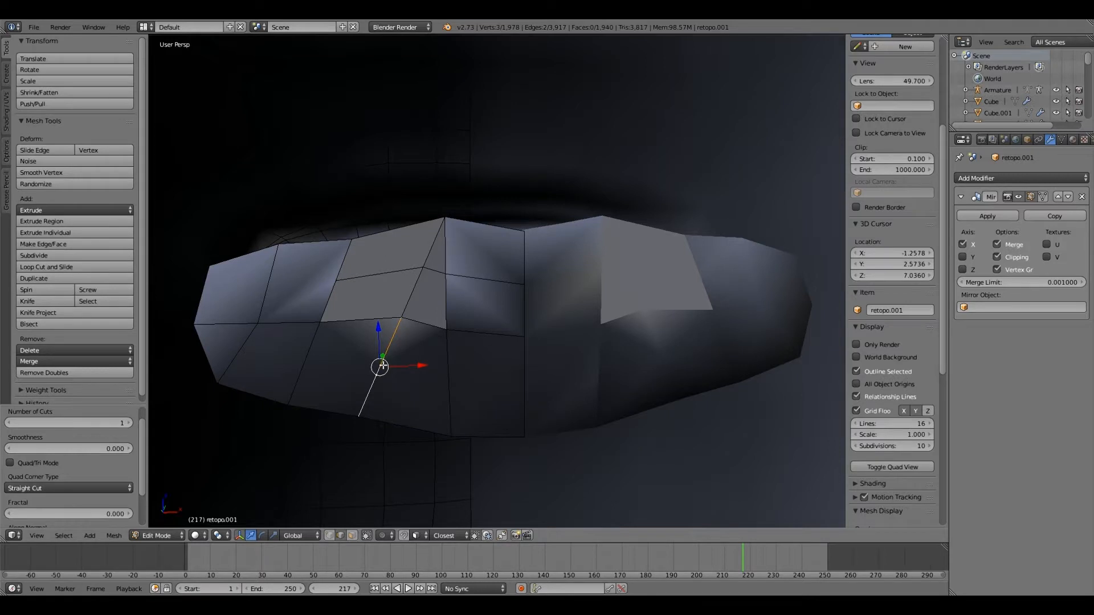
Subdivide the lower edge on the mirror line, and fill quads between the split edges of the lower back wall.
middle_click_drag(445, 349, 446, 342)
right_click(433, 345)
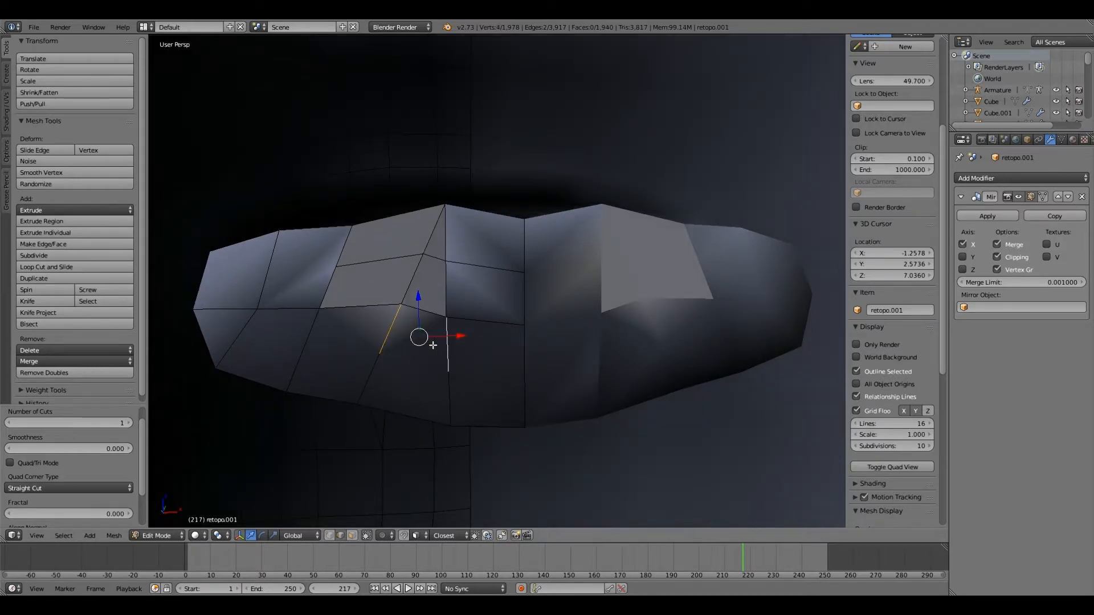
key("f")
right_click(449, 345)
right_click(523, 351, "shift")
key("ctrl+z")
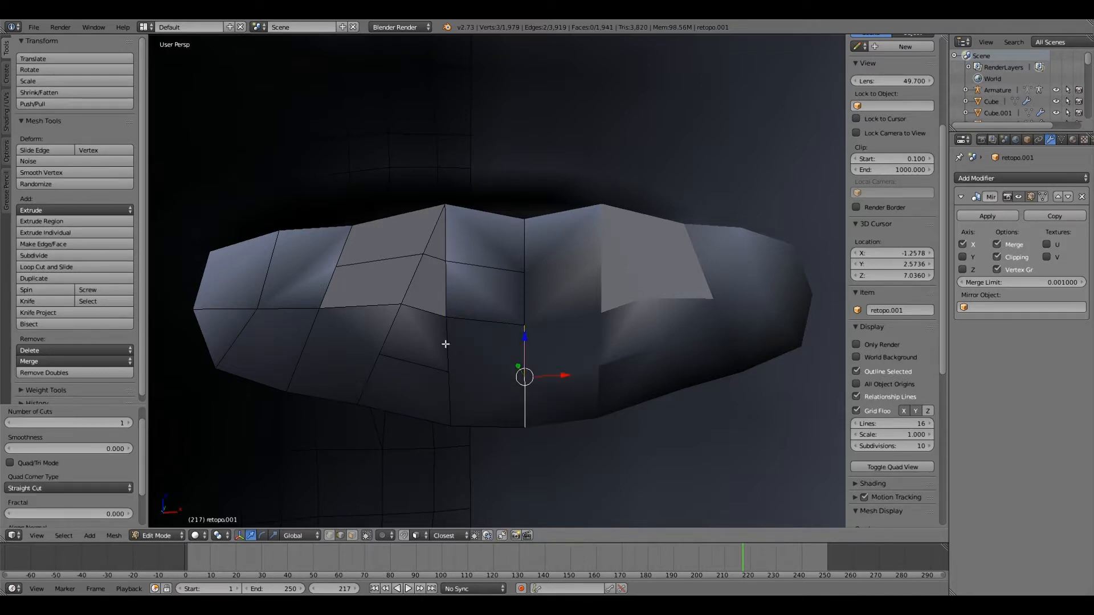
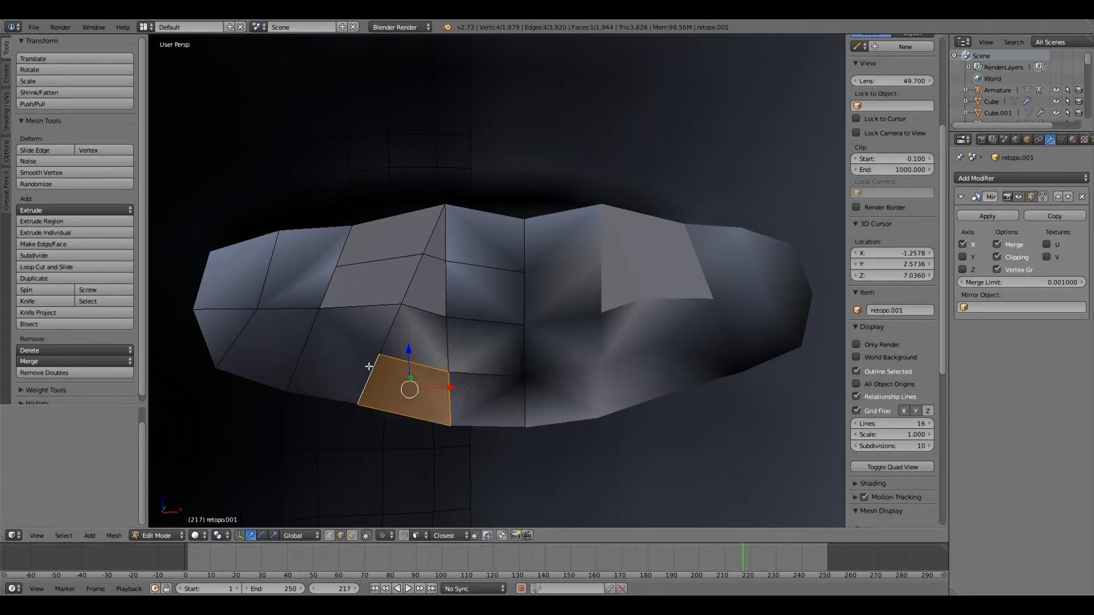
Hide the new quad in the lower back wall's second column, and delete the old face overlapping it.
middle_click_drag(376, 368, 436, 380, "shift")
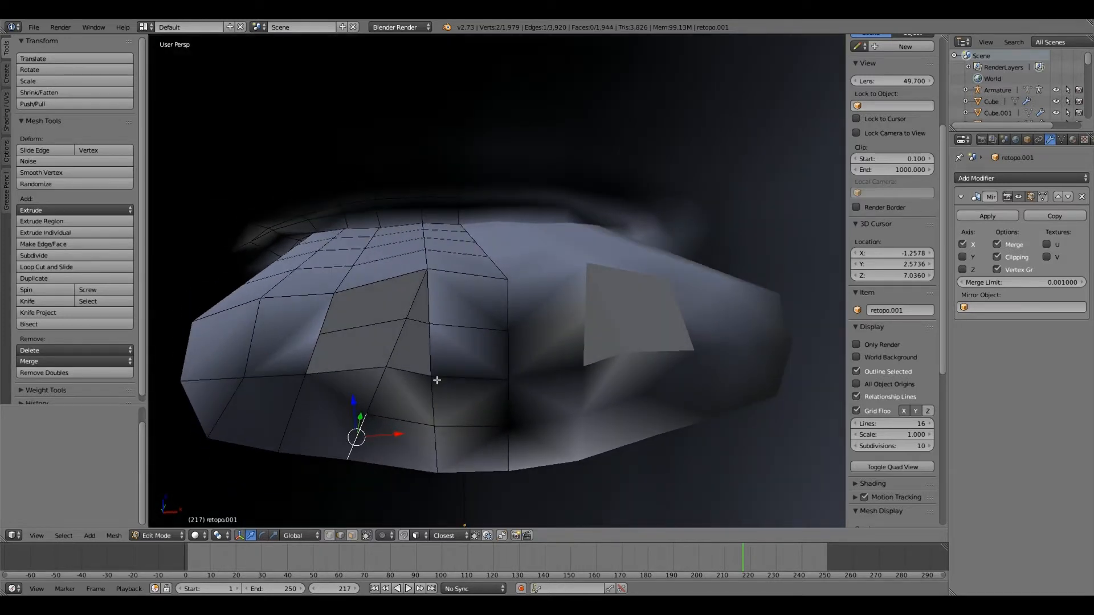
scroll(436, 380, "down", 2)
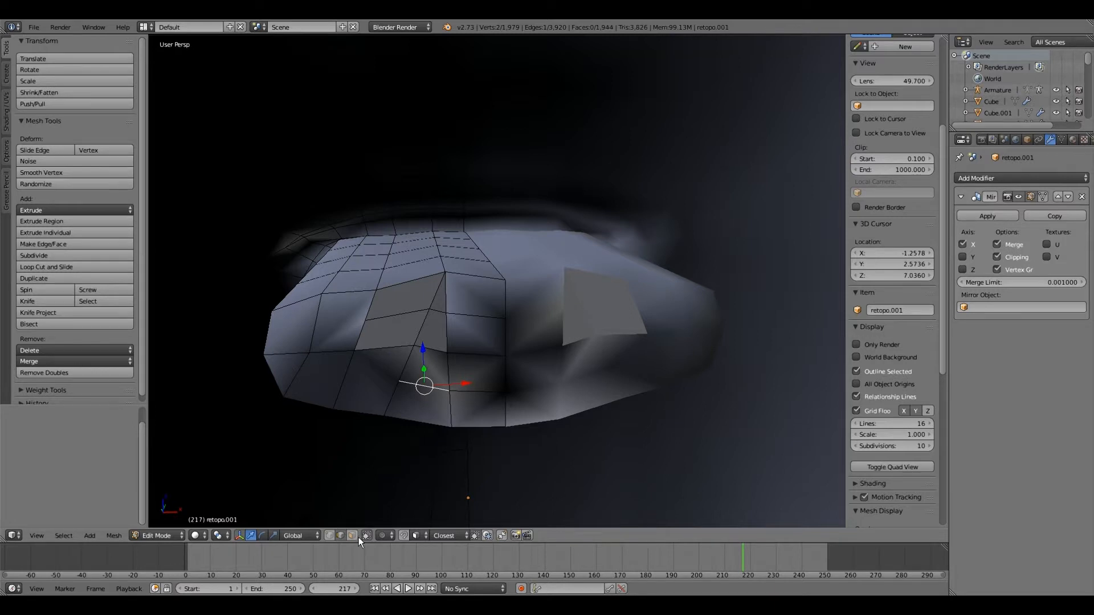
left_click(352, 536)
right_click(434, 376)
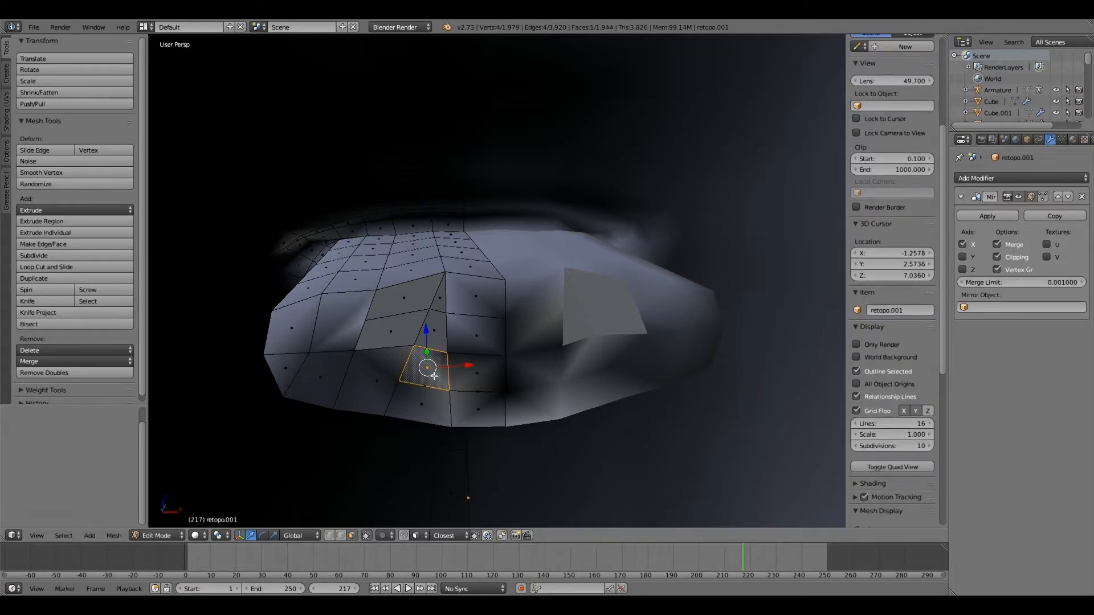
key("h")
right_click(434, 375)
left_click(378, 429)
Hide the new quad beside the mirror line, delete the old face overlapping it, and reveal all hidden faces.
right_click(473, 380)
key("h")
right_click(472, 411)
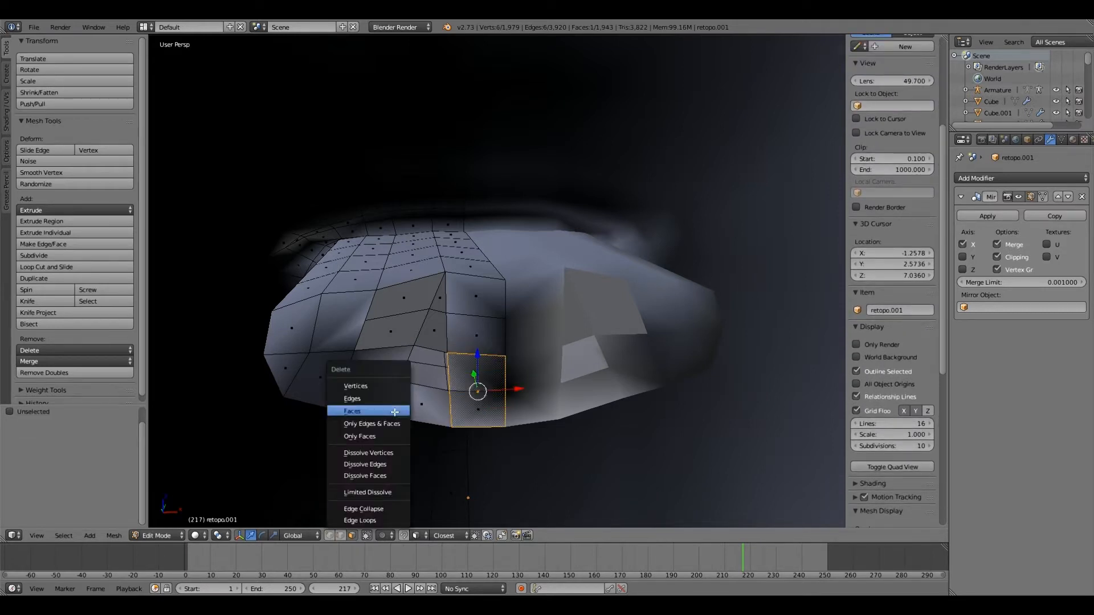
left_click(395, 412)
key("alt+h")
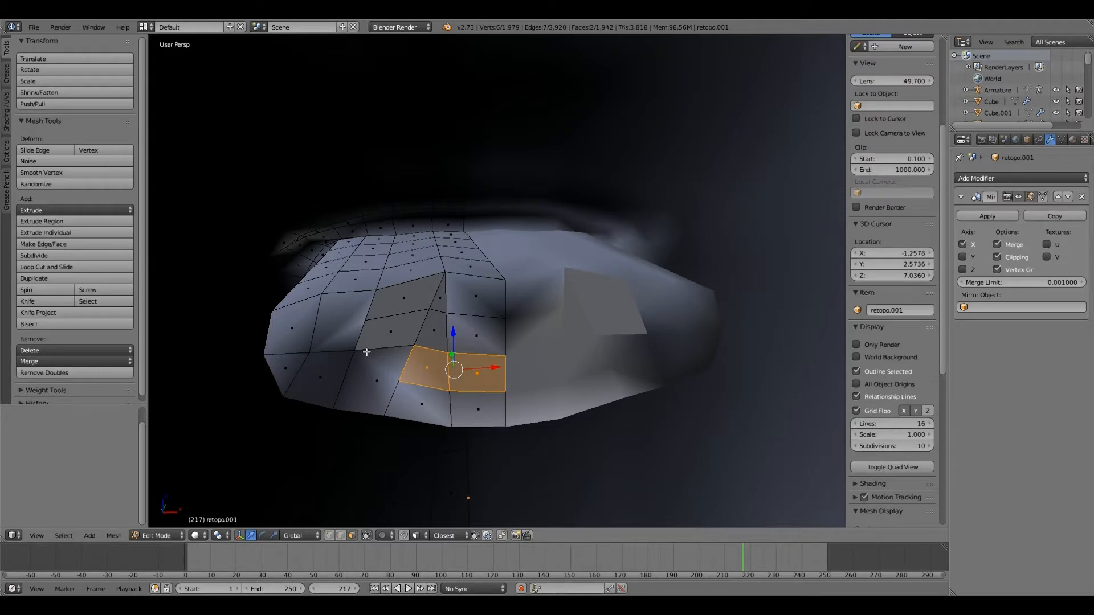
Extrude the two selected lower back wall faces, and move them 0.091 along Y.
middle_click_drag(365, 351, 507, 372)
scroll(388, 340, "down", 1)
scroll(389, 340, "up", 1)
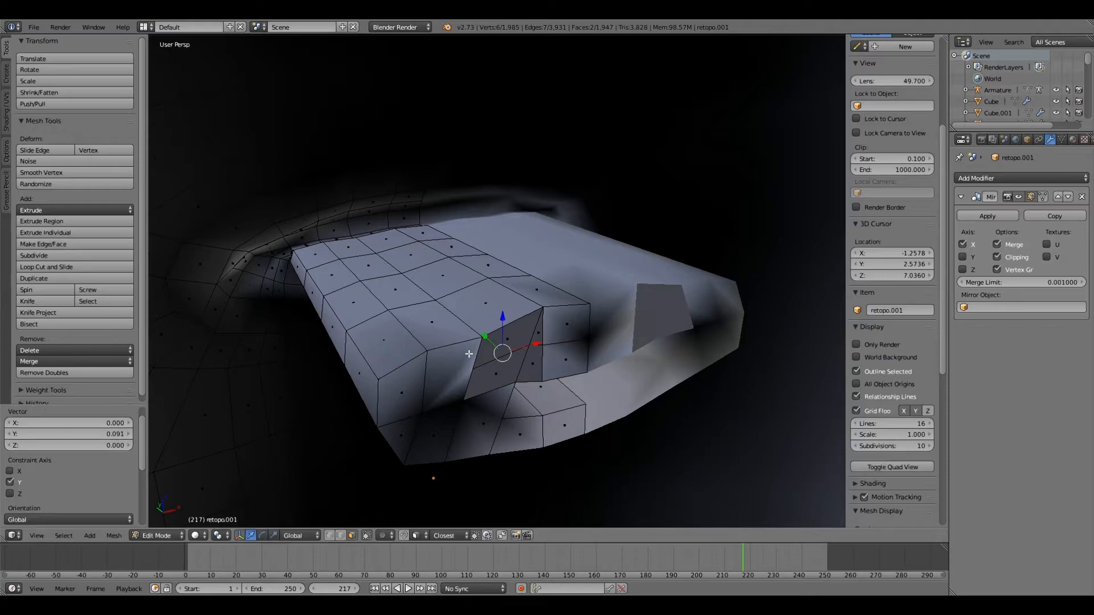
scroll(469, 354, "down", 4)
Move the extruded faces by -0.108, 0.045 and -0.006 in X, Y and Z, then 0.014 along Z and 0.073 along X.
middle_click_drag(463, 359, 517, 285)
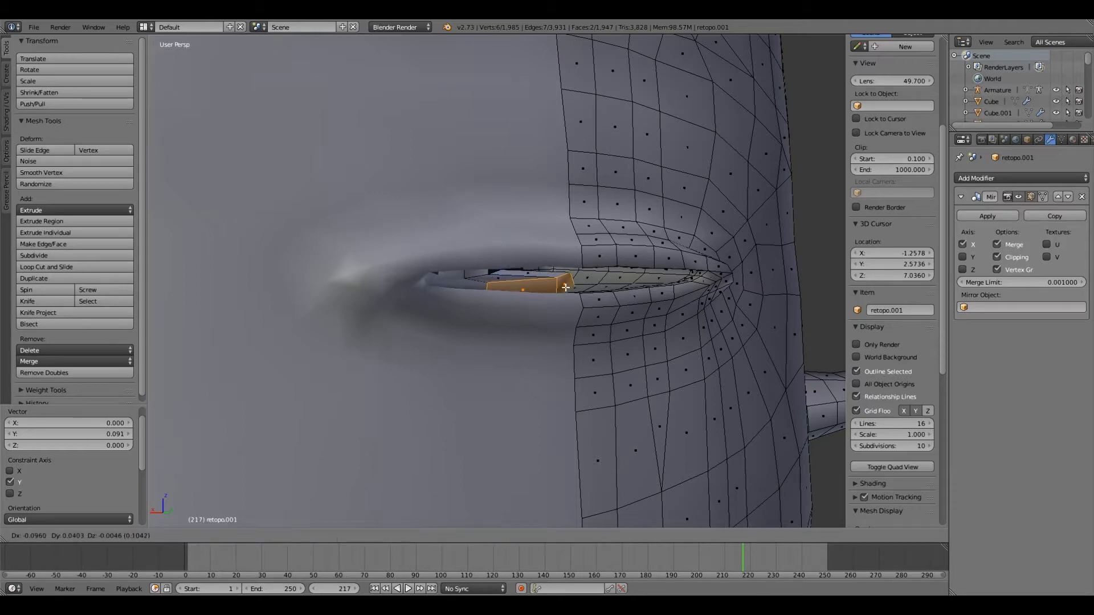
middle_click_drag(583, 329, 589, 248)
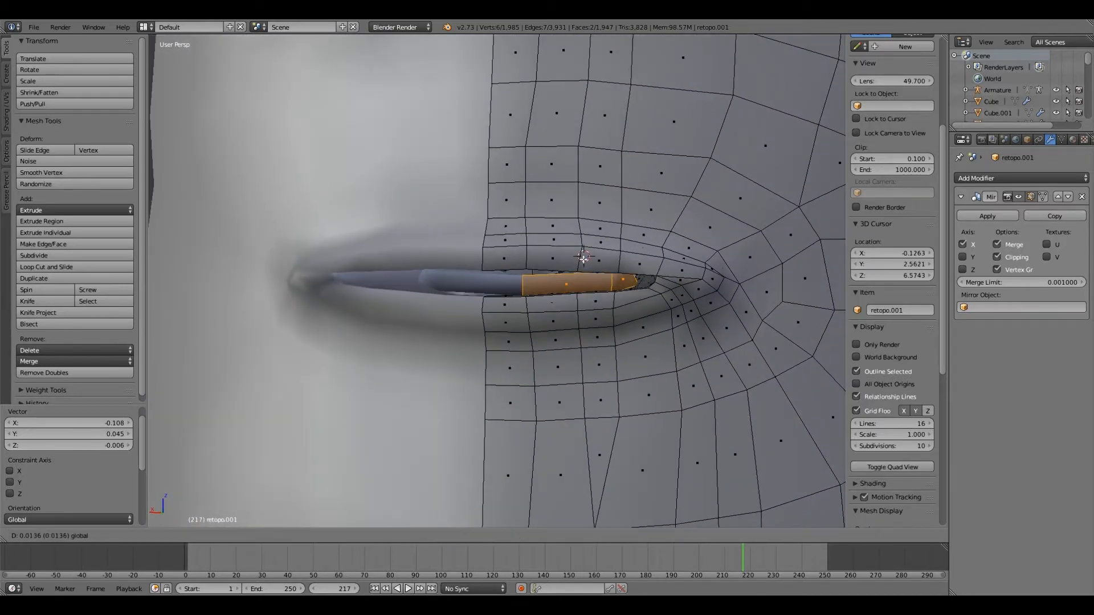
middle_click_drag(583, 258, 441, 283)
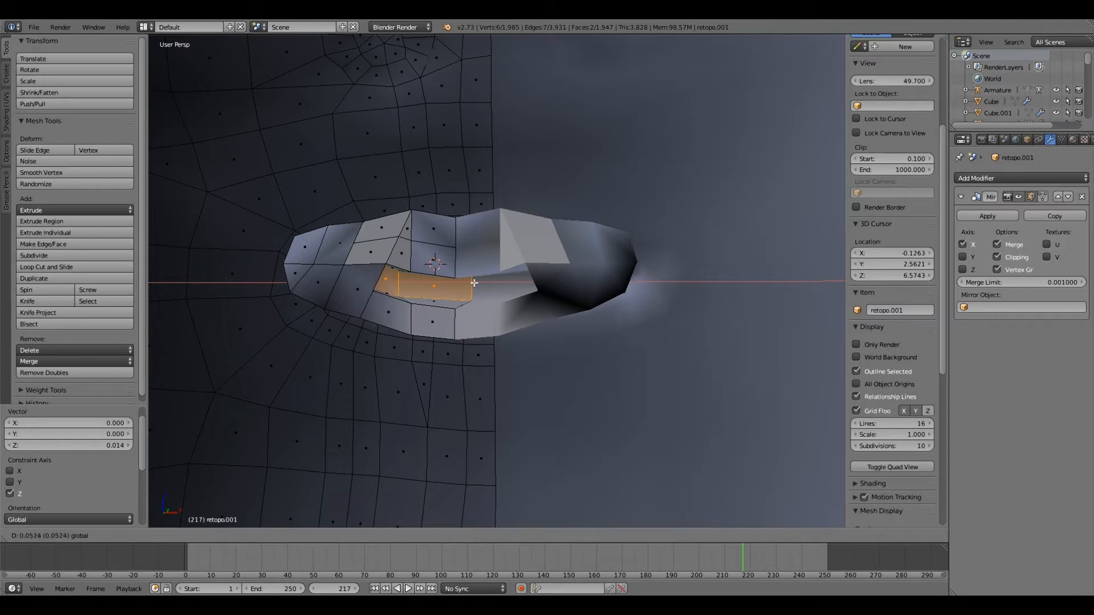
Hide the mouth cavity's side and back wall faces that cover the extruded block.
middle_click_drag(485, 288, 400, 332)
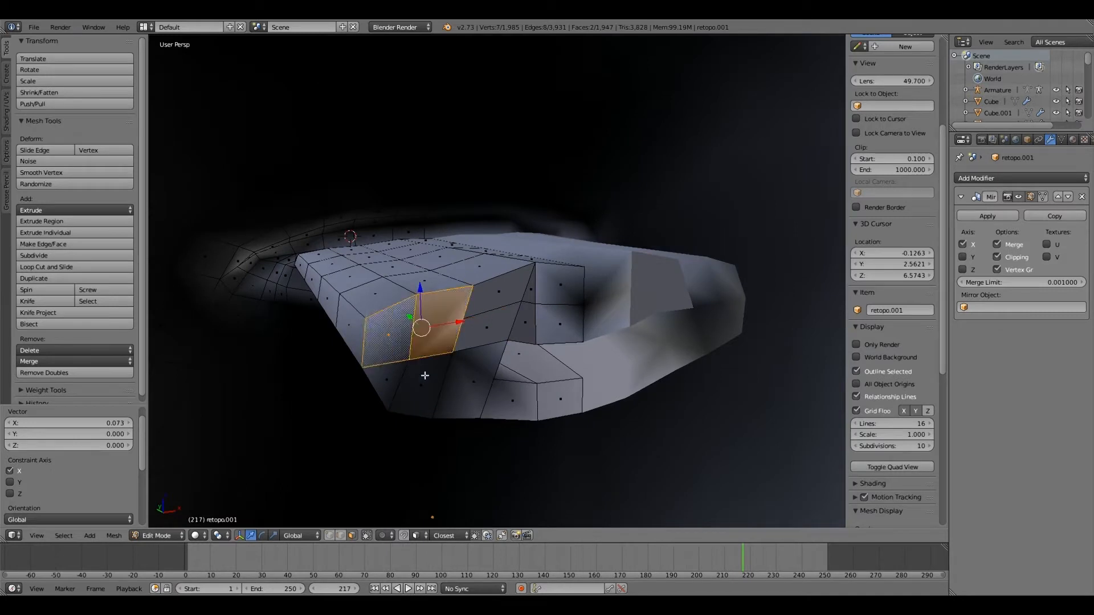
middle_click_drag(431, 371, 464, 309)
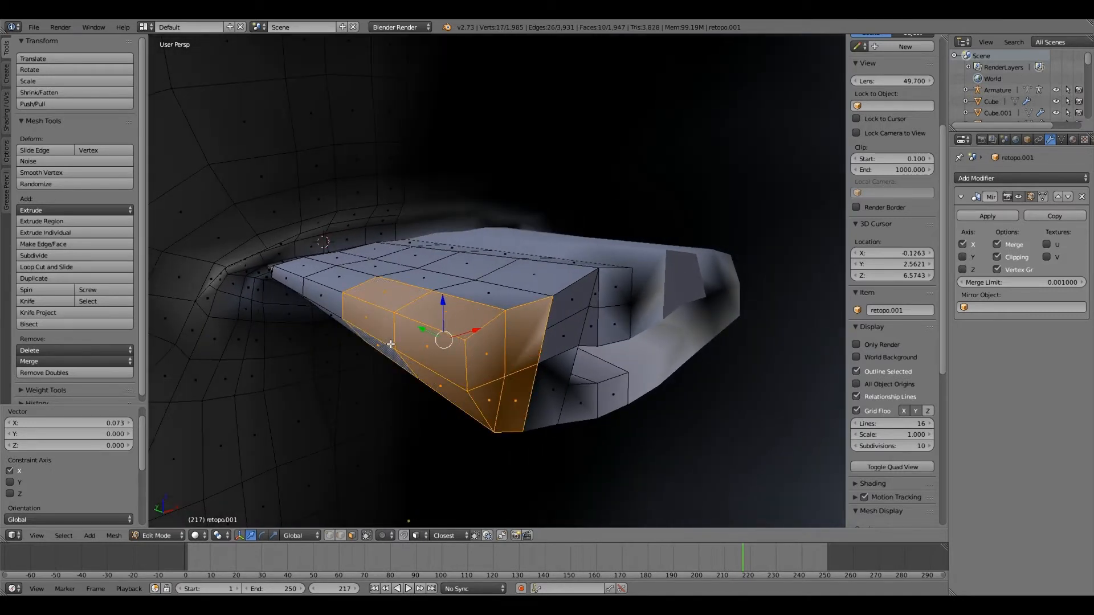
key("h")
mouse_move(439, 342)
middle_mouse_down()
mouse_move(469, 325)
mouse_move(422, 362)
mouse_move(436, 356)
mouse_move(334, 349)
mouse_move(447, 348)
middle_mouse_up()
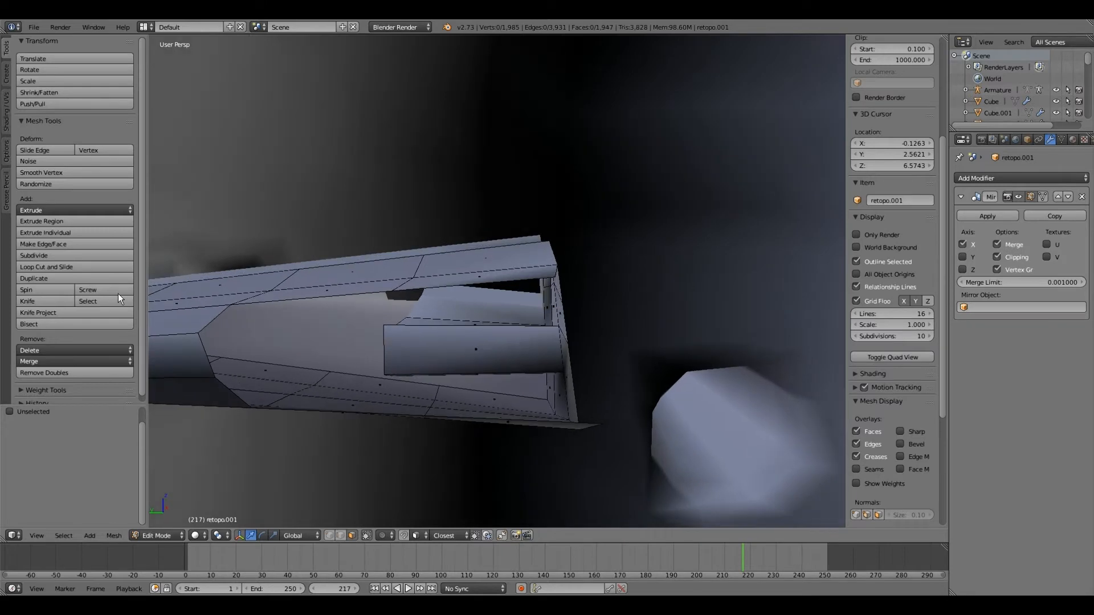
Add a single loop cut around the extruded block and move it -0.017 along Y.
left_click(74, 267)
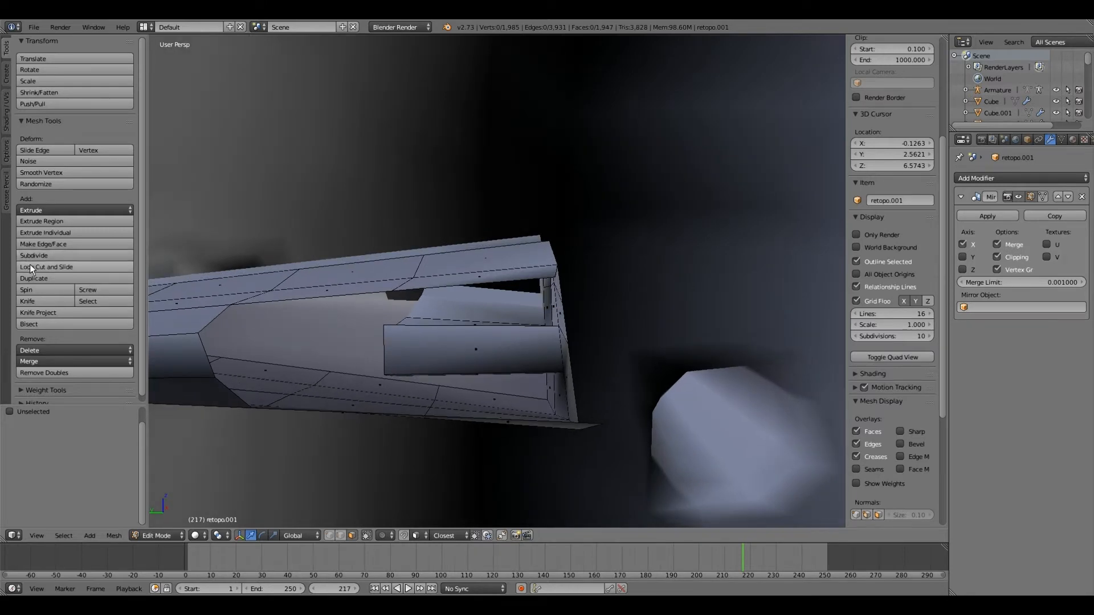
left_click(452, 339)
right_click(452, 339)
mouse_move(452, 338)
middle_mouse_down()
mouse_move(504, 346)
mouse_move(446, 353)
middle_mouse_up()
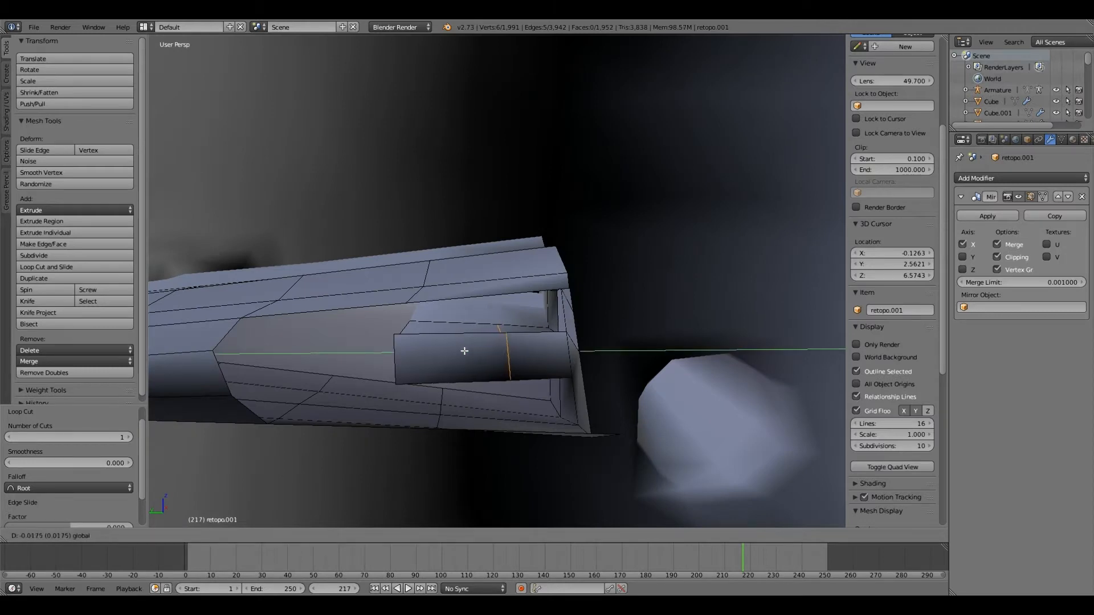
middle_click_drag(475, 348, 117, 279)
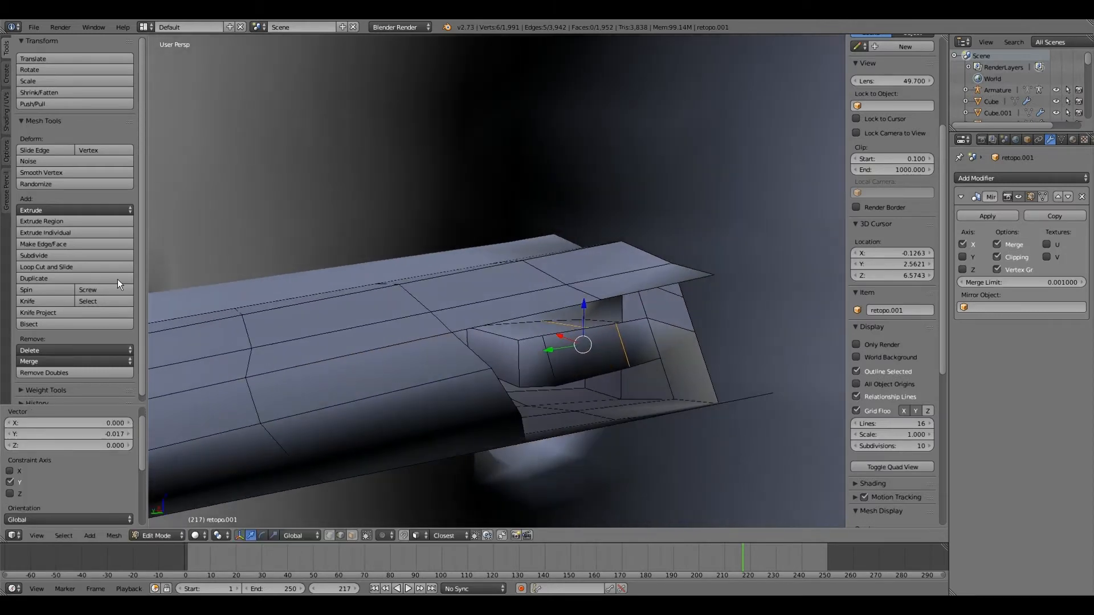
Try to add a second loop cut around the extruded block.
left_click(87, 267)
left_click(484, 339)
right_click(484, 338)
middle_click_drag(481, 383, 384, 385)
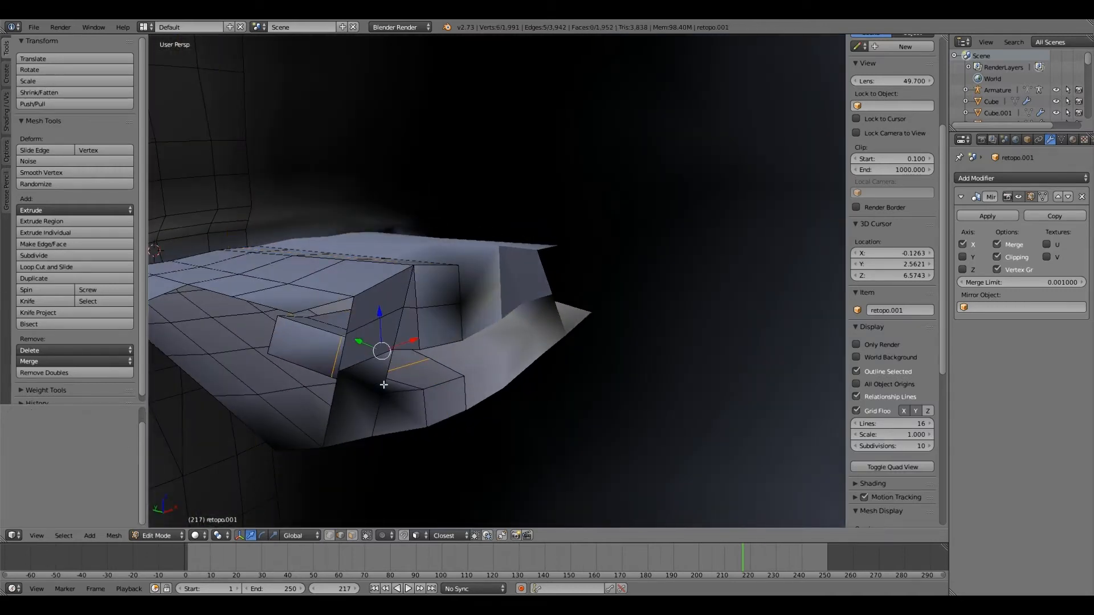
middle_click_drag(404, 379, 370, 513)
Try to reshape the extruded block's end, and select the four corners of its end face to subdivide it.
left_click(352, 535)
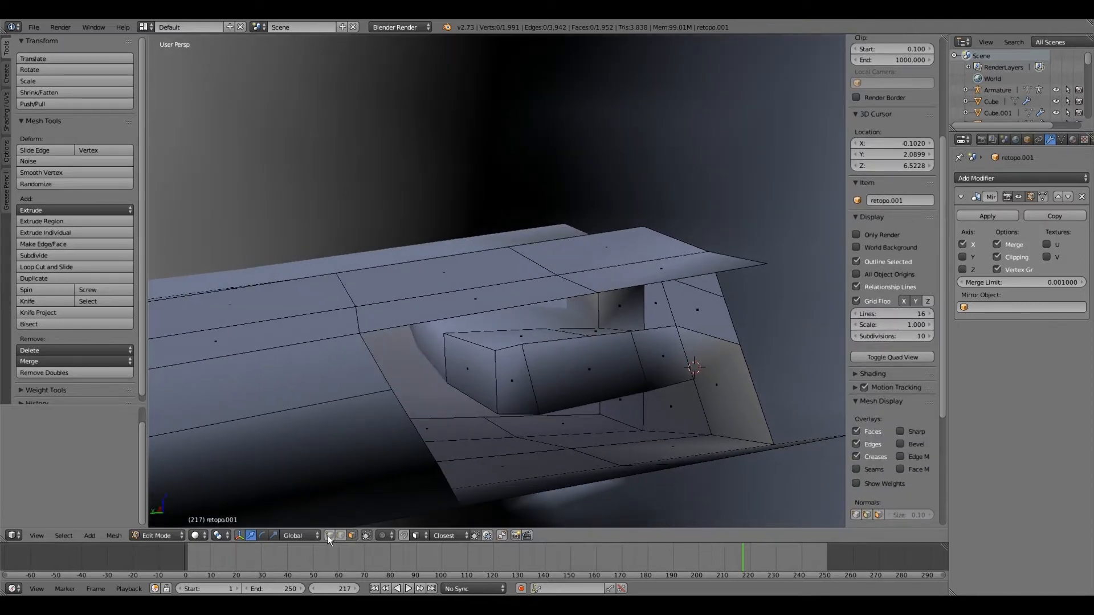
right_click(449, 382)
right_click(444, 334, "shift")
left_click_drag(403, 363, 361, 371)
right_click(495, 351)
middle_click_drag(493, 408, 505, 388)
right_click(449, 435, "shift")
right_click(418, 342, "shift")
right_click(419, 305, "shift")
middle_click_drag(439, 353, 479, 349)
left_click(69, 256)
right_click(460, 425)
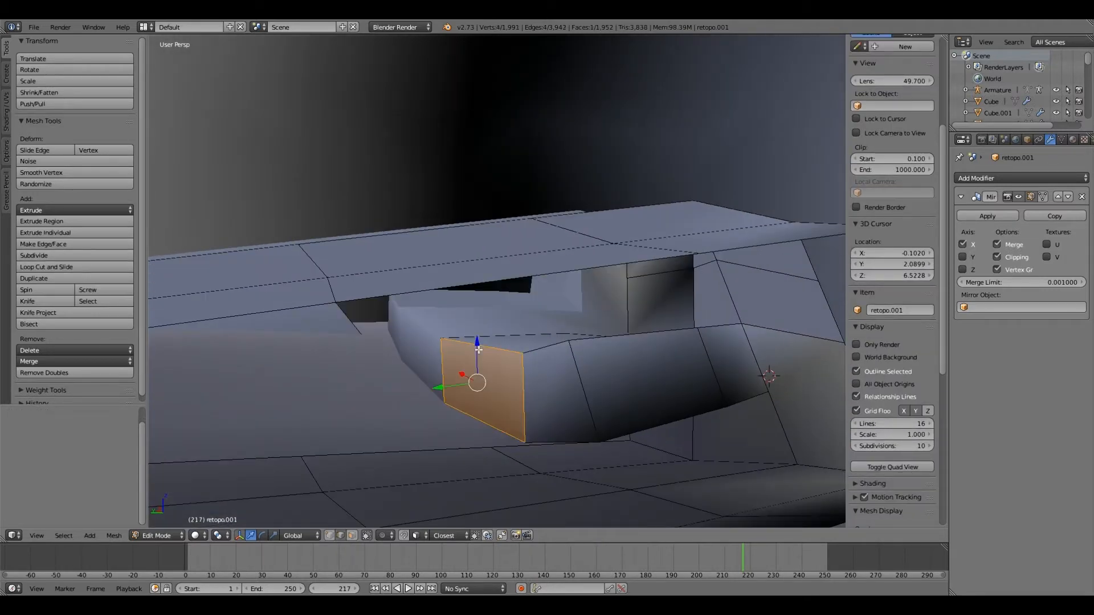
Undo the loop cut and reshaping of the extruded block, and the hiding of the walls around it.
key("ctrl+z")
key("ctrl+z")
key("ctrl+z")
key("ctrl+z")
key("ctrl+z")
key("ctrl+z")
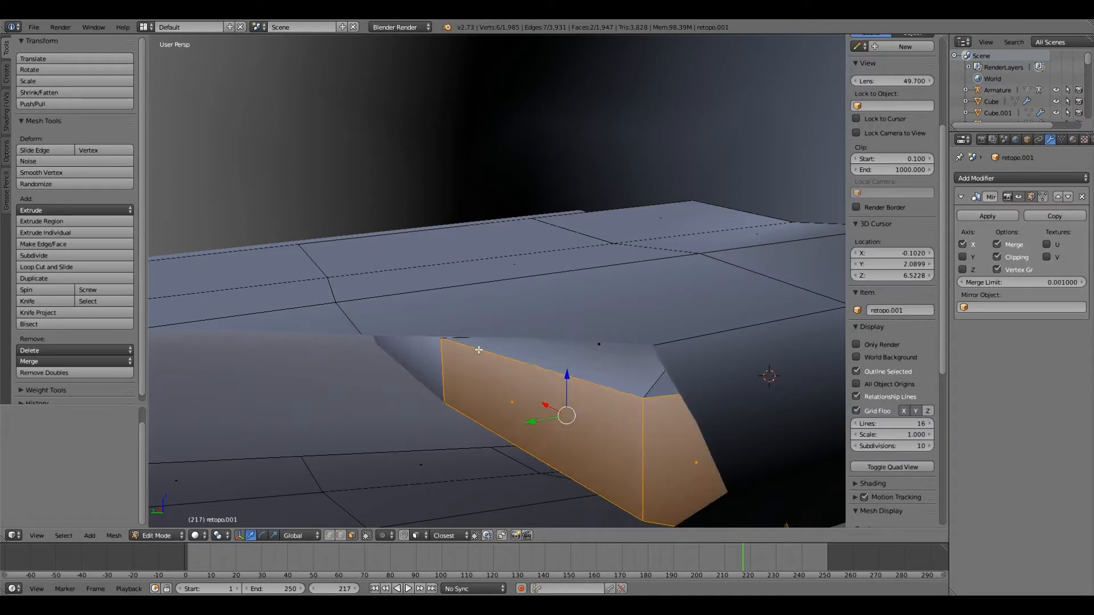
Raise the two extruded faces slightly along Z, and shift them sideways to reposition the block's end.
middle_click_drag(478, 350, 290, 370)
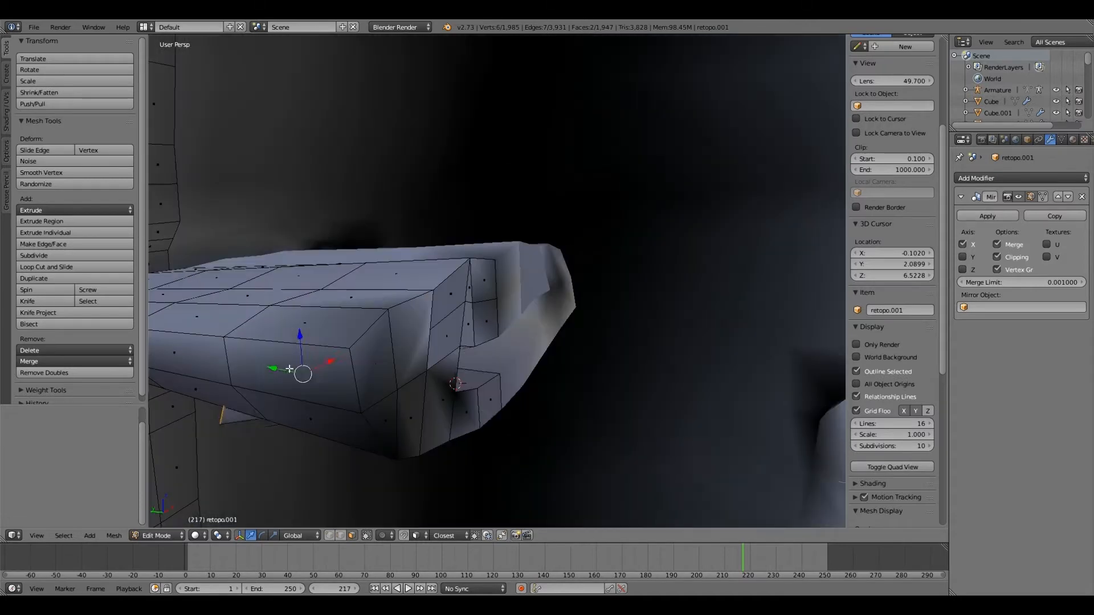
middle_click_drag(436, 342, 572, 327)
left_click_drag(572, 327, 571, 320)
middle_click_drag(572, 320, 337, 303)
left_click_drag(337, 303, 399, 303)
scroll(399, 303, "up", 2)
middle_click_drag(347, 303, 433, 325)
Subdivide three edges of the extruded block one after another.
key("ctrl+Tab")
right_click(435, 341)
scroll(433, 325, "up", 1)
left_click(61, 255)
middle_click_drag(376, 348, 376, 376)
right_click(399, 362)
left_click(61, 257)
right_click(399, 419)
left_click(61, 259)
Fill new faces between the subdivided edges of the extruded block.
middle_click_drag(376, 445, 437, 403)
right_click(428, 469, "shift")
key("f")
key("f")
key("f")
right_click(381, 370)
key("f")
Delete the old faces that overlap the newly filled faces on the extruded block.
key("ctrl+Tab")
key("x")
left_click(396, 437)
right_click(395, 440)
key("x")
left_click(385, 436)
middle_click_drag(388, 434, 501, 373)
right_click(374, 366)
key("x")
left_click(374, 367)
Circle-select the outer wall faces around the extruded block and hide them.
left_click(341, 536)
right_click(367, 326)
right_click(362, 344, "shift")
scroll(362, 344, "down", 2)
left_click(352, 535)
key("c")
left_click_drag(535, 302, 439, 339)
key("h")
scroll(441, 343, "up", 2)
middle_click_drag(443, 346, 570, 350)
Add two separate single loop cuts around the extruded block to divide its length.
left_click(330, 536)
left_click(68, 267)
left_click(435, 342)
right_click(436, 342)
left_click(73, 268)
left_click(508, 347)
left_click(507, 347)
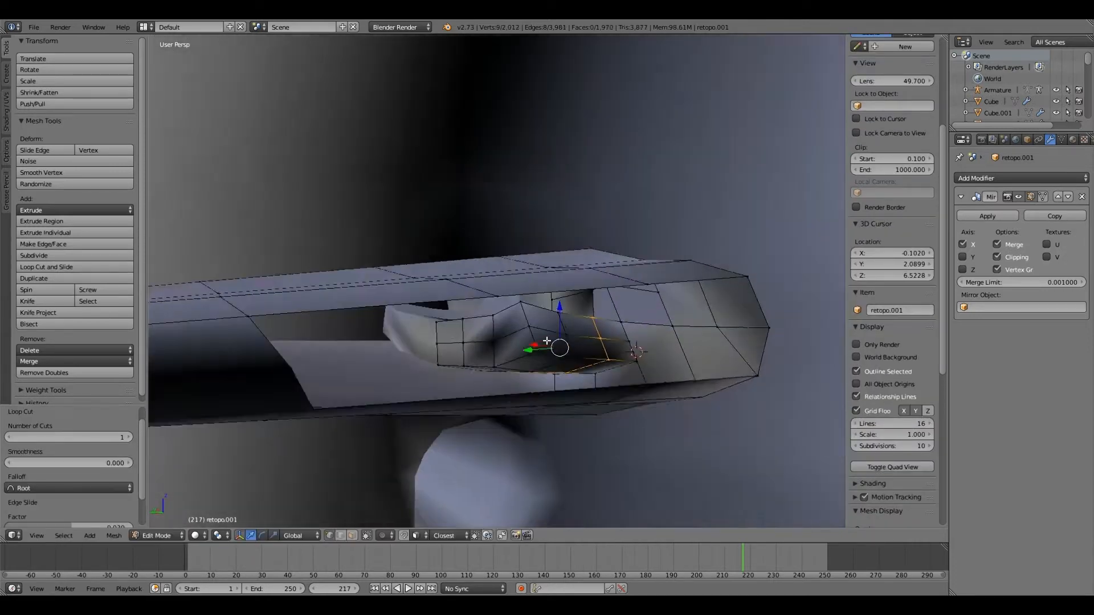
middle_click_drag(490, 347, 535, 365)
Select three faces at the extruded block's end and nudge them slightly along Y.
right_click(414, 354)
middle_click_drag(433, 359, 413, 341)
left_click(351, 536)
right_click(450, 339)
right_click(454, 371, "shift")
right_click(433, 375, "shift")
left_click_drag(321, 364, 317, 363)
Add another loop cut on the extruded block and reveal the hidden wall faces.
middle_click_drag(342, 365, 365, 433)
left_click(68, 267)
left_click(342, 335)
scroll(393, 354, "down", 4)
Raise the rear roof faces of the mouth cavity 0.033 along Z.
right_click(471, 292)
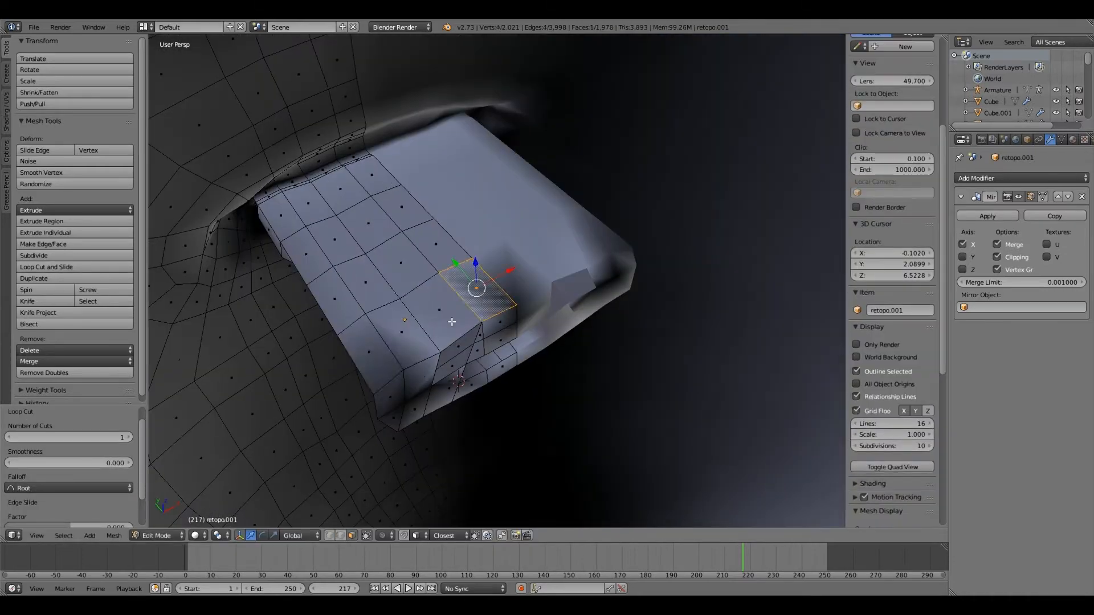
middle_click_drag(378, 312, 393, 268)
left_click_drag(403, 251, 402, 235)
middle_click_drag(452, 288, 524, 280)
Select the row of edges across the mouth cavity's roof and raise it 0.026 along Z.
right_click(277, 329)
right_click(302, 307, "shift")
right_click(329, 283, "shift")
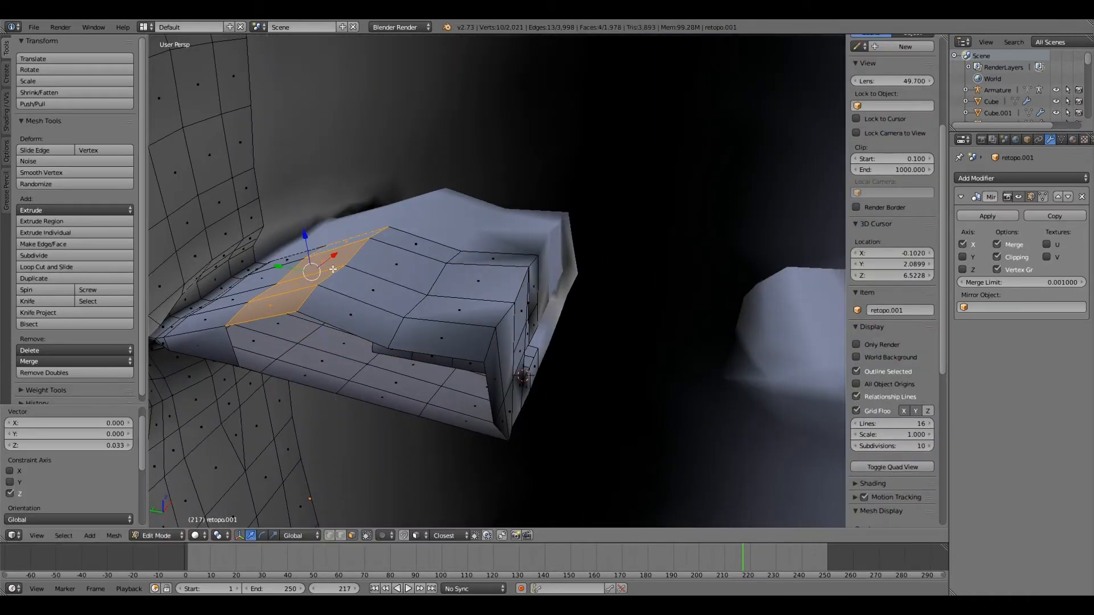
middle_click_drag(332, 270, 336, 245)
left_click(339, 536)
right_click(428, 273)
middle_click_drag(428, 280, 415, 336)
right_click(409, 348, "shift")
left_click_drag(429, 266, 428, 247)
middle_click_drag(422, 273, 296, 228)
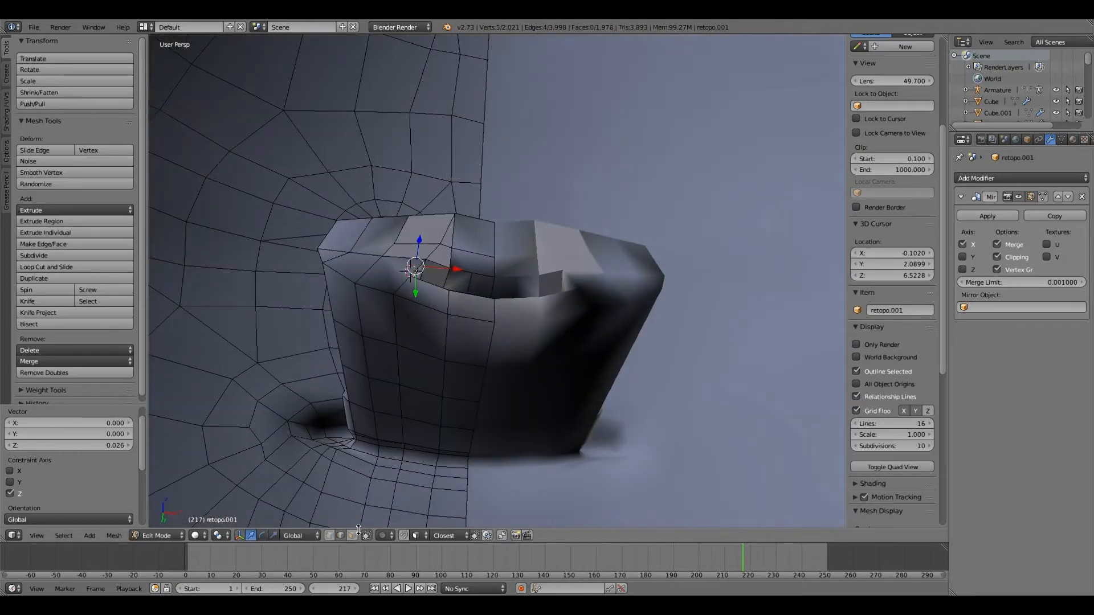
Select six faces on the rear floor of the mouth cavity and move them -0.027 along Z.
right_click(420, 373, "shift")
middle_click_drag(421, 402, 427, 438)
left_click_drag(429, 324, 430, 343)
middle_click_drag(439, 342, 552, 279)
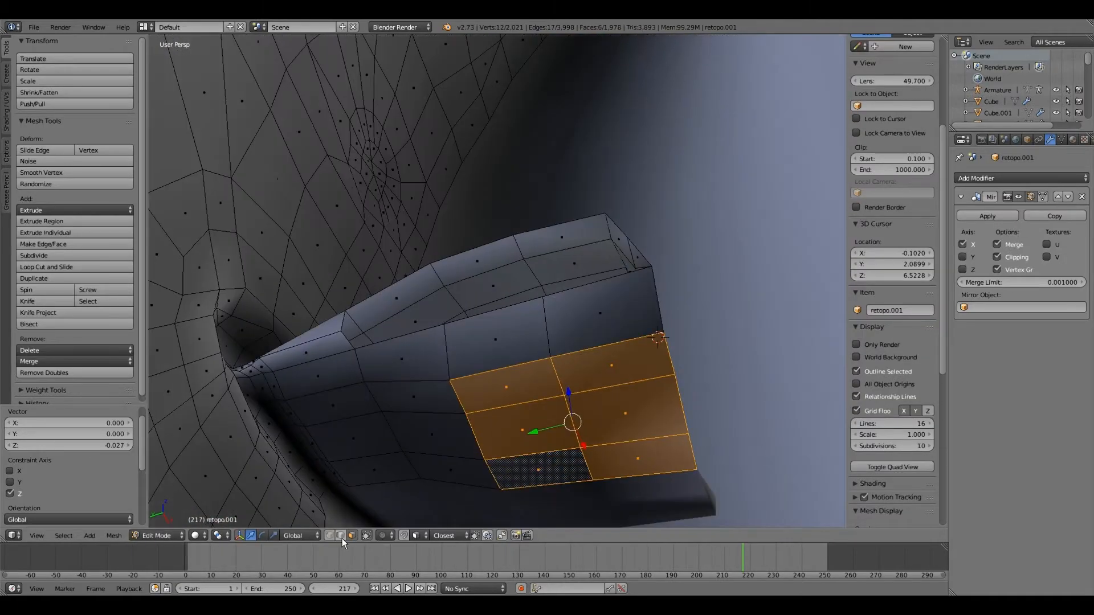
Select three connected edges on the cavity's floor toward the lips and move them -0.020 along Z.
left_click(341, 535)
right_click(371, 389)
right_click(385, 422, "shift")
right_click(408, 462, "shift")
middle_click_drag(408, 463, 454, 425)
left_click_drag(455, 424, 454, 435)
middle_click_drag(454, 435, 501, 395)
scroll(501, 396, "up", 4)
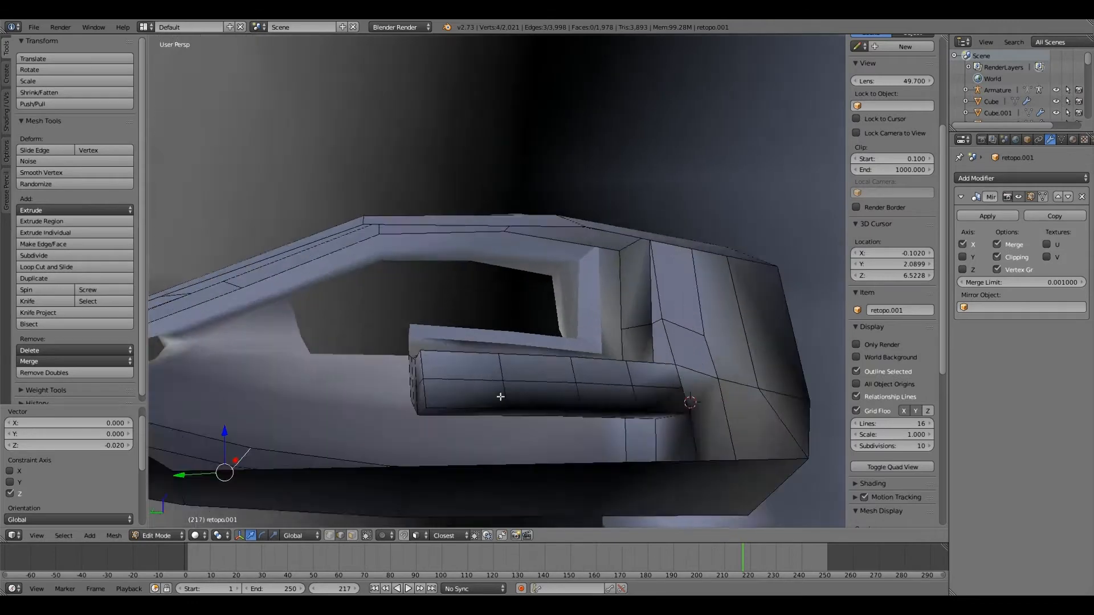
Raise one edge of the extruded block slightly along Z, and raise two neighbouring edges the same way.
middle_click_drag(354, 444, 402, 436)
right_click(402, 412)
left_click_drag(403, 374, 402, 371)
middle_click_drag(403, 381, 370, 433)
right_click(415, 456, "alt")
middle_click_drag(445, 436, 397, 348)
right_click(425, 388)
right_click(399, 383, "shift")
left_click_drag(397, 334, 398, 331)
middle_click_drag(398, 336, 425, 422)
Select three edges on the extruded block's underside and lower them slightly along Z.
right_click(438, 448)
right_click(400, 440, "shift")
right_click(378, 428, "shift")
left_click_drag(407, 397, 406, 401)
middle_click_drag(399, 406, 393, 462)
Select four edges along the extruded block's side and move them -0.012 along X.
right_click(464, 432)
right_click(545, 425, "shift")
right_click(599, 421, "shift")
right_click(647, 415, "shift")
middle_click_drag(650, 413, 607, 425)
left_click_drag(583, 395, 579, 393)
middle_click_drag(512, 445, 420, 365)
Delete the back wall quad just above the extruded block's outer corner, removing only the face.
scroll(480, 410, "down", 5)
scroll(398, 319, "up", 2)
key("ctrl+Tab")
left_click(420, 374)
right_click(420, 374)
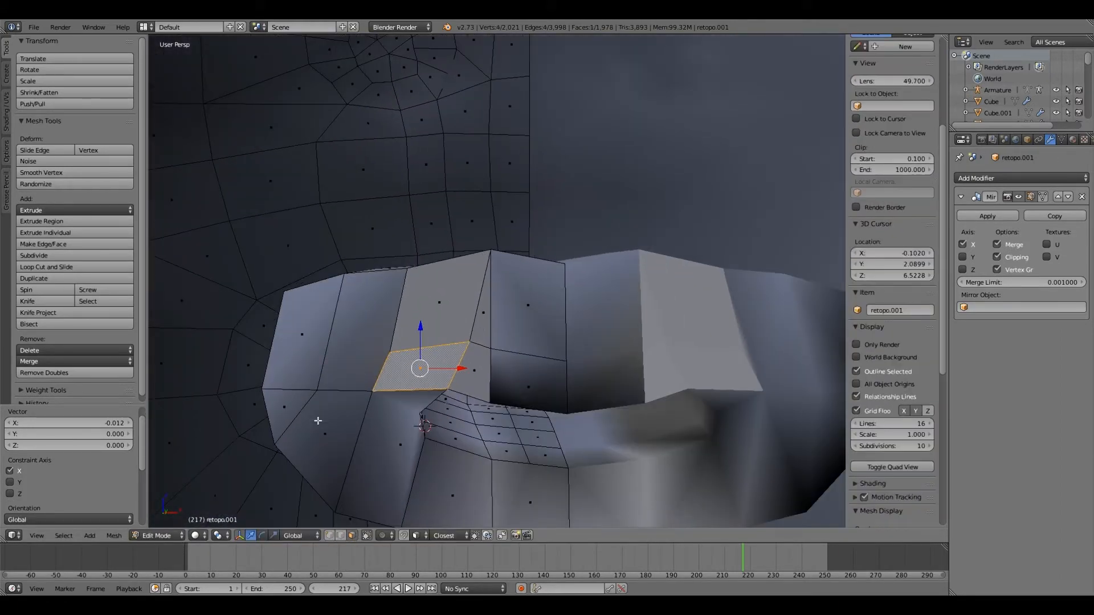
key("x")
left_click(319, 421)
key("ctrl+z")
key("x")
left_click(318, 414)
Merge the two vertices on the outer side of the deleted quad in the back wall into one.
key("ctrl+Tab")
right_click(389, 360)
right_click(369, 394, "shift")
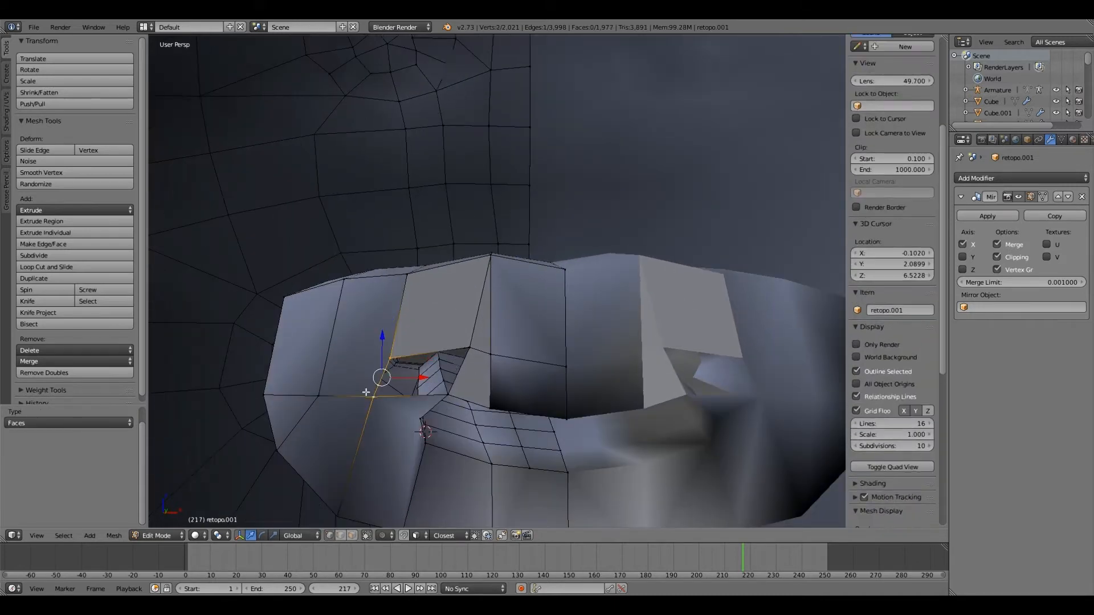
key("alt+m")
left_click(366, 393)
Fill the opening left by the deleted quad with a face from the merged vertex to the neighbouring wall vertices.
middle_click_drag(368, 393, 392, 373)
right_click(436, 425, "shift")
right_click(463, 362, "shift")
key("f")
Select vertices along the gap between the extruded block's outer corner and the wall, and fill between them with a face.
right_click(397, 395)
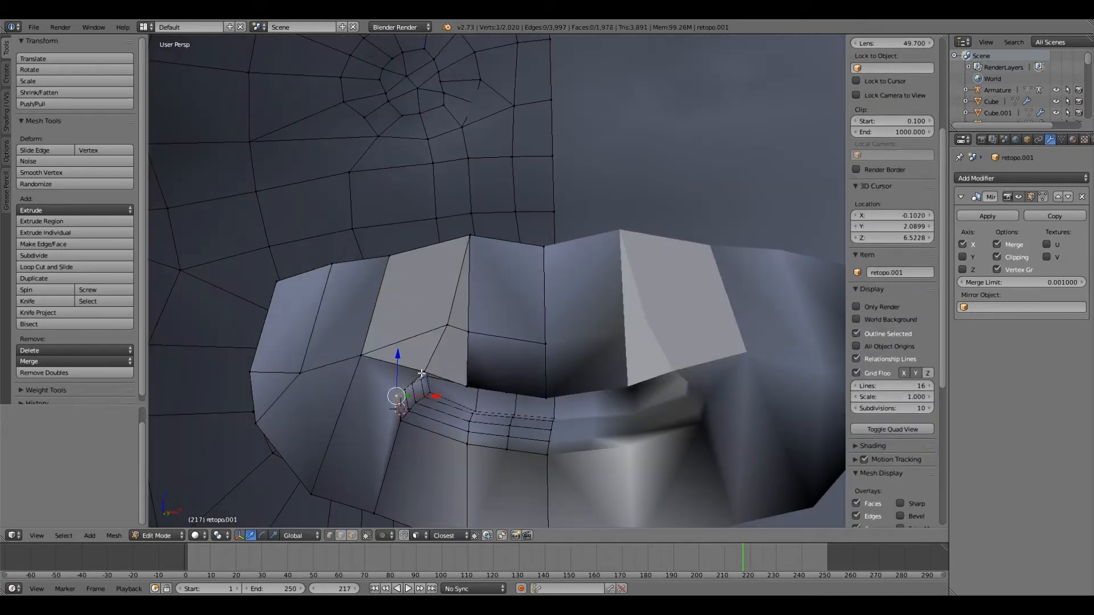
middle_click_drag(377, 413, 349, 402)
right_click(379, 405)
key("f")
right_click(364, 342)
right_click(386, 378, "shift")
right_click(310, 479, "shift")
key("f")
Select the border vertices of the remaining opening beside the extruded block and try to fill it.
right_click(403, 351)
scroll(383, 409, "up", 1)
right_click(326, 341, "shift")
middle_click_drag(327, 344, 418, 367)
left_click(276, 341)
right_click(310, 354, "alt")
key("f")
Hide the Mirror modifier's result in the viewport so only the modelled half of the mouth cavity shows.
scroll(552, 450, "down", 2)
scroll(418, 366, "down", 3)
scroll(456, 249, "down", 6)
middle_click_drag(457, 249, 610, 296)
left_click(1019, 196)
middle_click_drag(513, 319, 678, 325)
scroll(570, 325, "up", 5)
Box-select the whole mouth cavity through the mesh and smooth its vertices once at 0.500.
middle_click_drag(512, 342, 490, 416)
left_click(367, 536)
middle_click_drag(433, 353, 527, 324)
right_click(525, 324, "shift")
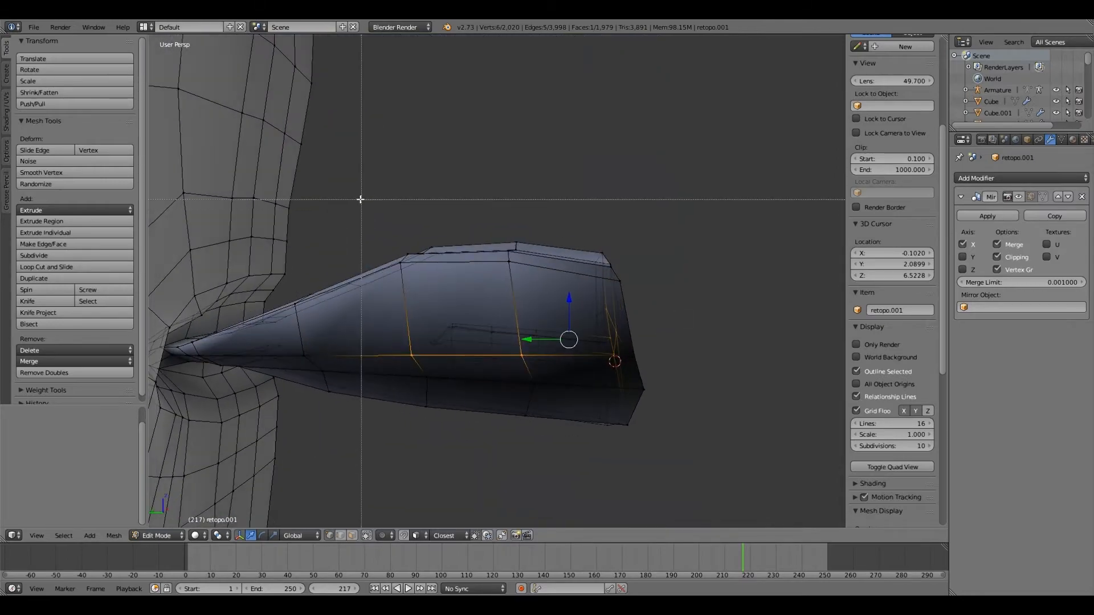
left_click_drag(361, 199, 678, 472)
left_click(108, 174)
Select the vertices along the inner block's side and lower them slightly along Z.
middle_click_drag(502, 313, 339, 414)
right_click(540, 329)
middle_click_drag(540, 329, 572, 378)
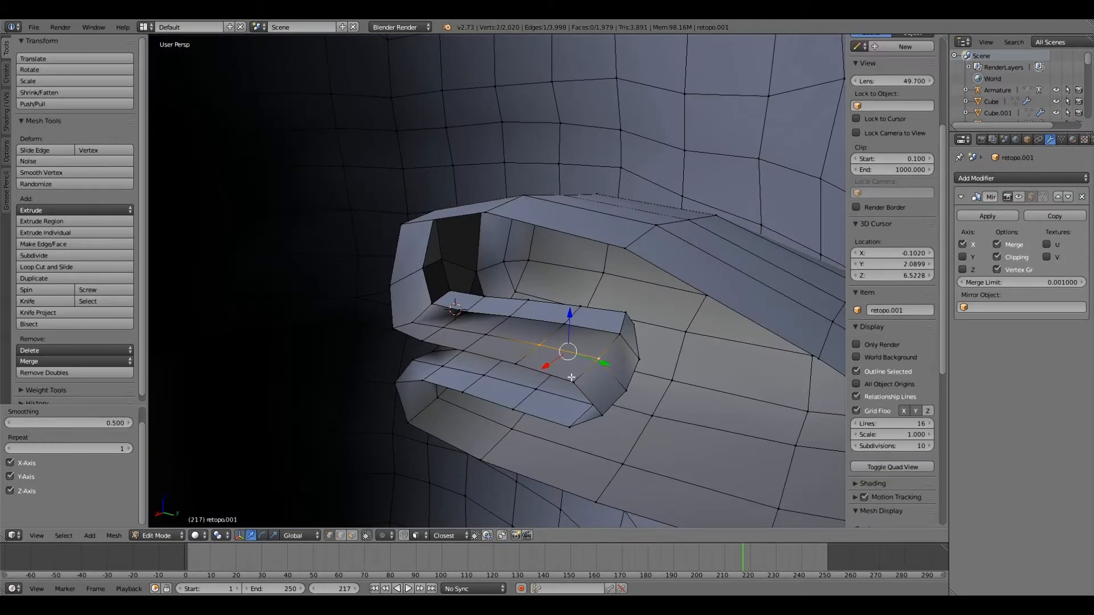
right_click(463, 350, "shift")
left_click_drag(532, 321, 531, 327)
Box-select the mouth cavity through the mesh, grow the selection, and recalculate its normals.
middle_click_drag(531, 328, 364, 336)
left_click(365, 537)
middle_click_drag(410, 365, 382, 325)
key("b")
left_click_drag(388, 215, 623, 432)
key("ctrl+KP_Add")
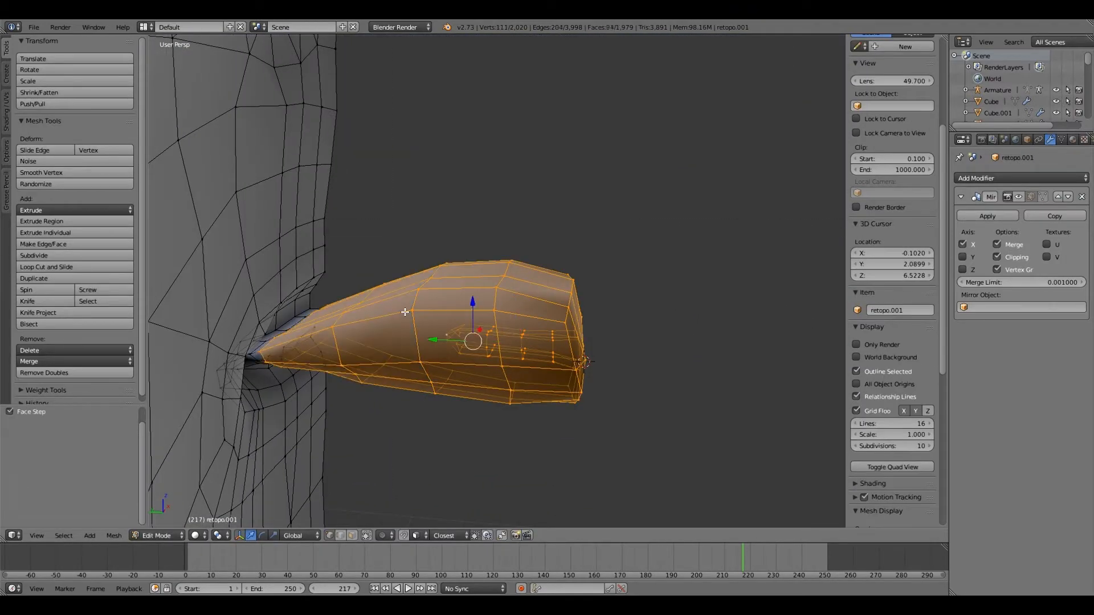
left_click(7, 112)
left_click(52, 142)
middle_click_drag(365, 399, 132, 449)
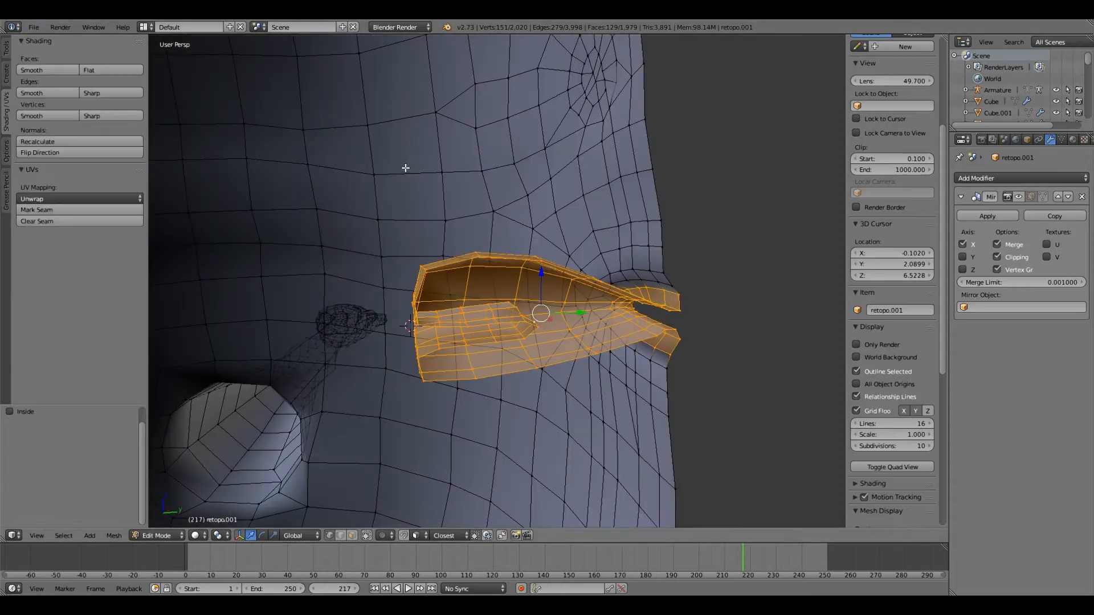
Return to object mode, show the mirrored half in the viewport again, and look over the whole character.
middle_click_drag(405, 166, 273, 217)
key("Tab")
scroll(364, 422, "down", 3)
middle_click_drag(353, 422, 365, 402)
scroll(435, 402, "down", 3)
middle_click_drag(435, 403, 472, 406)
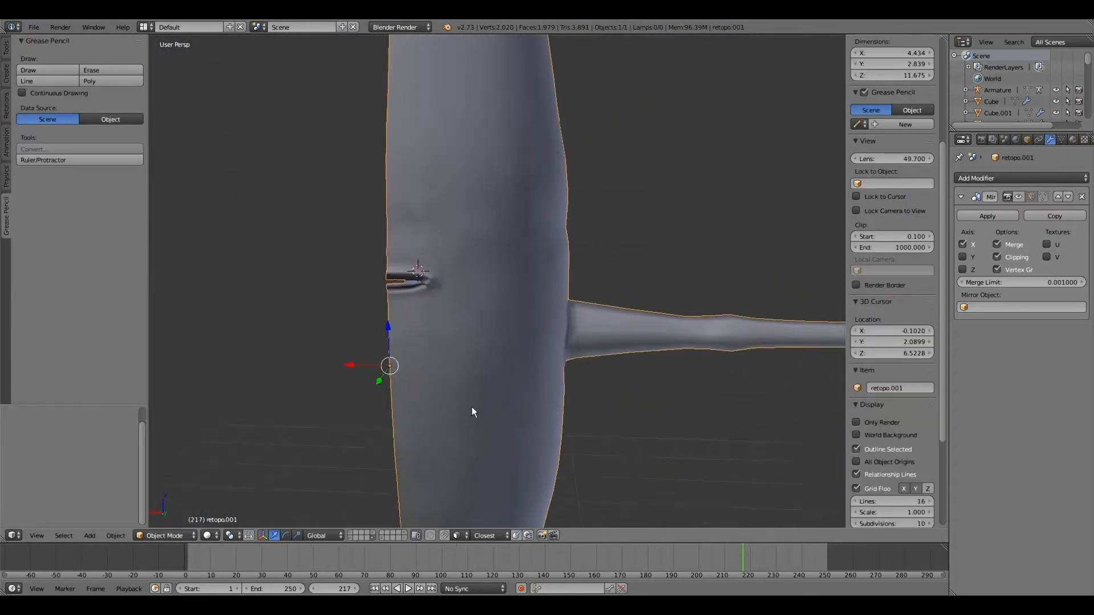
scroll(472, 406, "down", 4)
left_click(1019, 197)
scroll(495, 285, "down", 3)
middle_click_drag(496, 289, 520, 341)
scroll(501, 266, "up", 7)
scroll(571, 316, "down", 9)
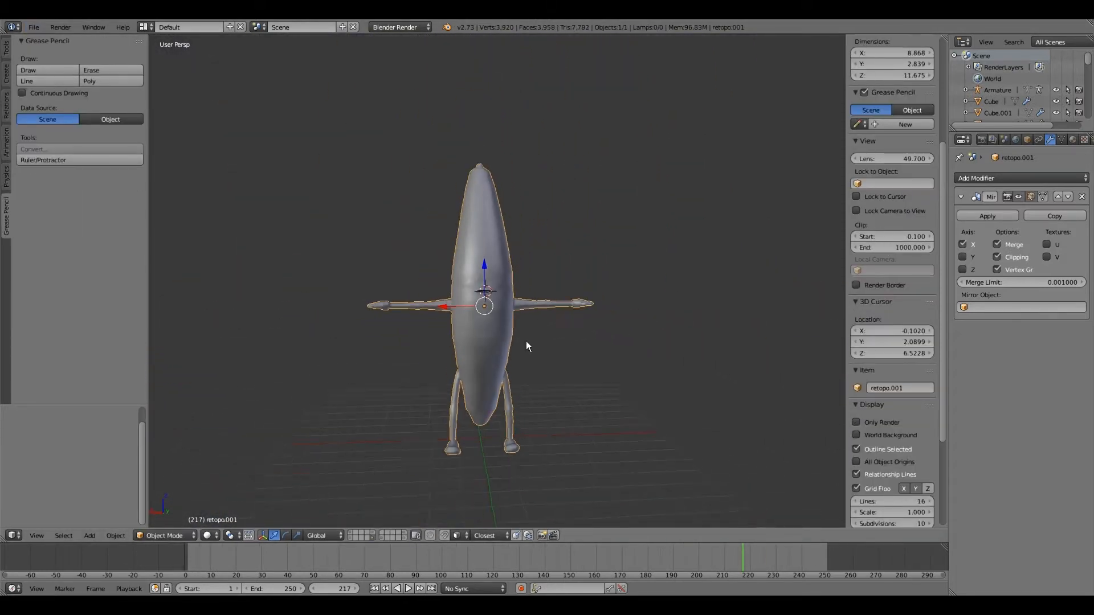
scroll(490, 334, "up", 4)
scroll(470, 136, "down", 1)
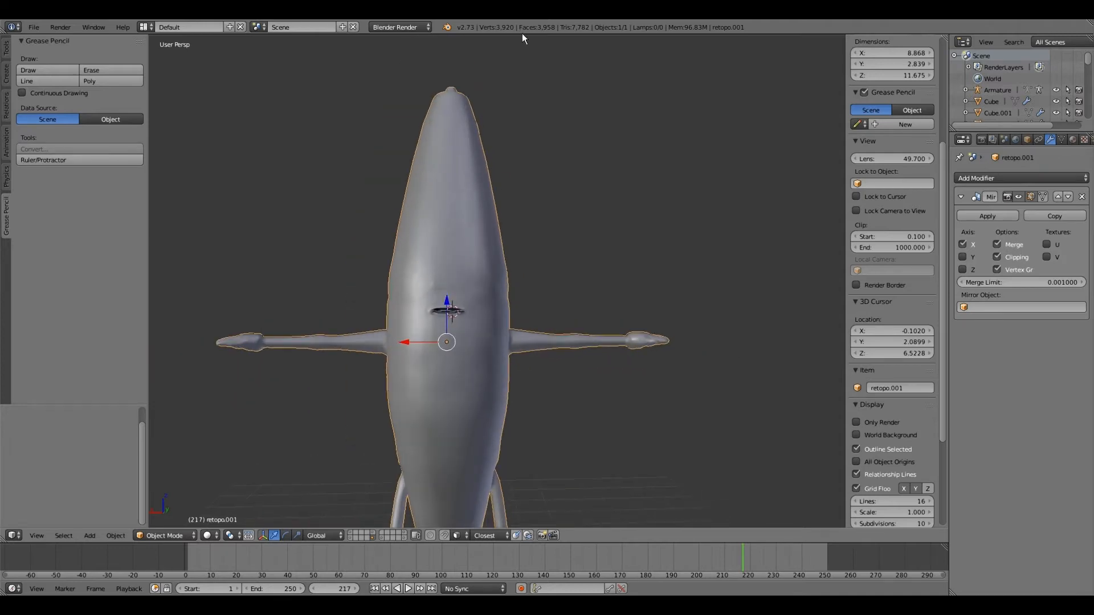
scroll(466, 269, "down", 2)
scroll(483, 374, "up", 6)
Box-select the vertices at the eye's centre and move them -0.038 along Y with proportional editing enabled.
key("Tab")
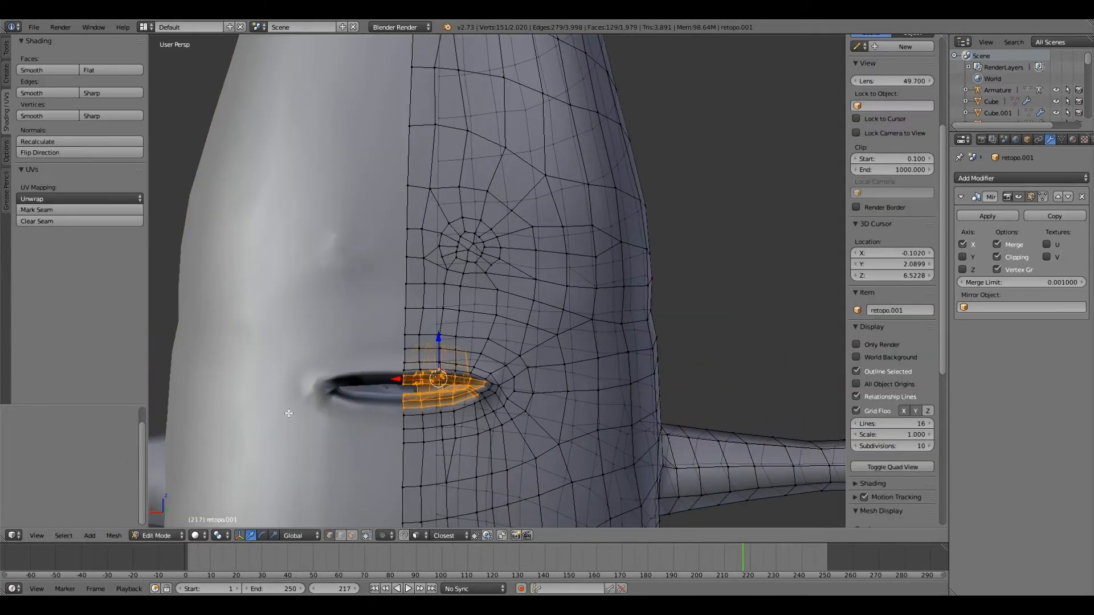
left_click(365, 537)
scroll(425, 303, "up", 1)
right_click(412, 299)
key("b")
left_click_drag(404, 279, 444, 327)
middle_click_drag(443, 327, 353, 336)
left_click(384, 536)
middle_click_drag(378, 392, 447, 290)
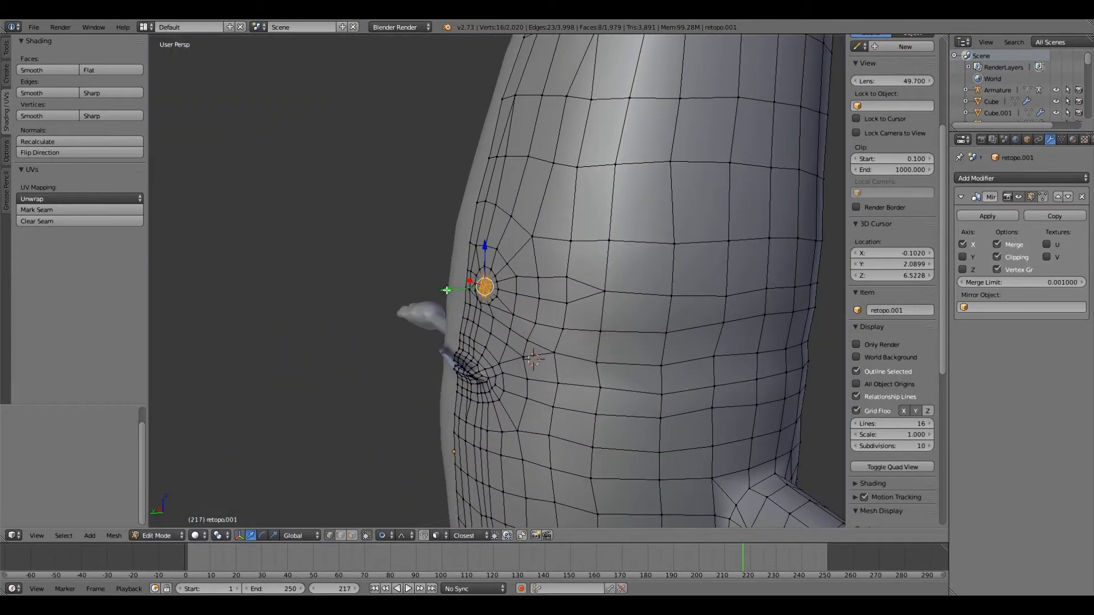
left_click(453, 294)
key("KP_1")
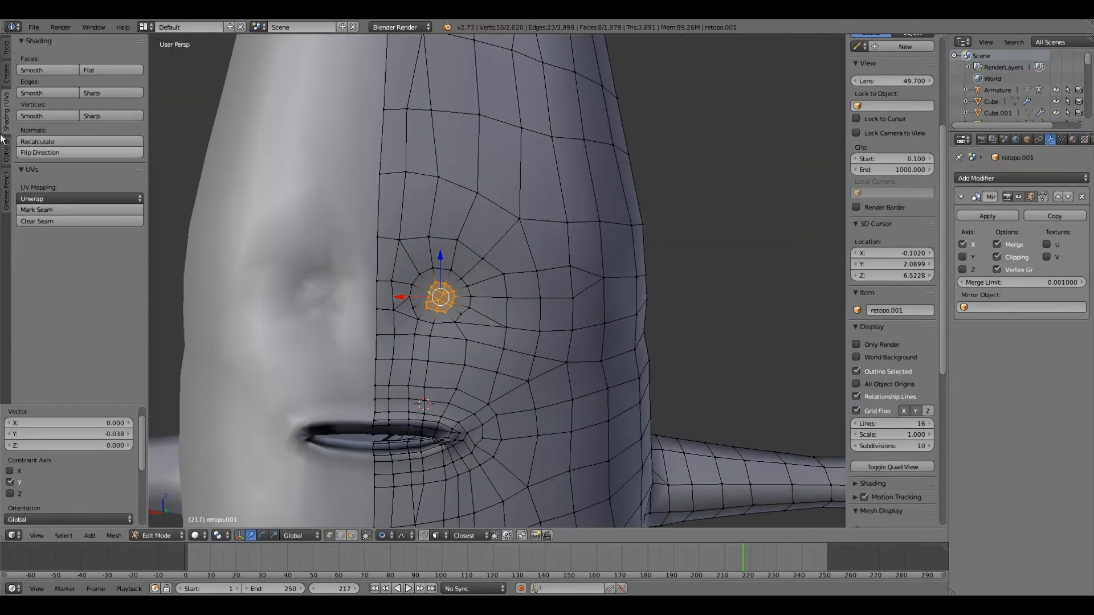
Check the face in object mode with the eyeballs shown, and select both eyeballs.
key("Tab")
middle_click_drag(342, 501, 419, 422)
key("Tab")
scroll(419, 423, "up", 2)
scroll(422, 399, "down", 1)
key("Tab")
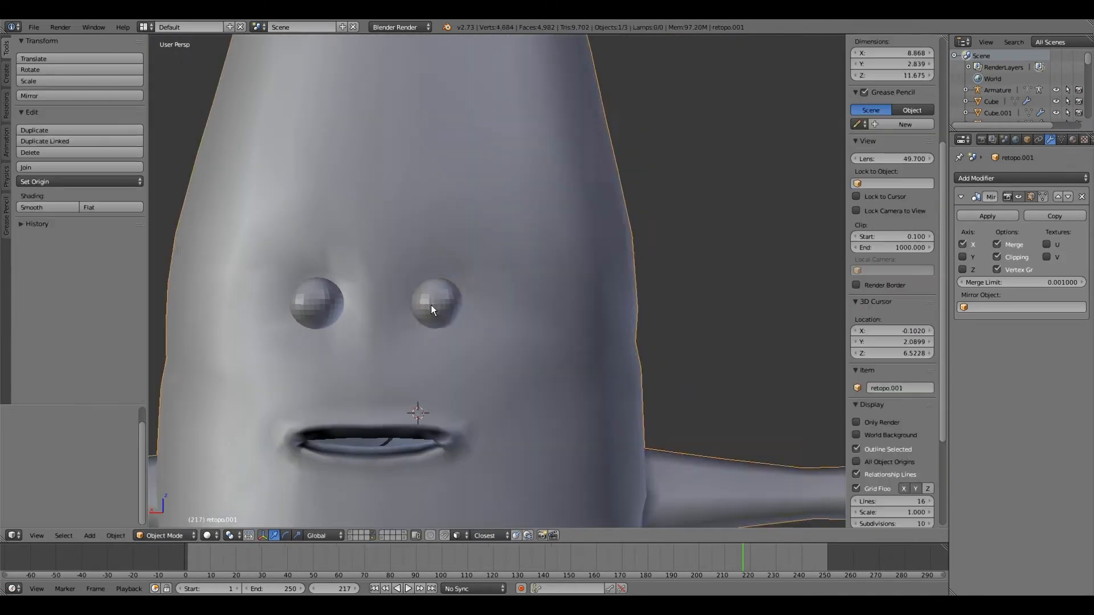
right_click(432, 306)
right_click(322, 303, "shift")
Edit the body mesh again, grow the selection around the eye, and nudge it slightly.
left_click(378, 258)
right_click(284, 387)
left_click(171, 536)
left_click(164, 504)
scroll(388, 376, "up", 2)
middle_click_drag(388, 376, 423, 302)
key("ctrl+KP_Add")
left_click_drag(427, 302, 419, 303)
middle_click_drag(419, 303, 364, 305)
Add an edge loop around the eye socket and adjust the socket's vertices around the eyeball.
key("ctrl+r")
double_click(374, 298)
left_click_drag(457, 290, 464, 290)
middle_click_drag(463, 290, 527, 296)
left_click(165, 536)
left_click(165, 515)
scroll(342, 416, "down", 5)
middle_click_drag(370, 409, 325, 420)
left_click_drag(349, 412, 321, 409)
key("shift+r")
middle_click_drag(349, 413, 436, 257)
Select both eyeballs in object mode and raise them slightly along Z.
key("Tab")
scroll(393, 399, "down", 4)
right_click(435, 252)
right_click(375, 251, "shift")
left_click_drag(405, 208, 405, 203)
scroll(443, 304, "down", 5)
scroll(444, 304, "up", 2)
middle_click_drag(443, 304, 457, 282, "shift")
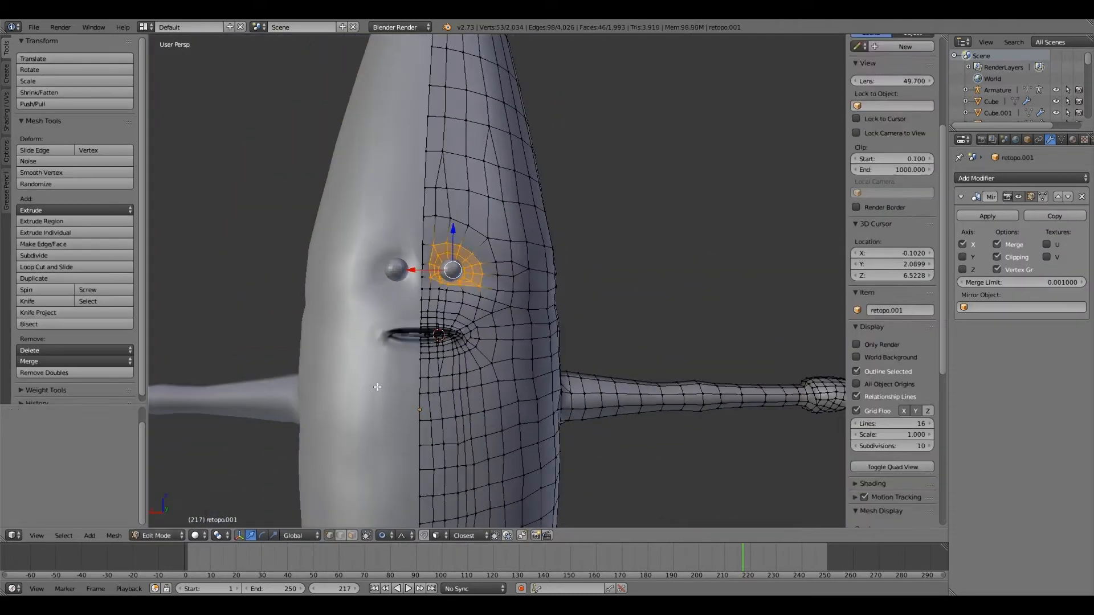
Select the entire body mesh, recalculate its normals, and return to object mode.
key("a")
left_click(6, 112)
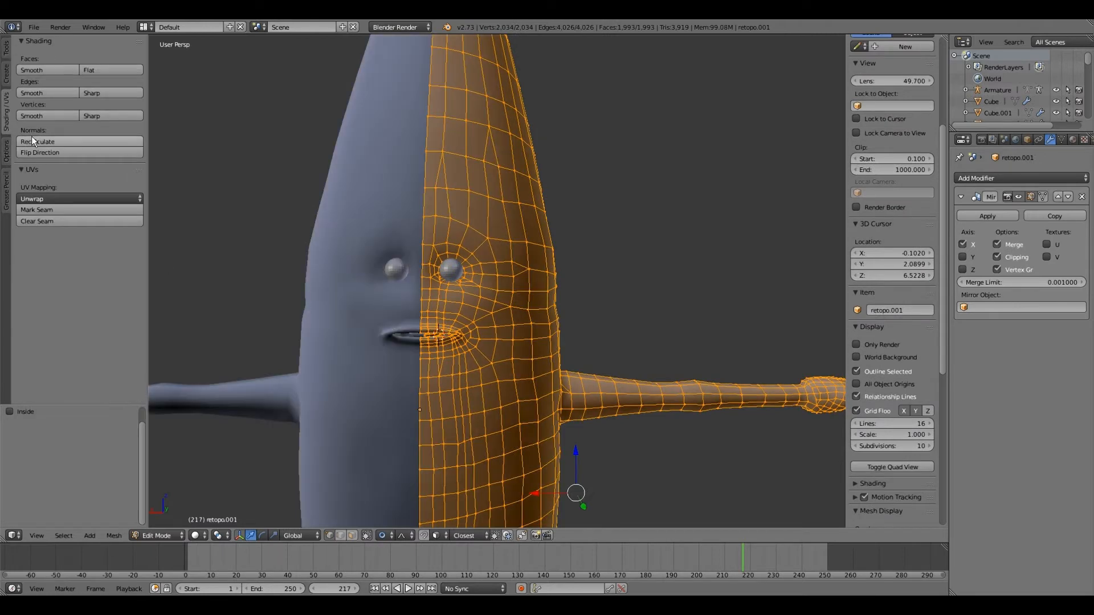
key("Tab")
scroll(285, 456, "down", 3)
scroll(457, 342, "up", 2)
middle_click_drag(456, 342, 471, 341)
Select the body object and hide the layer with the eyeballs.
right_click(456, 271)
right_click(409, 272, "shift")
right_click(412, 355)
left_click(373, 538)
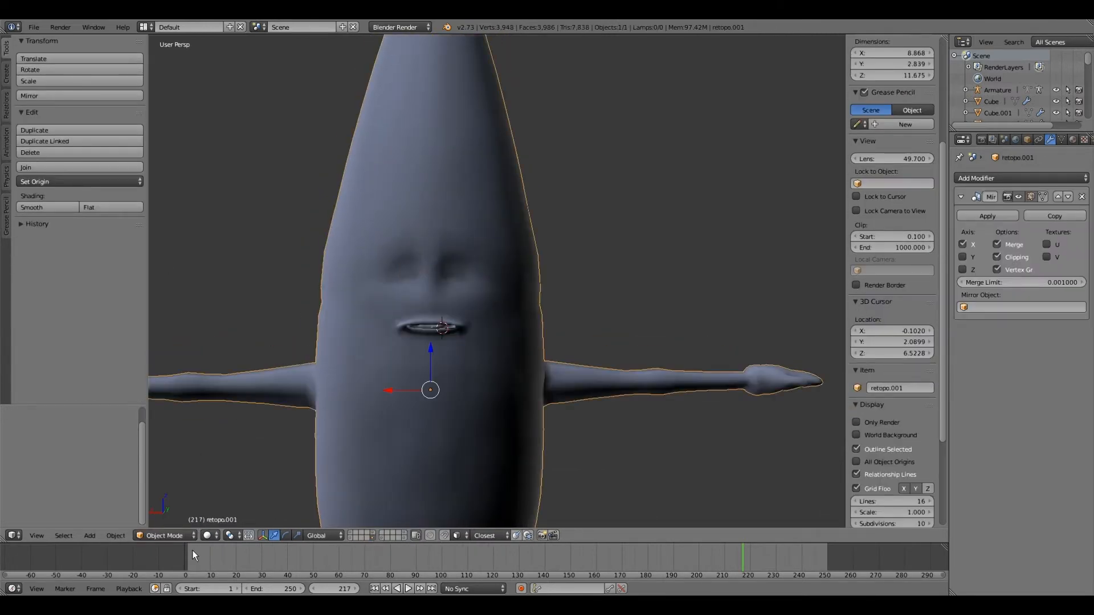
Flip the normals of the entire body mesh in edit mode and return to object mode.
left_click(165, 536)
left_click(165, 512)
scroll(228, 398, "down", 3)
left_click(49, 152)
scroll(257, 342, "up", 2)
left_click(164, 535)
left_click(163, 523)
Reopen the body mesh for editing, hide its mirrored half, and bring the mouth cavity's back into view.
mouse_move(491, 376)
middle_mouse_down()
mouse_move(410, 444)
mouse_move(507, 386)
mouse_move(336, 395)
middle_mouse_up()
scroll(507, 386, "up", 4)
left_click(165, 535)
left_click(165, 513)
middle_click_drag(262, 484, 365, 461)
left_click(1031, 197)
middle_click_drag(723, 308, 530, 348)
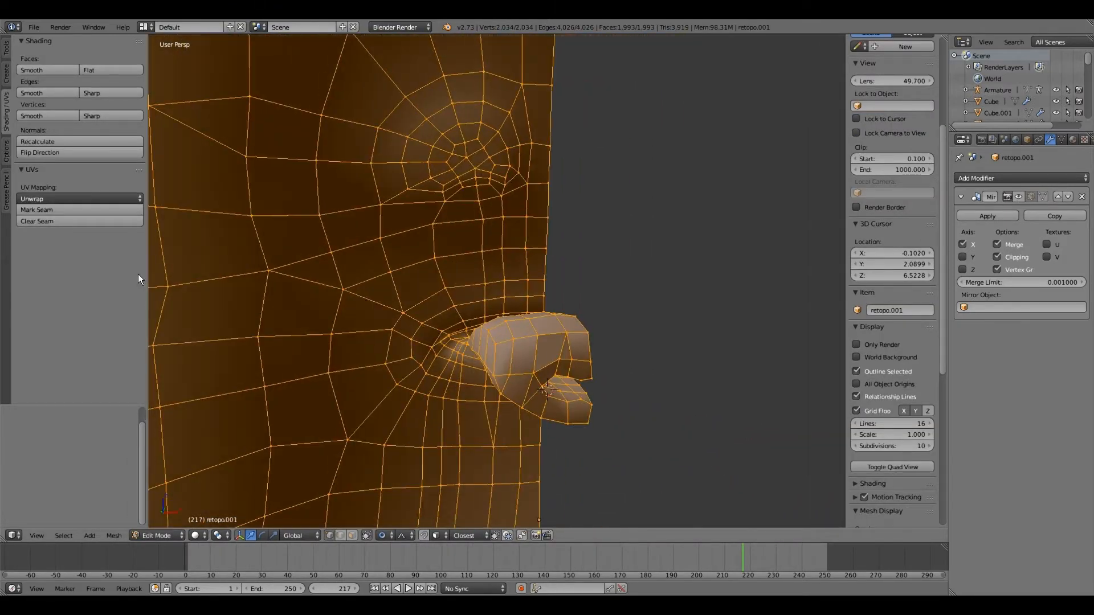
Switch the body mesh to object mode and back to edit mode, and display its mirrored half.
left_click(151, 534)
left_click(153, 524)
left_click(153, 536)
left_click(153, 512)
middle_click_drag(524, 421, 458, 424)
left_click(1019, 196)
Shift the centre-line vertices at the back of the mouth cavity along X to the mirror seam.
middle_click_drag(610, 336, 555, 365)
scroll(530, 365, "up", 2)
right_click(502, 348)
right_click(501, 378)
left_click_drag(538, 376, 545, 376)
middle_click_drag(542, 348, 497, 413)
right_click(493, 388)
left_click_drag(539, 423, 545, 422)
Hide the loop obstructing the mouth cavity's interior and shift the exposed centre-line vertices along X to the mirror seam.
middle_click_drag(539, 418, 484, 279)
right_click(456, 287, "shift")
left_click_drag(506, 261, 513, 261)
middle_click_drag(512, 268, 472, 293)
right_click(461, 304, "alt")
key("h")
right_click(469, 297)
right_click(472, 250, "shift")
right_click(473, 284, "shift")
left_click_drag(513, 247, 518, 247)
middle_click_drag(516, 249, 493, 305)
Shift the remaining centre-line vertices around the tongue along X to the mirror seam.
right_click(477, 246)
right_click(476, 197)
left_click_drag(515, 193, 514, 194)
middle_click_drag(507, 220, 478, 422, "shift")
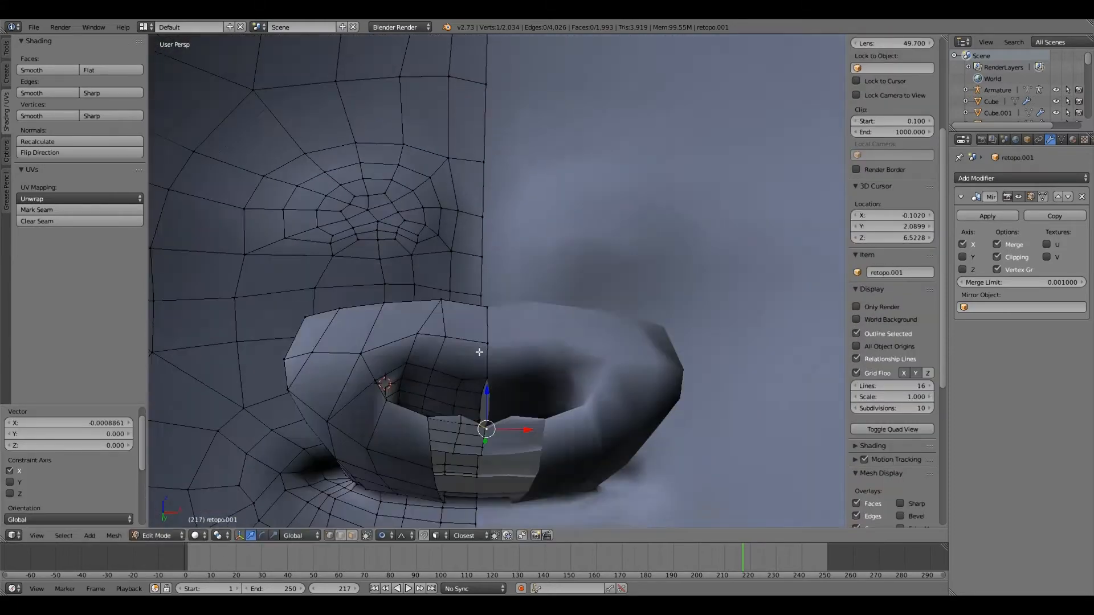
scroll(480, 353, "up", 4)
right_click(474, 332)
left_click_drag(516, 380, 518, 380)
middle_click_drag(515, 388, 508, 419)
left_click_drag(508, 450, 511, 450)
scroll(504, 447, "down", 4)
middle_click_drag(501, 448, 550, 476)
Reveal the hidden geometry, switch to face selection, and hide a face loop at the back of the mouth cavity.
key("alt+h")
left_click(353, 538)
right_click(562, 419, "alt")
key("h")
middle_click_drag(498, 452, 727, 406)
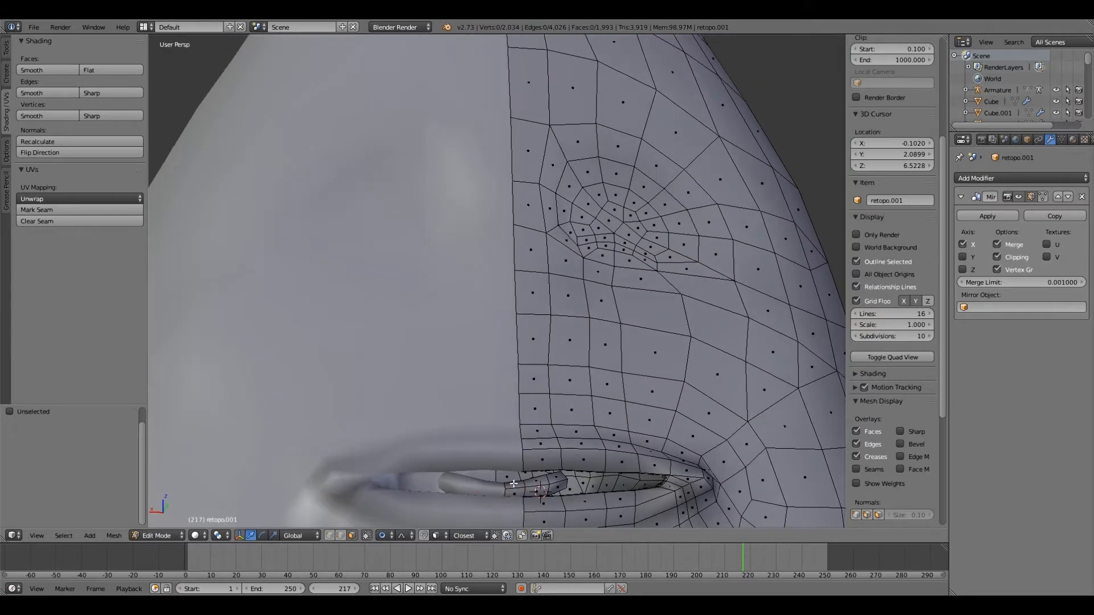
Reveal the hidden mouth faces and shift them slightly along X at the mirror seam.
key("alt+h")
middle_click_drag(564, 483, 604, 483)
left_click_drag(485, 489, 494, 489)
middle_click_drag(490, 487, 462, 481)
left_click_drag(513, 483, 516, 483)
middle_click_drag(516, 483, 490, 481)
Hide the mirrored half and add a single loop cut through the mouth area.
left_click(1031, 196)
middle_click_drag(450, 305, 572, 290)
left_click(6, 48)
left_click(47, 267)
left_click(443, 416)
left_click(443, 416)
middle_click_drag(444, 418, 364, 444)
Return to object mode and display the mirrored half of the body.
left_click(176, 535)
left_click(175, 522)
left_click(1020, 198)
middle_click_drag(616, 285, 459, 313)
scroll(460, 312, "up", 1)
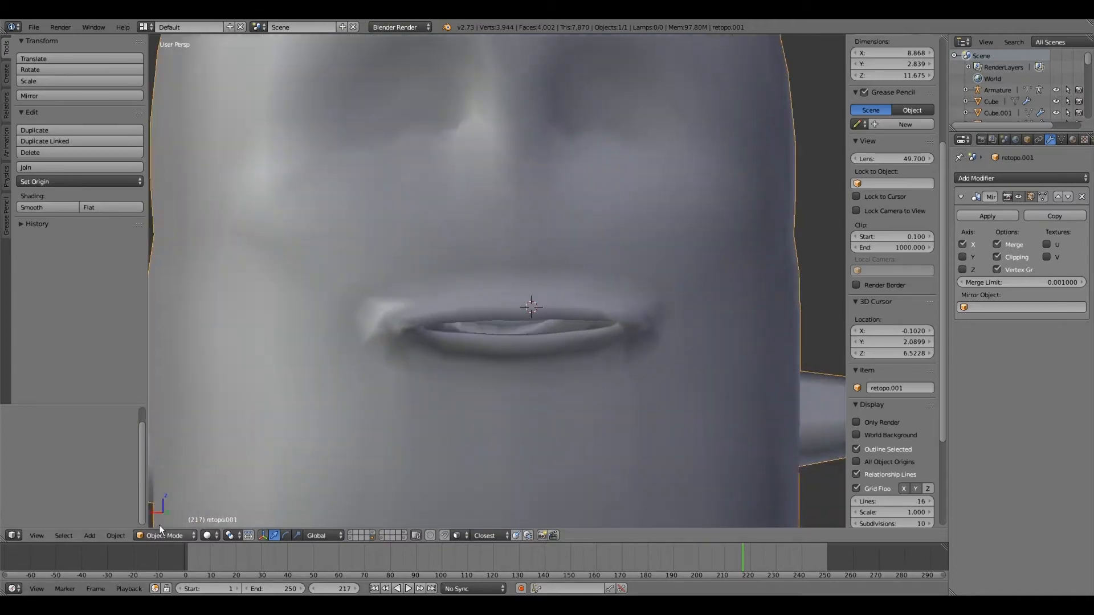
Reopen the mesh for editing and smooth the vertices at the inner corner of the mouth with a factor of 0.5.
left_click(160, 536)
left_click(161, 511)
scroll(512, 331, "up", 3)
middle_click_drag(581, 331, 524, 333)
right_click(617, 318)
middle_click_drag(617, 318, 654, 344)
left_click(69, 173)
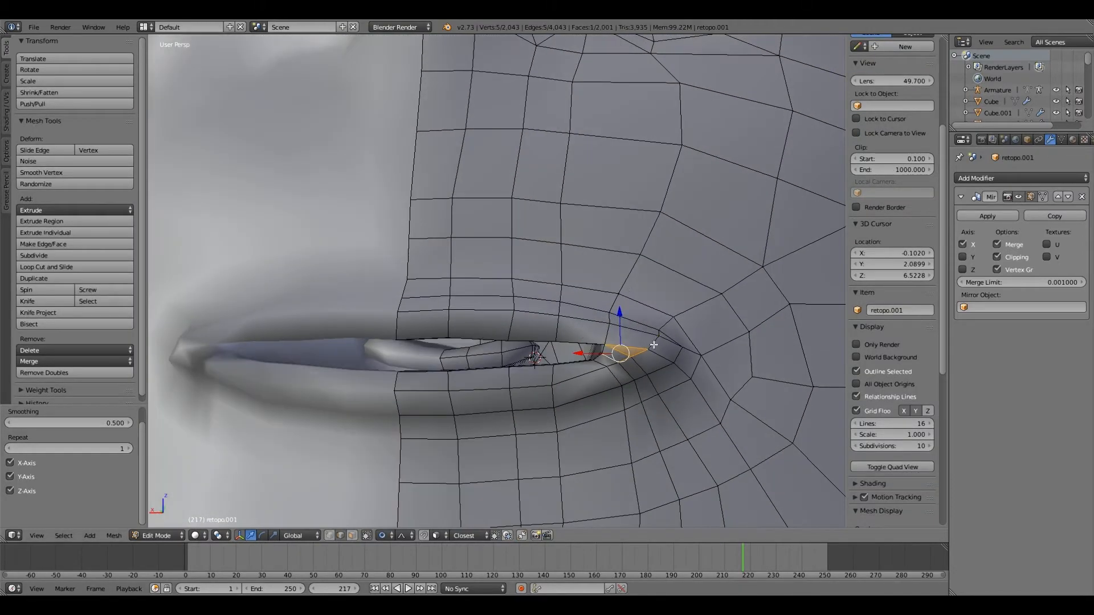
Return to object mode and save the file.
middle_click_drag(464, 279, 477, 299)
scroll(478, 299, "down", 6)
left_click(160, 536)
left_click(160, 522)
left_click(33, 27)
left_click(45, 116)
scroll(412, 228, "down", 2)
middle_click_drag(411, 228, 423, 308)
scroll(416, 288, "up", 3)
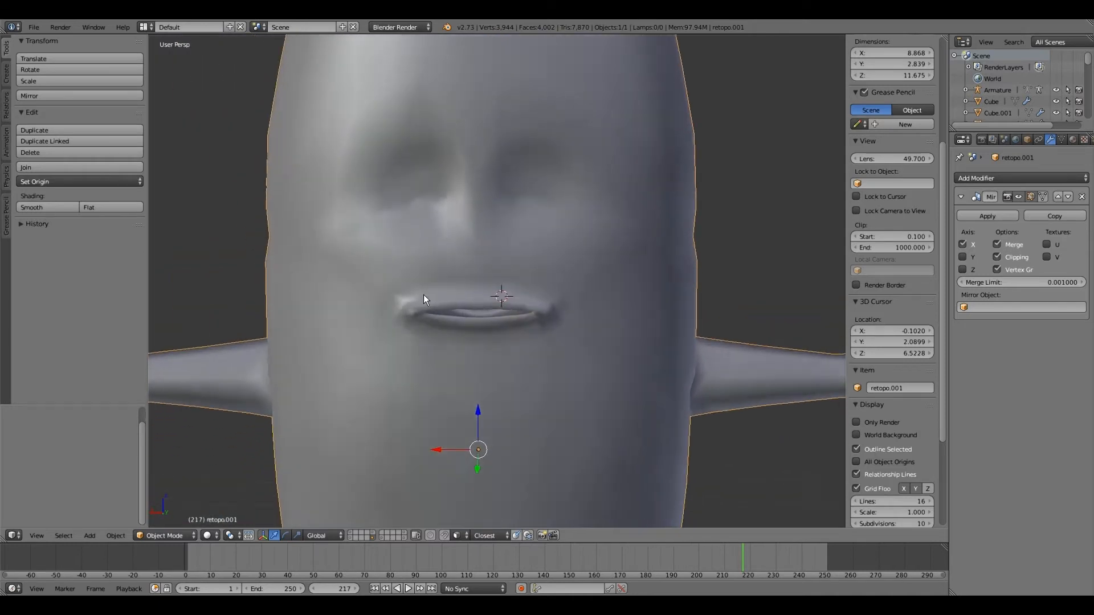
left_click(34, 26)
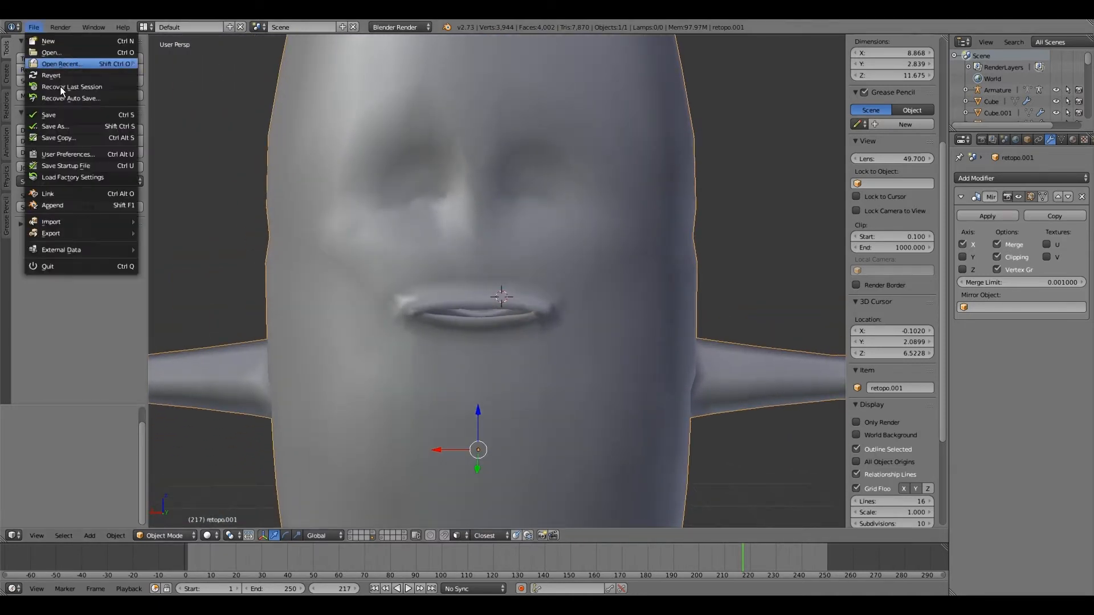
scroll(441, 187, "down", 2)
scroll(441, 187, "down", 2)
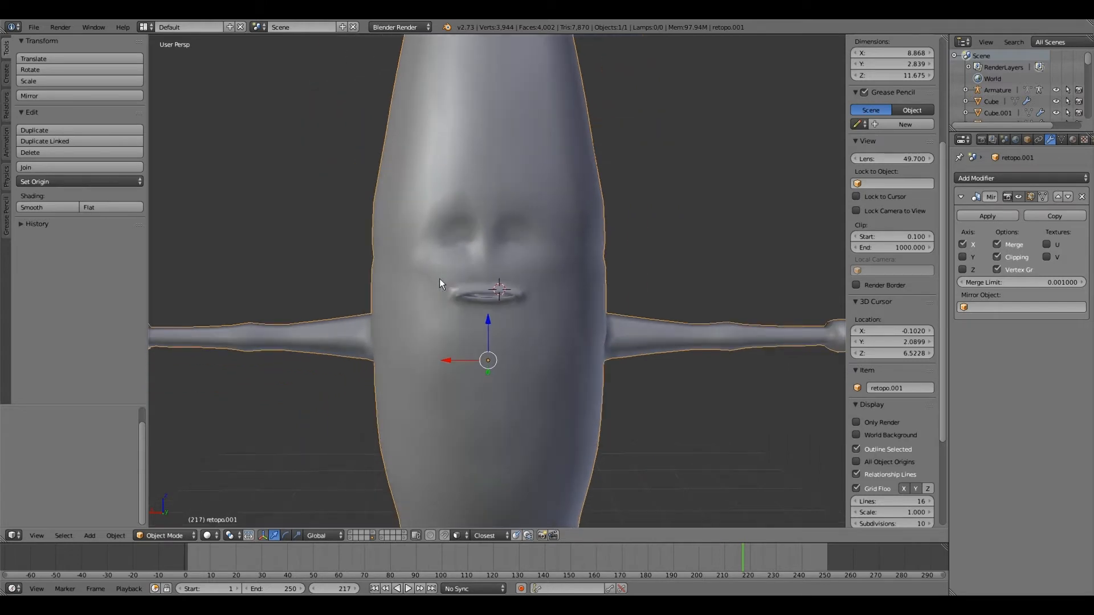
Duplicate the body in place, move the copy to layer 11, and display that layer.
key("shift+d")
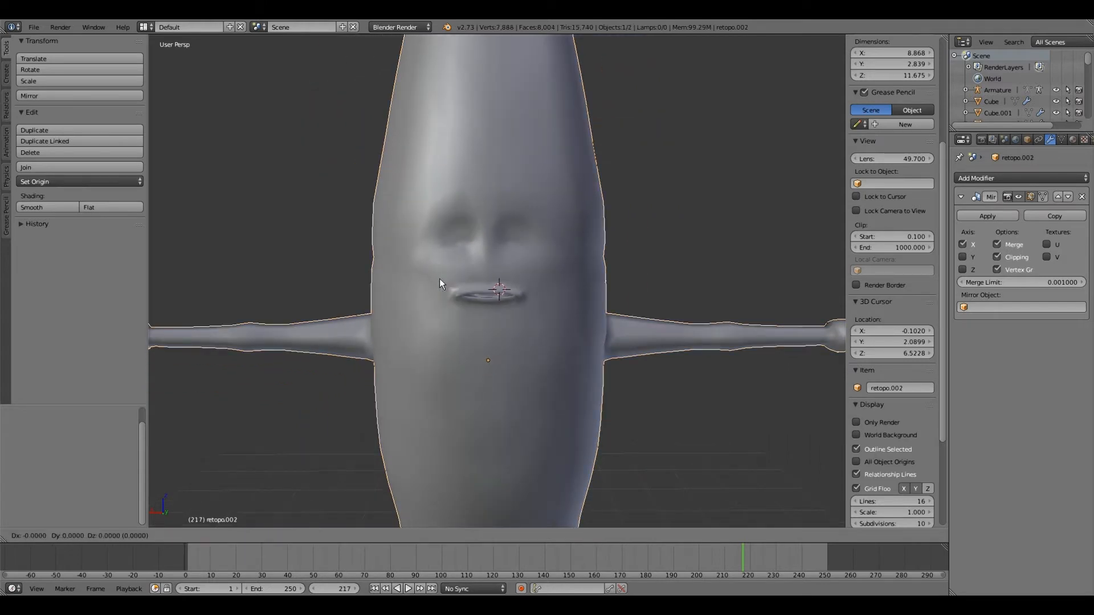
right_click(439, 278)
key("m")
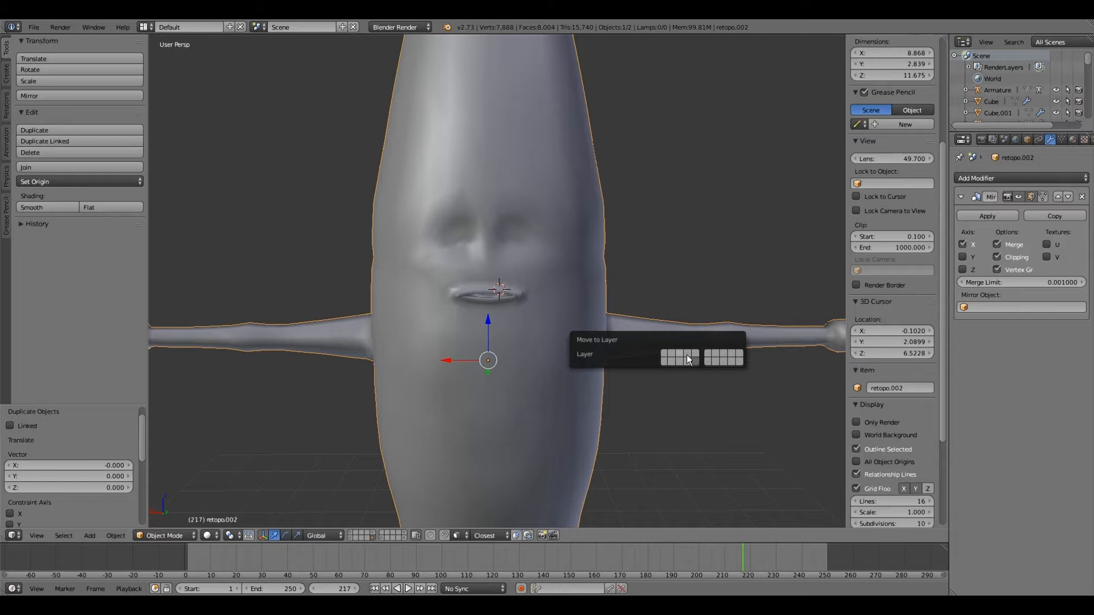
left_click(706, 354)
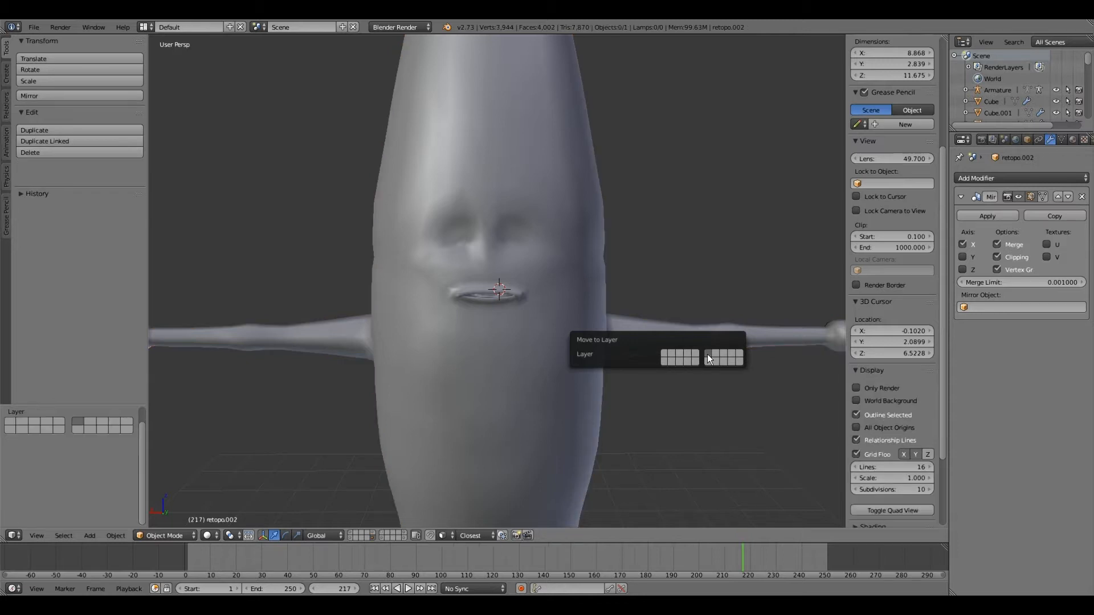
left_click(383, 534)
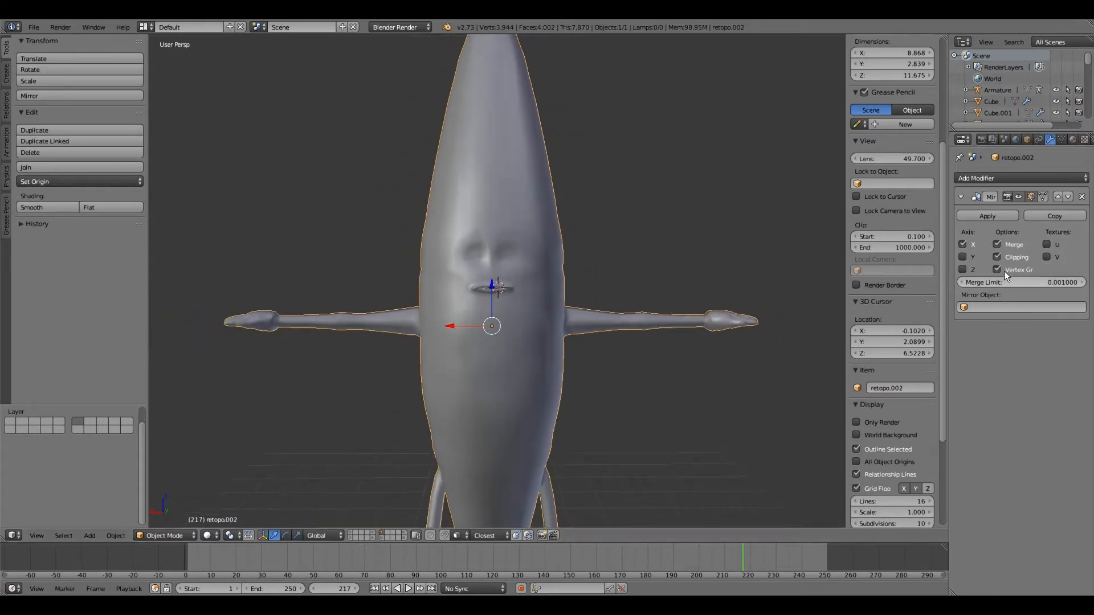
Apply the copy's Mirror modifier and open its mesh for editing at the hole in the head's tip.
left_click(973, 218)
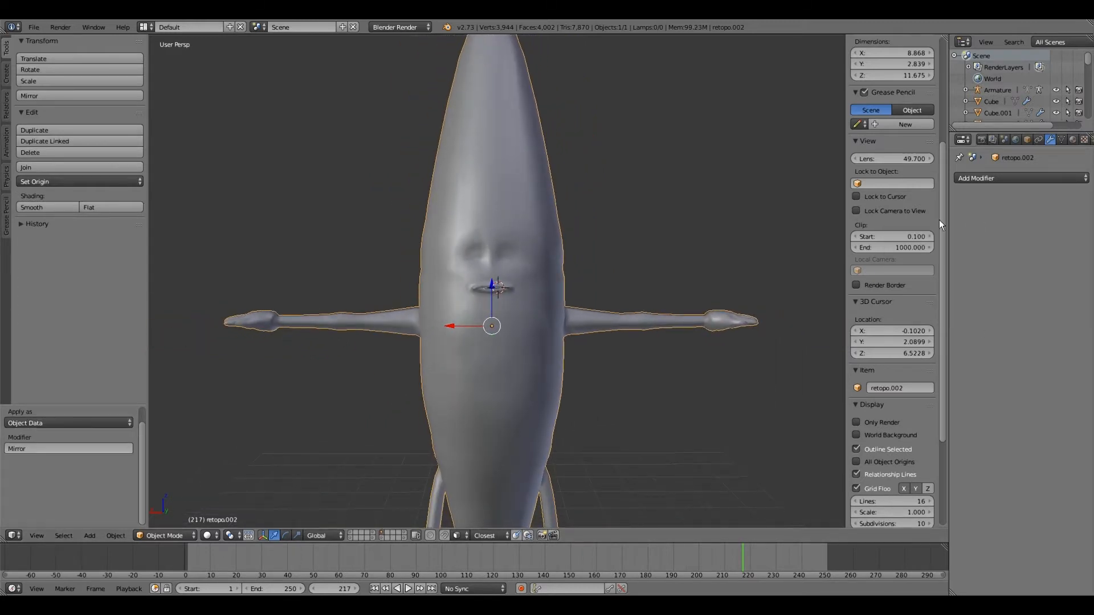
scroll(493, 258, "down", 2)
middle_click_drag(493, 260, 486, 377)
scroll(483, 303, "up", 2)
scroll(493, 347, "up", 3)
scroll(485, 377, "down", 1)
left_click(166, 534)
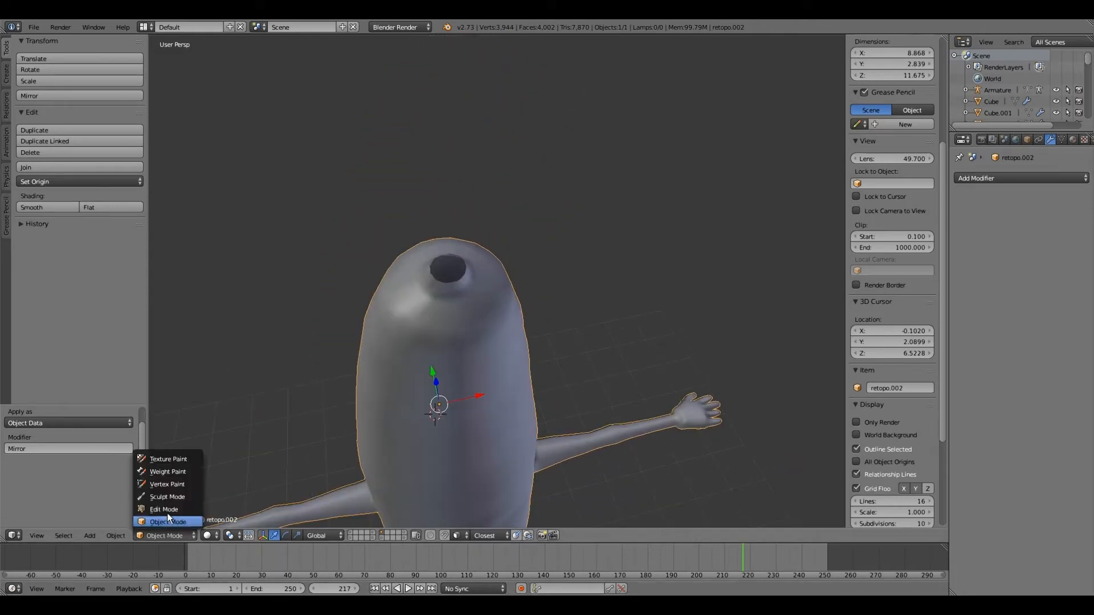
left_click(167, 510)
scroll(342, 365, "up", 1)
middle_click_drag(342, 364, 339, 428)
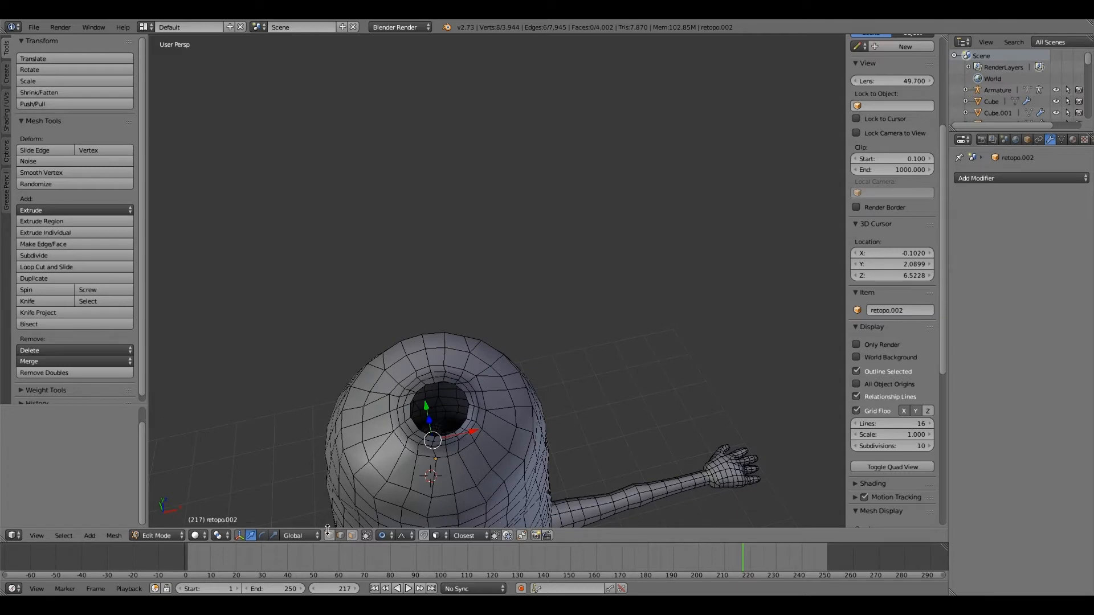
Disable proportional editing and shift the centre-line vertex near the head-tip opening 0.011 along X.
left_click(403, 522)
middle_click_drag(410, 364, 461, 310)
scroll(413, 341, "up", 5)
scroll(477, 332, "up", 3)
right_click(464, 311)
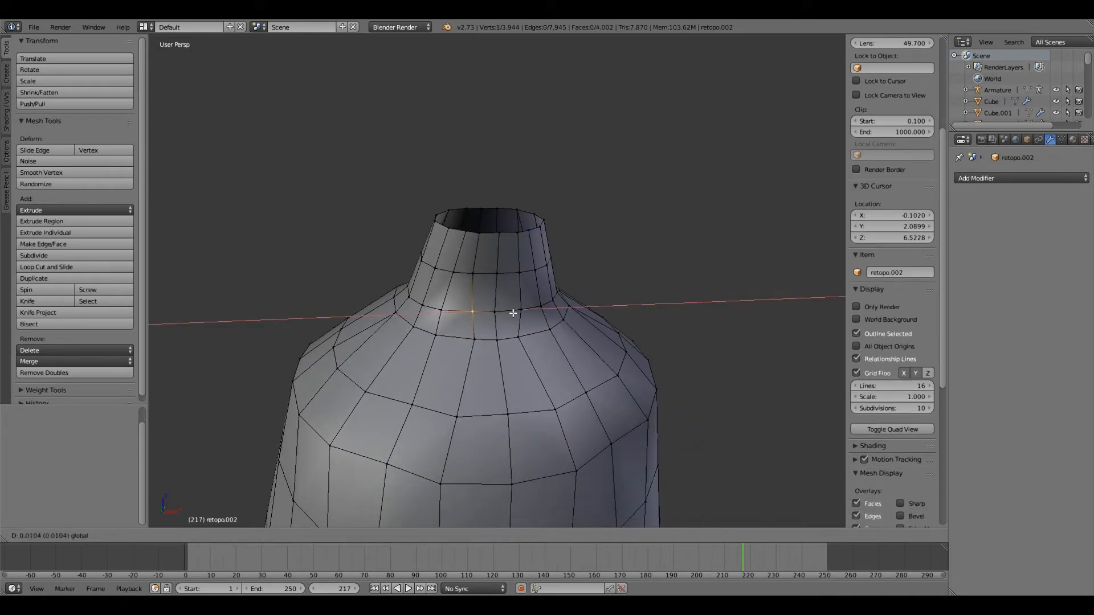
left_click(513, 312)
middle_click_drag(512, 313, 484, 374)
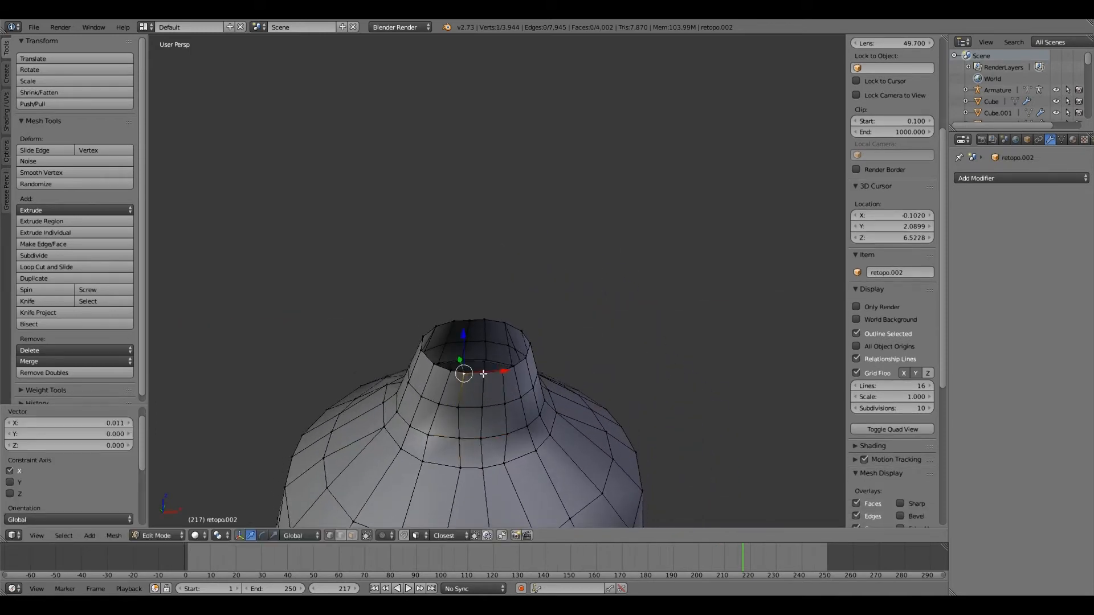
Close the head-tip opening by extruding its rim loop inward at scale 0.679, followed by another extrusion scaled to 0.
right_click(483, 373, "shift")
left_click(61, 535)
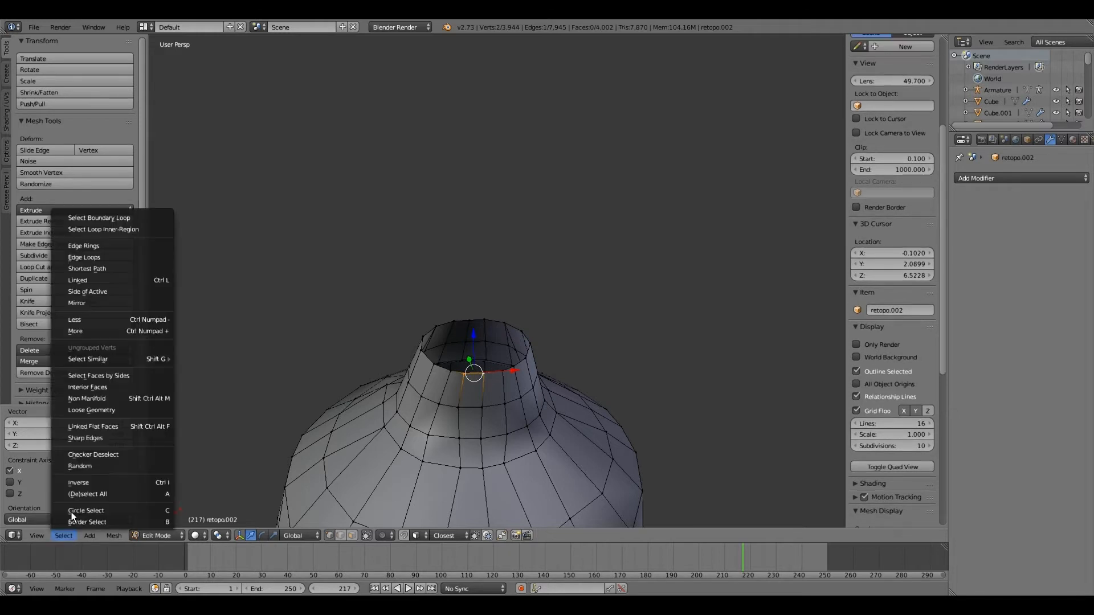
left_click(102, 259)
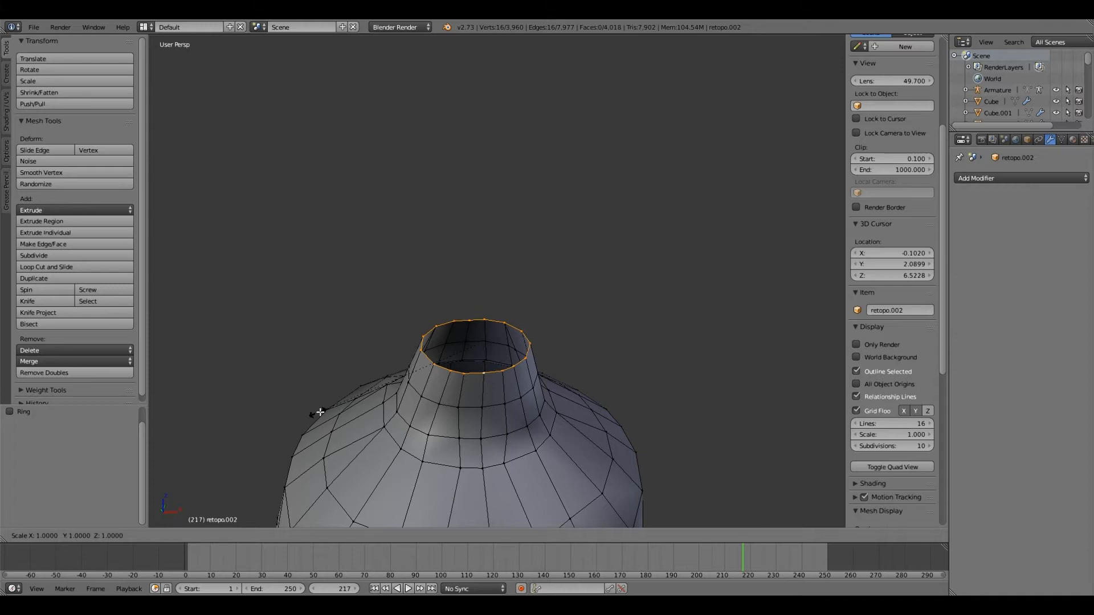
left_click(372, 399)
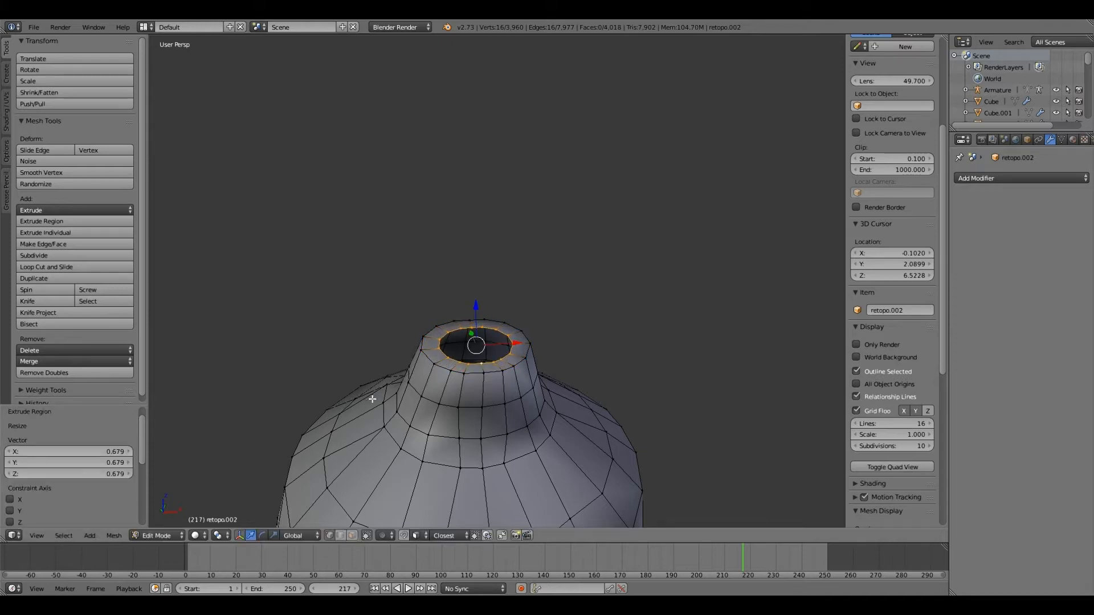
key("Return")
Add two single loop cuts around the upper head between the tip and the eyes.
scroll(371, 410, "down", 8)
middle_click_drag(371, 410, 494, 128)
middle_click_drag(488, 311, 476, 190, "shift")
middle_click_drag(458, 355, 456, 433, "shift")
scroll(456, 433, "up", 1)
scroll(145, 299, "up", 1)
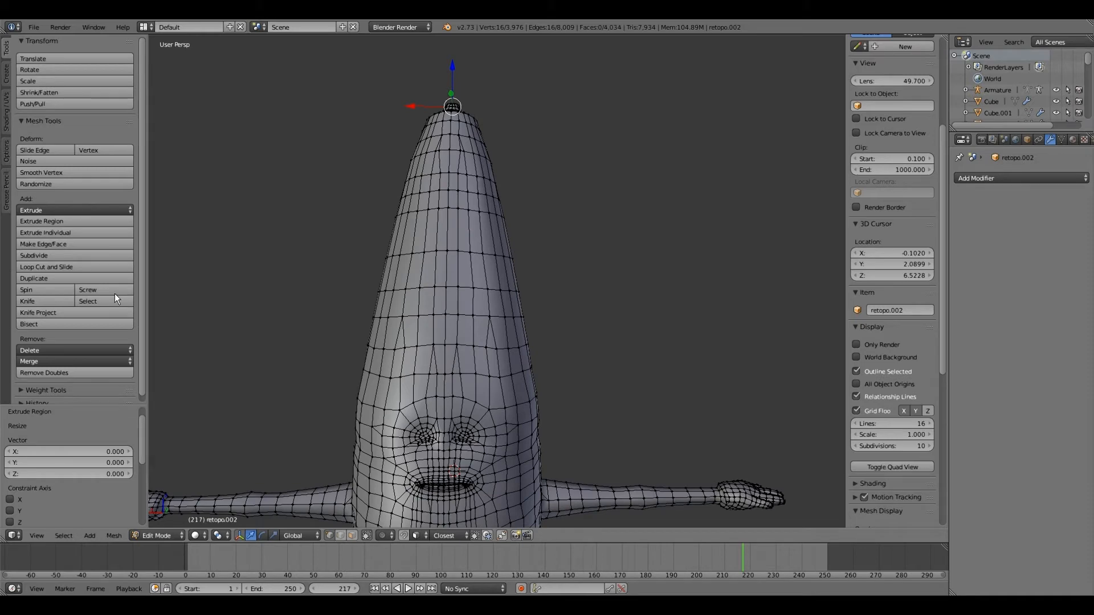
left_click(405, 243)
left_click(84, 268)
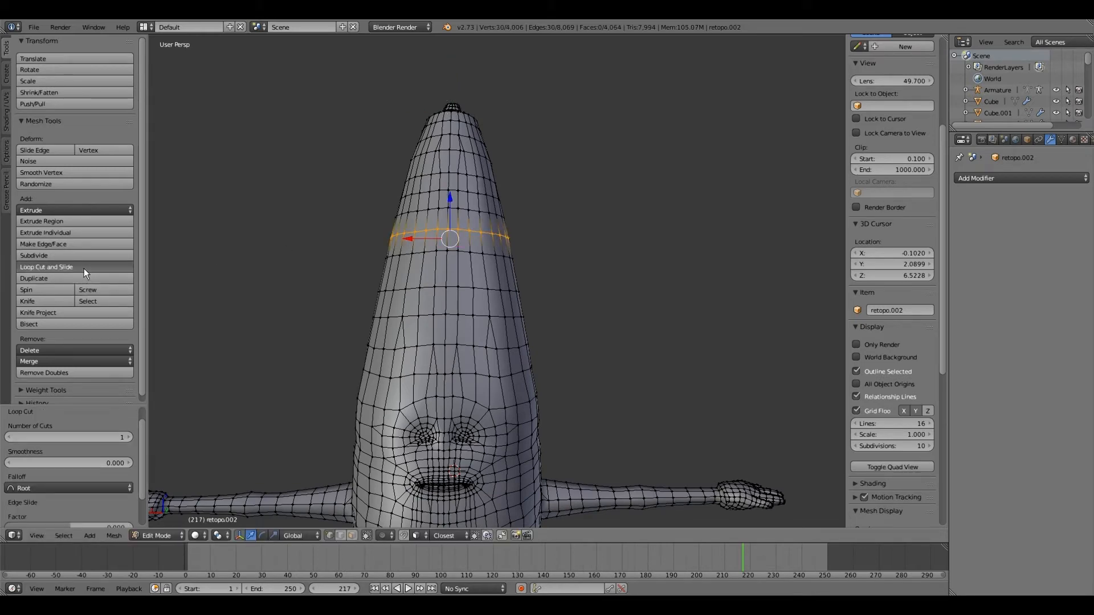
left_click(389, 278)
scroll(396, 293, "down", 1)
middle_click_drag(396, 293, 403, 310)
Add two loop cuts around the elbow of the character's left arm.
scroll(403, 310, "down", 2)
middle_click_drag(534, 392, 439, 317, "shift")
scroll(450, 335, "up", 2)
middle_click_drag(503, 355, 513, 305, "shift")
scroll(449, 335, "up", 1)
scroll(513, 305, "up", 2)
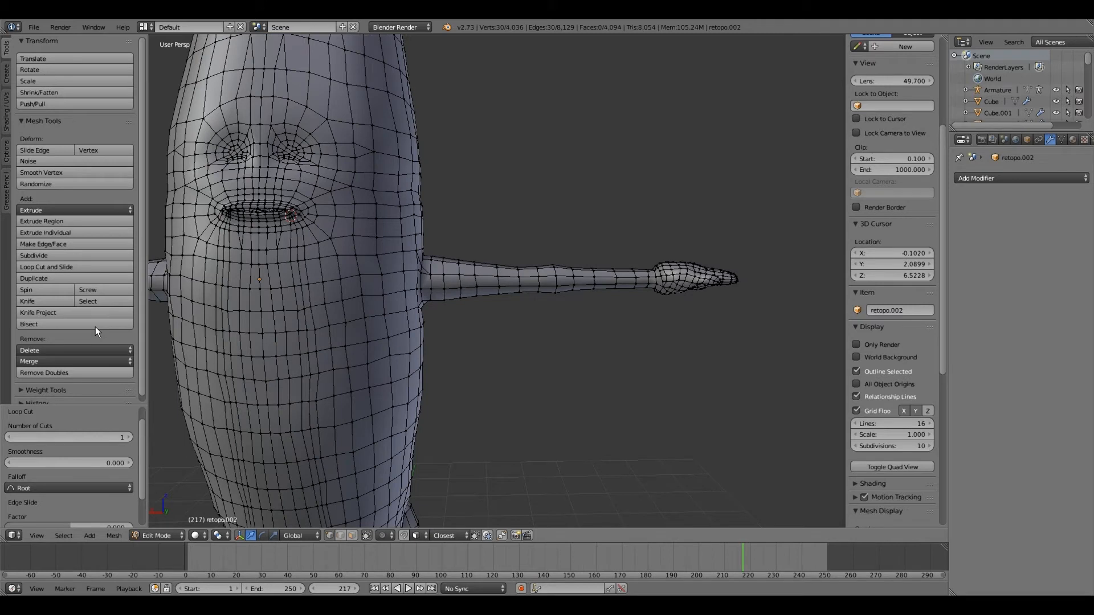
left_click(65, 267)
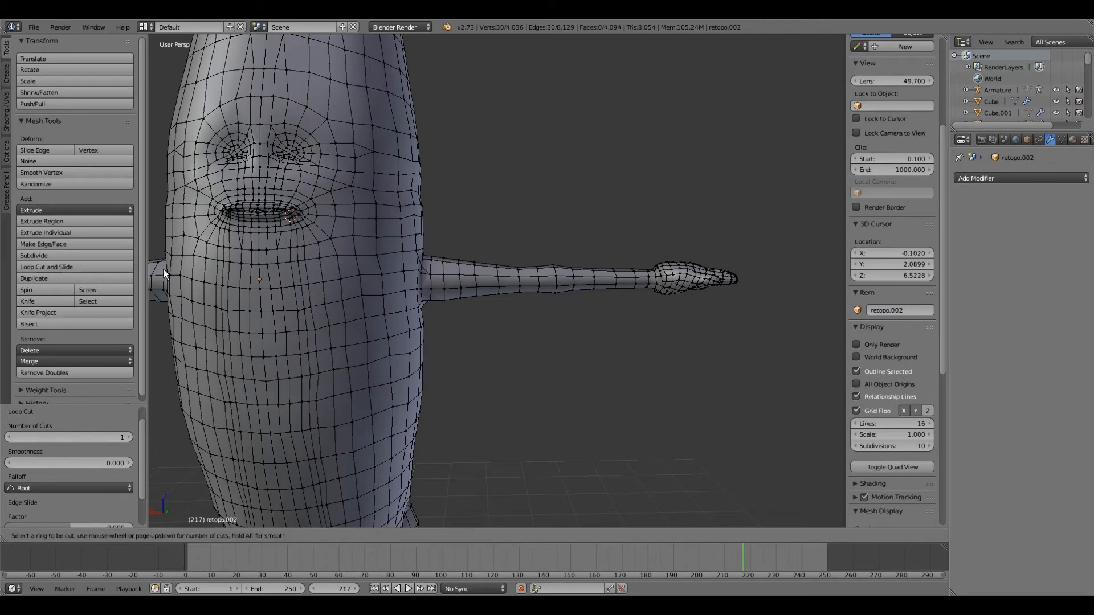
left_click(548, 285)
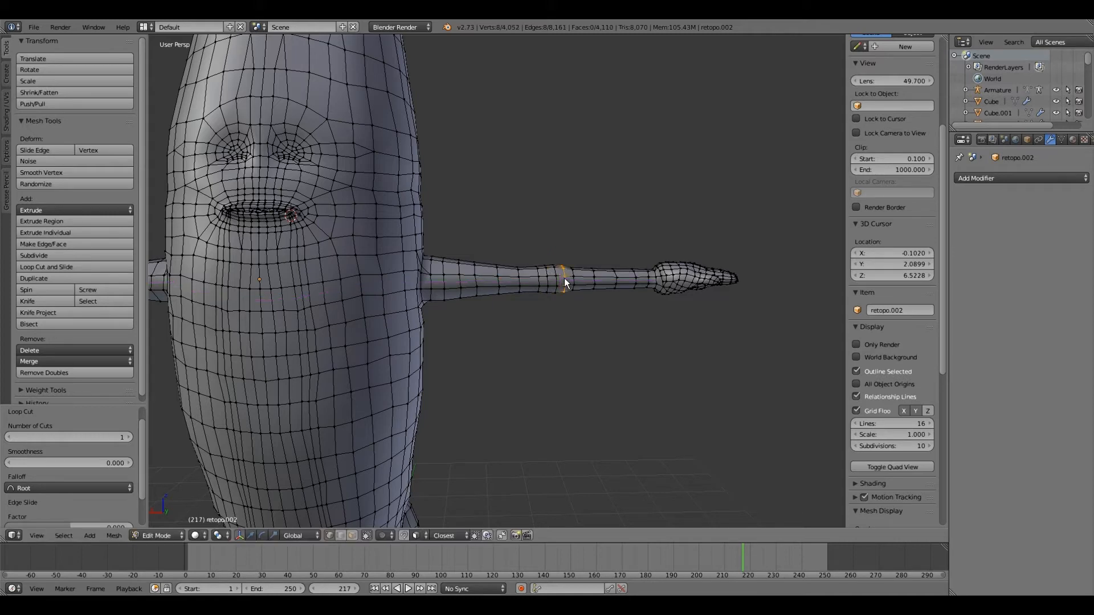
Add two matching loop cuts around the elbow of the character's right arm.
middle_click_drag(555, 323, 642, 321, "shift")
middle_click_drag(276, 389, 570, 383, "shift")
left_click(101, 267)
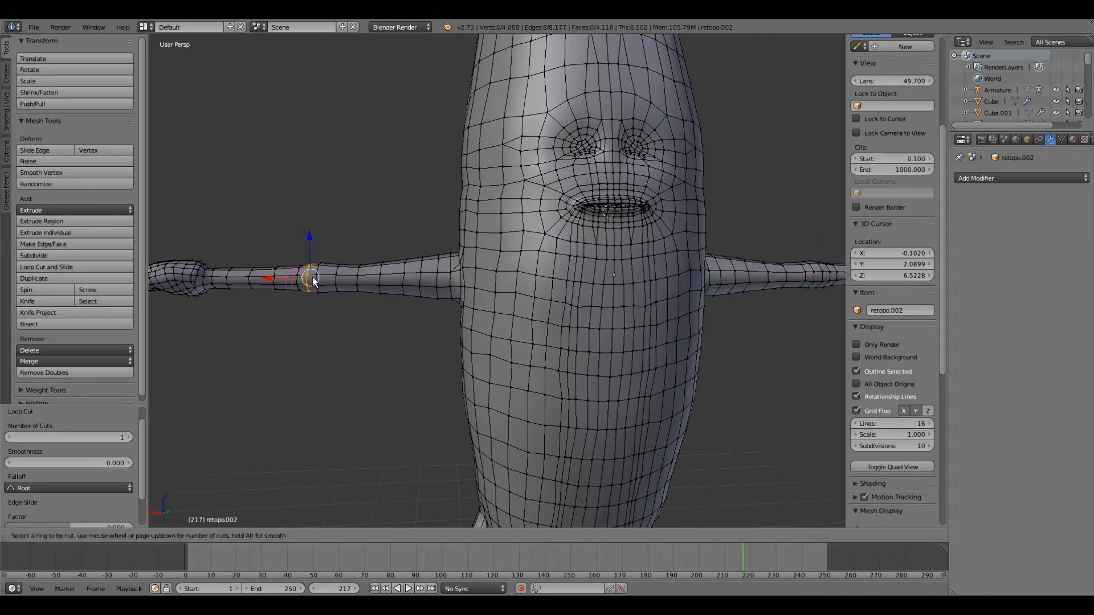
left_click(326, 275)
Add a loop cut around the base of the character's right arm at the shoulder.
middle_click_drag(427, 303, 291, 312)
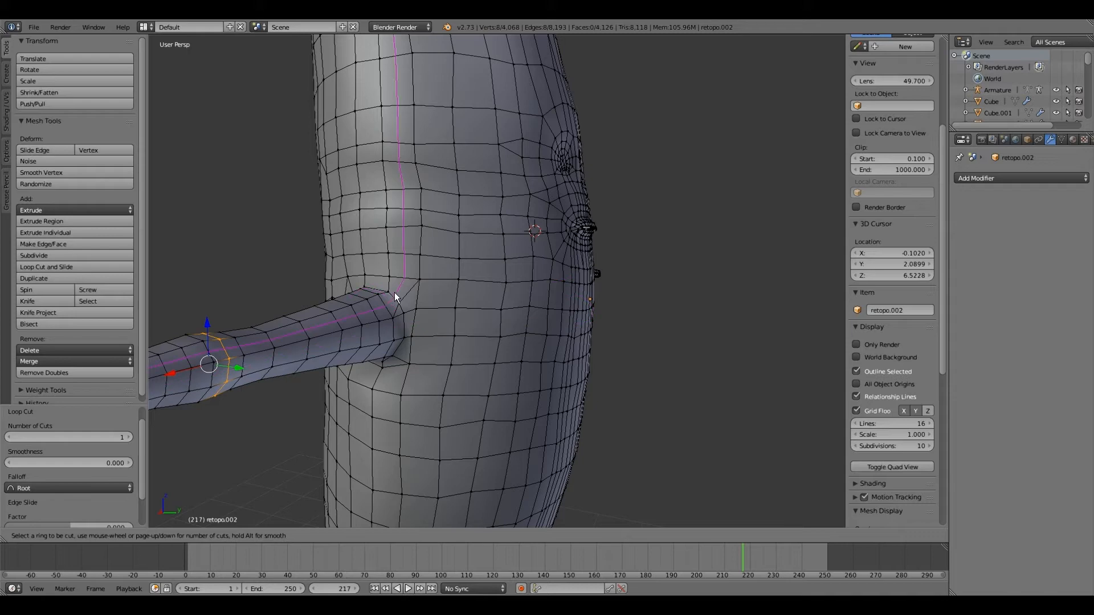
left_click(364, 281)
middle_click_drag(435, 339, 474, 374)
scroll(474, 373, "up", 2)
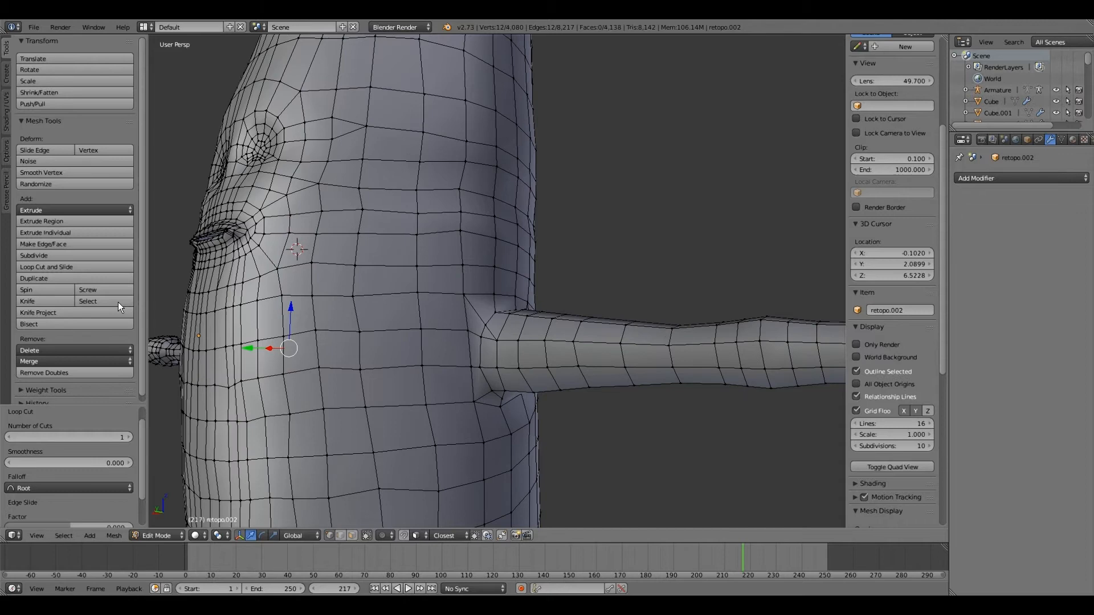
Add a loop cut around the base of the character's left arm at the shoulder.
left_click(74, 271)
left_click(476, 322)
middle_click_drag(463, 353, 415, 400)
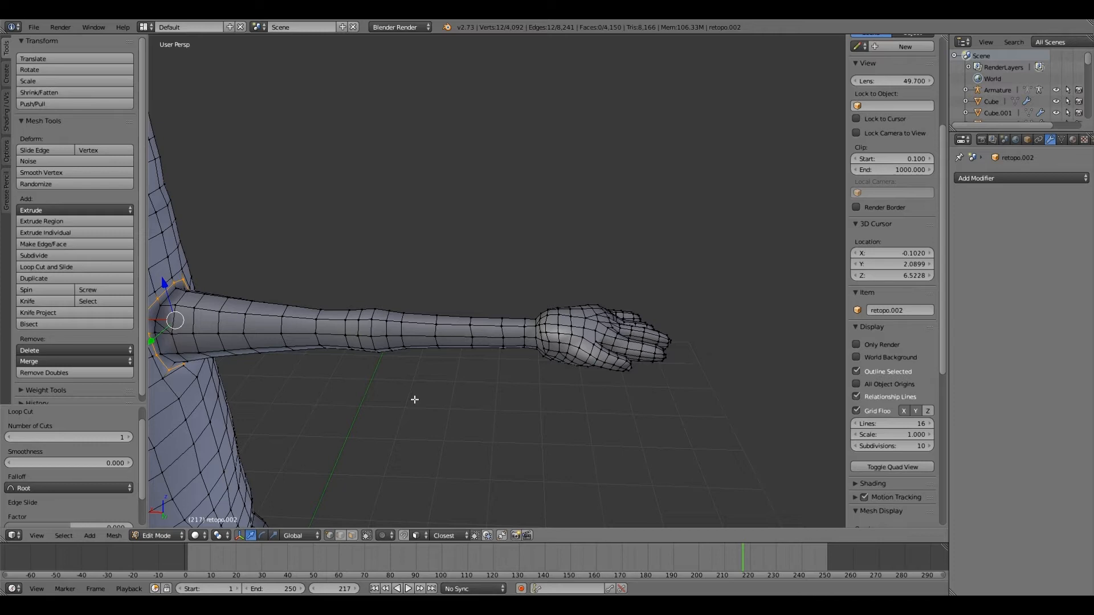
Add three loop cuts around the knee of the character's left leg.
middle_click_drag(415, 399, 500, 361)
scroll(493, 326, "down", 5)
scroll(500, 360, "up", 6)
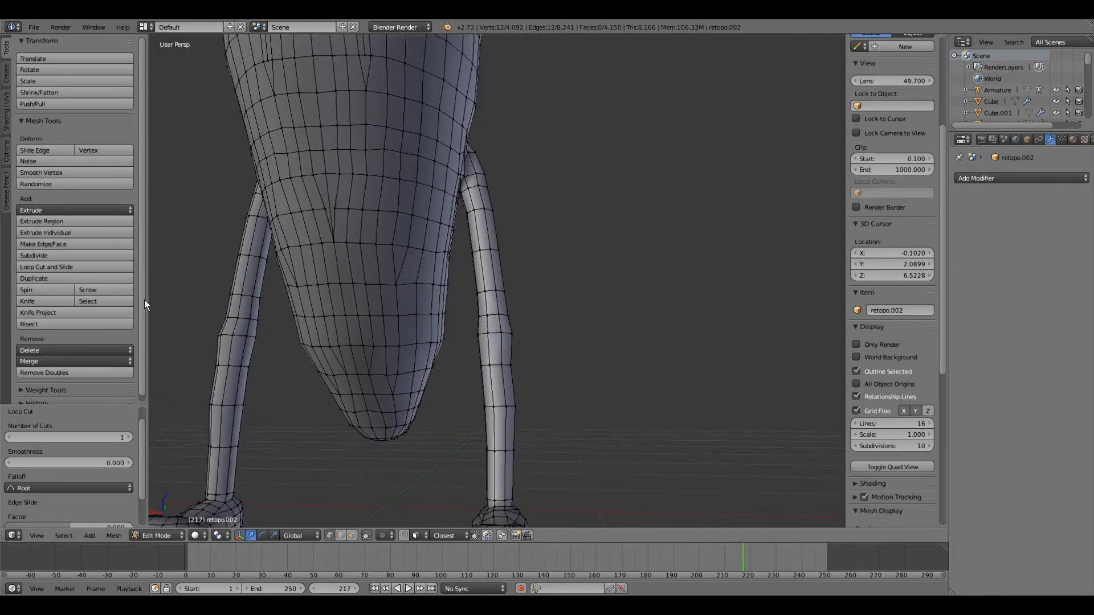
left_click(74, 268)
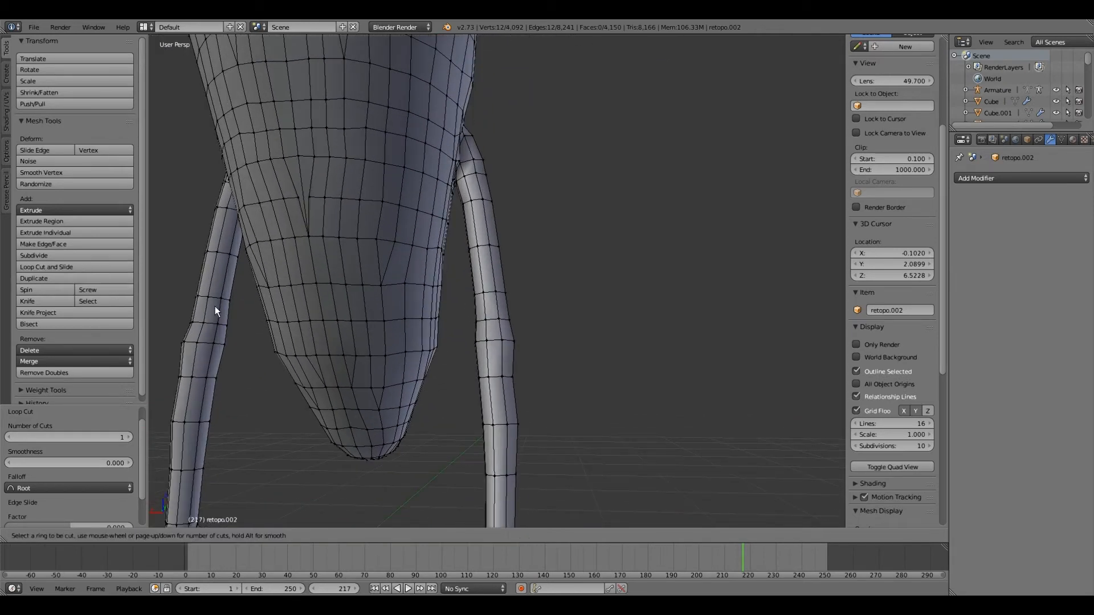
left_click(480, 356)
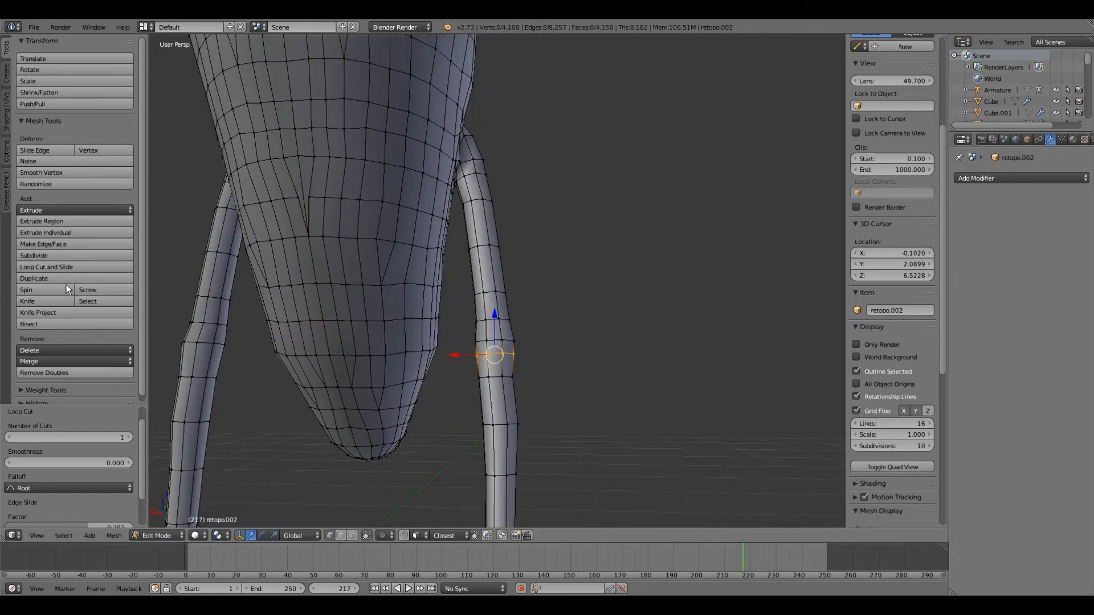
left_click(479, 334)
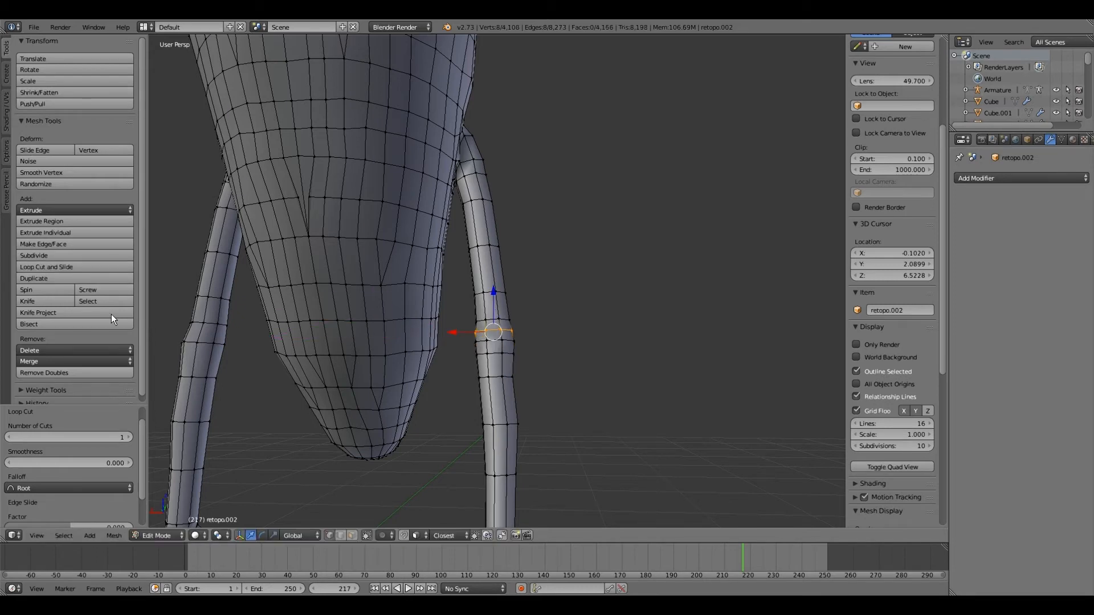
left_click(108, 267)
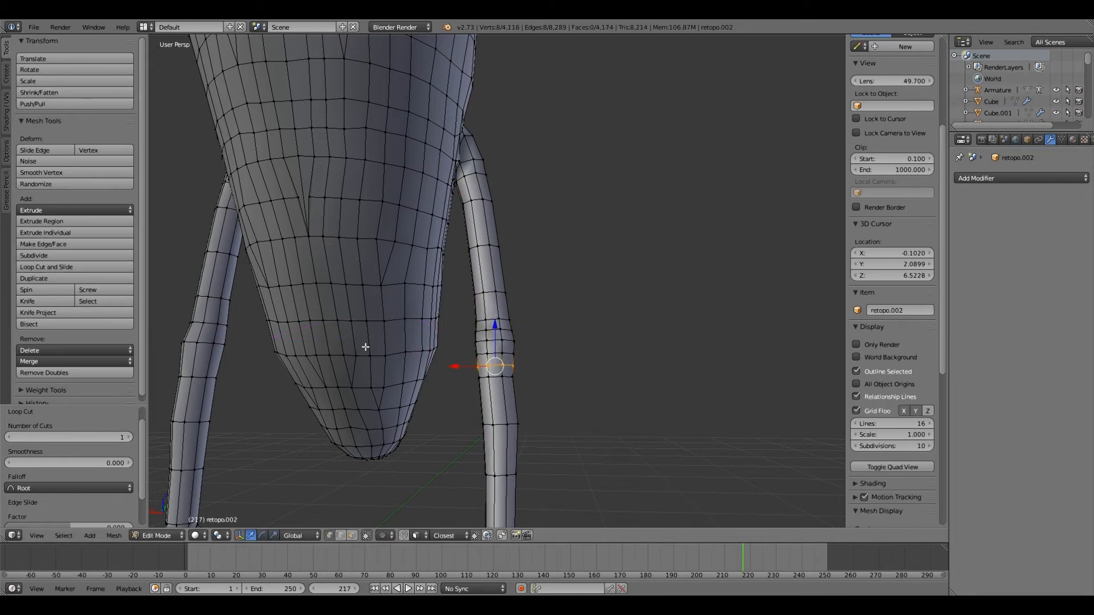
Add three loop cuts around the knee of the character's right leg.
scroll(365, 346, "up", 3, "ctrl")
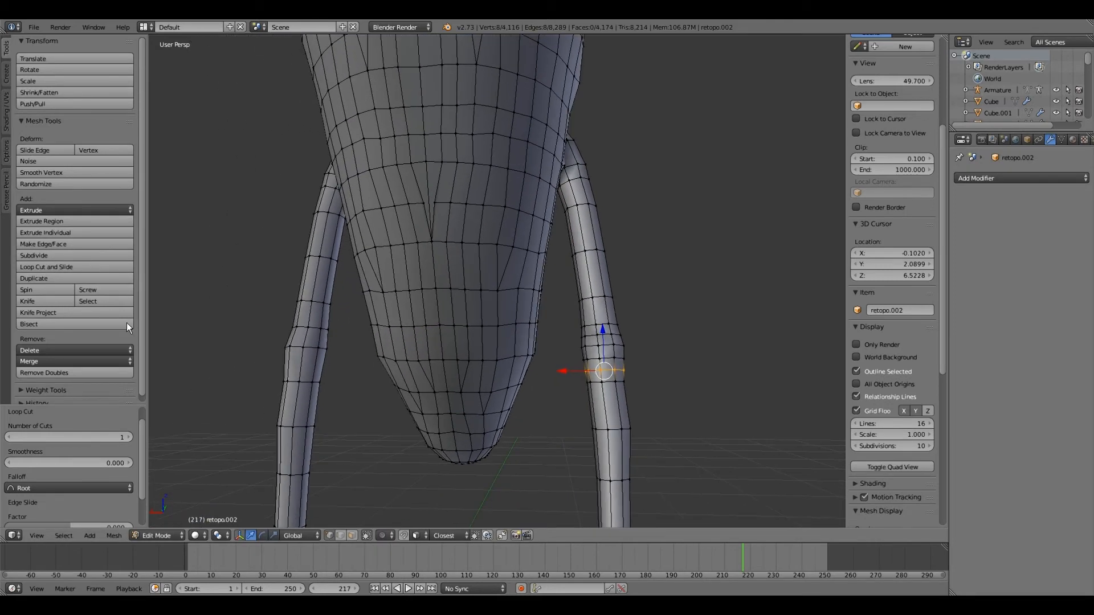
left_click(60, 267)
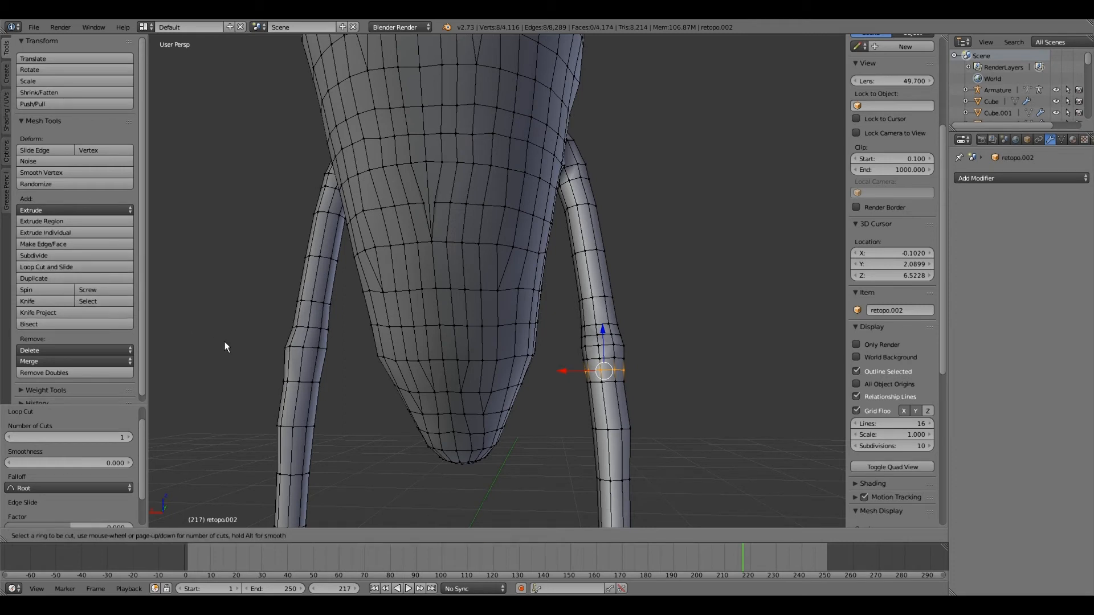
left_click(71, 269)
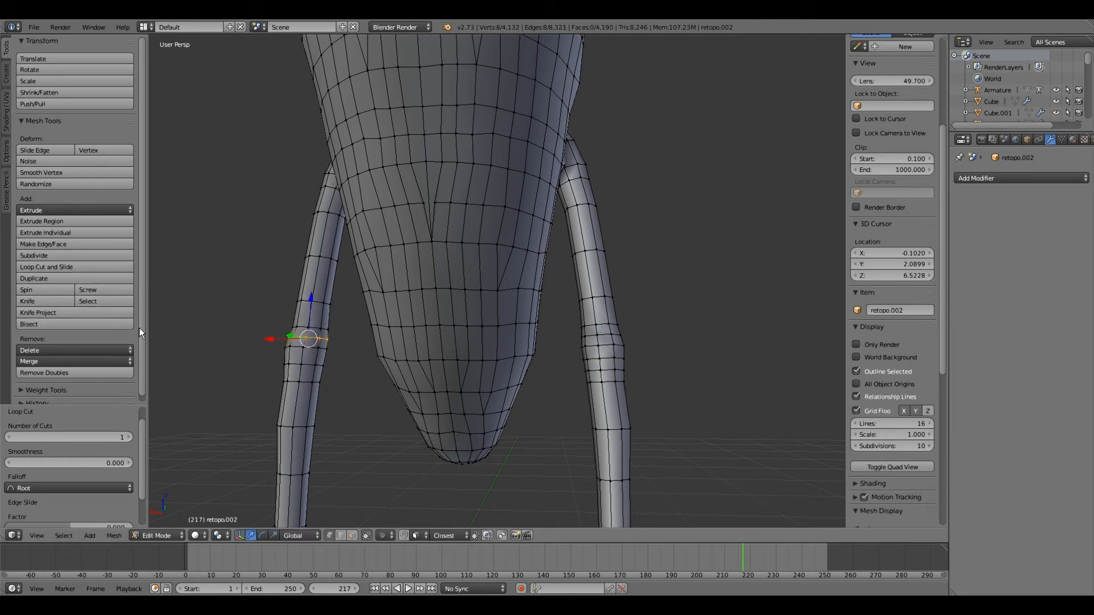
left_click(50, 266)
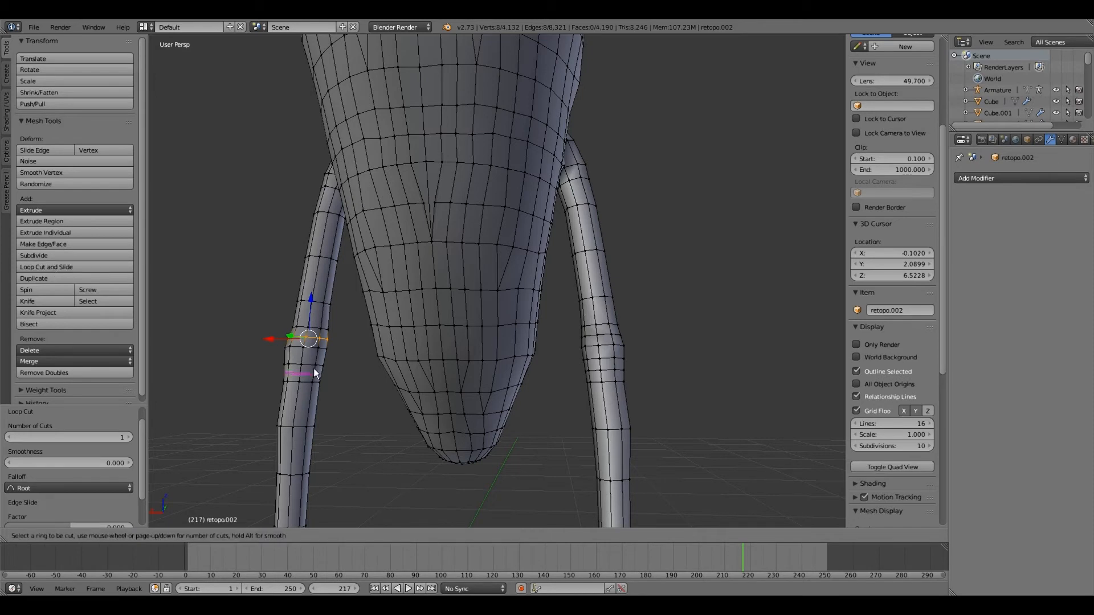
left_click(313, 369)
Add a short, unslid loop cut through the body faces just behind the top of the character's right leg.
scroll(433, 382, "down", 2)
mouse_move(426, 358)
middle_mouse_down()
mouse_move(434, 388)
mouse_move(415, 330)
mouse_move(435, 337)
mouse_move(347, 370)
mouse_move(361, 374)
mouse_move(353, 379)
mouse_move(359, 362)
mouse_move(415, 371)
mouse_move(407, 362)
middle_mouse_up()
scroll(385, 364, "up", 1)
scroll(407, 361, "up", 1)
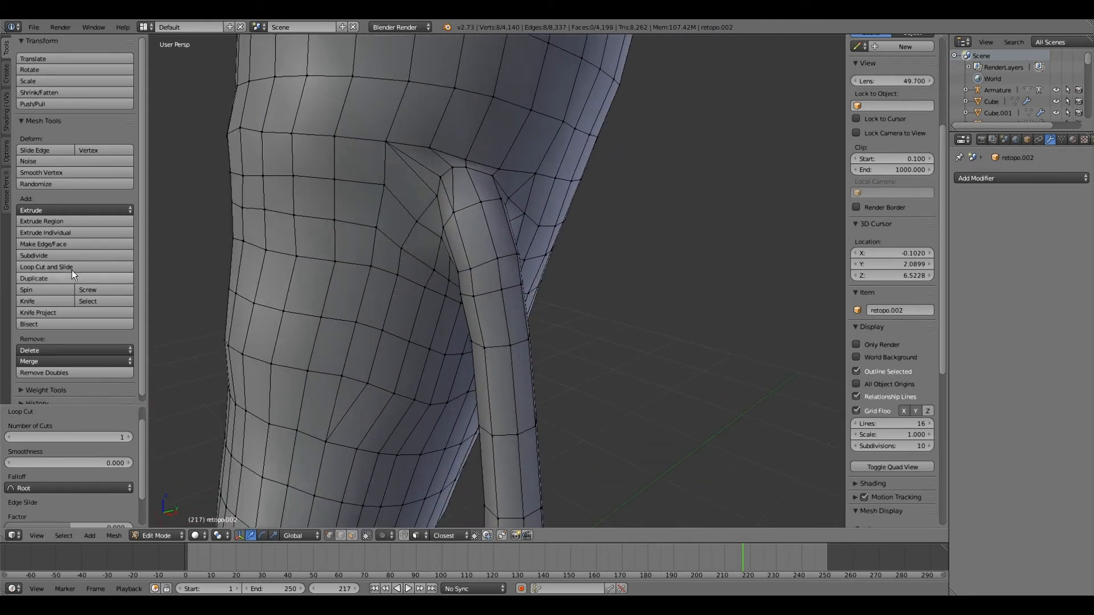
left_click(118, 268)
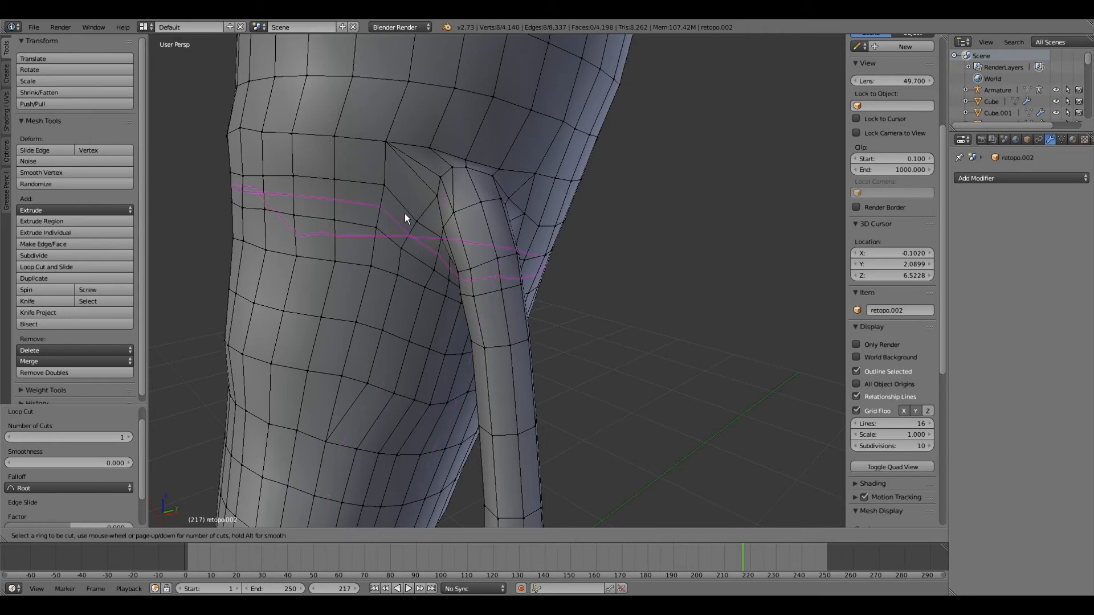
left_click(412, 193)
right_click(411, 194)
middle_click_drag(411, 194, 133, 308)
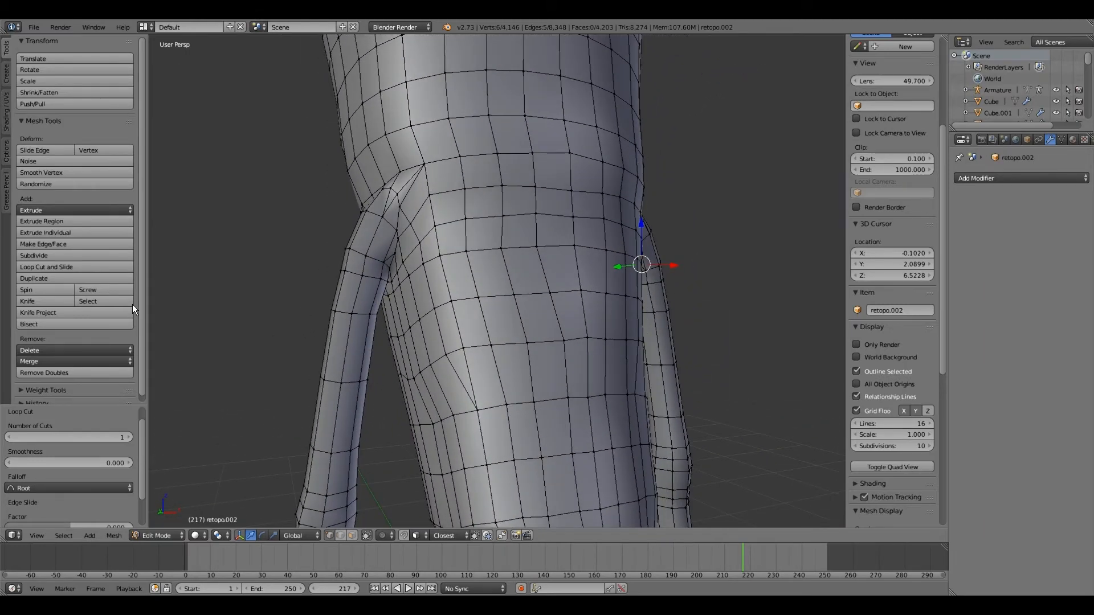
left_click(80, 268)
left_click(429, 251)
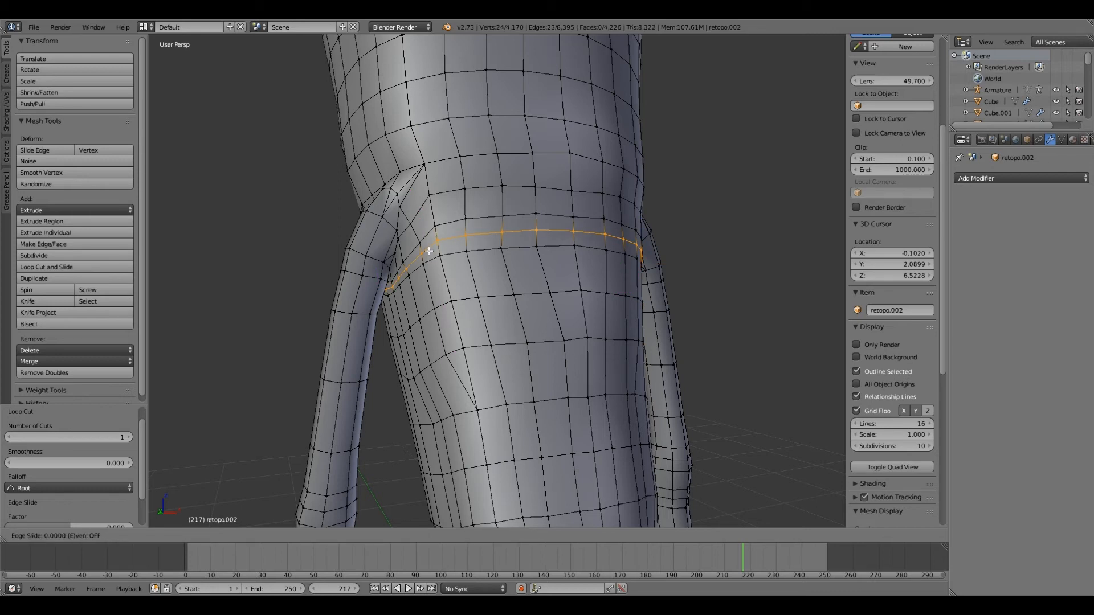
key("ctrl+z")
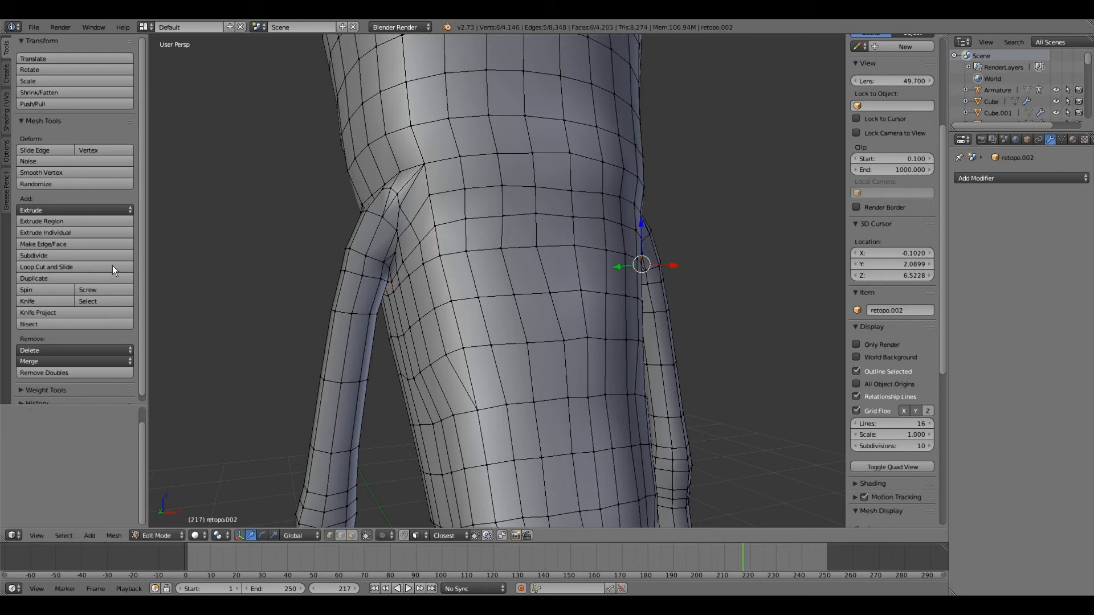
Add a matching short loop cut through the body faces just behind the top of the character's left leg.
left_click(45, 268)
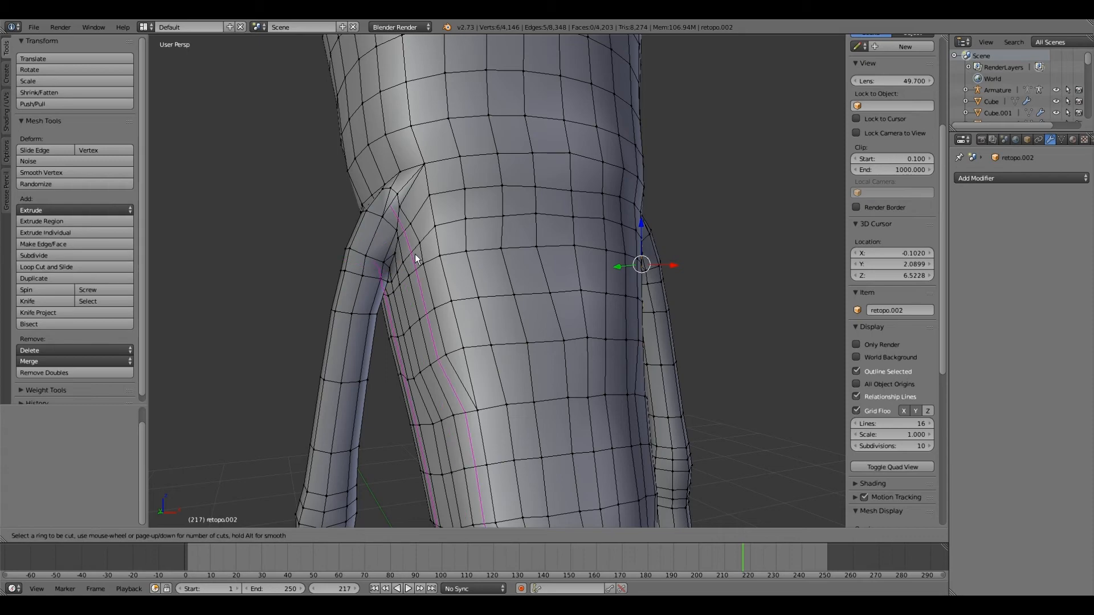
left_click(419, 221)
left_click(420, 221)
Try a loop cut through the body faces in front of the top of the left leg, then undo it.
middle_click_drag(419, 221, 136, 274)
scroll(524, 226, "up", 2)
left_click(77, 267)
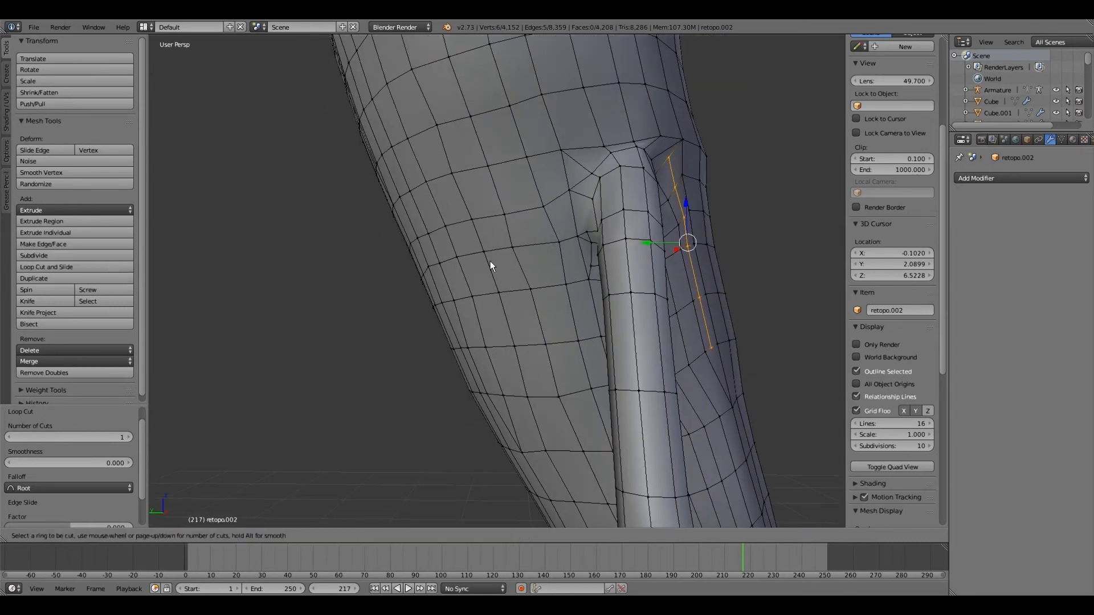
left_click(556, 191)
left_click(555, 191)
middle_click_drag(556, 191, 553, 290)
key("ctrl+z")
Save the file and switch the retopology mesh from Edit Mode to Object Mode.
scroll(553, 290, "down", 4)
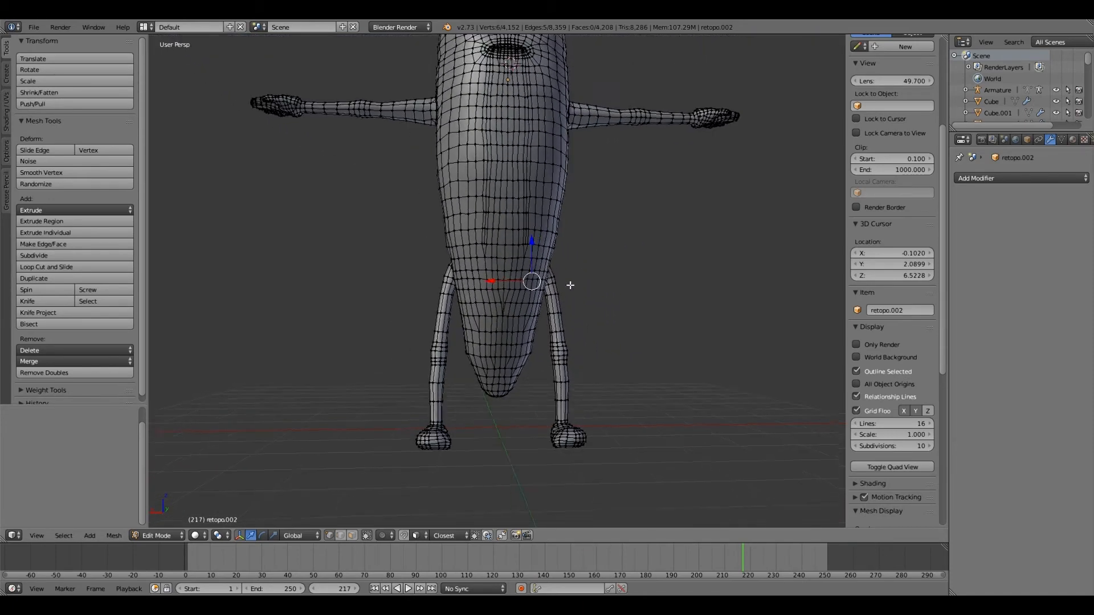
middle_click_drag(494, 284, 508, 342)
scroll(592, 281, "up", 1)
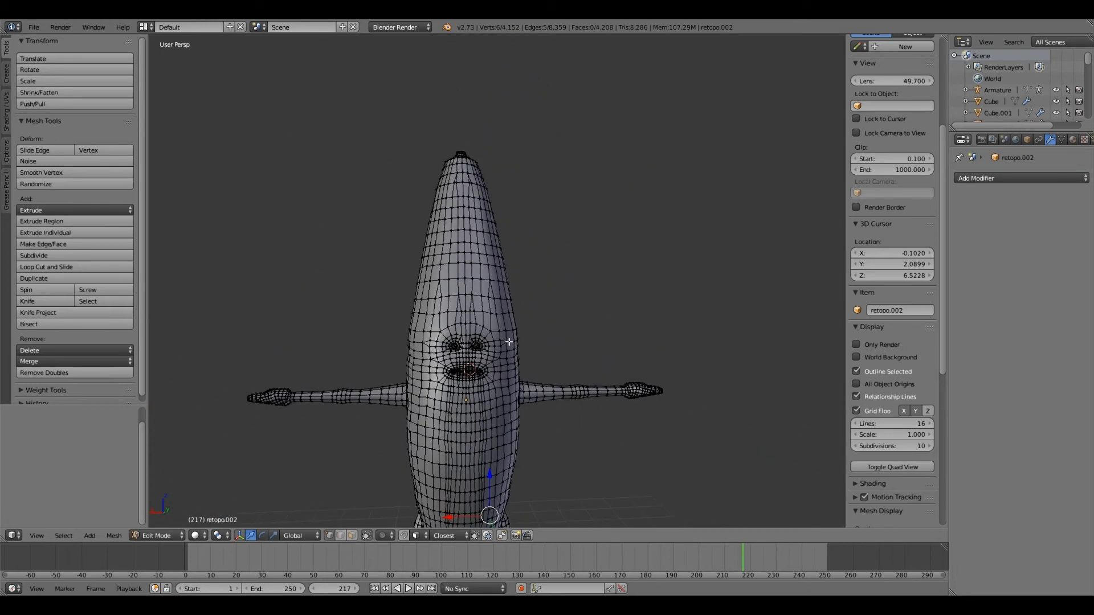
left_click(34, 27)
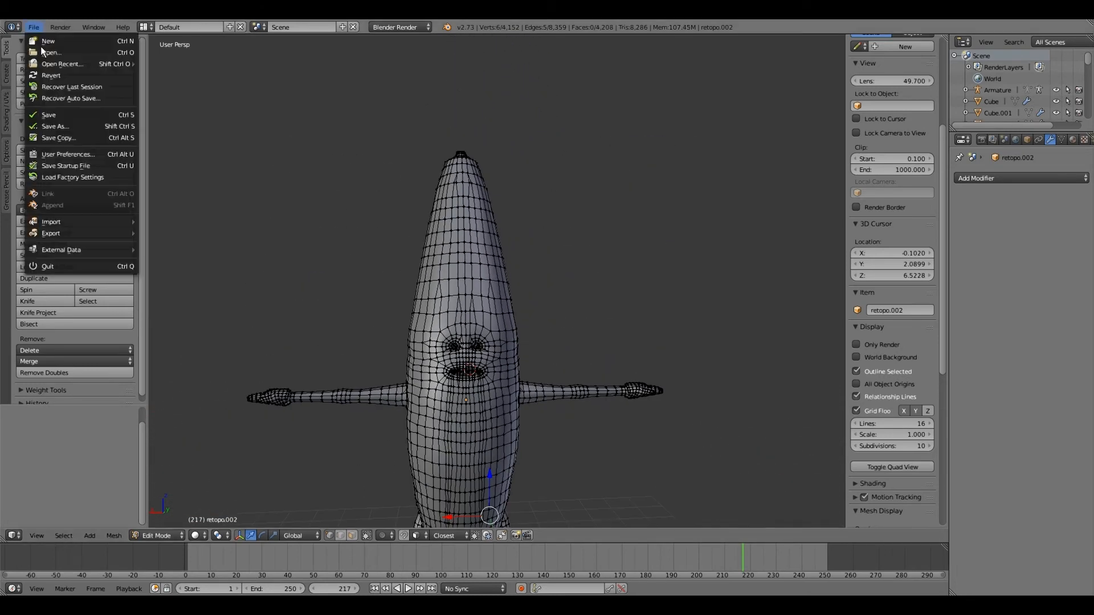
left_click(50, 115)
middle_click_drag(445, 361, 430, 277, "shift")
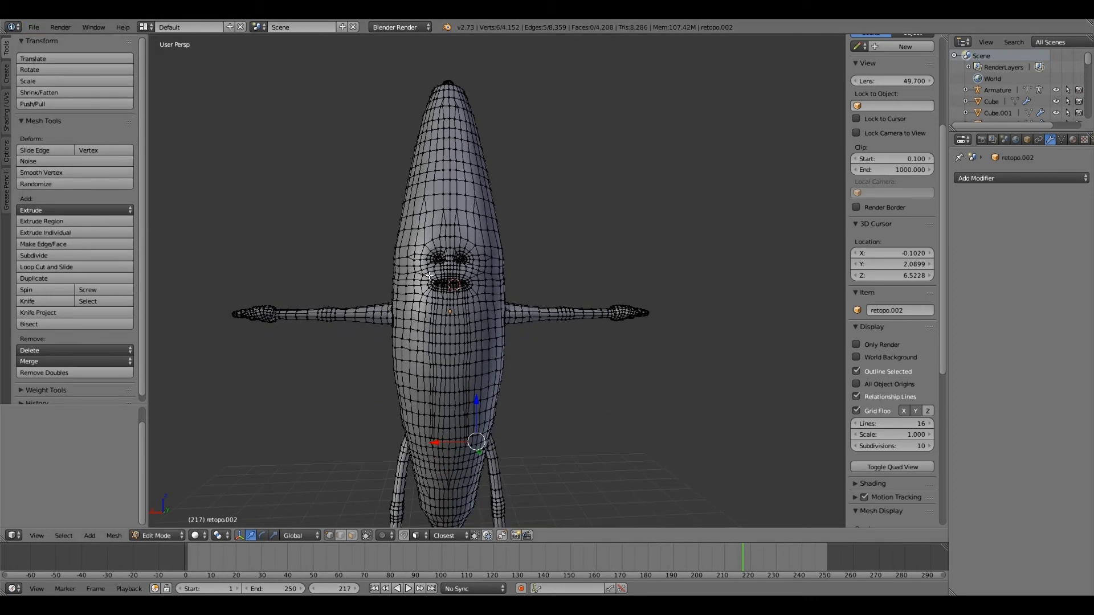
scroll(430, 277, "up", 2)
left_click(169, 534)
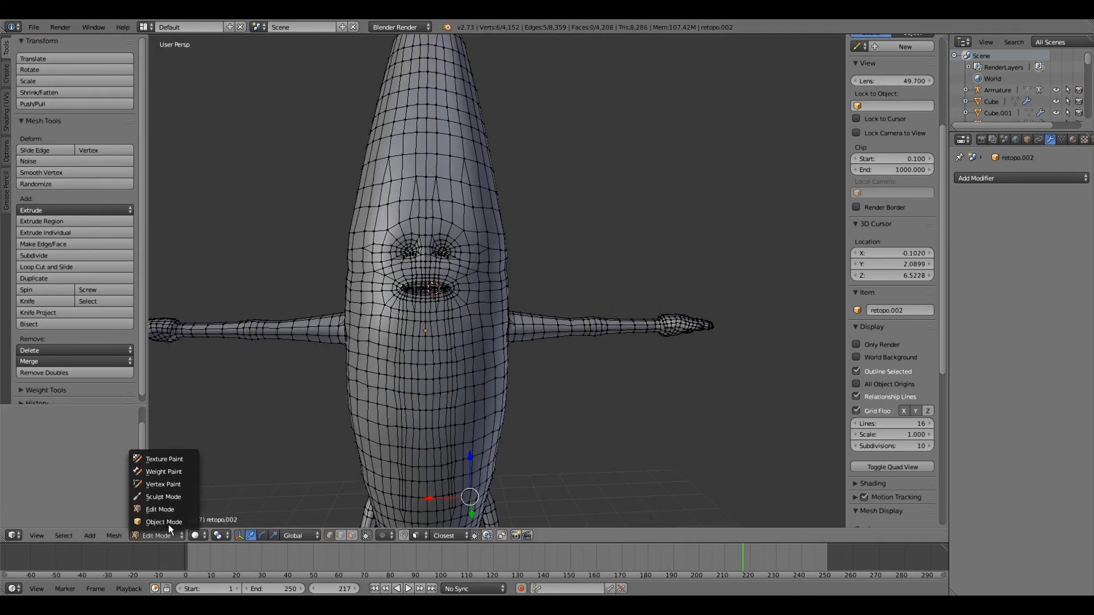
left_click(168, 524)
Examine the finished character's smooth-shaded surface in Object Mode, from the whole figure to the face and arms.
scroll(425, 359, "down", 1)
middle_click_drag(425, 355, 454, 374, "shift")
scroll(443, 336, "down", 1)
scroll(429, 388, "up", 1)
scroll(468, 356, "down", 3)
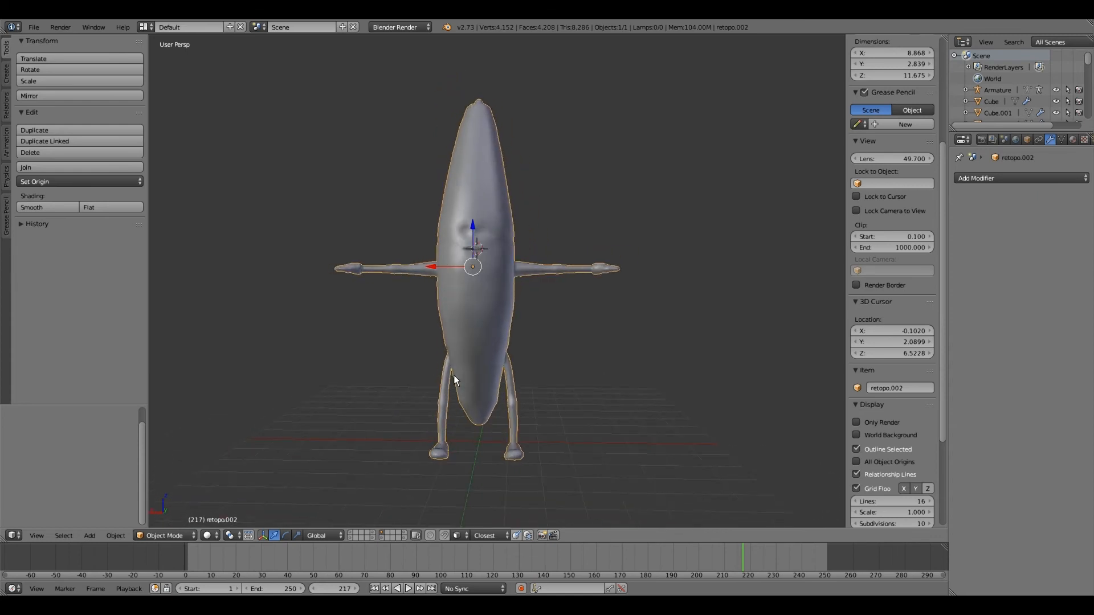
scroll(475, 356, "up", 5)
scroll(479, 399, "up", 4)
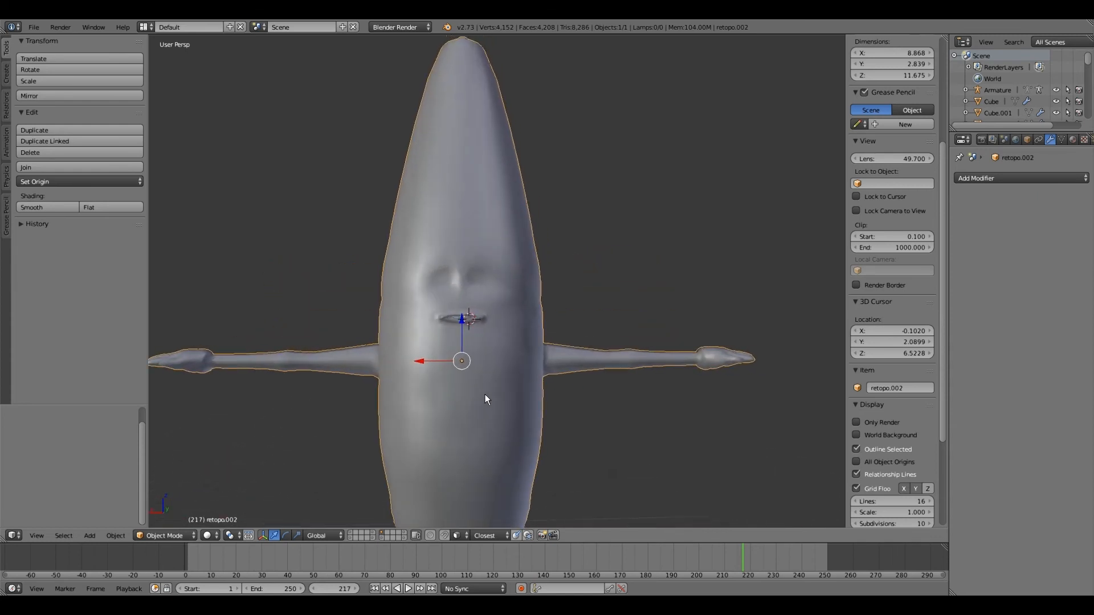
scroll(504, 389, "down", 3)
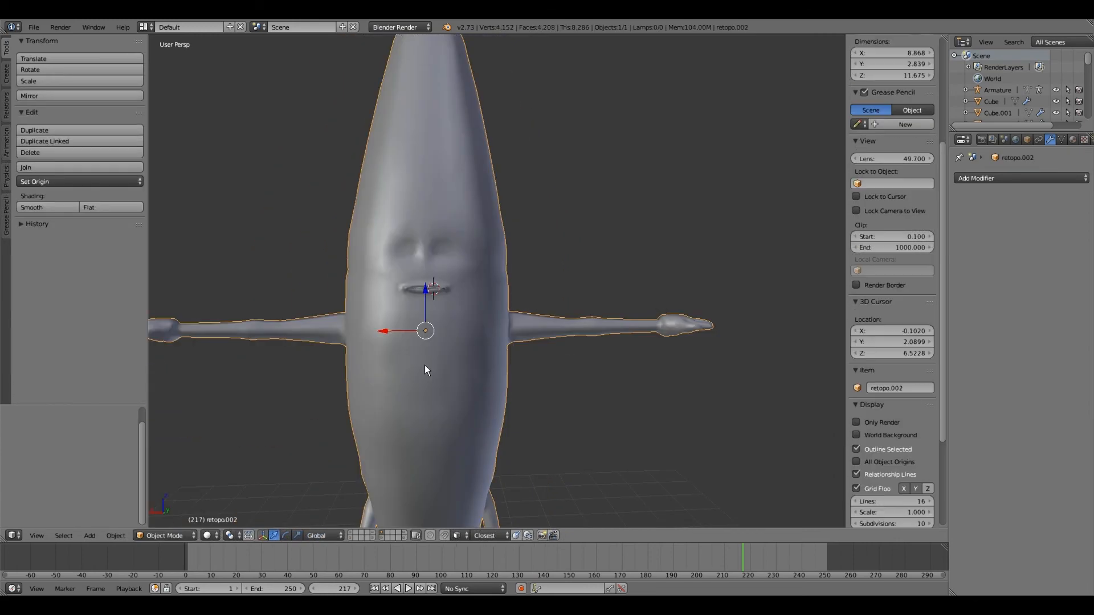
scroll(425, 365, "down", 2)
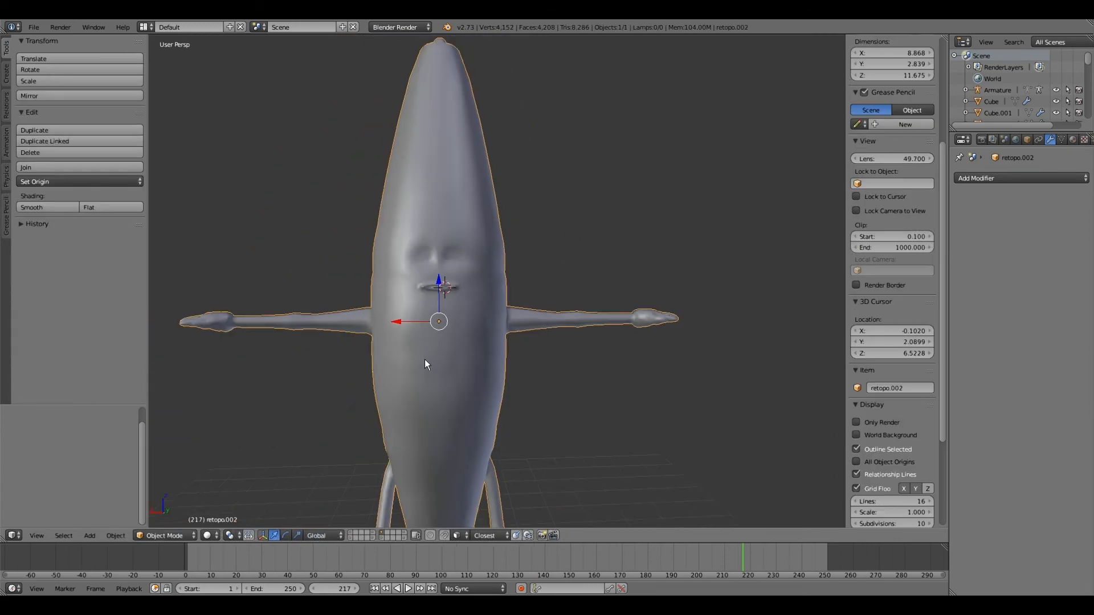
mouse_move(426, 359)
middle_mouse_down("shift")
mouse_move(429, 326)
mouse_move(498, 359)
mouse_move(575, 362)
mouse_move(415, 354)
middle_mouse_up("shift")
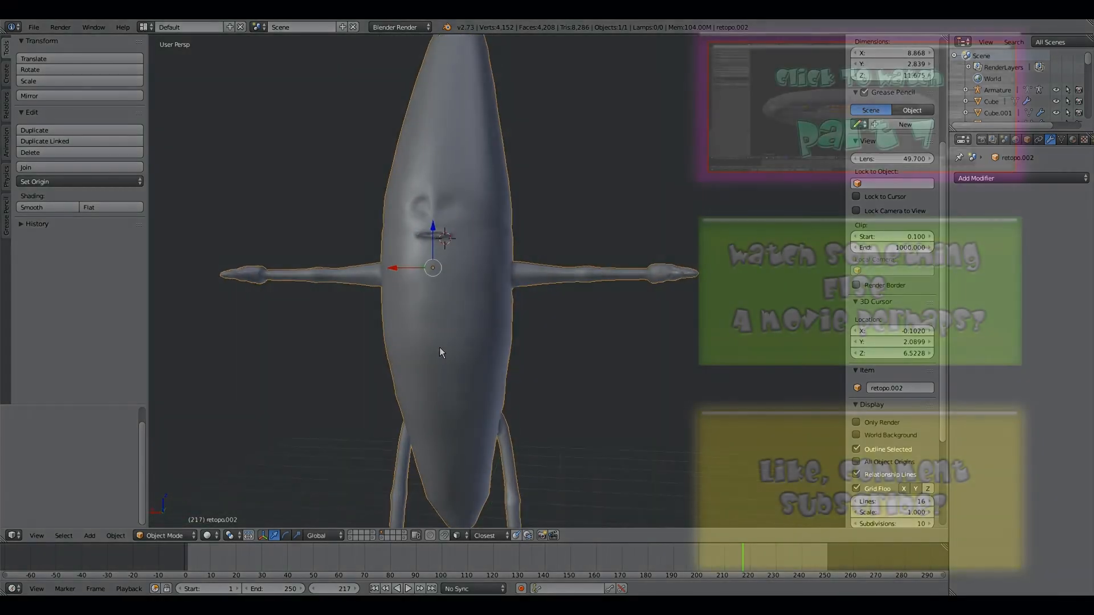